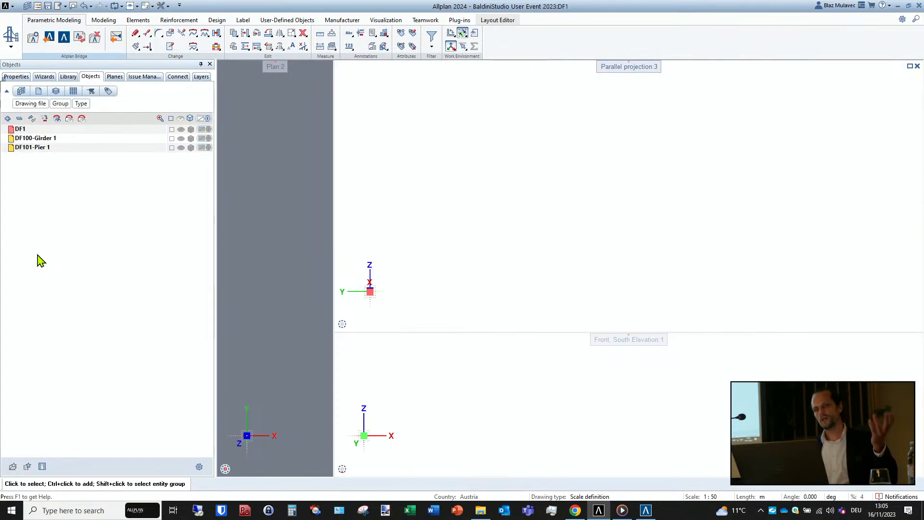
# - Switch the Allplan workspace to the Road construction toolset
pyautogui.click(10, 48)
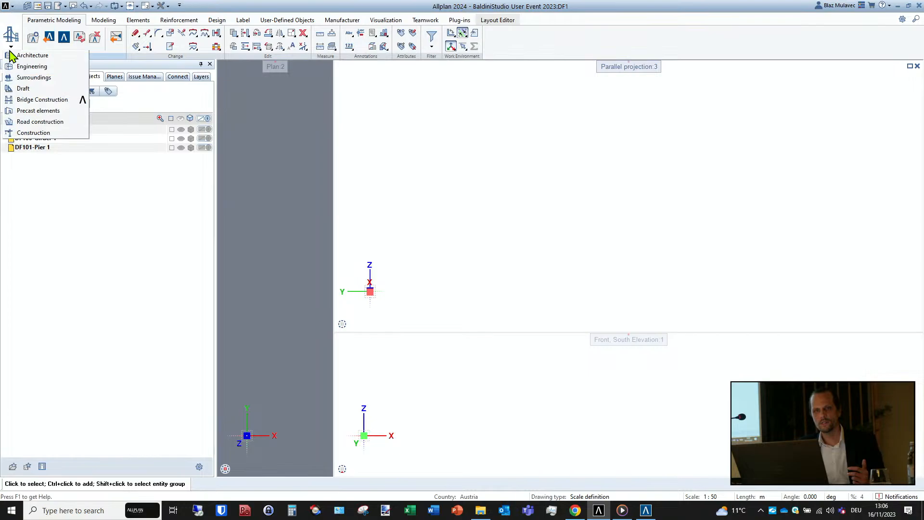
pyautogui.click(28, 124)
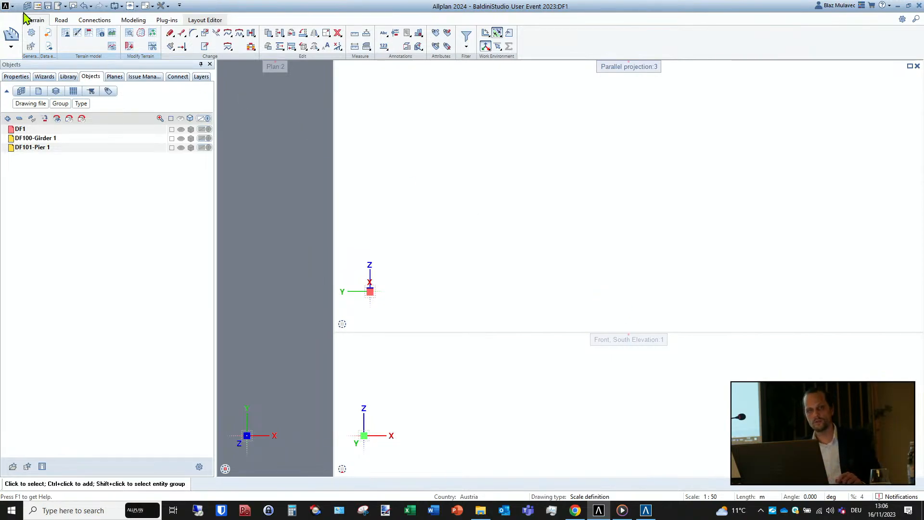
# - Switch to Allplan Bridge and browse its example projects in the Modeling and the Modeling and Analysis categories
pyautogui.click(650, 515)
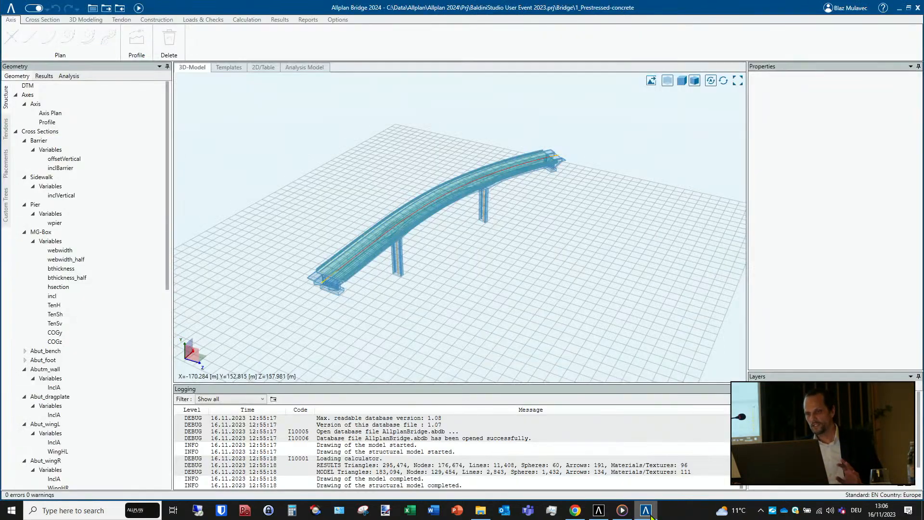
pyautogui.click(10, 8)
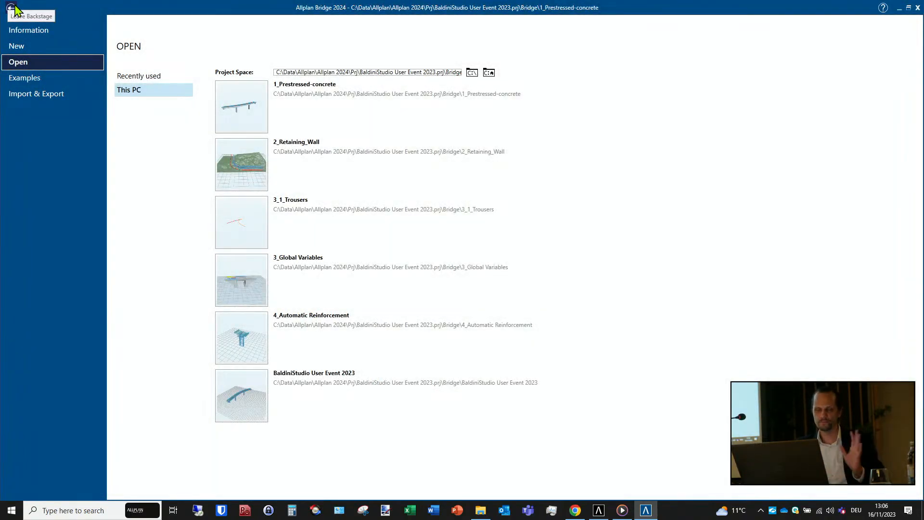
pyautogui.click(45, 79)
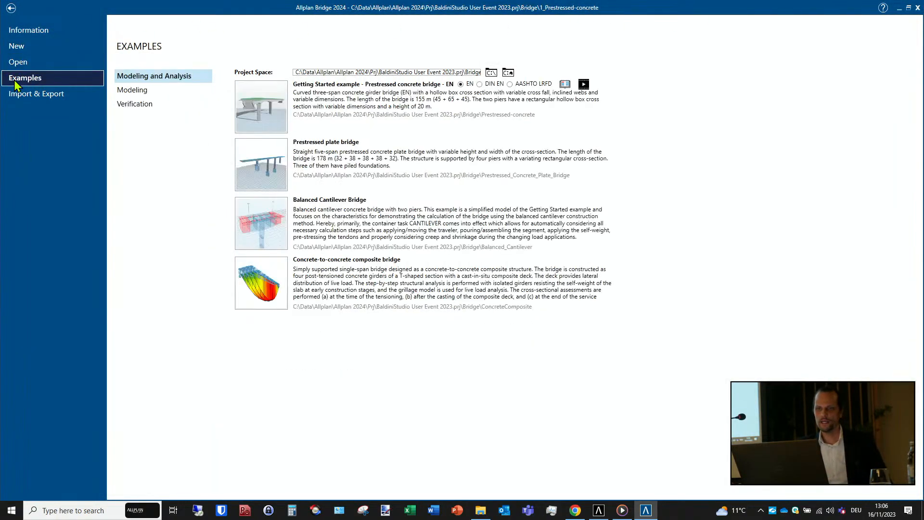
pyautogui.click(137, 92)
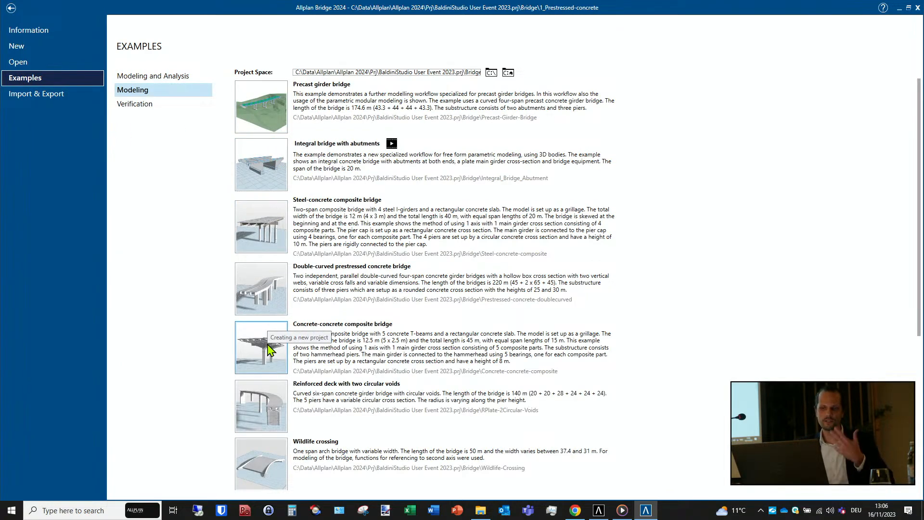
pyautogui.scroll(-9, 268, 345)
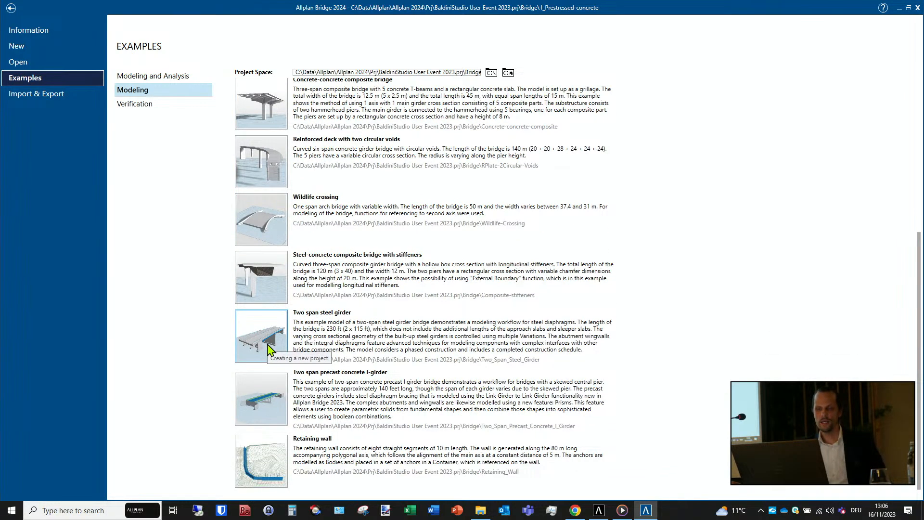
pyautogui.scroll(10, 269, 345)
pyautogui.scroll(1, 268, 345)
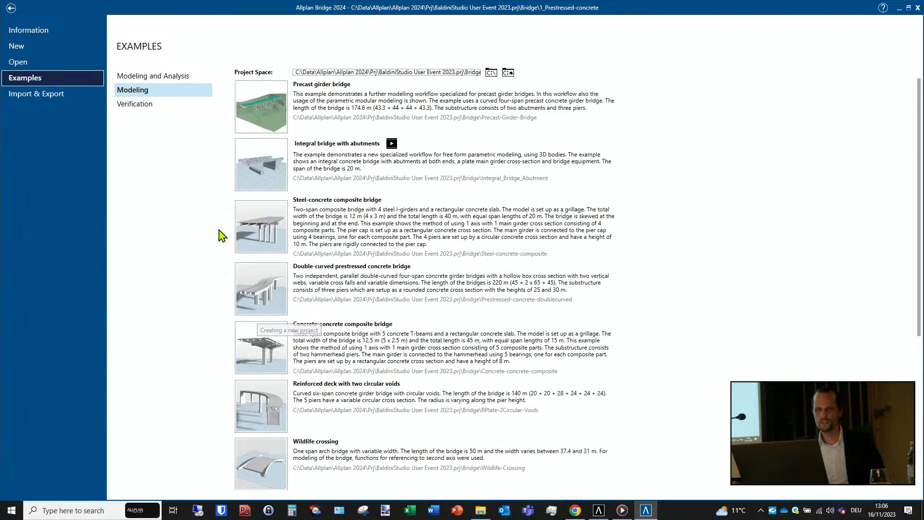
pyautogui.click(160, 77)
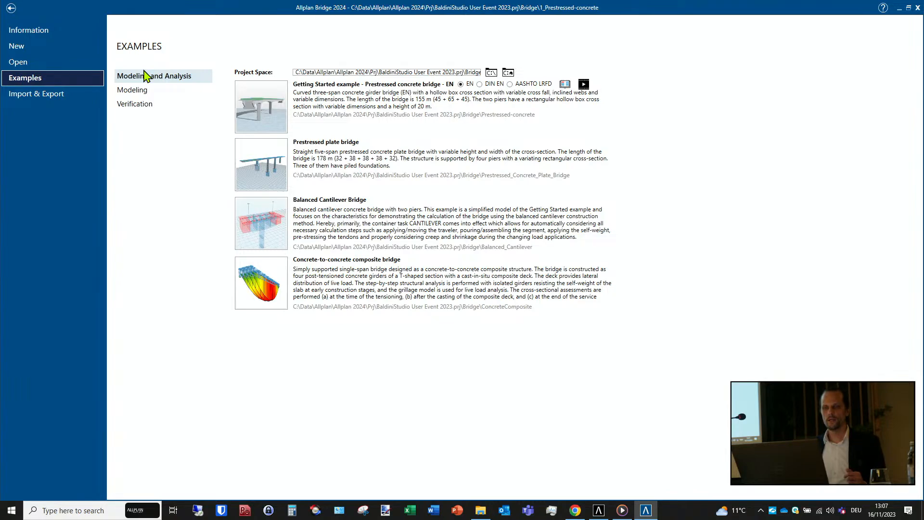
pyautogui.click(144, 76)
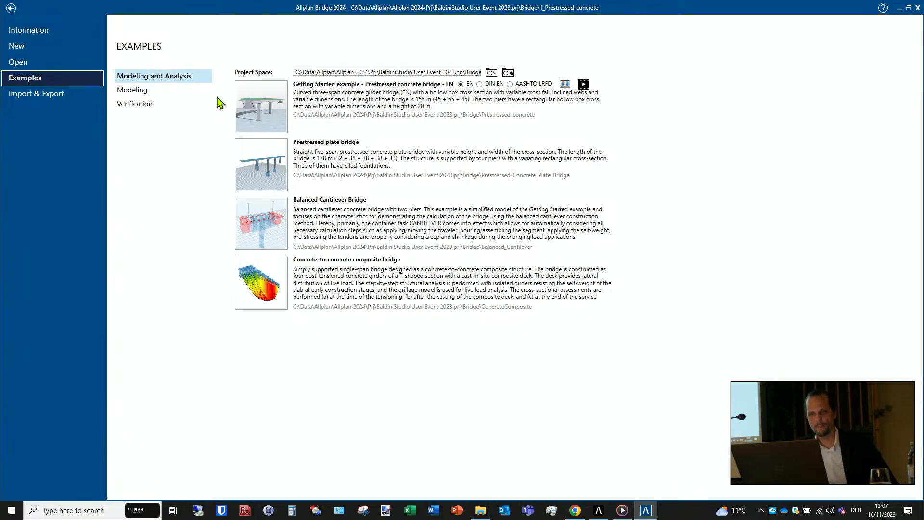
# - Go through the whole list of Modeling example bridges once more and return to the Modeling and Analysis examples
pyautogui.click(157, 93)
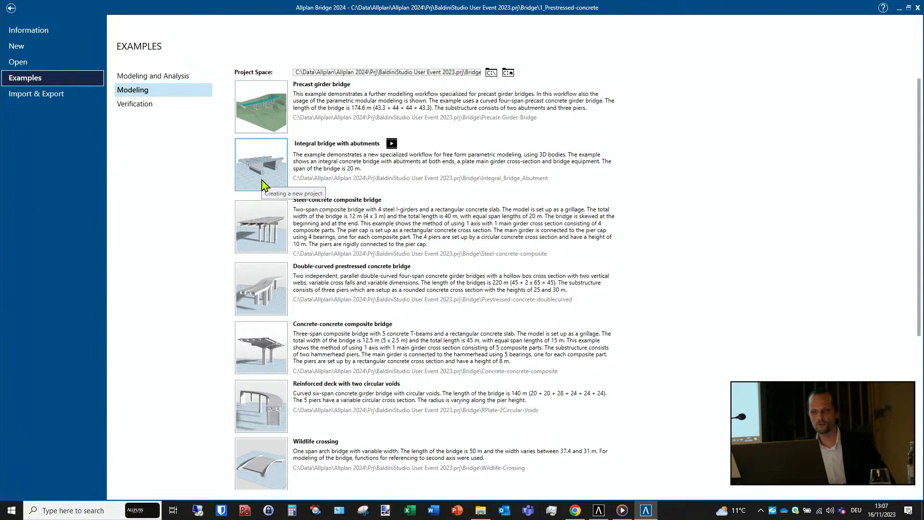
pyautogui.scroll(-1, 264, 186)
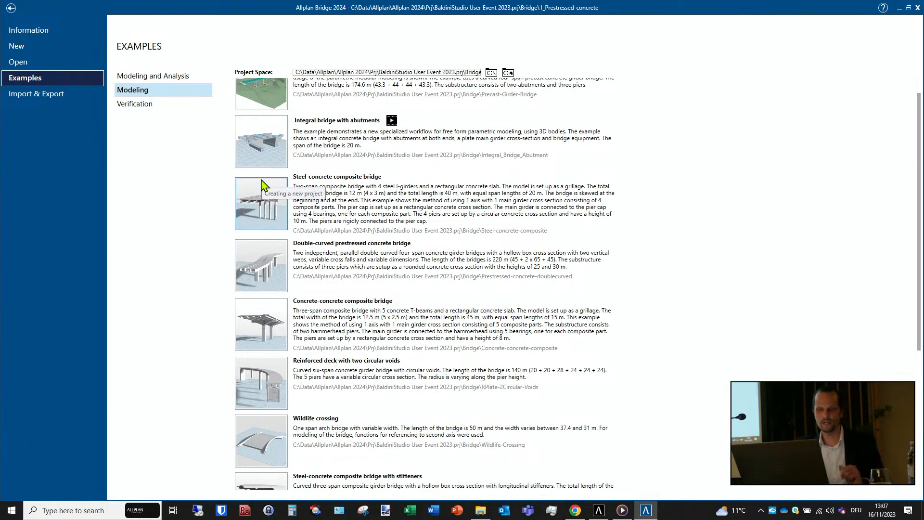
pyautogui.scroll(-3, 264, 302)
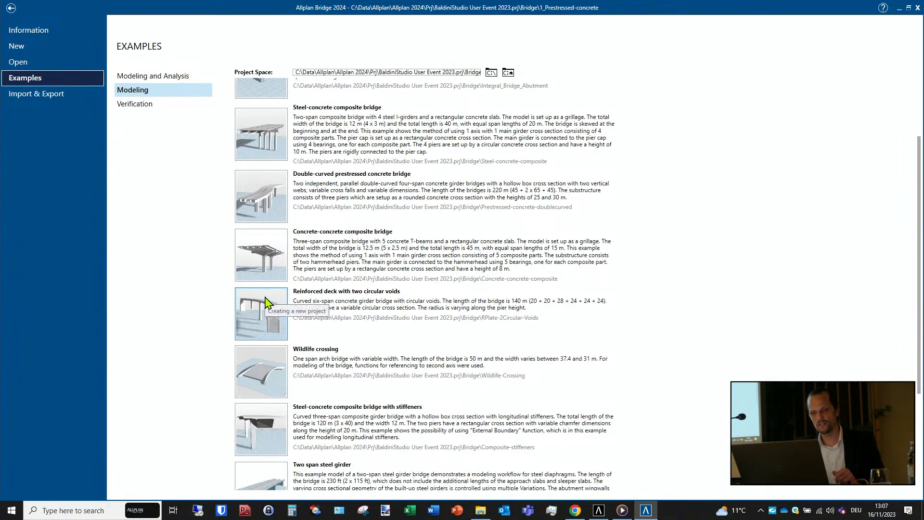
pyautogui.scroll(-4, 266, 303)
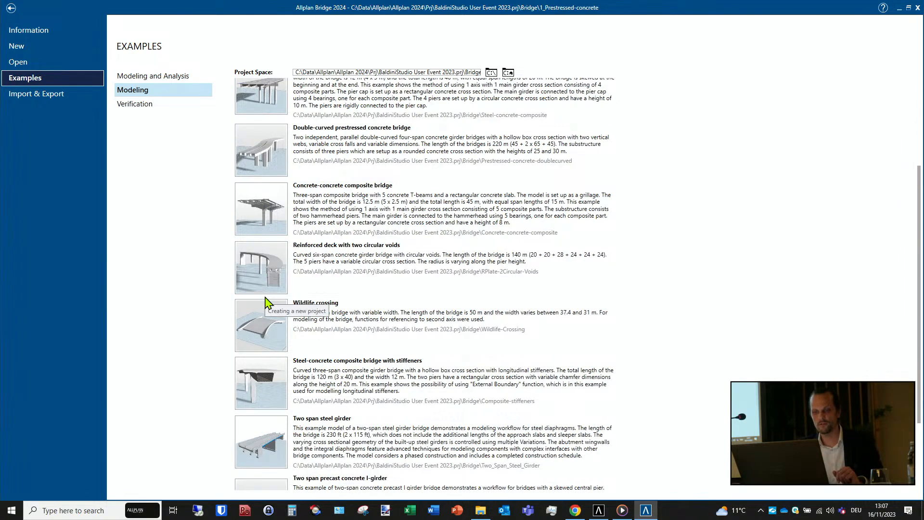
pyautogui.scroll(-1, 266, 303)
pyautogui.scroll(9, 266, 302)
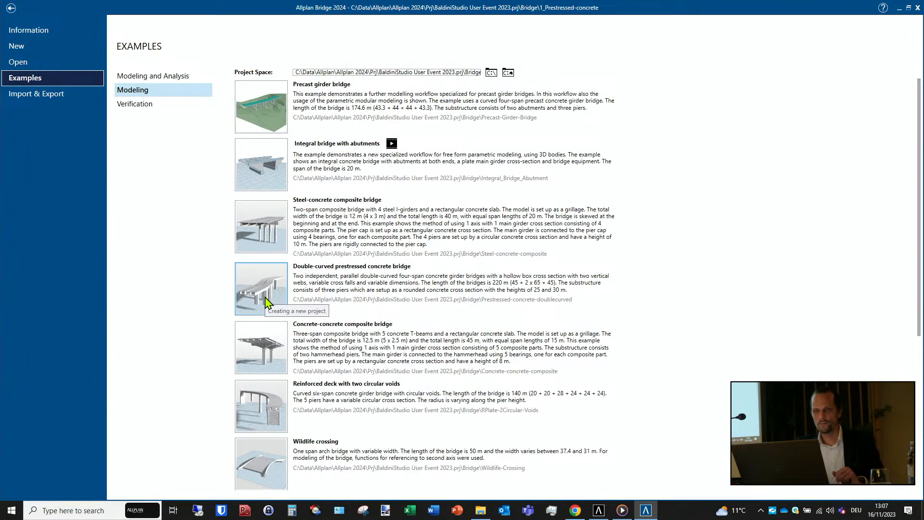
pyautogui.click(178, 77)
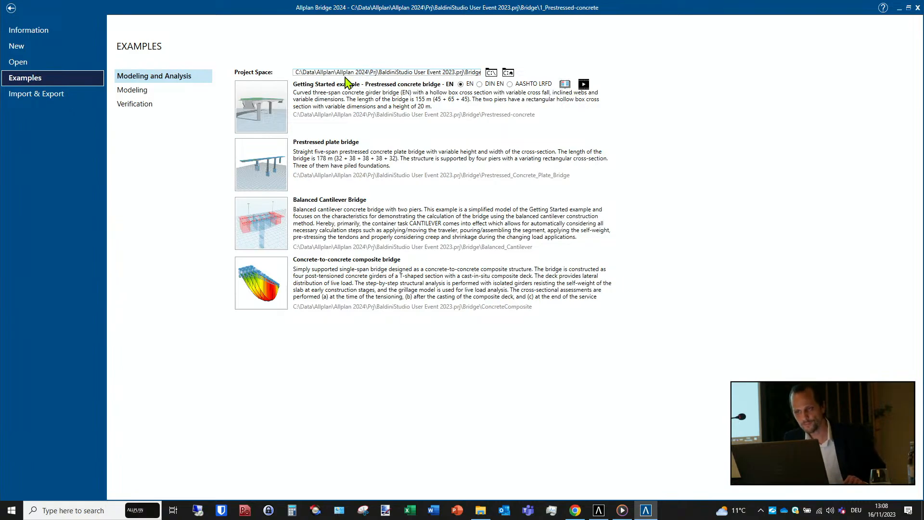
# - Open the 1_Prestressed-concrete project stored on this PC
pyautogui.click(16, 66)
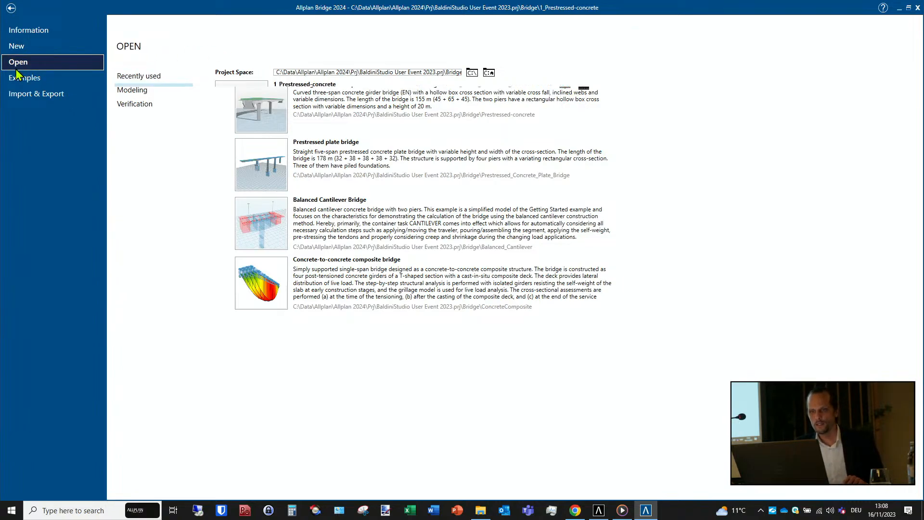
pyautogui.click(182, 92)
pyautogui.click(244, 103)
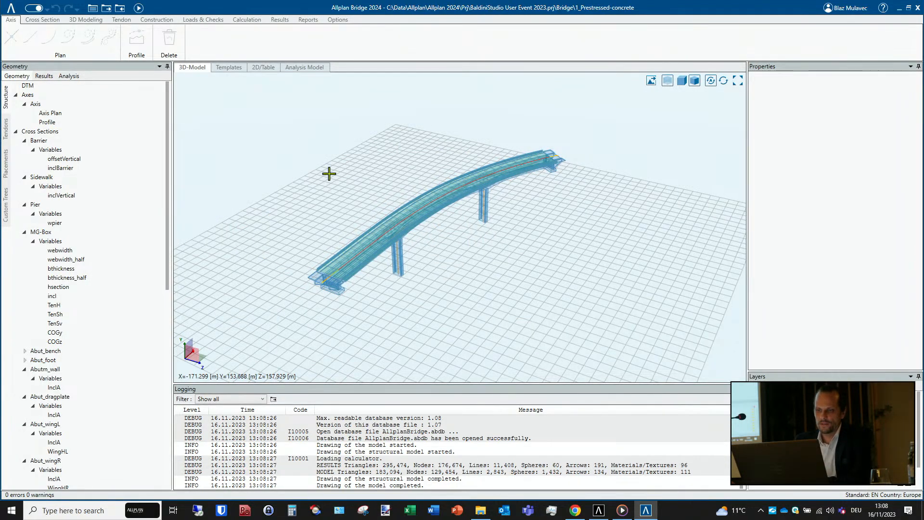
# - Examine the bridge model as an opaque solid from several sides, and restore its transparent display
pyautogui.scroll(-3, 384, 263)
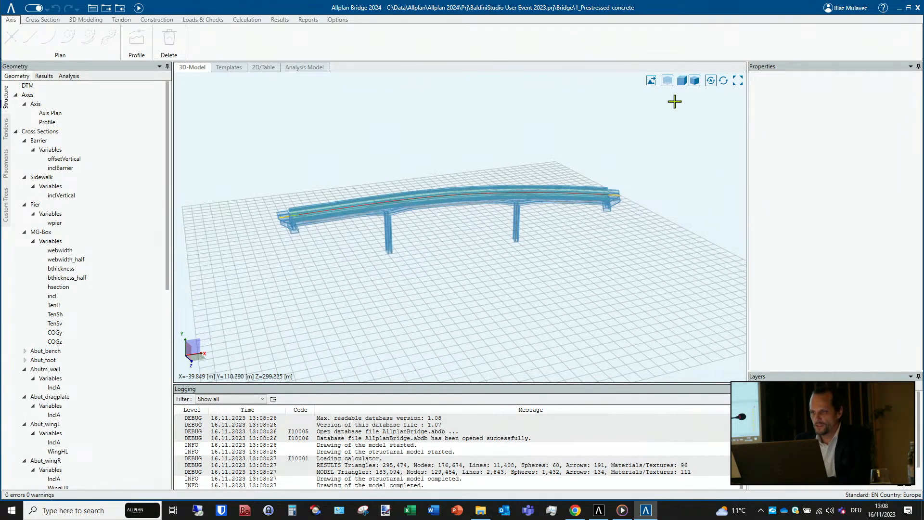
pyautogui.click(667, 80)
pyautogui.scroll(1, 436, 238)
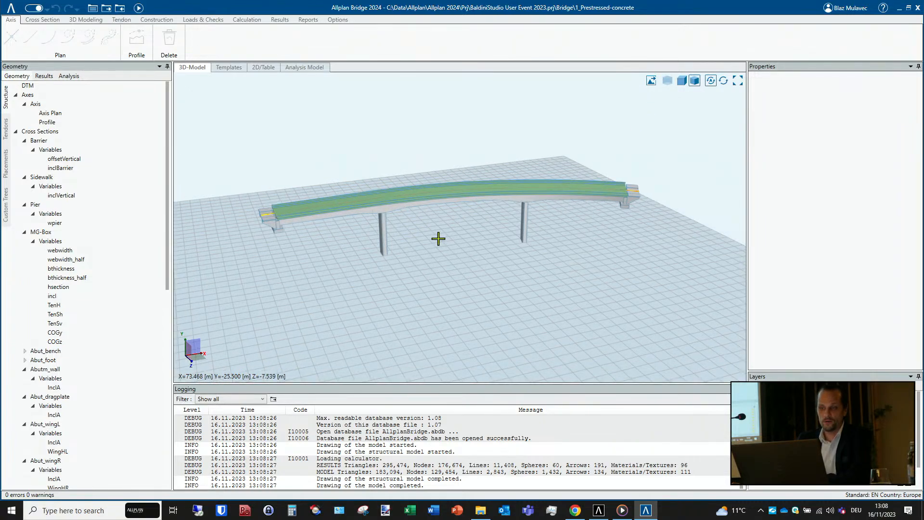
pyautogui.scroll(1, 429, 251)
pyautogui.scroll(2, 448, 223)
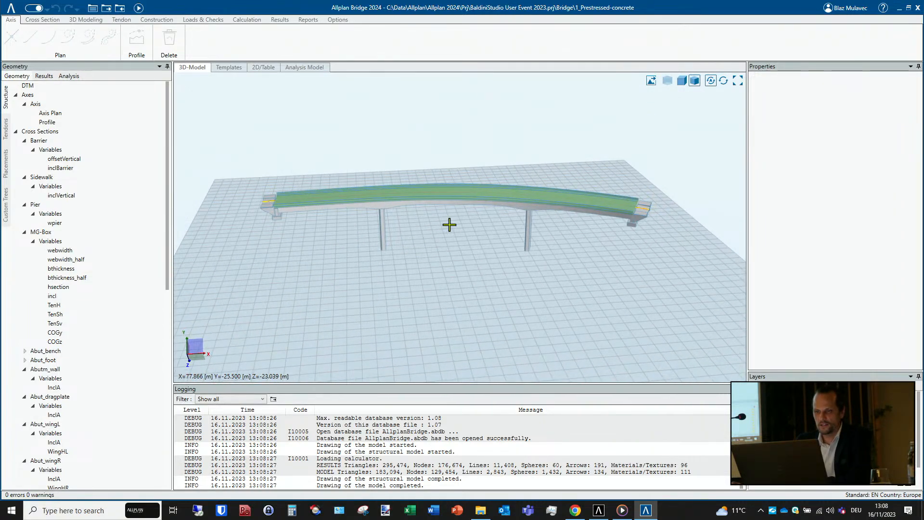
pyautogui.moveTo(445, 230)
pyautogui.mouseDown()
pyautogui.moveTo(454, 202)
pyautogui.moveTo(501, 219)
pyautogui.mouseUp()
pyautogui.click(667, 81)
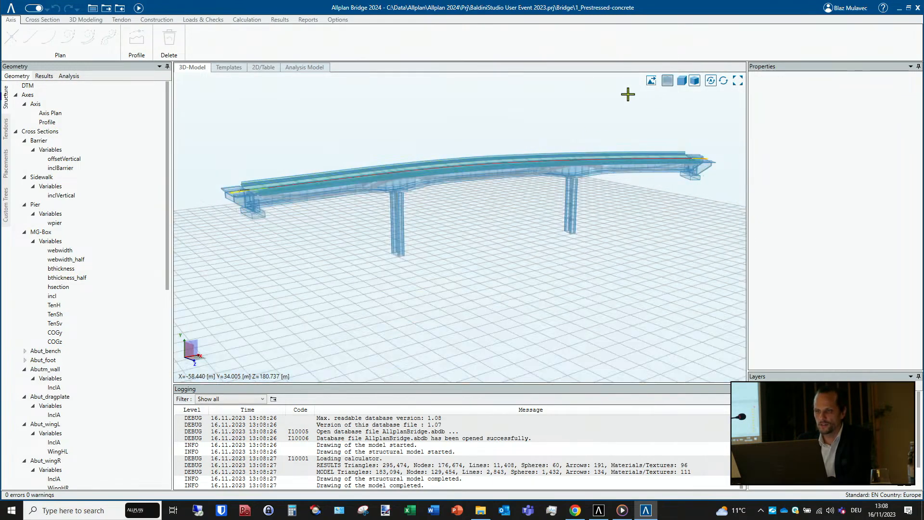
# - Inspect the interior of the girder and the piers up close in the transparent model, ending with the whole bridge in view
pyautogui.scroll(2, 289, 190)
pyautogui.scroll(2, 289, 190)
pyautogui.moveTo(293, 210)
pyautogui.mouseDown()
pyautogui.moveTo(350, 211)
pyautogui.moveTo(341, 202)
pyautogui.moveTo(285, 207)
pyautogui.mouseUp()
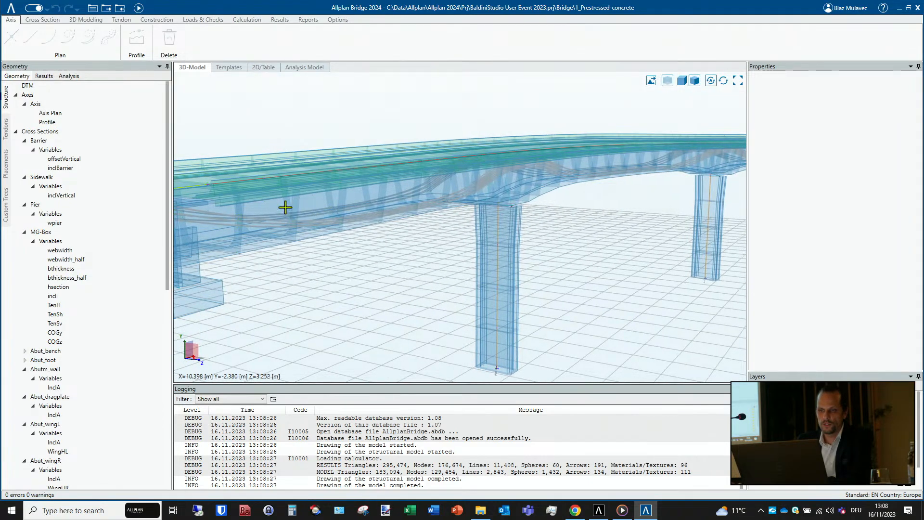
pyautogui.scroll(-3, 476, 207)
pyautogui.moveTo(451, 200); pyautogui.dragTo(256, 216)
pyautogui.moveTo(389, 215); pyautogui.dragTo(320, 215, button='middle')
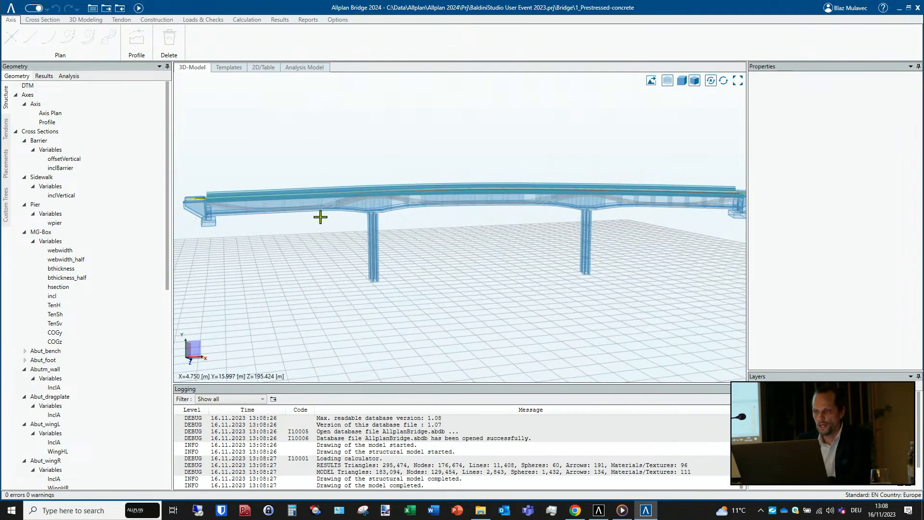
pyautogui.scroll(-2, 318, 215)
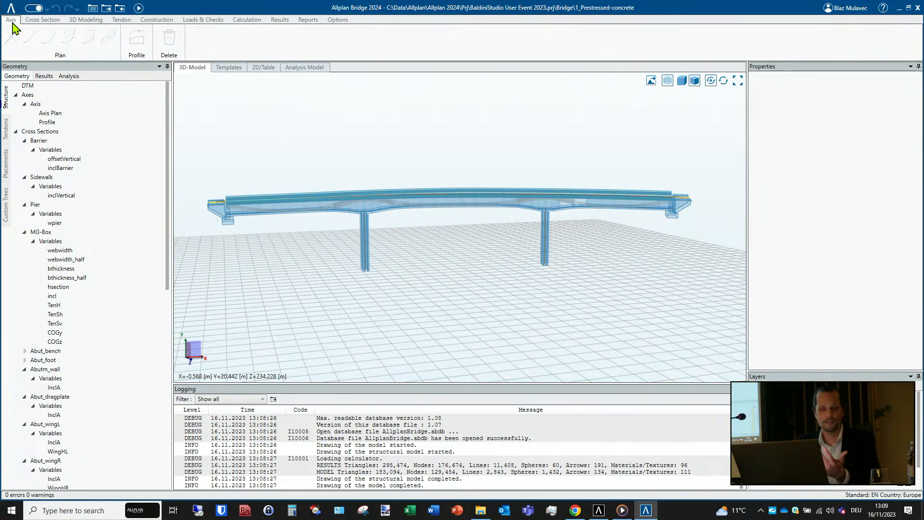
# - Look through the Cross Section, Tendon, Construction, and Loads & Checks tools, and return to the Axis tools
pyautogui.click(37, 20)
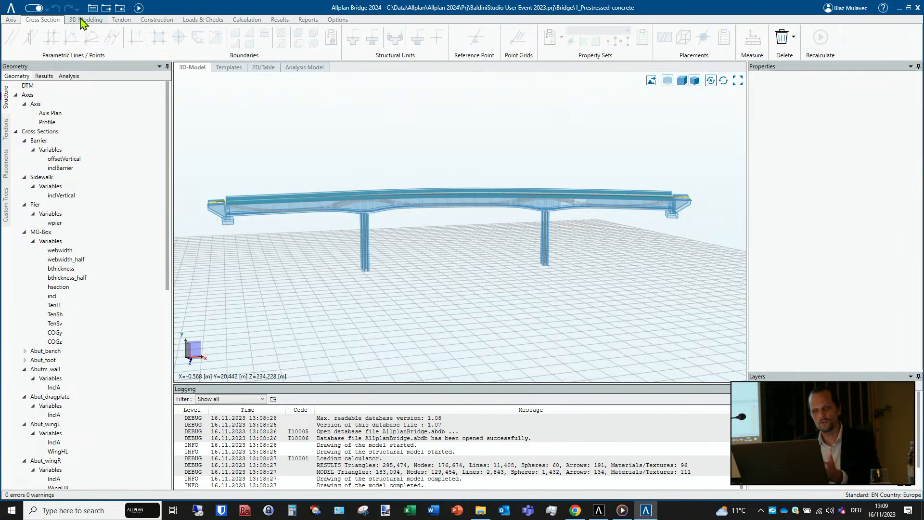
pyautogui.click(121, 20)
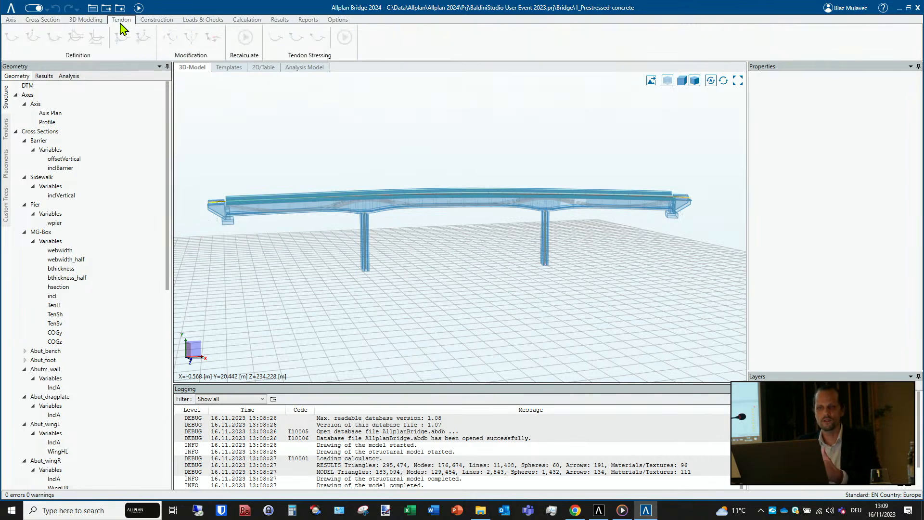
pyautogui.click(151, 23)
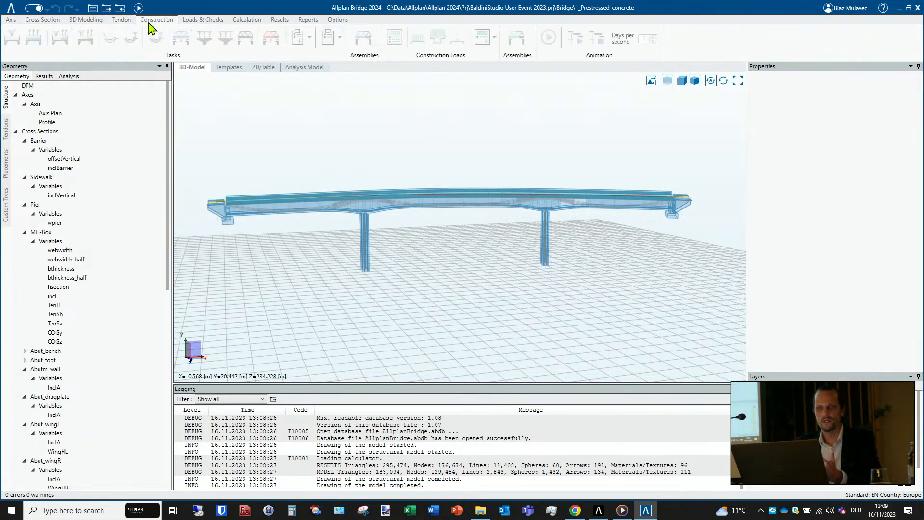
pyautogui.click(204, 21)
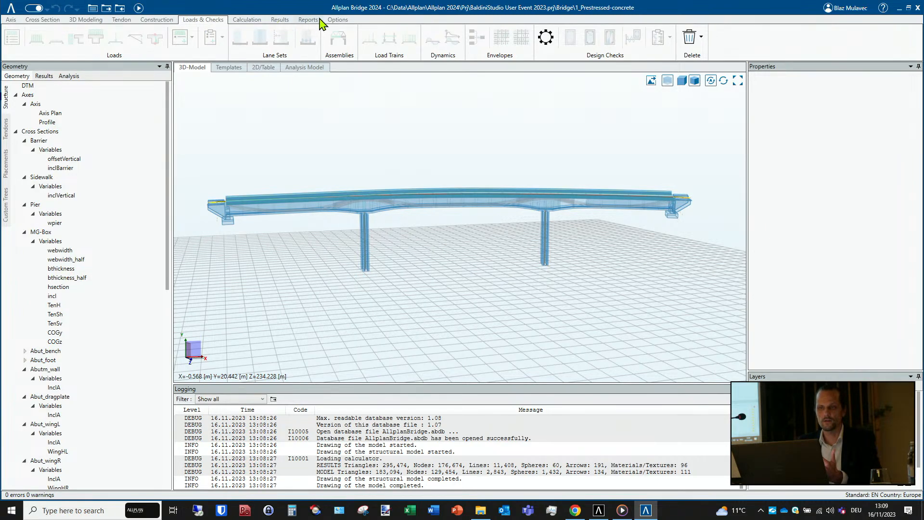
pyautogui.click(10, 20)
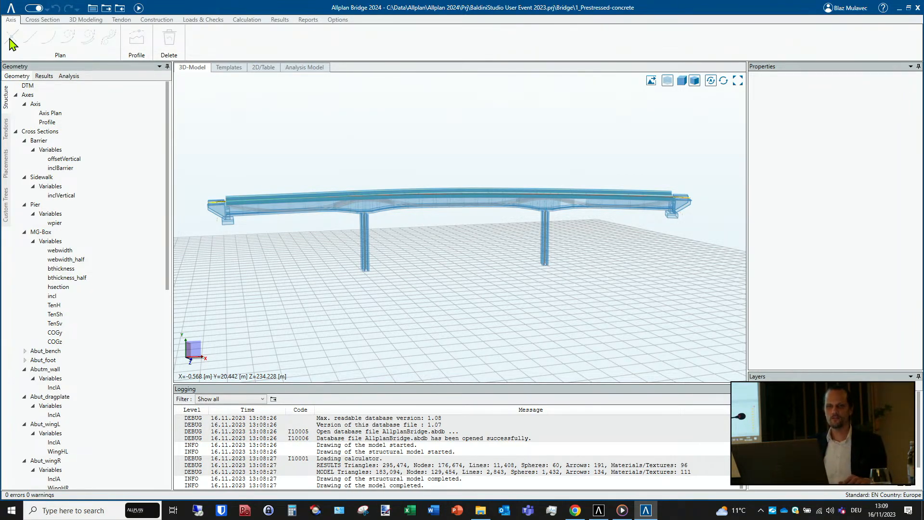
# - Open the Axis Plan of the bridge axis to view its properties, and switch to the Templates view
pyautogui.click(36, 98)
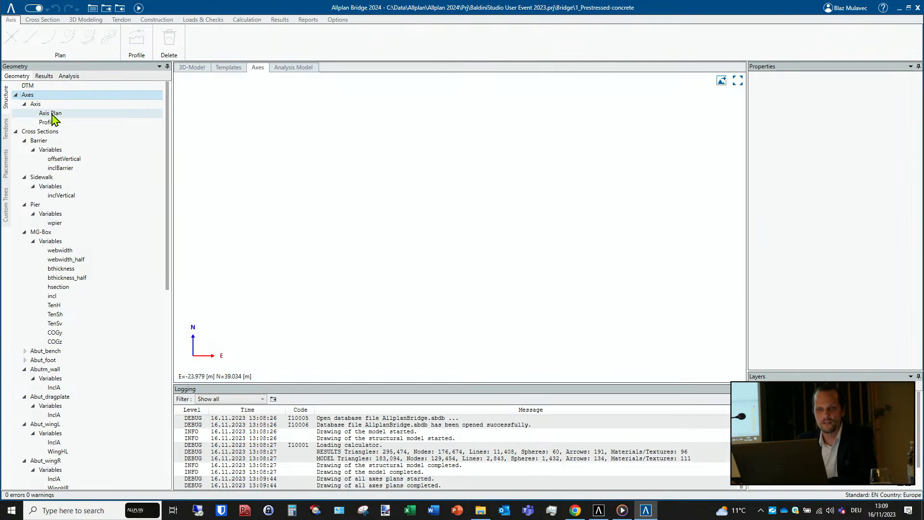
pyautogui.click(52, 113)
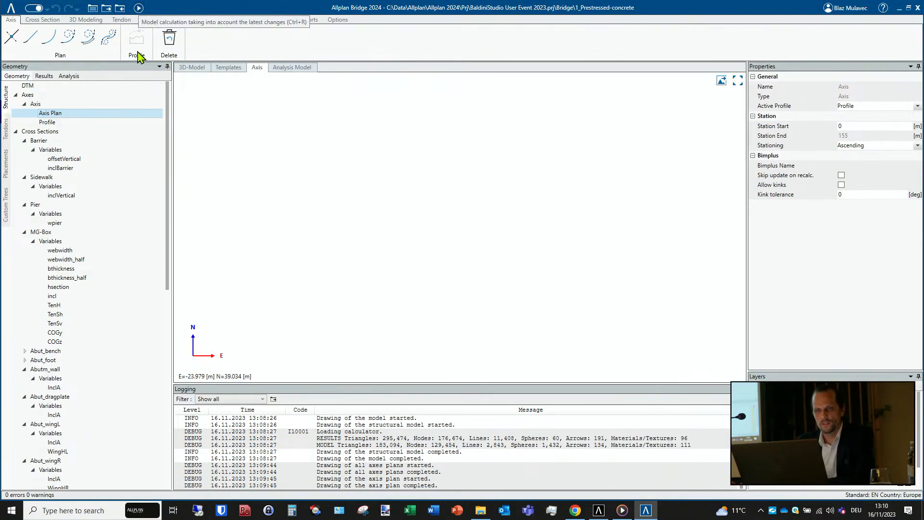
pyautogui.click(187, 68)
pyautogui.click(238, 70)
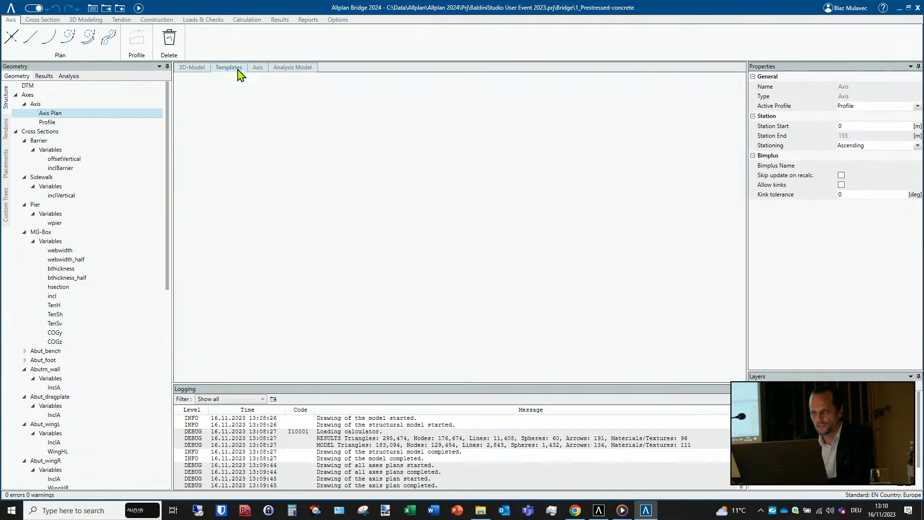
# - Open the BaldiniStudio User Event 2023 bridge project
pyautogui.click(11, 9)
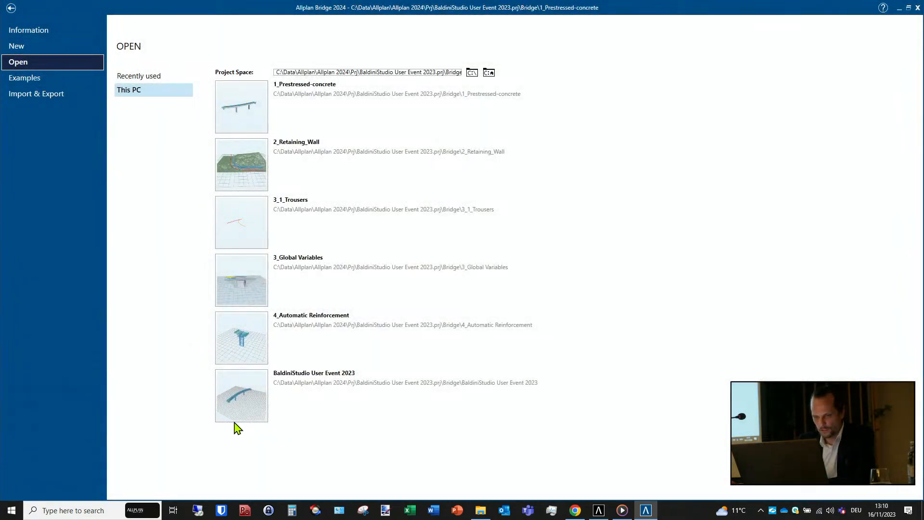
pyautogui.click(236, 388)
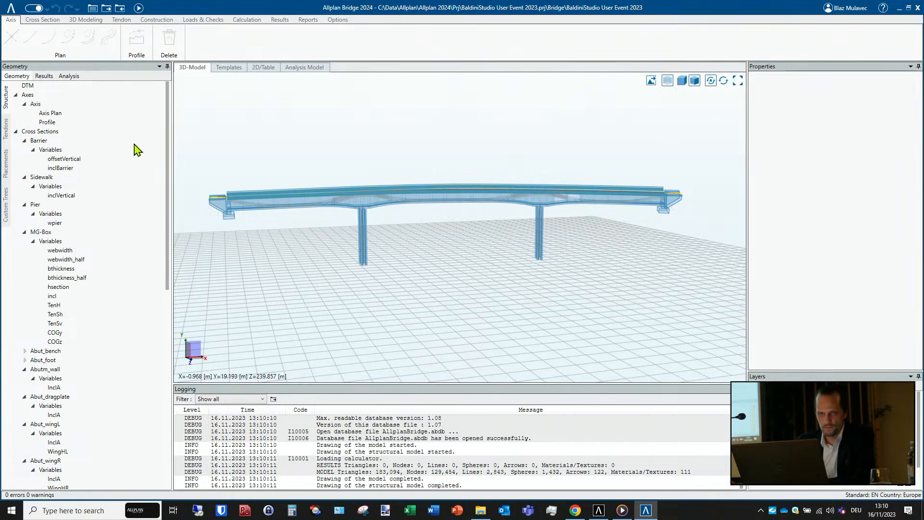
# - Look at the results of the current bridge project and open the 1_Prestressed-concrete bridge model
pyautogui.click(44, 77)
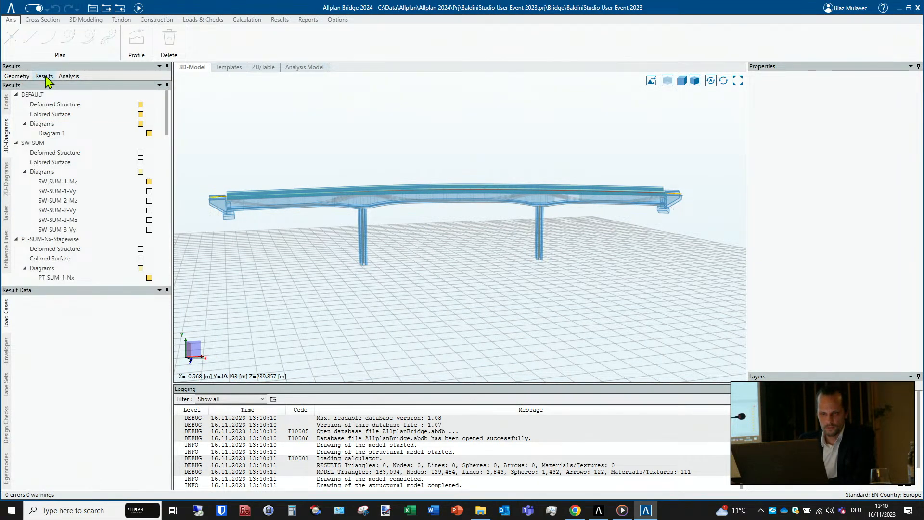
pyautogui.click(11, 9)
pyautogui.click(242, 105)
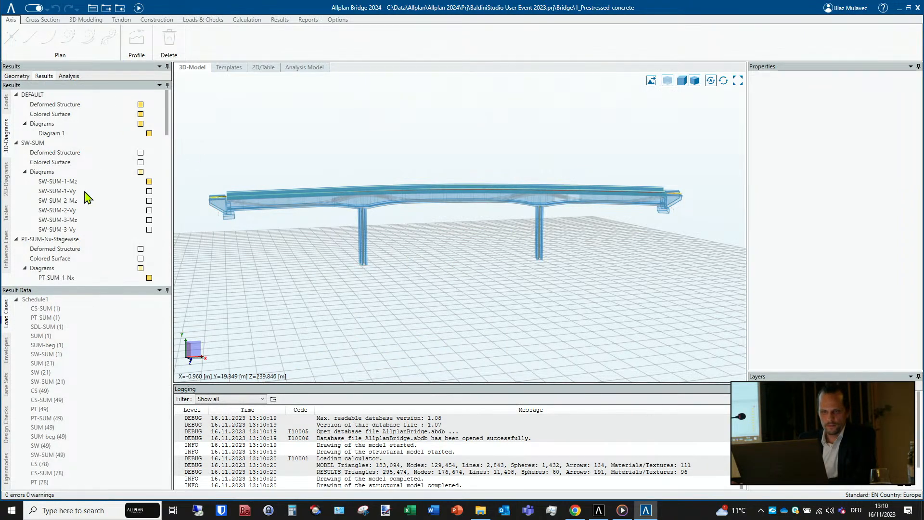
# - Review the geometry structure of the model, from the cross sections and their variables through the variations to the structural members
pyautogui.click(15, 77)
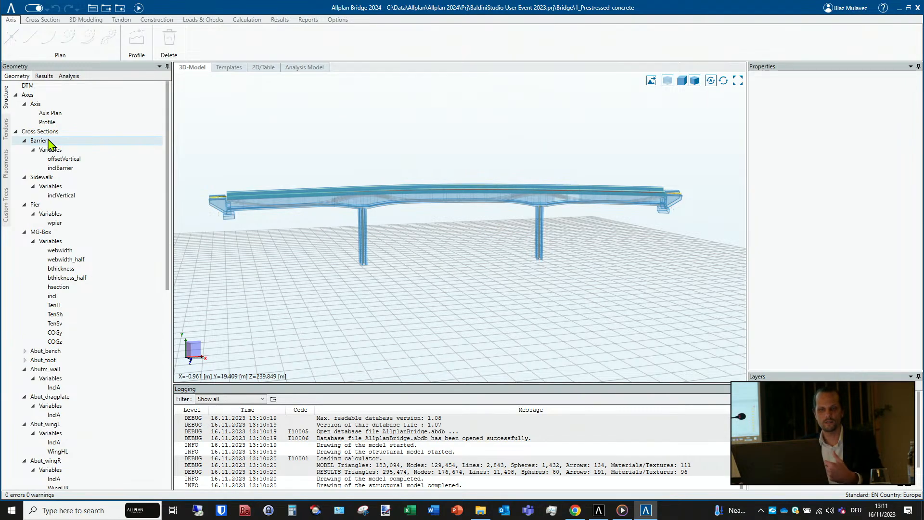
pyautogui.scroll(-4, 55, 154)
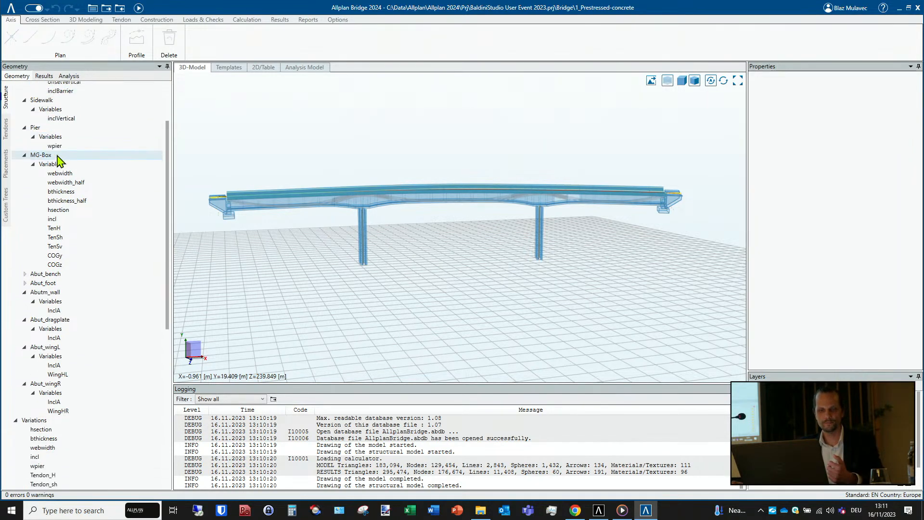
pyautogui.scroll(-2, 58, 159)
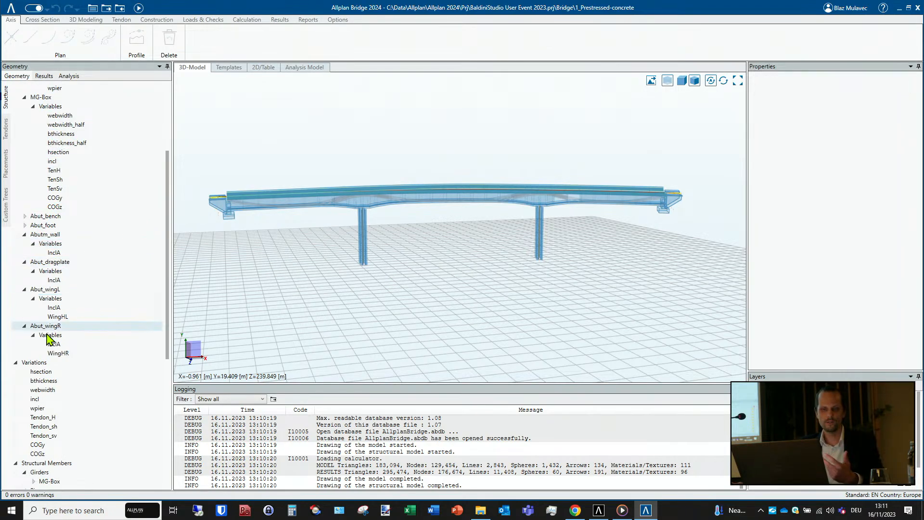
pyautogui.scroll(-2, 72, 361)
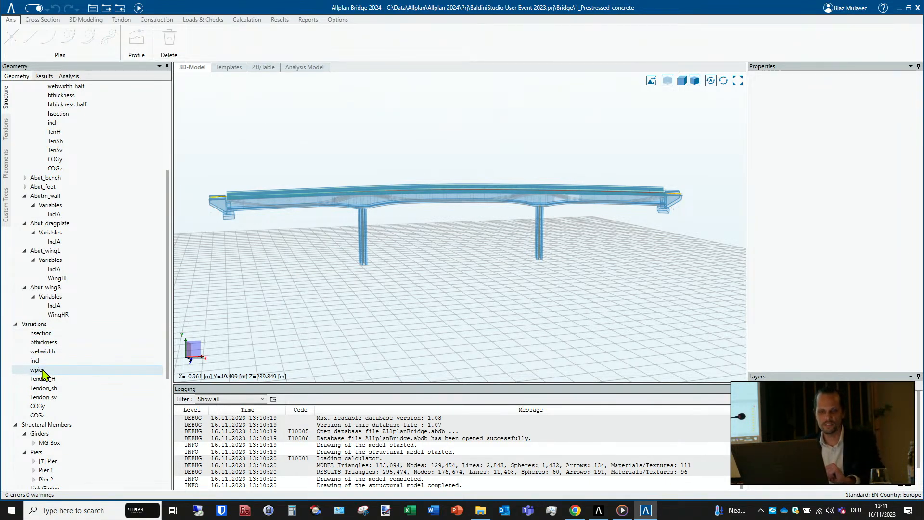
pyautogui.scroll(-2, 42, 372)
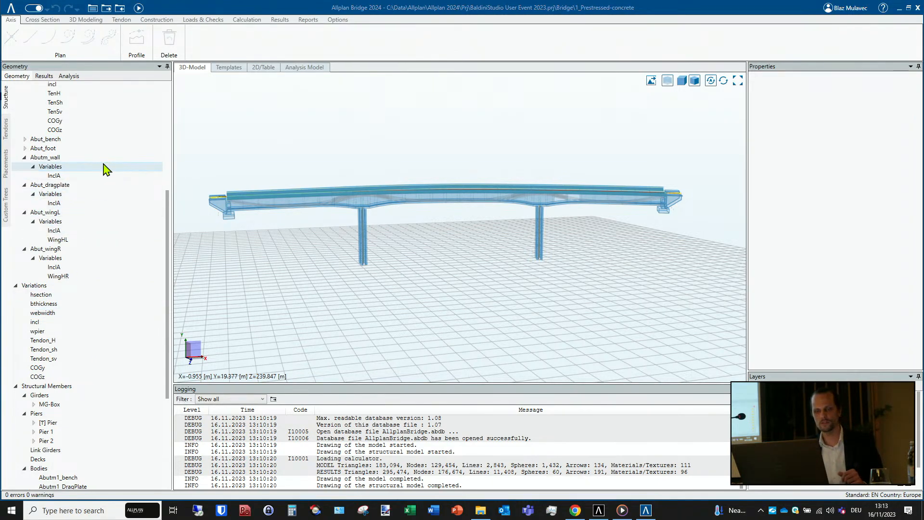
# - Run the calculation of the prestressed concrete bridge and follow its messages in the enlarged log, viewing the available message filters
pyautogui.click(290, 68)
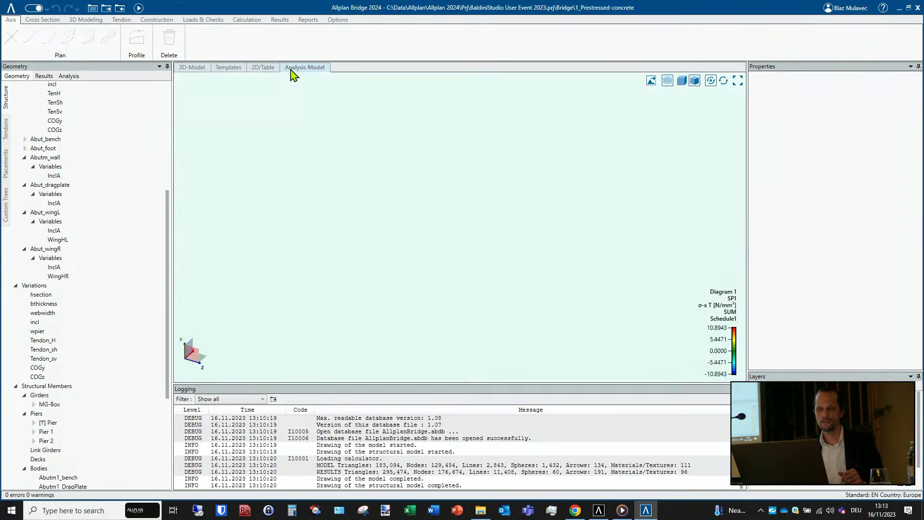
pyautogui.click(137, 8)
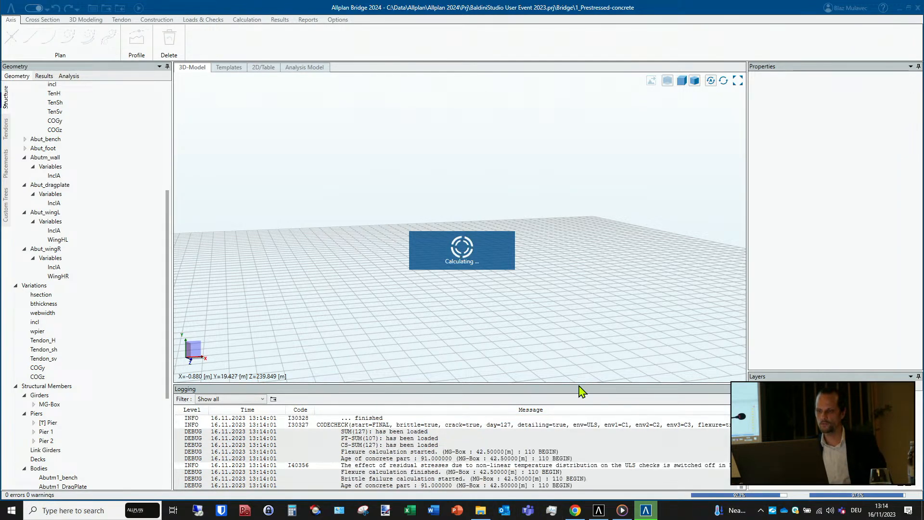
pyautogui.moveTo(575, 352); pyautogui.dragTo(553, 164)
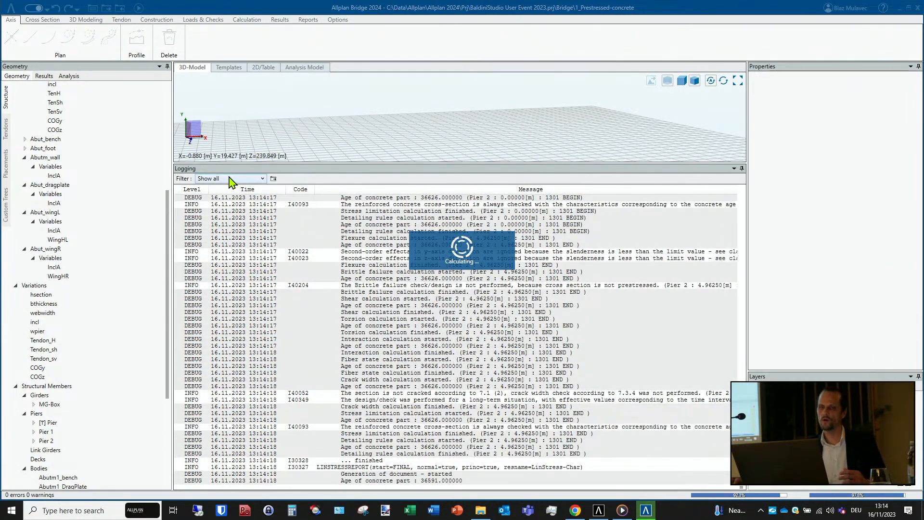
pyautogui.click(231, 180)
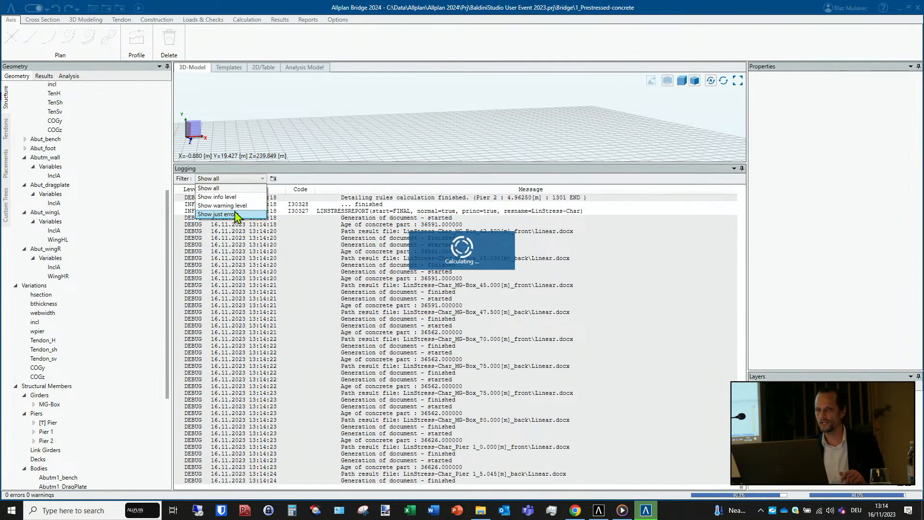
pyautogui.click(312, 186)
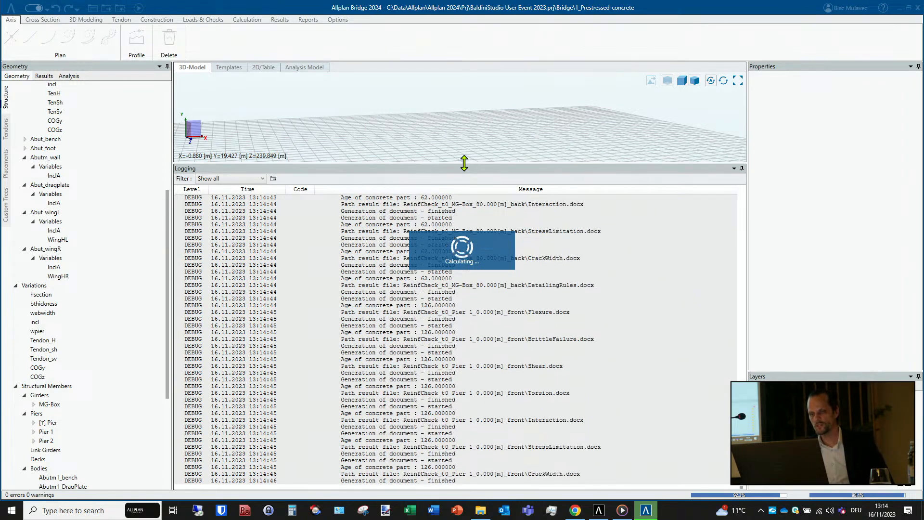
pyautogui.moveTo(464, 163); pyautogui.dragTo(353, 271)
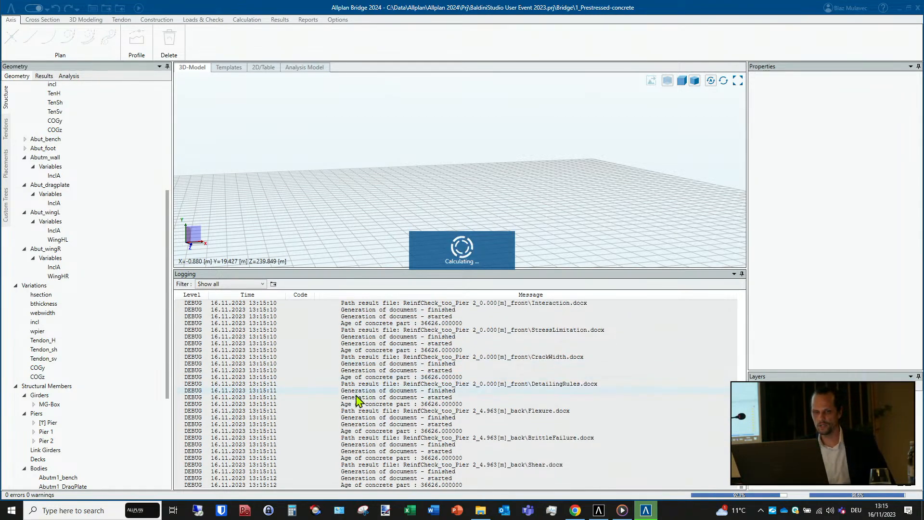
# - Browse the cross sections, variations, girders, piers and bodies in the structure tree and return to its axes
pyautogui.scroll(3, 46, 173)
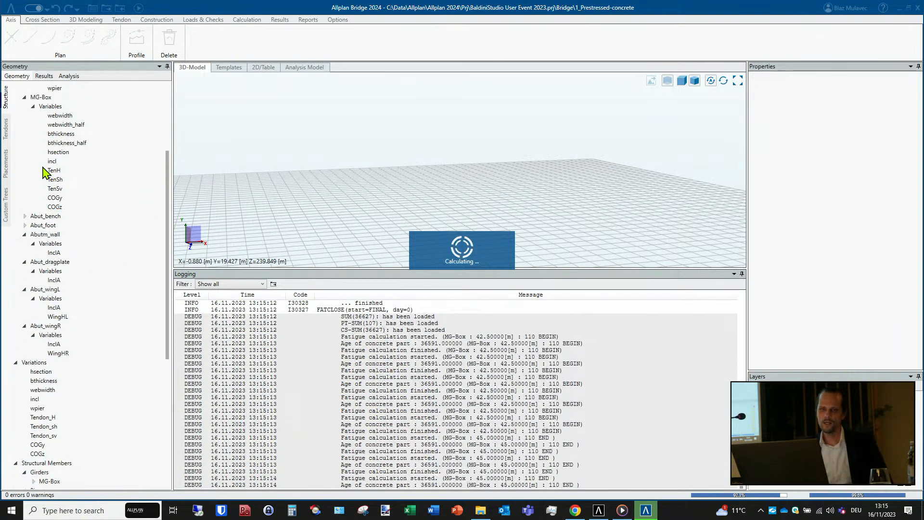
pyautogui.scroll(4, 46, 173)
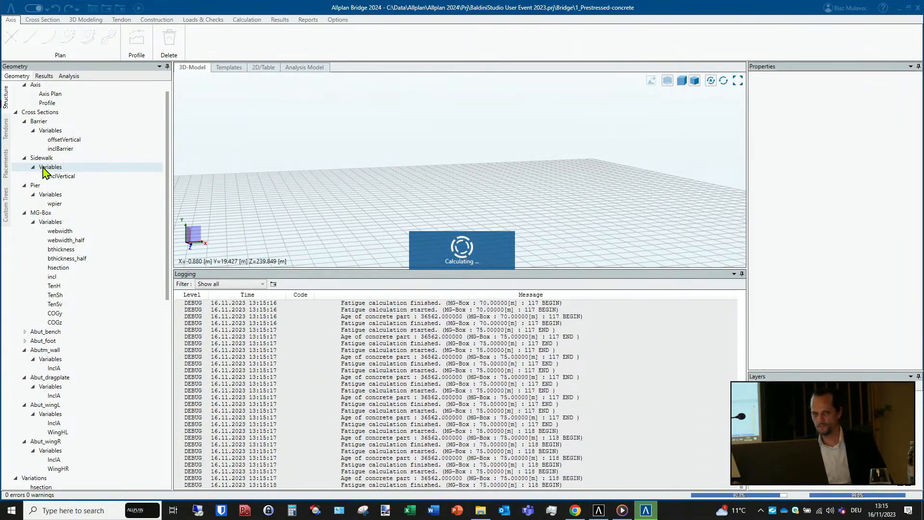
pyautogui.scroll(1, 43, 168)
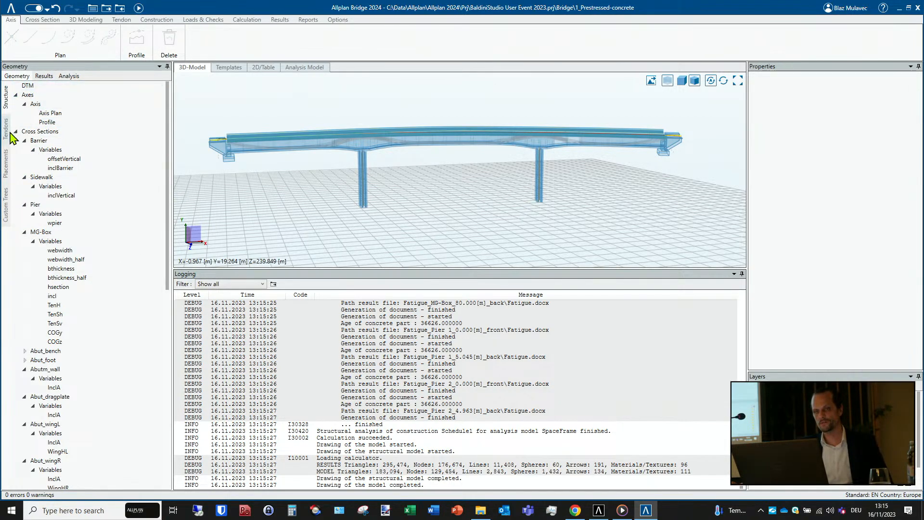
pyautogui.scroll(-2, 57, 171)
pyautogui.scroll(-6, 55, 174)
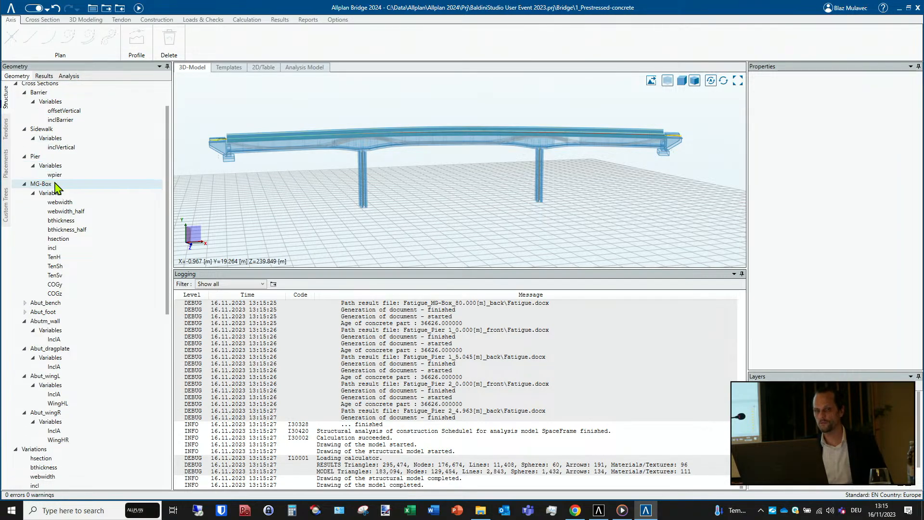
pyautogui.scroll(3, 55, 185)
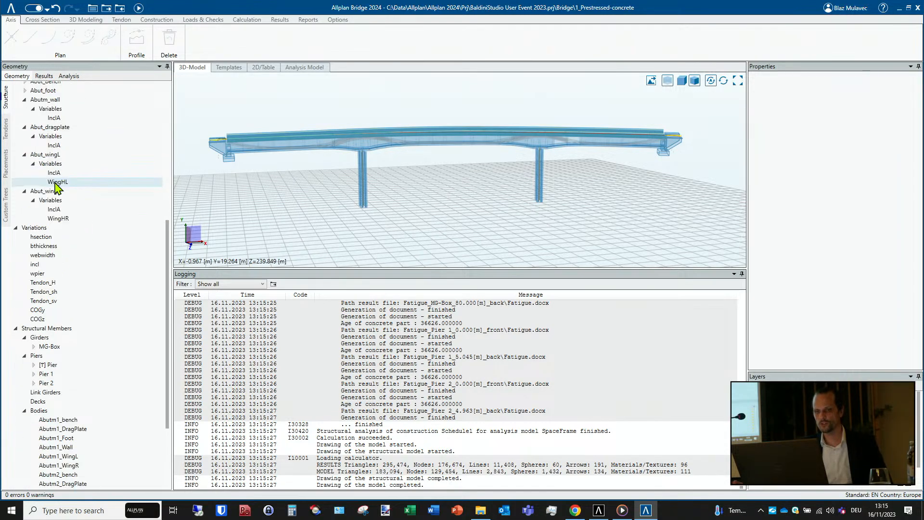
pyautogui.scroll(4, 57, 186)
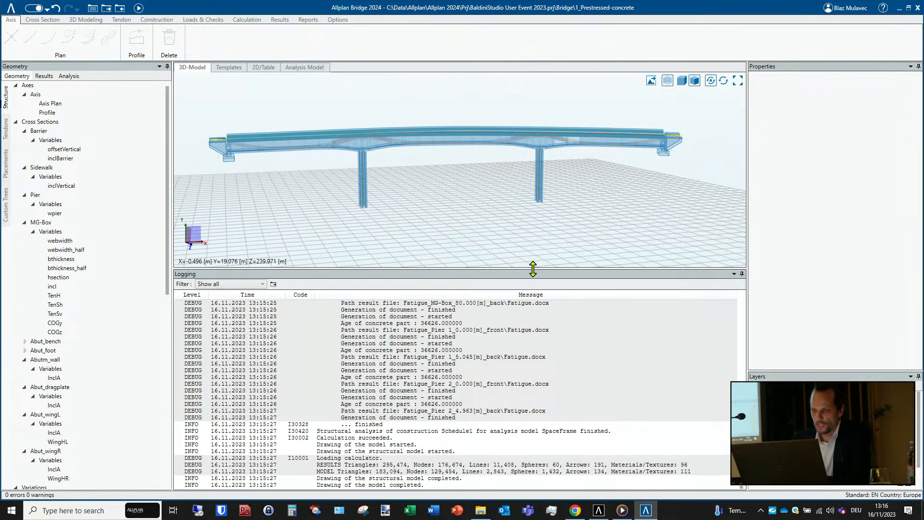
# - Shrink the log, display the bridge's Axis Plan, and view the commands available for the axis
pyautogui.moveTo(533, 269); pyautogui.dragTo(520, 453)
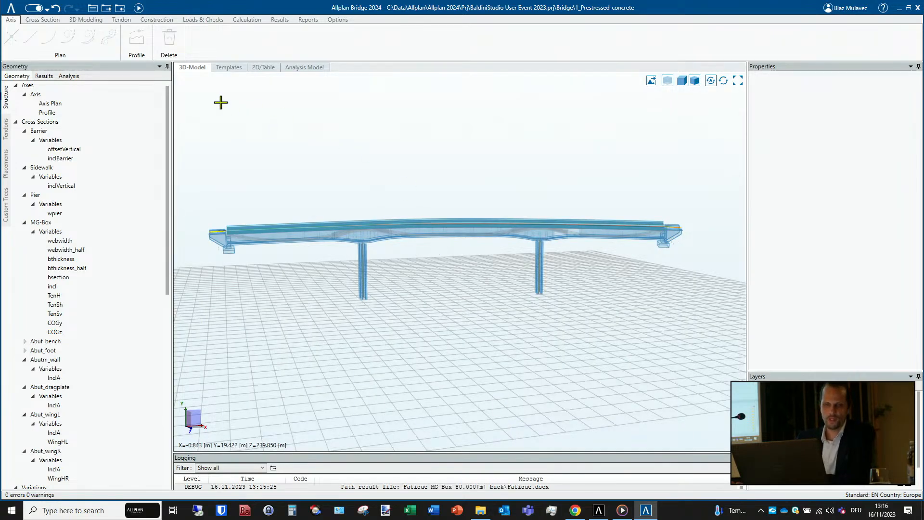
pyautogui.click(54, 105)
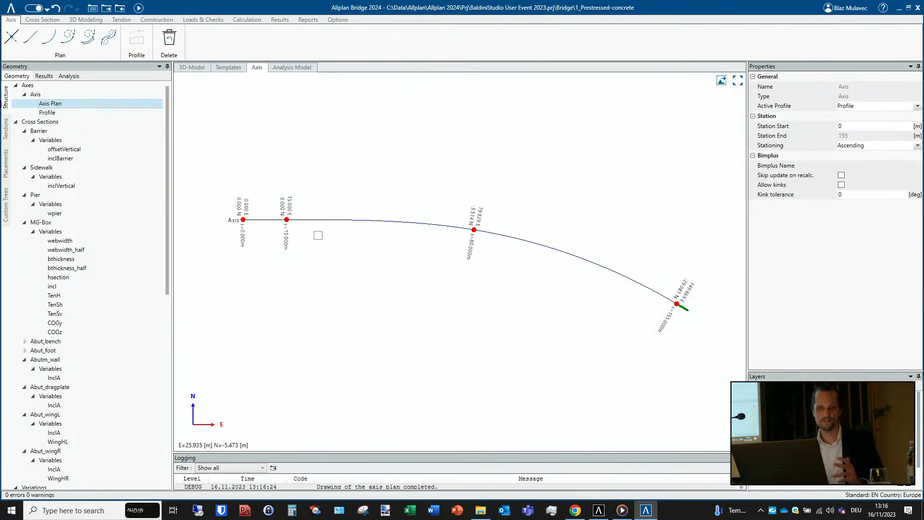
pyautogui.rightClick(85, 96)
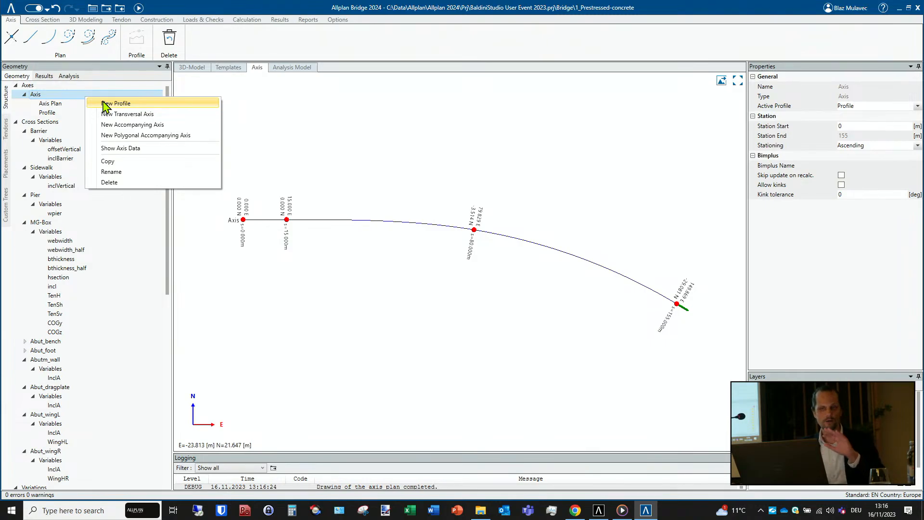
pyautogui.click(281, 44)
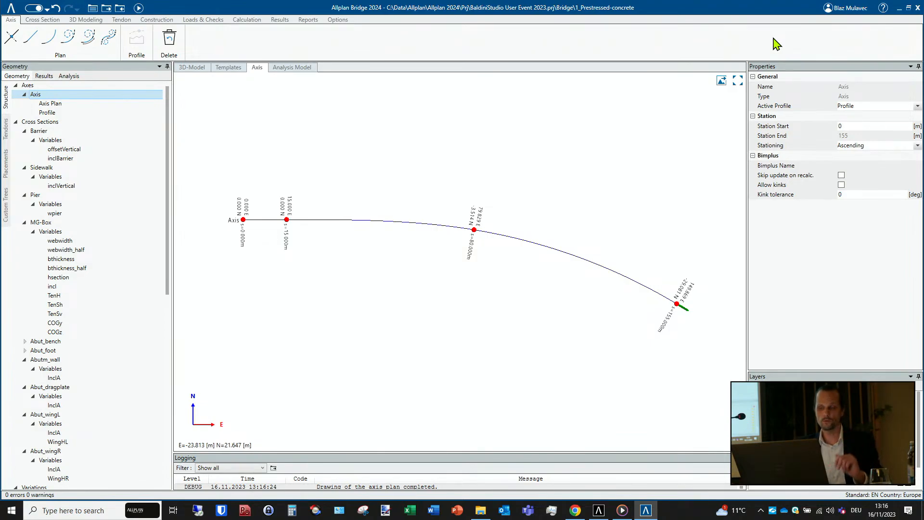
# - Open the Bimplus project selection from the account options to view the available cloud projects
pyautogui.click(850, 8)
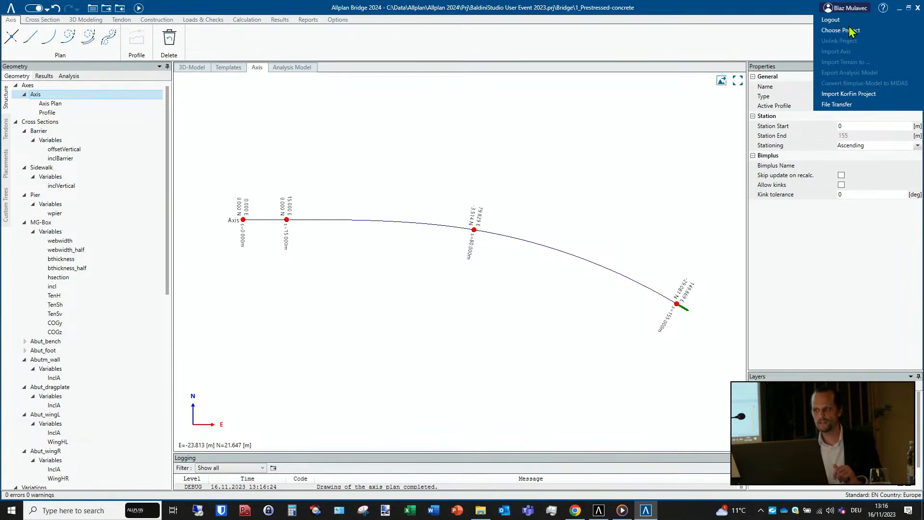
pyautogui.click(850, 31)
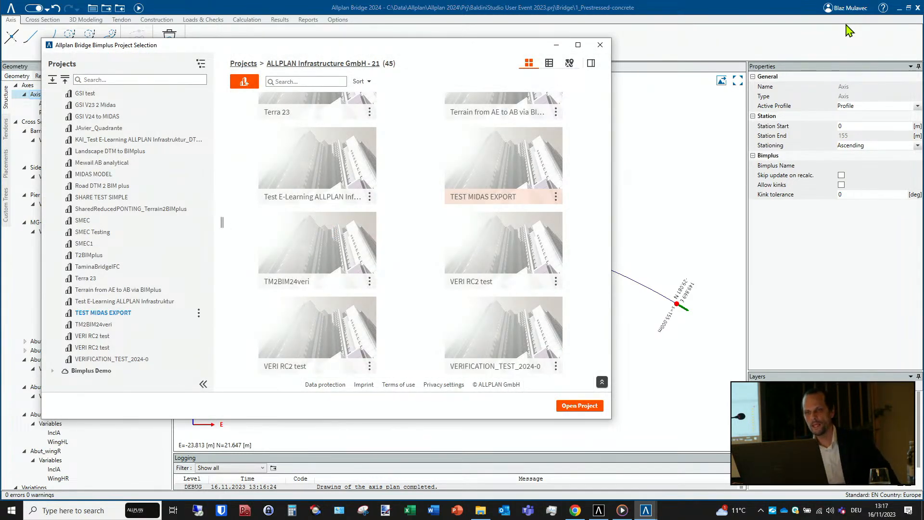
pyautogui.moveTo(549, 134)
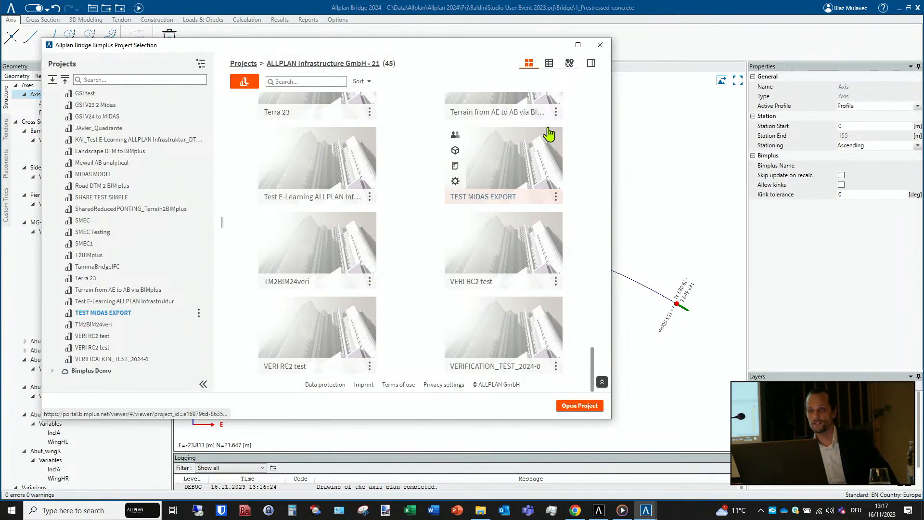
# - Switch to Allplan, view the Export civil data wizard with its Bimplus format, and cancel it
pyautogui.click(599, 510)
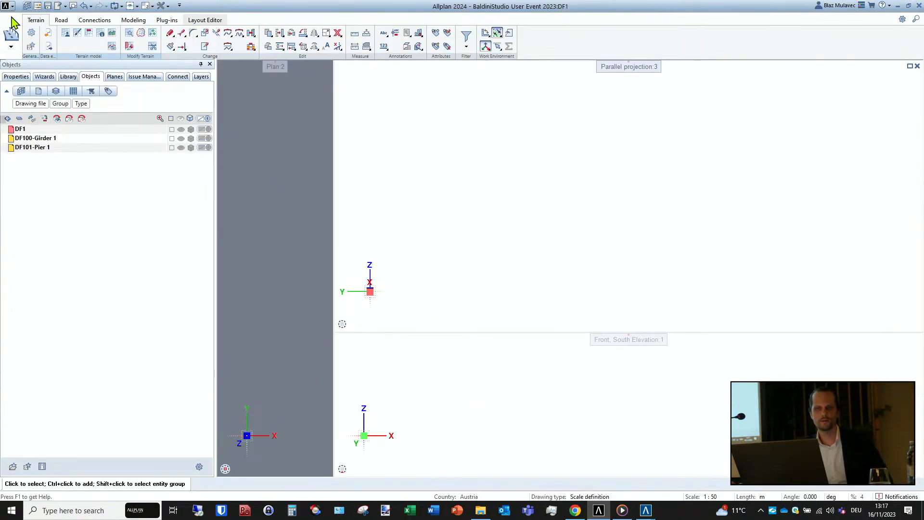
pyautogui.click(49, 47)
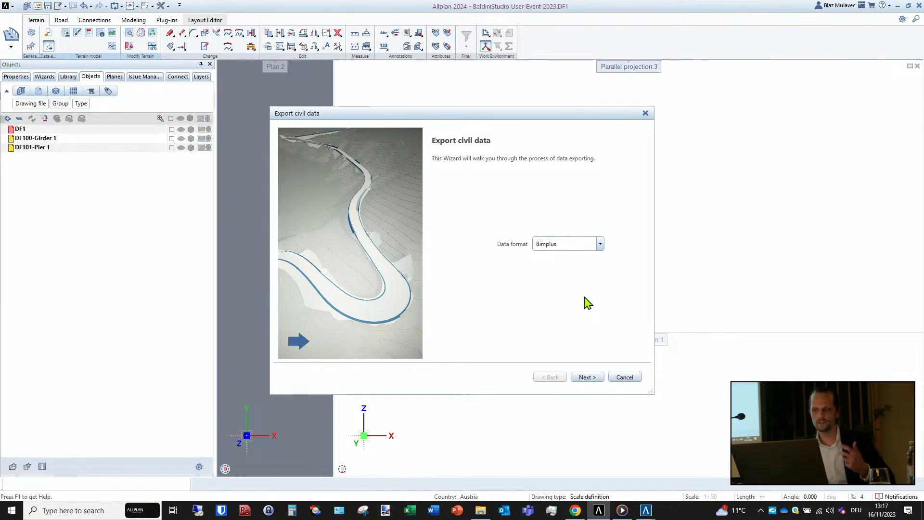
pyautogui.click(625, 378)
# - Return to the Bimplus project selection in Allplan Bridge and close it without opening a project
pyautogui.moveTo(646, 508)
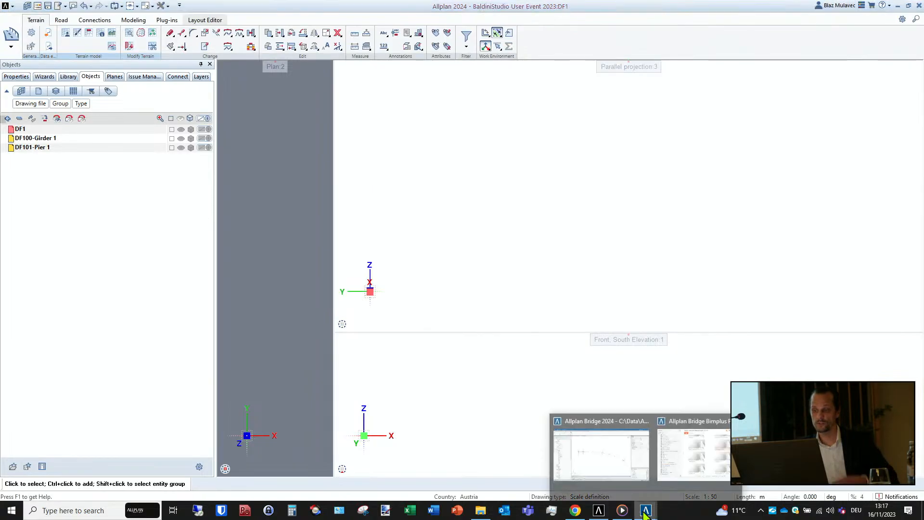
pyautogui.click(679, 455)
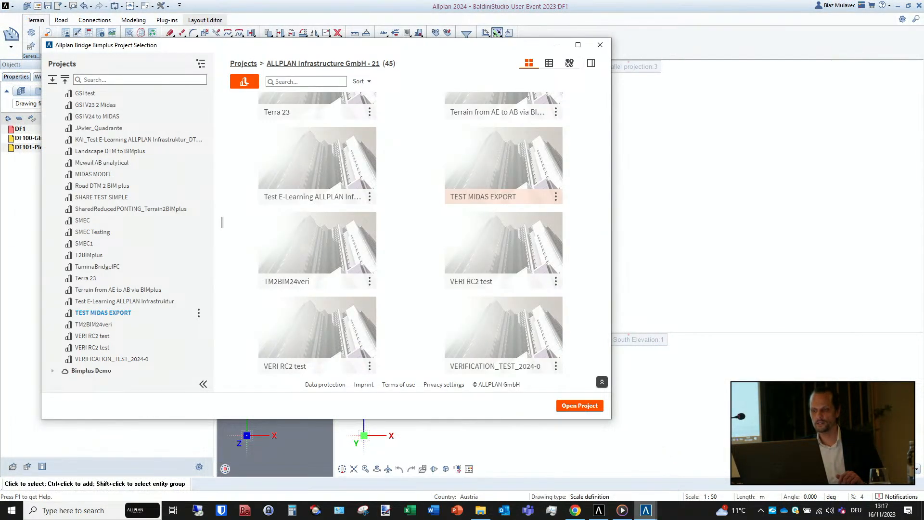
pyautogui.click(638, 462)
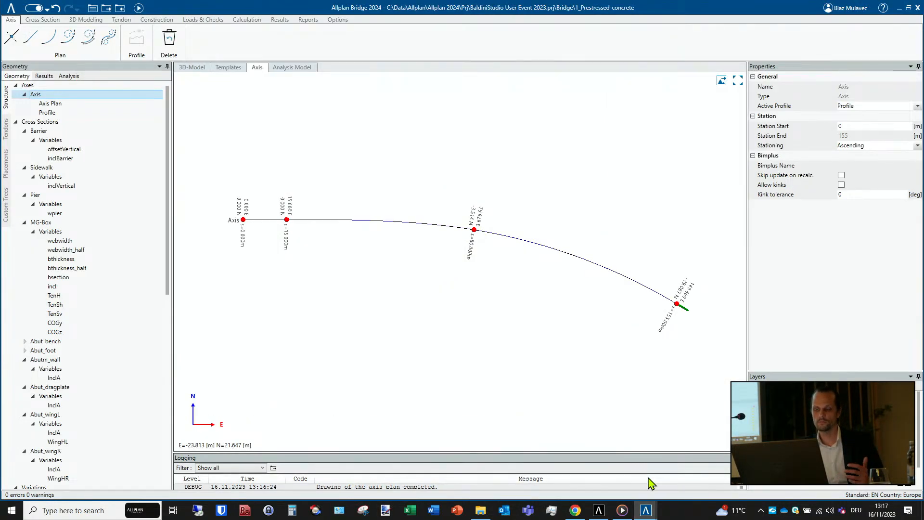
pyautogui.moveTo(646, 508)
pyautogui.click(672, 461)
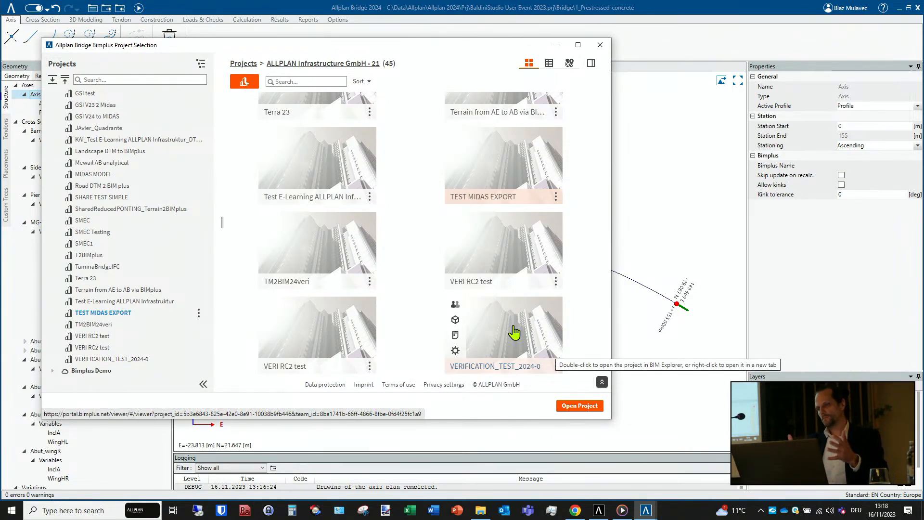
pyautogui.click(600, 45)
# - View the files in the 1_Prestressed-concrete project folder, close it, and return to the start of the structure tree
pyautogui.click(92, 9)
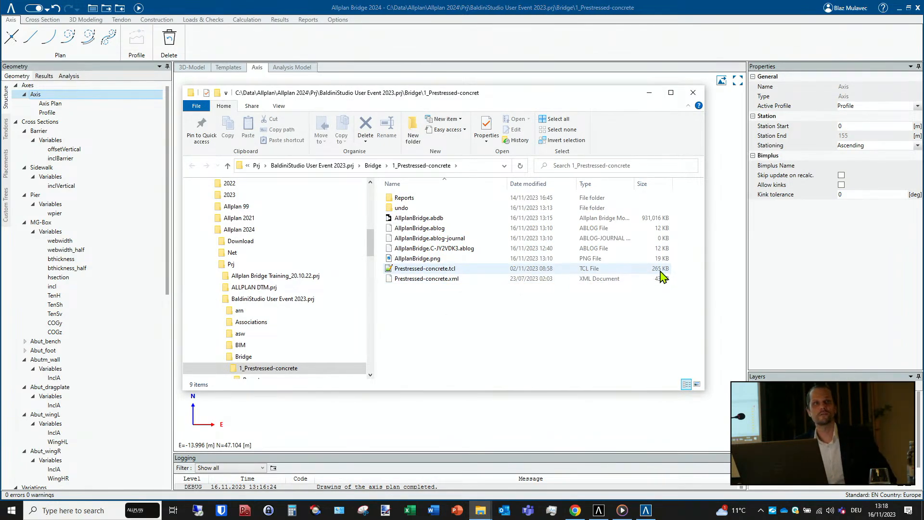
pyautogui.click(694, 93)
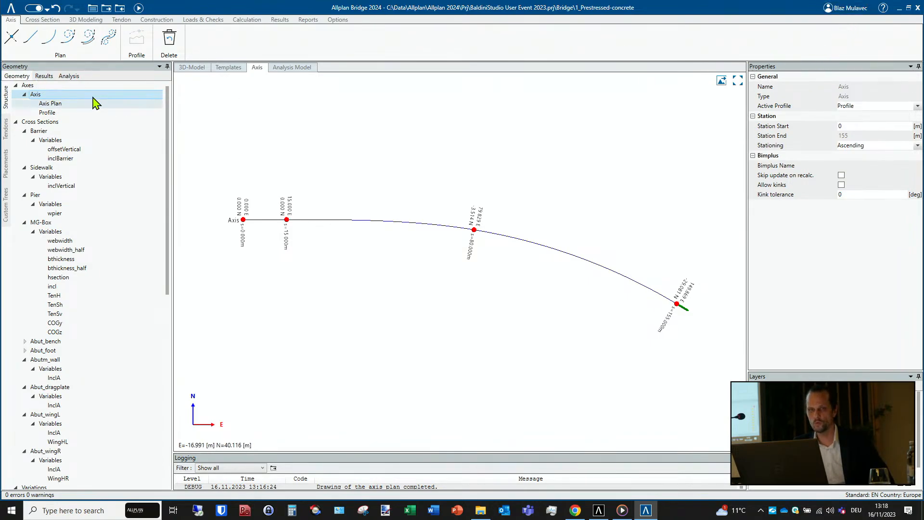
pyautogui.scroll(1, 74, 126)
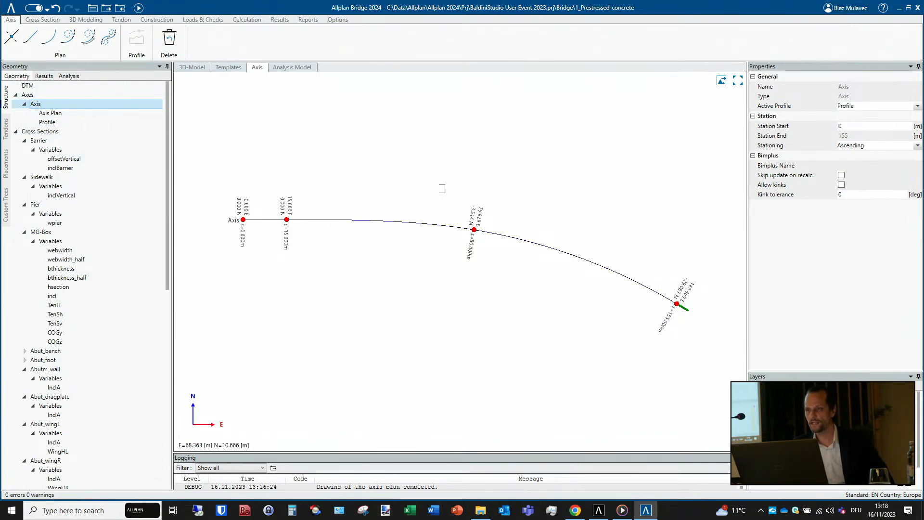
# - View the options available for the DTM entry, switch to Allplan's terrain workspace, and return to Allplan Bridge
pyautogui.rightClick(43, 88)
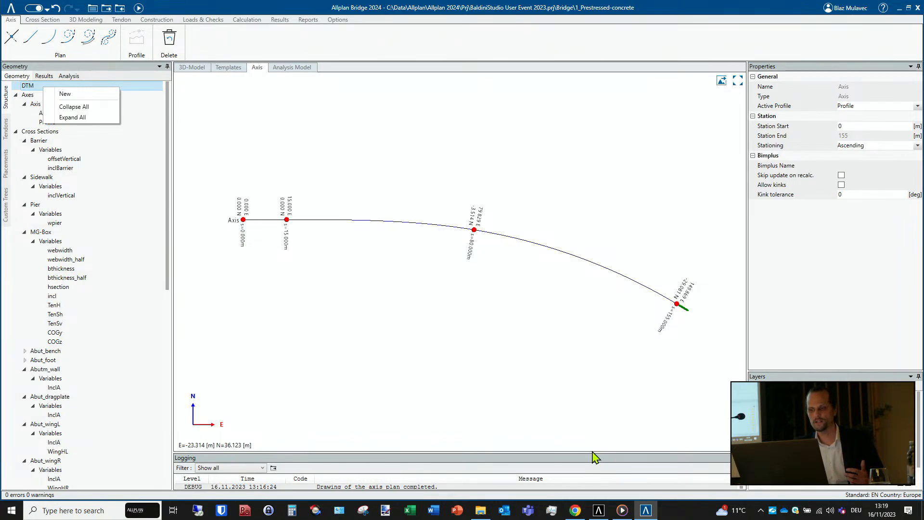
pyautogui.click(599, 509)
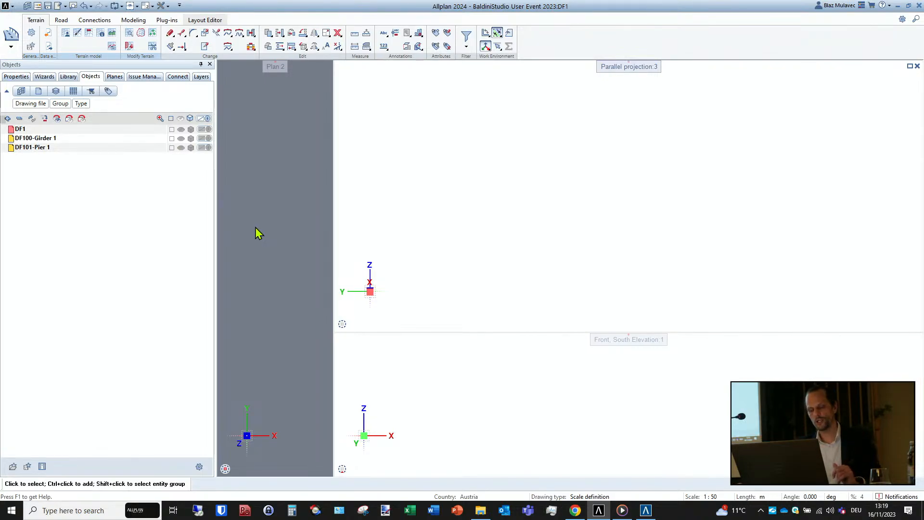
pyautogui.click(649, 514)
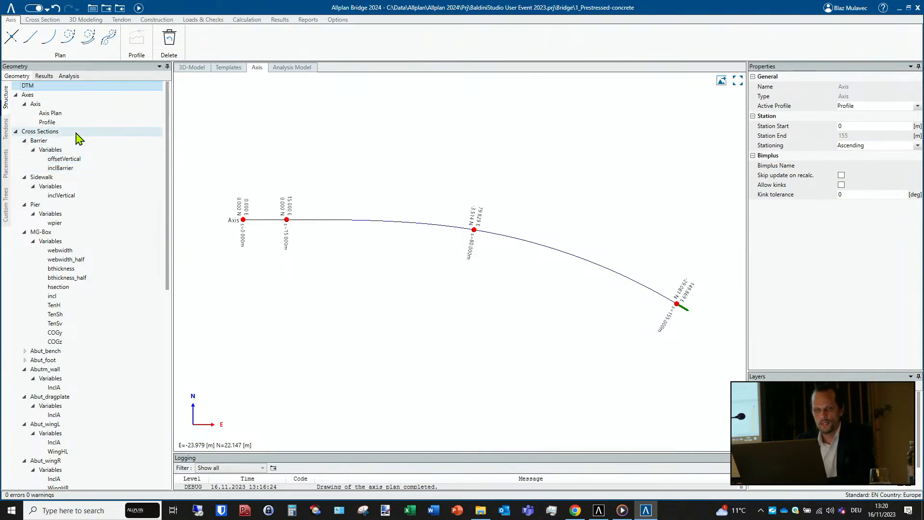
# - Open the MG-Box cross section, show it with filled areas, and hide its construction lines
pyautogui.click(53, 233)
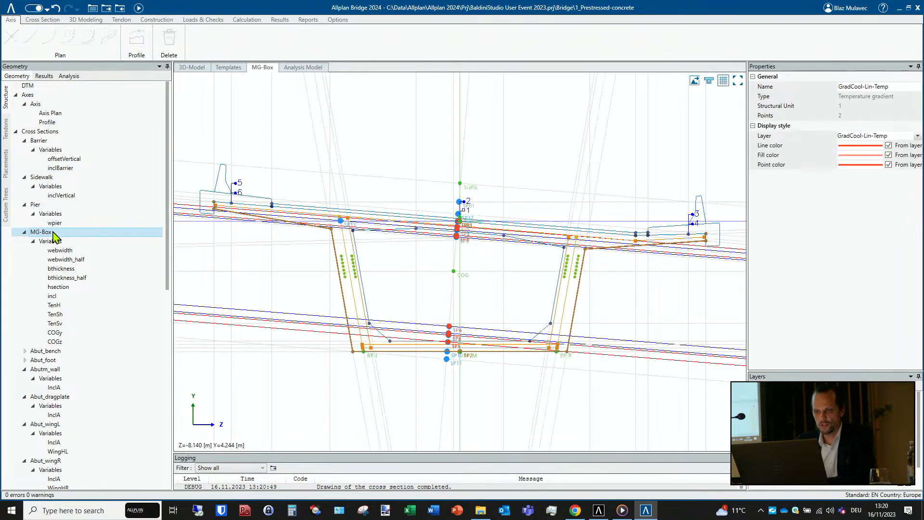
pyautogui.click(710, 82)
pyautogui.click(724, 81)
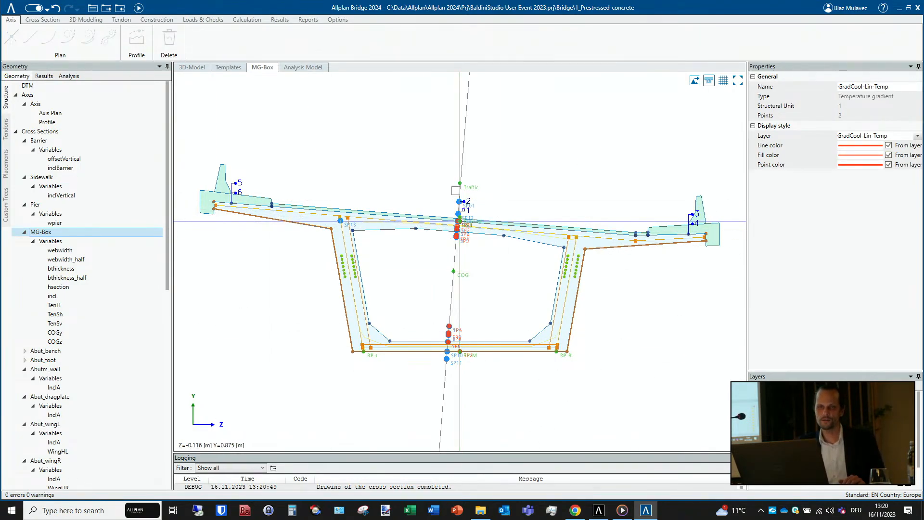
# - Examine the 3D bridge model, looking closely at the tendons and girder over the pier and at the whole structure
pyautogui.click(193, 67)
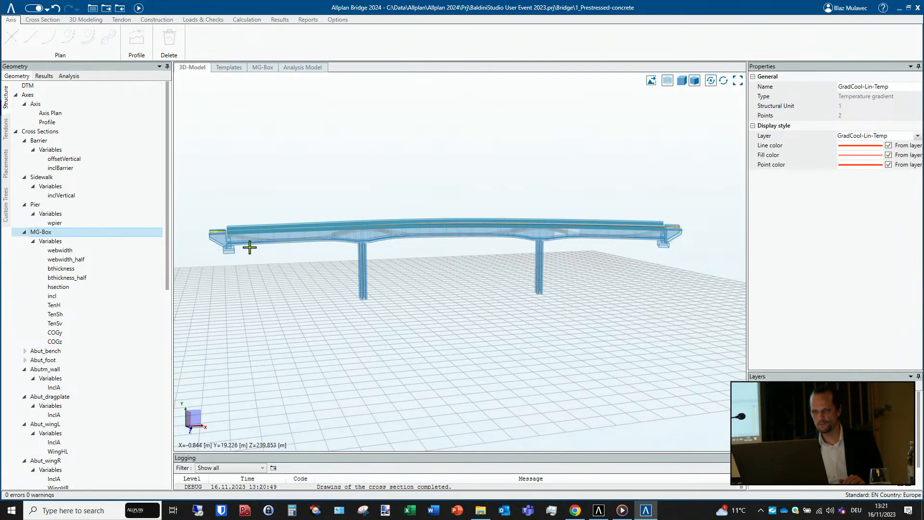
pyautogui.scroll(6, 349, 242)
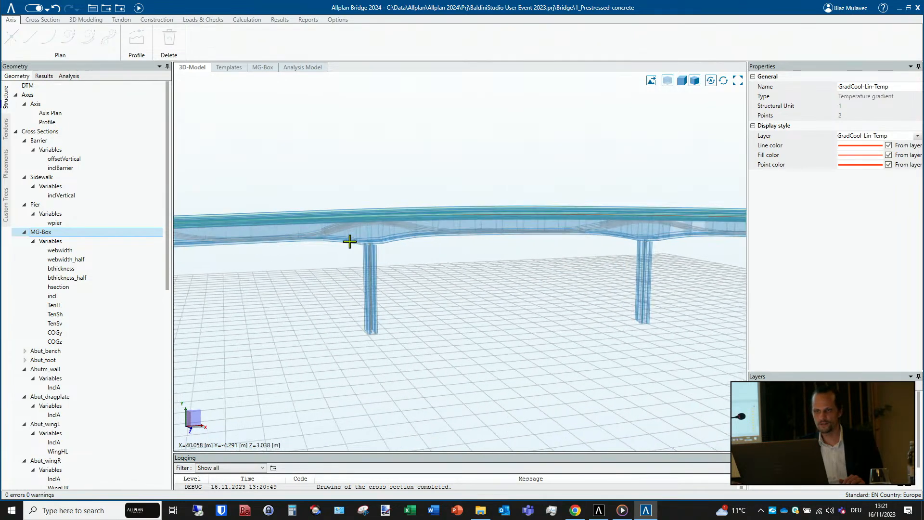
pyautogui.scroll(2, 371, 240)
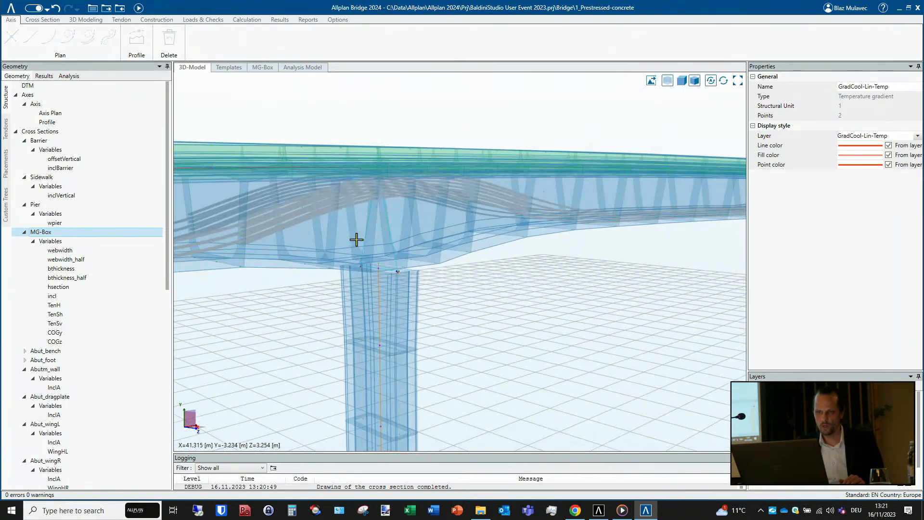
pyautogui.scroll(2, 332, 226)
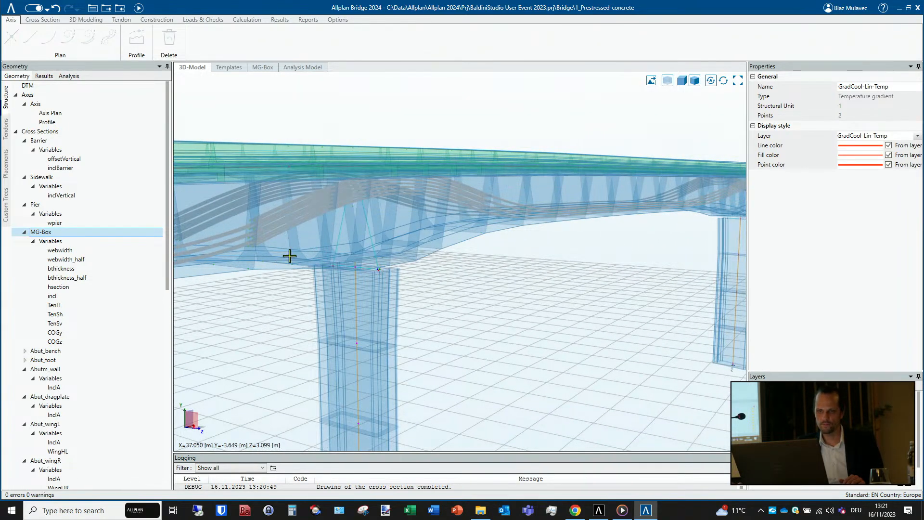
pyautogui.scroll(1, 308, 248)
pyautogui.scroll(-5, 311, 247)
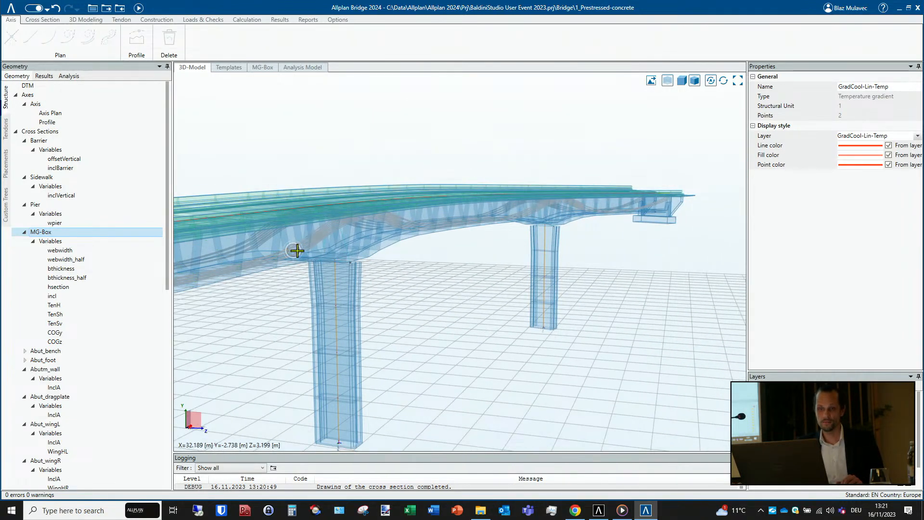
pyautogui.moveTo(295, 249); pyautogui.dragTo(266, 241, button='middle')
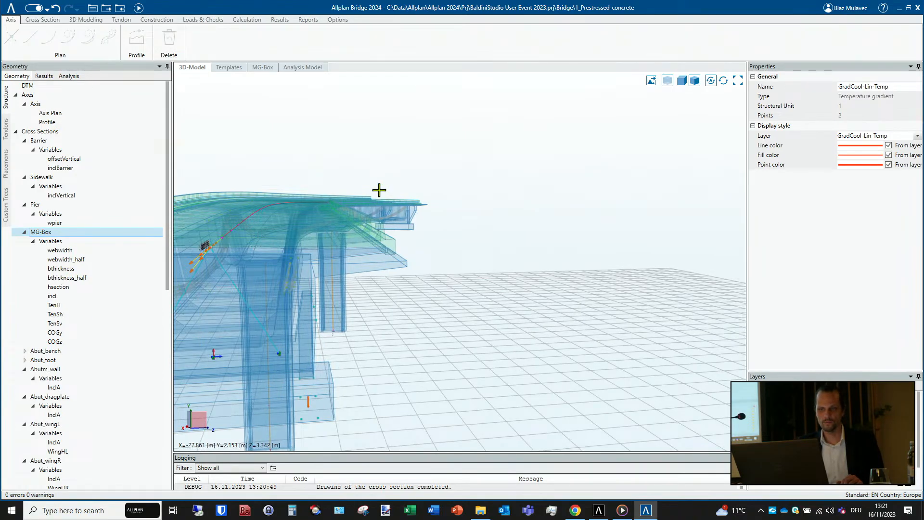
pyautogui.moveTo(378, 192); pyautogui.dragTo(229, 242, button='middle')
pyautogui.scroll(-6, 231, 241)
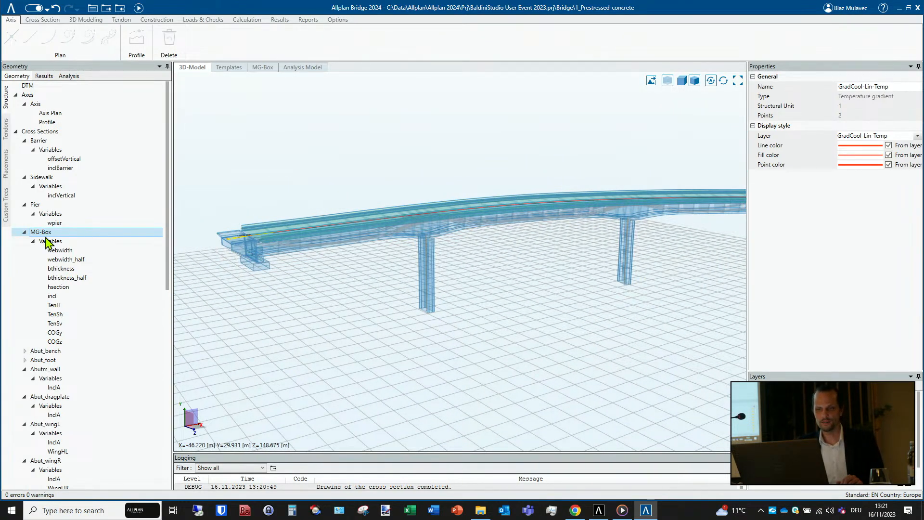
pyautogui.moveTo(538, 252); pyautogui.dragTo(11, 233, button='middle')
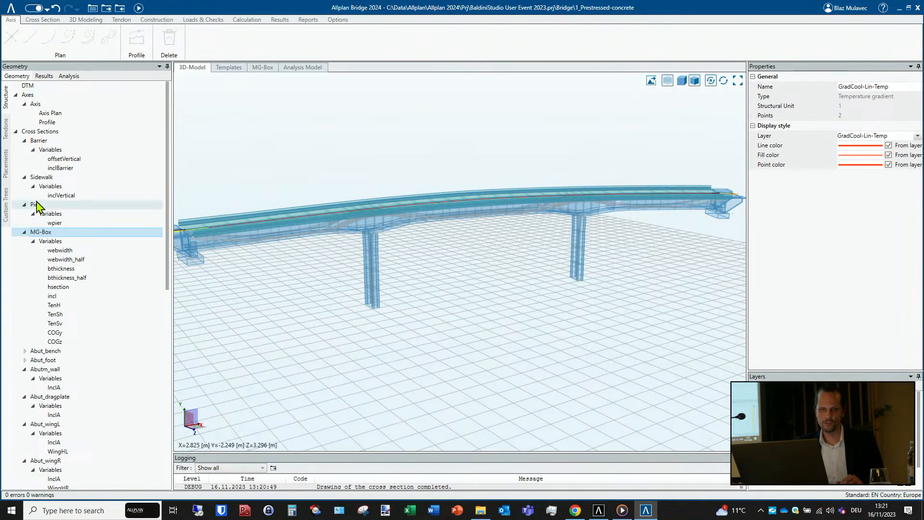
# - Reopen the MG-Box cross section, view its webwidth variable, and show the construction lines
pyautogui.click(35, 205)
pyautogui.click(41, 234)
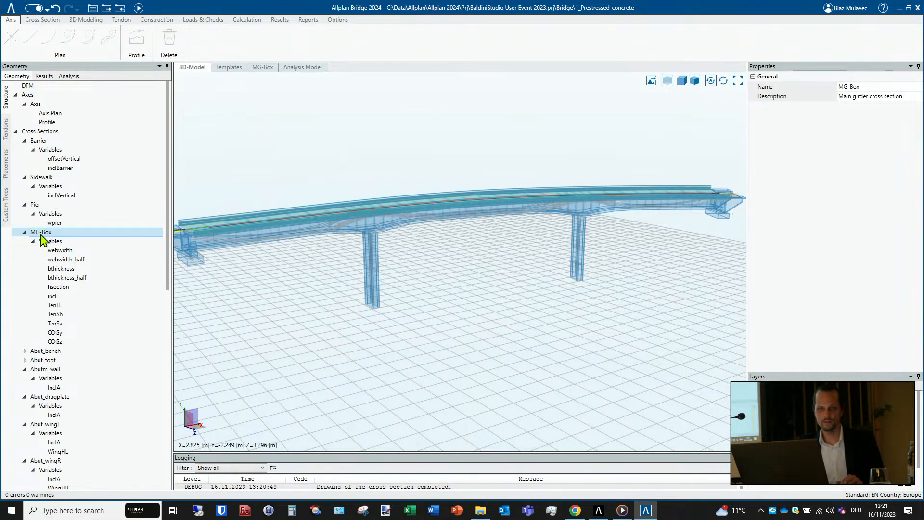
pyautogui.doubleClick(41, 236)
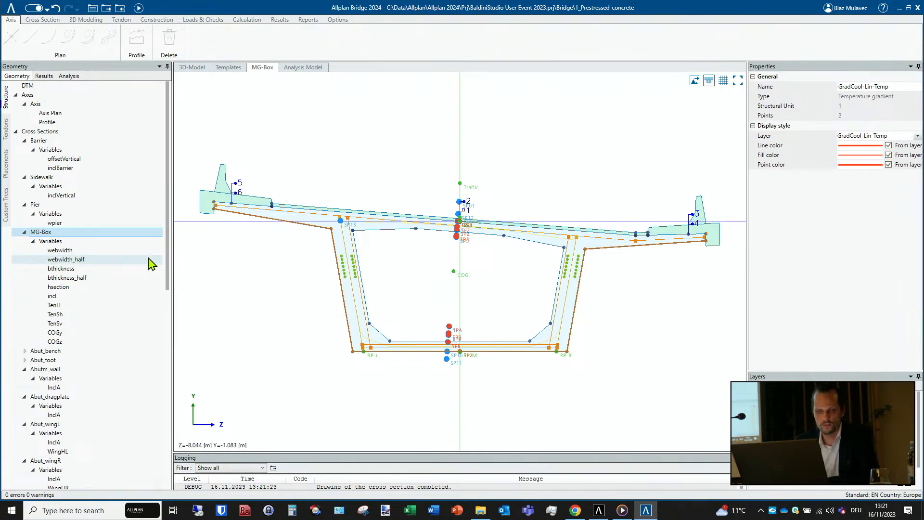
pyautogui.click(71, 252)
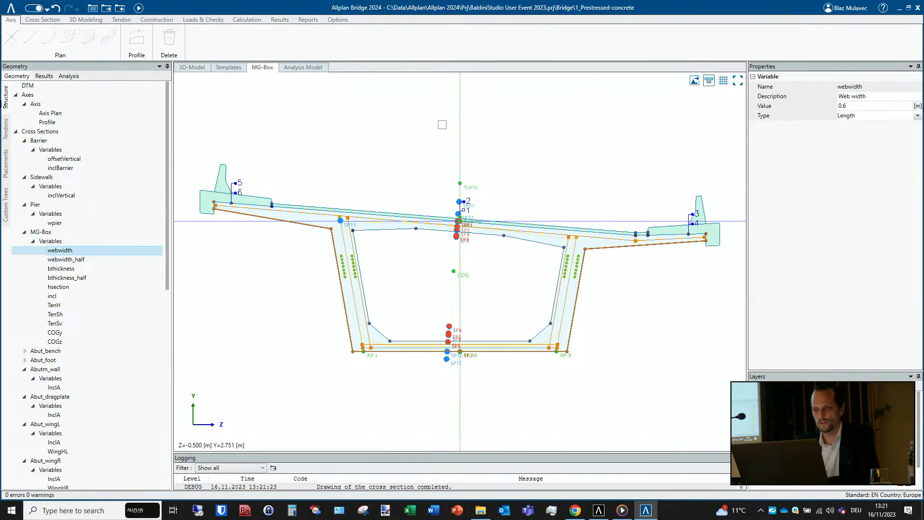
pyautogui.click(724, 81)
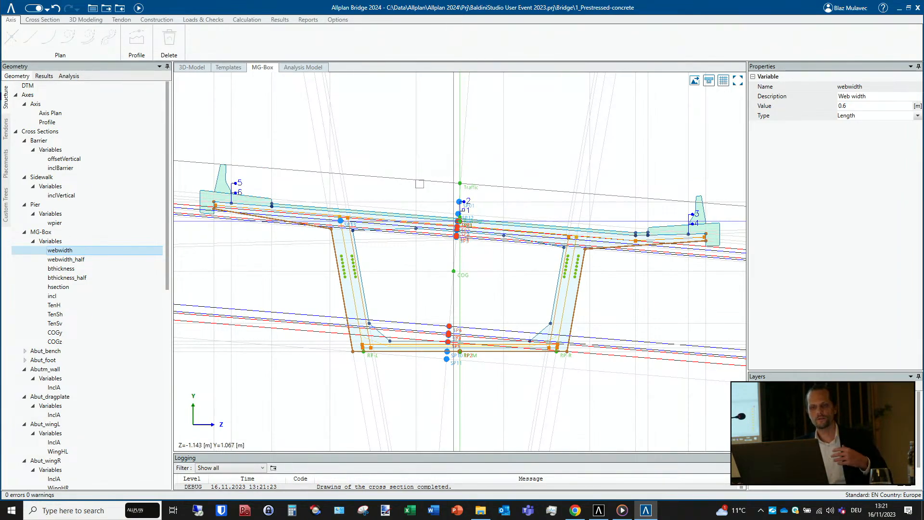
# - Inspect the MG-Box variables webwidth_half, bthickness_half, hsection, TenH and TenSv and the geometry each one controls
pyautogui.click(76, 261)
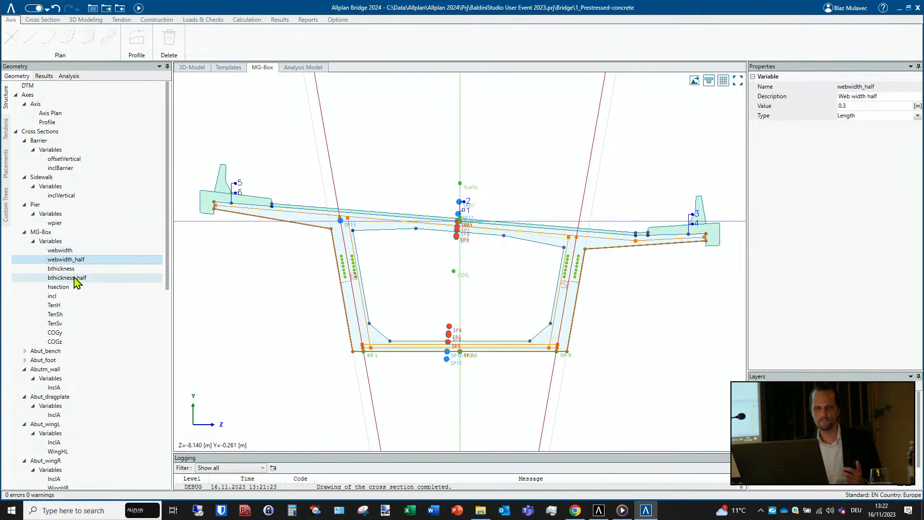
pyautogui.click(74, 278)
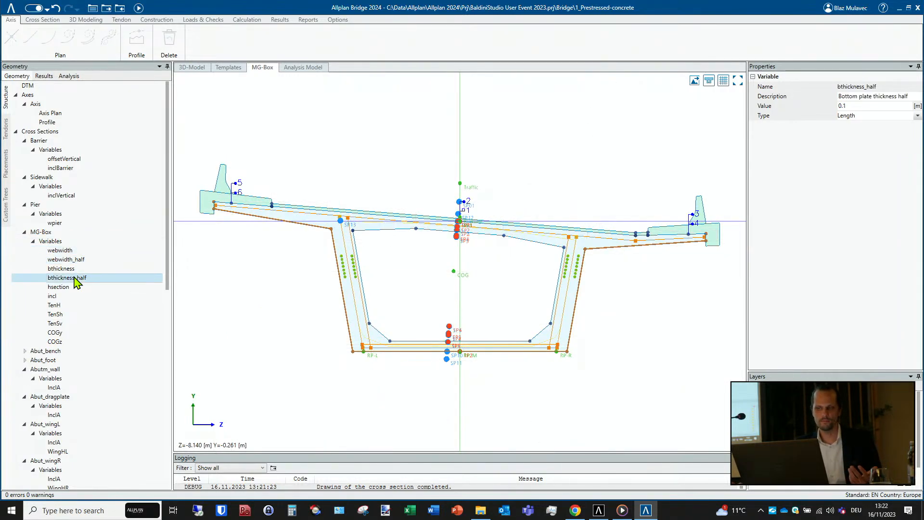
pyautogui.click(69, 289)
pyautogui.click(54, 306)
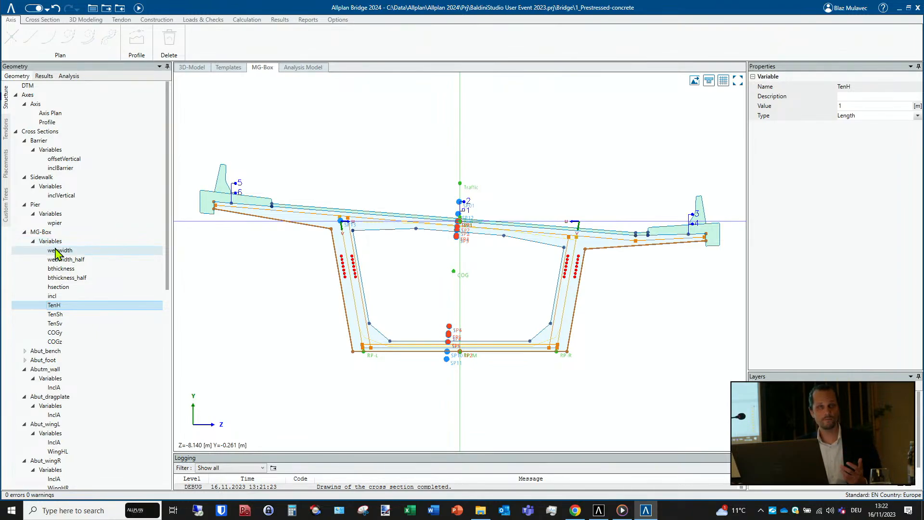
pyautogui.click(73, 325)
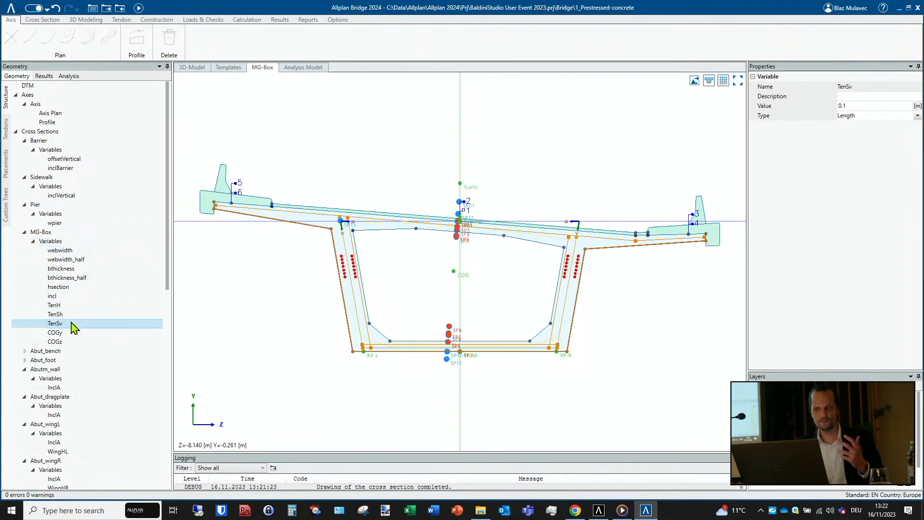
pyautogui.click(81, 280)
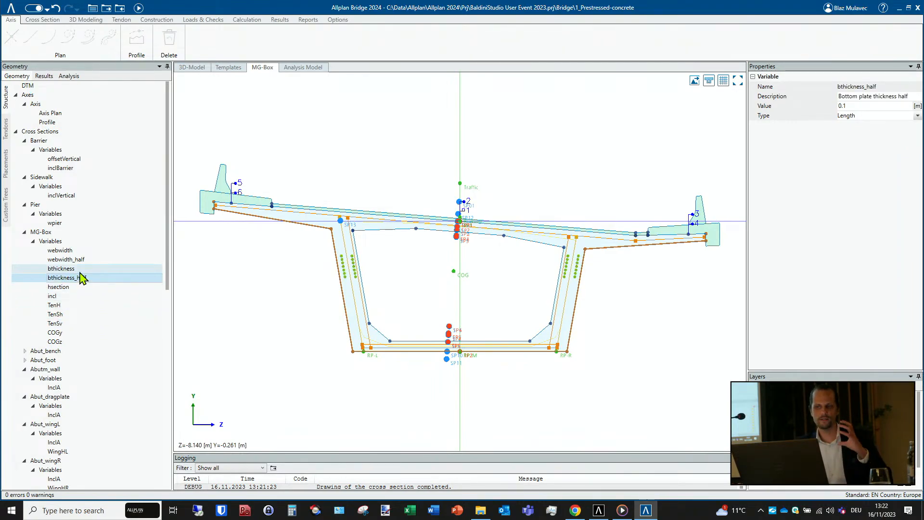
# - Open the hsection variation table and inspect the transition types of its first rows, including the one at X 30
pyautogui.scroll(-1, 81, 279)
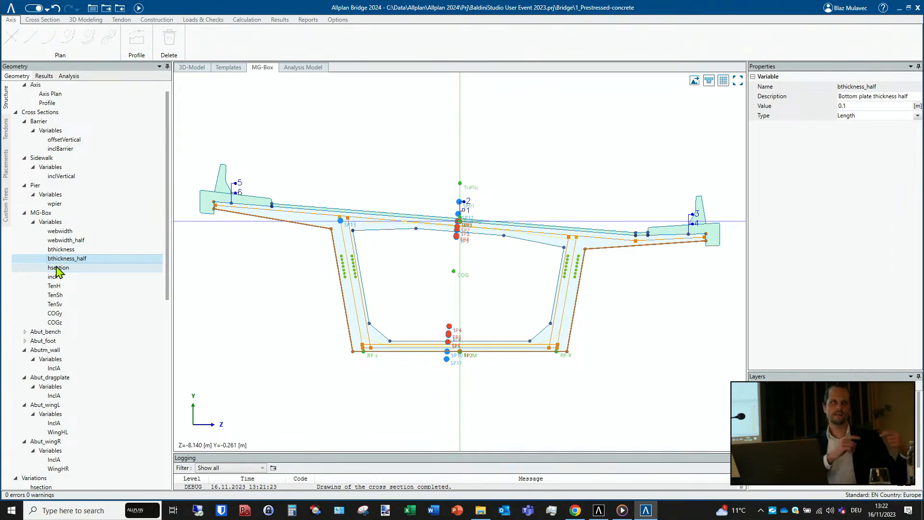
pyautogui.scroll(-2, 57, 271)
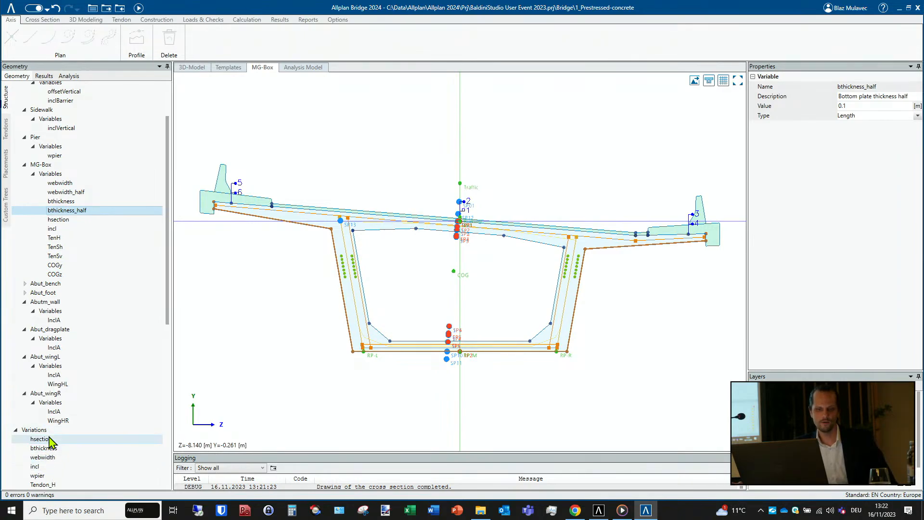
pyautogui.click(32, 439)
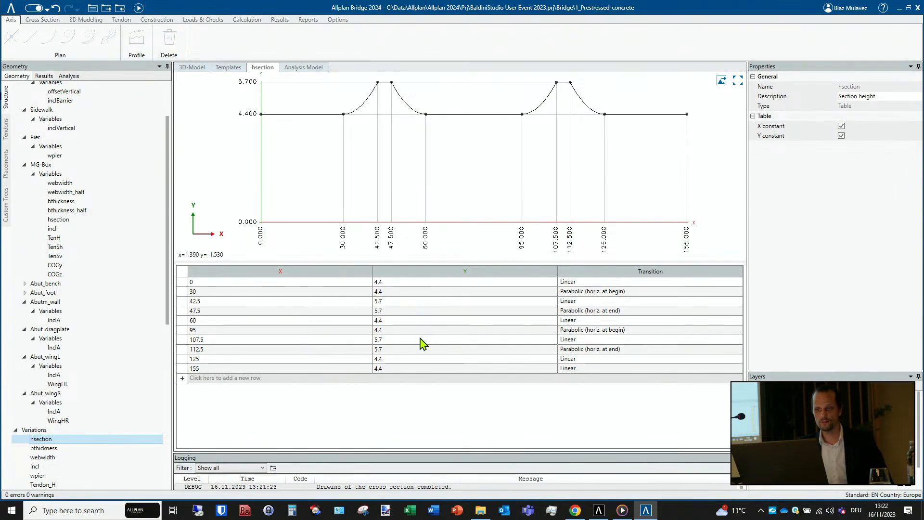
pyautogui.click(589, 283)
pyautogui.click(589, 292)
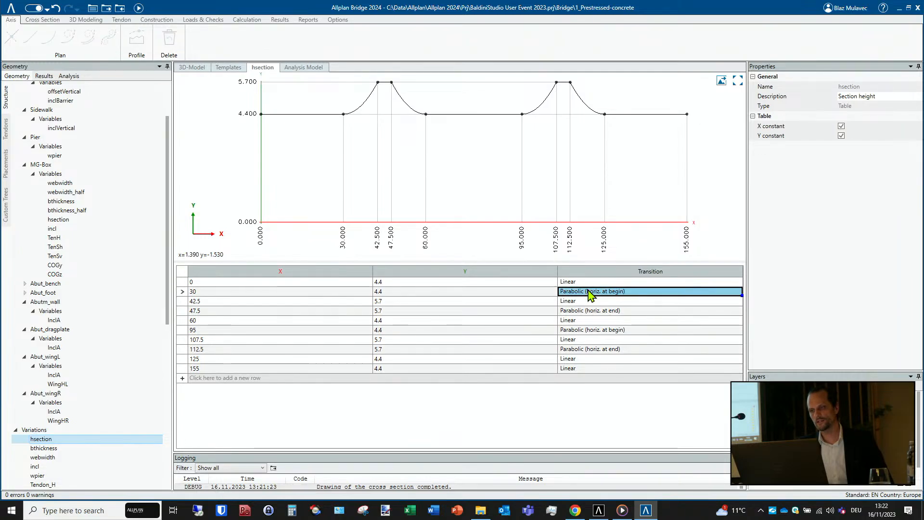
pyautogui.click(589, 292)
pyautogui.click(589, 290)
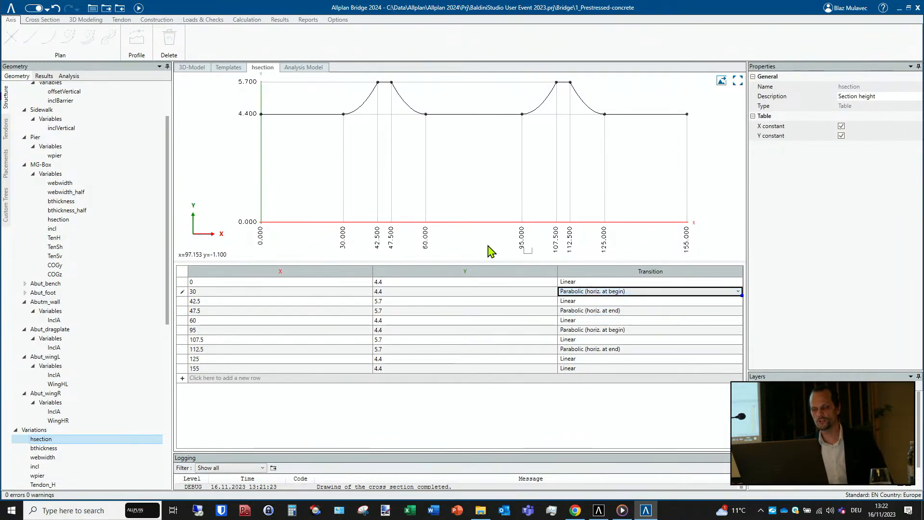
# - Return to the MG-Box cross section and hide its construction lines
pyautogui.scroll(1, 68, 244)
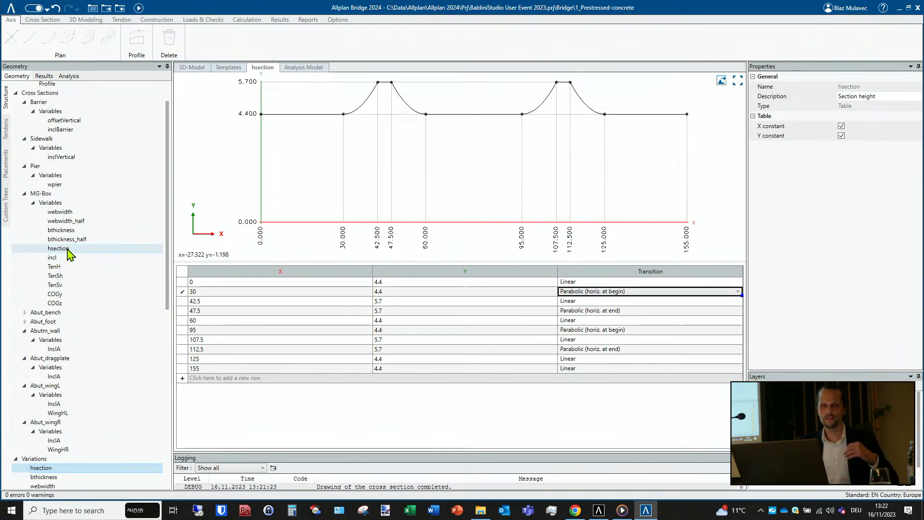
pyautogui.doubleClick(61, 195)
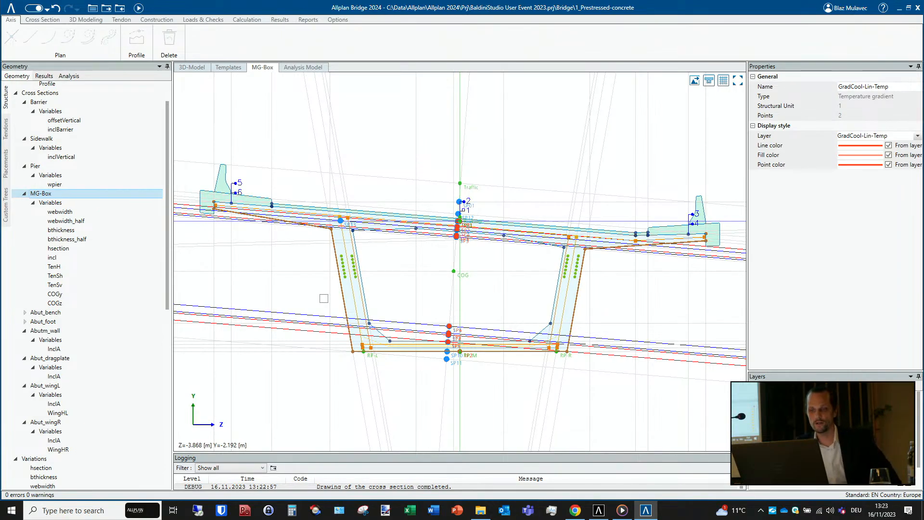
pyautogui.click(724, 82)
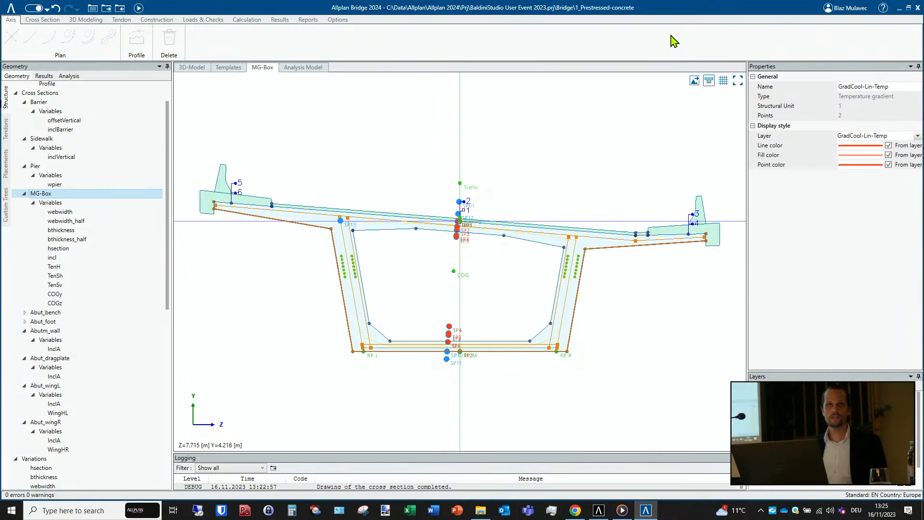
# - View the Bimplus import, export and conversion options of the account and close them without choosing any
pyautogui.click(845, 12)
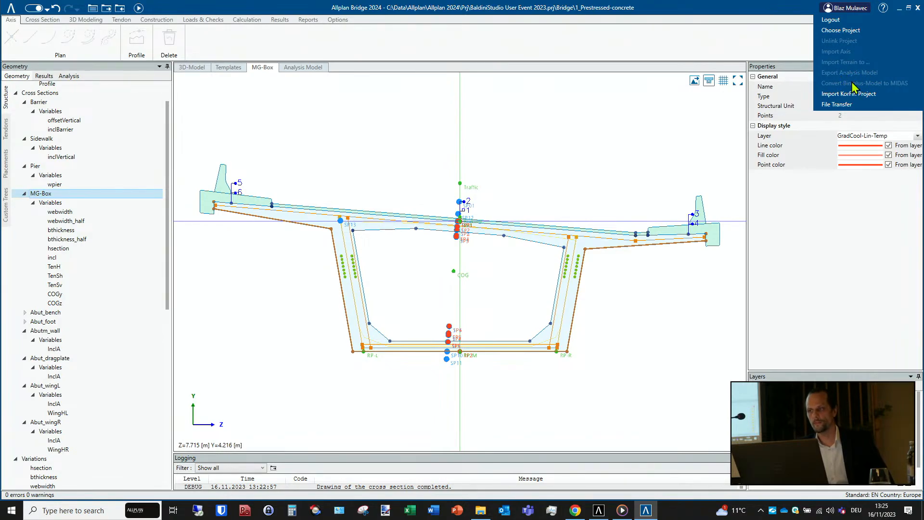
pyautogui.click(709, 3)
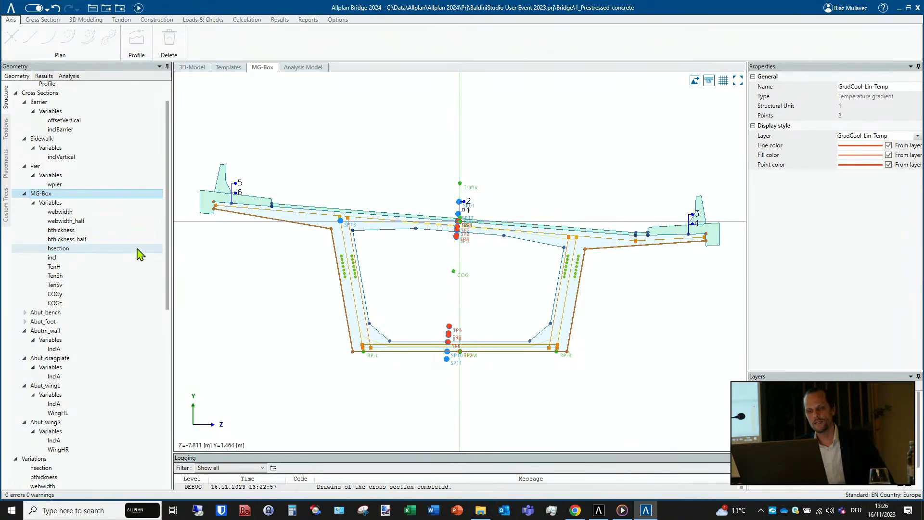
# - Look through the variations and structural members, and select the horizontal construction line along the box girder's underside
pyautogui.scroll(-7, 139, 254)
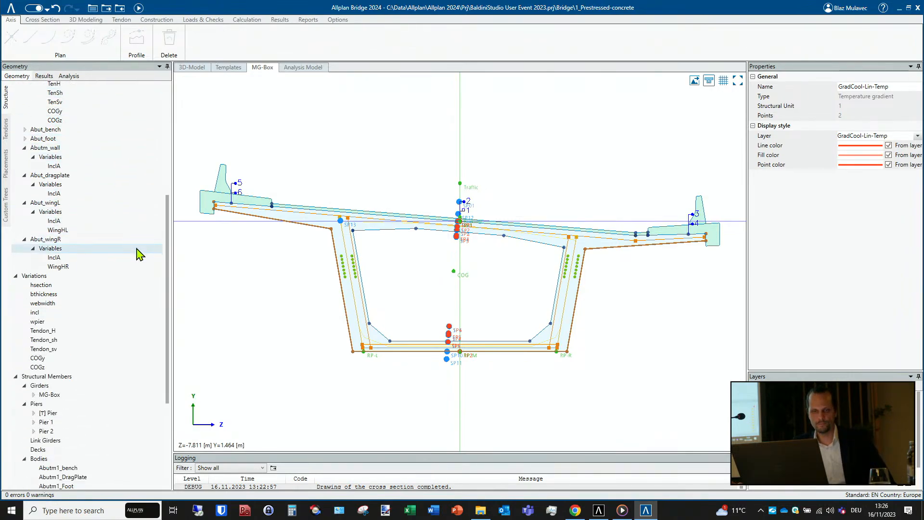
pyautogui.scroll(-3, 136, 248)
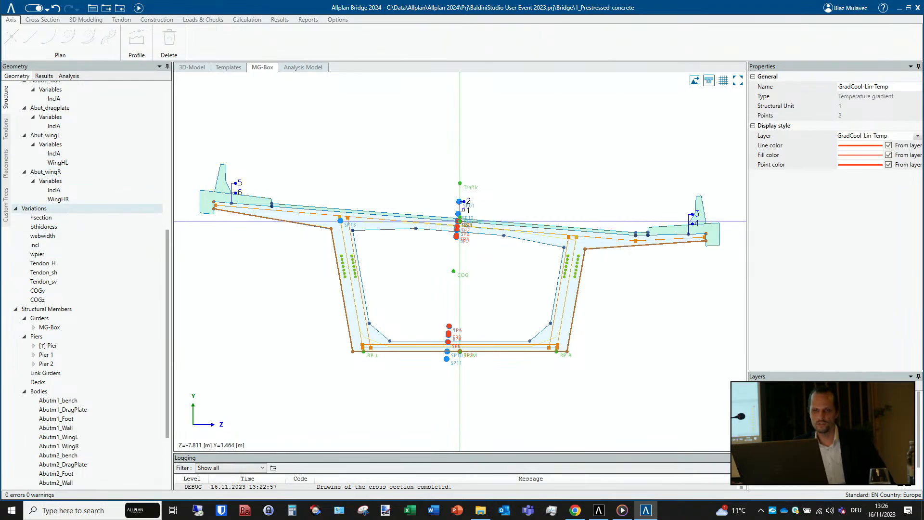
pyautogui.click(287, 351)
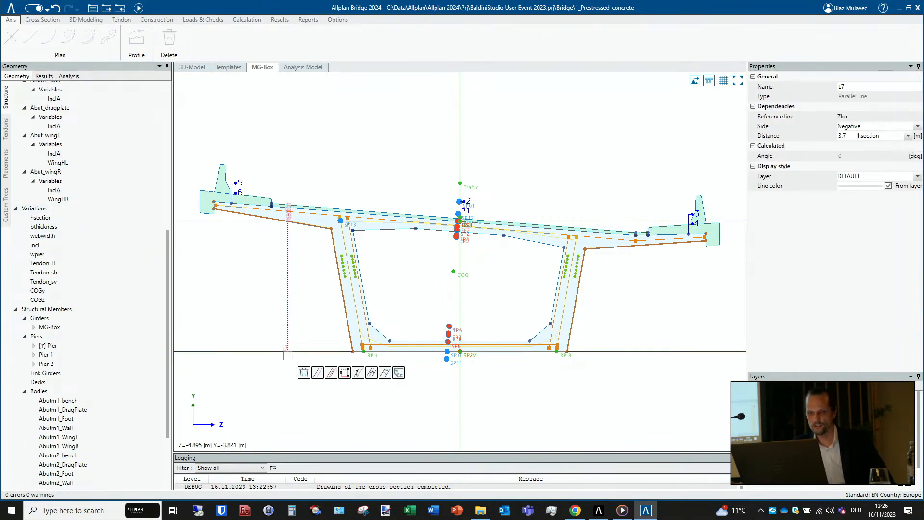
# - Try out other offset distances for the box girder's underside line and the left web's inner parallel line
pyautogui.click(332, 373)
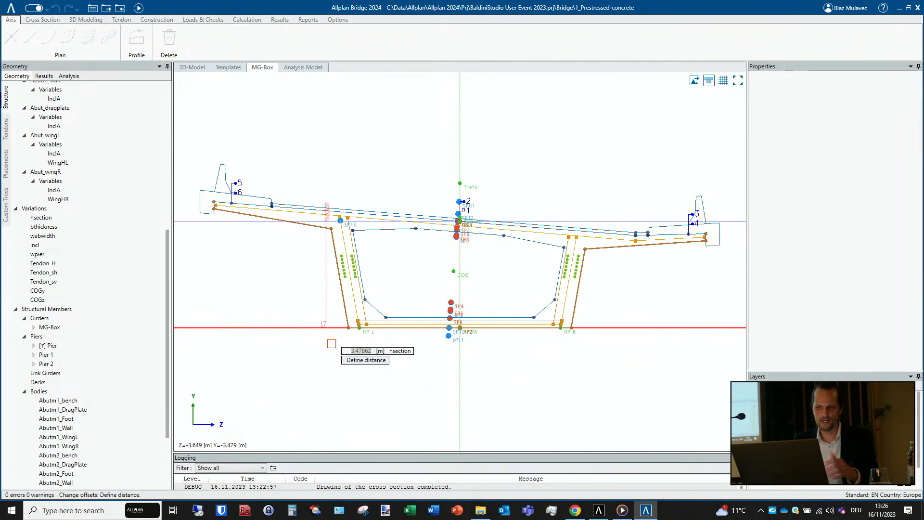
pyautogui.click(321, 351)
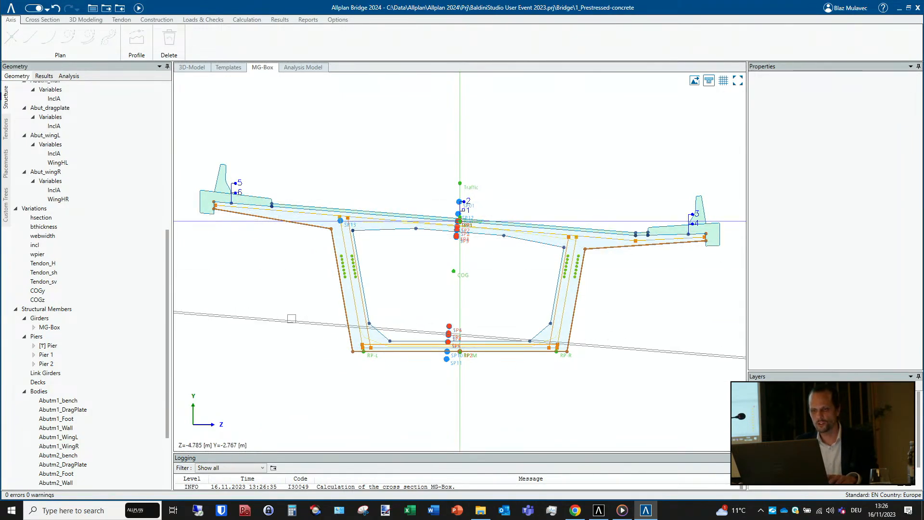
pyautogui.click(356, 373)
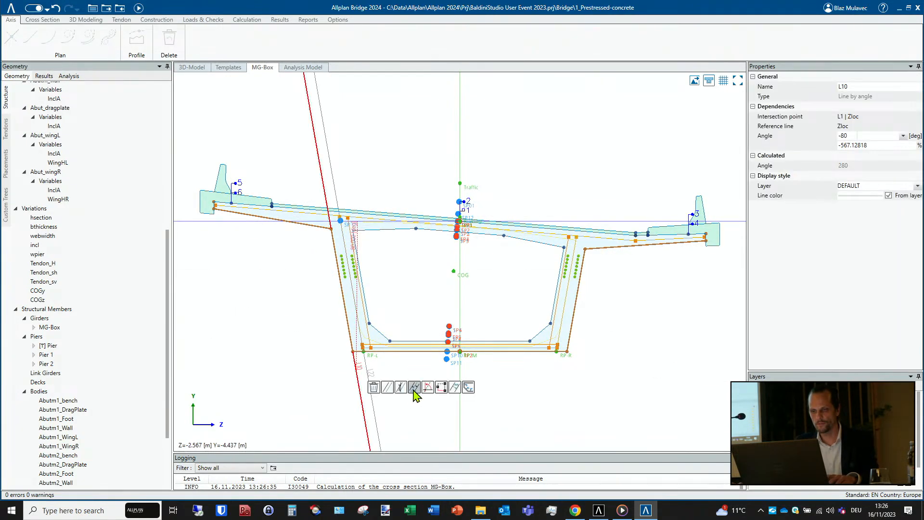
pyautogui.click(427, 388)
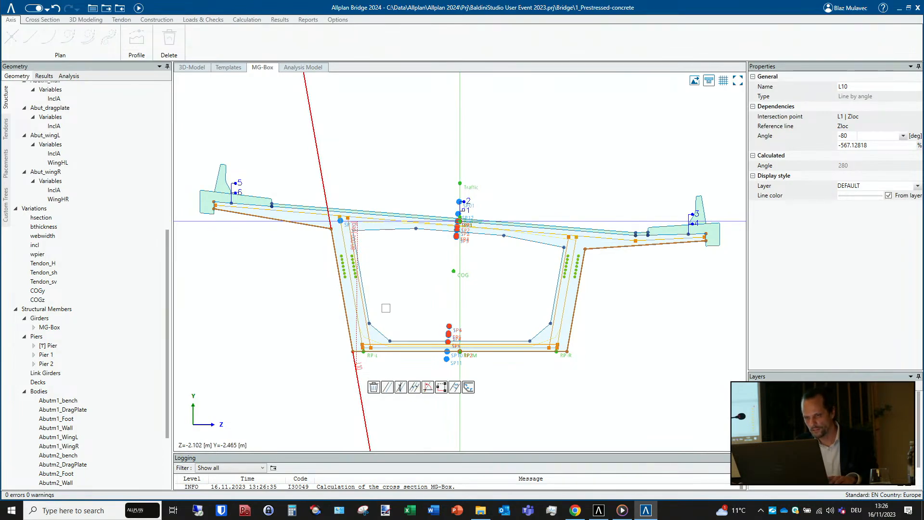
pyautogui.click(380, 367)
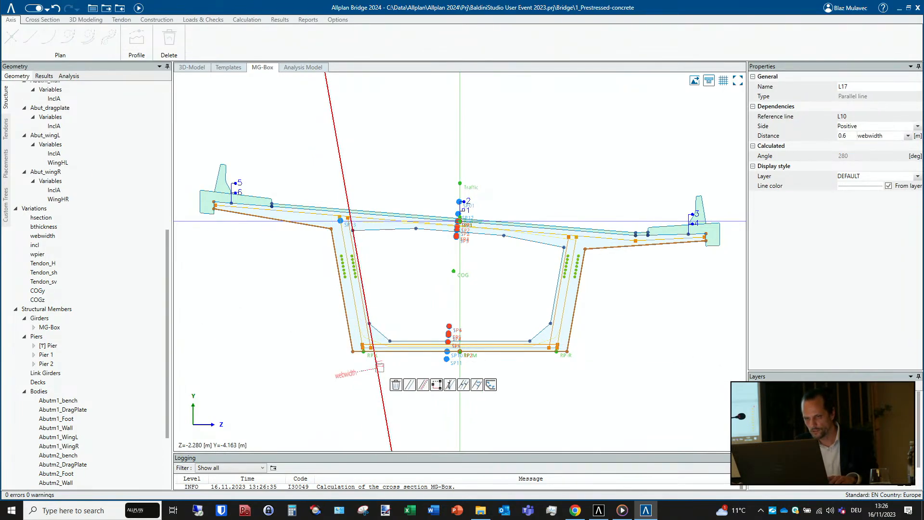
pyautogui.click(423, 386)
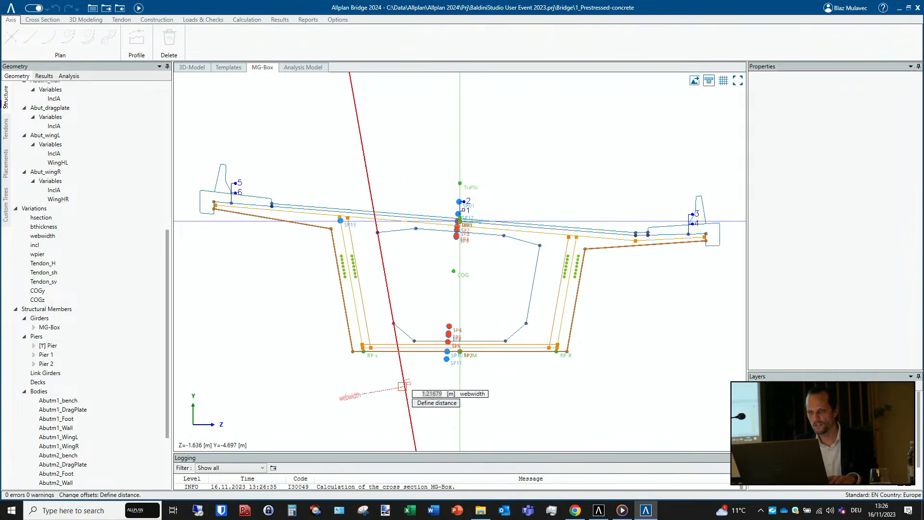
pyautogui.click(414, 386)
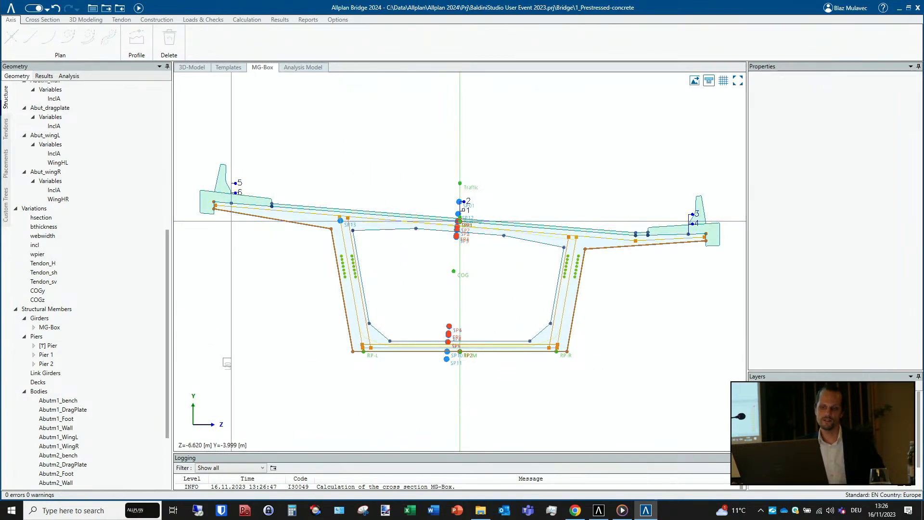
# - Return to the 3D model, select the MG-Box girder and expand its stationing, cross-section and variation entries
pyautogui.scroll(-2, 114, 310)
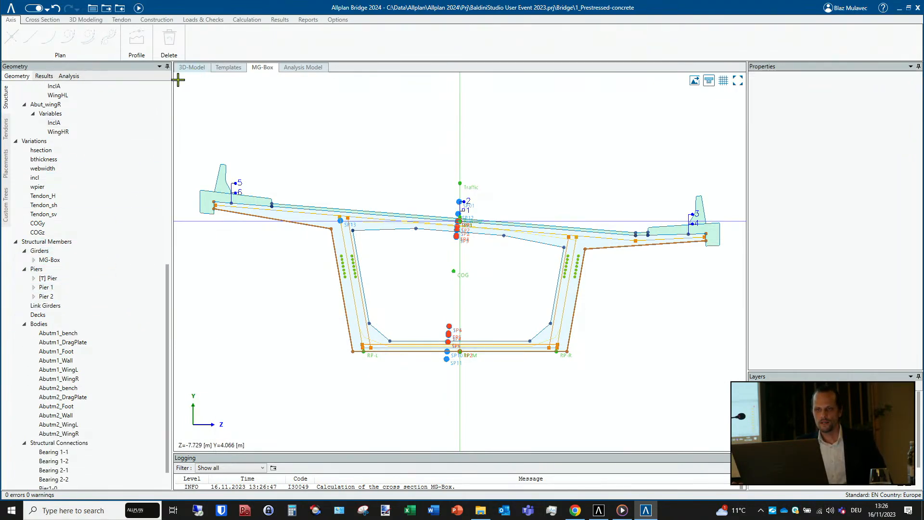
pyautogui.click(191, 68)
pyautogui.click(51, 261)
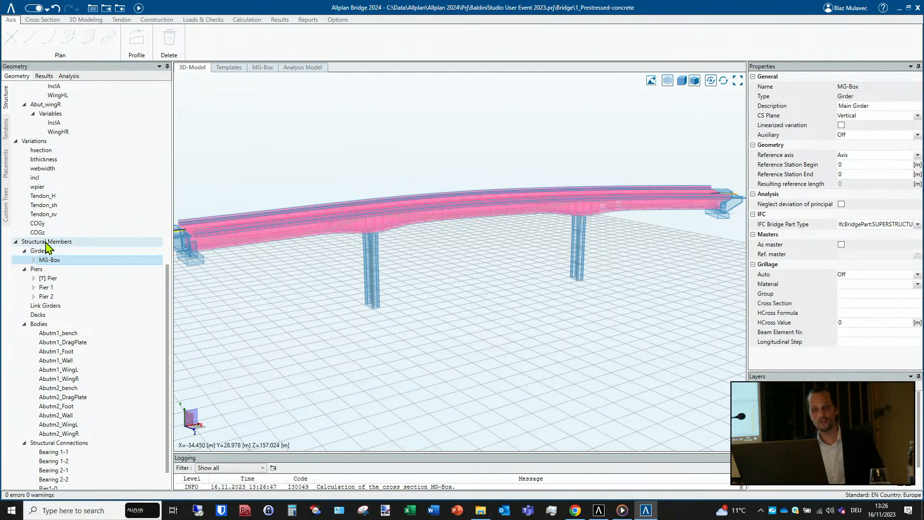
pyautogui.click(33, 261)
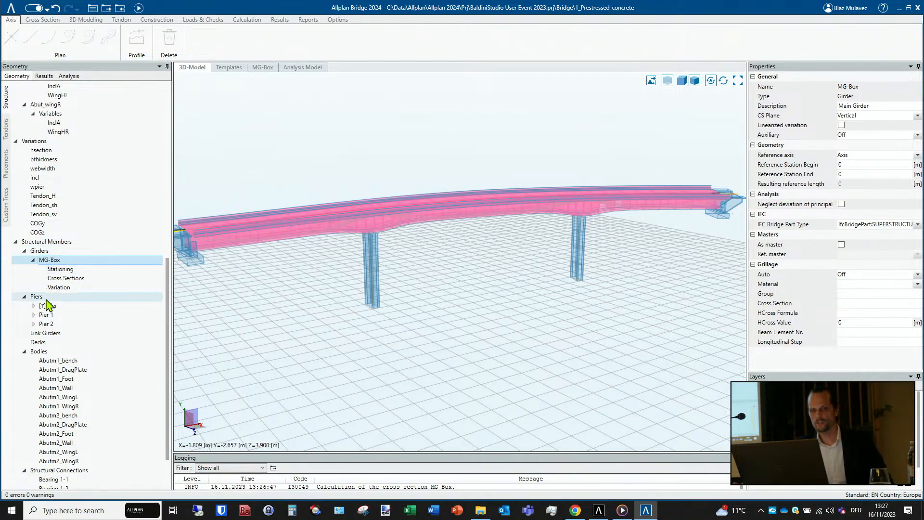
pyautogui.click(28, 297)
pyautogui.click(49, 260)
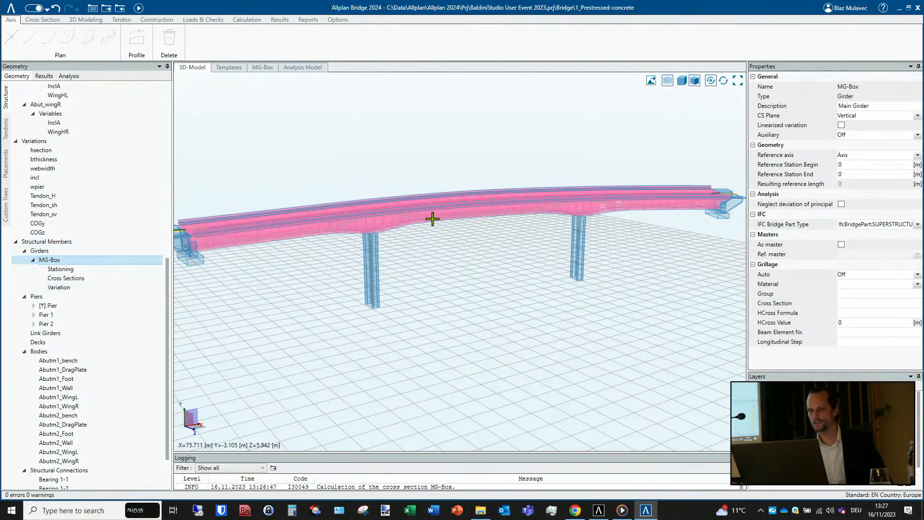
# - Review the MG-Box girder's stationing and cross-section assignments, including the sections available for the back side of station 45
pyautogui.click(56, 270)
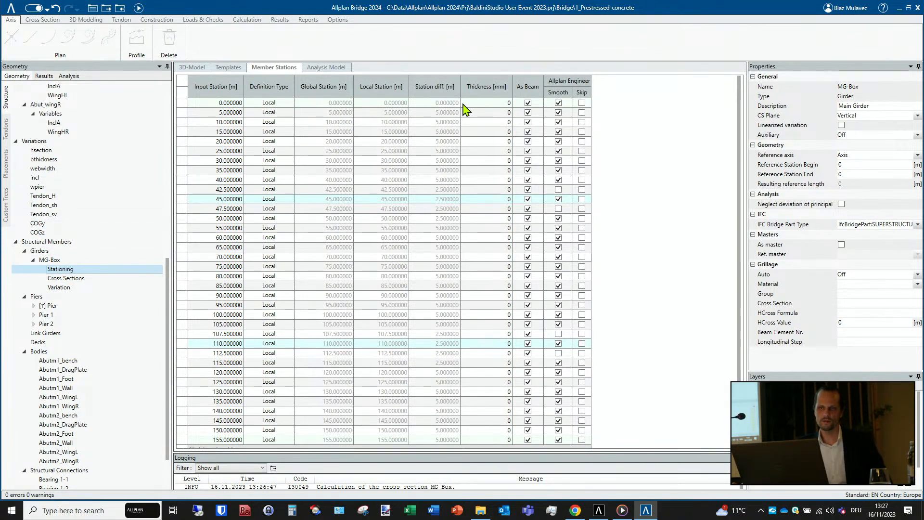
pyautogui.click(68, 281)
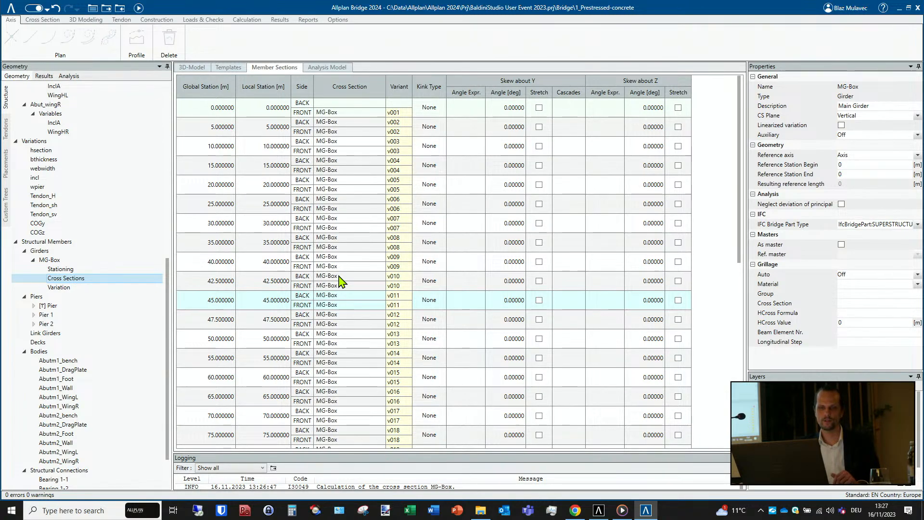
pyautogui.scroll(-1, 340, 278)
pyautogui.scroll(1, 401, 113)
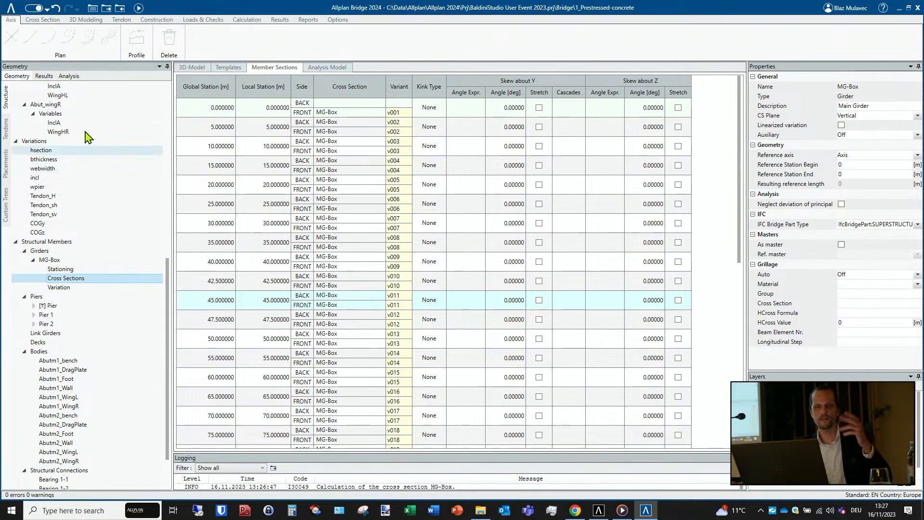
pyautogui.scroll(-3, 362, 269)
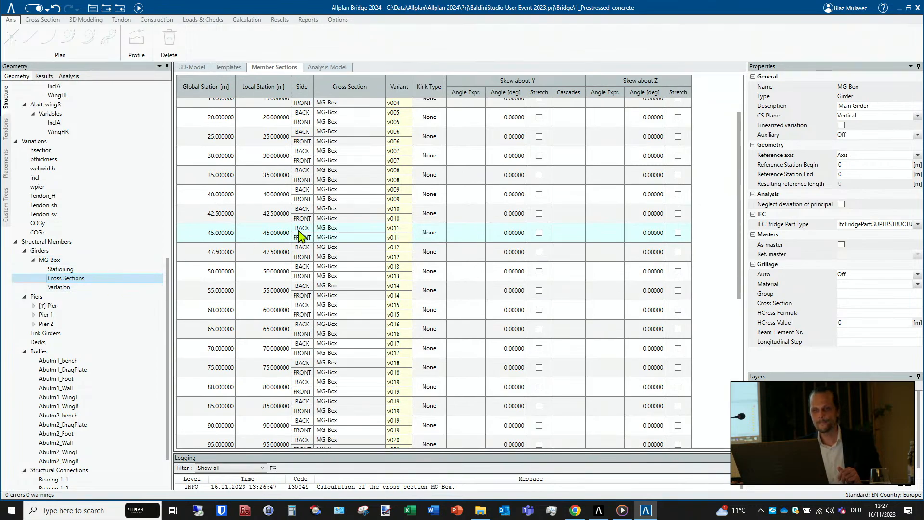
pyautogui.click(332, 230)
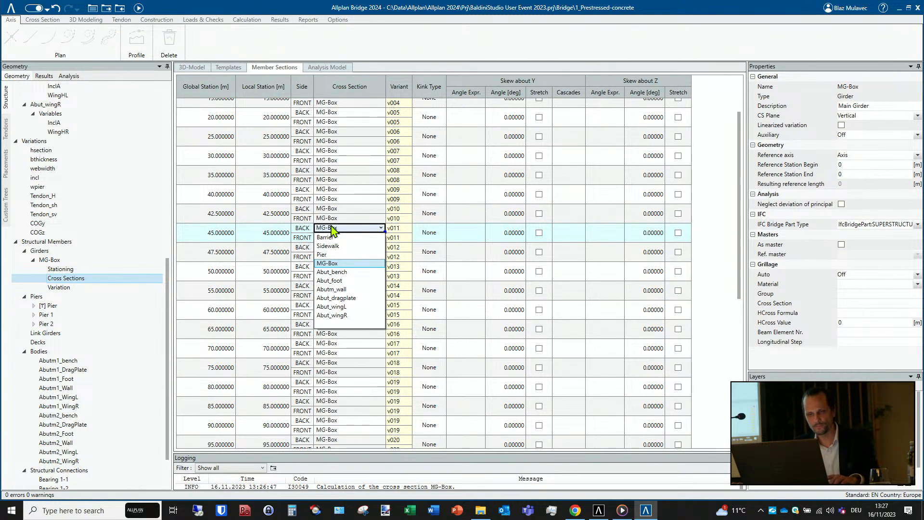
pyautogui.click(332, 230)
# - Examine the MG-Box girder's variation table for the variable expressions and values at each station
pyautogui.click(59, 288)
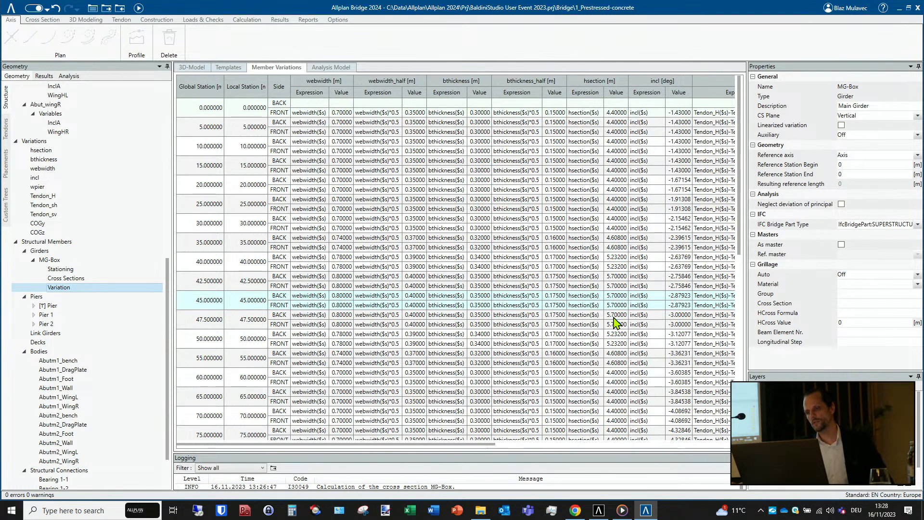
pyautogui.scroll(-4, 612, 321)
pyautogui.scroll(-2, 611, 320)
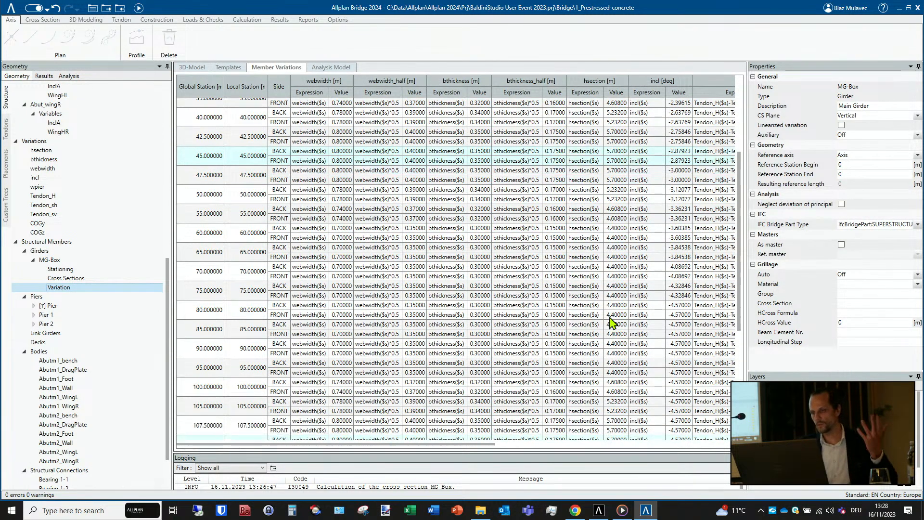
pyautogui.scroll(-2, 55, 298)
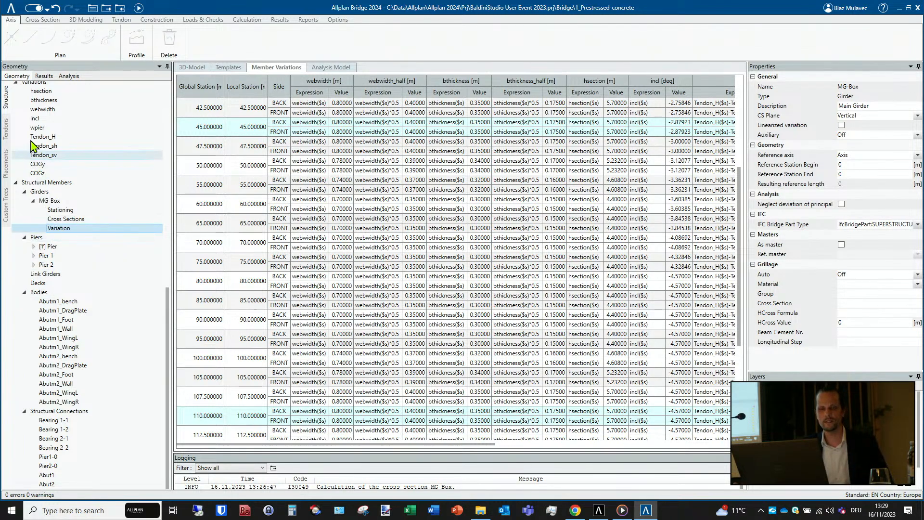
# - Look through the tendon groups and the analysis materials, and view the options offered for the EN material group
pyautogui.click(7, 130)
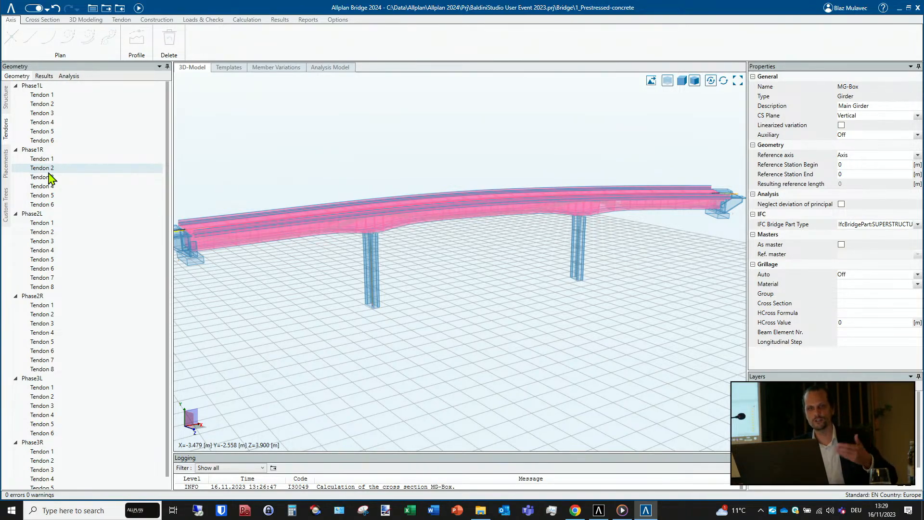
pyautogui.click(32, 177)
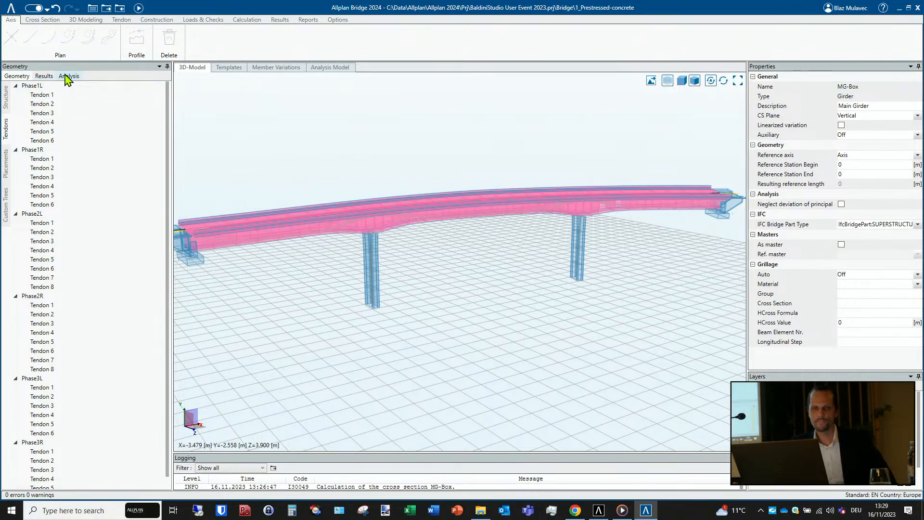
pyautogui.click(68, 76)
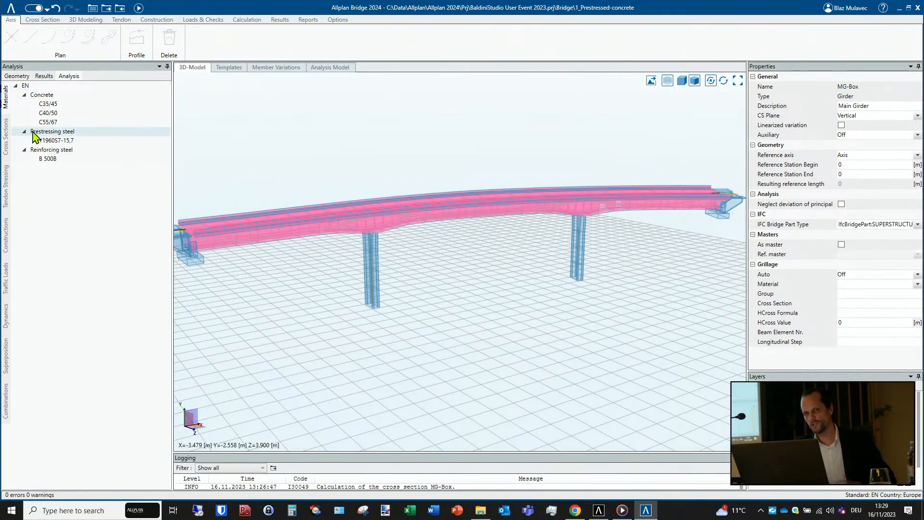
pyautogui.rightClick(52, 86)
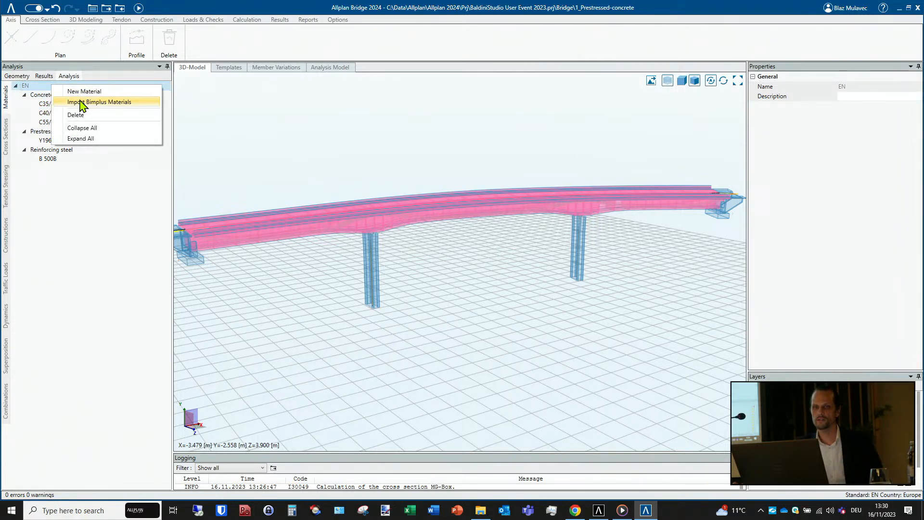
pyautogui.click(41, 201)
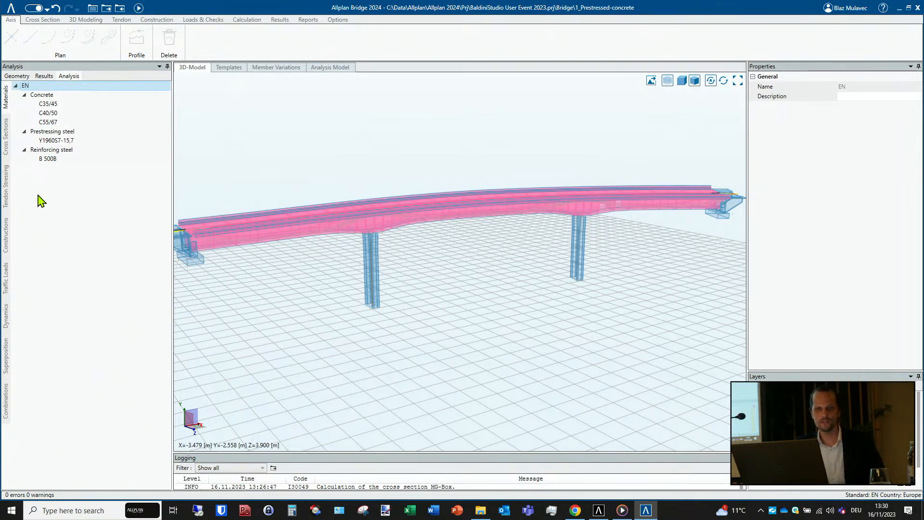
# - Open variant v000 of the MG-Box analysis cross section and examine its shear stress plots and property values
pyautogui.click(7, 145)
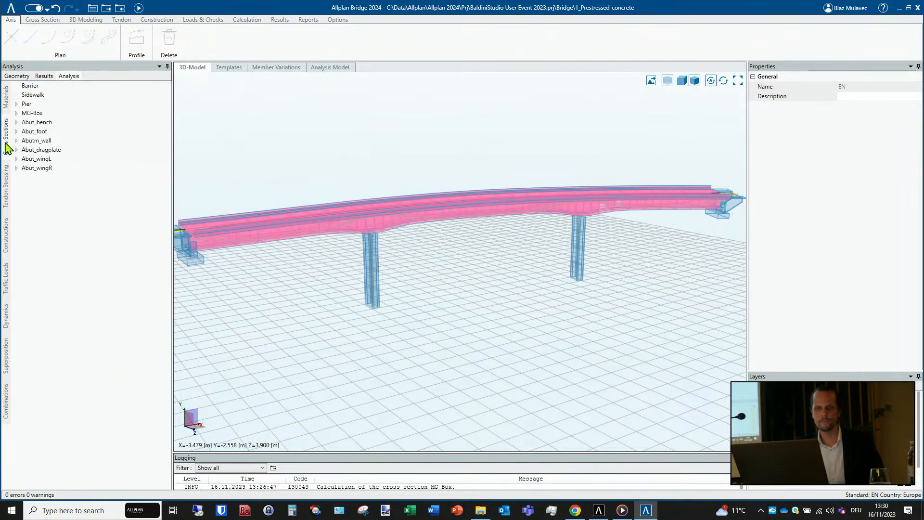
pyautogui.doubleClick(25, 113)
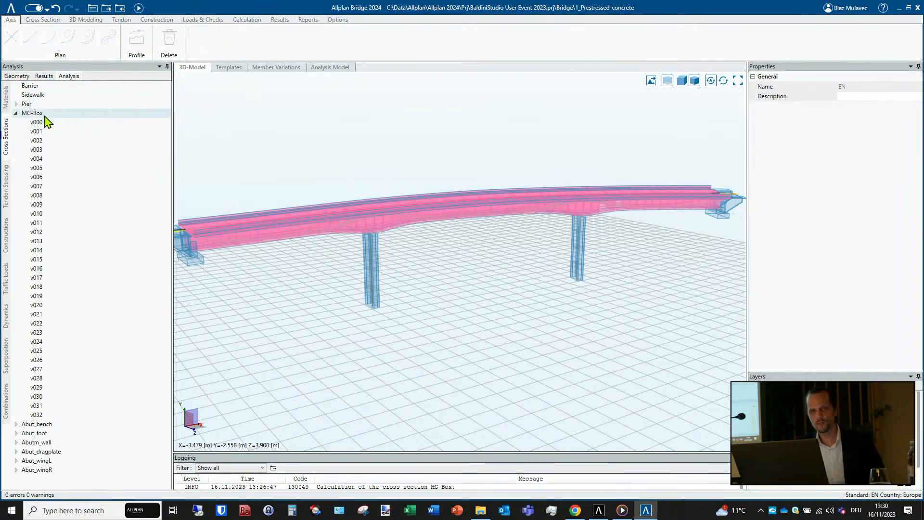
pyautogui.click(45, 117)
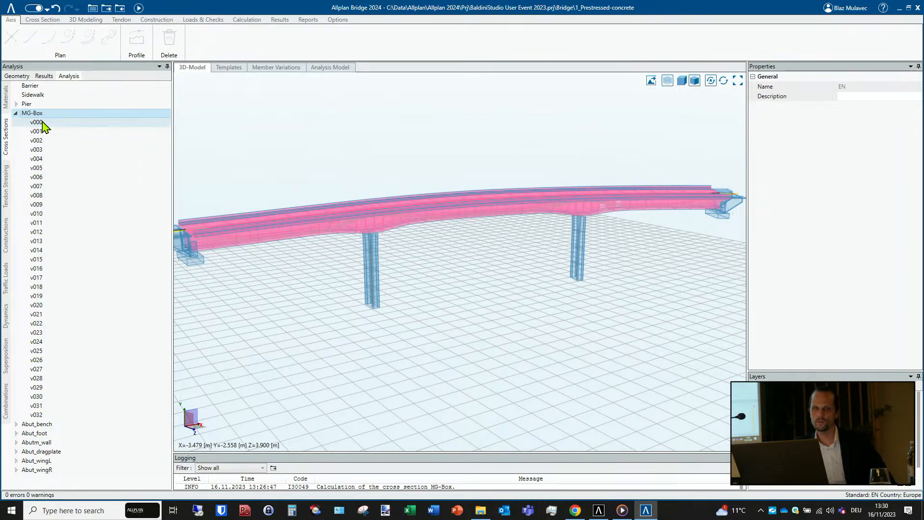
pyautogui.click(41, 125)
pyautogui.doubleClick(41, 125)
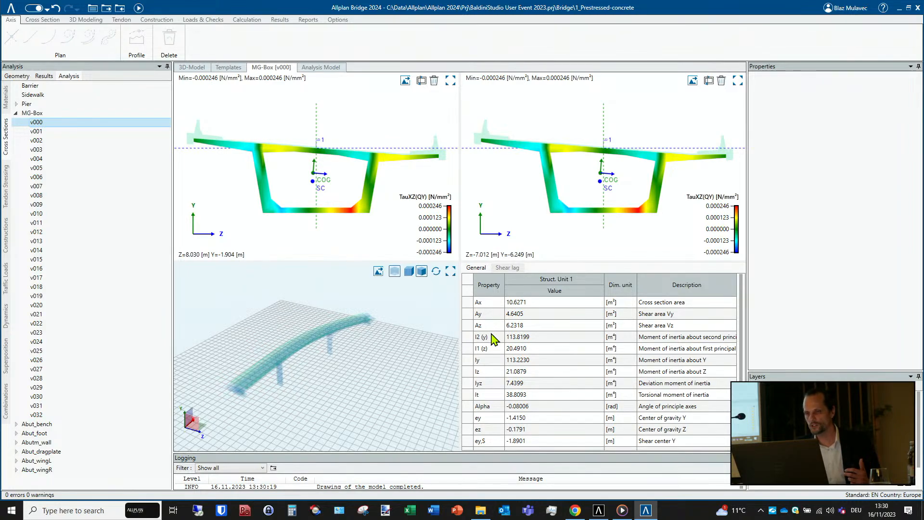
pyautogui.scroll(-3, 494, 340)
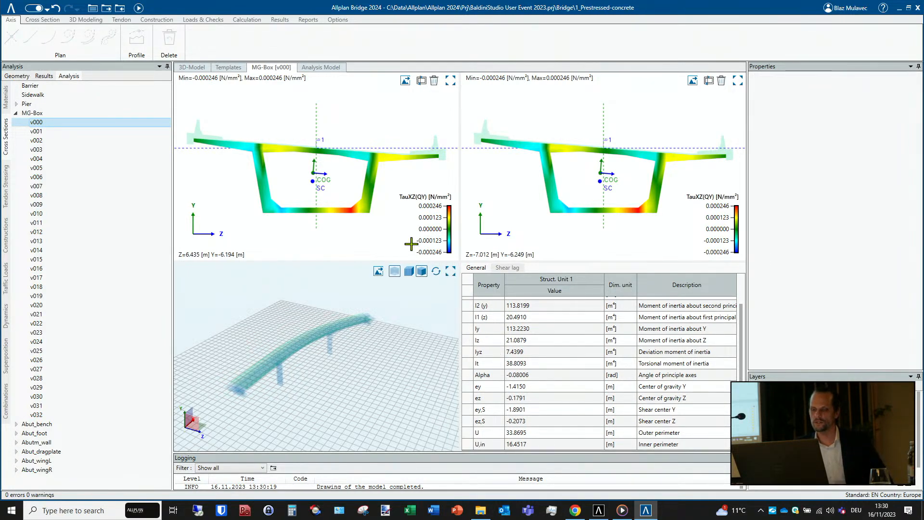
# - Compare the MG-Box variants v002, v003 and v011 through v020 by their stress plots, properties and locations along the girder
pyautogui.click(54, 132)
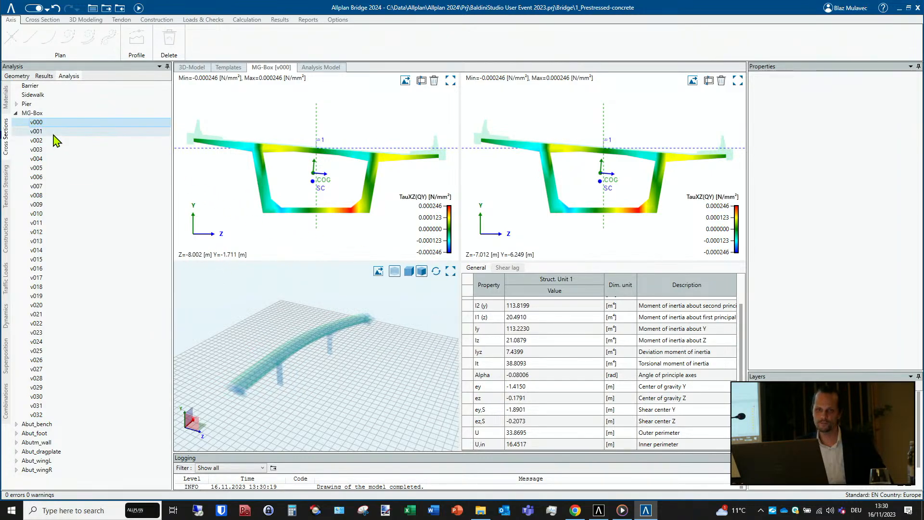
pyautogui.click(53, 141)
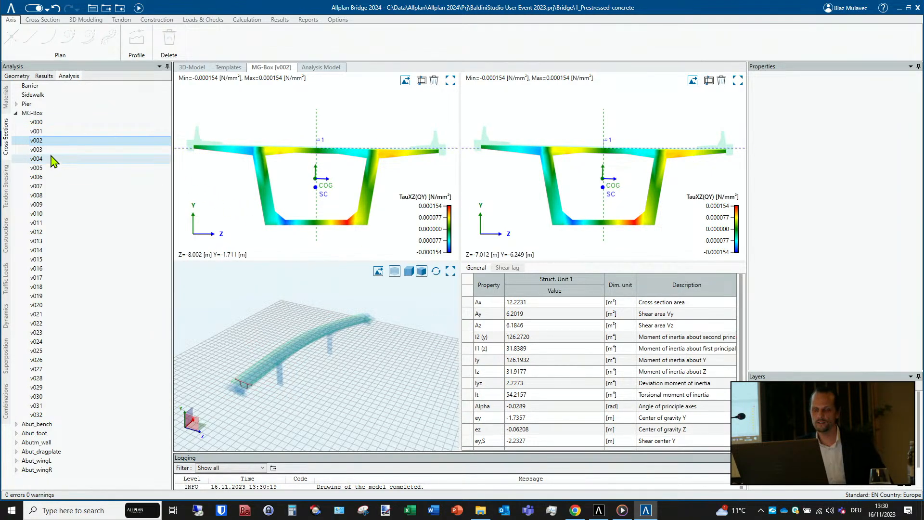
pyautogui.click(51, 153)
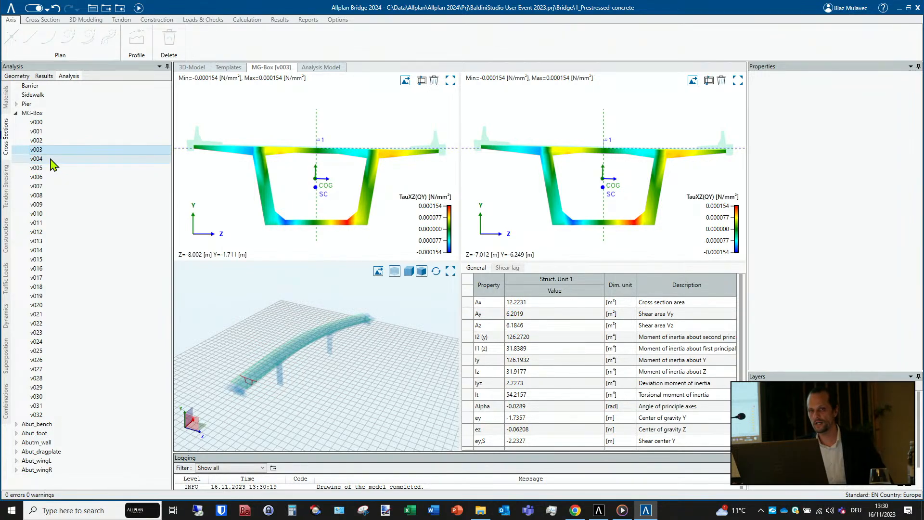
pyautogui.click(52, 223)
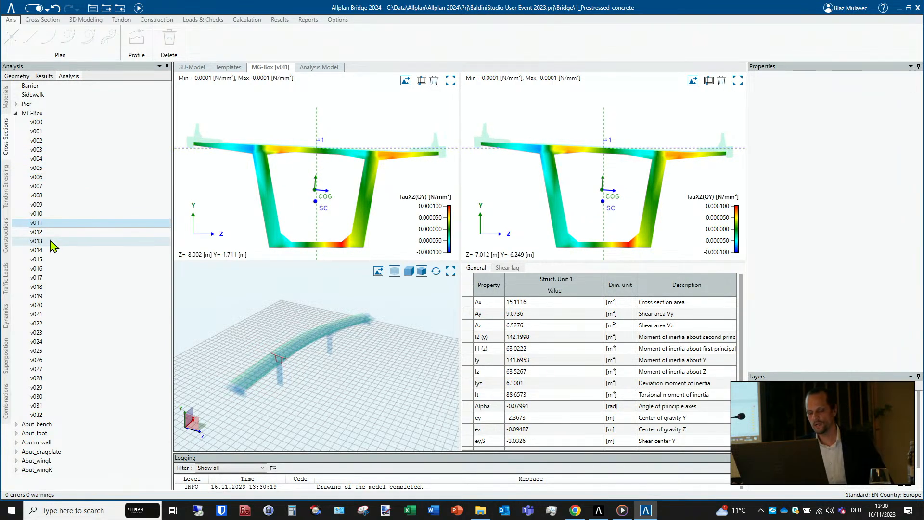
pyautogui.press('Down')
pyautogui.press('Down')
pyautogui.press('Down')
pyautogui.press('Down')
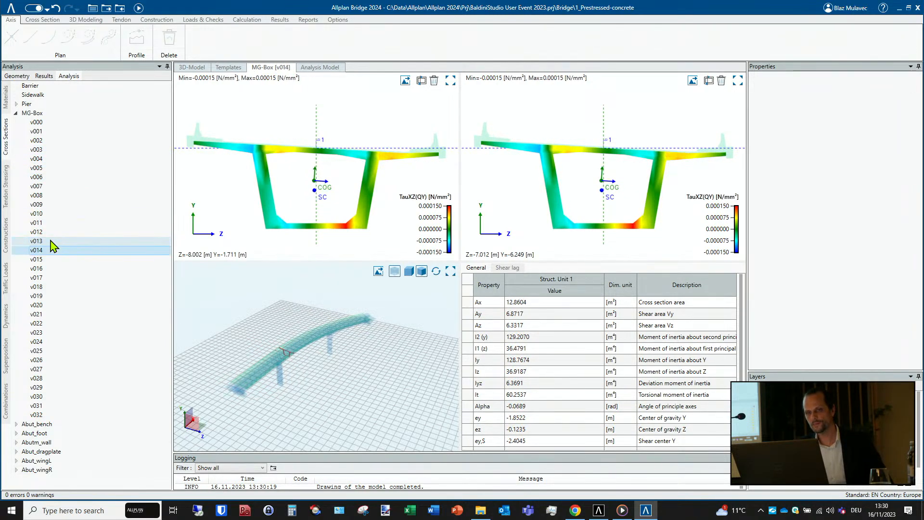
pyautogui.press('Down')
pyautogui.press('Down')
pyautogui.press('Down')
pyautogui.press('Down')
pyautogui.press('Down')
pyautogui.press('Down')
pyautogui.press('Down')
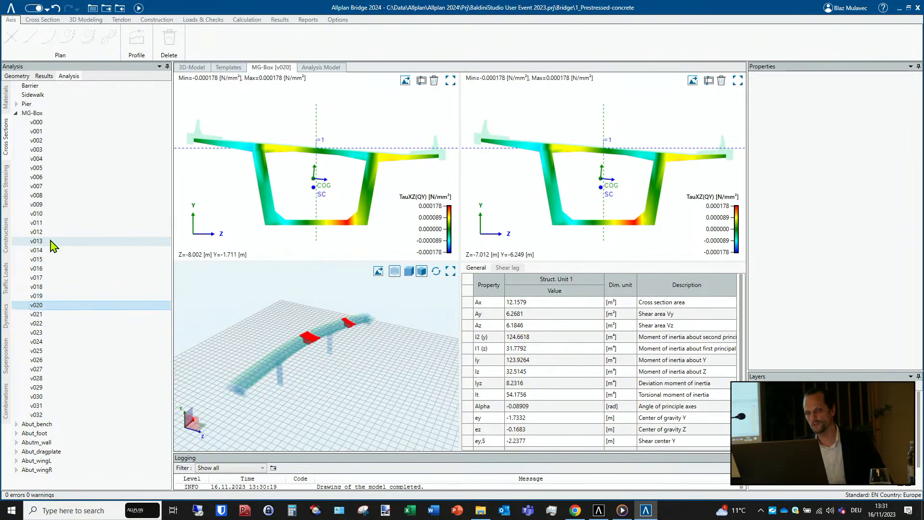
# - View MG-Box variant v023 and display the stressing force diagram of Phase1L:Tendon 1 with force limits of 2200 to 3800 kN
pyautogui.press('Down')
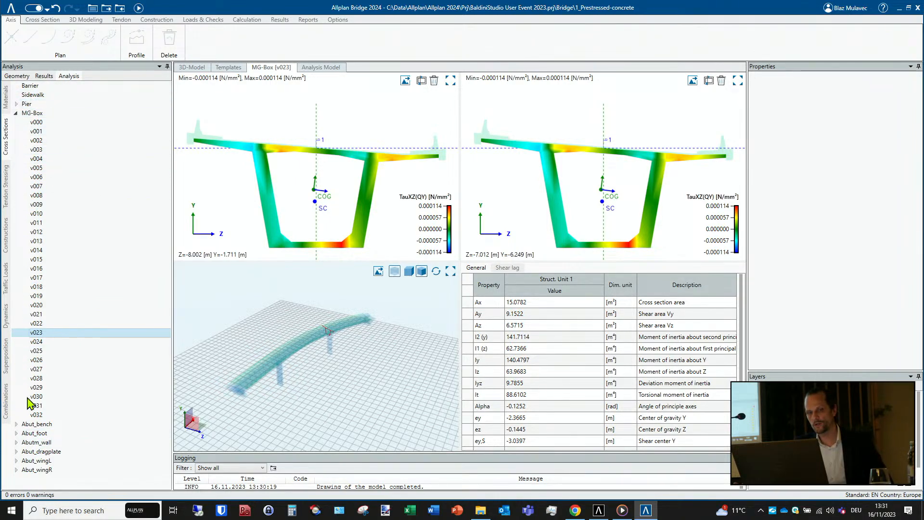
pyautogui.click(6, 193)
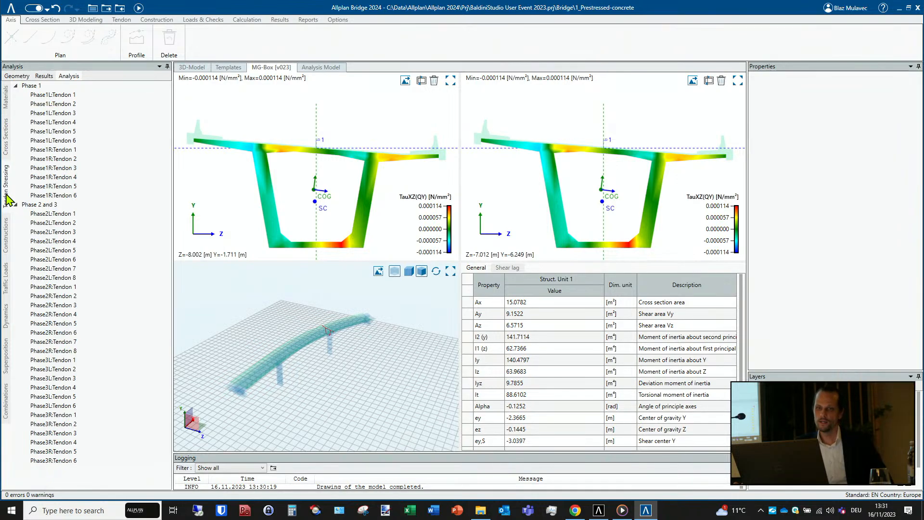
pyautogui.click(51, 96)
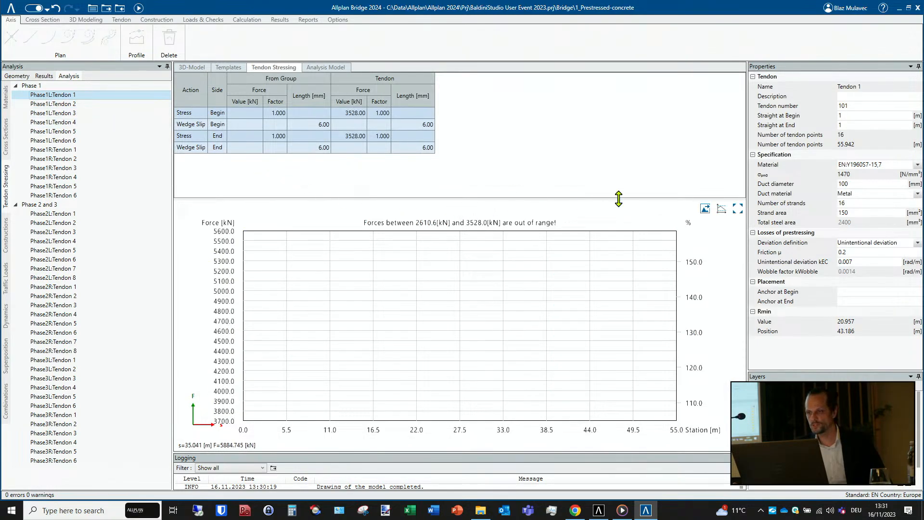
pyautogui.click(722, 208)
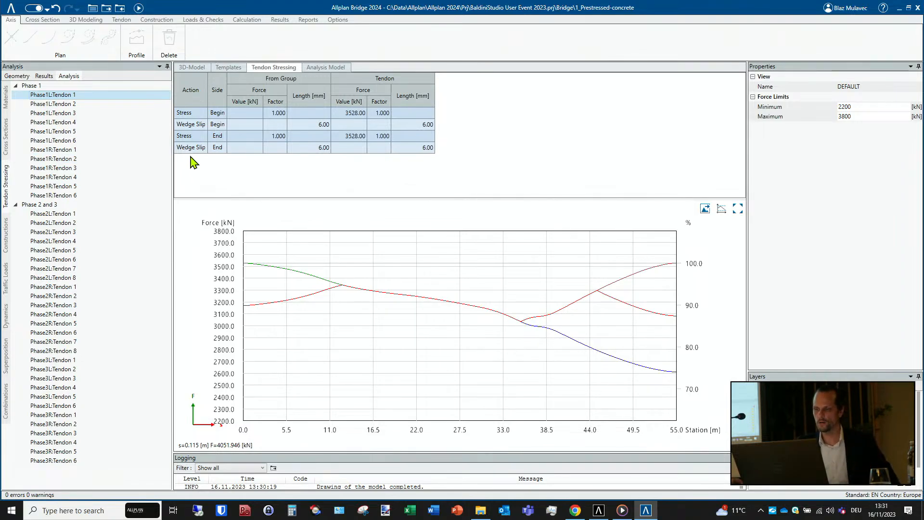
# - View the tasks of the ConsStg1-Piers construction stage and the full task list and timeline of Schedule1
pyautogui.click(7, 236)
pyautogui.click(58, 97)
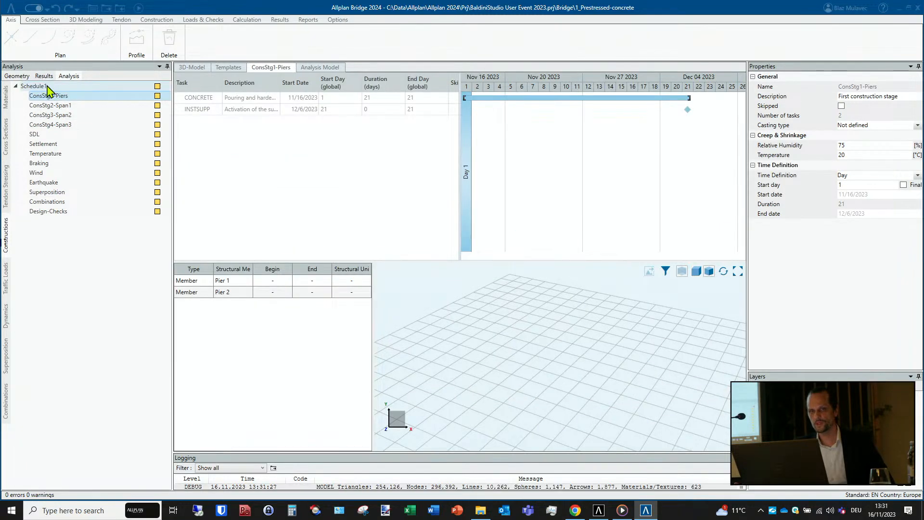
pyautogui.click(48, 86)
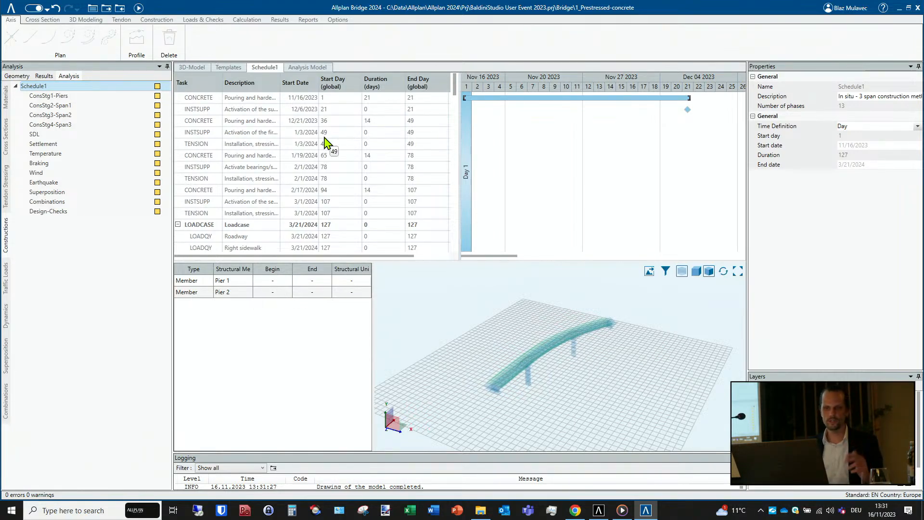
# - Look through the tasks in the Settlement, Temperature, Braking, Superposition, Combinations and Design-Checks phases of Schedule1
pyautogui.click(54, 144)
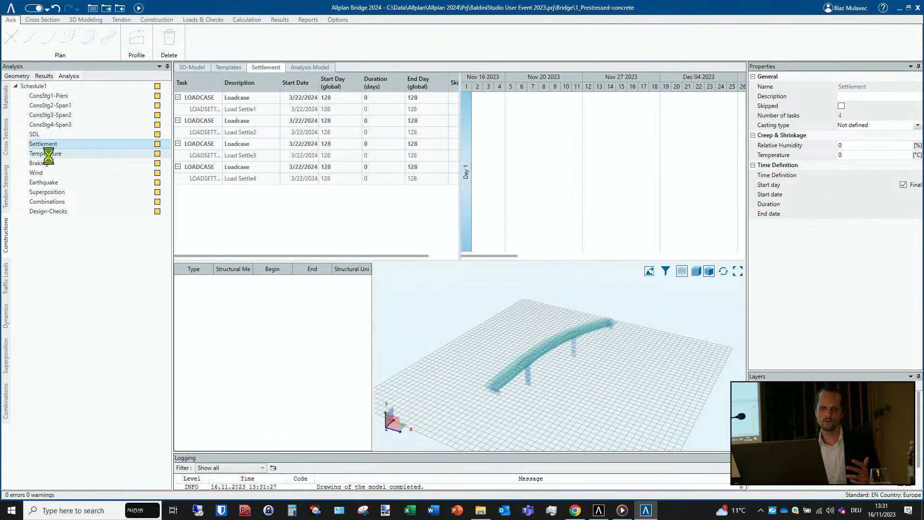
pyautogui.click(46, 153)
pyautogui.click(42, 163)
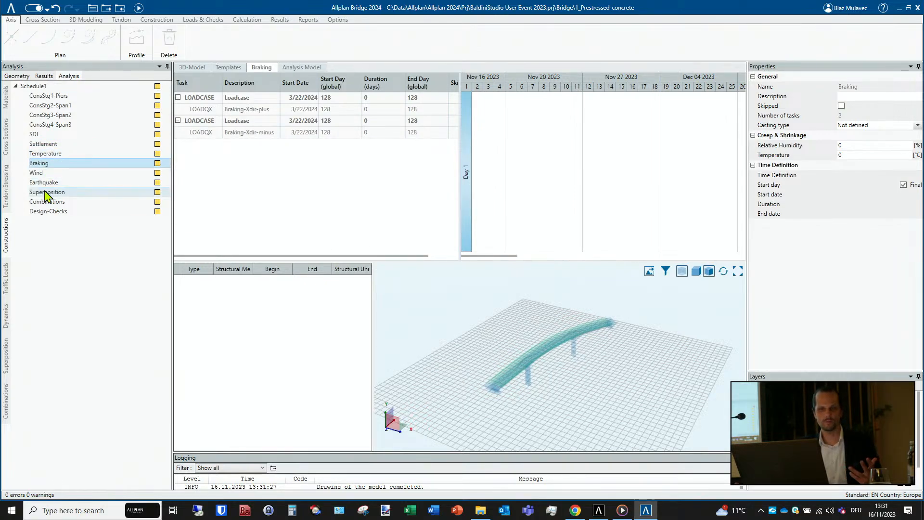
pyautogui.click(47, 192)
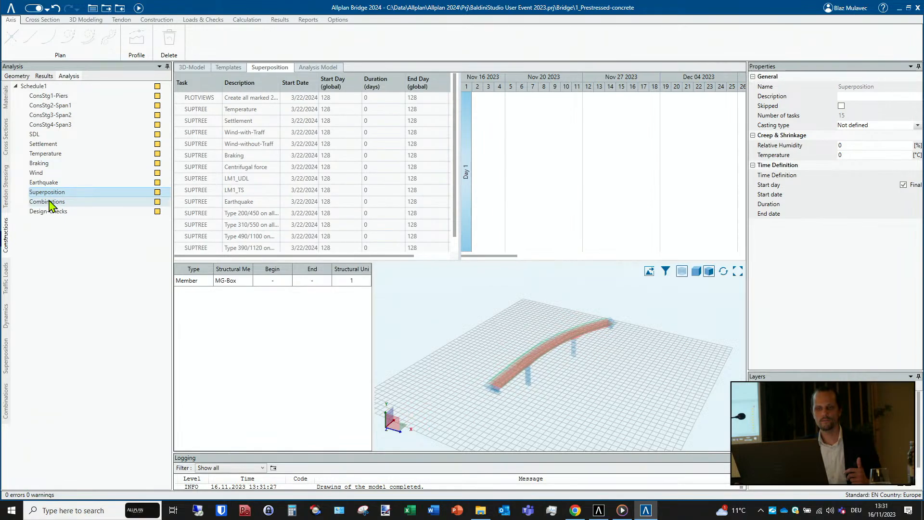
pyautogui.click(50, 202)
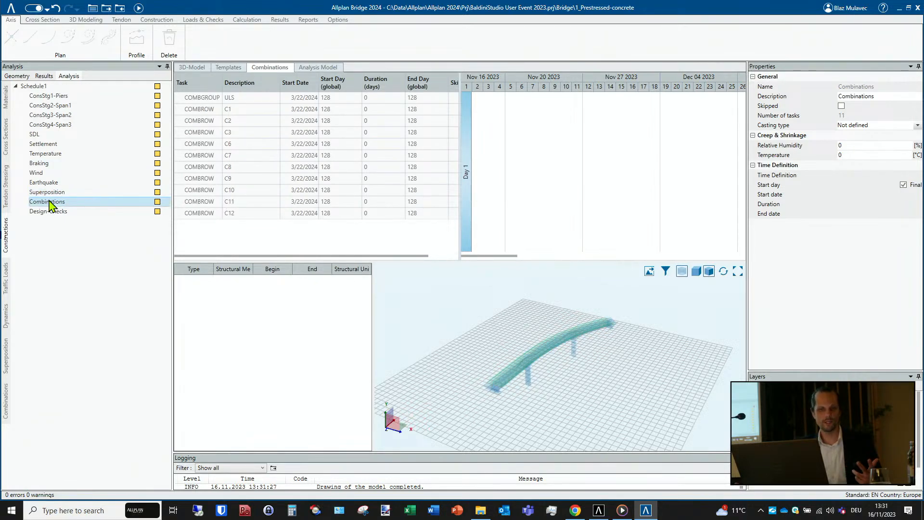
pyautogui.click(58, 212)
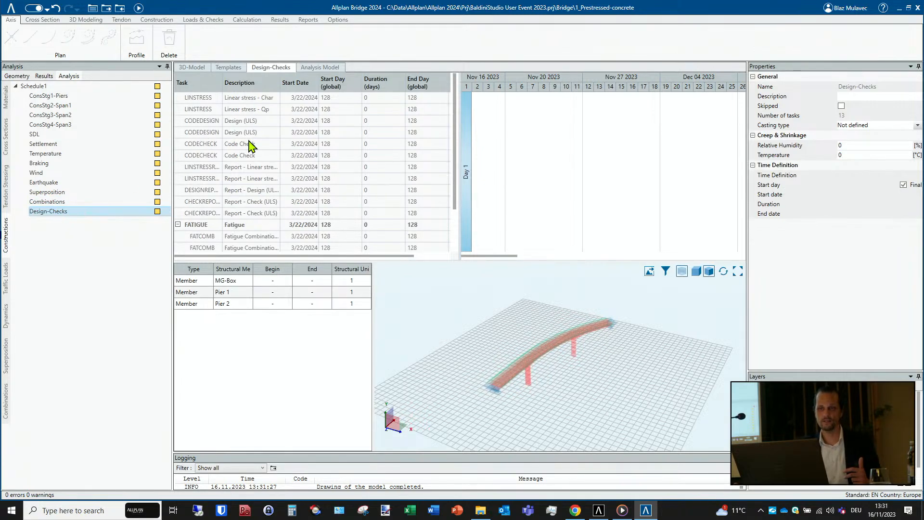
# - Play the construction sequence animation of the bridge and raise its speed in days per second
pyautogui.click(155, 22)
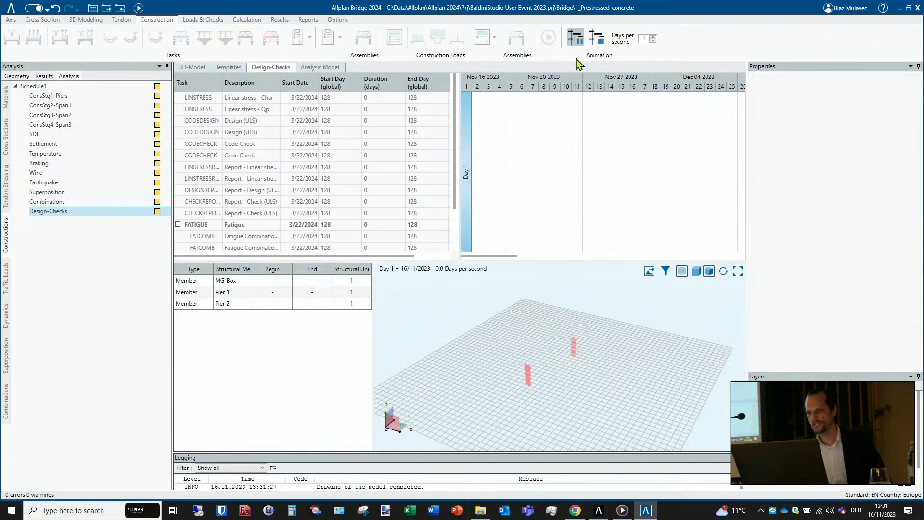
pyautogui.click(575, 38)
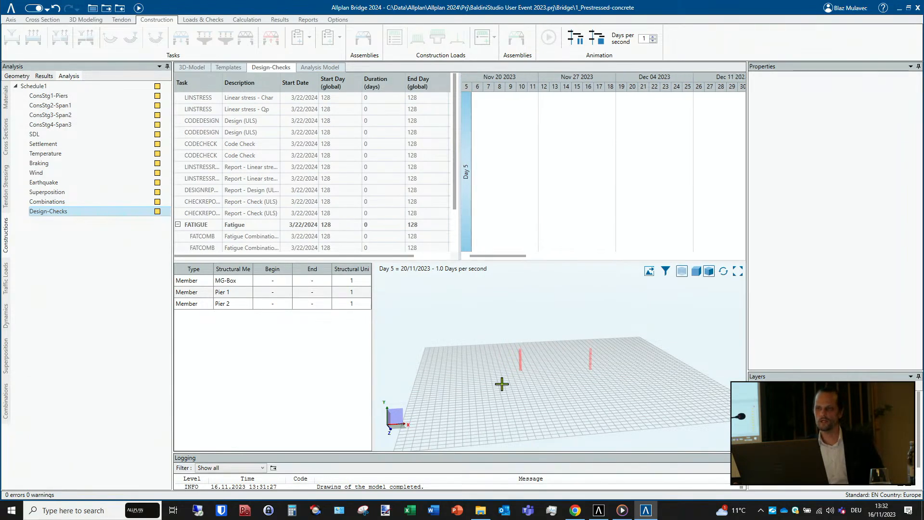
pyautogui.click(653, 38)
pyautogui.click(653, 37)
pyautogui.click(654, 37)
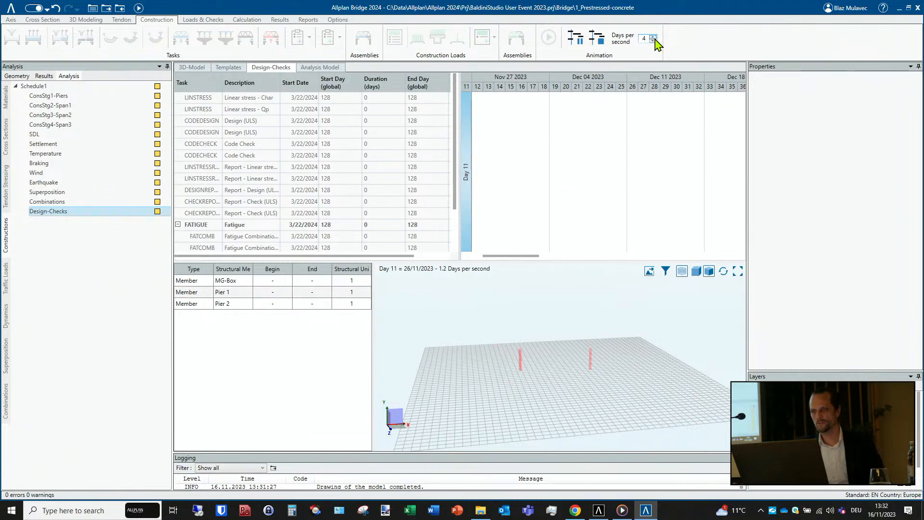
pyautogui.click(653, 37)
pyautogui.click(653, 37)
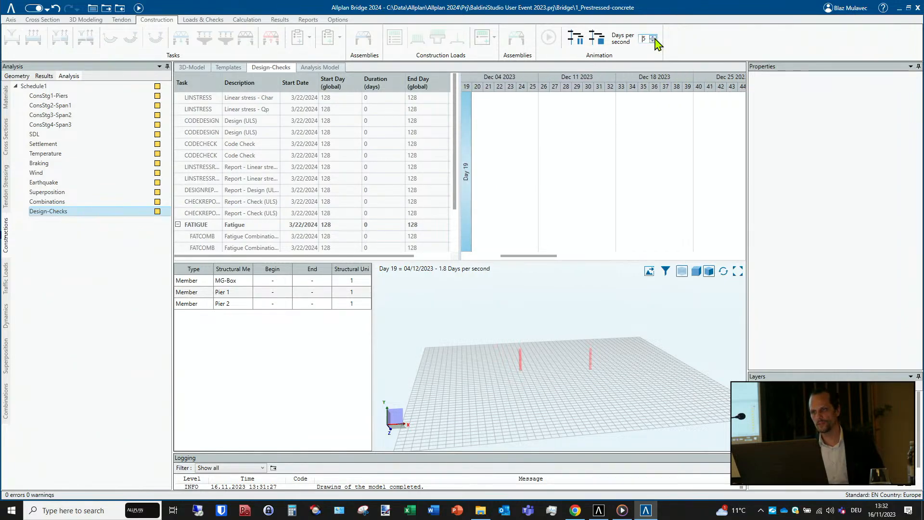
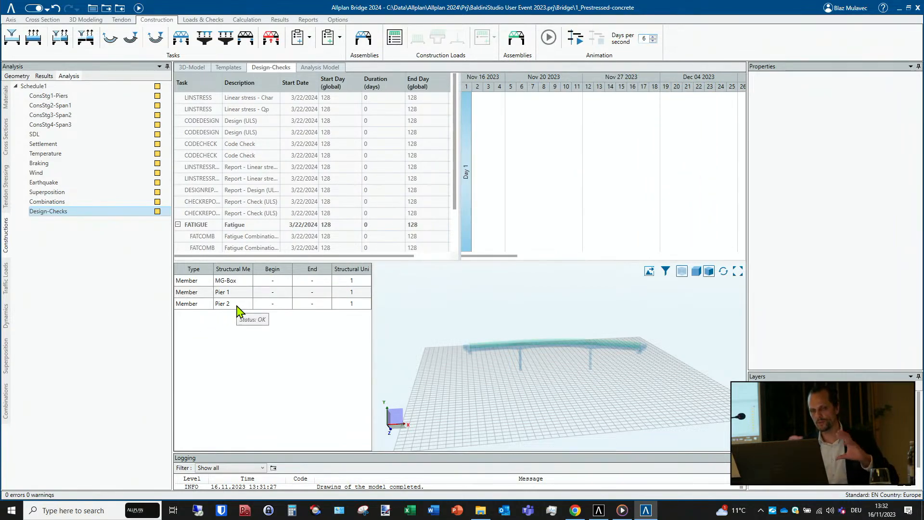
# - View the lane positions of Lane Set_left in the traffic loads and the EQ-EC horizontal response spectrum
pyautogui.click(7, 288)
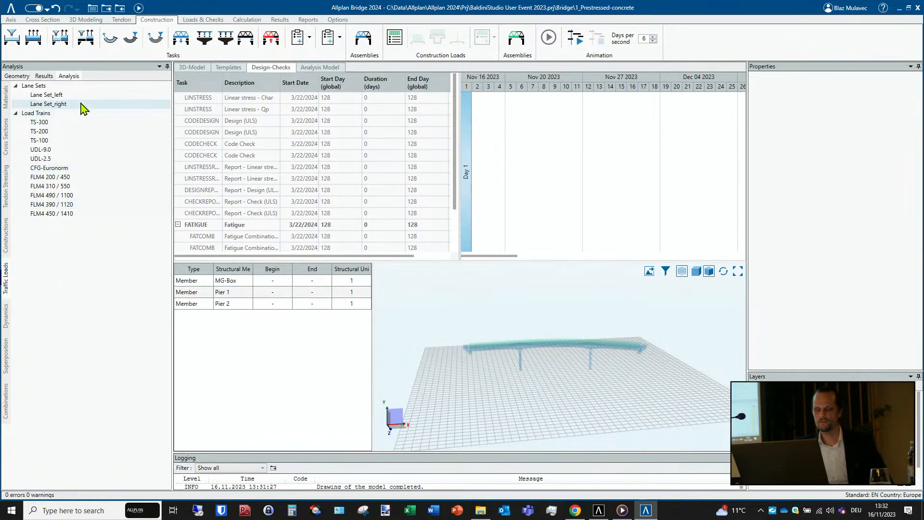
pyautogui.click(49, 95)
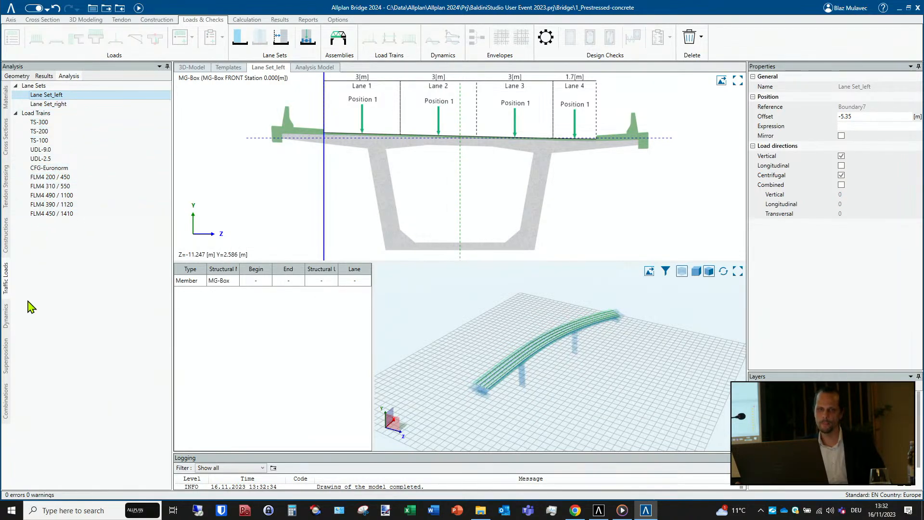
pyautogui.click(4, 317)
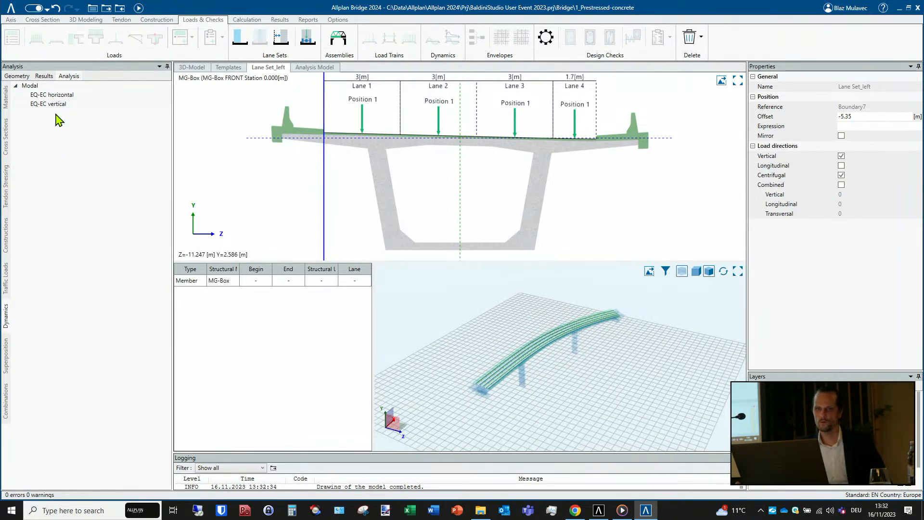
pyautogui.click(58, 95)
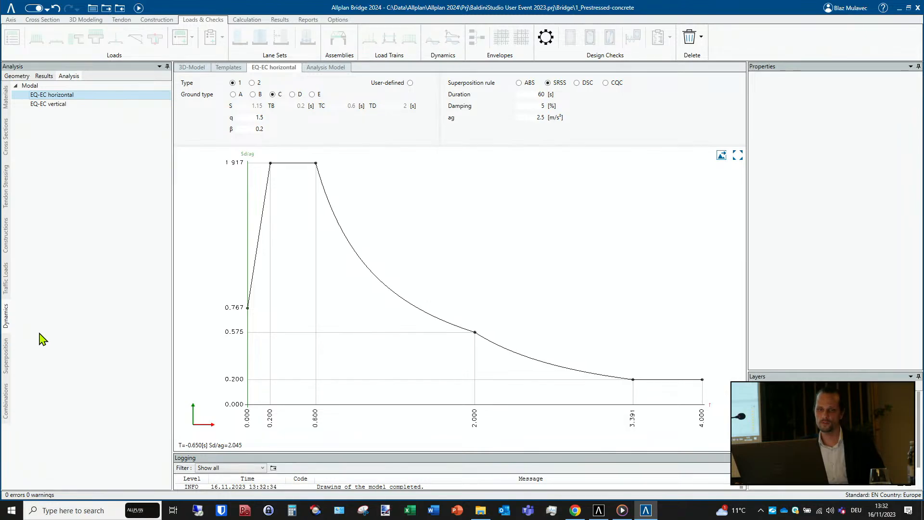
# - Display the superposition diagram of all envelopes and examine how the temperature, settlement, wind and braking load cases are combined
pyautogui.click(7, 359)
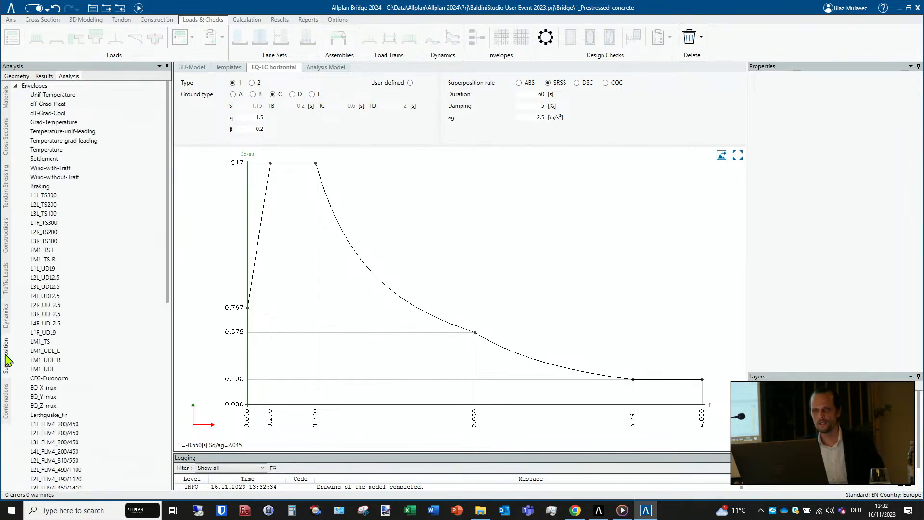
pyautogui.click(67, 87)
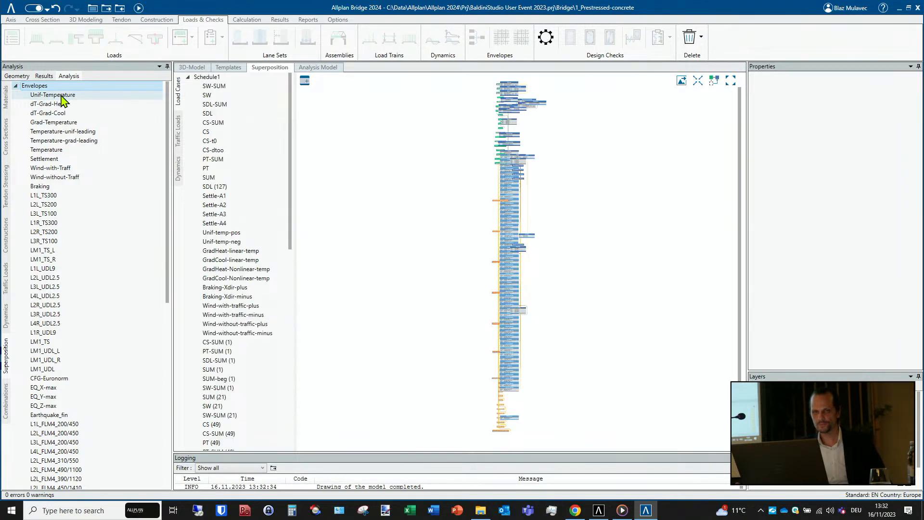
pyautogui.scroll(2, 517, 172)
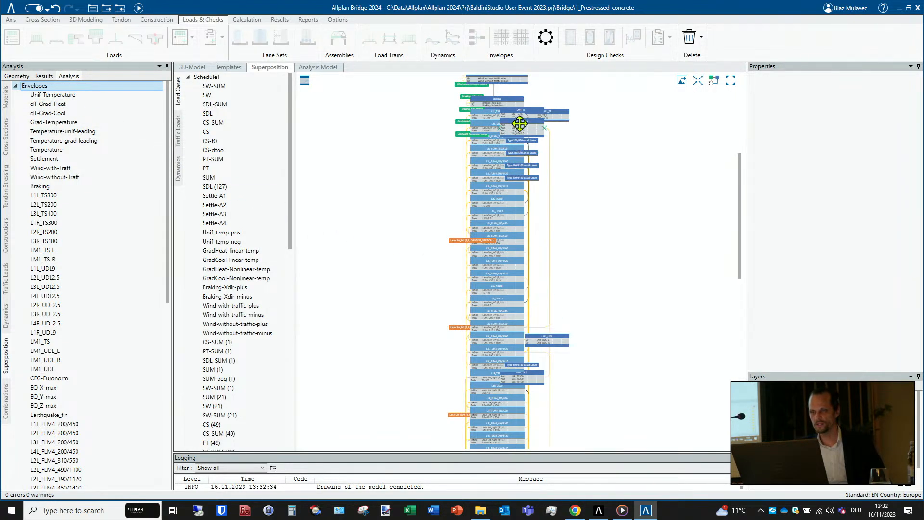
pyautogui.moveTo(628, 227); pyautogui.dragTo(586, 348)
pyautogui.moveTo(590, 228); pyautogui.dragTo(589, 293)
pyautogui.scroll(2, 484, 139)
pyautogui.scroll(2, 484, 139)
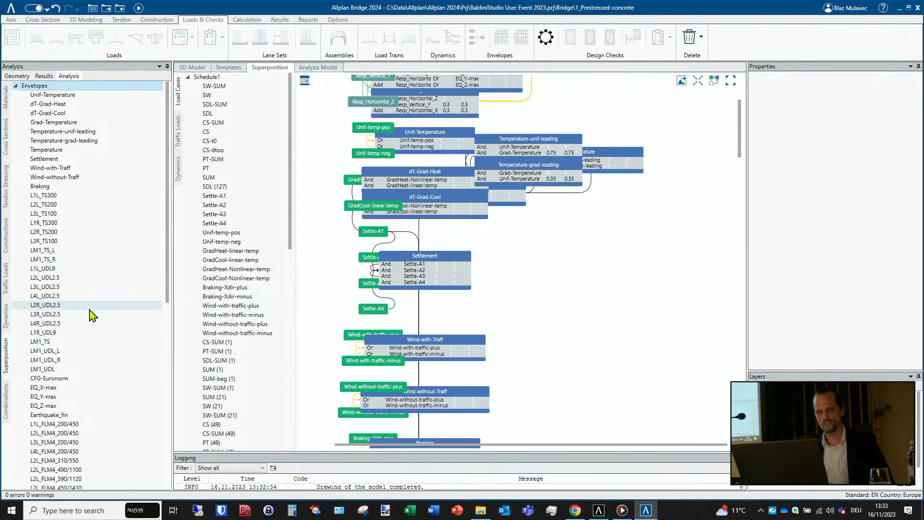
# - Display Combination Table 1 with its combination types, load factors and superposition rules
pyautogui.click(7, 401)
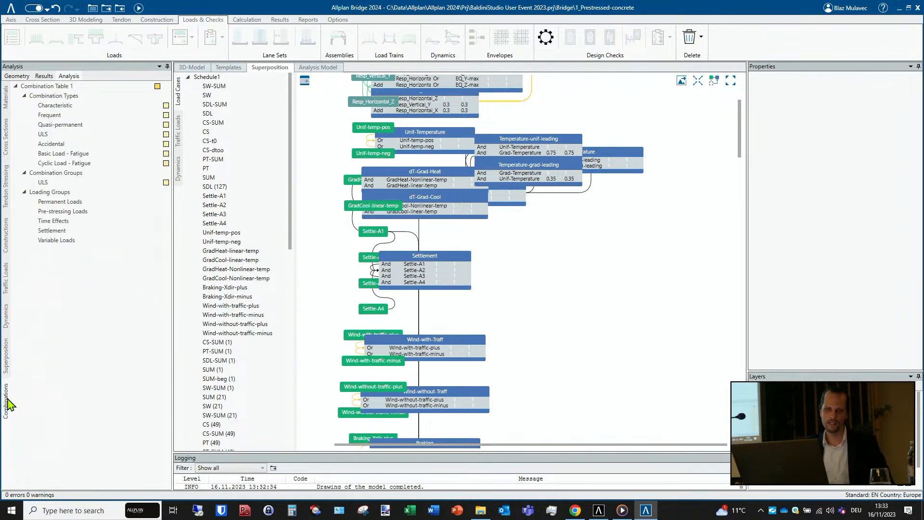
pyautogui.click(60, 87)
pyautogui.doubleClick(60, 86)
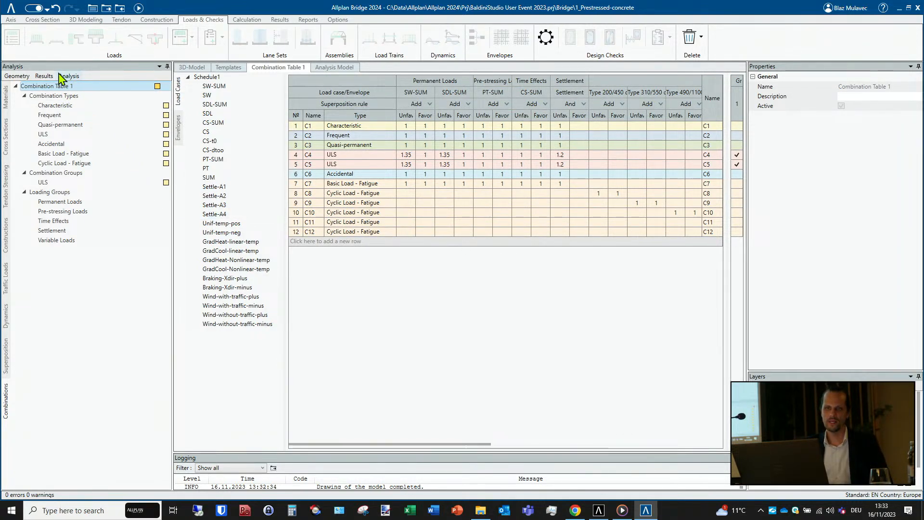
# - View the SUM stress result Diagram 1 of the DEFAULT 3D diagrams on the analysis model
pyautogui.click(43, 76)
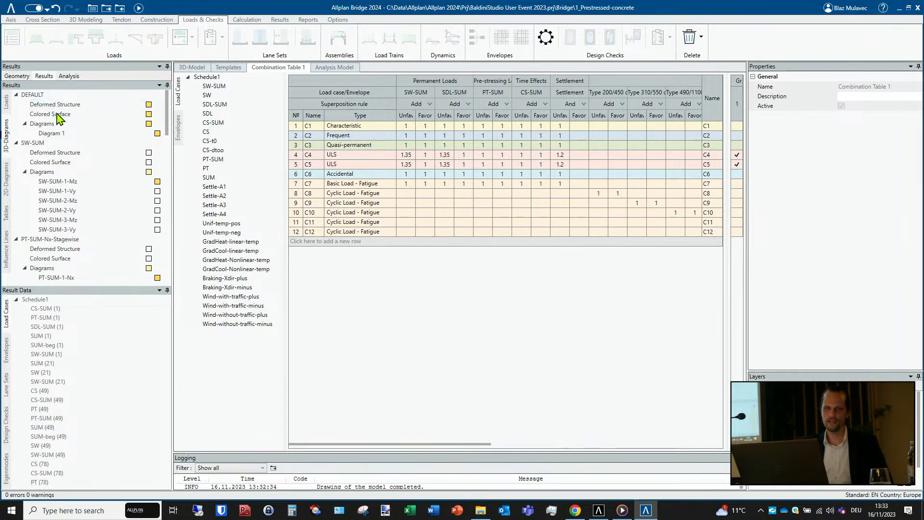
pyautogui.click(64, 134)
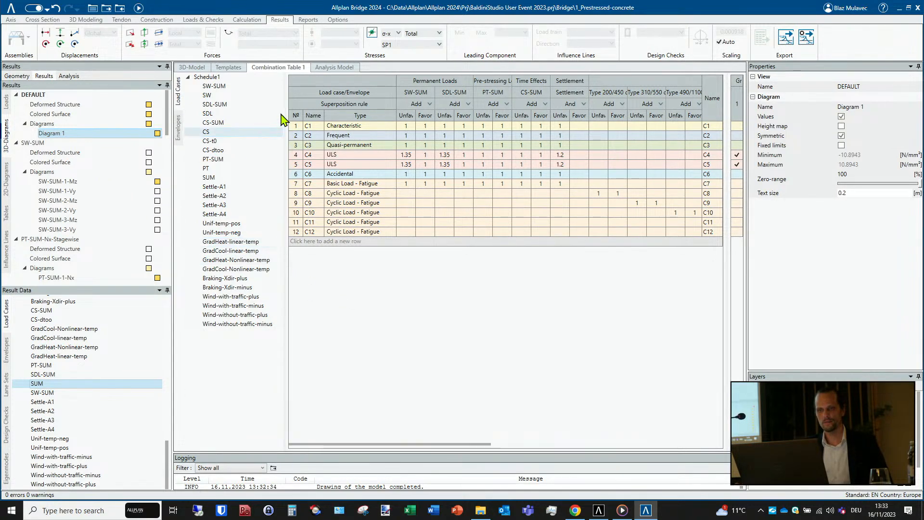
pyautogui.click(333, 67)
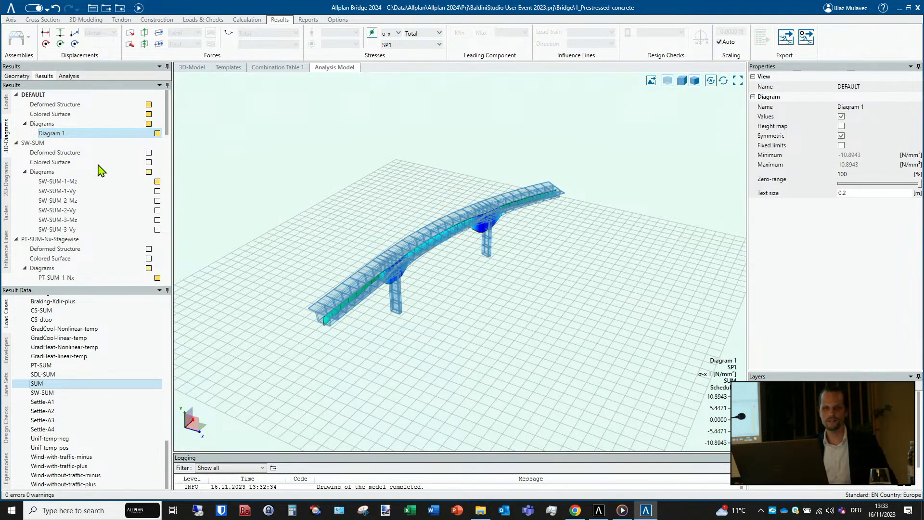
pyautogui.moveTo(457, 287); pyautogui.dragTo(216, 337, button='middle')
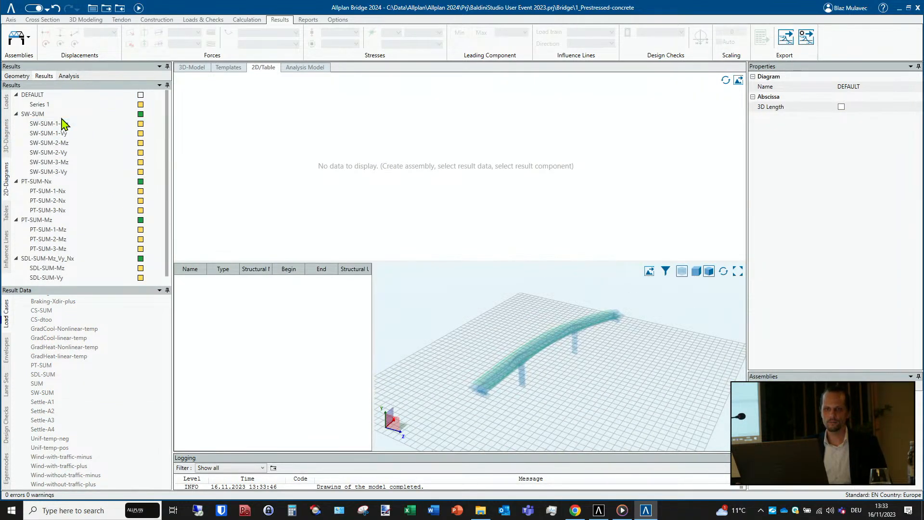
# - View the SW-SUM 2D diagram and the stresses table for load case PT (78), and return to the analysis model
pyautogui.click(34, 114)
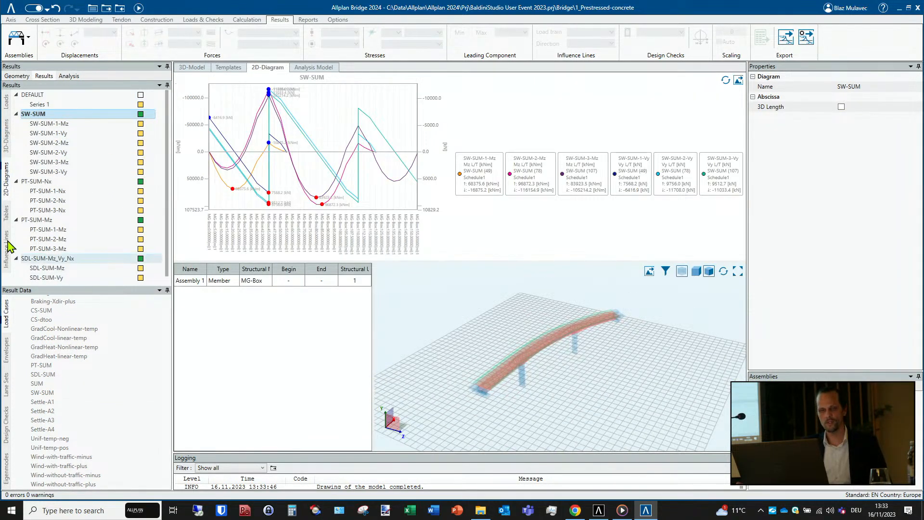
pyautogui.click(9, 215)
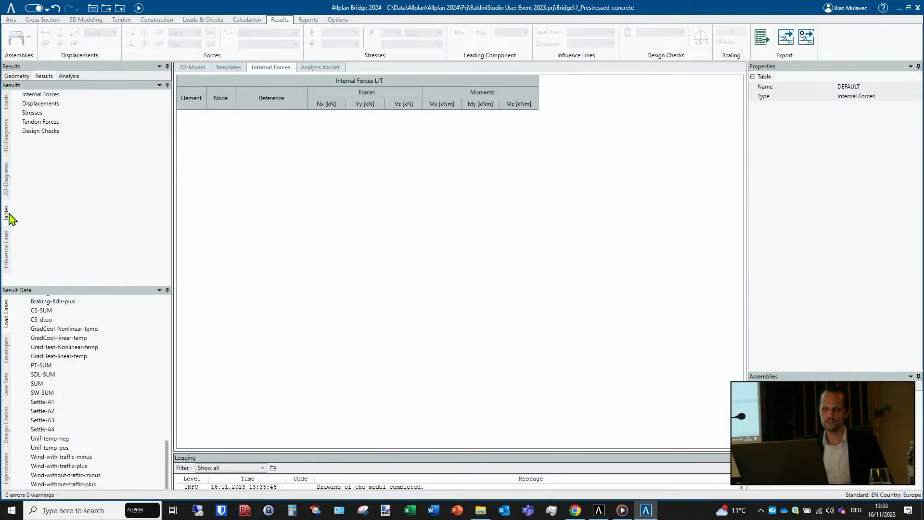
pyautogui.click(41, 114)
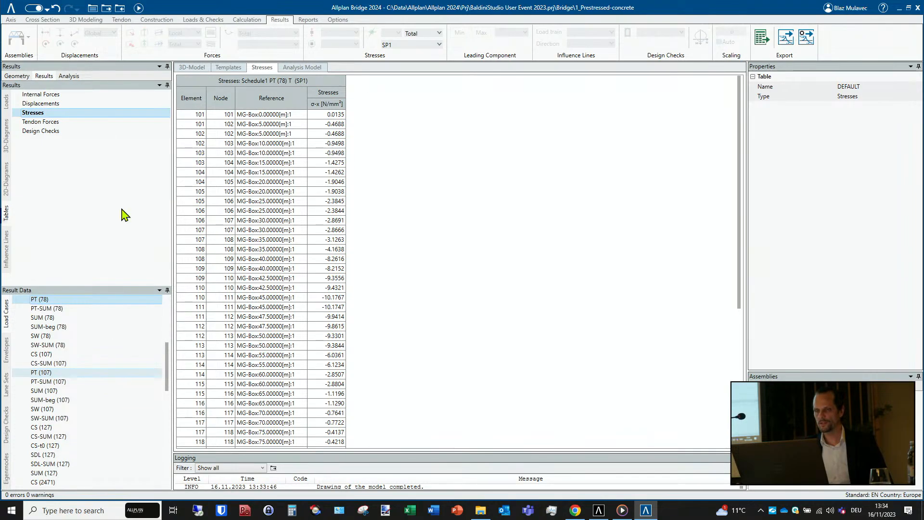
pyautogui.click(302, 68)
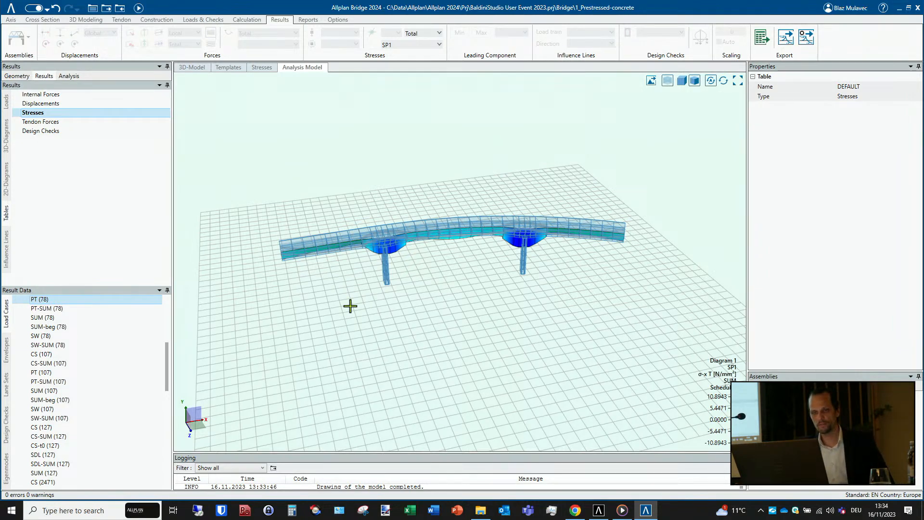
# - Open the 2_Retaining_Wall project and recalculate its model
pyautogui.click(9, 10)
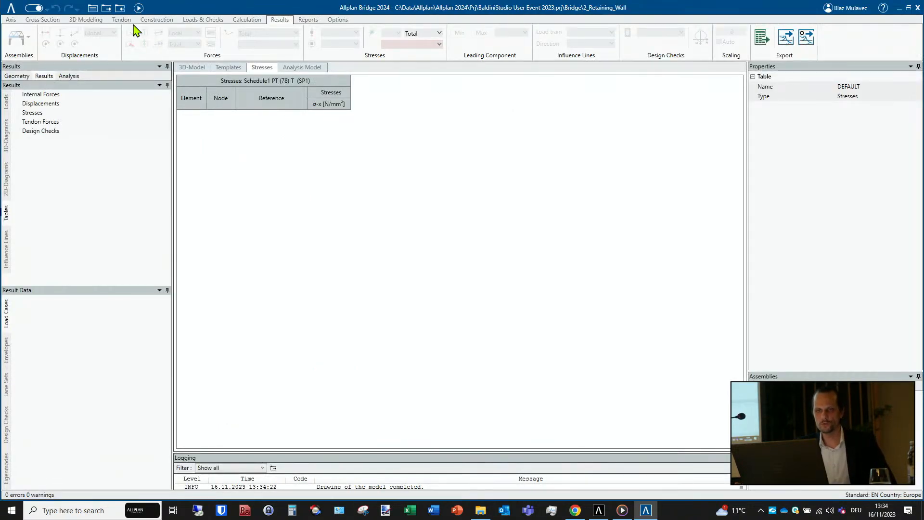
pyautogui.click(138, 8)
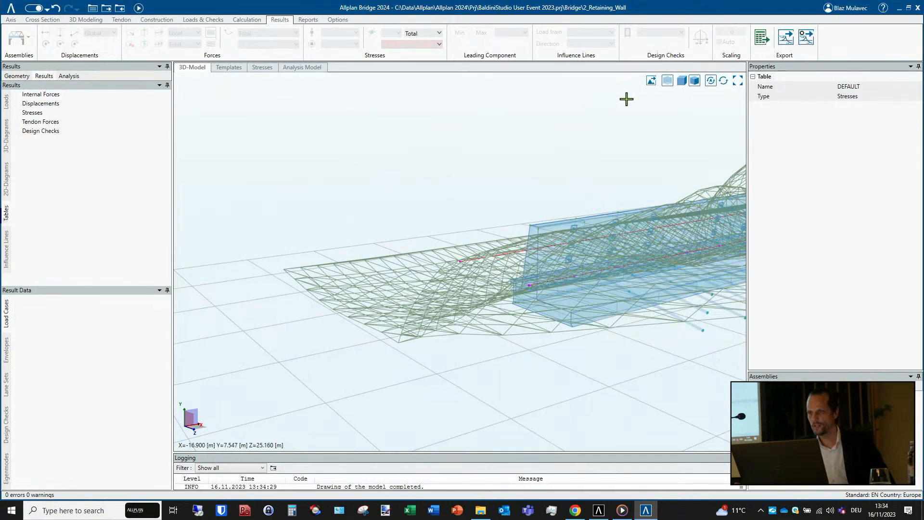
# - Turn off the transparent display of the 3D model, hide the ground grid and show the terrain areas
pyautogui.click(667, 80)
pyautogui.moveTo(417, 315); pyautogui.dragTo(554, 288, button='middle')
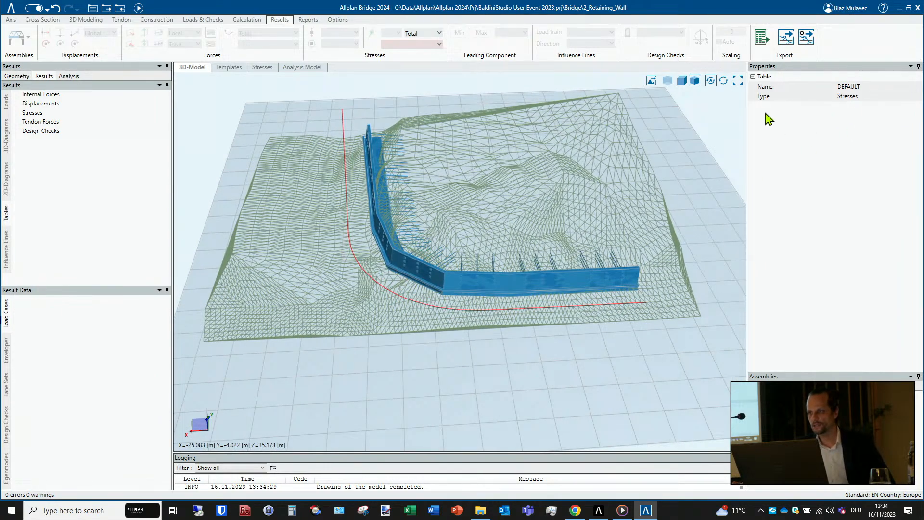
pyautogui.click(716, 111)
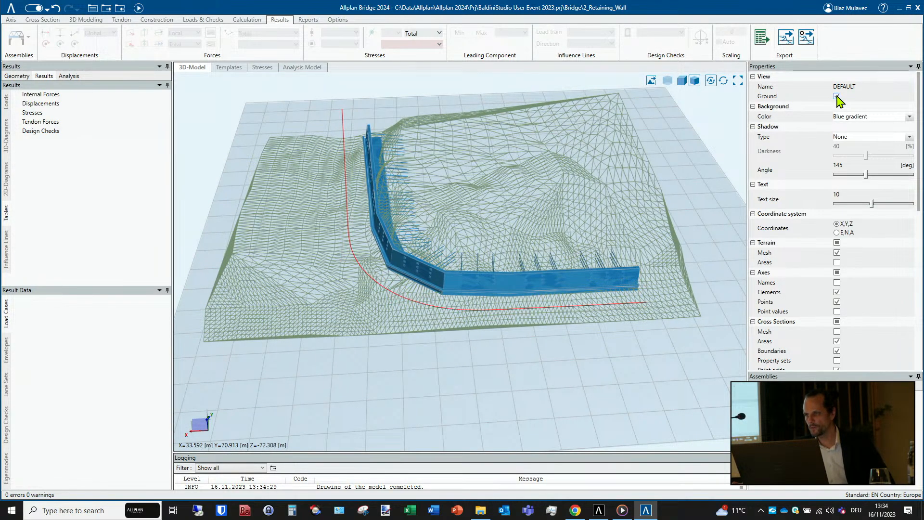
pyautogui.click(837, 97)
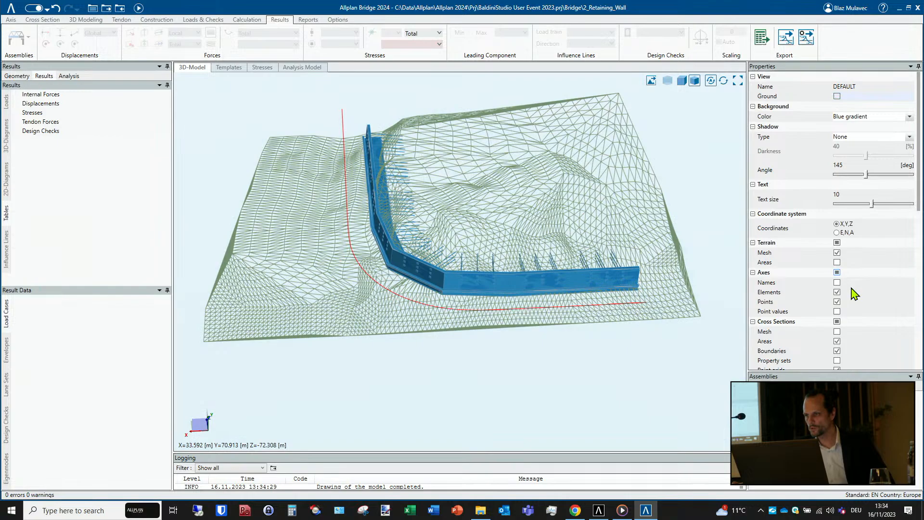
pyautogui.click(837, 262)
pyautogui.moveTo(396, 374); pyautogui.dragTo(384, 373, button='middle')
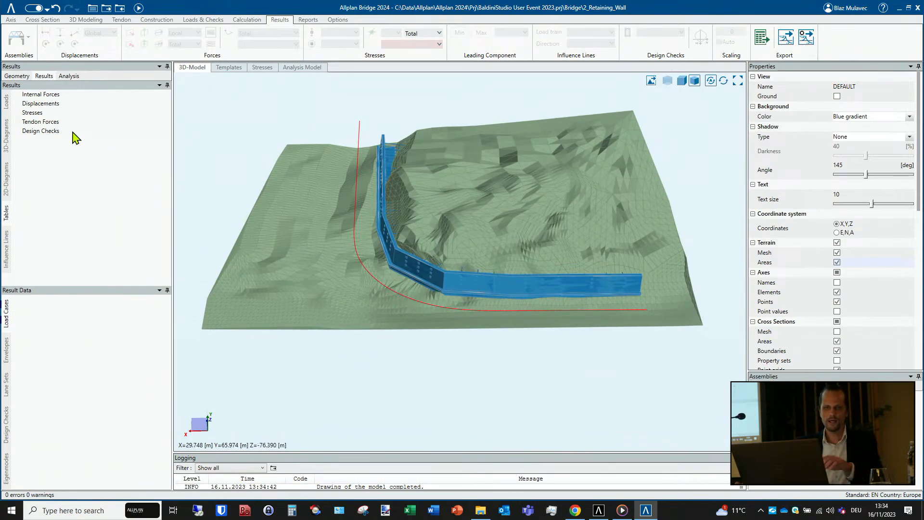
# - Examine the terrain Surface 1 and the plan of Axis 1 in the model structure, and return to the 3D model
pyautogui.click(16, 76)
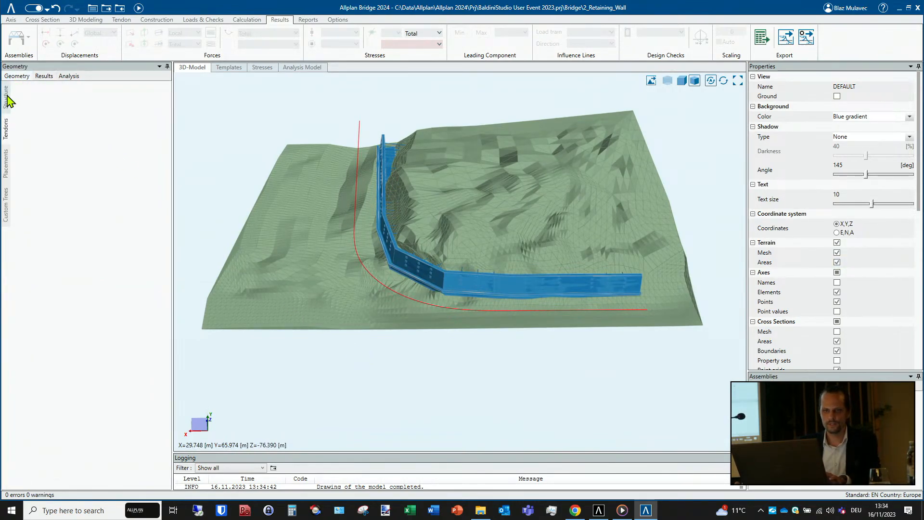
pyautogui.click(6, 97)
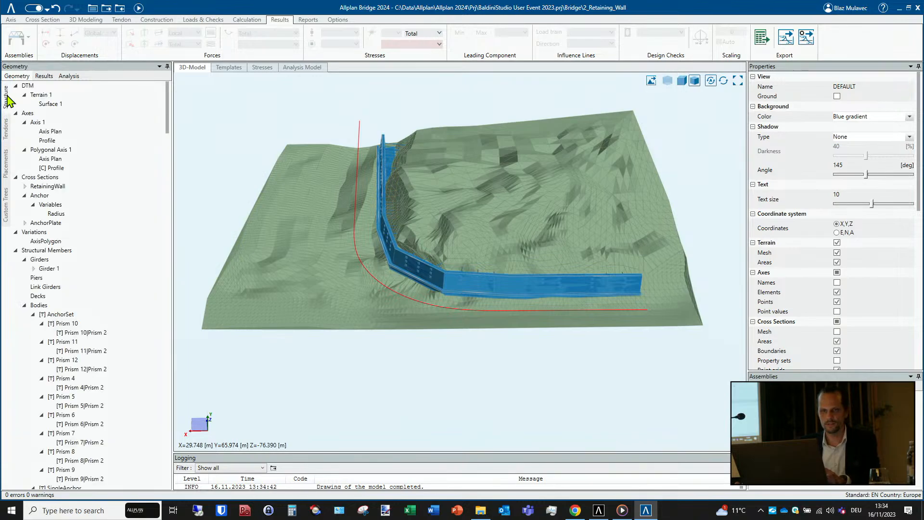
pyautogui.click(50, 104)
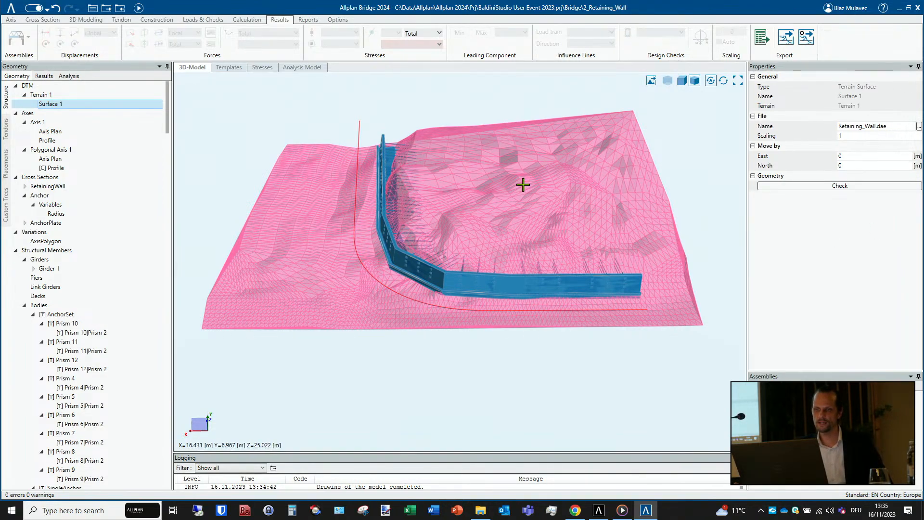
pyautogui.click(43, 124)
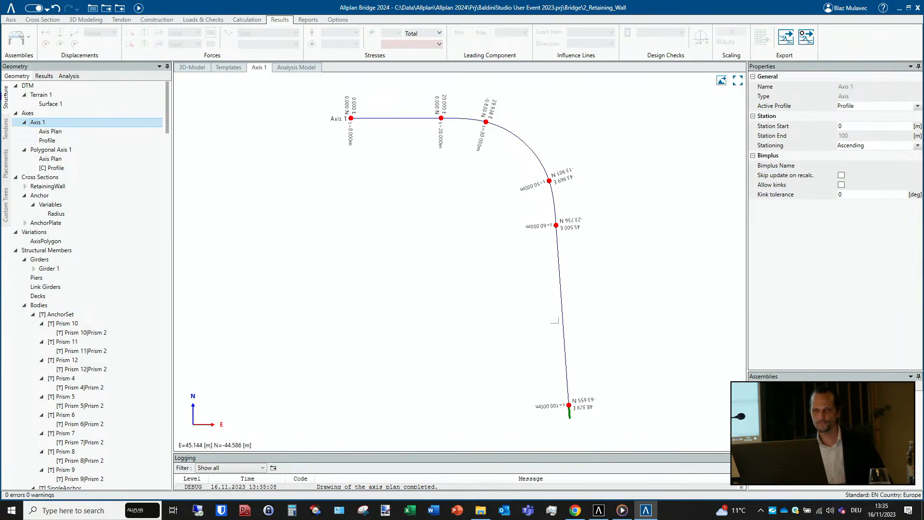
pyautogui.click(195, 67)
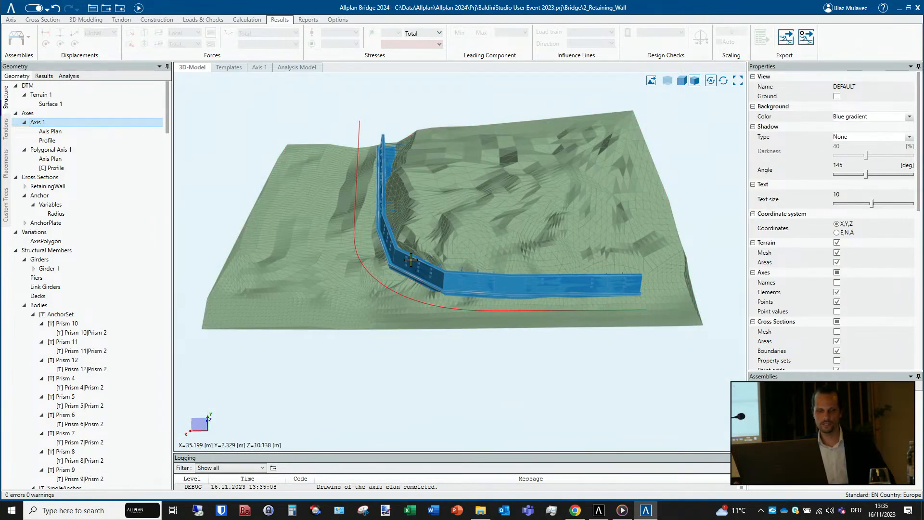
# - Check the reference settings of Polygonal Axis 1 and its profile, and view the profile of Axis 1
pyautogui.rightClick(55, 153)
pyautogui.click(43, 150)
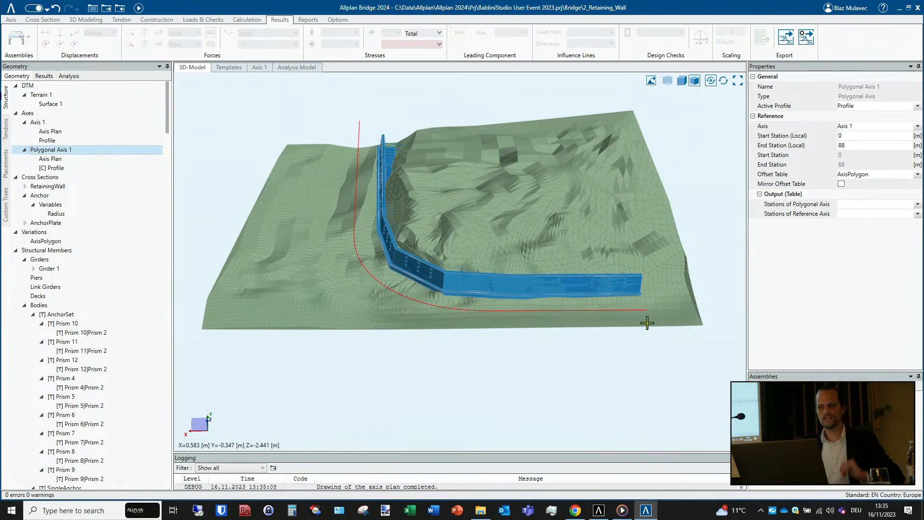
pyautogui.click(56, 168)
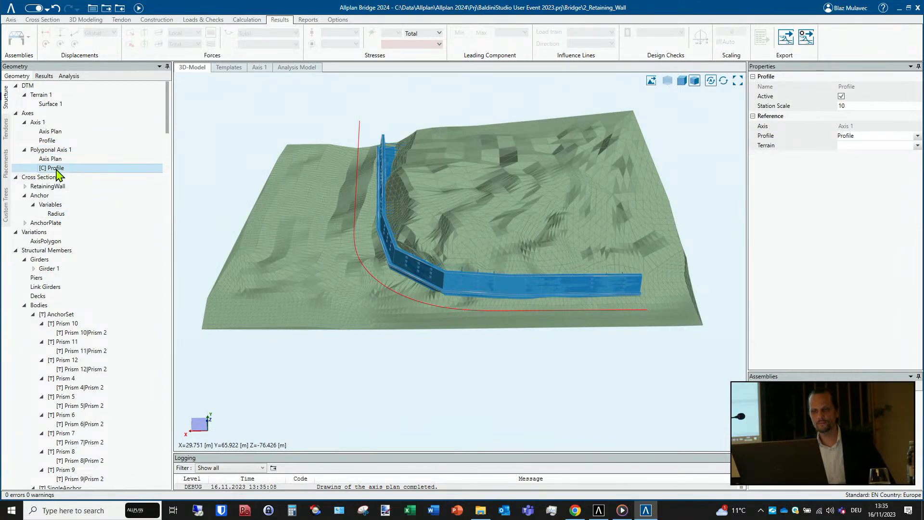
pyautogui.doubleClick(55, 168)
pyautogui.doubleClick(53, 141)
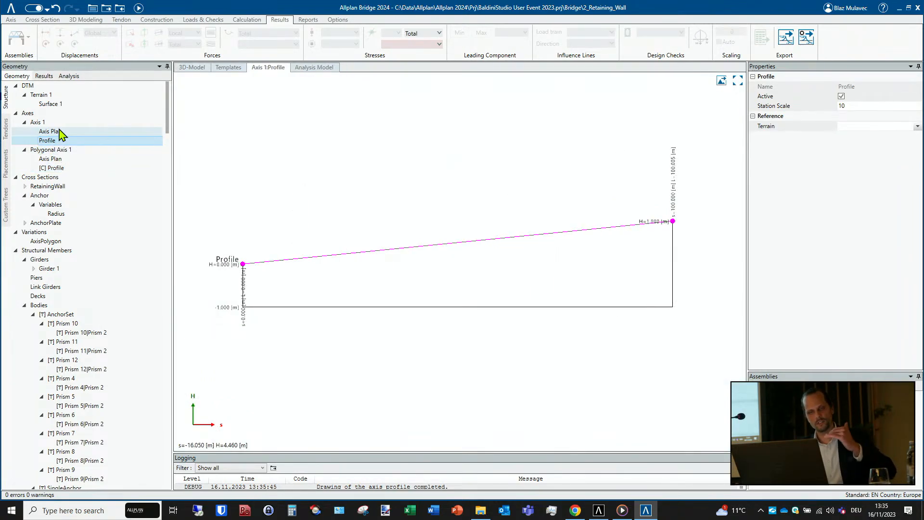
# - Check the offset table reference of Polygonal Axis 1 and inspect the first stations of the AxisPolygon variation table
pyautogui.click(50, 149)
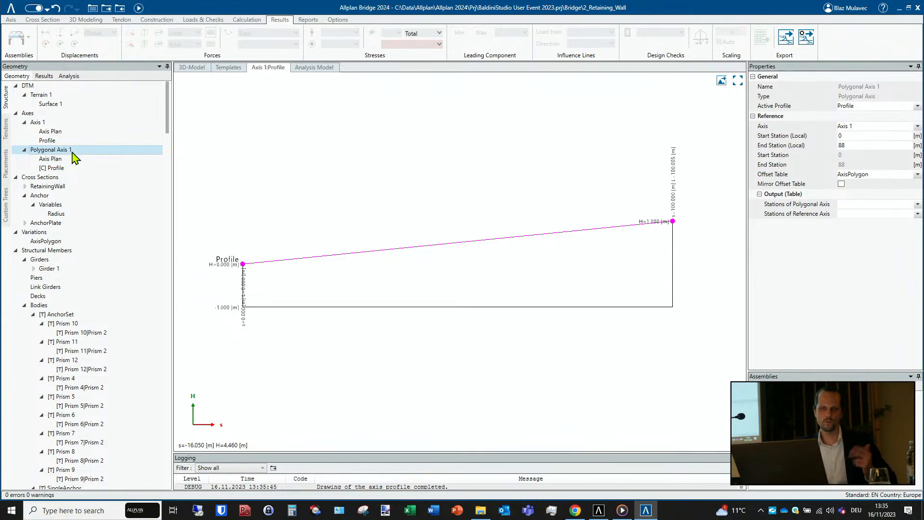
pyautogui.click(48, 241)
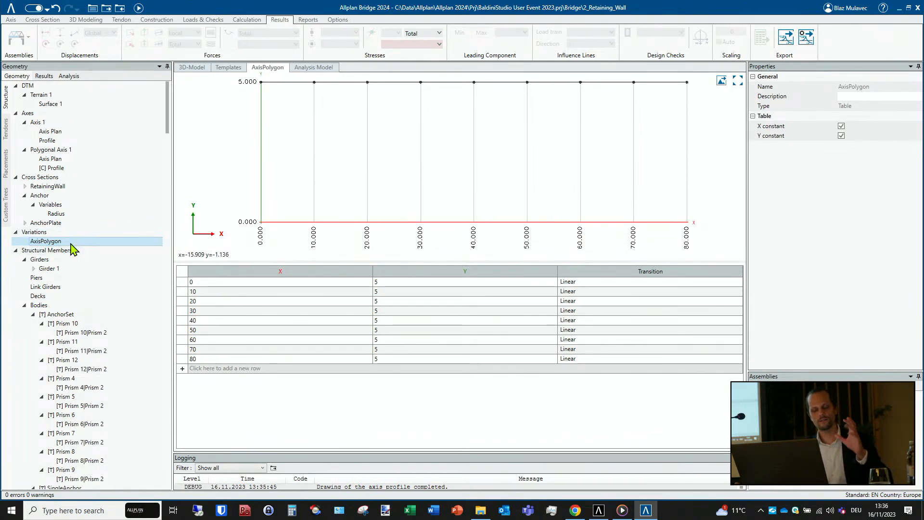
pyautogui.click(208, 285)
pyautogui.click(207, 295)
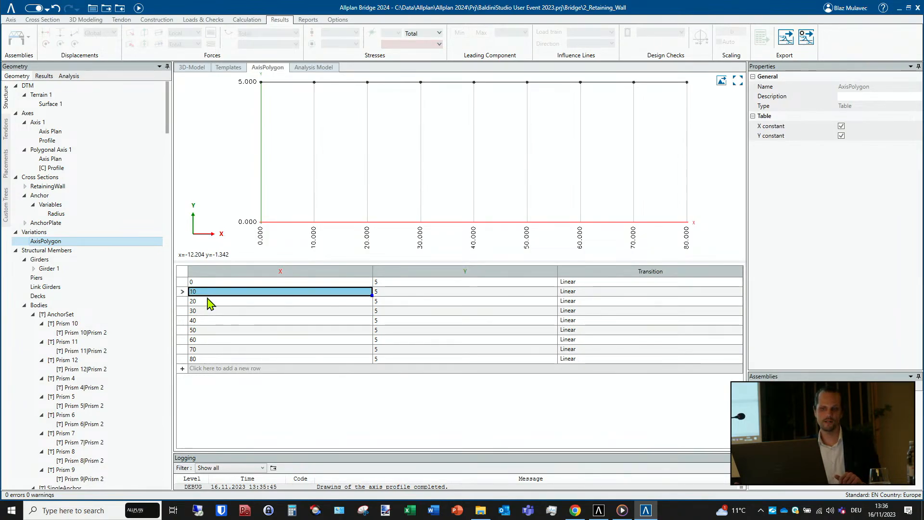
# - Check the remaining station and offset values of the AxisPolygon variation table and return to the 3D model
pyautogui.click(207, 302)
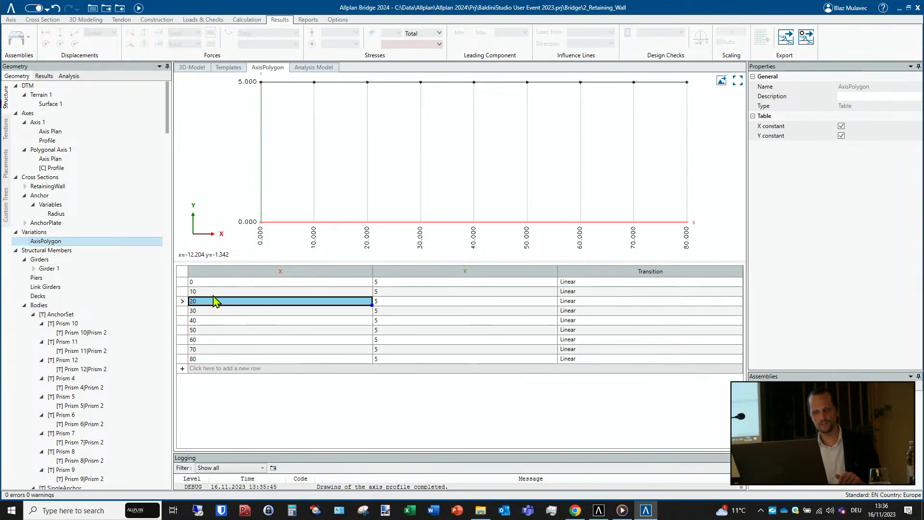
pyautogui.click(390, 281)
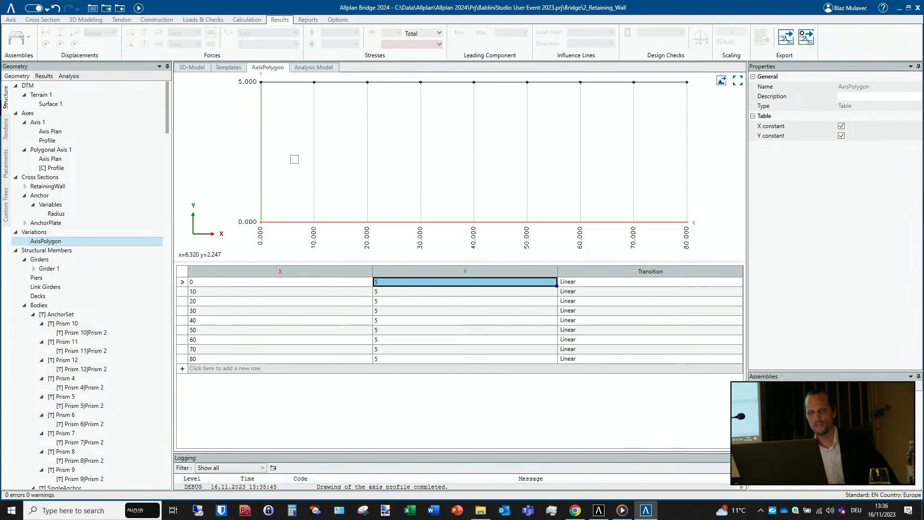
pyautogui.click(192, 71)
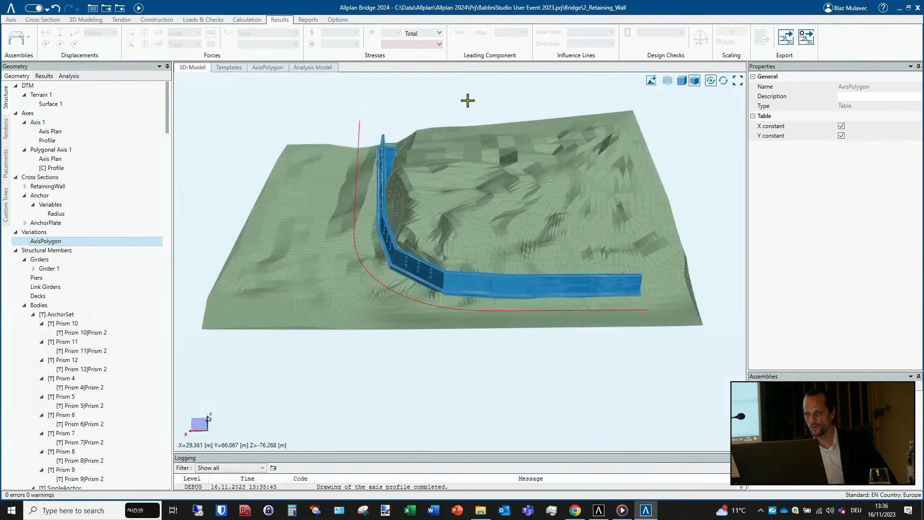
# - Hide Girder 1 and RetainingWall Extraction Body 1 in the 3D model
pyautogui.rightClick(467, 100)
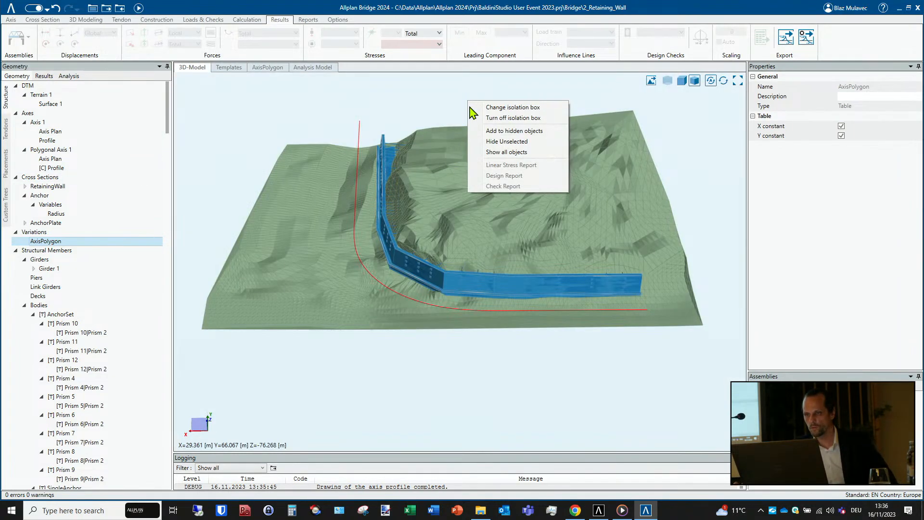
pyautogui.click(505, 130)
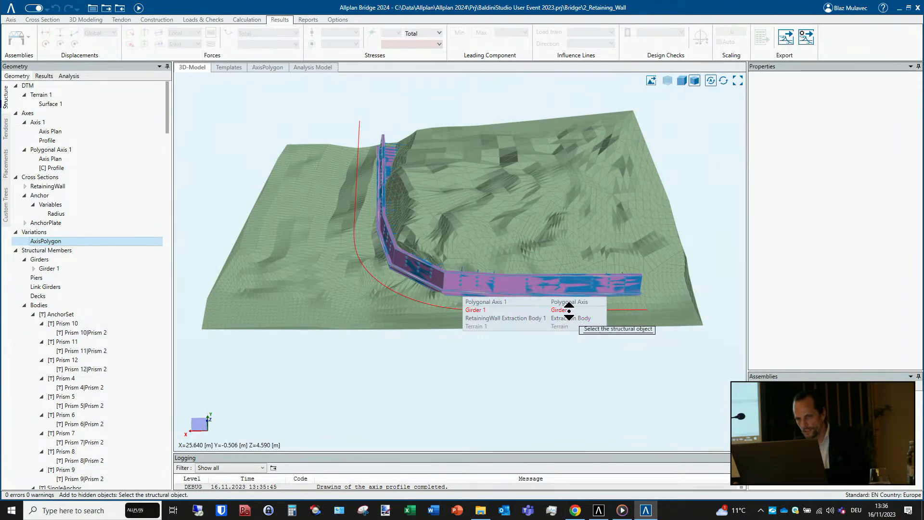
pyautogui.click(561, 311)
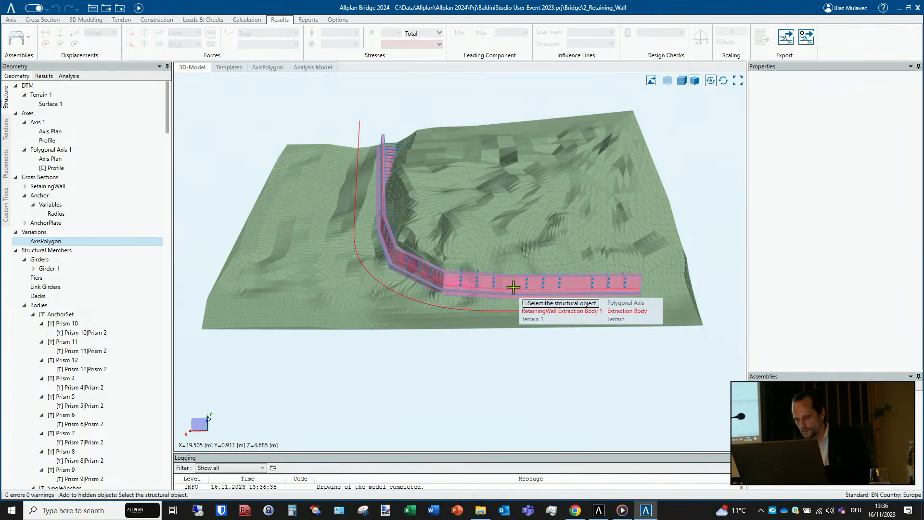
pyautogui.click(635, 311)
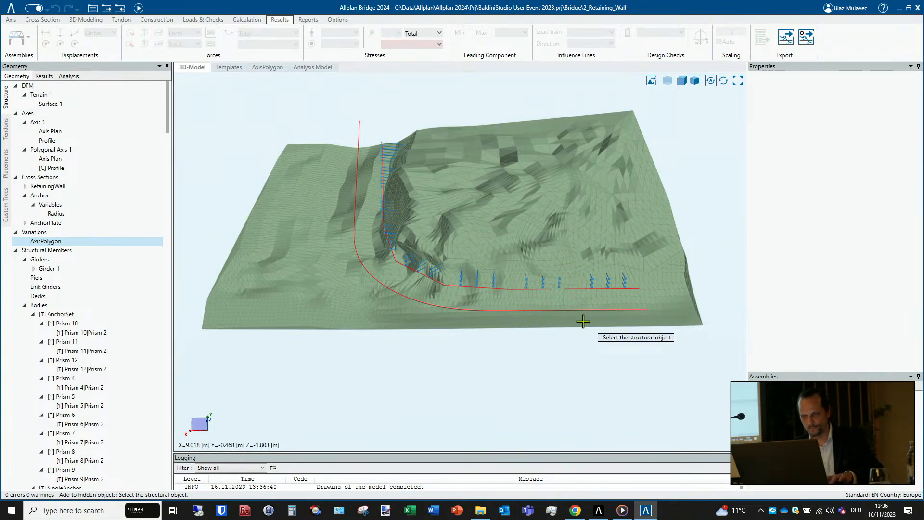
pyautogui.press('Escape')
# - Examine the polygonal axis, the main axis and the anchors on the terrain from several directions
pyautogui.moveTo(435, 277)
pyautogui.mouseDown(button='middle')
pyautogui.moveTo(426, 309)
pyautogui.moveTo(439, 313)
pyautogui.mouseUp(button='middle')
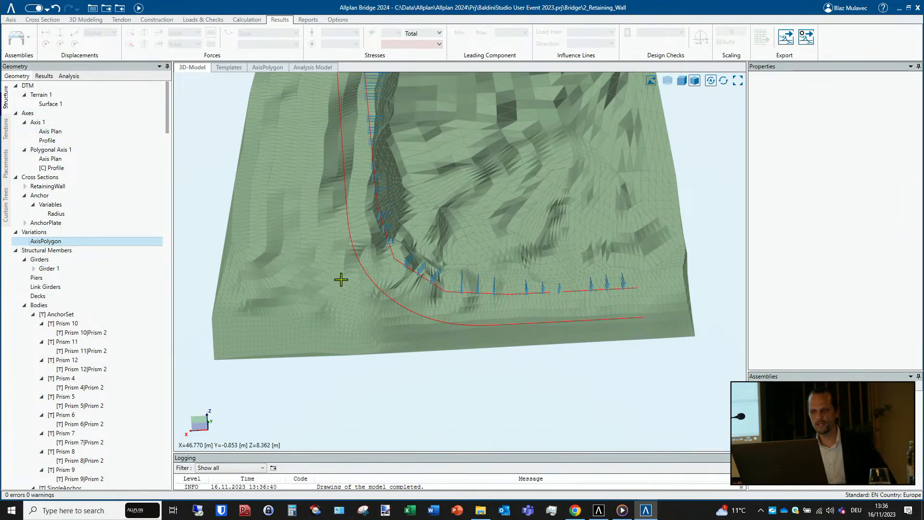
pyautogui.scroll(3, 357, 270)
pyautogui.moveTo(409, 236); pyautogui.dragTo(281, 282, button='middle')
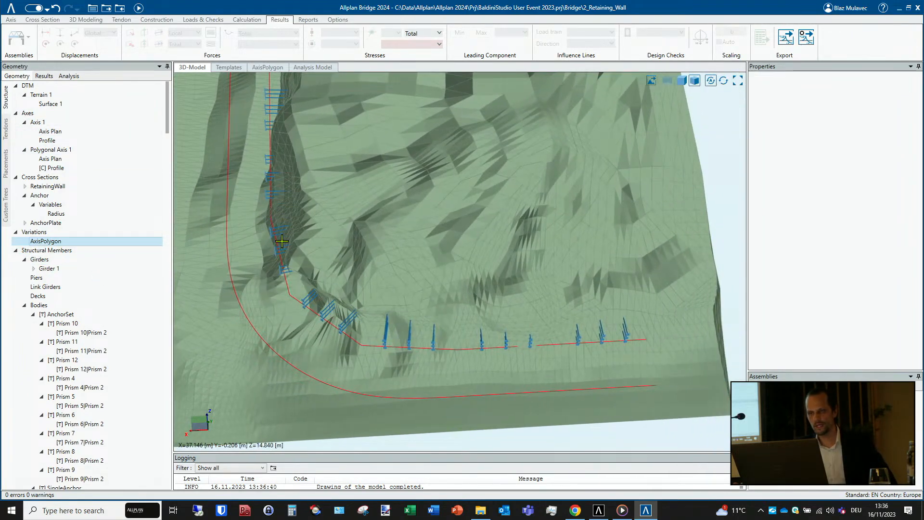
pyautogui.scroll(5, 541, 352)
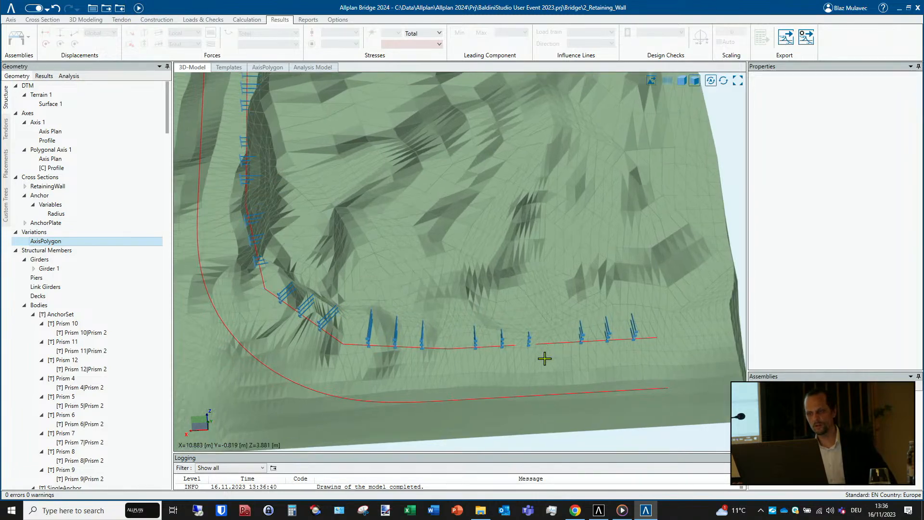
pyautogui.moveTo(577, 352); pyautogui.dragTo(605, 308, button='middle')
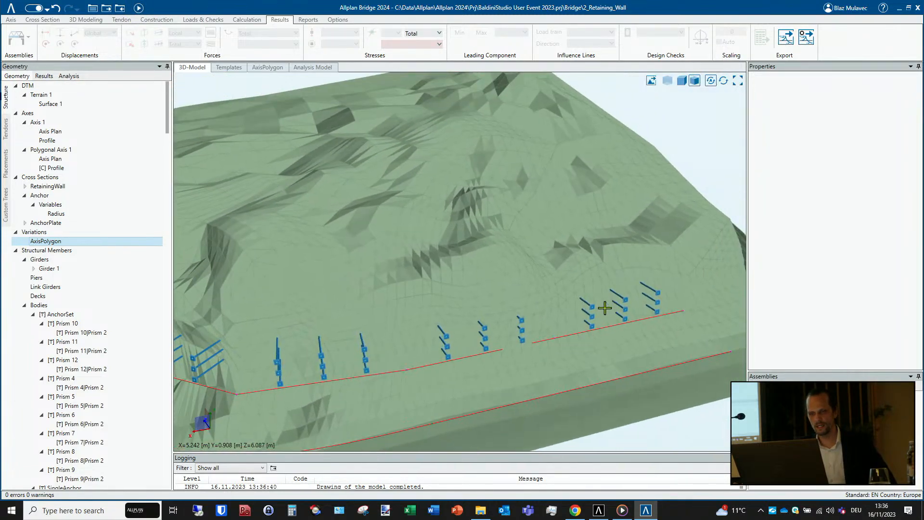
pyautogui.moveTo(464, 363); pyautogui.dragTo(596, 273, button='middle')
pyautogui.scroll(-4, 453, 265)
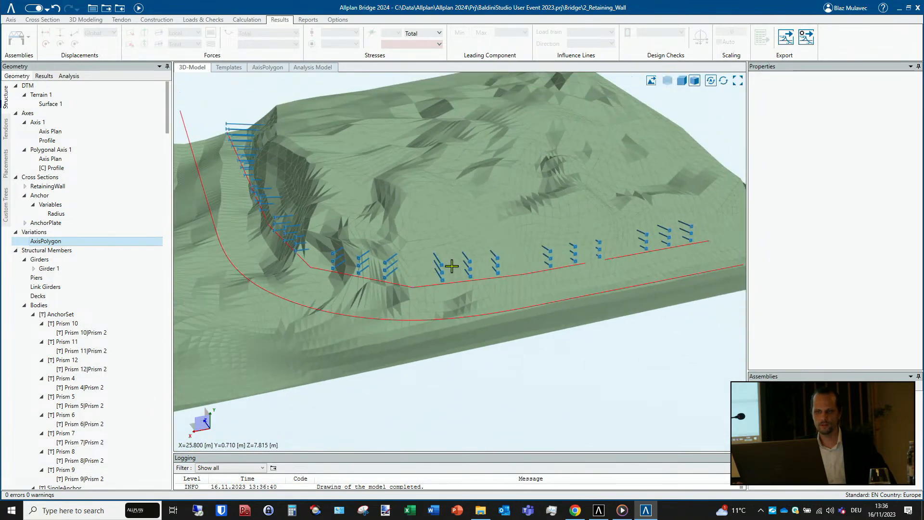
pyautogui.moveTo(361, 280); pyautogui.dragTo(414, 293, button='middle')
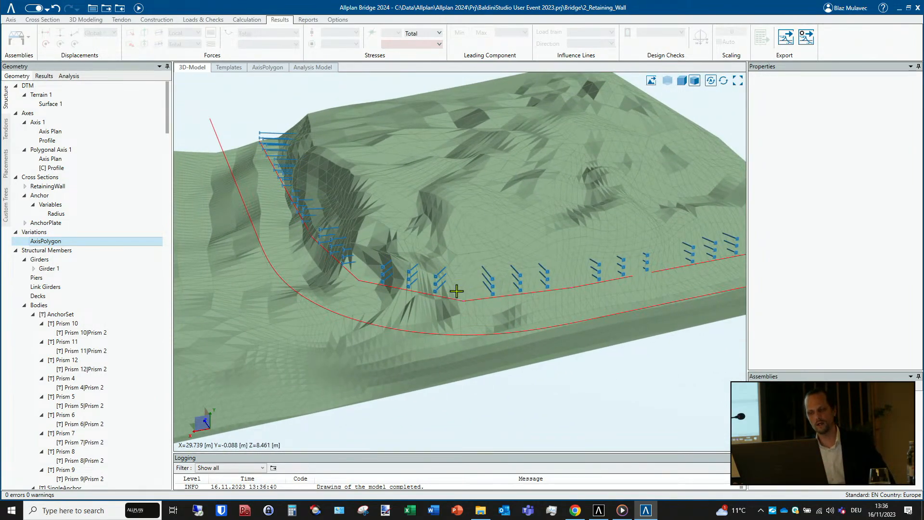
pyautogui.scroll(-4, 457, 290)
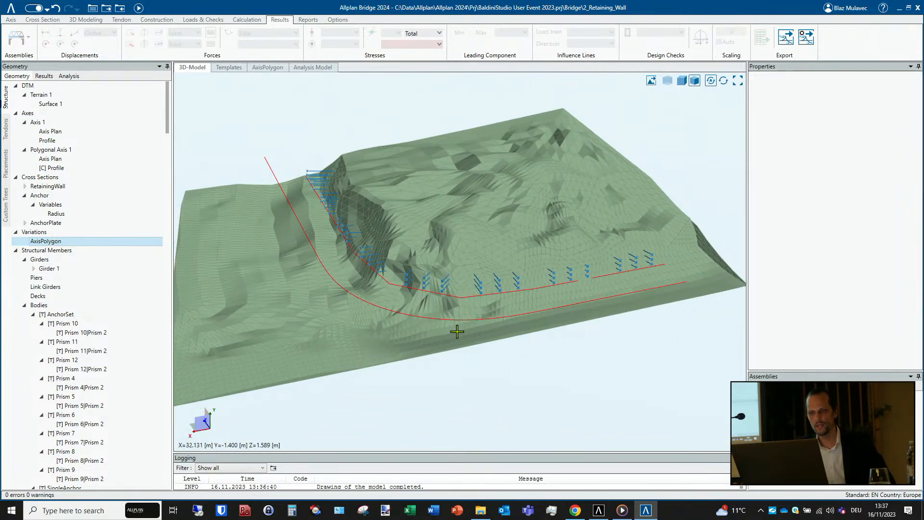
pyautogui.moveTo(456, 331)
pyautogui.mouseDown()
pyautogui.moveTo(429, 334)
pyautogui.moveTo(438, 332)
pyautogui.moveTo(398, 308)
pyautogui.mouseUp()
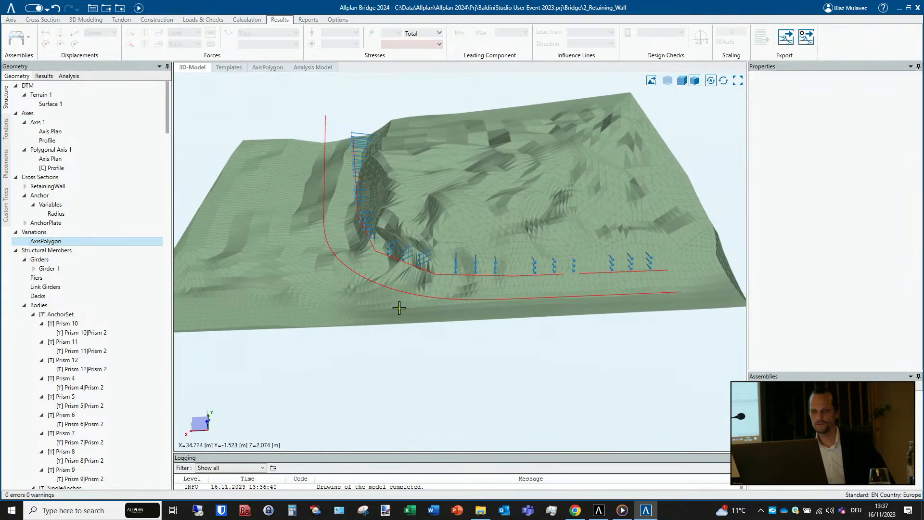
pyautogui.moveTo(442, 355); pyautogui.dragTo(385, 327)
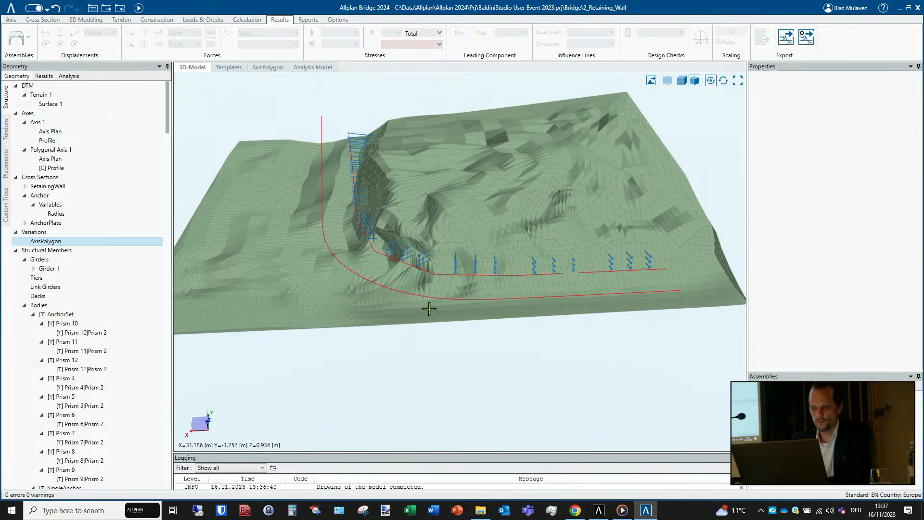
# - Add a new profile to Axis 1 and open its profile view
pyautogui.rightClick(75, 136)
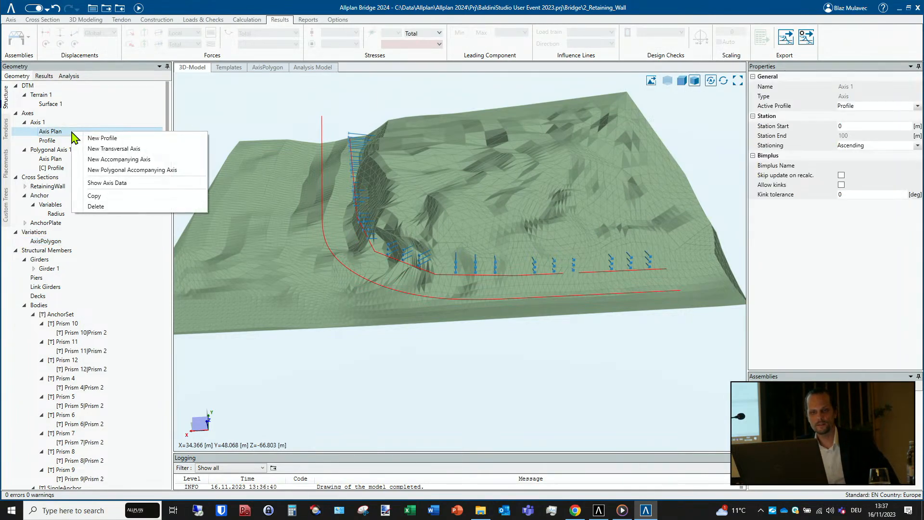
pyautogui.click(101, 139)
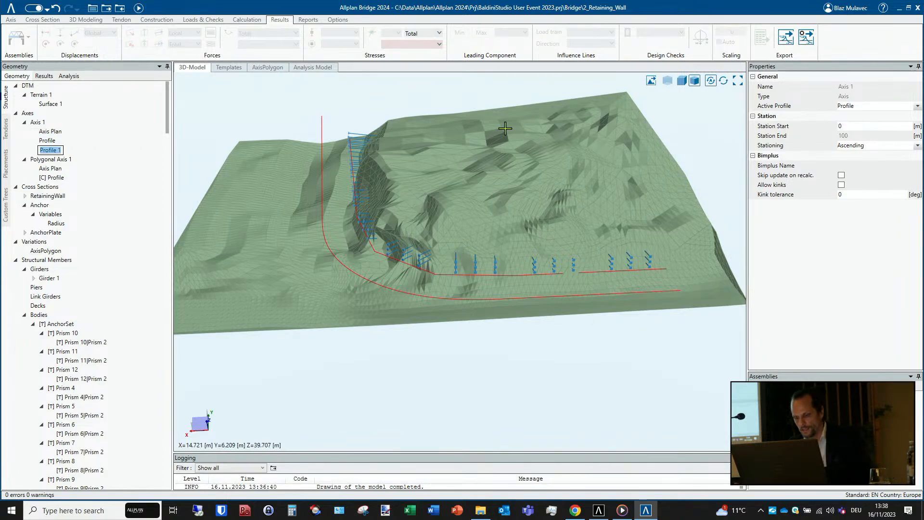
pyautogui.click(95, 150)
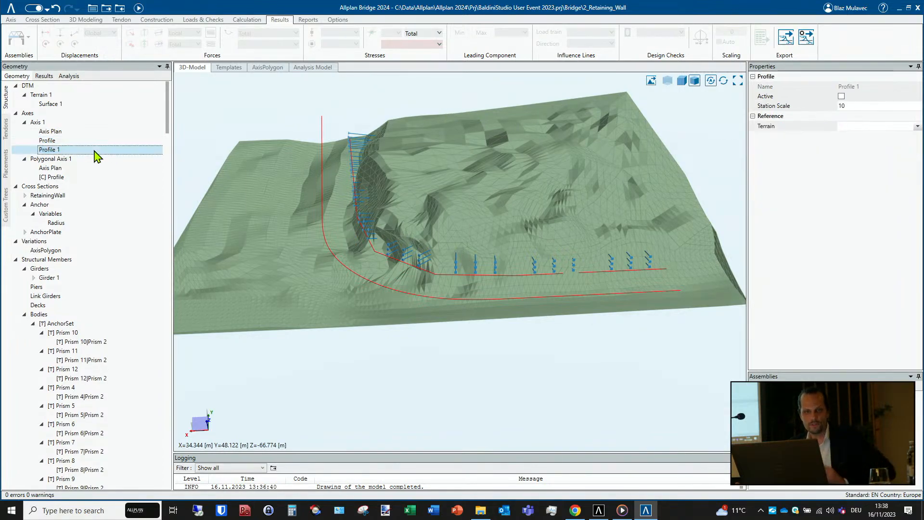
pyautogui.doubleClick(58, 150)
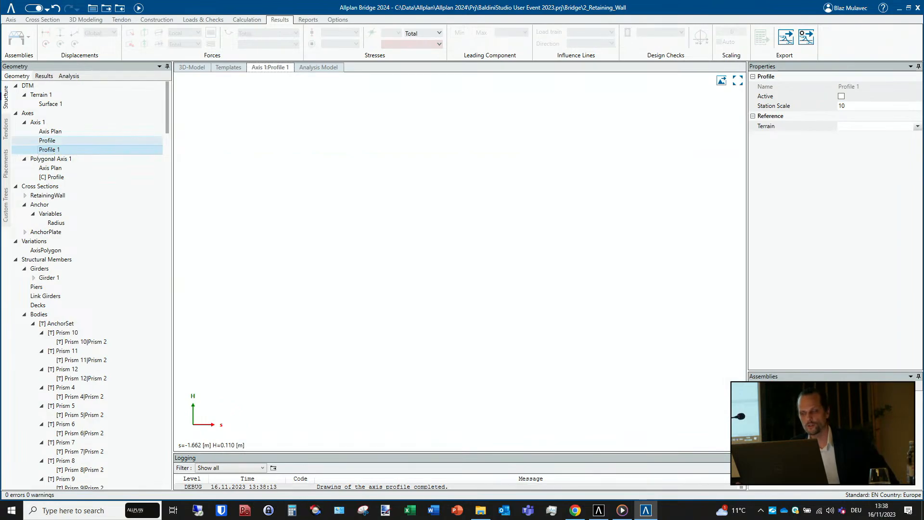
# - Assign Terrain 1 as the terrain reference of the new Axis 1 profile and recalculate the model
pyautogui.click(918, 126)
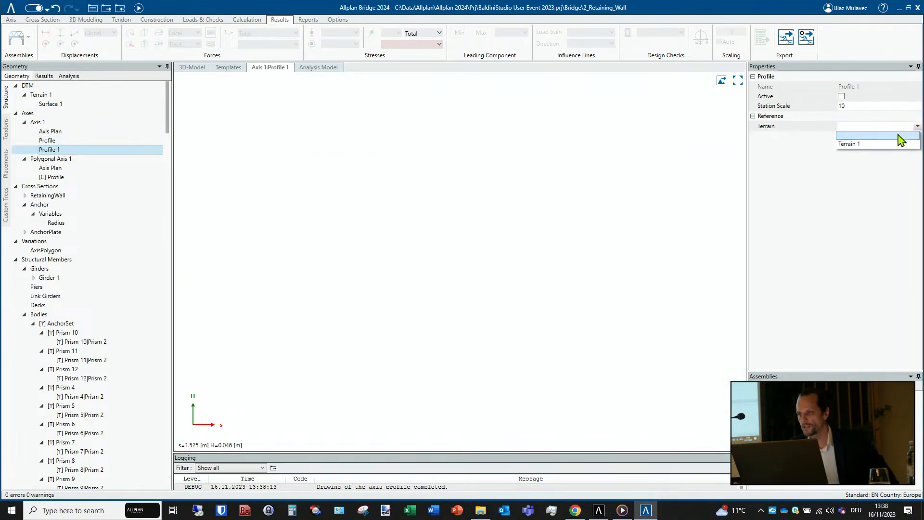
pyautogui.click(866, 145)
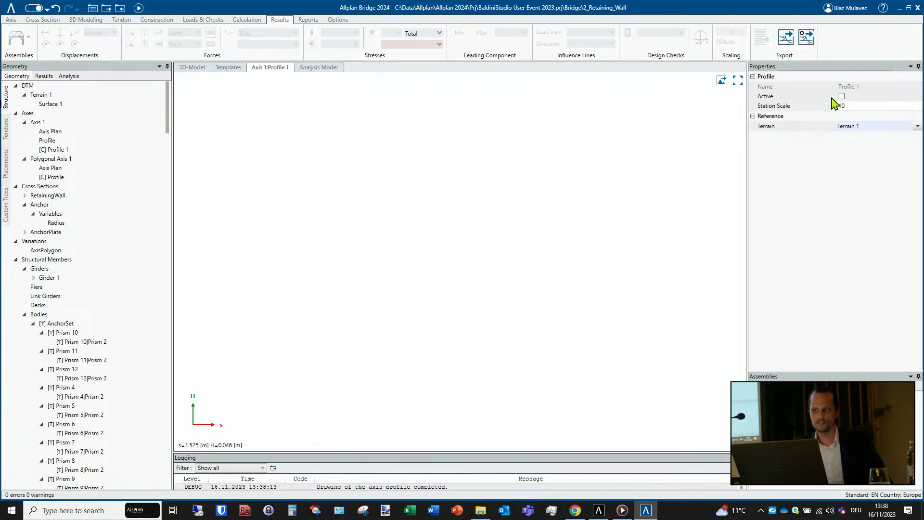
pyautogui.click(139, 8)
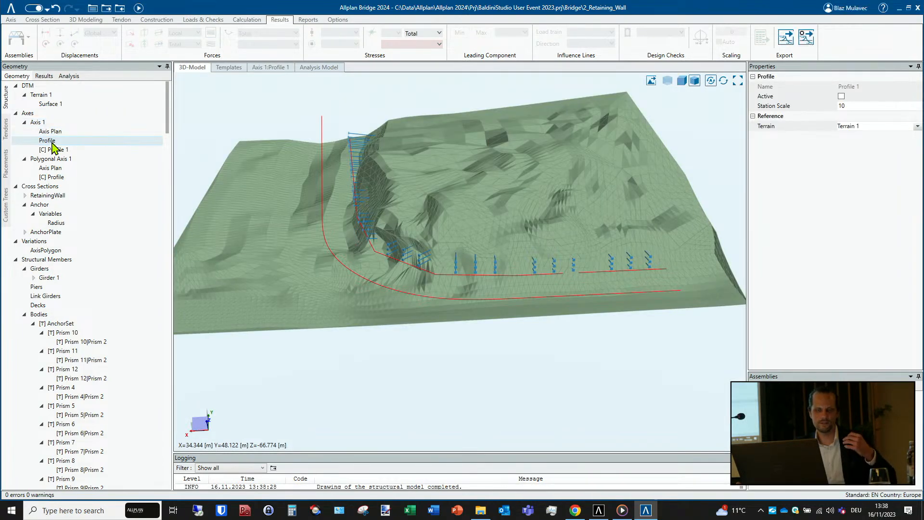
# - View the original active profile of Axis 1 and return to the 3D model
pyautogui.click(51, 141)
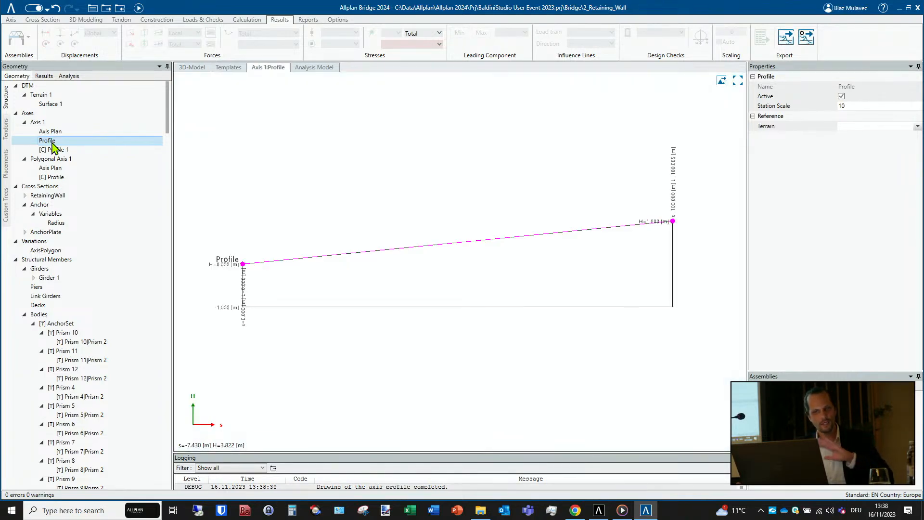
pyautogui.click(192, 68)
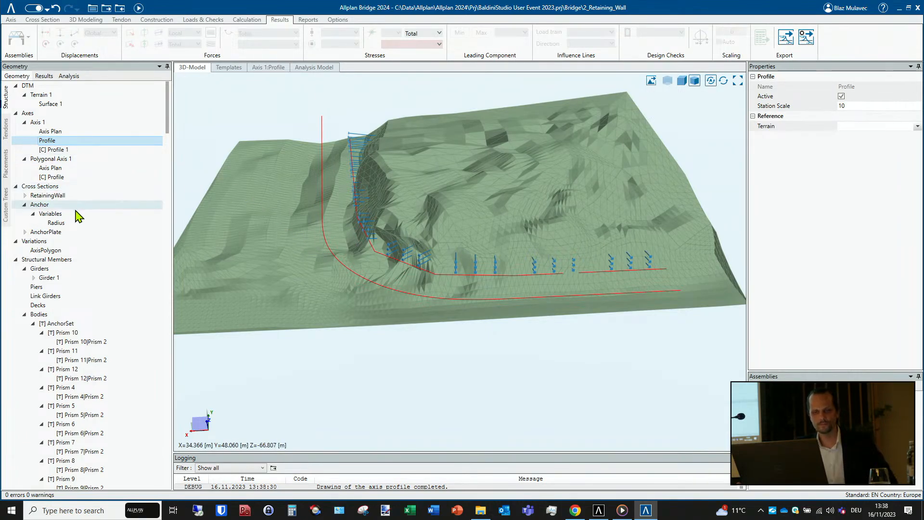
# - Create a simple rectangular cross section with a height of 1 m and a width of 1 m
pyautogui.rightClick(58, 187)
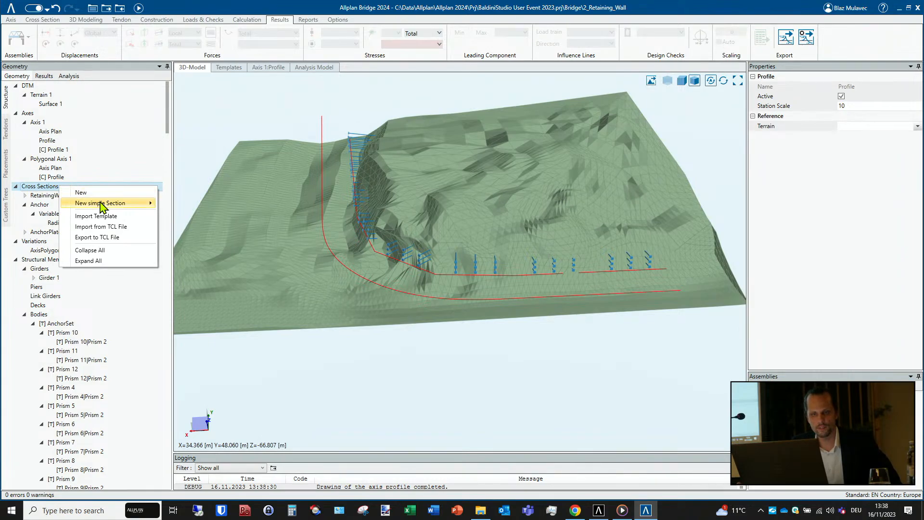
pyautogui.moveTo(123, 204)
pyautogui.click(179, 205)
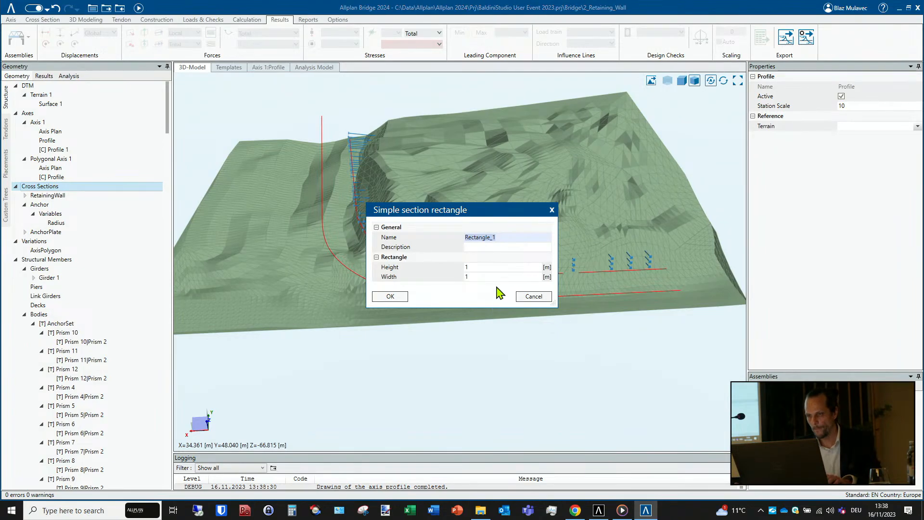
pyautogui.click(492, 267)
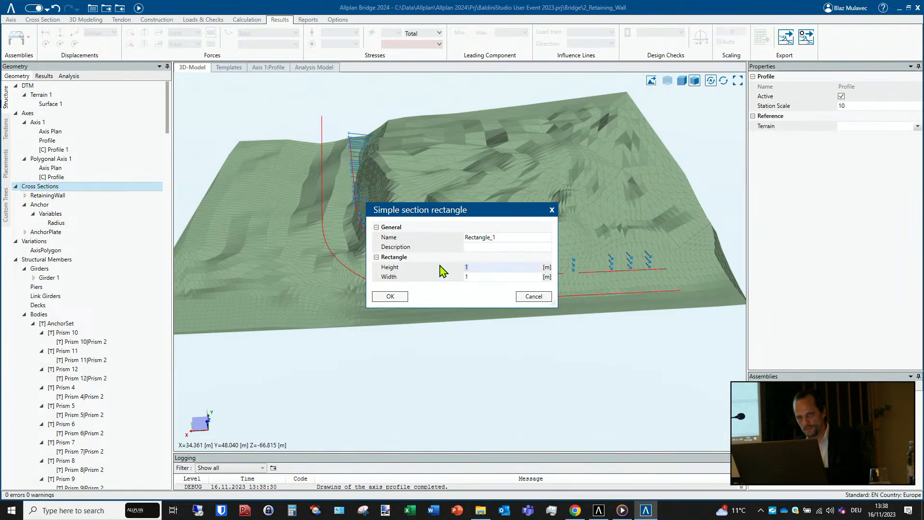
pyautogui.click(483, 278)
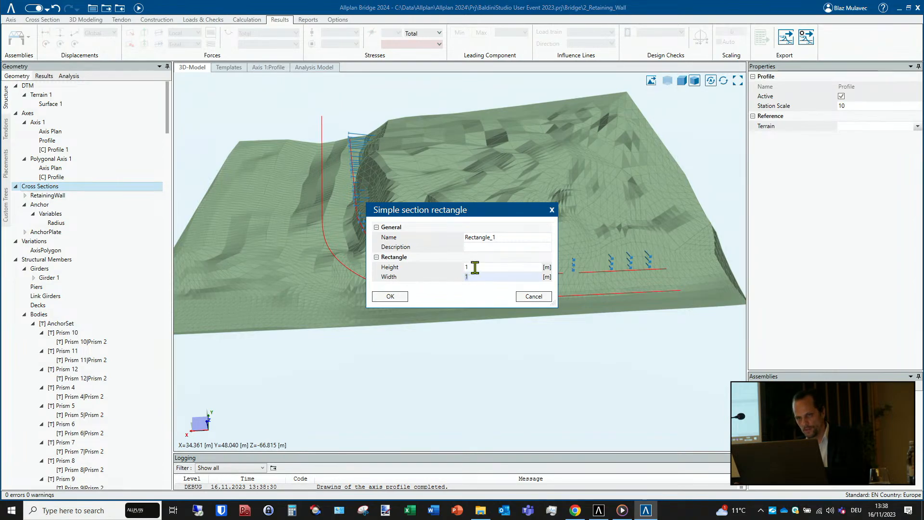
pyautogui.click(399, 298)
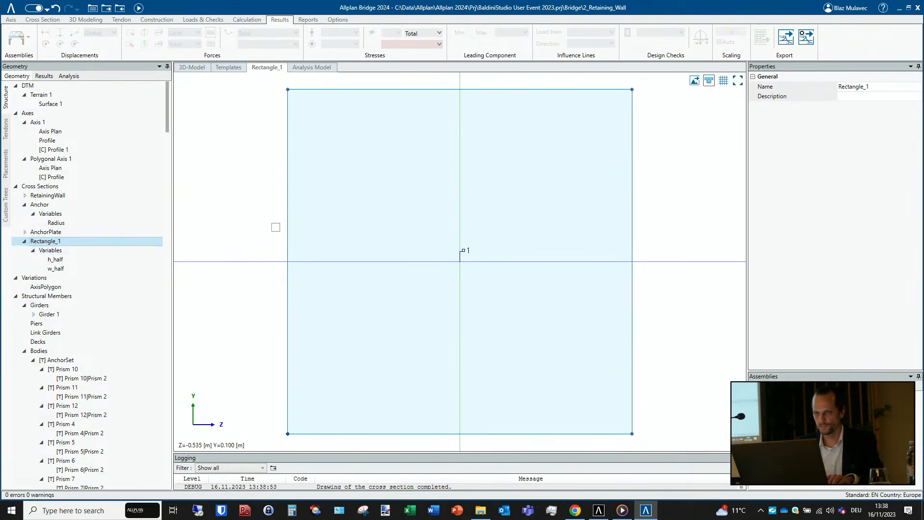
# - Remove the h_half variable from the distance of the rectangle's upper construction line L4, leaving a fixed 0.5 m
pyautogui.scroll(-3, 275, 227)
pyautogui.moveTo(279, 248); pyautogui.dragTo(276, 245, button='middle')
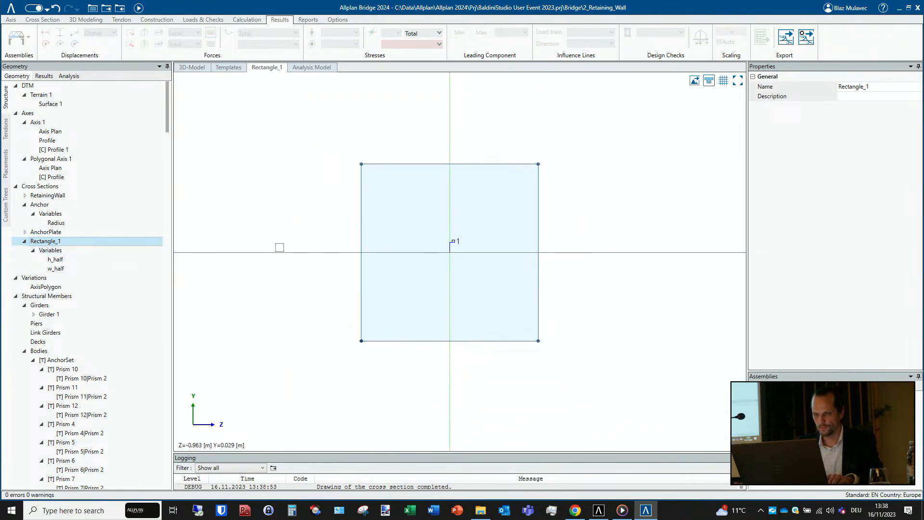
pyautogui.click(330, 165)
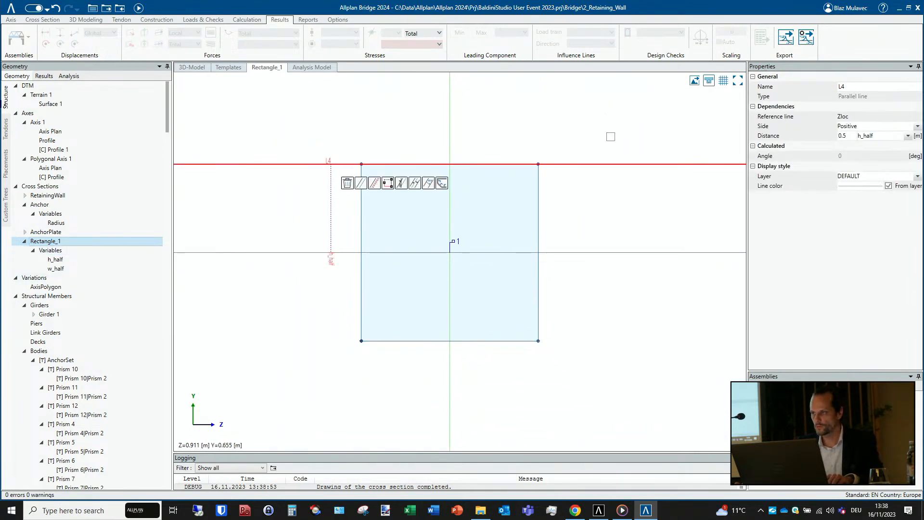
pyautogui.click(908, 135)
pyautogui.click(885, 145)
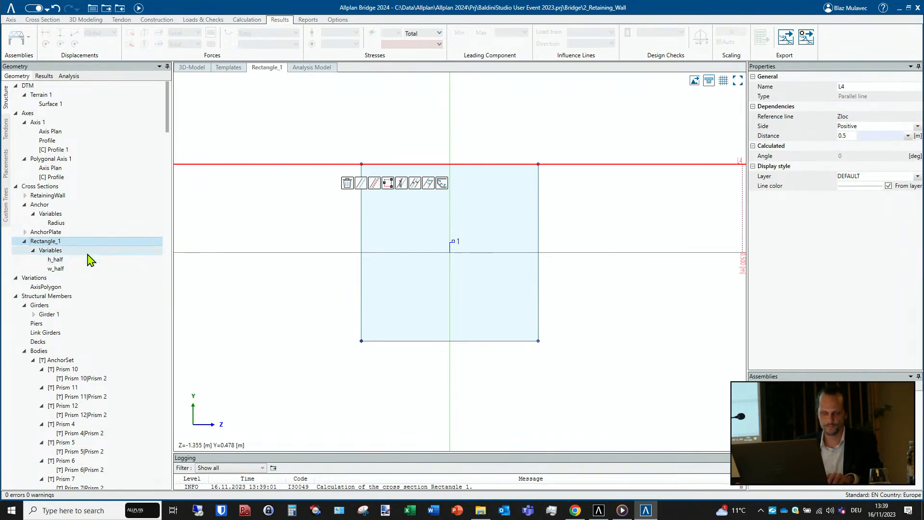
# - Create a new girder on Axis 1 and choose Rectangle_1 as its cross section
pyautogui.scroll(-4, 96, 255)
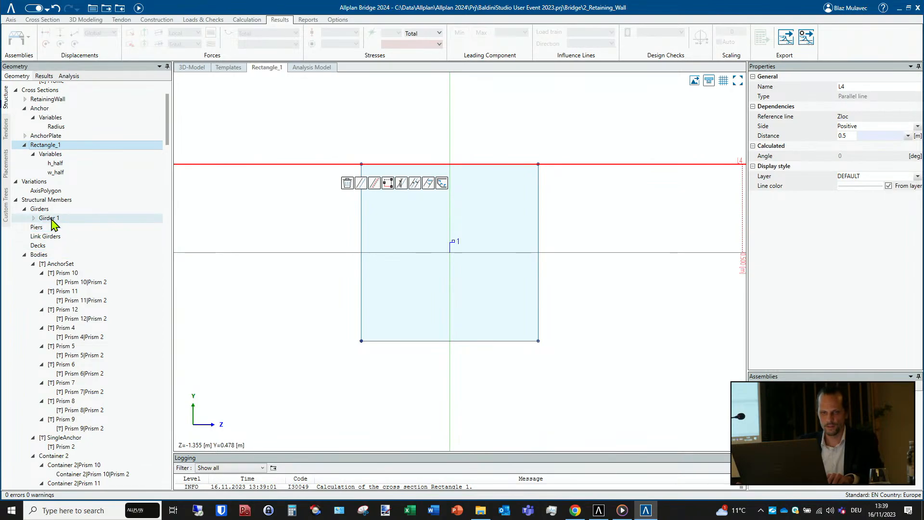
pyautogui.rightClick(53, 211)
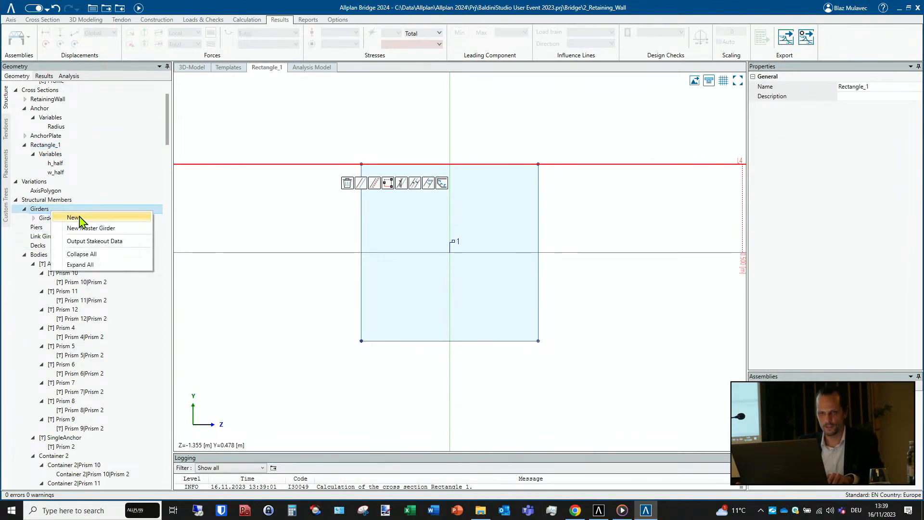
pyautogui.click(70, 217)
pyautogui.press('Return')
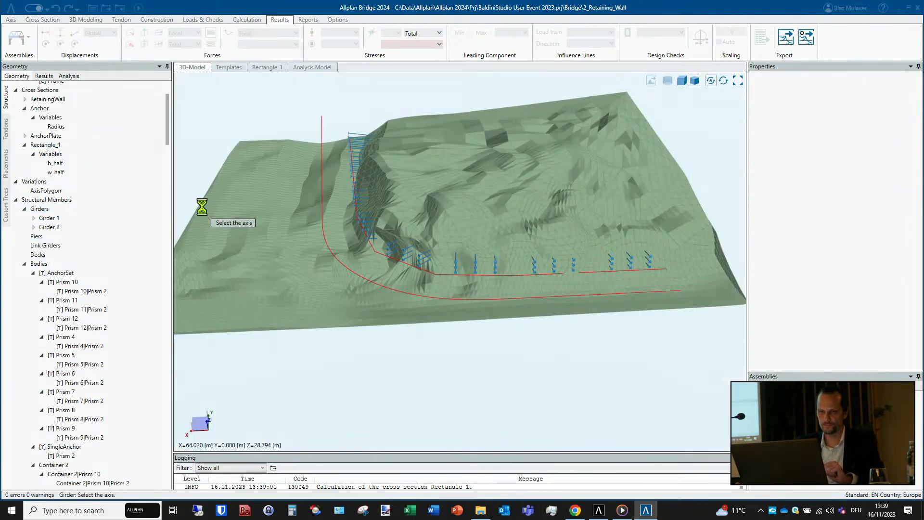
pyautogui.click(357, 272)
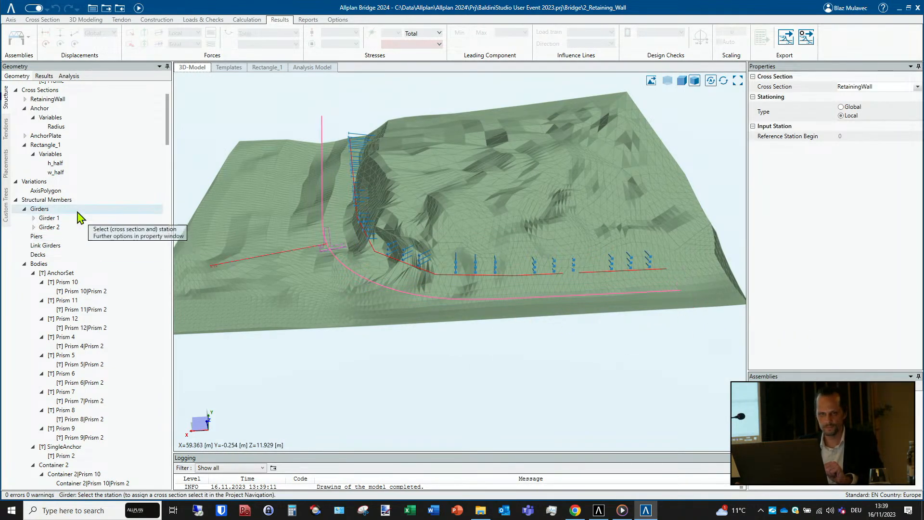
pyautogui.click(48, 145)
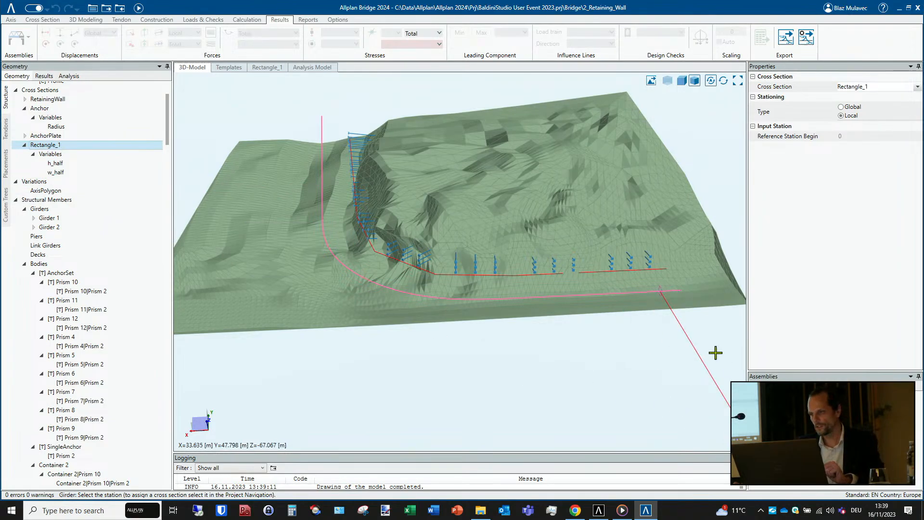
# - Station the girder as a beam along Axis 1 from 0 to 100 m with a subdivision step of 5 m
pyautogui.click(712, 302)
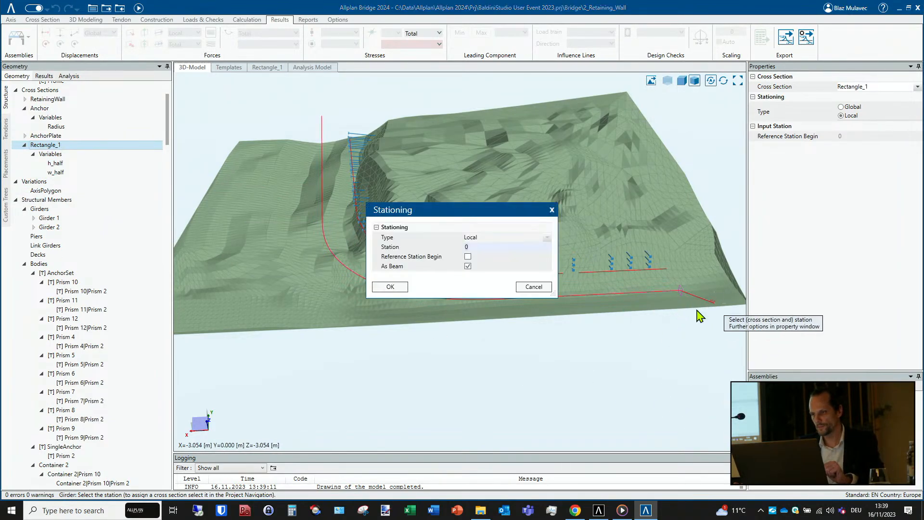
pyautogui.click(390, 287)
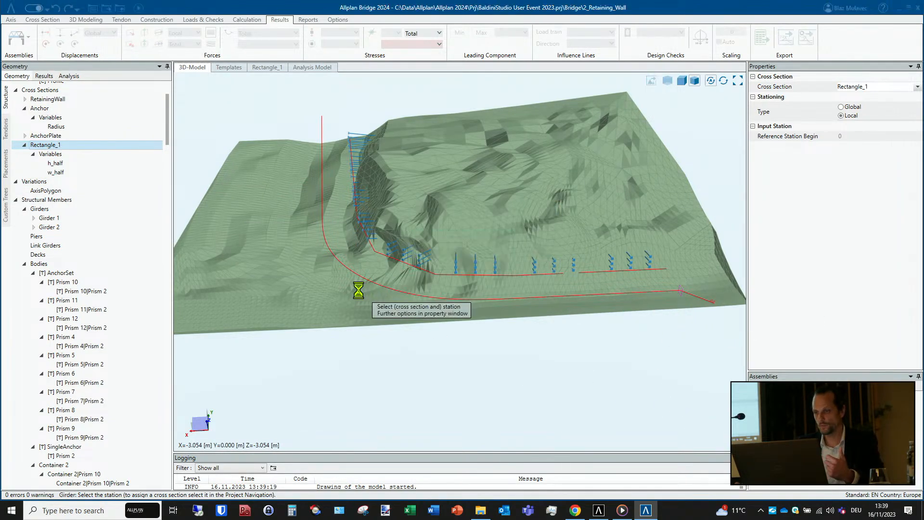
pyautogui.click(265, 87)
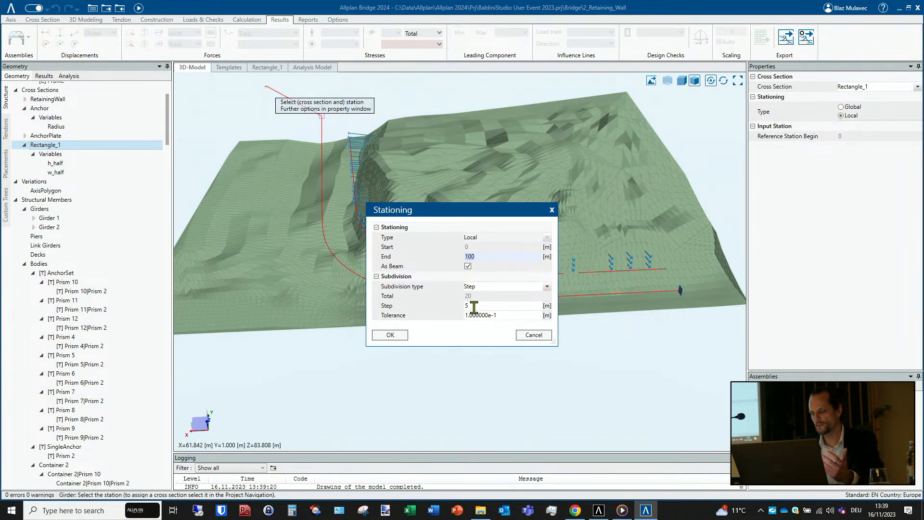
pyautogui.click(382, 333)
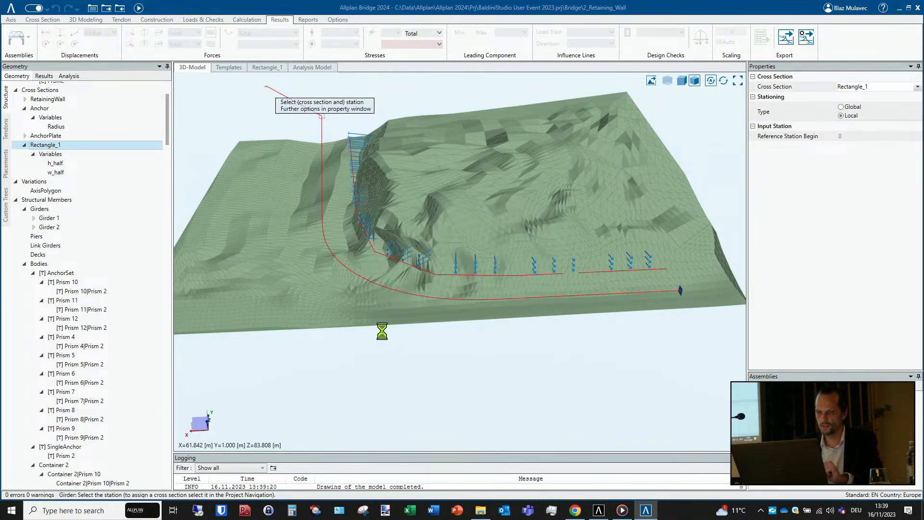
pyautogui.press('Escape')
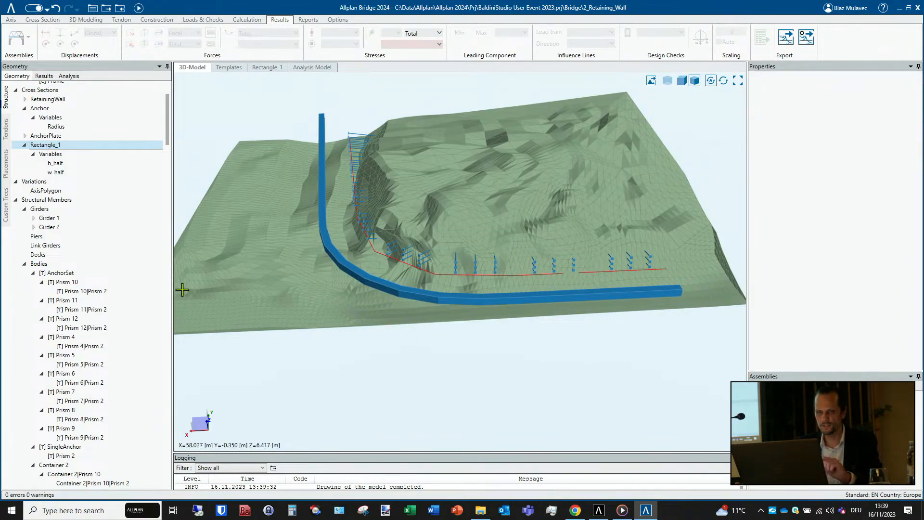
# - Open the variation table of Girder 2
pyautogui.click(33, 227)
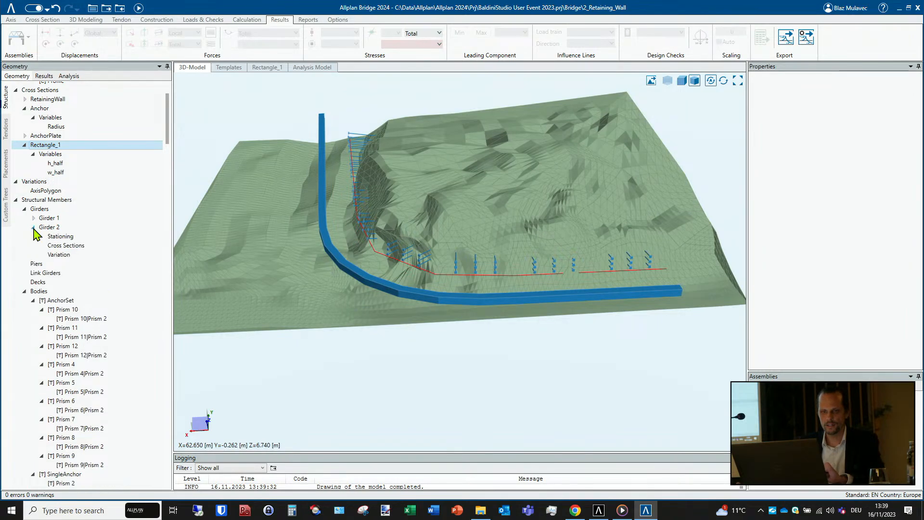
pyautogui.click(54, 255)
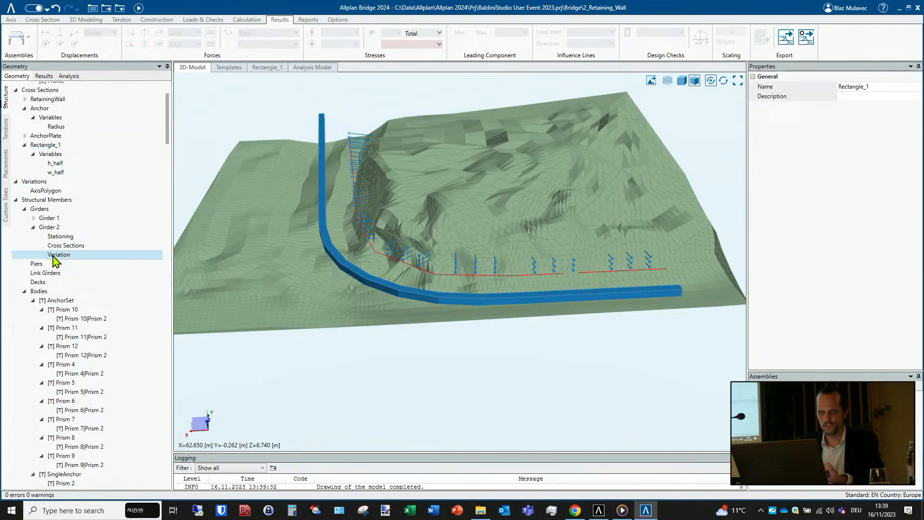
pyautogui.doubleClick(53, 255)
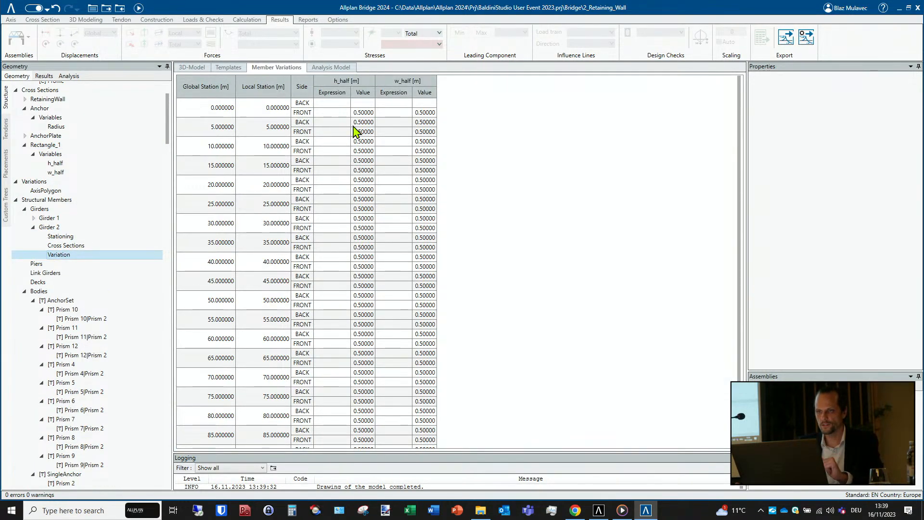
# - Enter a cdh2profile_ expression referencing Profile 1 for h_half at the front side of station 0
pyautogui.click(329, 112)
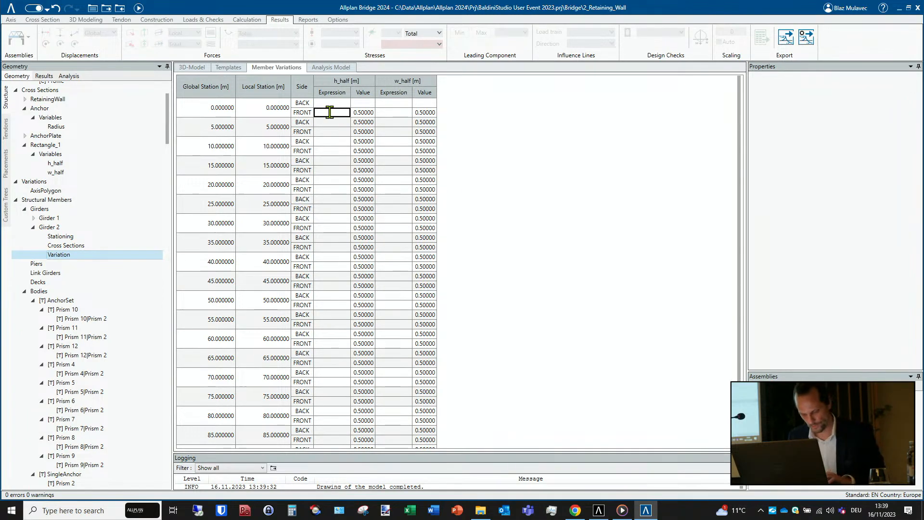
pyautogui.write('cd')
pyautogui.press('BackSpace')
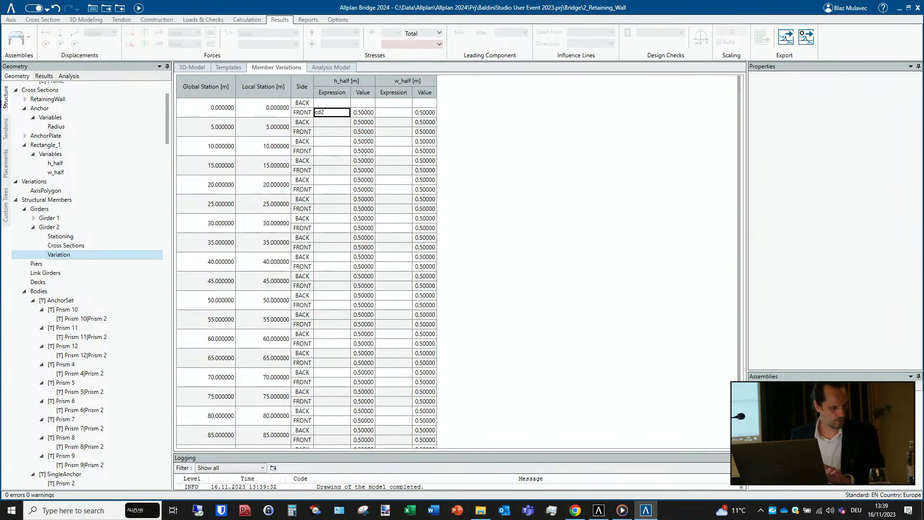
pyautogui.write('h2')
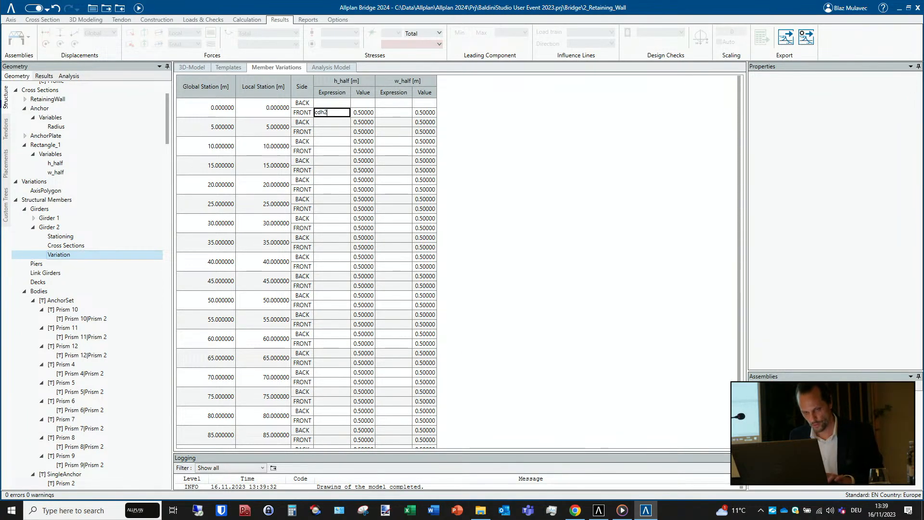
pyautogui.write('p')
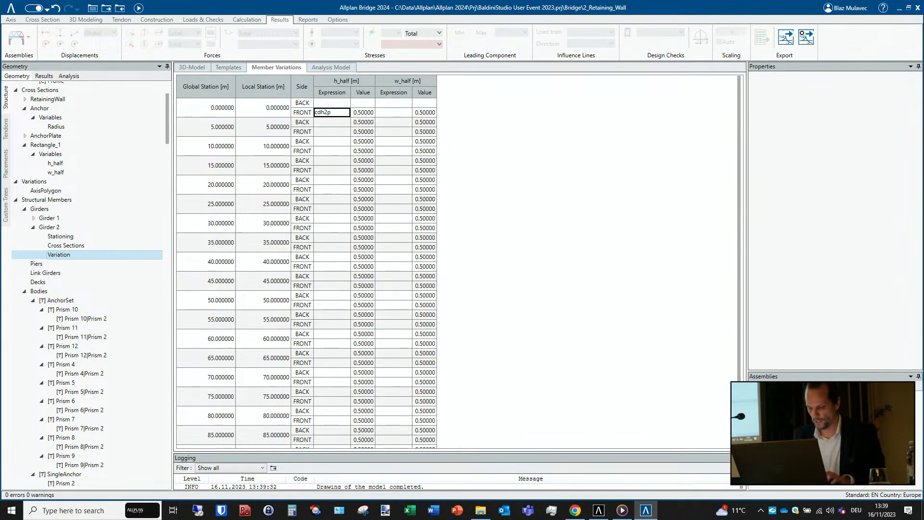
pyautogui.write('rofile_')
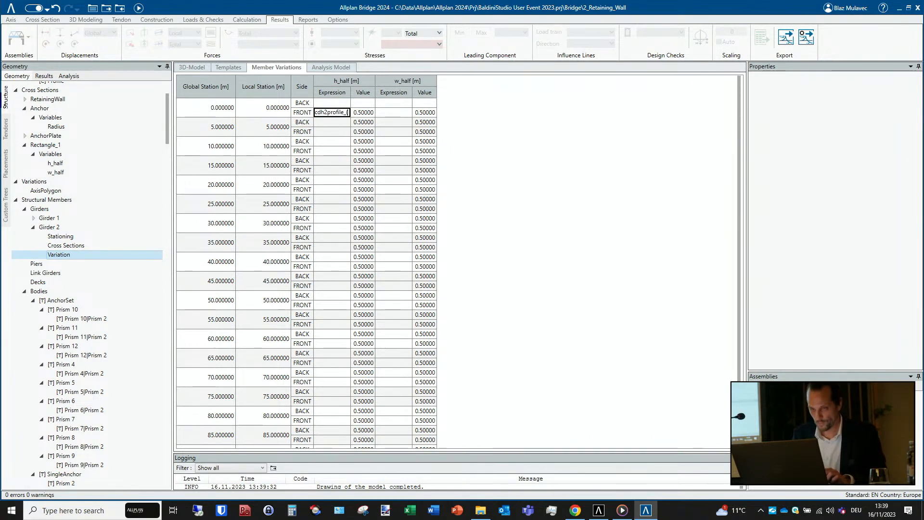
pyautogui.write('(')
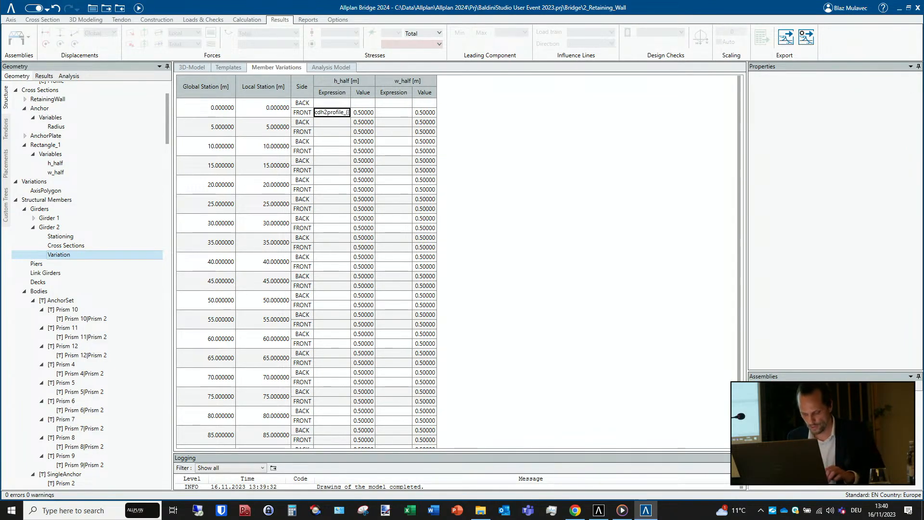
pyautogui.scroll(4, 84, 206)
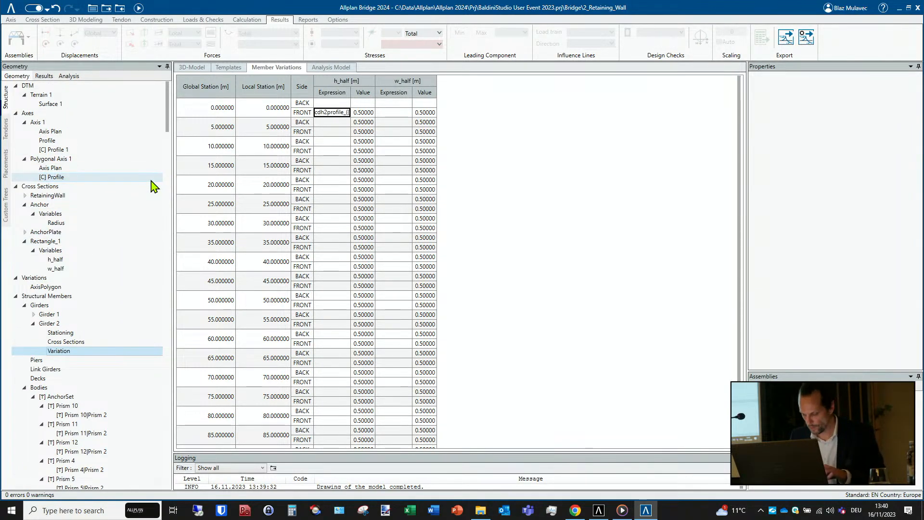
pyautogui.write('(Profile 1')
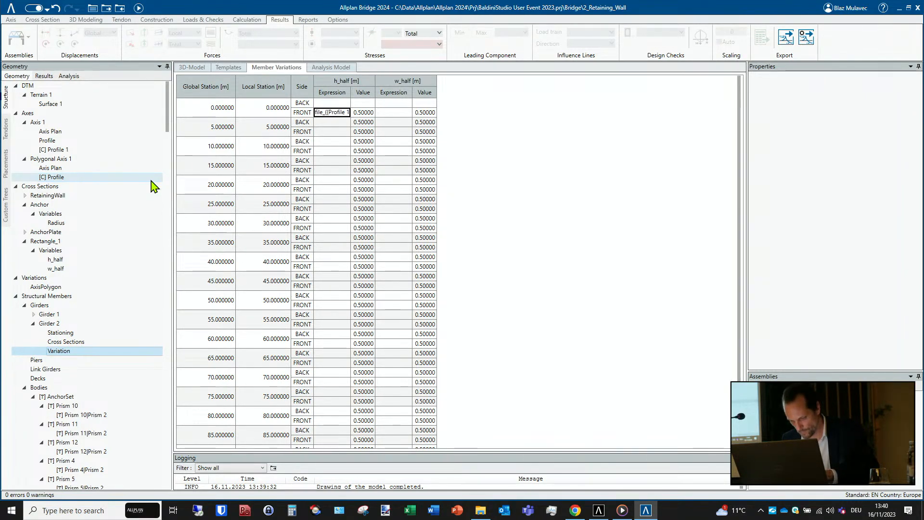
pyautogui.write(')')
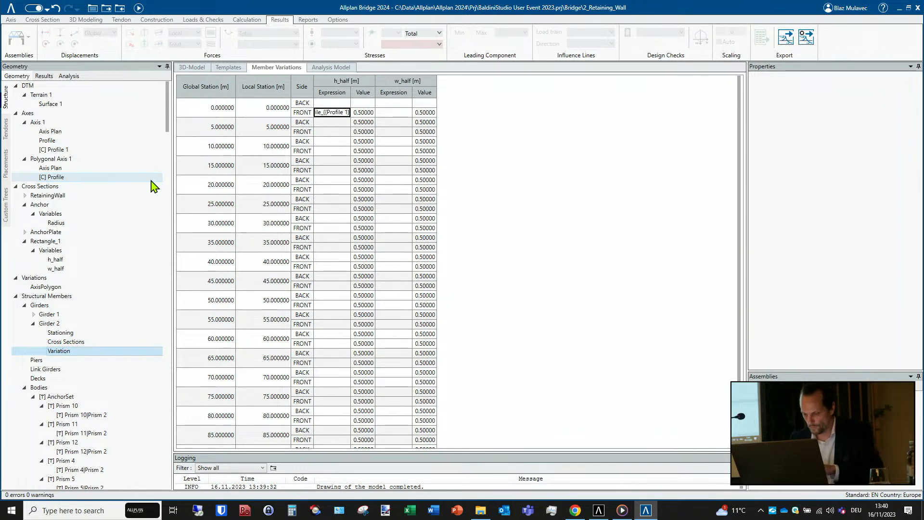
pyautogui.write(')')
pyautogui.press('Return')
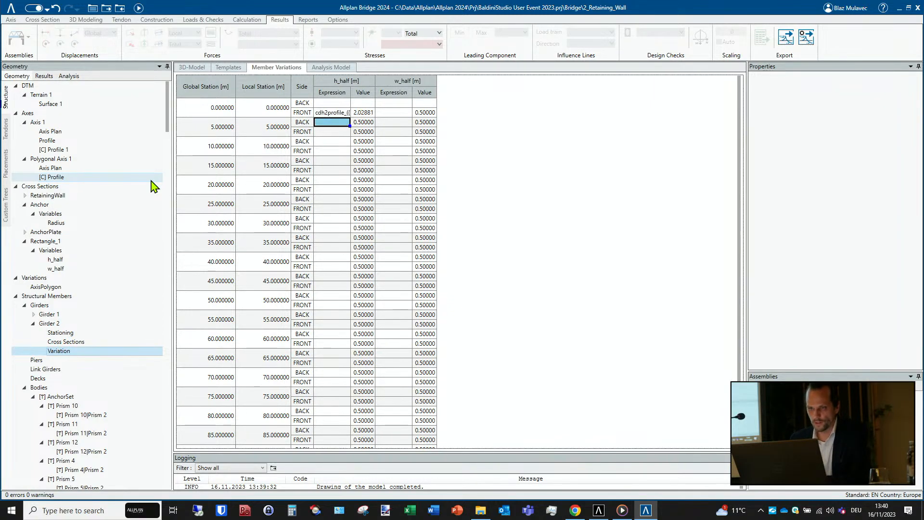
# - Apply the h_half expression to all subsequent stations of Girder 2 and recalculate the model
pyautogui.rightClick(337, 114)
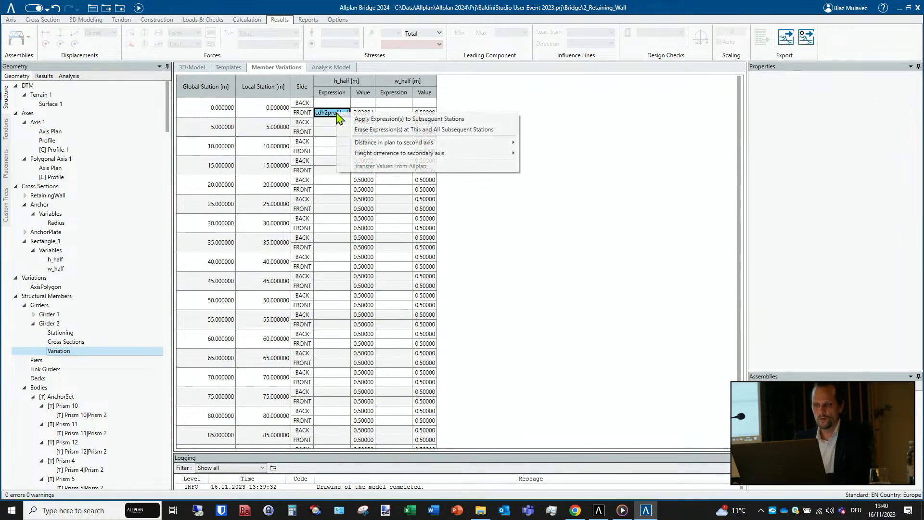
pyautogui.click(368, 121)
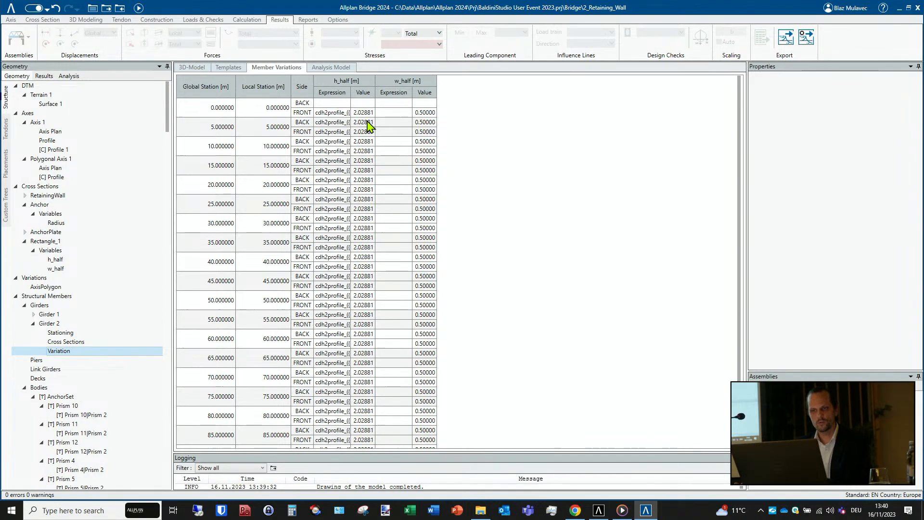
pyautogui.click(138, 8)
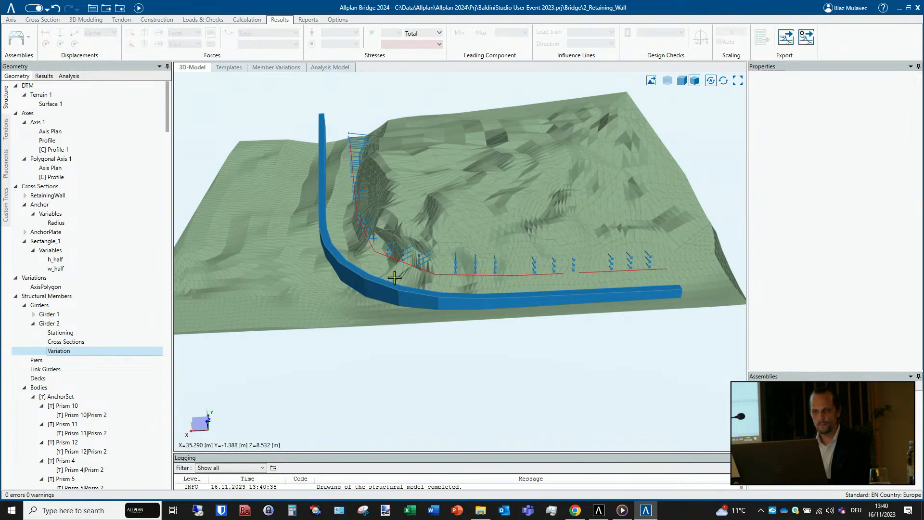
# - Turn off the display of the terrain's areas in the 3D model, keeping only its mesh
pyautogui.moveTo(394, 278); pyautogui.dragTo(624, 149)
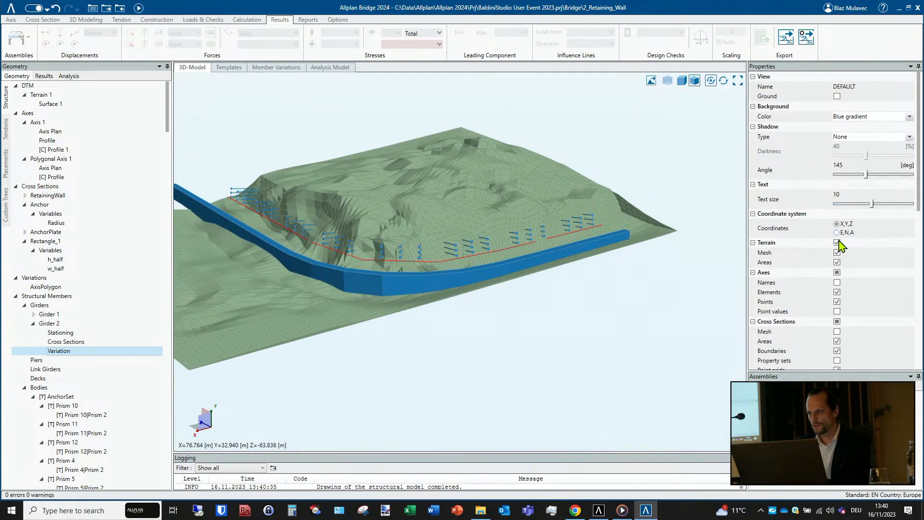
pyautogui.click(837, 262)
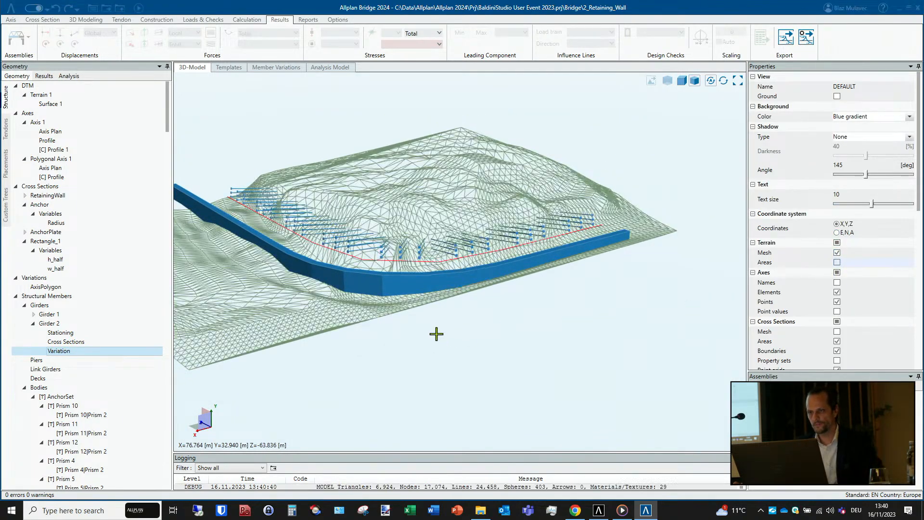
# - Examine from several sides how the underside of Girder 2 follows the terrain mesh along Axis 1
pyautogui.moveTo(448, 314); pyautogui.dragTo(333, 272)
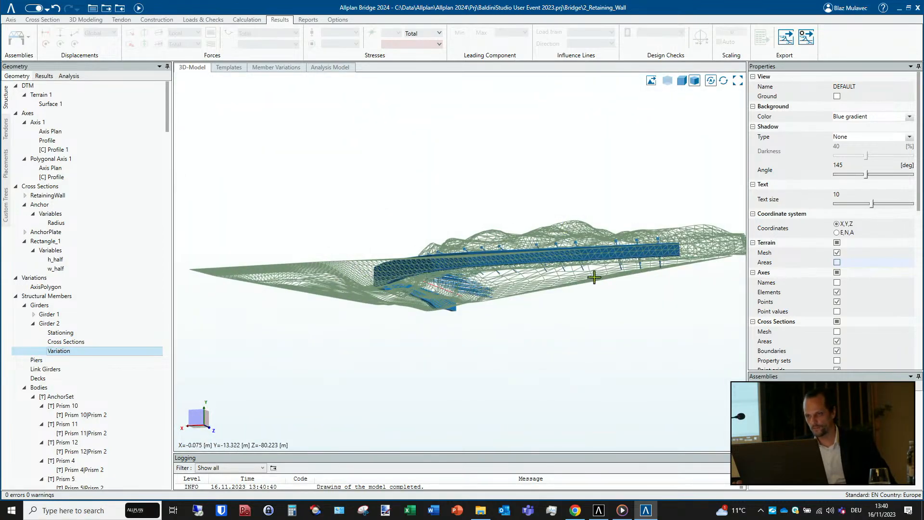
pyautogui.scroll(5, 595, 277)
pyautogui.moveTo(605, 252); pyautogui.dragTo(510, 245)
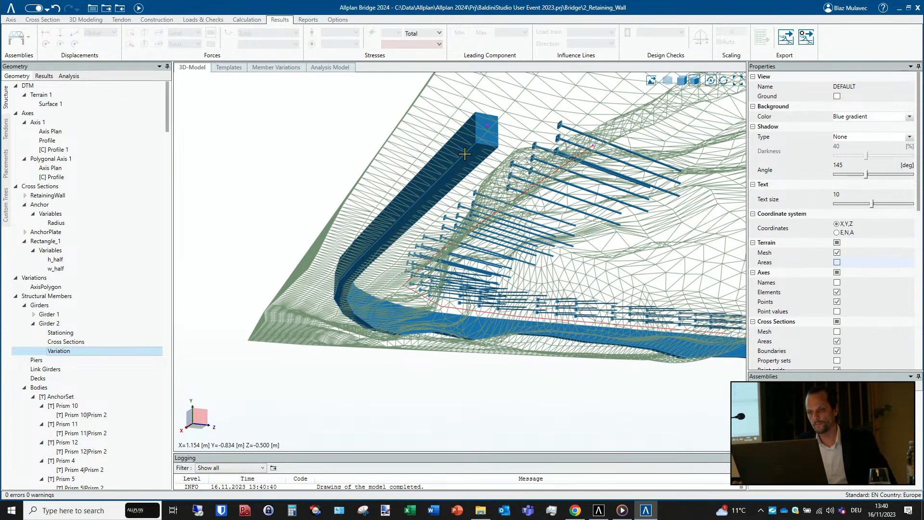
pyautogui.moveTo(424, 202); pyautogui.dragTo(530, 254)
pyautogui.moveTo(353, 248); pyautogui.dragTo(621, 262, button='middle')
pyautogui.scroll(-2, 621, 262)
pyautogui.moveTo(352, 279); pyautogui.dragTo(464, 277)
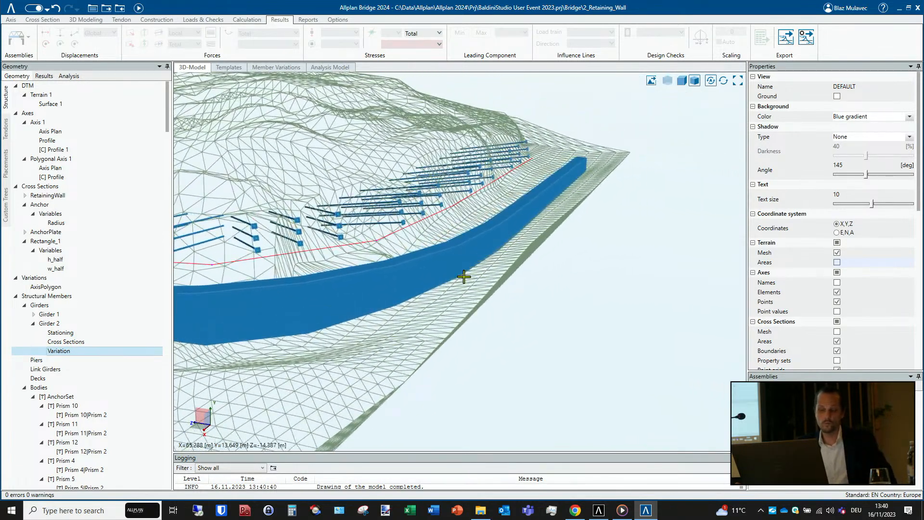
pyautogui.scroll(-2, 463, 276)
pyautogui.moveTo(440, 289); pyautogui.dragTo(550, 261, button='middle')
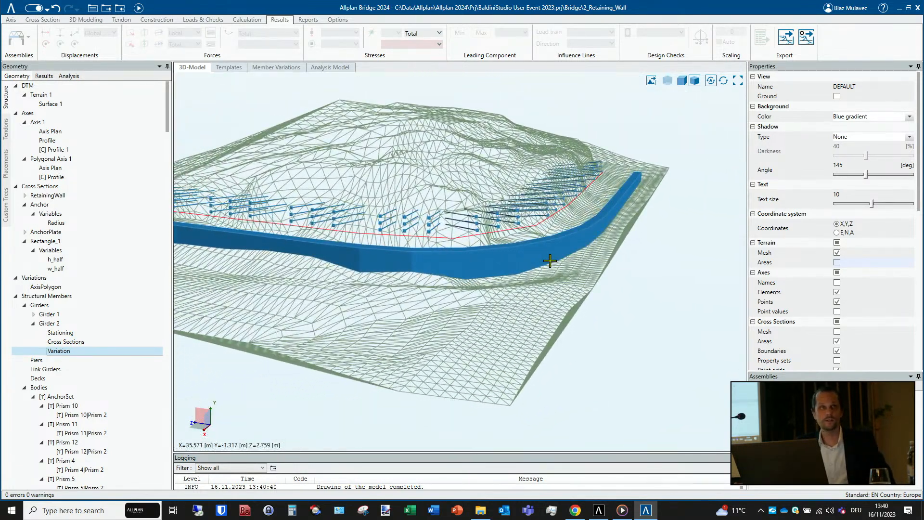
pyautogui.moveTo(542, 274); pyautogui.dragTo(426, 295)
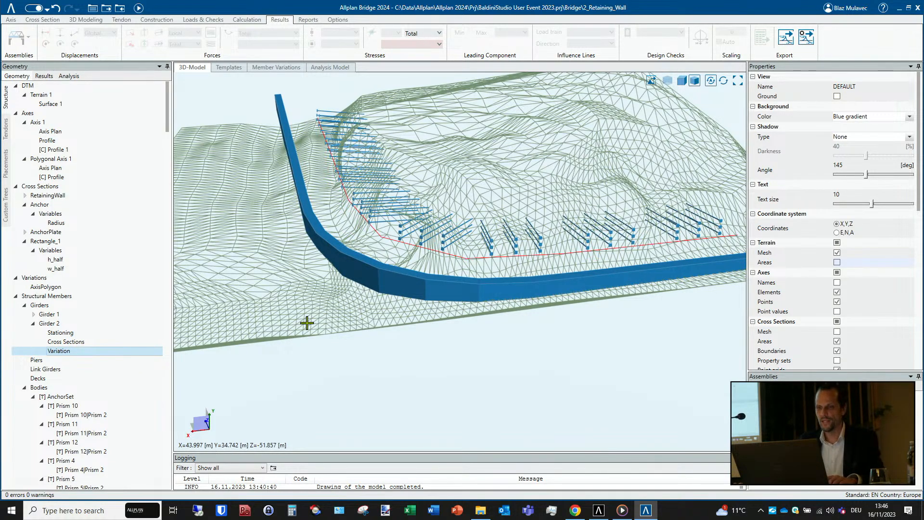
# - Show all hidden objects again in the 3D model, including the retaining wall
pyautogui.scroll(-3, 495, 384)
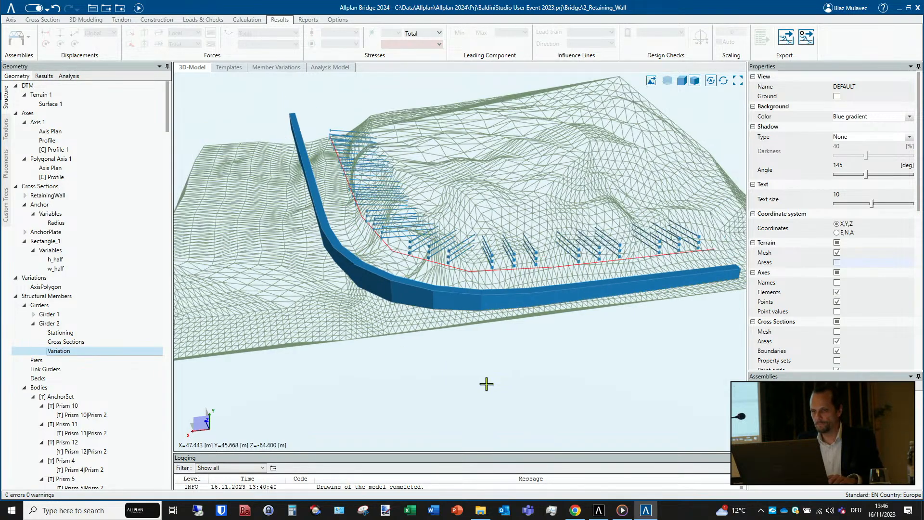
pyautogui.rightClick(654, 111)
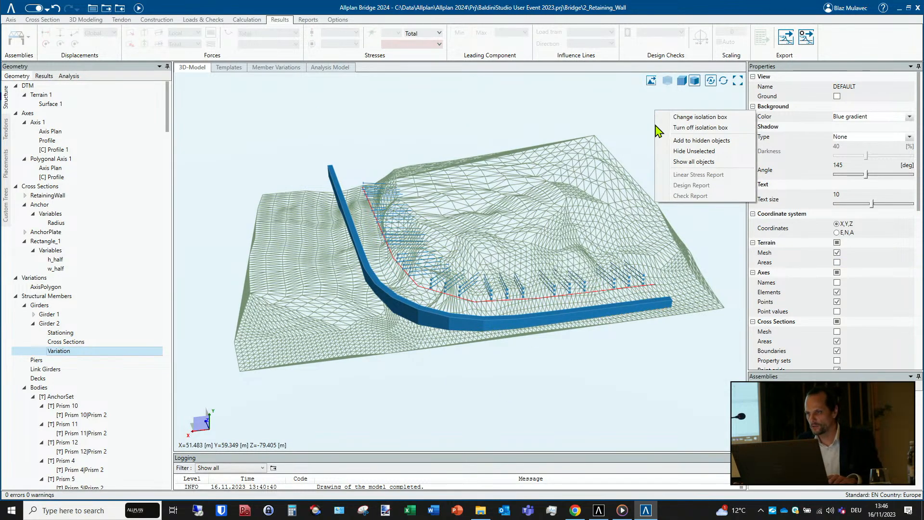
pyautogui.click(692, 163)
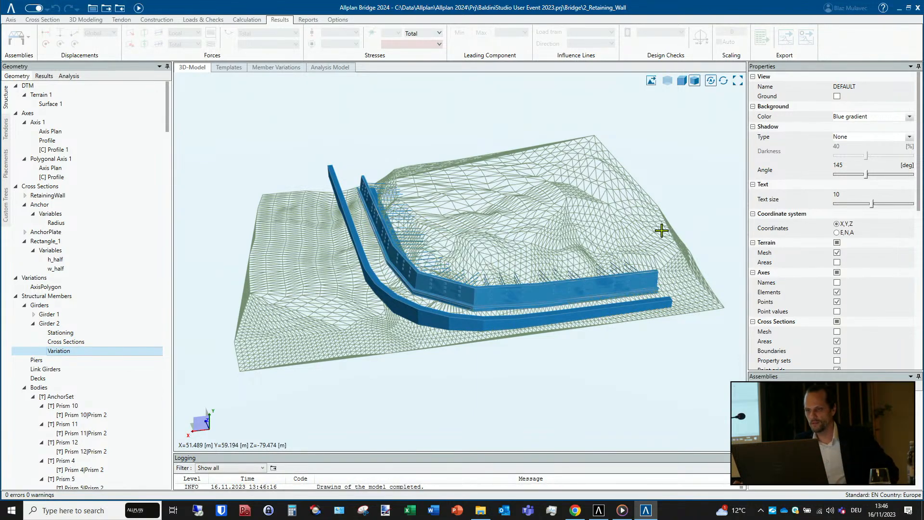
pyautogui.moveTo(609, 283); pyautogui.dragTo(544, 296, button='middle')
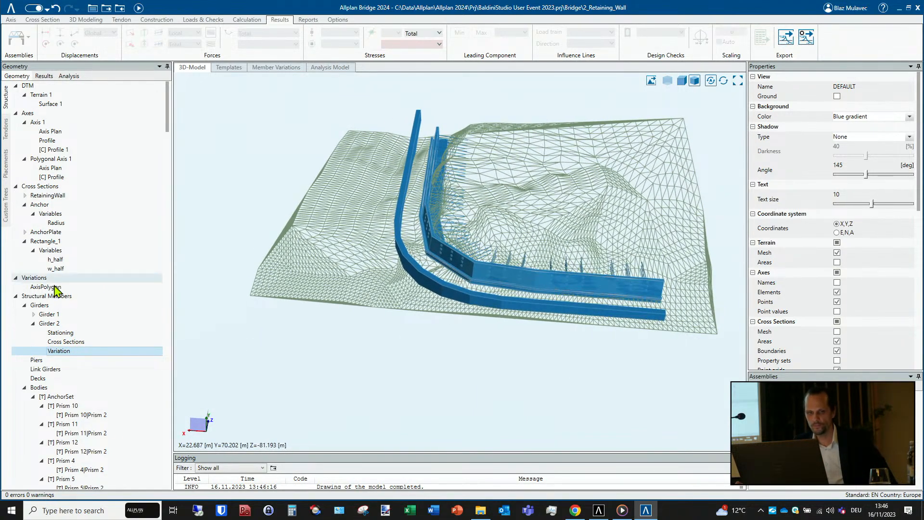
# - Open the RetainingWall cross section and examine its outline and container reference points
pyautogui.click(63, 197)
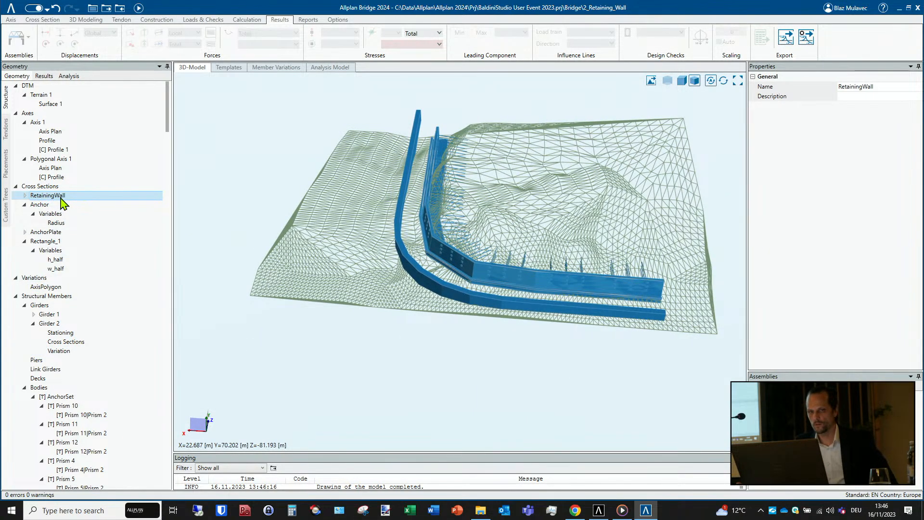
pyautogui.doubleClick(64, 198)
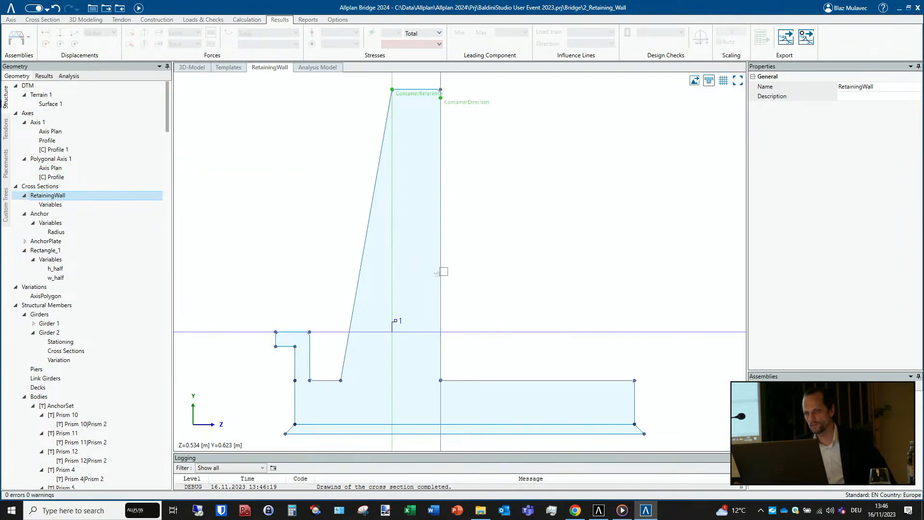
pyautogui.scroll(-2, 442, 267)
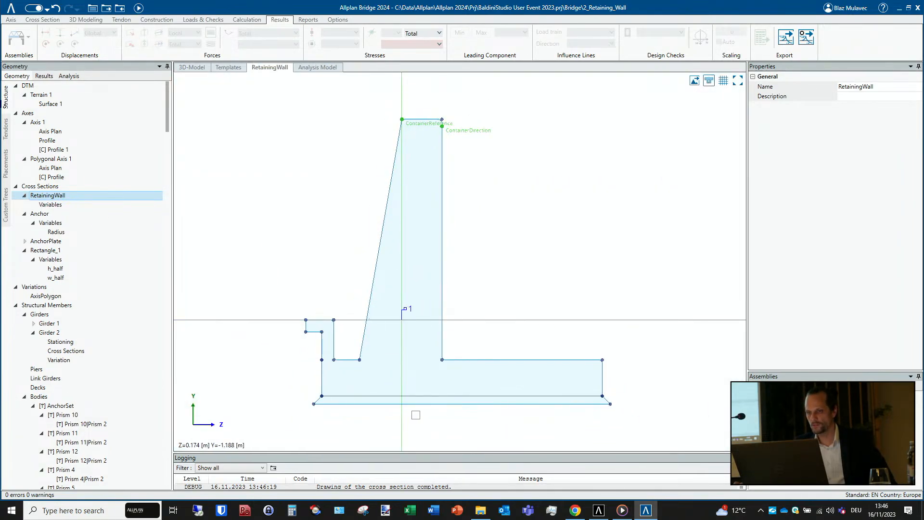
# - Return to the 3D model and select Girder 1 to examine the retaining wall beside the curved girder
pyautogui.click(191, 67)
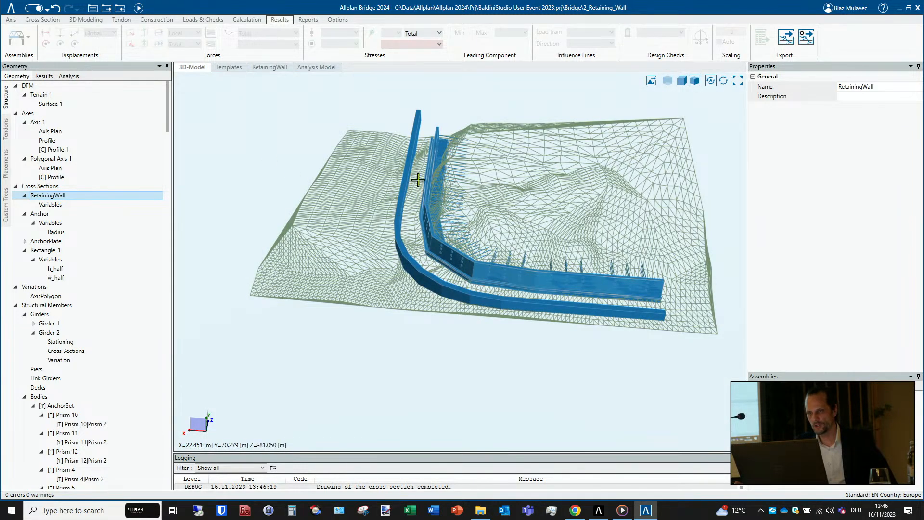
pyautogui.scroll(3, 464, 282)
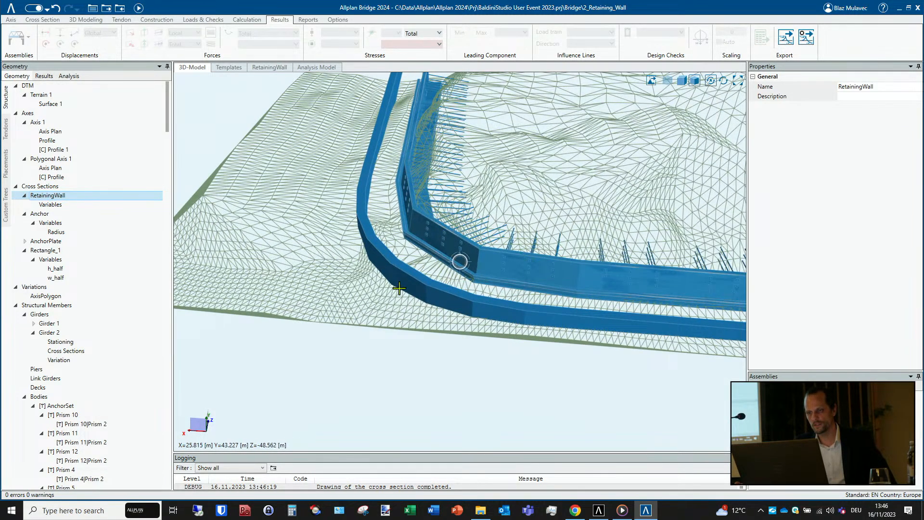
pyautogui.moveTo(465, 282); pyautogui.dragTo(219, 278, button='middle')
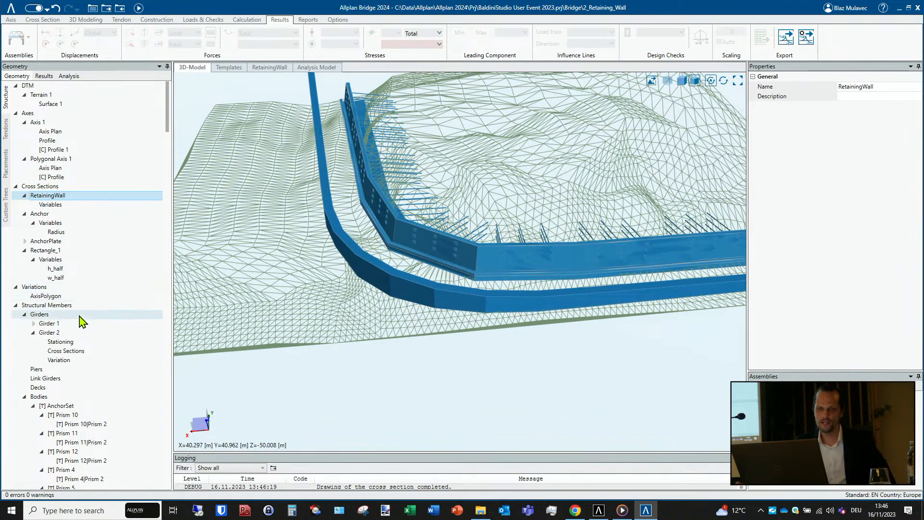
pyautogui.click(59, 324)
pyautogui.scroll(-2, 59, 328)
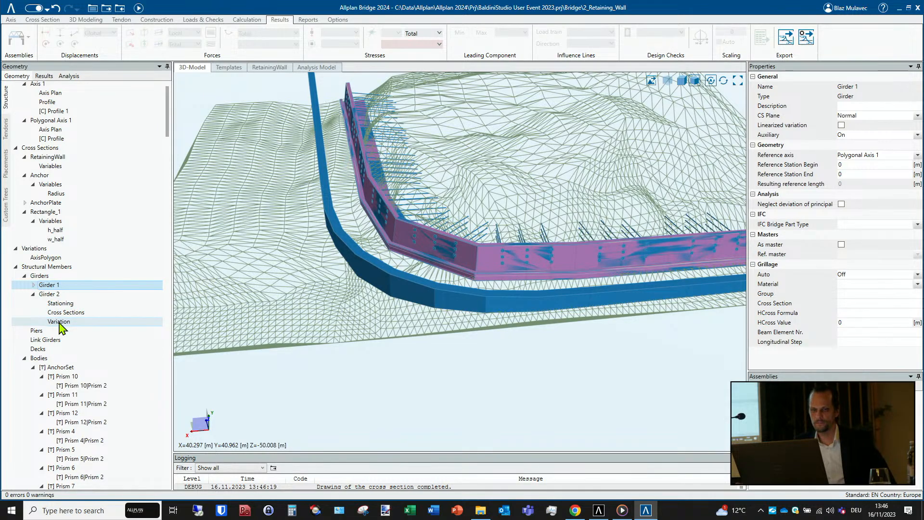
pyautogui.scroll(-5, 60, 327)
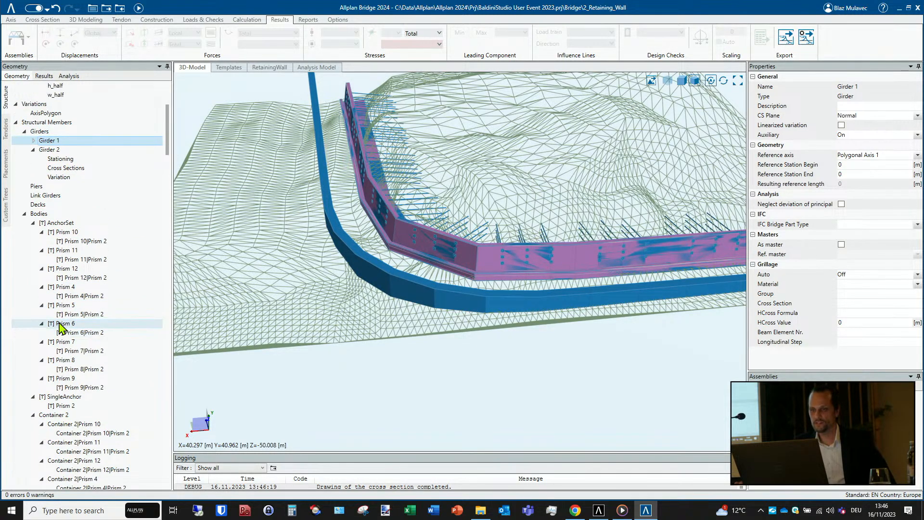
pyautogui.scroll(1, 59, 328)
pyautogui.scroll(-3, 473, 299)
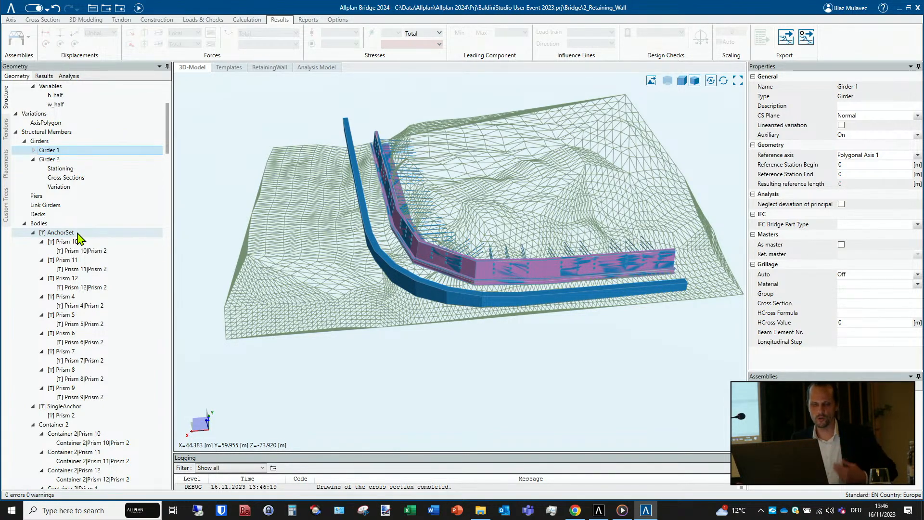
# - Open the SingleAnchor template body and examine the anchor with its plate
pyautogui.scroll(-1, 79, 237)
pyautogui.scroll(-1, 80, 237)
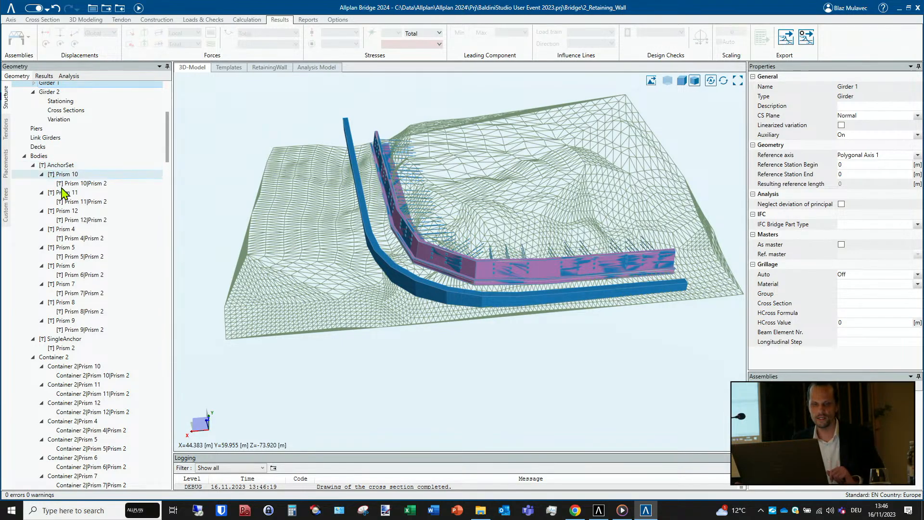
pyautogui.scroll(-1, 68, 203)
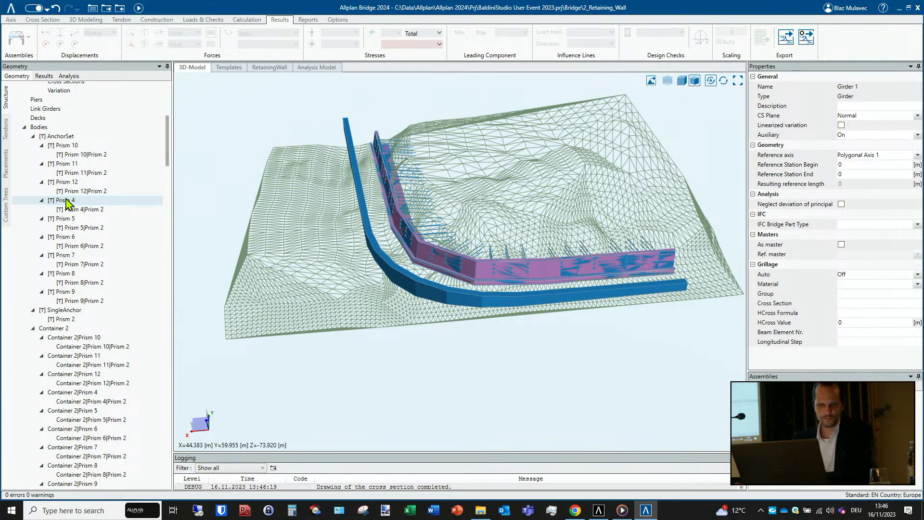
pyautogui.scroll(-3, 72, 203)
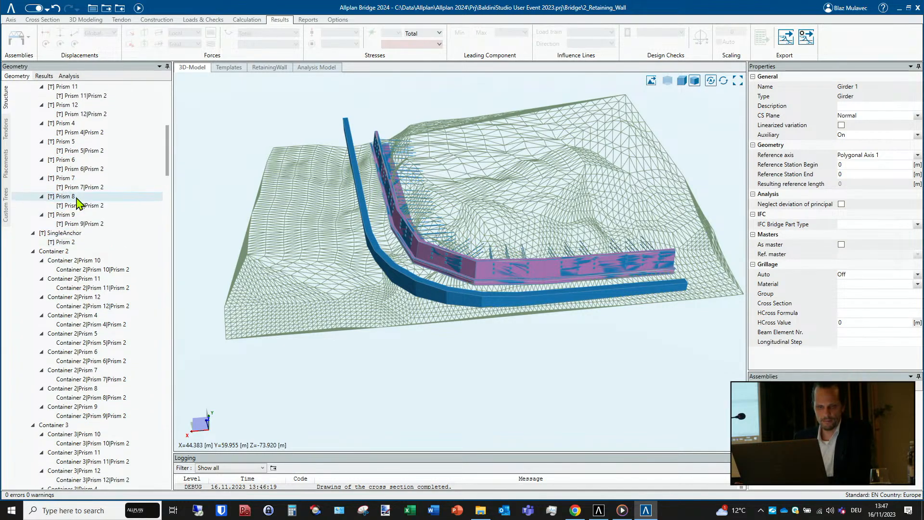
pyautogui.click(72, 235)
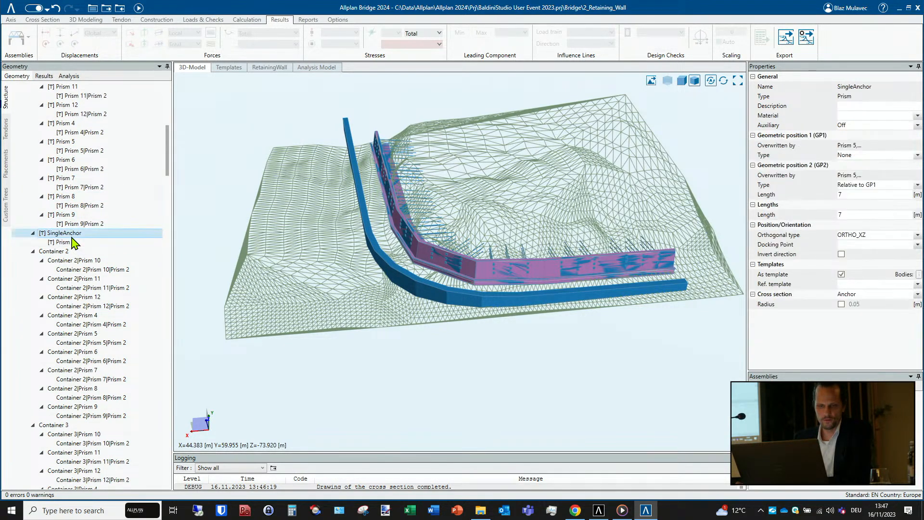
pyautogui.doubleClick(72, 236)
pyautogui.scroll(3, 437, 306)
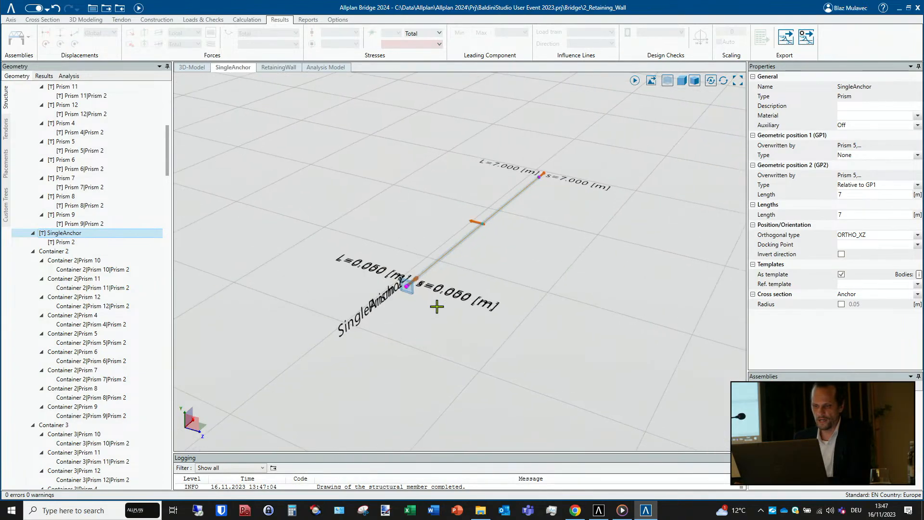
pyautogui.scroll(2, 438, 307)
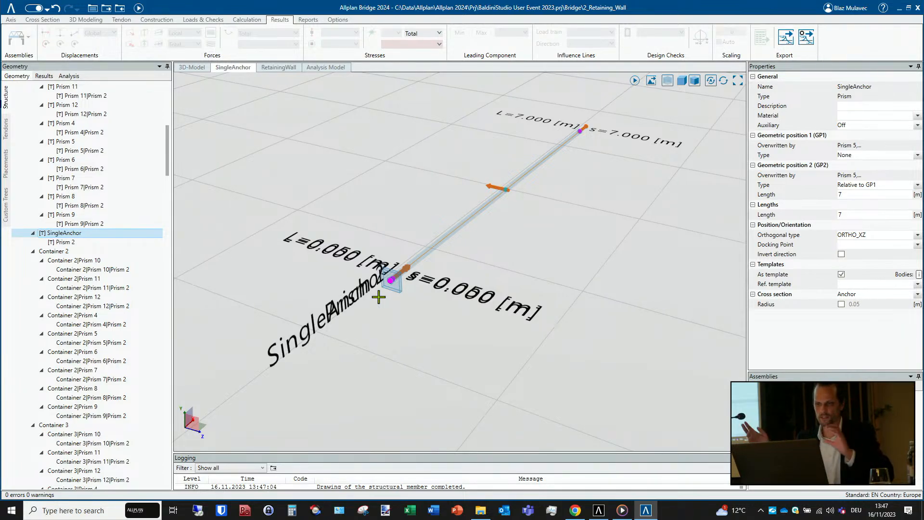
# - Open the AnchorSet container template and examine how its anchor prisms are arranged
pyautogui.scroll(1, 77, 233)
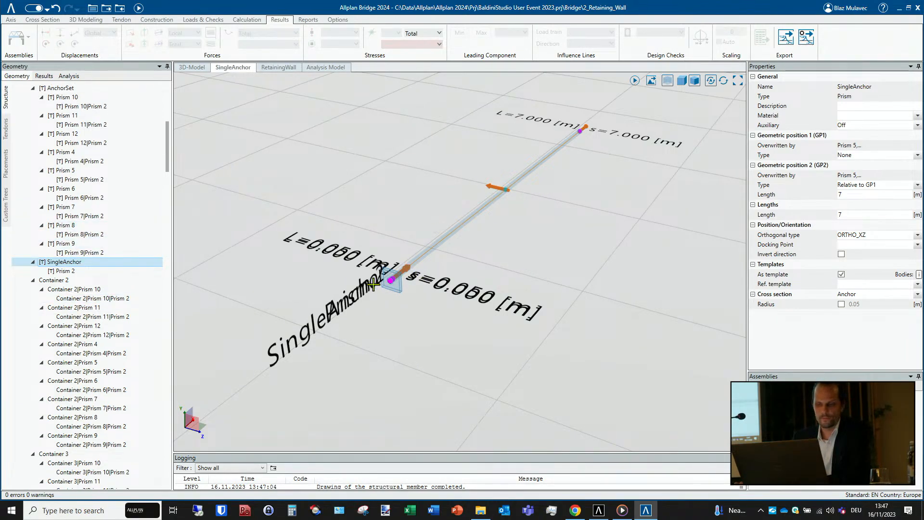
pyautogui.scroll(2, 80, 278)
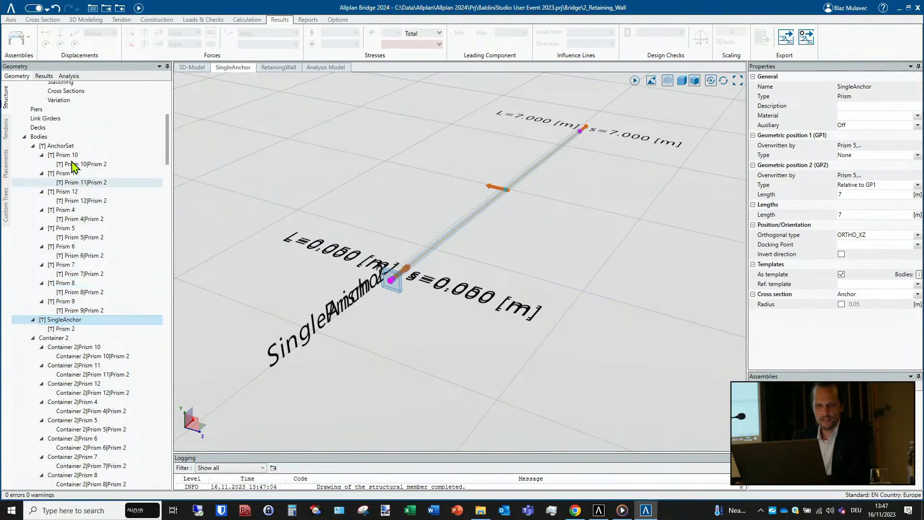
pyautogui.click(68, 146)
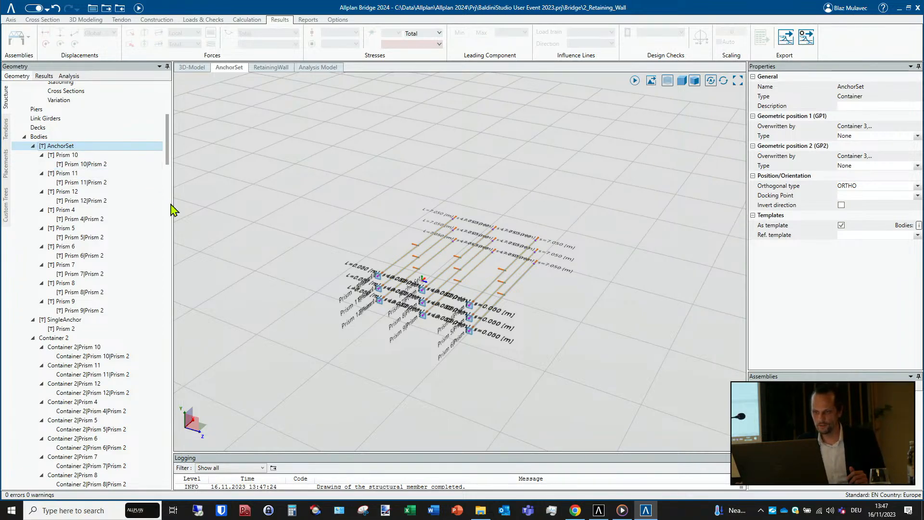
pyautogui.scroll(4, 423, 277)
pyautogui.scroll(1, 434, 279)
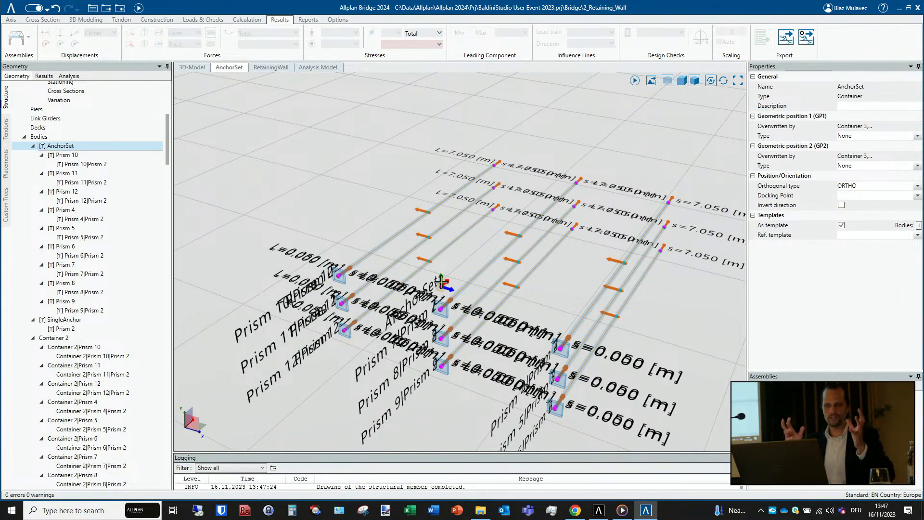
pyautogui.scroll(-2, 450, 277)
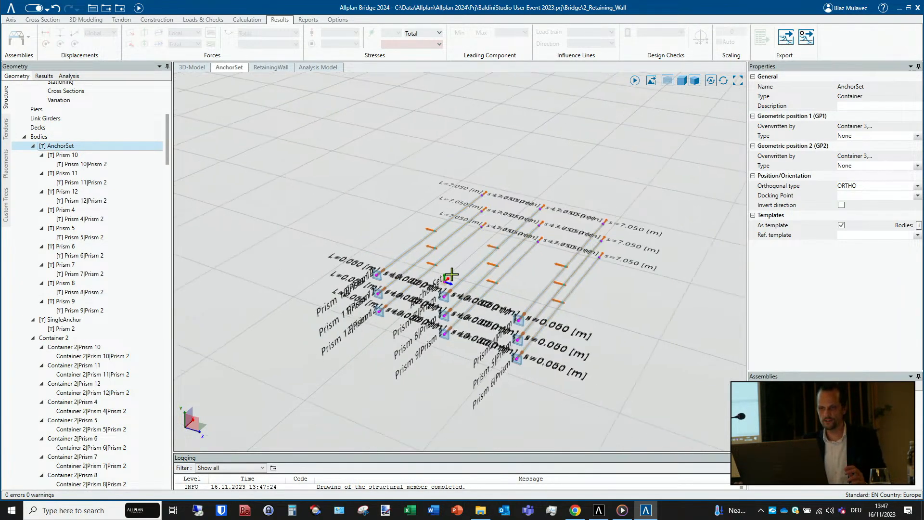
pyautogui.scroll(-4, 450, 277)
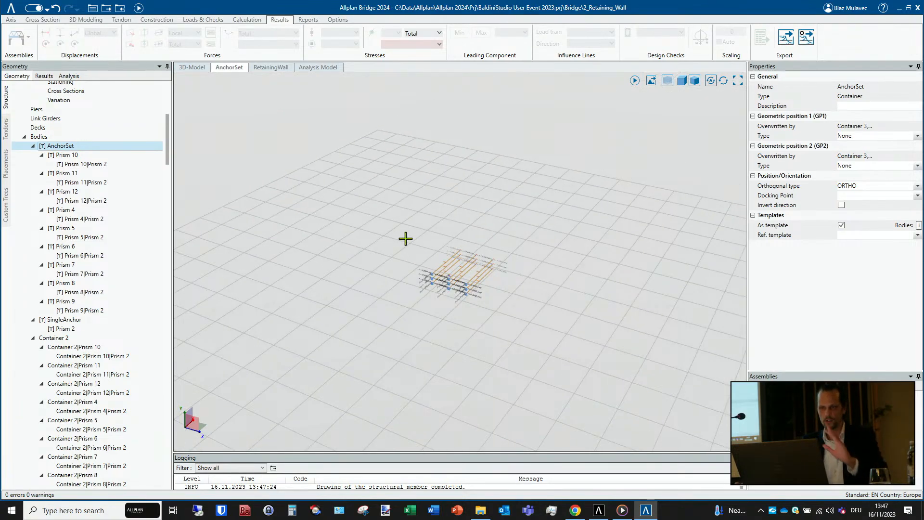
pyautogui.scroll(5, 452, 255)
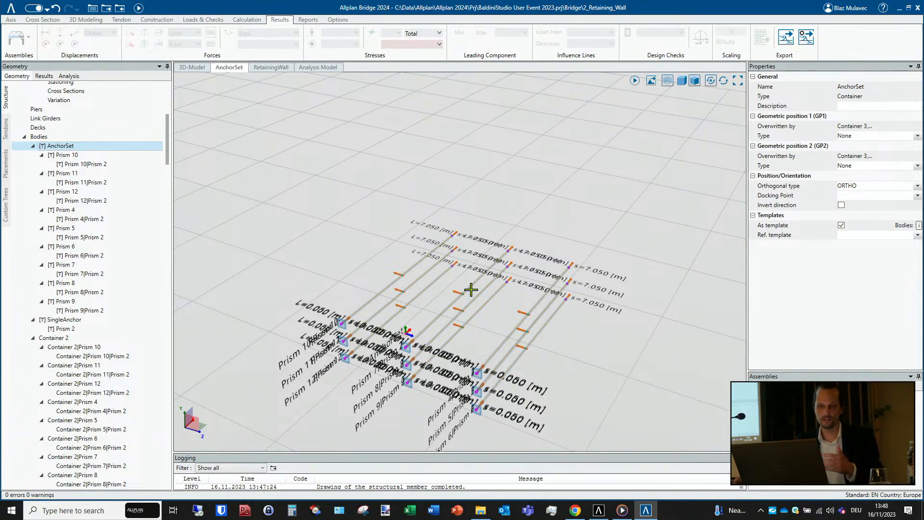
pyautogui.scroll(-3, 470, 289)
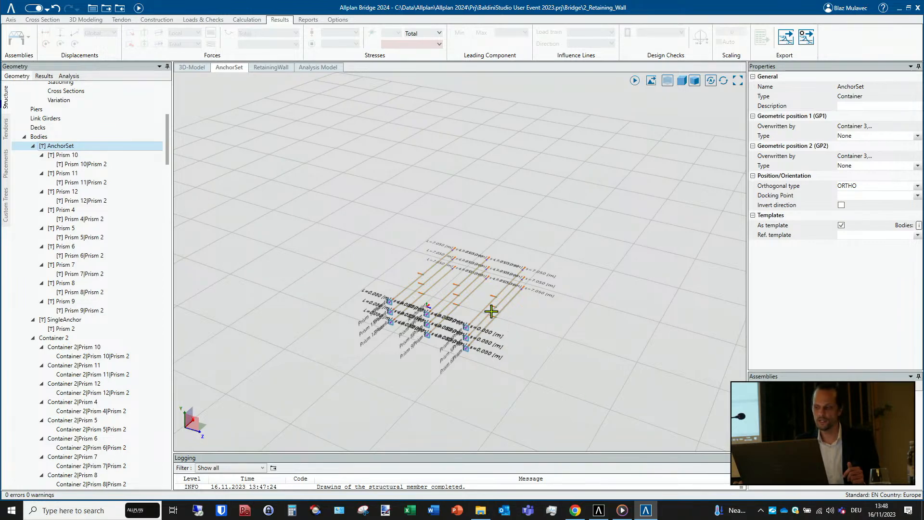
# - Return to the 3D model and select Girder 1 to review the anchor sets placed along the wall
pyautogui.click(193, 68)
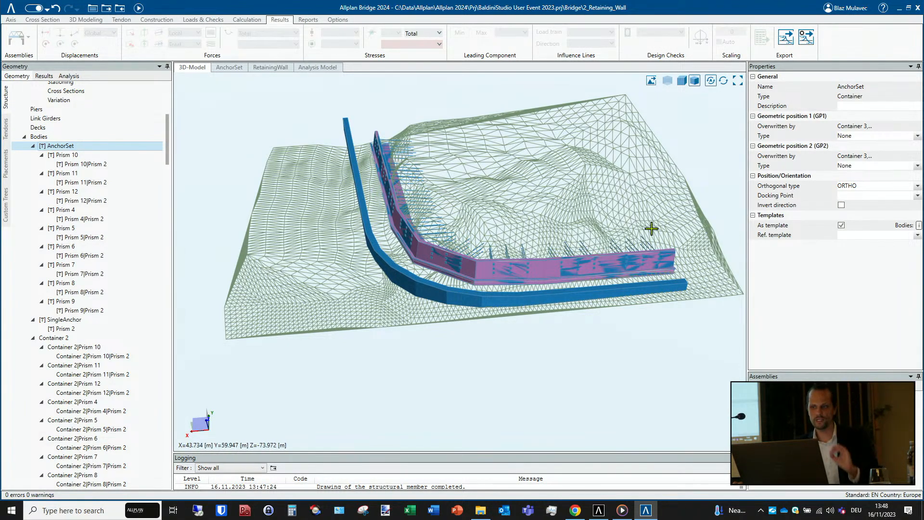
pyautogui.scroll(2, 652, 230)
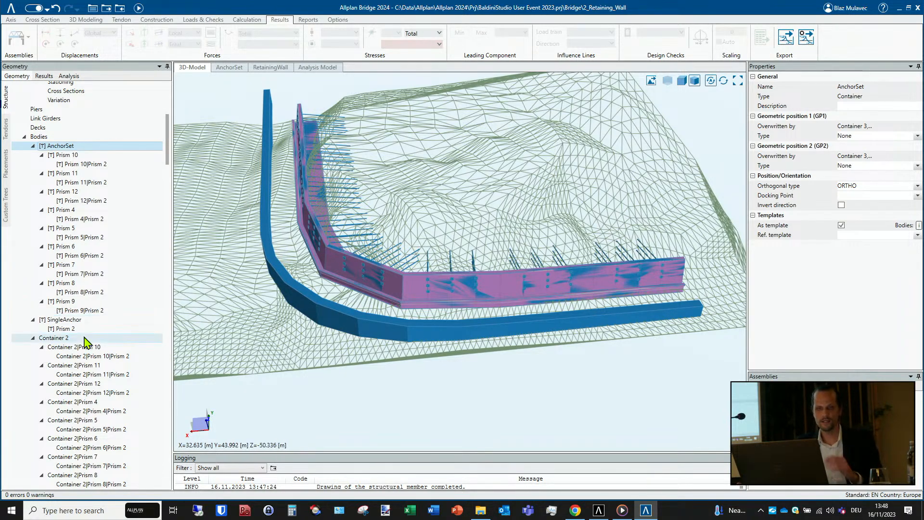
pyautogui.scroll(-4, 85, 343)
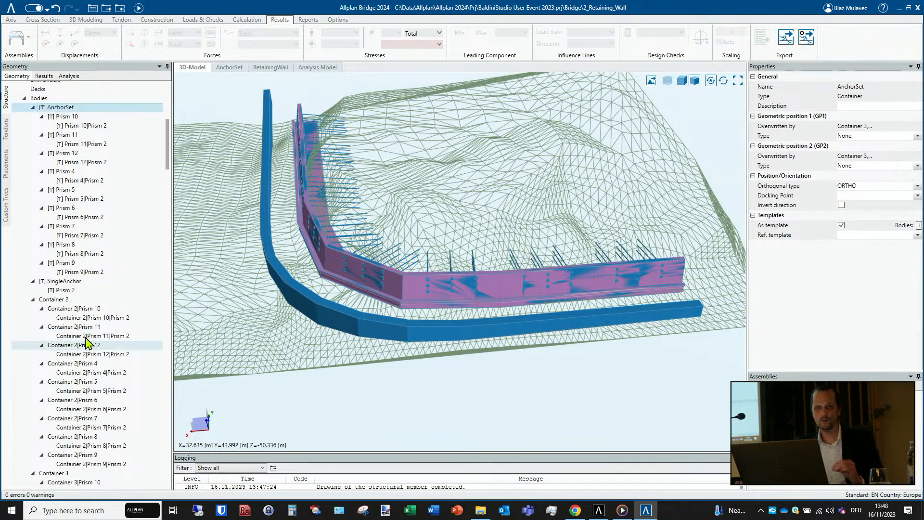
pyautogui.scroll(5, 85, 343)
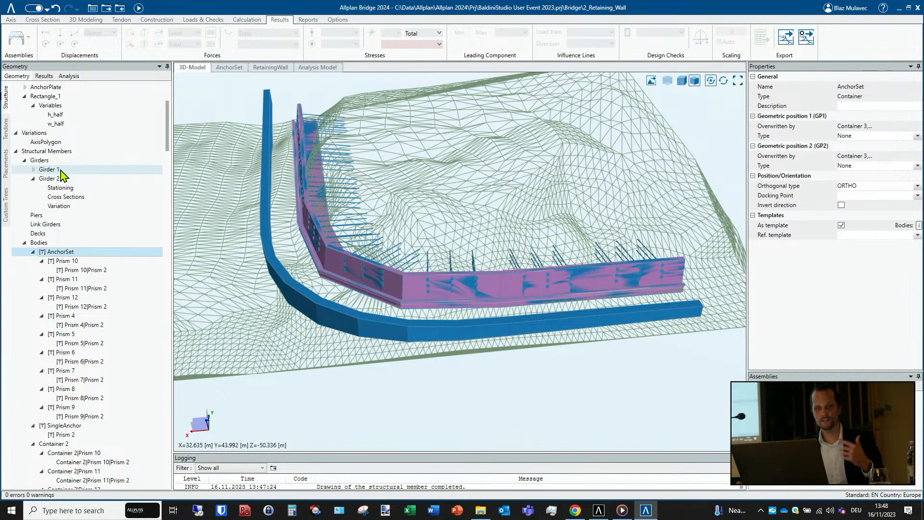
pyautogui.click(61, 171)
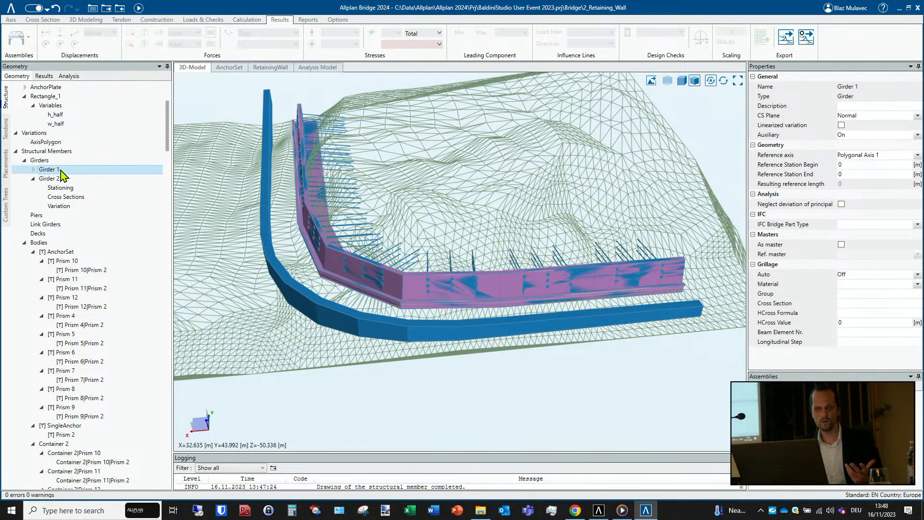
# - Look through the container bodies in the structure tree and select RetainingWall Extraction Body 1 to examine the wall with its anchors
pyautogui.scroll(-13, 62, 174)
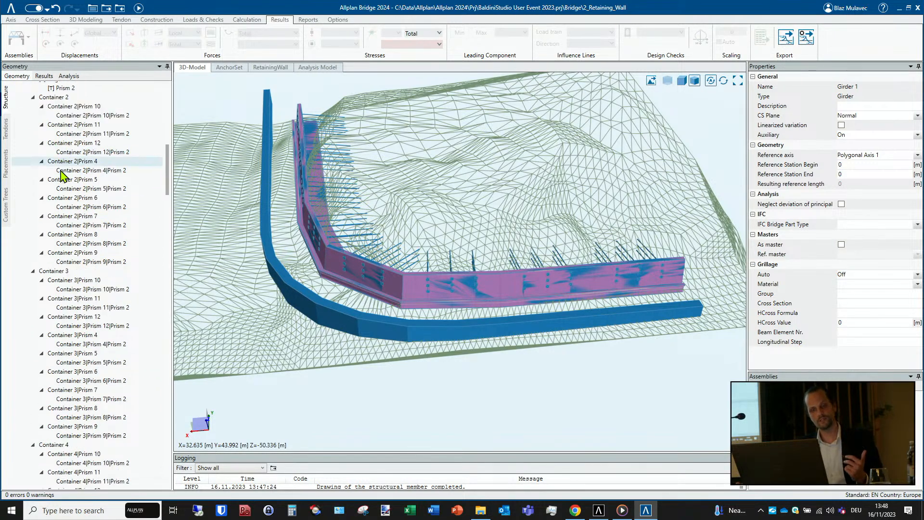
pyautogui.scroll(-7, 61, 174)
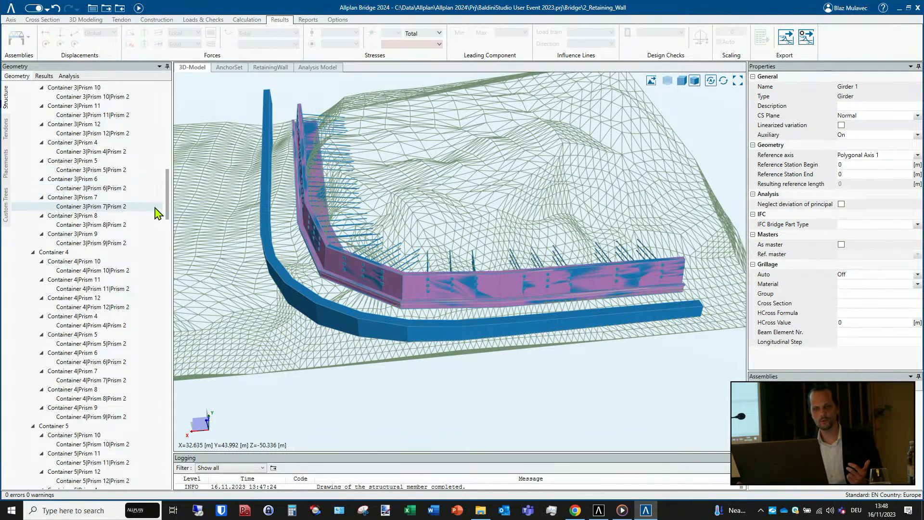
pyautogui.moveTo(168, 202); pyautogui.dragTo(173, 344)
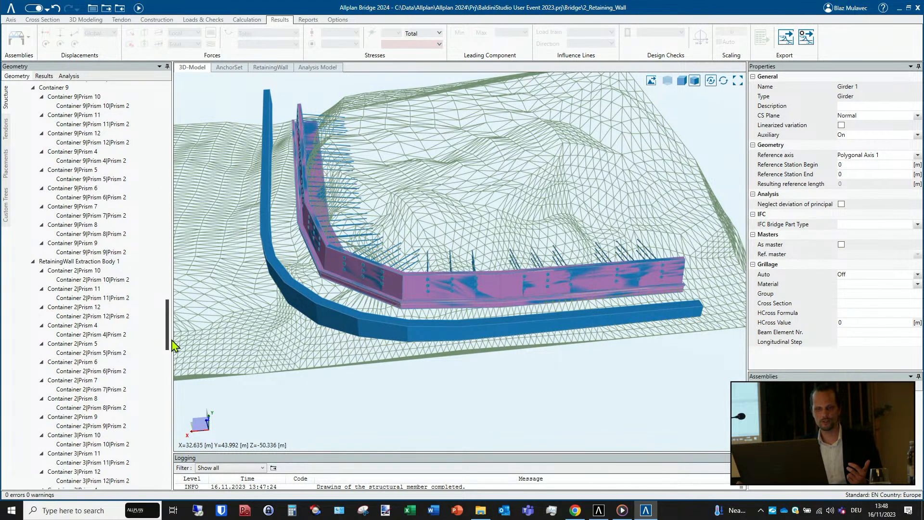
pyautogui.click(115, 264)
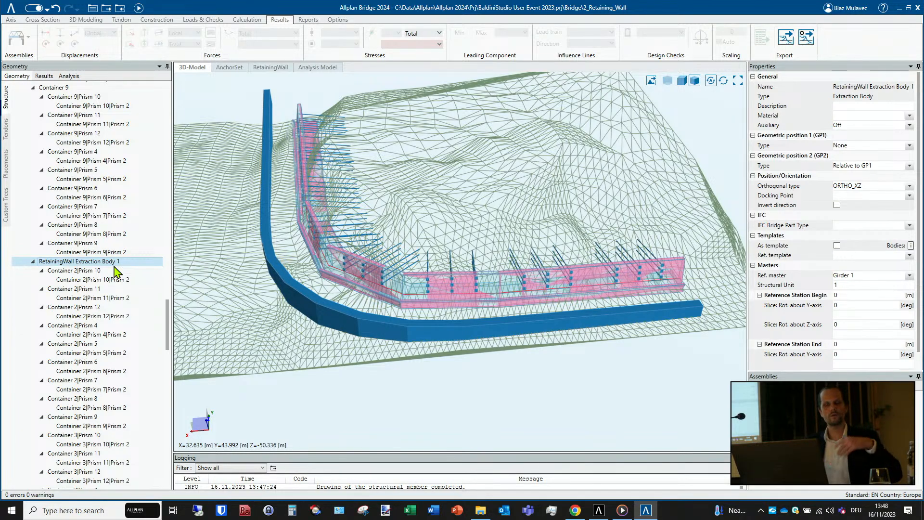
# - Open the axis plan of Axis 1
pyautogui.scroll(10, 116, 269)
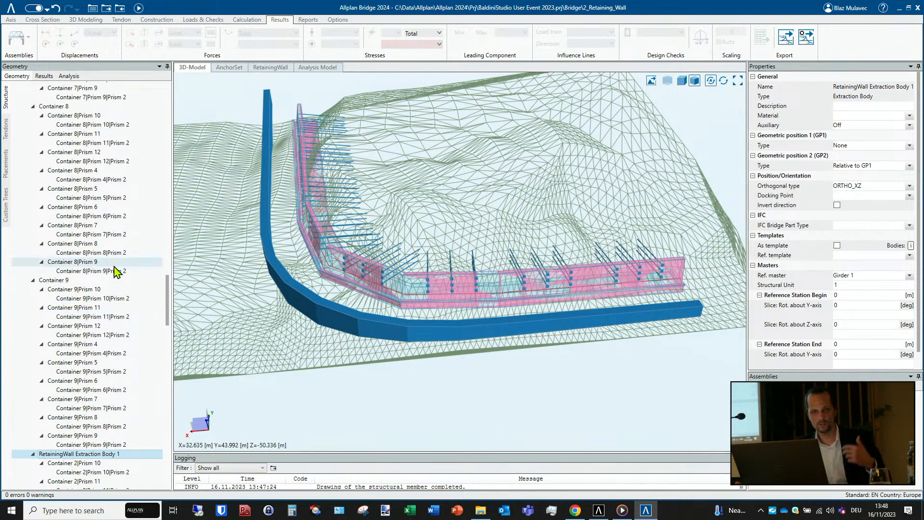
pyautogui.scroll(9, 116, 224)
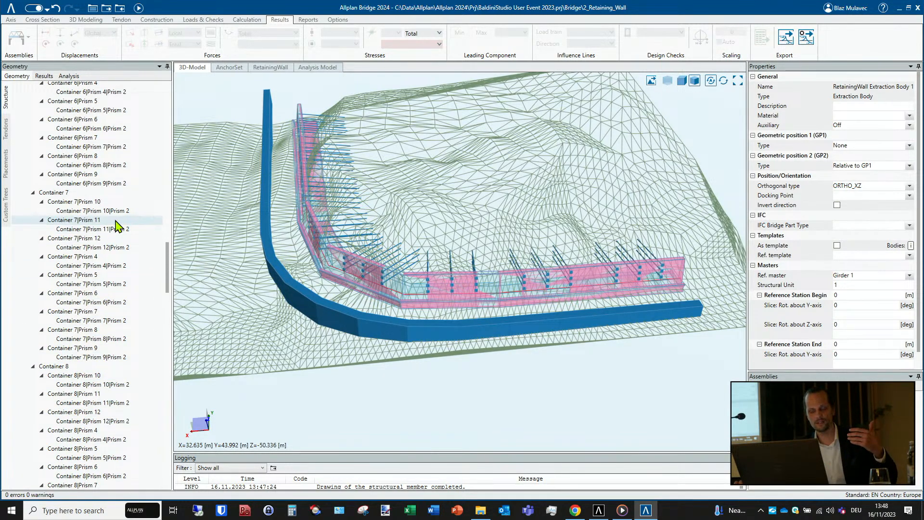
pyautogui.scroll(6, 116, 225)
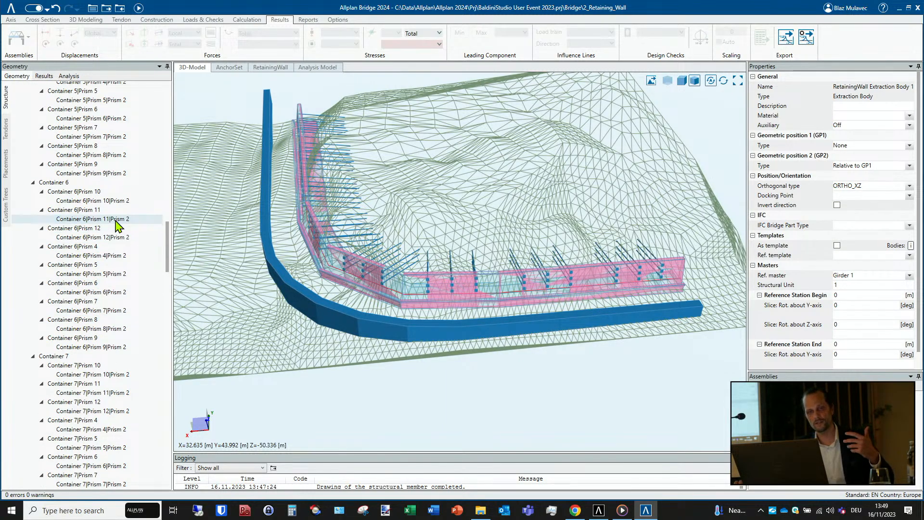
pyautogui.scroll(2, 116, 225)
pyautogui.scroll(6, 117, 225)
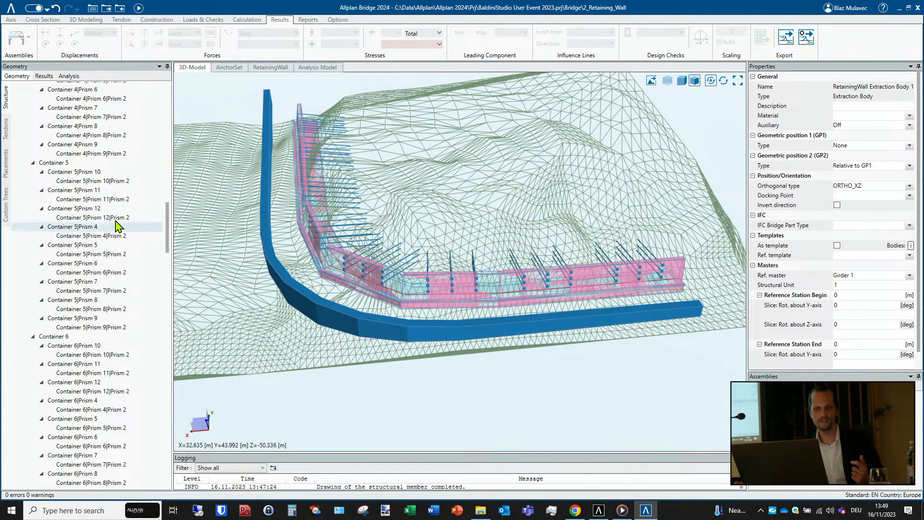
pyautogui.moveTo(167, 205); pyautogui.dragTo(167, 104)
pyautogui.doubleClick(53, 132)
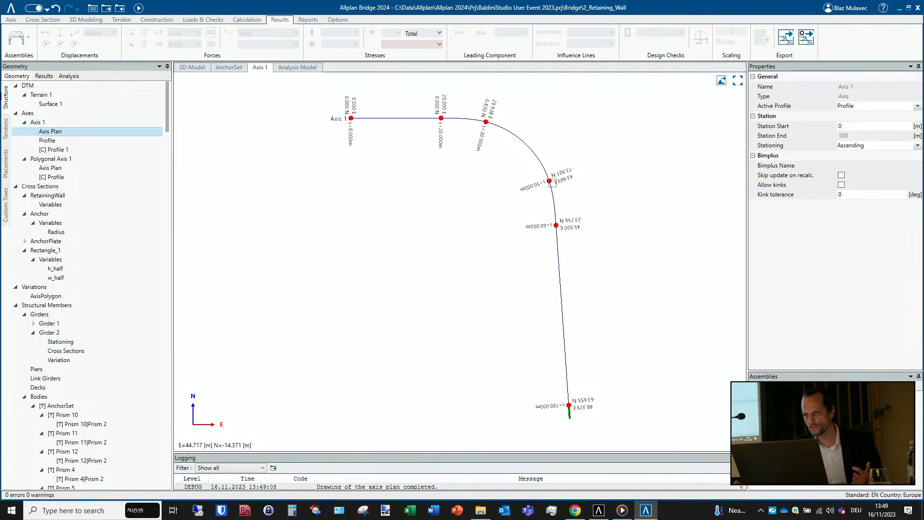
# - Try radii of -10 m and 30 m on the circular segment ending at station 50, and set its radius to -30 m
pyautogui.click(548, 180)
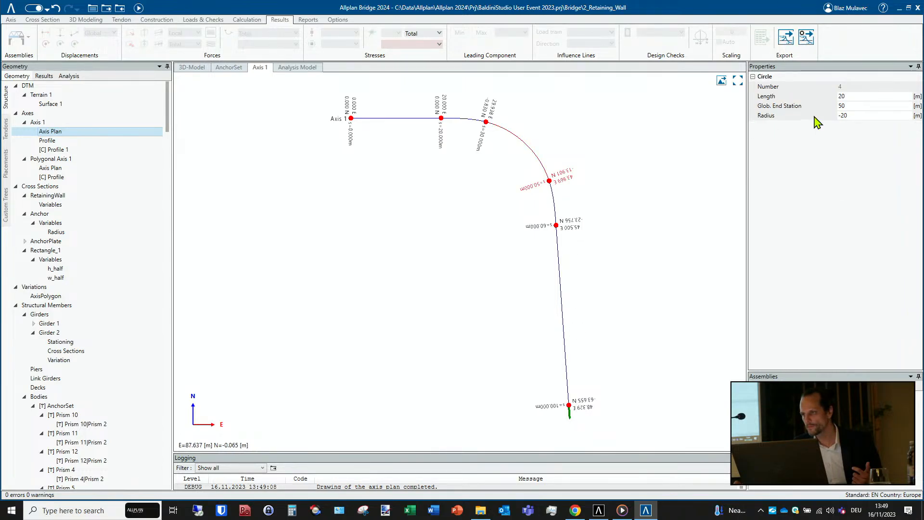
pyautogui.click(859, 114)
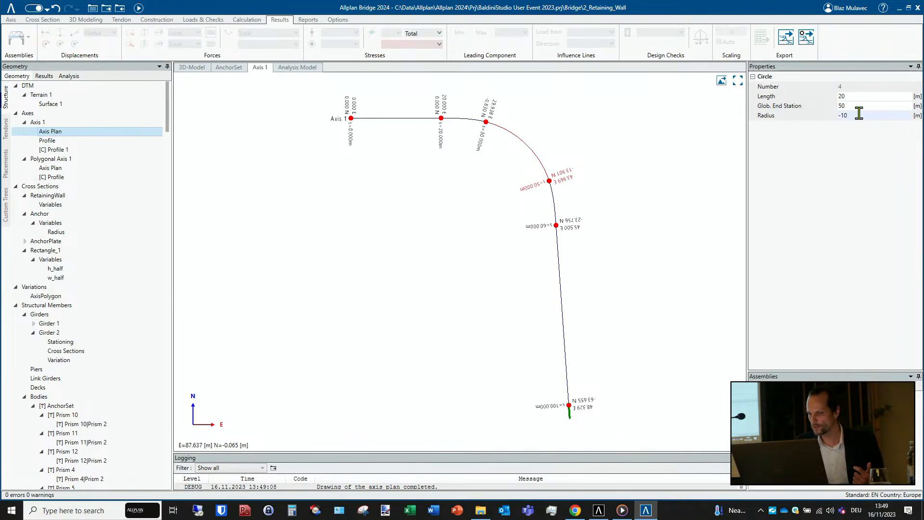
pyautogui.press('Return')
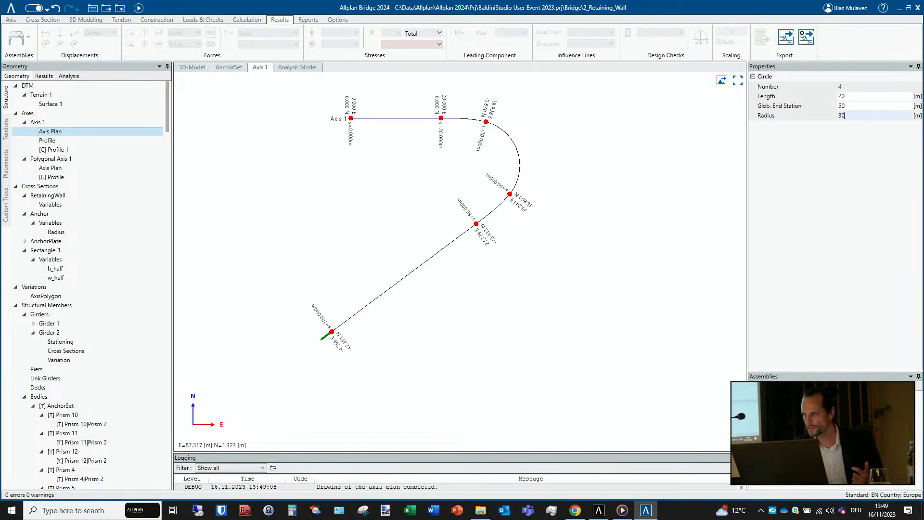
pyautogui.press('Return')
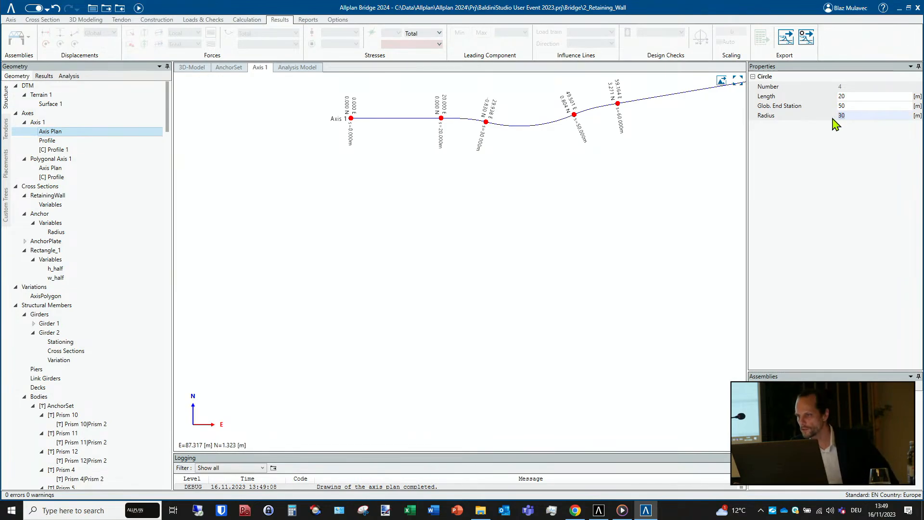
pyautogui.write('0')
pyautogui.press('Return')
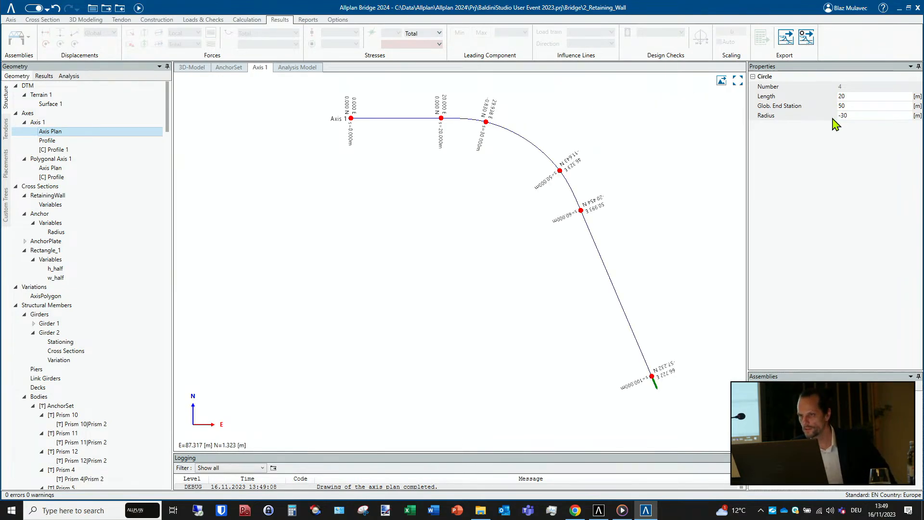
# - Return to the 3D model and review the girder, retaining wall and anchors against the terrain from several angles
pyautogui.click(192, 70)
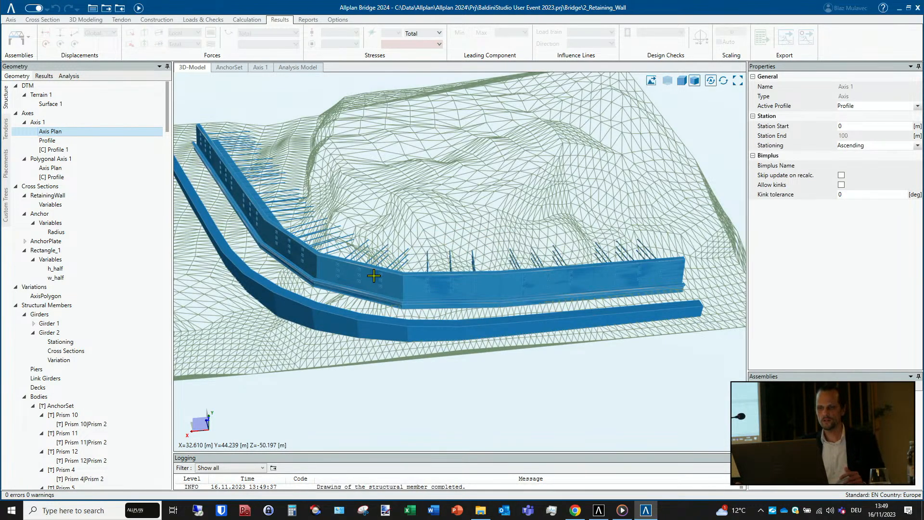
pyautogui.moveTo(433, 302); pyautogui.dragTo(412, 302, button='middle')
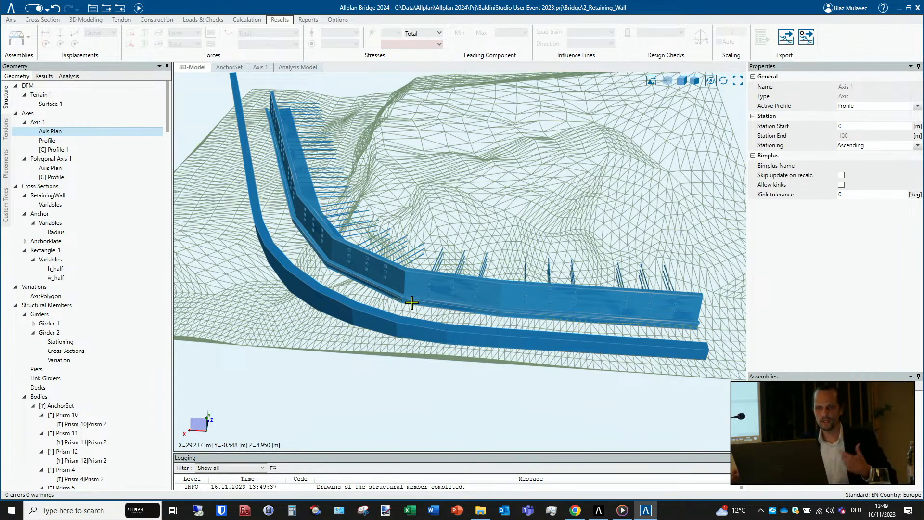
pyautogui.moveTo(361, 262); pyautogui.dragTo(374, 234, button='middle')
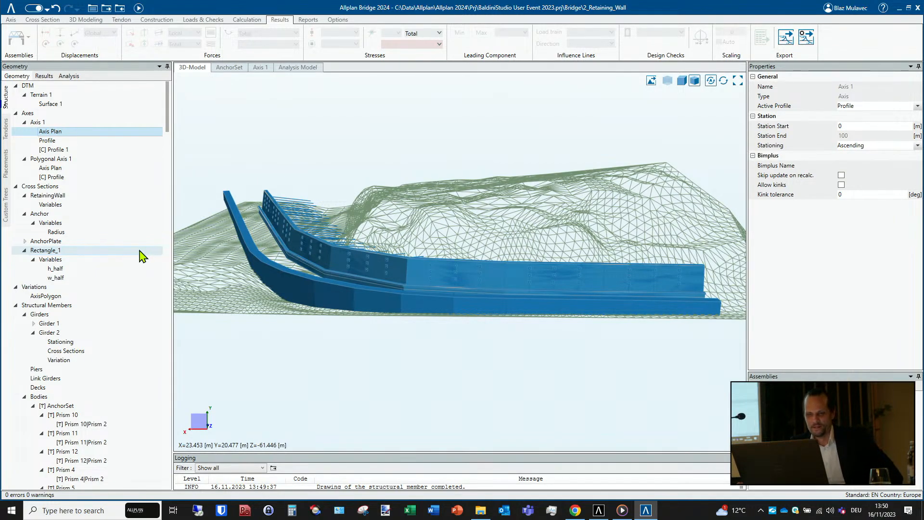
pyautogui.scroll(-5, 140, 255)
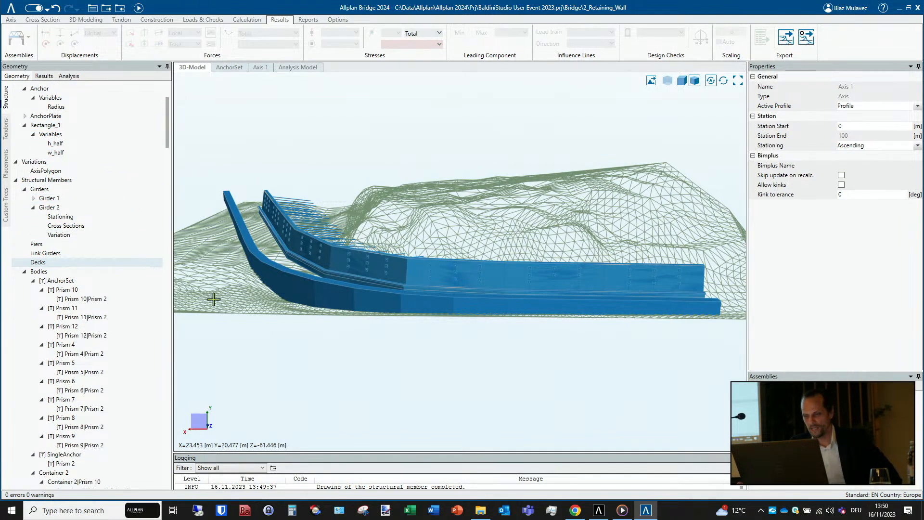
pyautogui.scroll(-2, 395, 328)
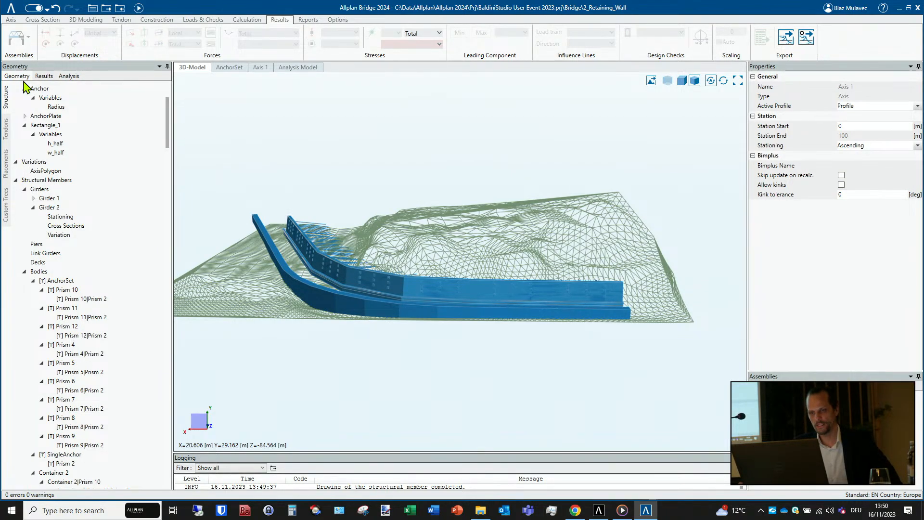
# - Open the 3_Global Variables project and view its bridge in the 3D model
pyautogui.click(8, 10)
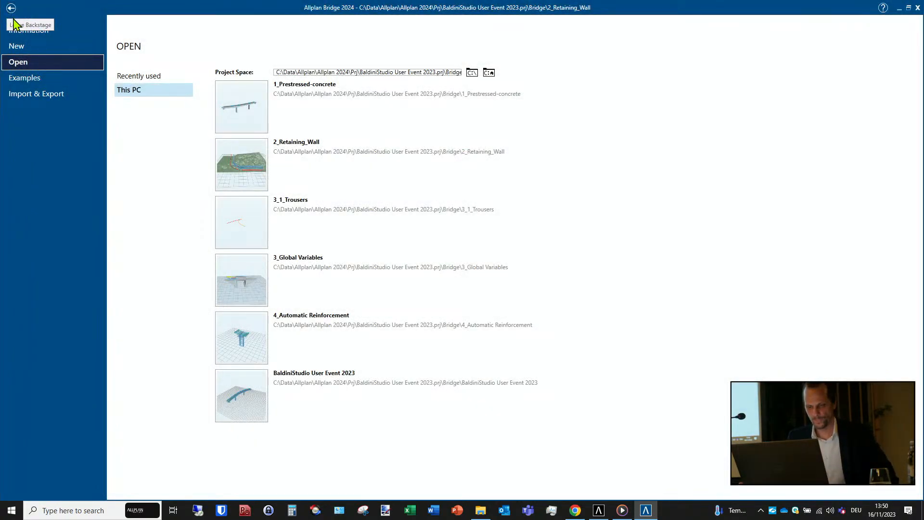
pyautogui.click(246, 282)
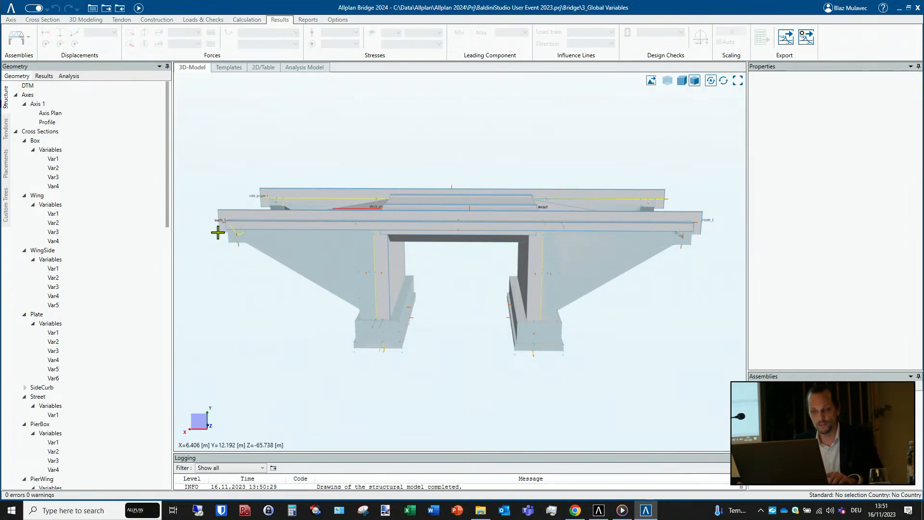
pyautogui.scroll(-3, 291, 249)
pyautogui.moveTo(303, 254); pyautogui.dragTo(350, 268, button='middle')
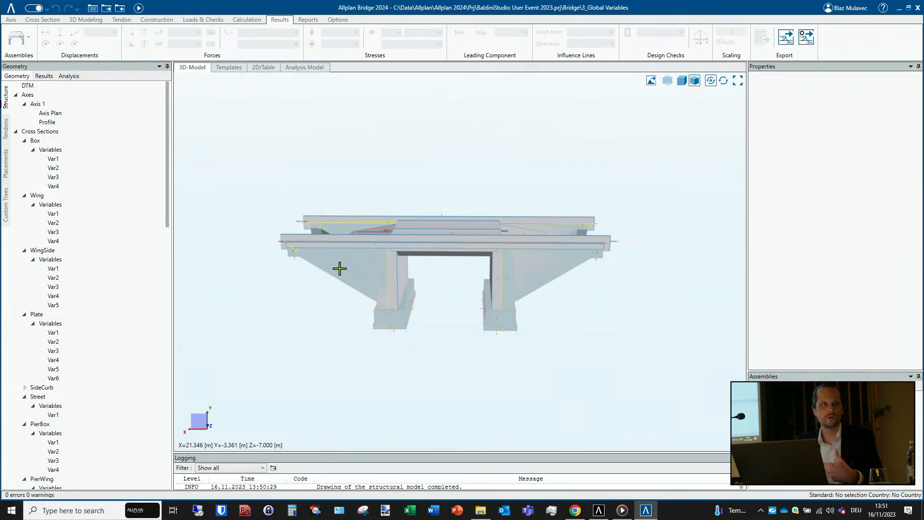
# - Check the project's folder contents and examine the options for exporting the project partially as TCL files
pyautogui.click(93, 10)
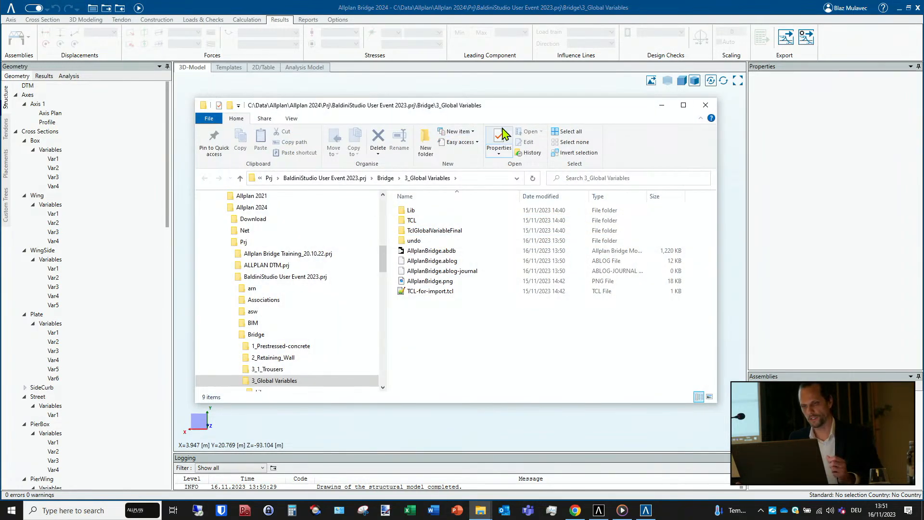
pyautogui.click(662, 105)
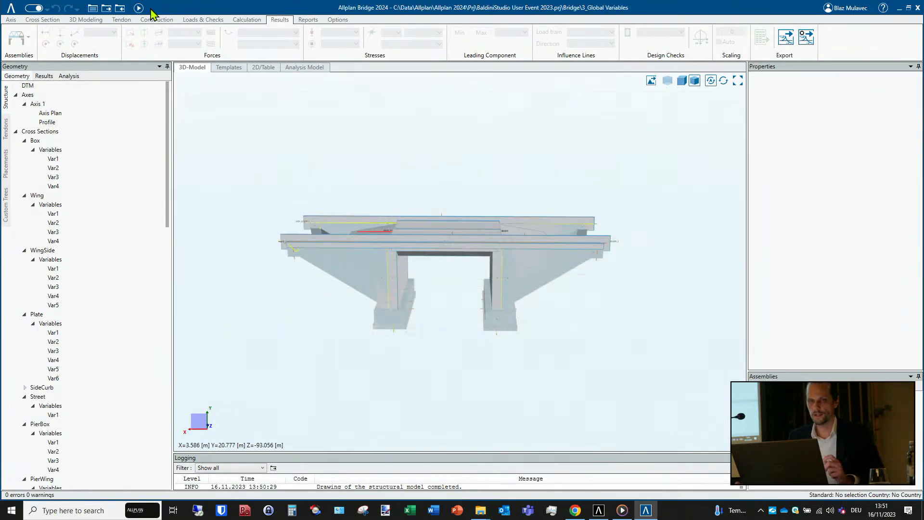
pyautogui.click(12, 7)
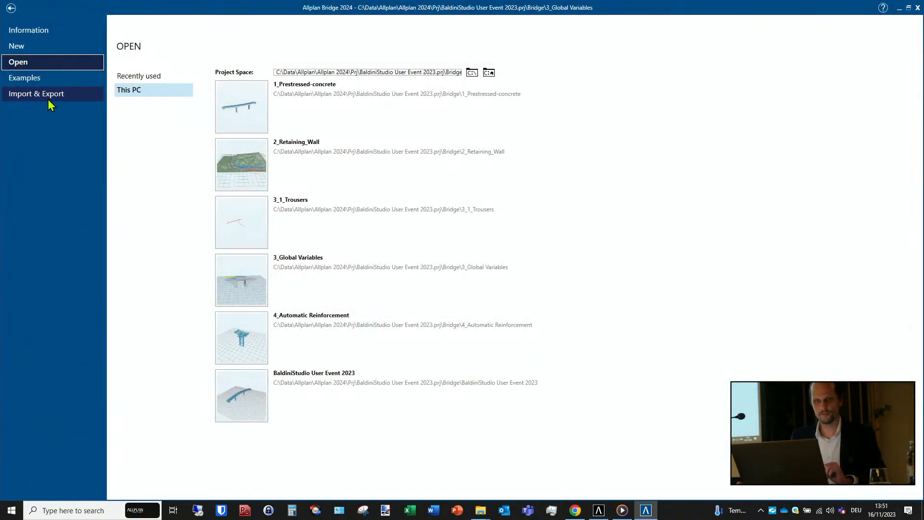
pyautogui.click(48, 96)
pyautogui.click(165, 105)
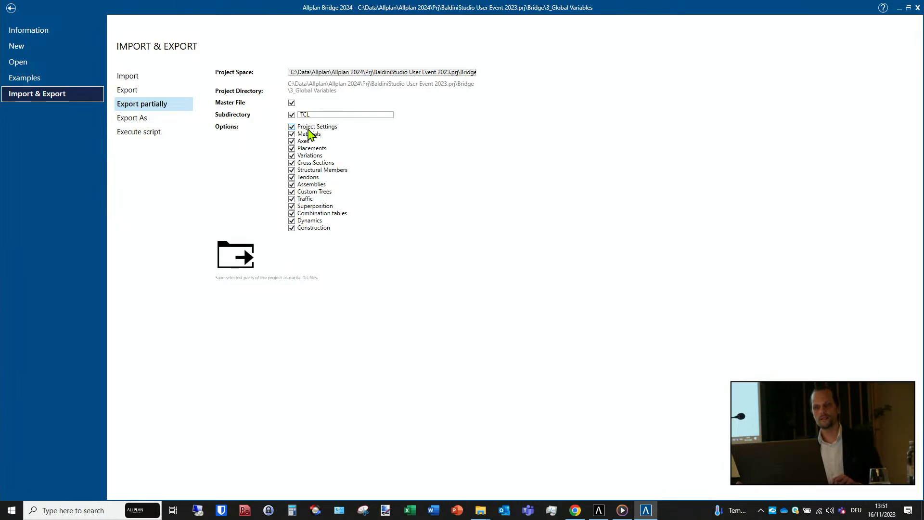
pyautogui.click(11, 8)
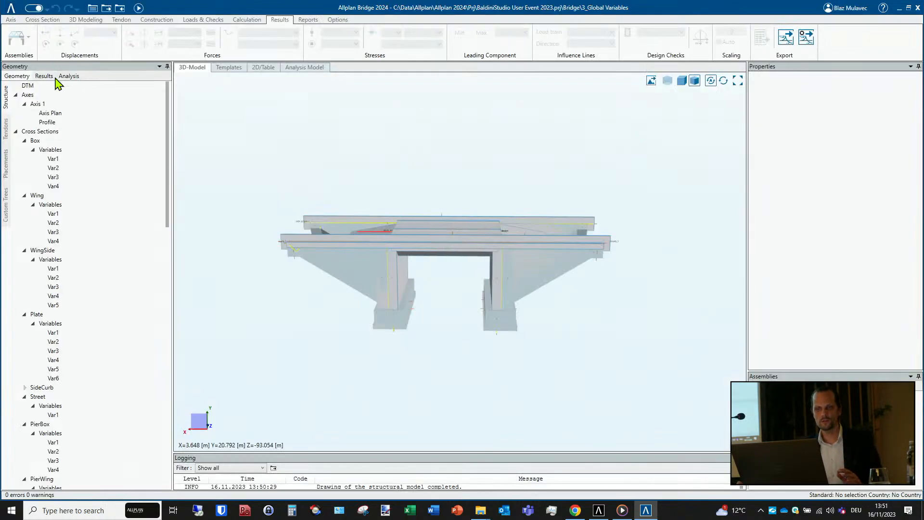
# - Collapse Axes, Cross Sections and Structural Members, and compare the geometry and analysis categories with the partial export options
pyautogui.click(16, 96)
pyautogui.click(16, 103)
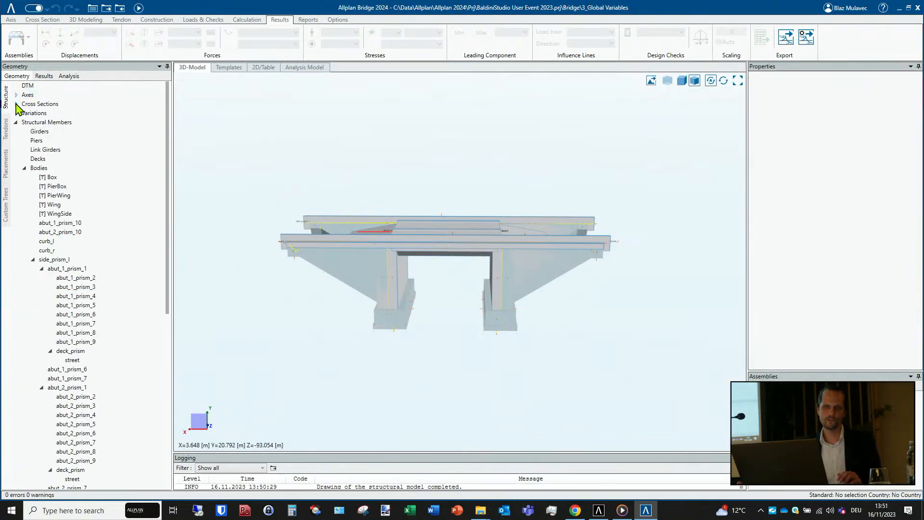
pyautogui.click(16, 122)
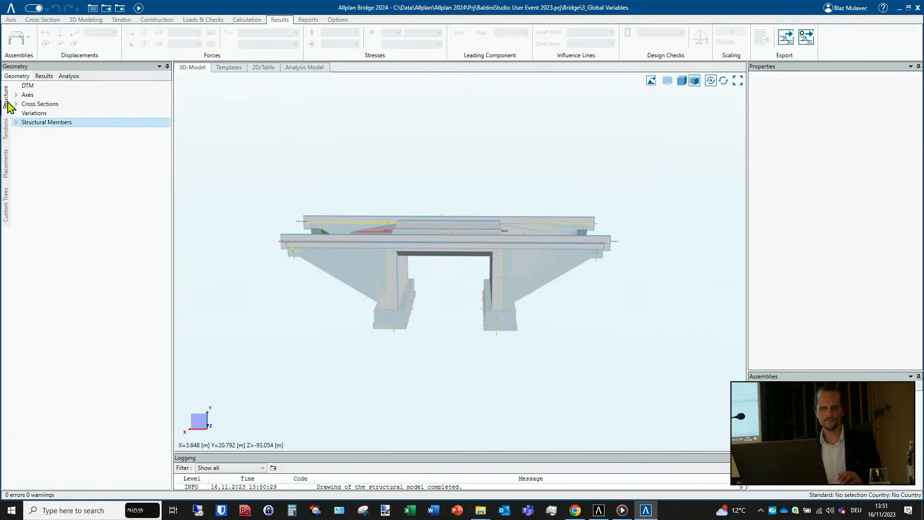
pyautogui.click(70, 76)
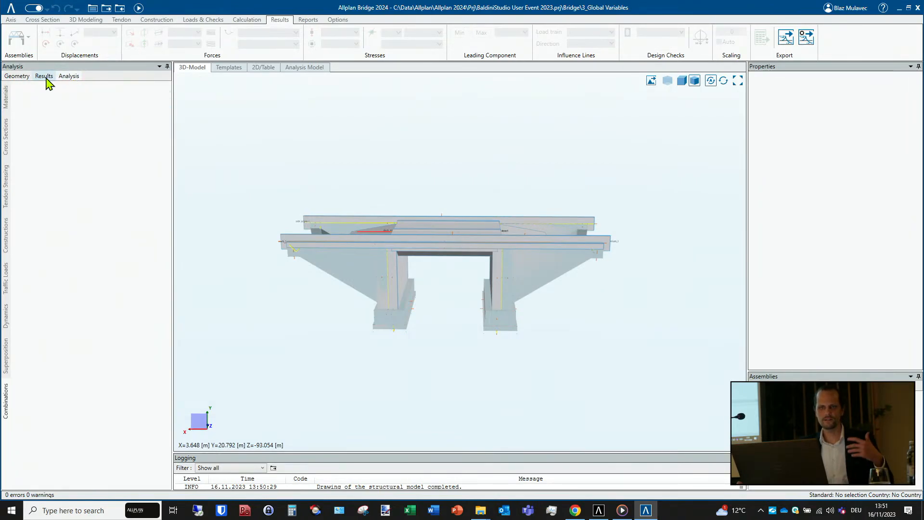
pyautogui.click(17, 76)
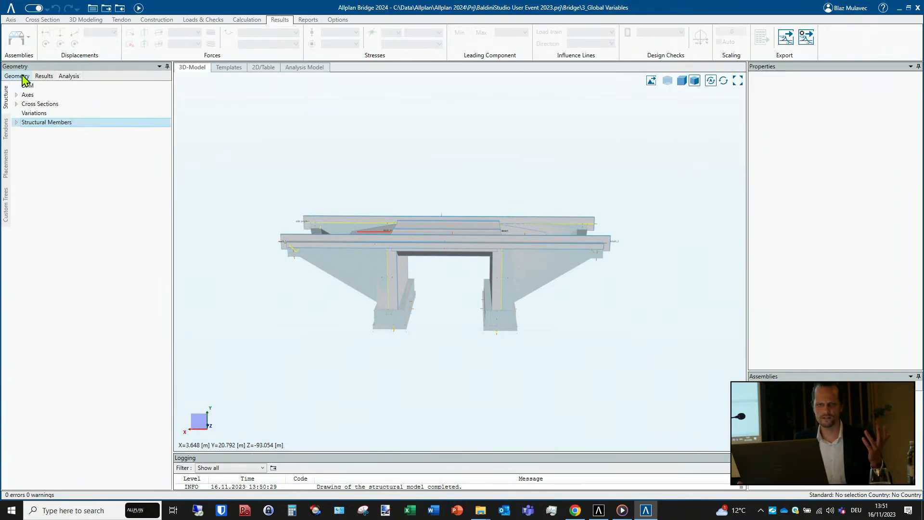
pyautogui.click(11, 8)
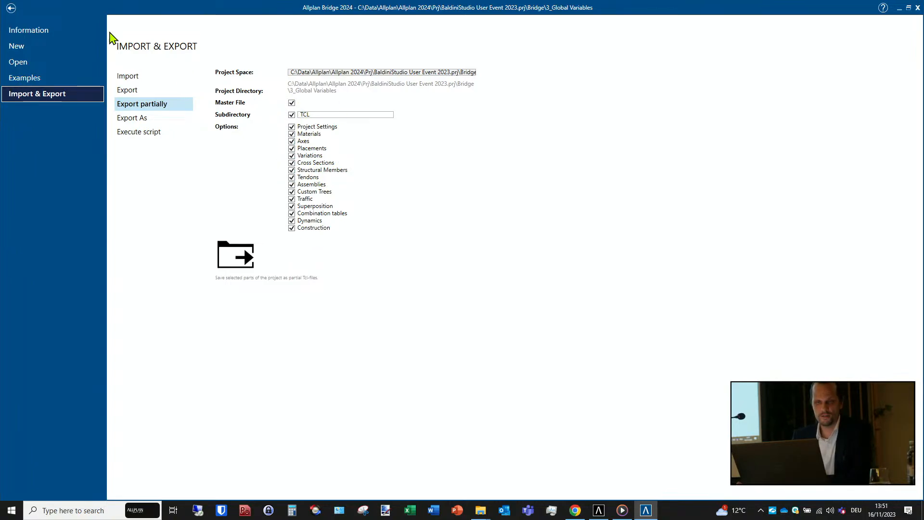
pyautogui.click(11, 8)
# - Open TCL-for-import.tcl from the project folder in Notepad++ and restore its window to a smaller size
pyautogui.click(106, 9)
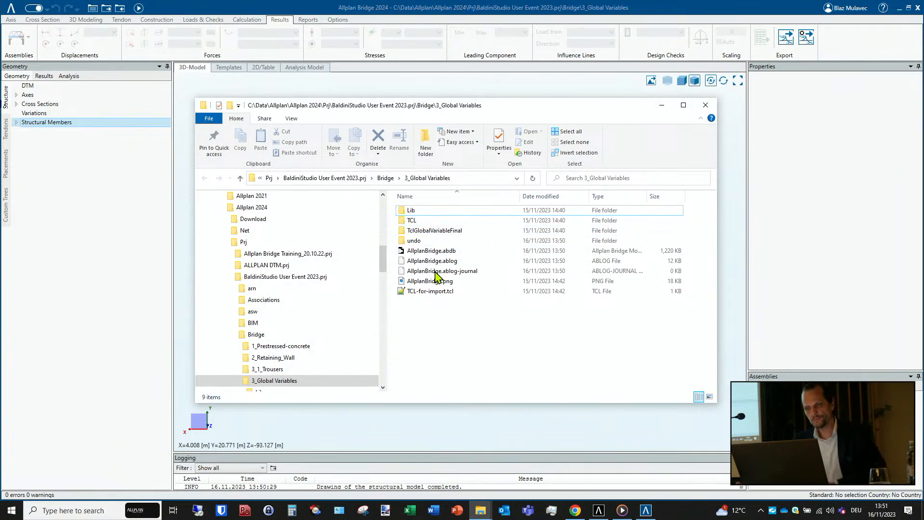
pyautogui.doubleClick(435, 291)
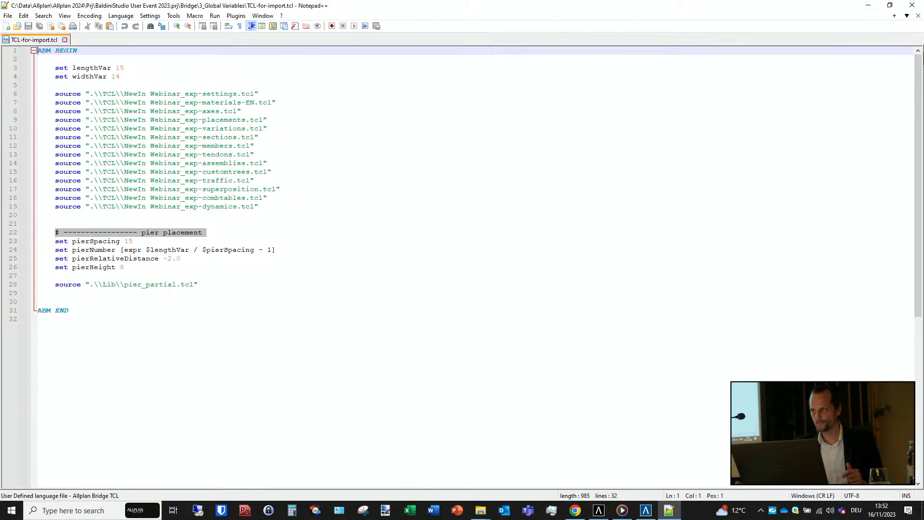
pyautogui.click(889, 5)
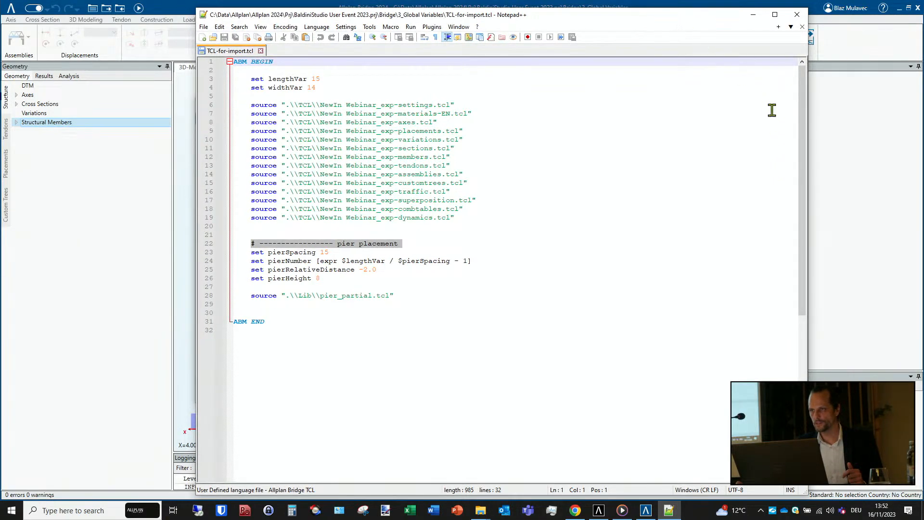
# - Narrow the script editor window, check the exported files in the project's TCL folder, and return to the script
pyautogui.moveTo(807, 130); pyautogui.dragTo(511, 108)
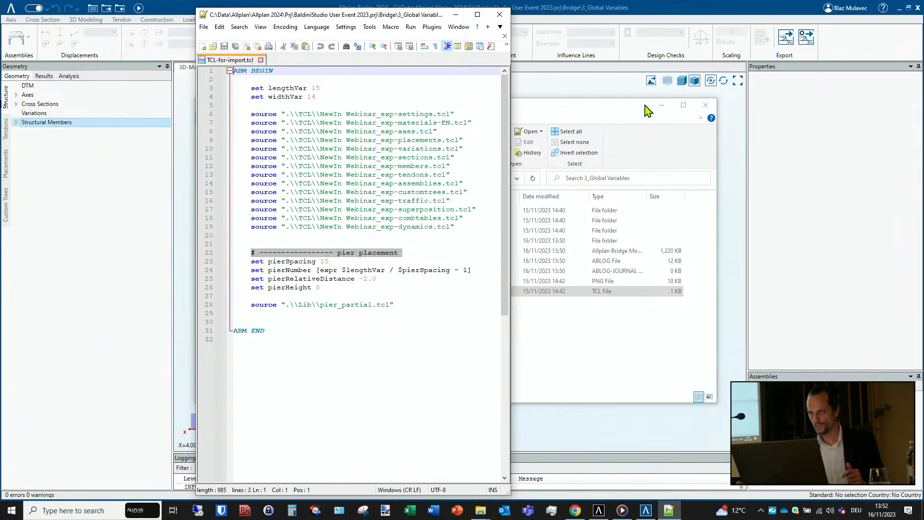
pyautogui.click(580, 120)
pyautogui.doubleClick(433, 221)
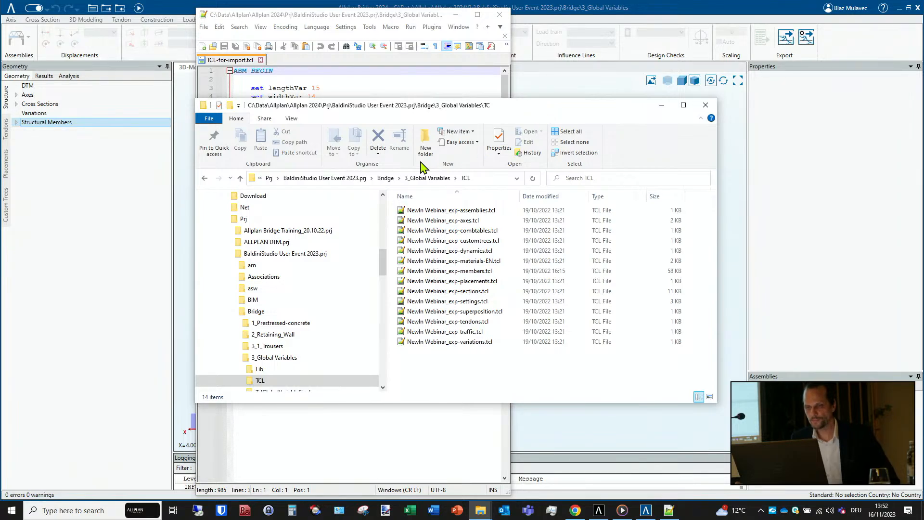
pyautogui.click(662, 105)
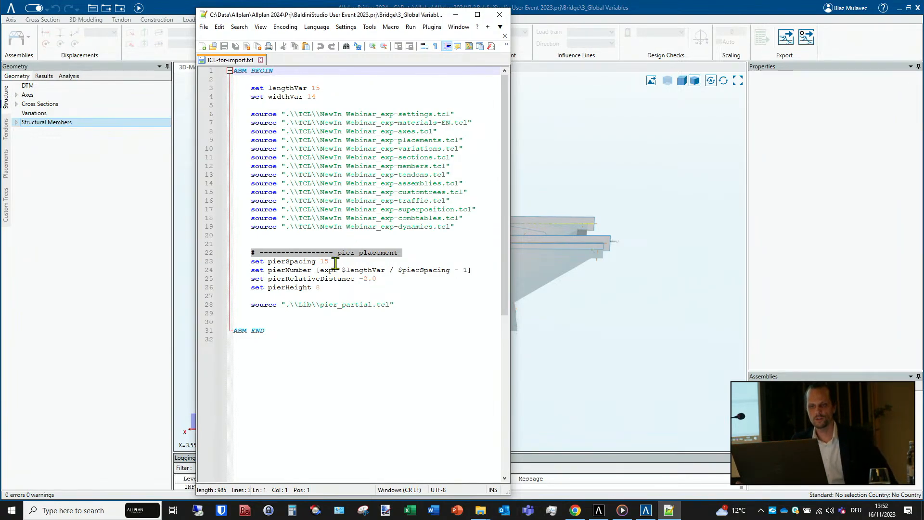
# - Reposition the script window beside the bridge model, set lengthVar to 45 in TCL-for-import.tcl, and save the file
pyautogui.moveTo(375, 19); pyautogui.dragTo(132, 12)
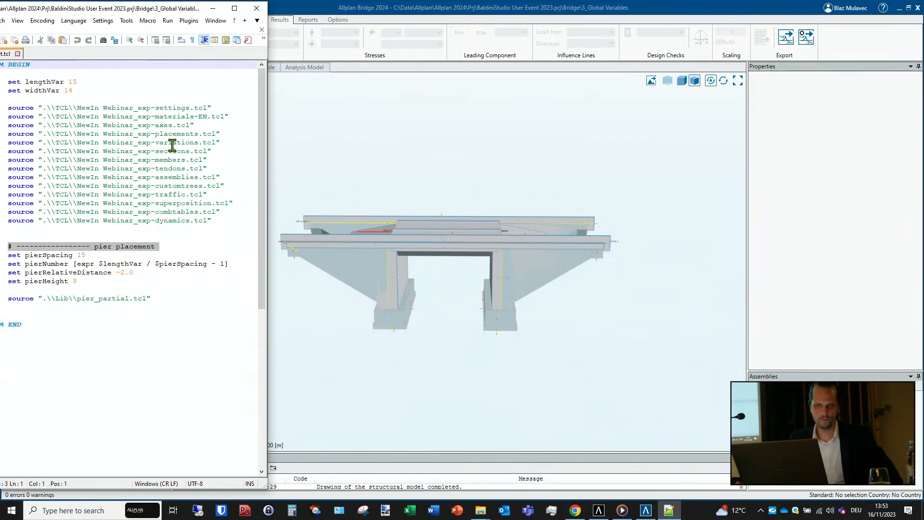
pyautogui.click(82, 82)
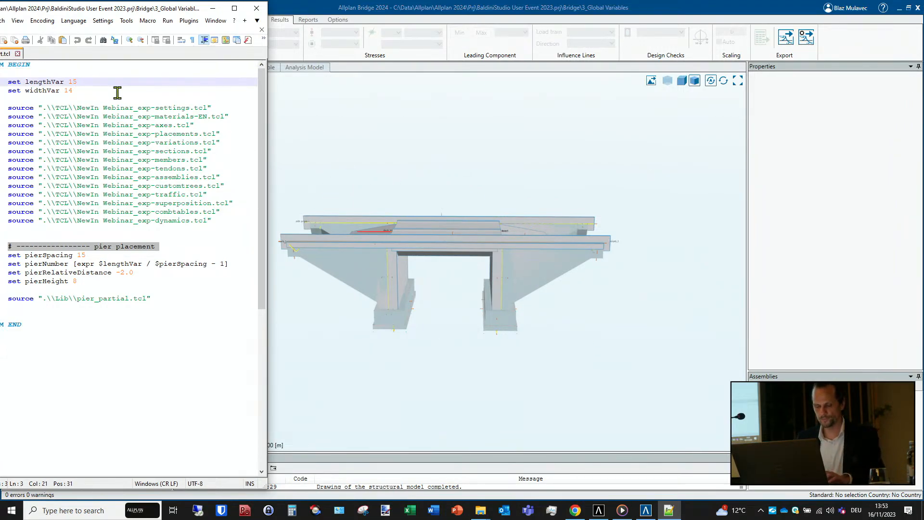
pyautogui.press('BackSpace')
pyautogui.press('BackSpace')
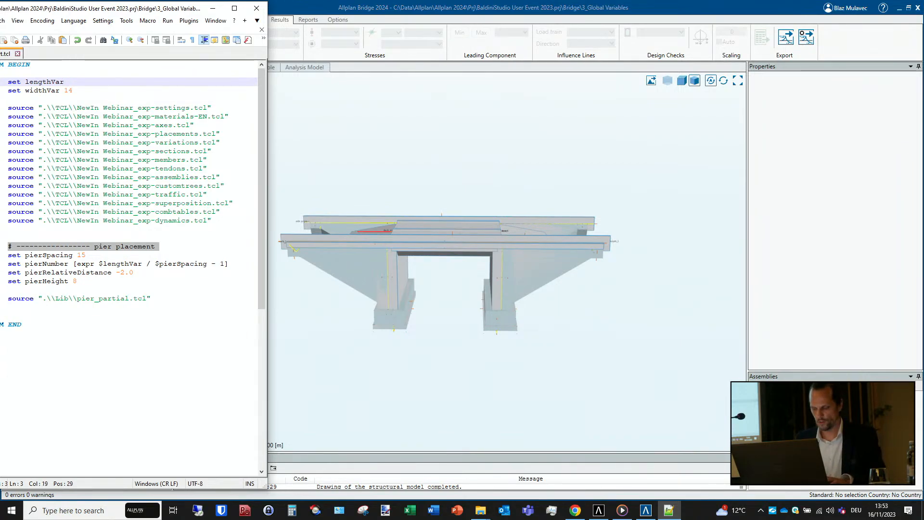
pyautogui.write('45')
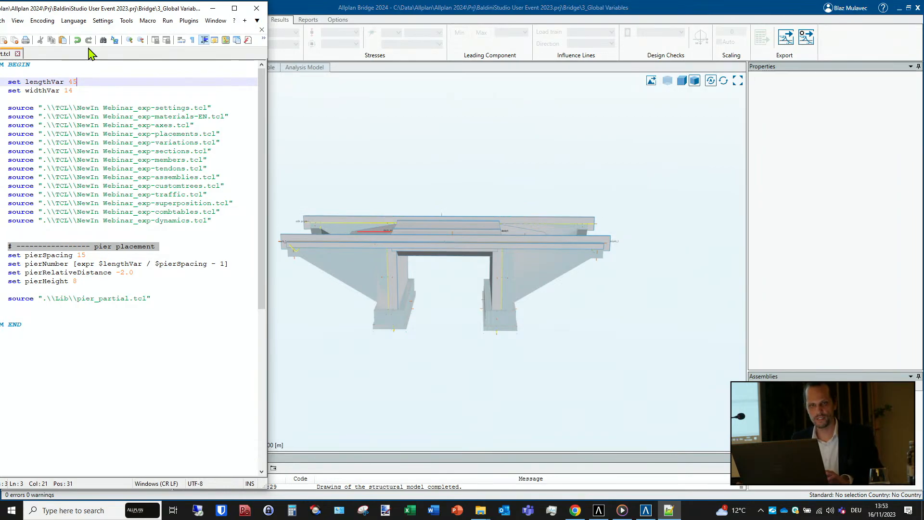
pyautogui.moveTo(77, 14); pyautogui.dragTo(120, 16)
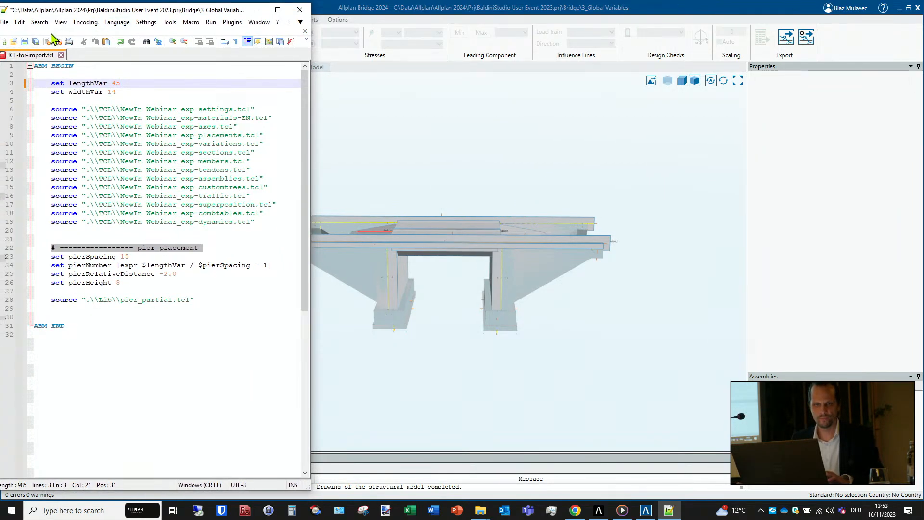
pyautogui.click(25, 41)
# - Import TCL-for-import.tcl into Allplan Bridge, overwriting the current model, and view the regenerated bridge from the side
pyautogui.click(363, 9)
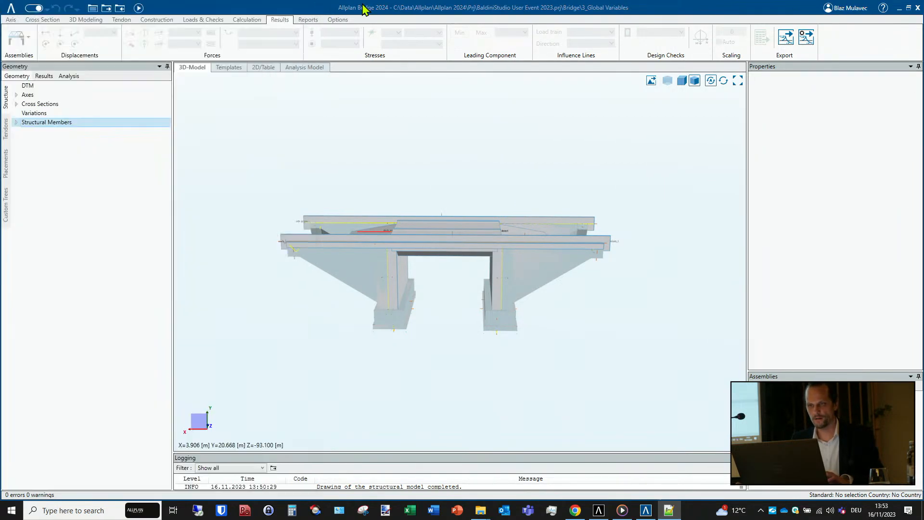
pyautogui.click(120, 8)
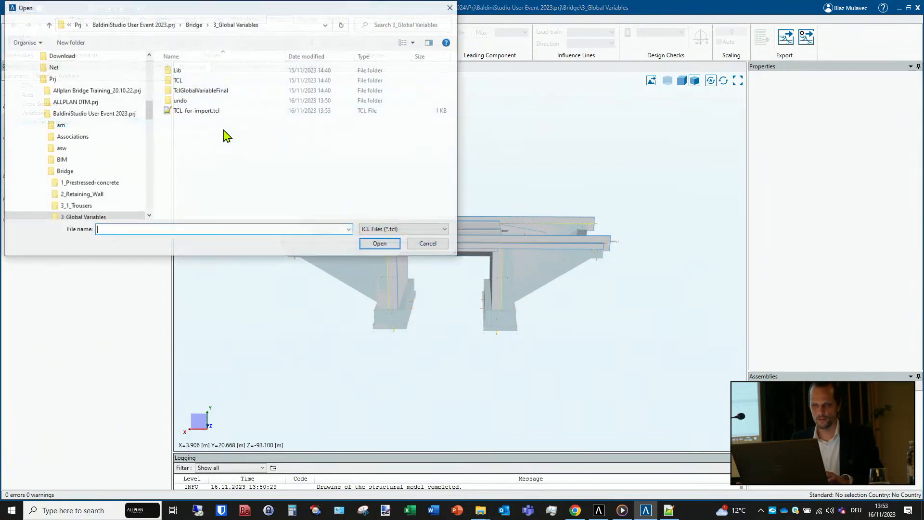
pyautogui.click(196, 111)
pyautogui.click(380, 244)
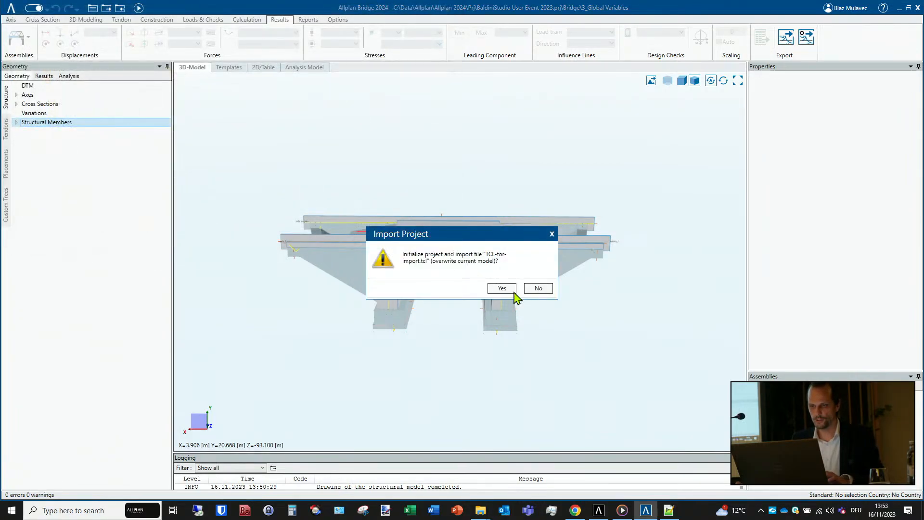
pyautogui.click(503, 289)
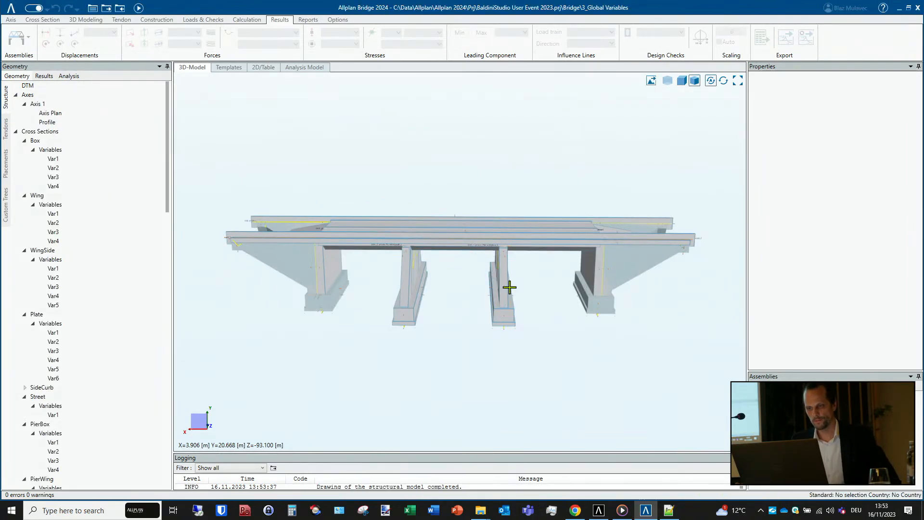
pyautogui.moveTo(332, 292)
pyautogui.mouseDown(button='middle')
pyautogui.moveTo(447, 309)
pyautogui.moveTo(330, 285)
pyautogui.mouseUp(button='middle')
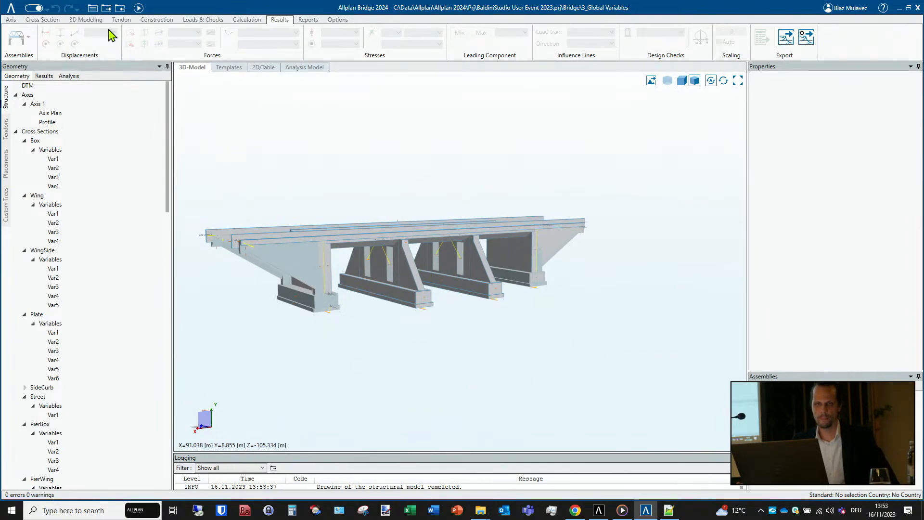
# - In Notepad++, set lengthVar to 60, widthVar to 30 and pierHeight to 10 in TCL-for-import.tcl, and save it
pyautogui.click(669, 510)
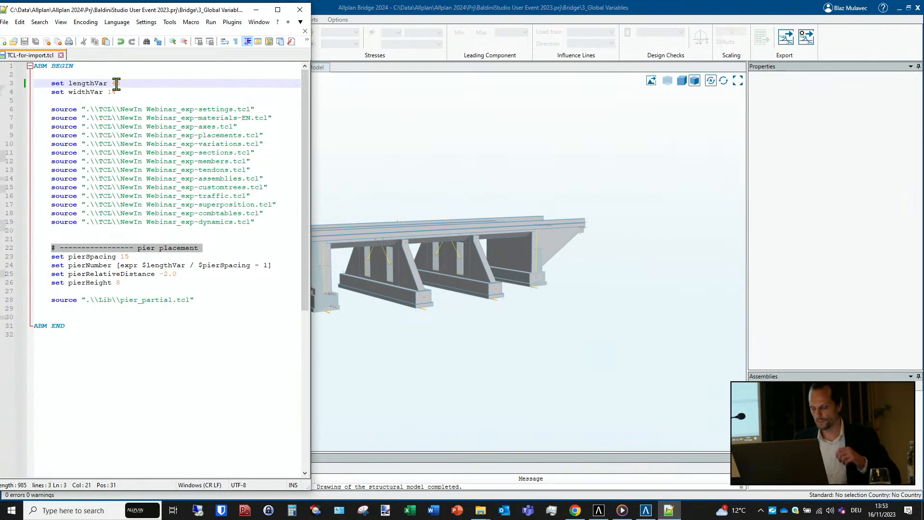
pyautogui.press('BackSpace')
pyautogui.press('BackSpace')
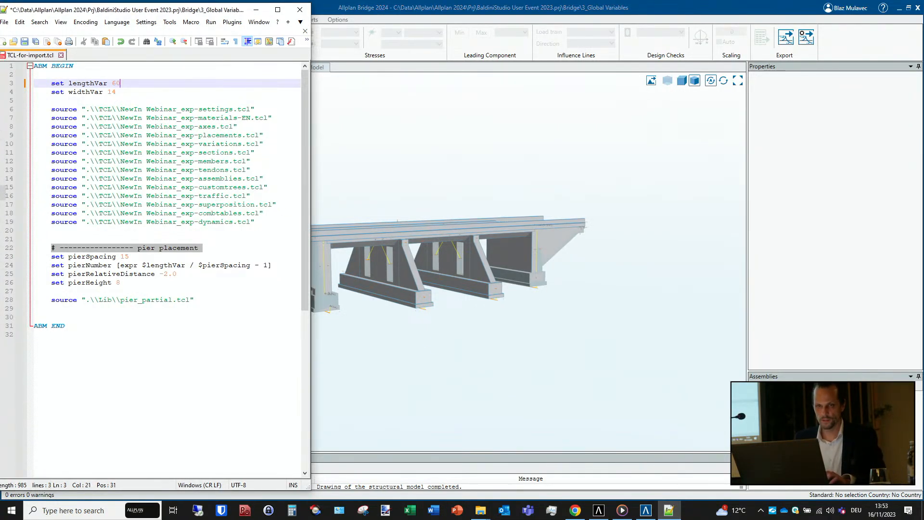
pyautogui.write('60')
pyautogui.click(120, 92)
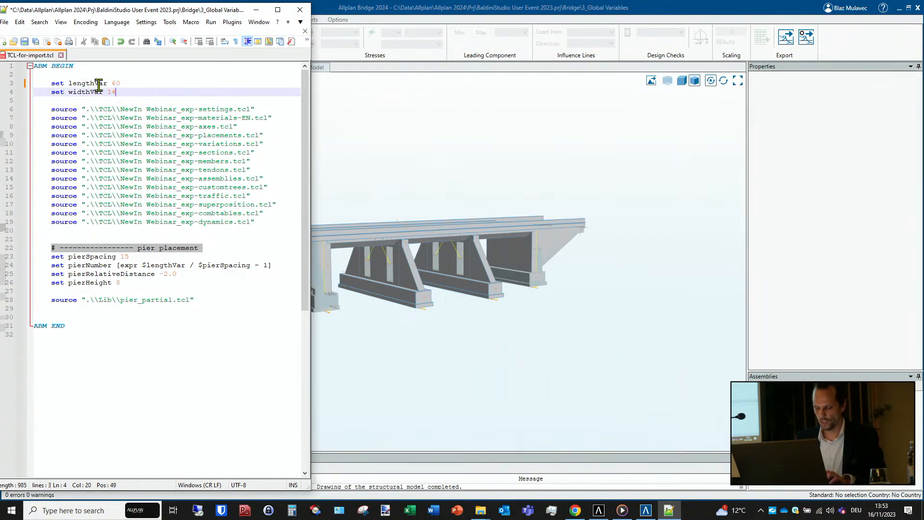
pyautogui.press('BackSpace')
pyautogui.press('BackSpace')
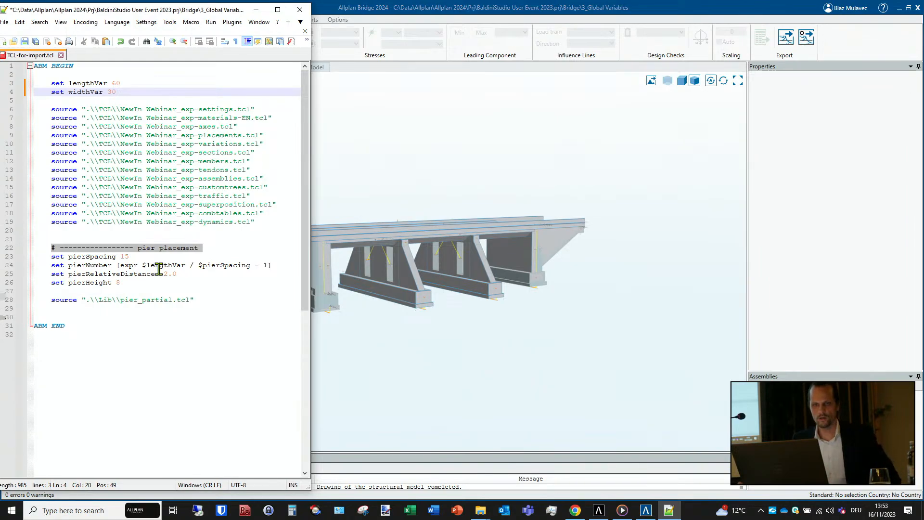
pyautogui.click(125, 287)
pyautogui.press('BackSpace')
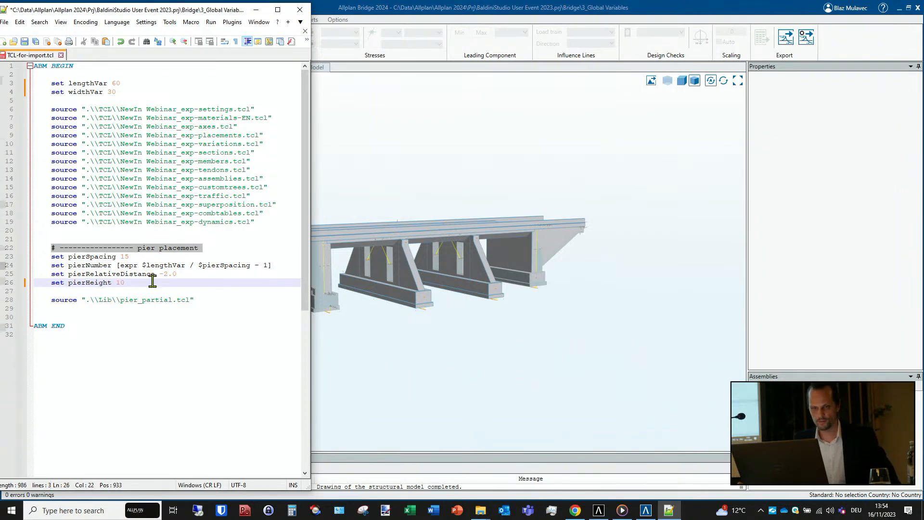
pyautogui.click(27, 43)
# - Reimport TCL-for-import.tcl into Allplan Bridge over the current model and inspect the bridge's deck and piers from both sides
pyautogui.click(378, 10)
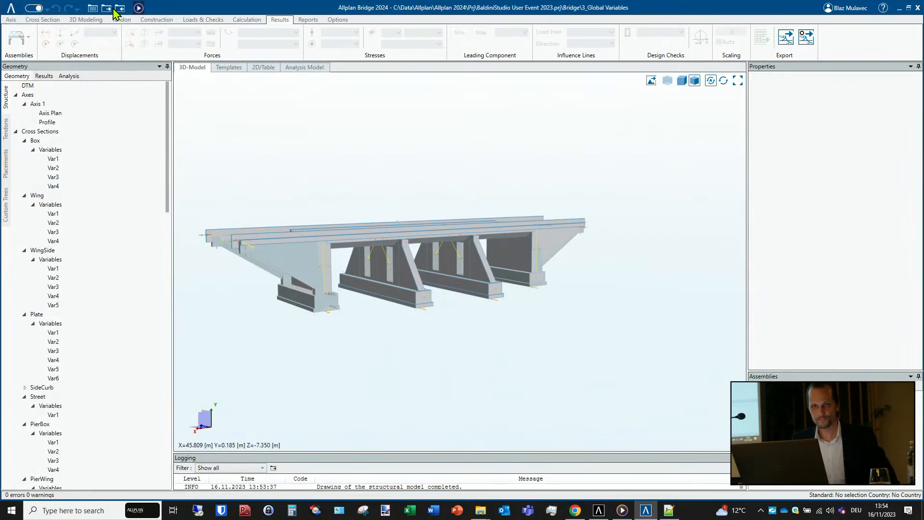
pyautogui.click(120, 9)
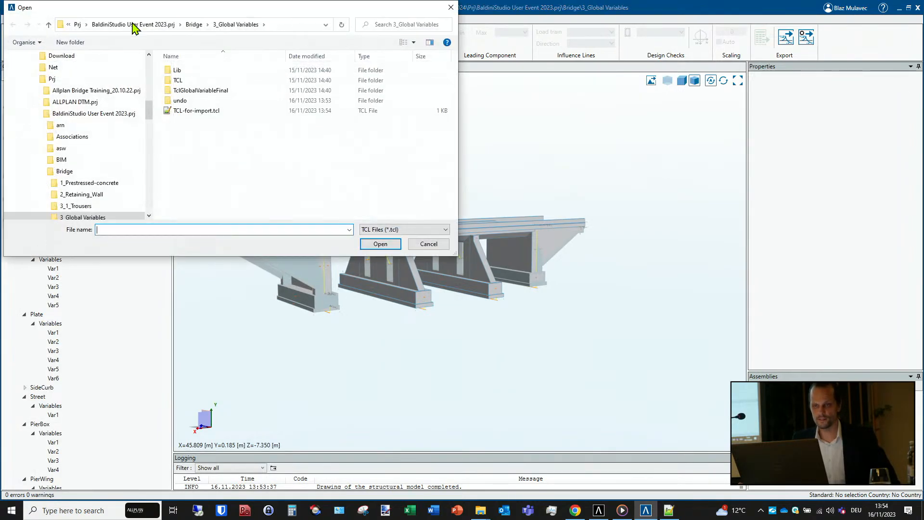
pyautogui.click(226, 111)
pyautogui.click(381, 244)
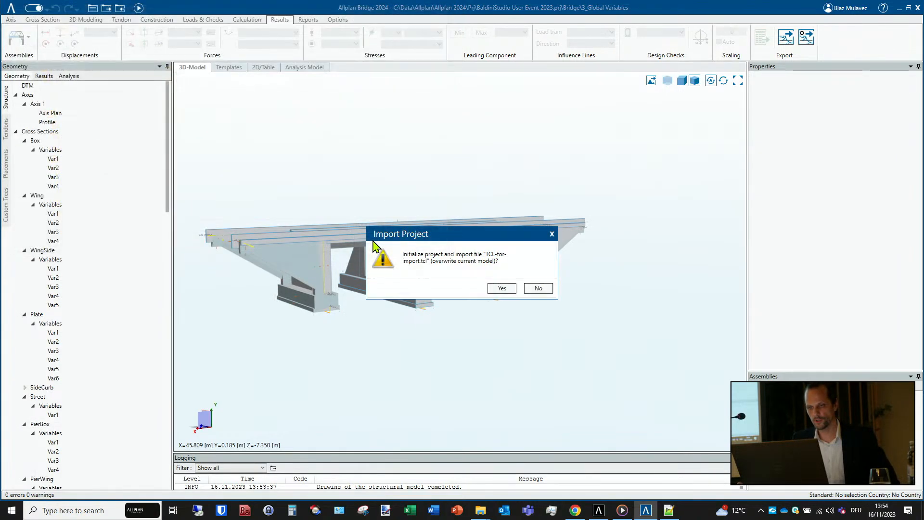
pyautogui.click(509, 291)
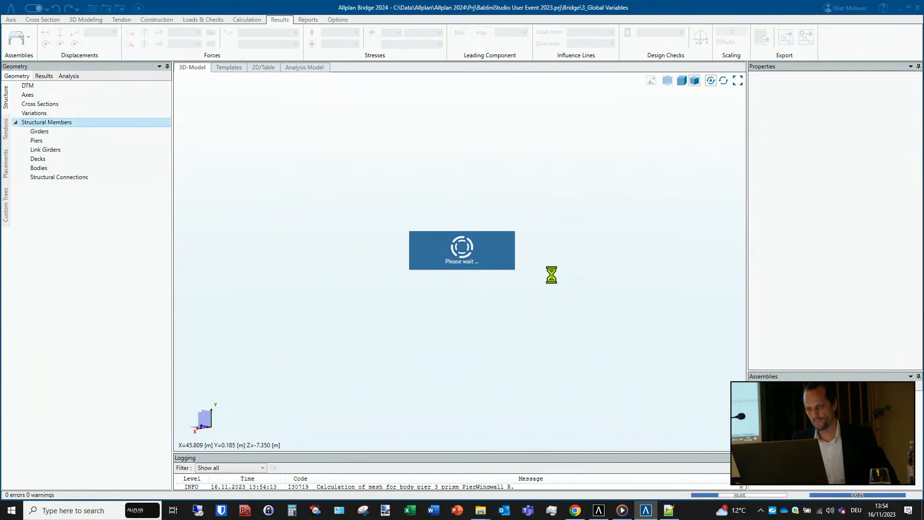
pyautogui.moveTo(547, 334)
pyautogui.mouseDown(button='middle')
pyautogui.moveTo(613, 371)
pyautogui.moveTo(642, 361)
pyautogui.moveTo(633, 342)
pyautogui.moveTo(536, 344)
pyautogui.moveTo(526, 340)
pyautogui.moveTo(542, 330)
pyautogui.moveTo(518, 320)
pyautogui.moveTo(427, 330)
pyautogui.mouseUp(button='middle')
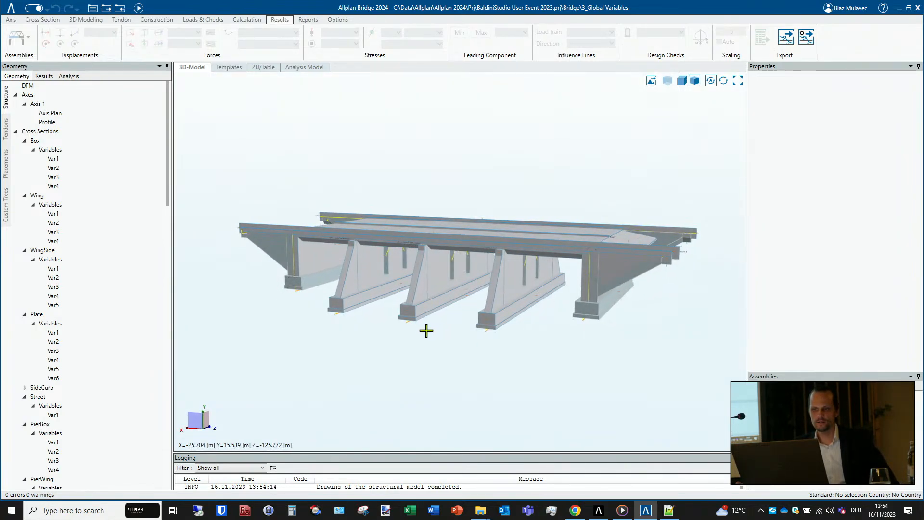
pyautogui.moveTo(458, 231); pyautogui.dragTo(446, 239, button='middle')
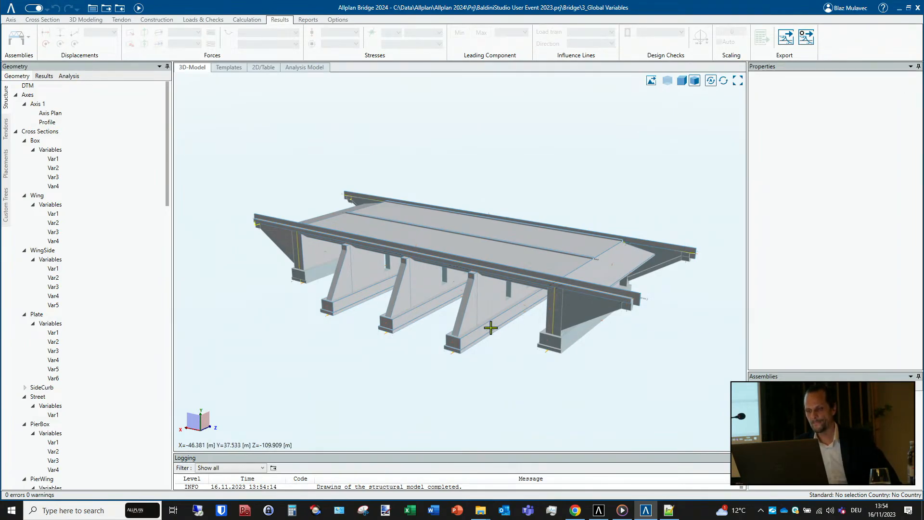
pyautogui.moveTo(459, 261); pyautogui.dragTo(555, 347)
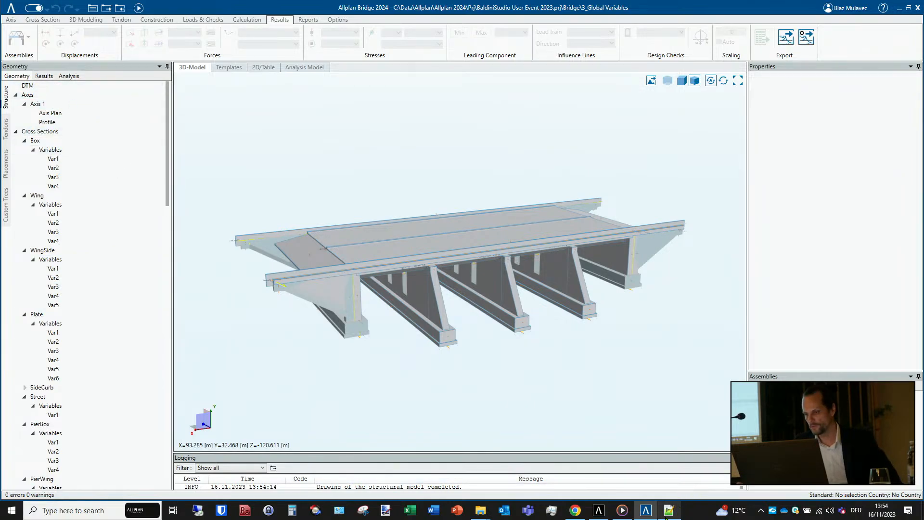
# - In Notepad++, set widthVar to 10 and lengthVar to 25 in TCL-for-import.tcl
pyautogui.click(669, 510)
pyautogui.click(116, 92)
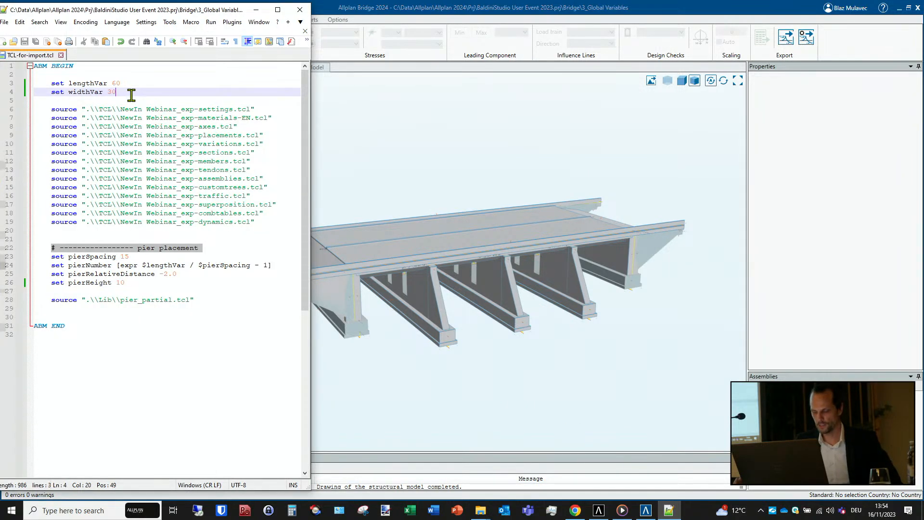
pyautogui.press('BackSpace')
pyautogui.press('BackSpace')
pyautogui.write('10')
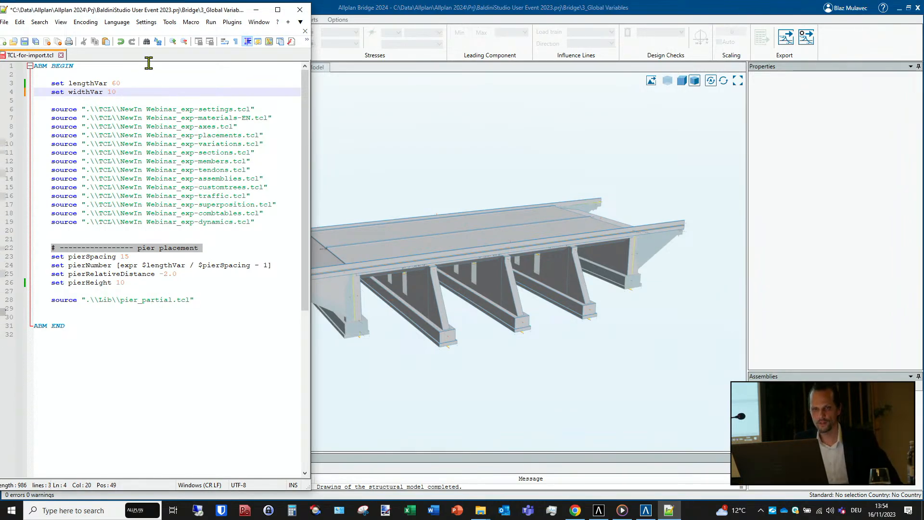
pyautogui.click(118, 83)
pyautogui.press('BackSpace')
pyautogui.press('BackSpace')
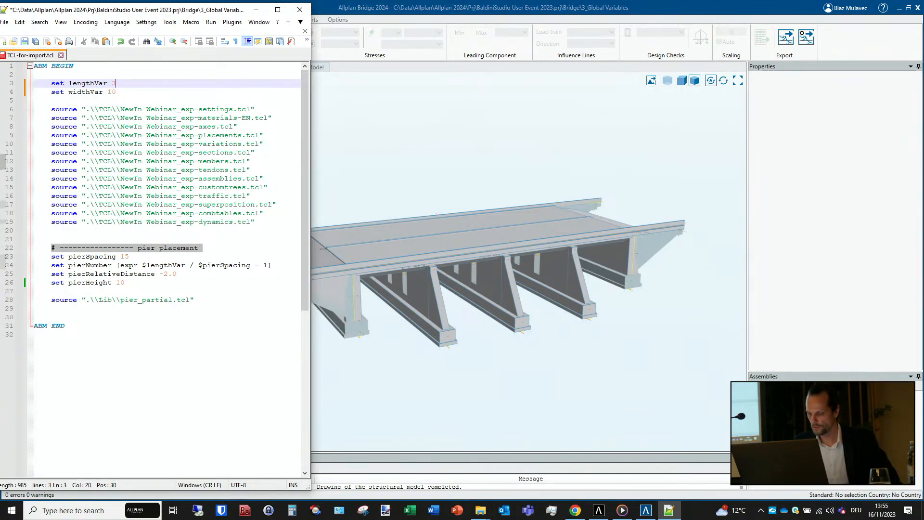
pyautogui.write('5')
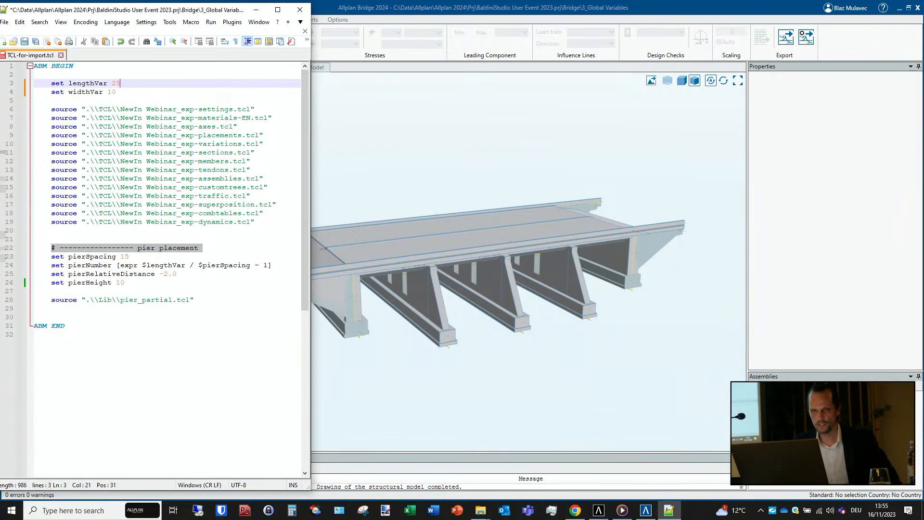
# - Set widthVar to 8 and save TCL-for-import.tcl
pyautogui.click(118, 91)
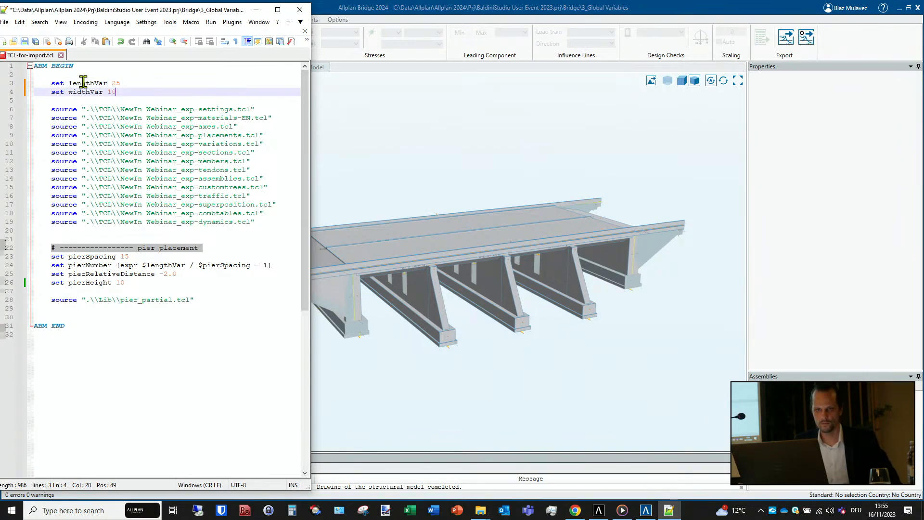
pyautogui.press('BackSpace')
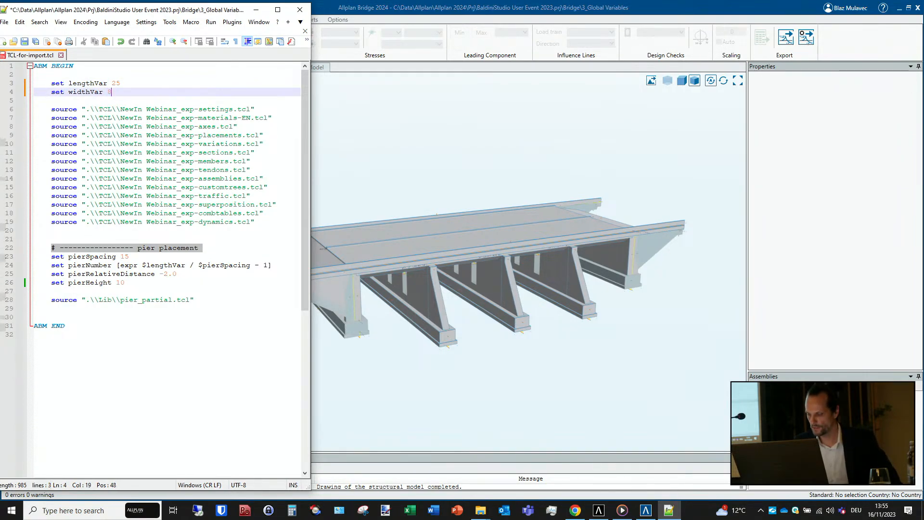
pyautogui.click(24, 42)
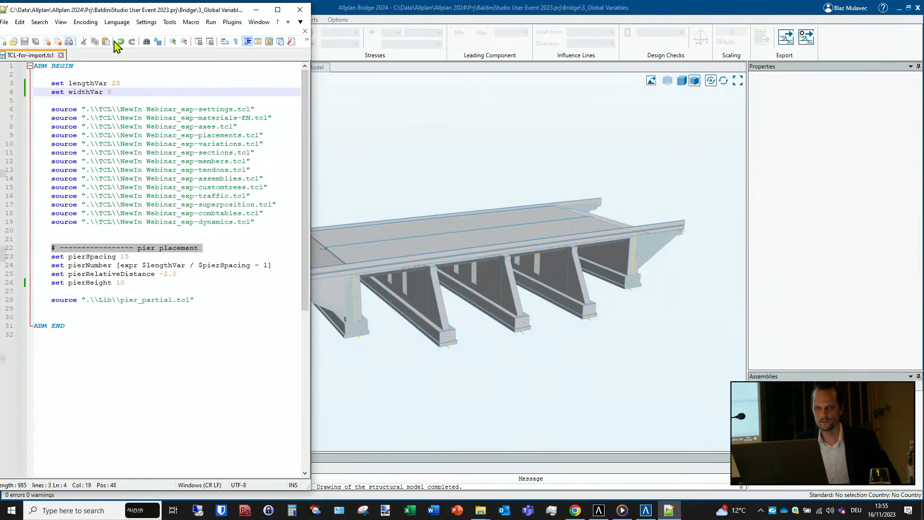
# - Switch to Allplan Bridge and import the saved TCL-for-import.tcl, confirming that the current model is overwritten
pyautogui.hotkey('alt', 'Tab')
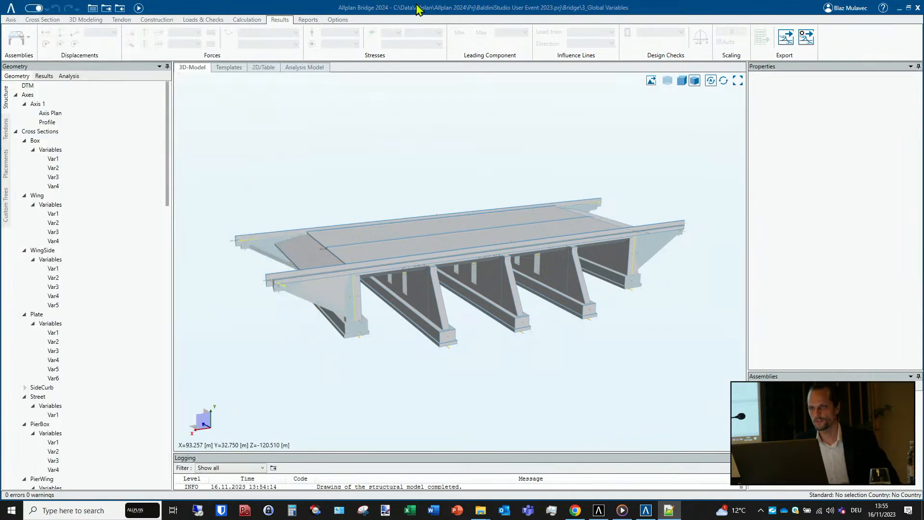
pyautogui.click(118, 7)
pyautogui.click(231, 111)
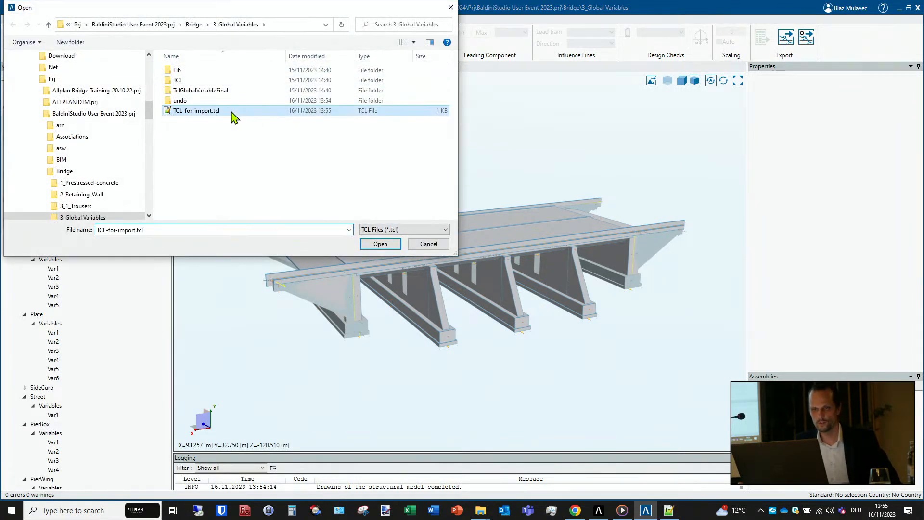
pyautogui.click(381, 244)
pyautogui.click(501, 287)
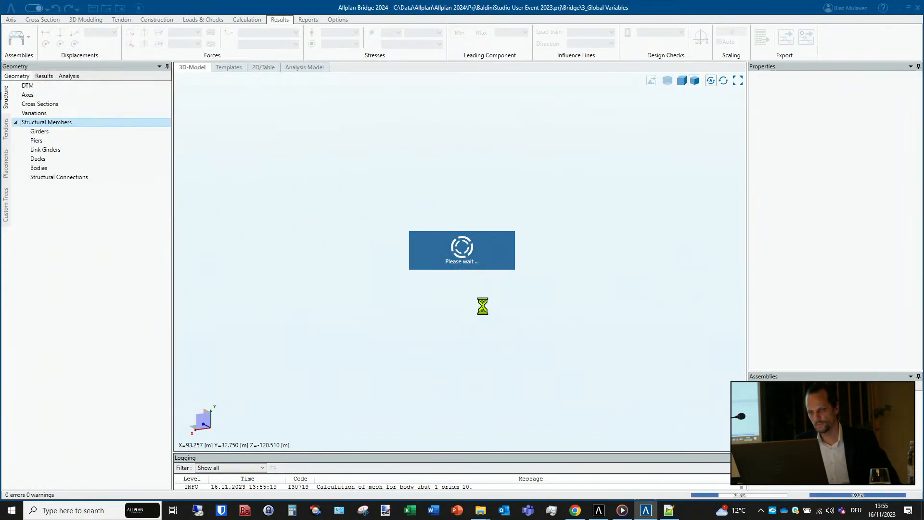
# - Examine the regenerated bridge from the end and the side, and open the 3_1_Trousers project
pyautogui.moveTo(482, 306)
pyautogui.mouseDown(button='middle')
pyautogui.moveTo(468, 313)
pyautogui.moveTo(479, 330)
pyautogui.moveTo(611, 322)
pyautogui.moveTo(610, 303)
pyautogui.moveTo(452, 324)
pyautogui.moveTo(414, 318)
pyautogui.moveTo(478, 310)
pyautogui.moveTo(578, 270)
pyautogui.moveTo(615, 287)
pyautogui.mouseUp(button='middle')
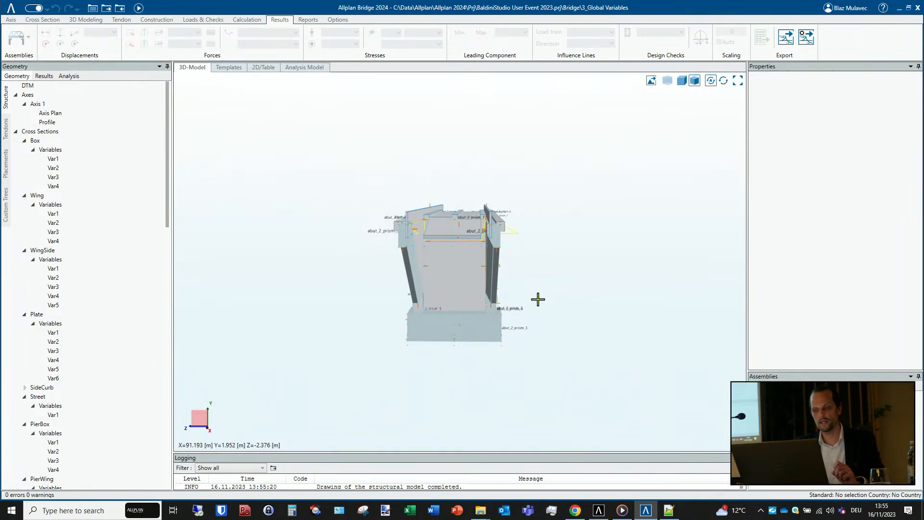
pyautogui.moveTo(538, 300); pyautogui.dragTo(404, 326, button='middle')
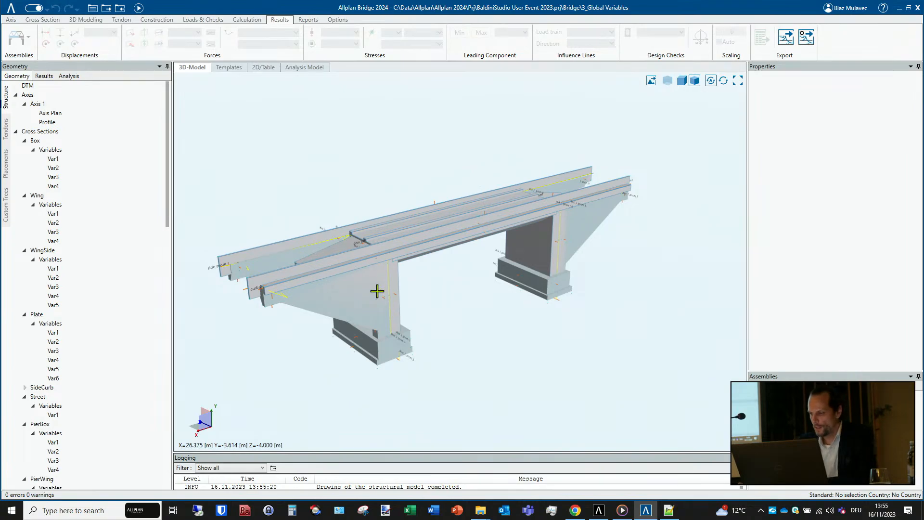
pyautogui.click(10, 11)
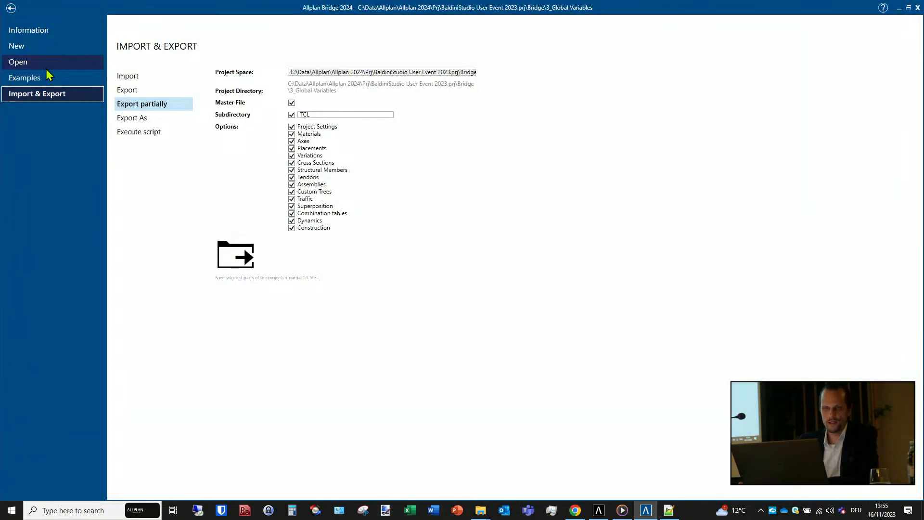
pyautogui.click(39, 64)
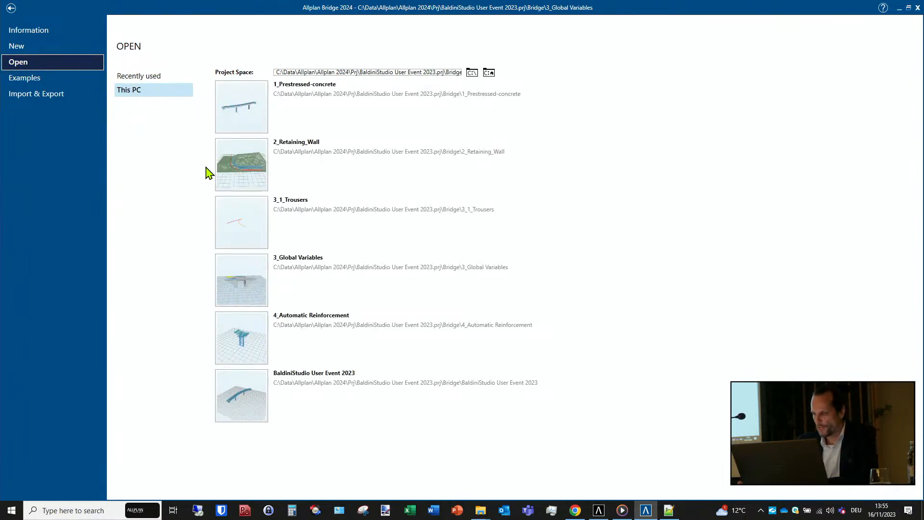
pyautogui.click(244, 212)
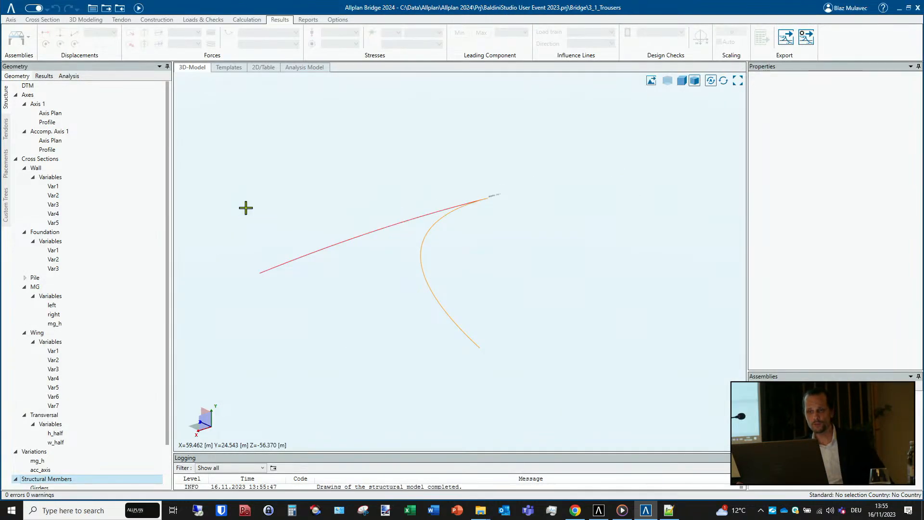
# - Examine Axis 1 and Accomp. Axis 1 of the Trousers project in the 3D model and in the axes plan
pyautogui.moveTo(273, 217); pyautogui.dragTo(504, 236, button='middle')
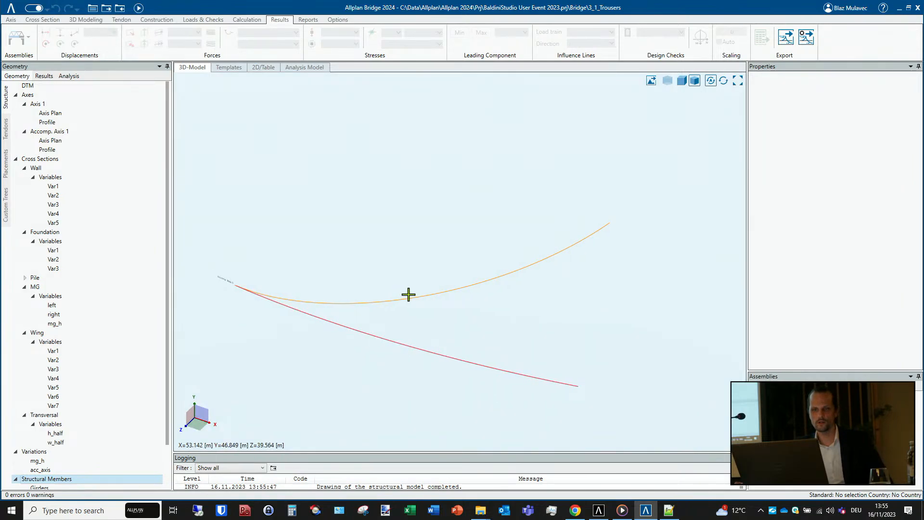
pyautogui.moveTo(409, 295); pyautogui.dragTo(454, 239, button='middle')
pyautogui.moveTo(345, 271); pyautogui.dragTo(481, 258, button='middle')
pyautogui.moveTo(393, 276); pyautogui.dragTo(376, 284, button='middle')
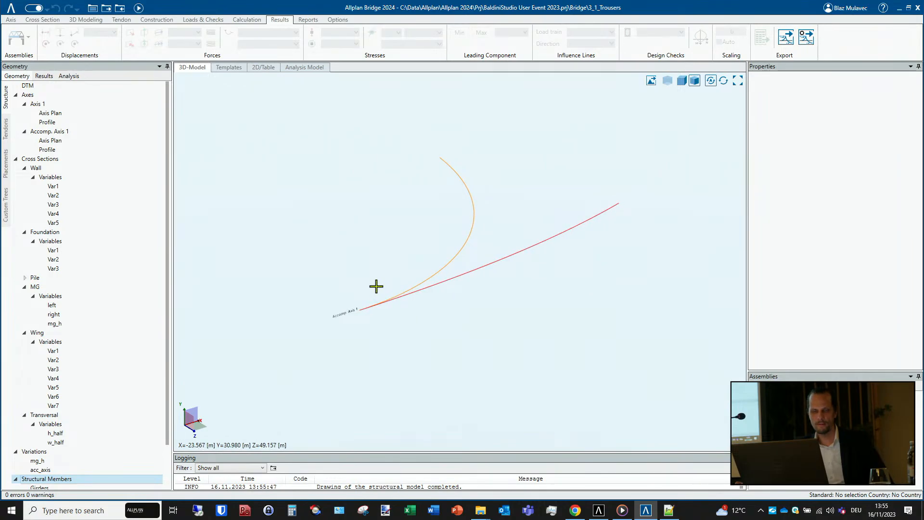
pyautogui.scroll(-1, 118, 340)
pyautogui.scroll(-1, 118, 341)
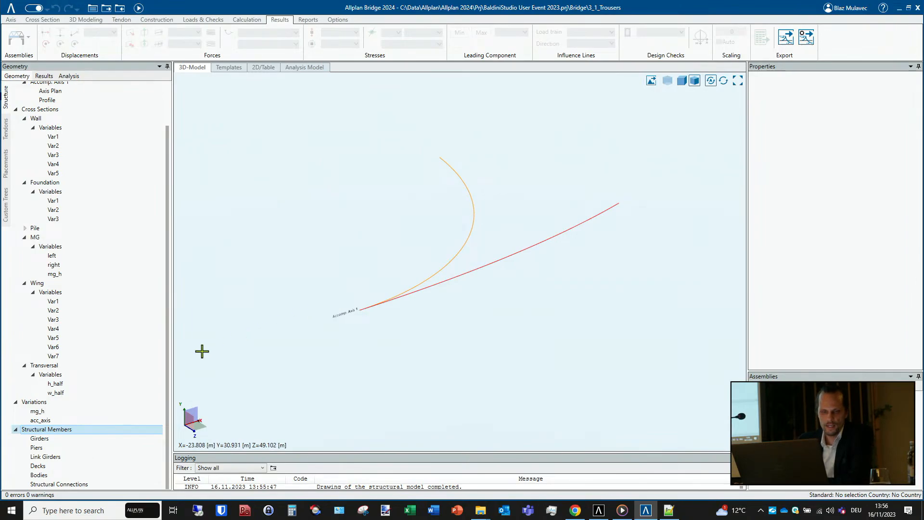
pyautogui.scroll(2, 107, 236)
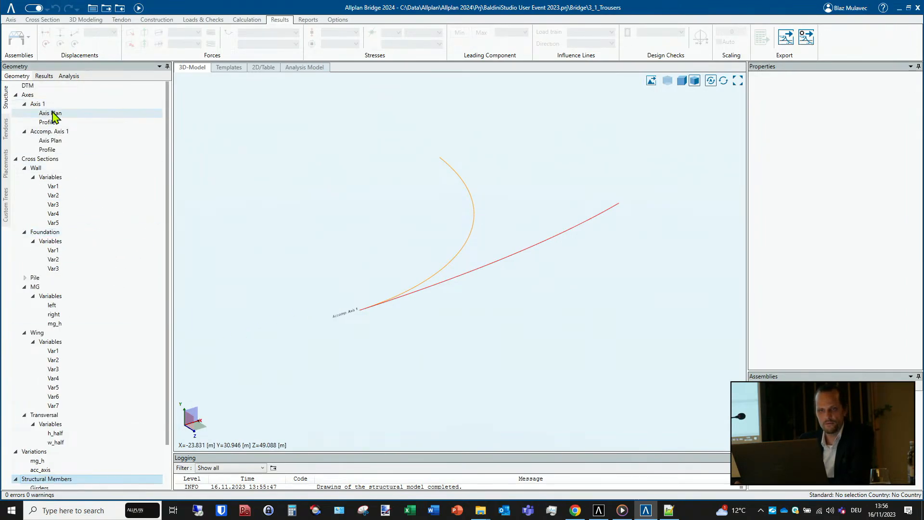
pyautogui.click(38, 97)
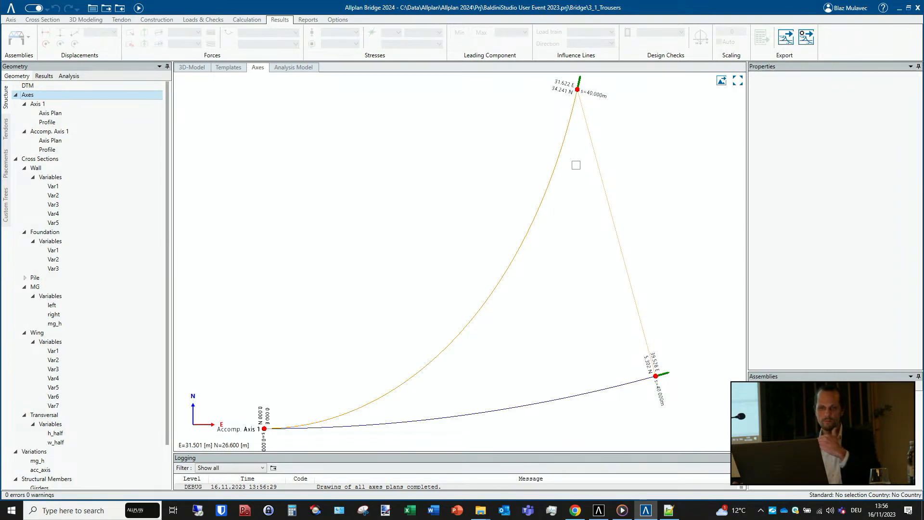
# - Review the Wall, Foundation, Pile, MG, Wing and Transversal cross sections one after another
pyautogui.click(62, 169)
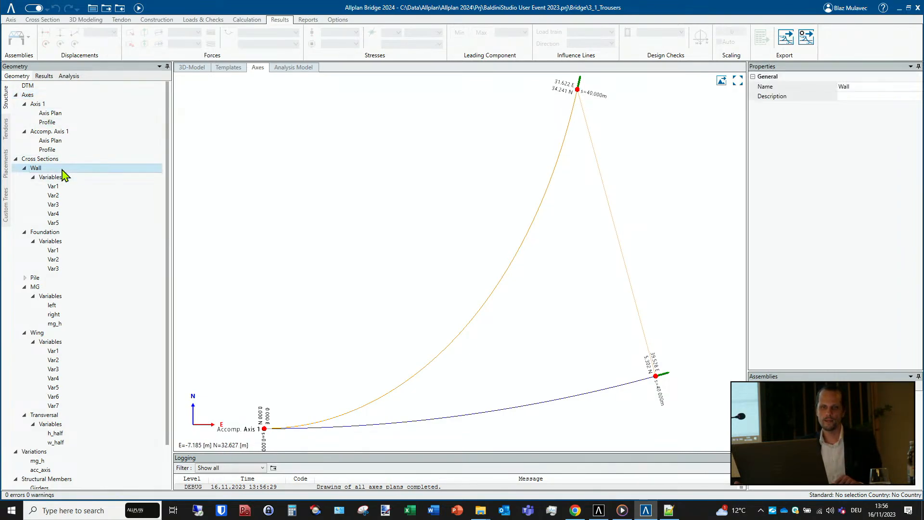
pyautogui.scroll(-2, 440, 211)
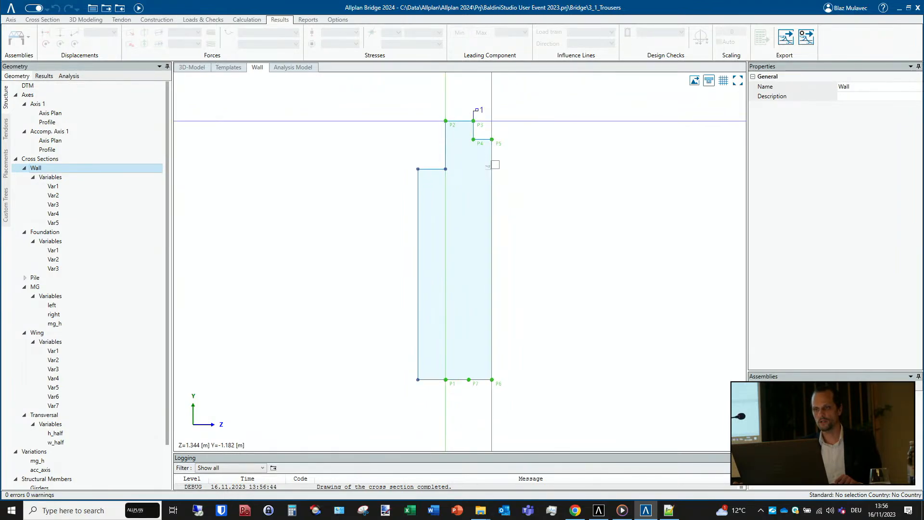
pyautogui.click(61, 234)
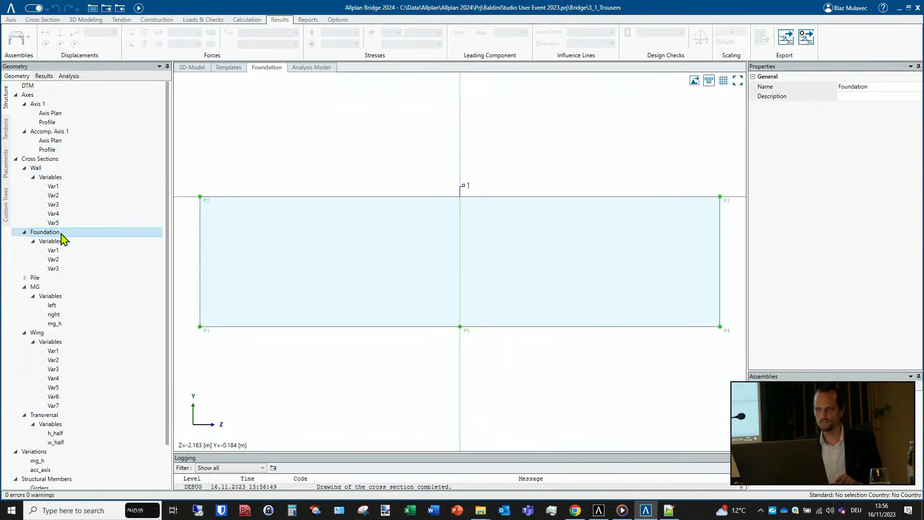
pyautogui.click(53, 279)
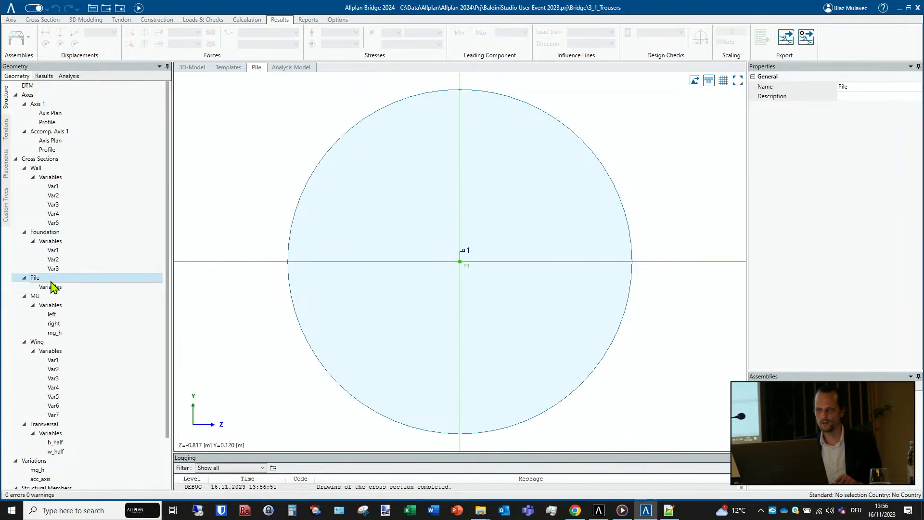
pyautogui.click(52, 296)
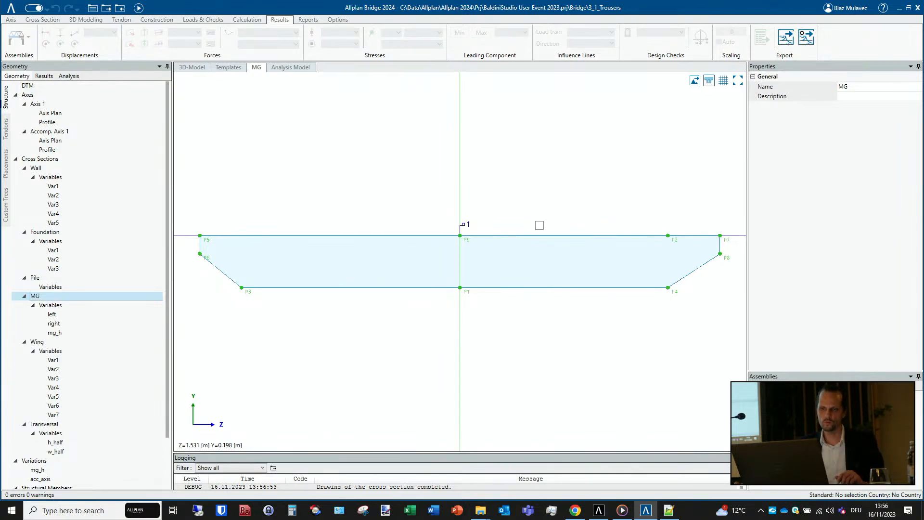
pyautogui.click(38, 342)
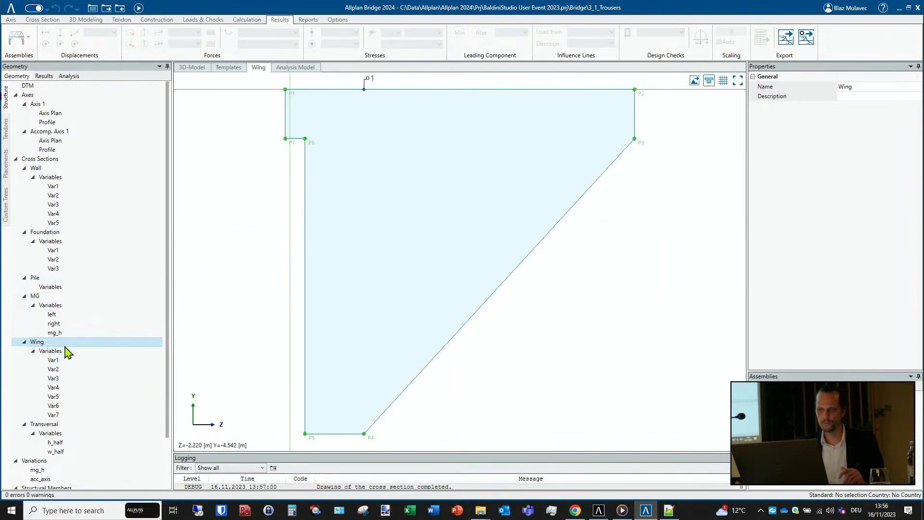
pyautogui.scroll(-1, 352, 273)
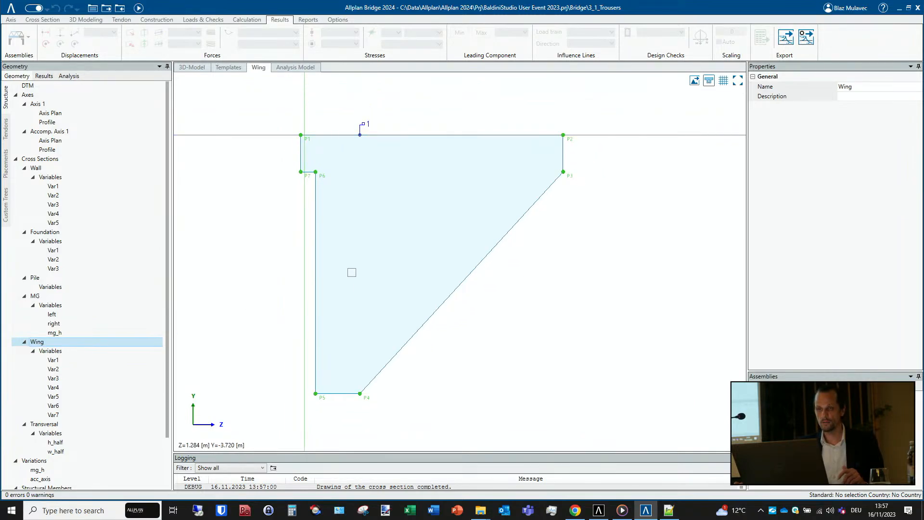
pyautogui.scroll(-2, 41, 395)
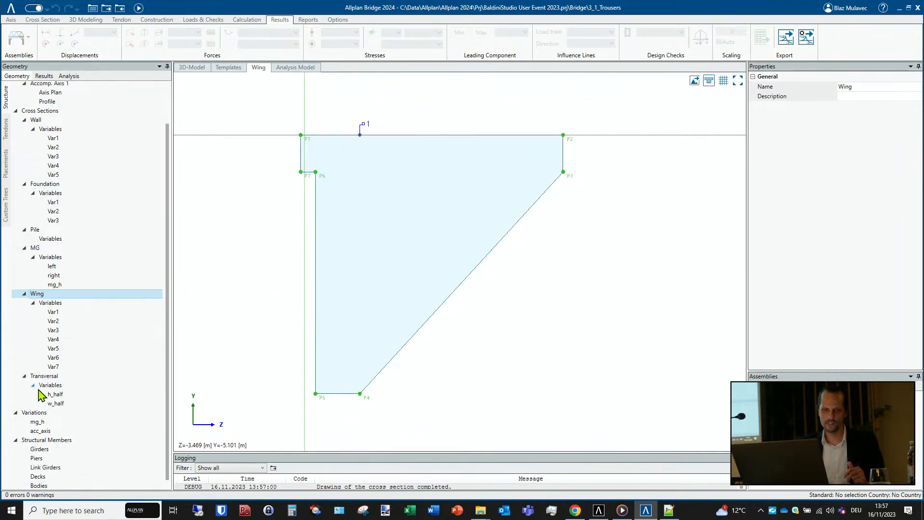
pyautogui.click(48, 377)
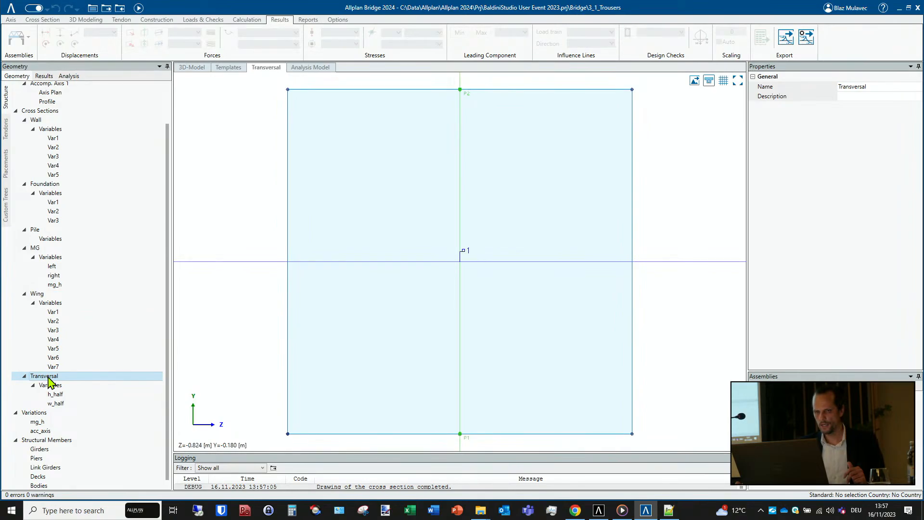
# - Create a prism template named Abutment under Bodies, using the Wall cross section and a length of 10 m
pyautogui.scroll(-1, 50, 379)
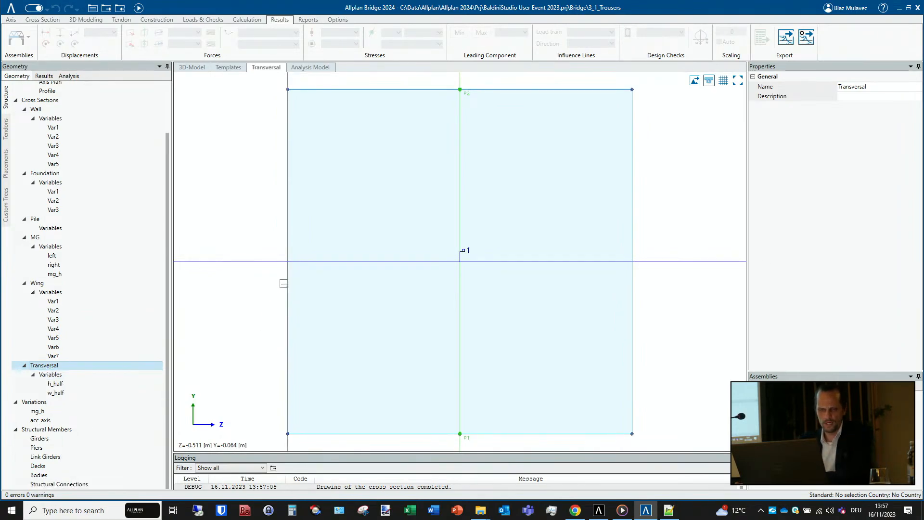
pyautogui.scroll(-4, 284, 284)
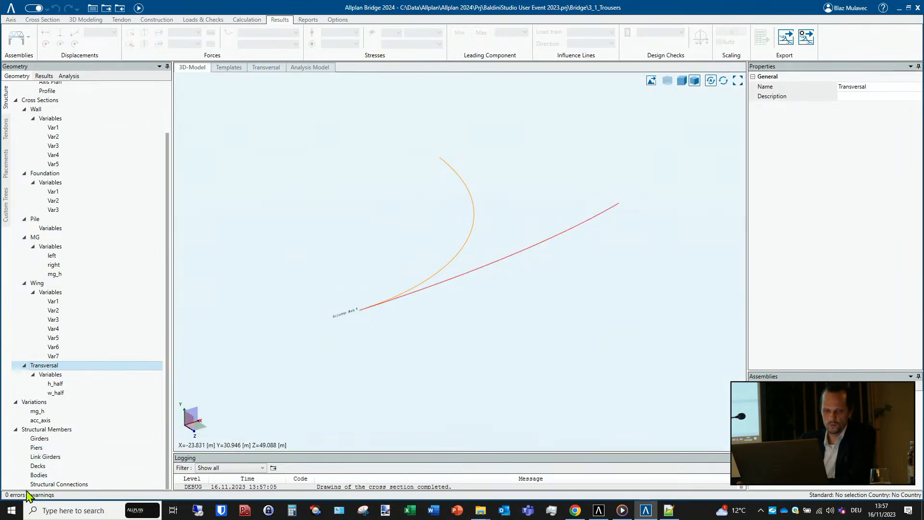
pyautogui.rightClick(54, 475)
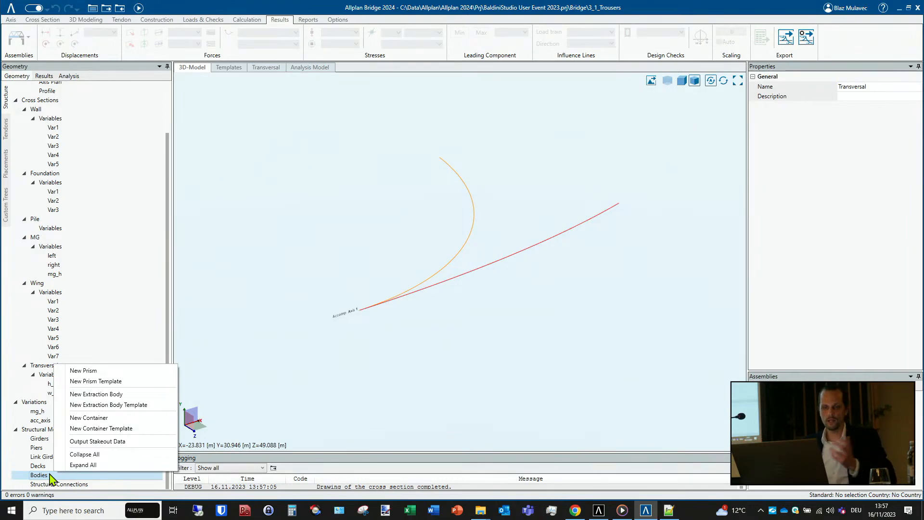
pyautogui.click(121, 383)
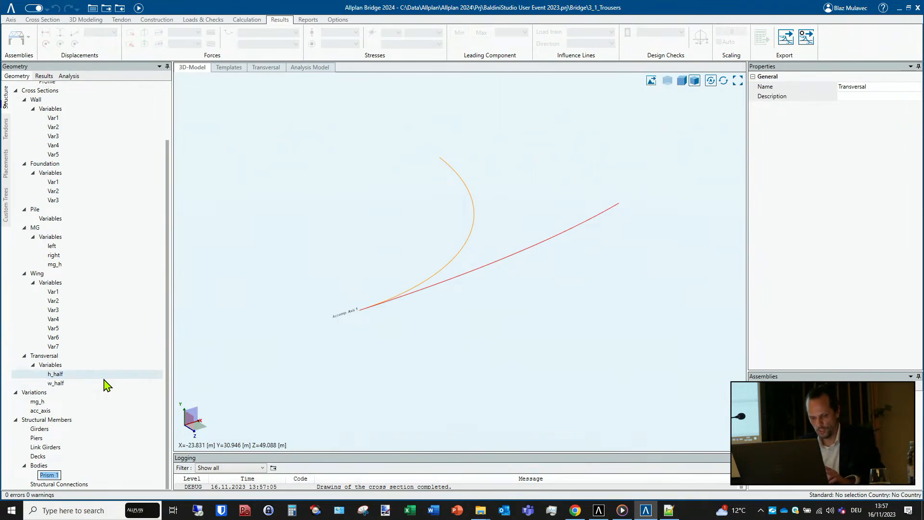
pyautogui.write('A')
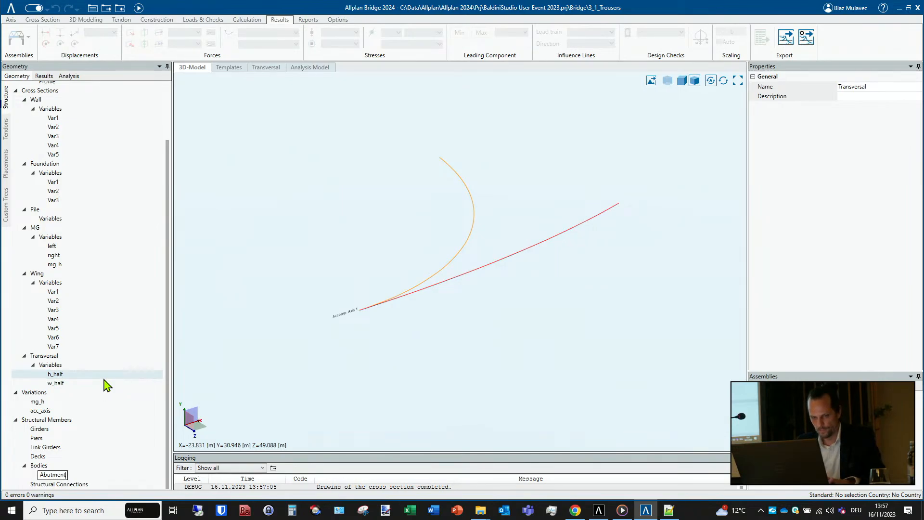
pyautogui.write('butment')
pyautogui.press('Return')
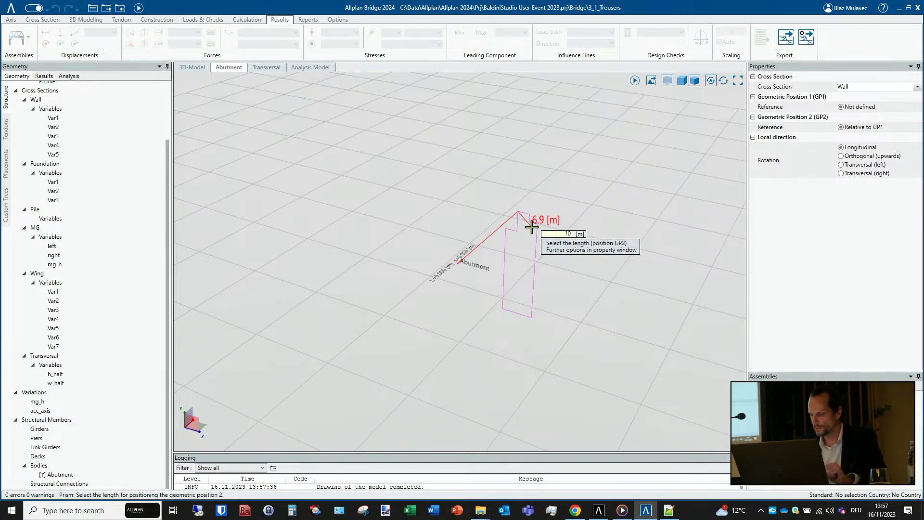
pyautogui.press('Return')
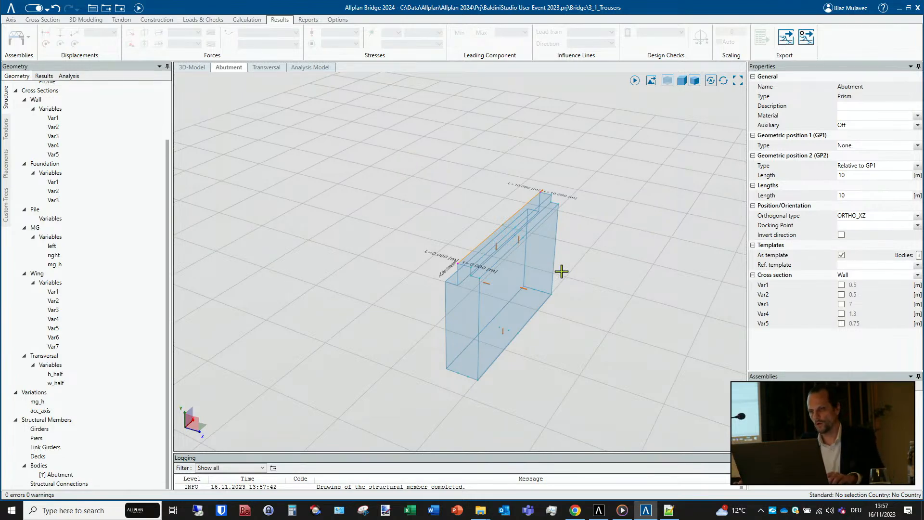
# - Inspect the Abutment prism in 3D and check the Wall cross section's variables Var1 to Var4
pyautogui.moveTo(575, 291)
pyautogui.mouseDown(button='middle')
pyautogui.moveTo(533, 276)
pyautogui.moveTo(587, 285)
pyautogui.mouseUp(button='middle')
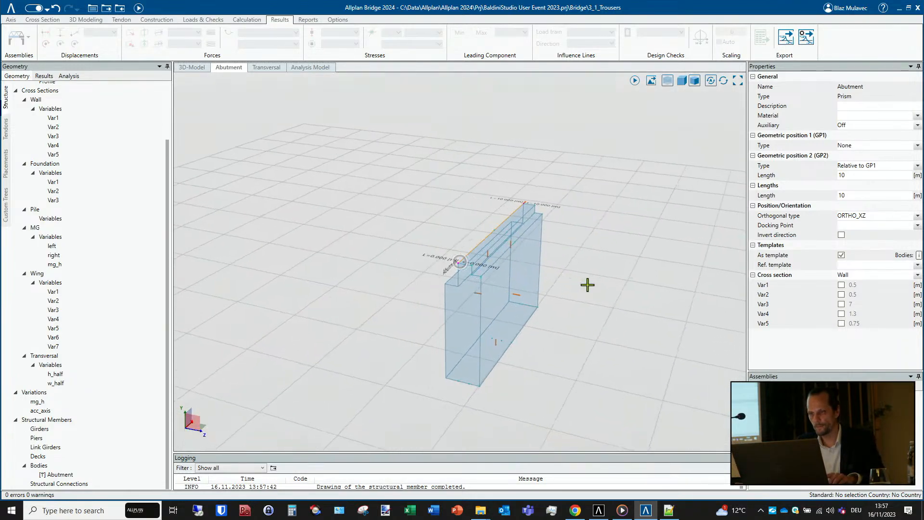
pyautogui.scroll(2, 518, 295)
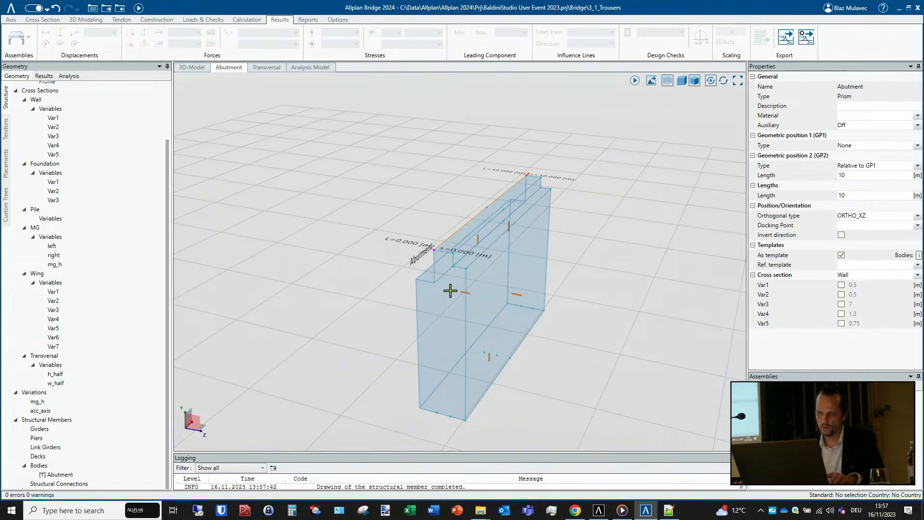
pyautogui.scroll(3, 111, 214)
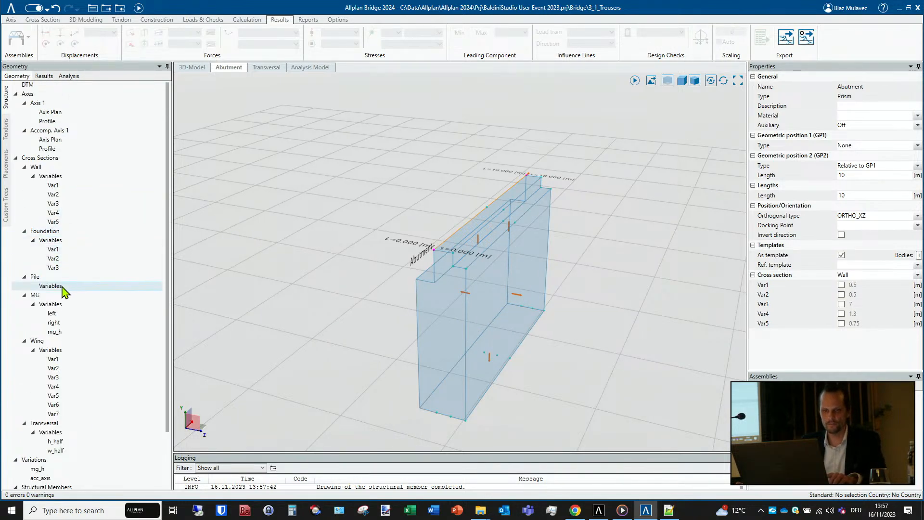
pyautogui.click(53, 168)
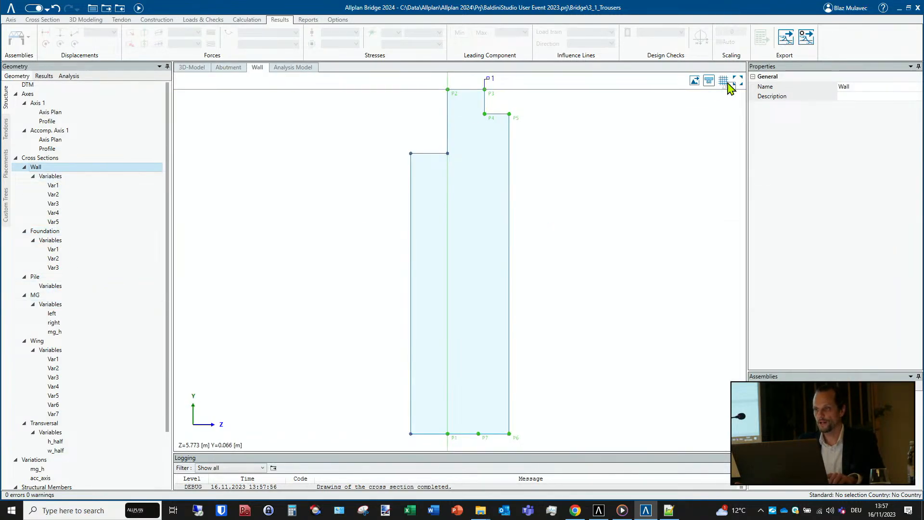
pyautogui.click(68, 186)
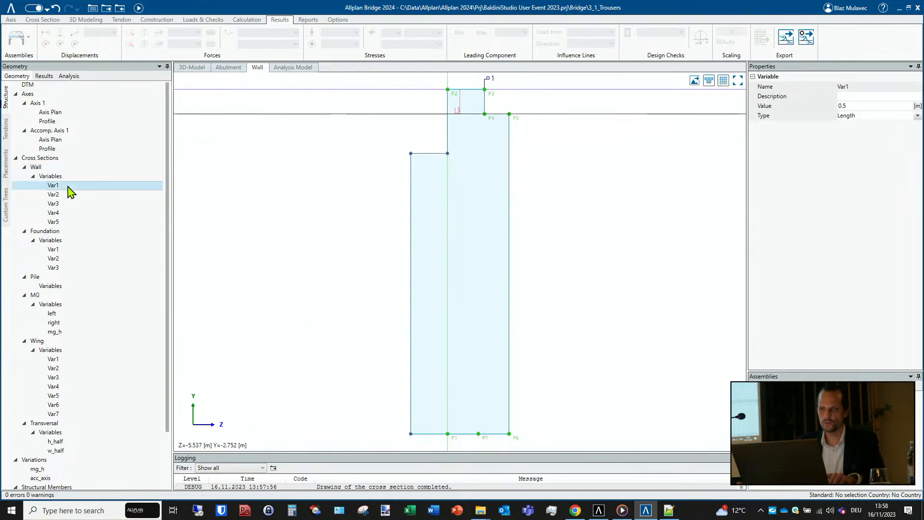
pyautogui.click(67, 197)
pyautogui.click(66, 204)
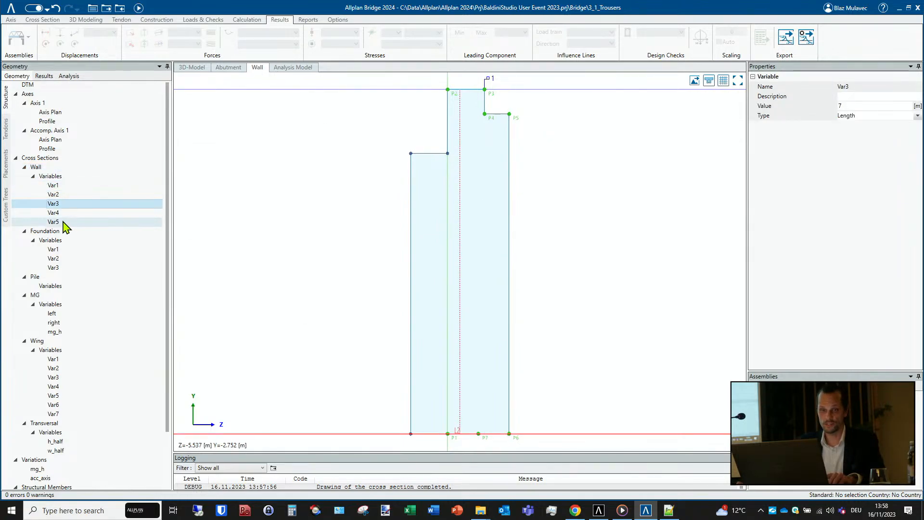
pyautogui.click(61, 213)
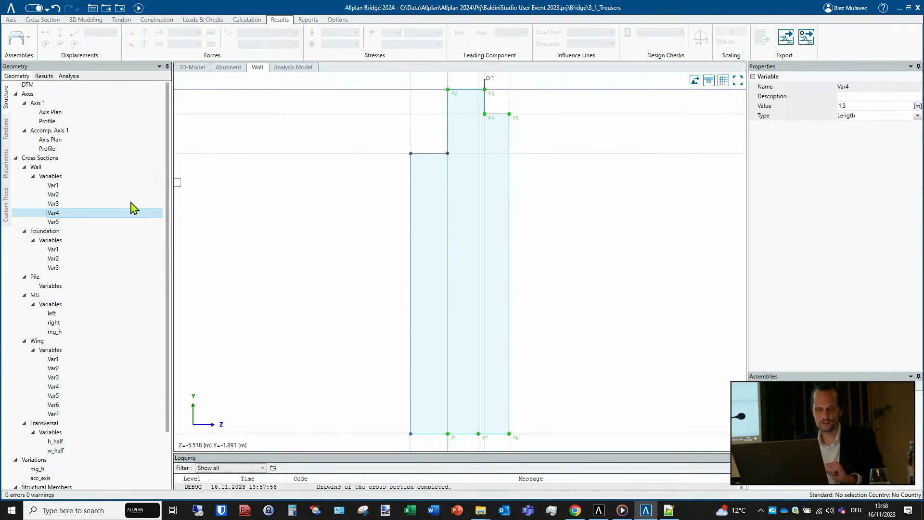
# - Reopen the Abutment template, start a new prism template attached to it and begin replacing the new prism's default name
pyautogui.scroll(-3, 65, 299)
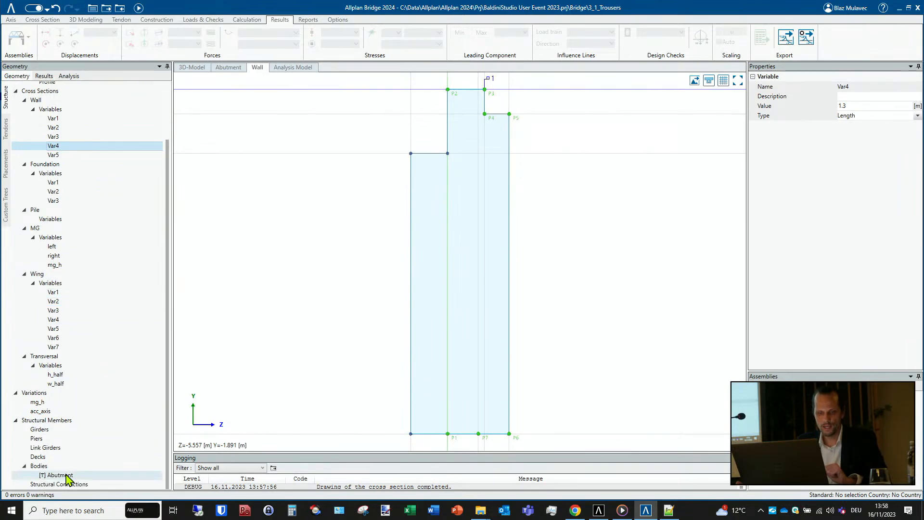
pyautogui.doubleClick(60, 476)
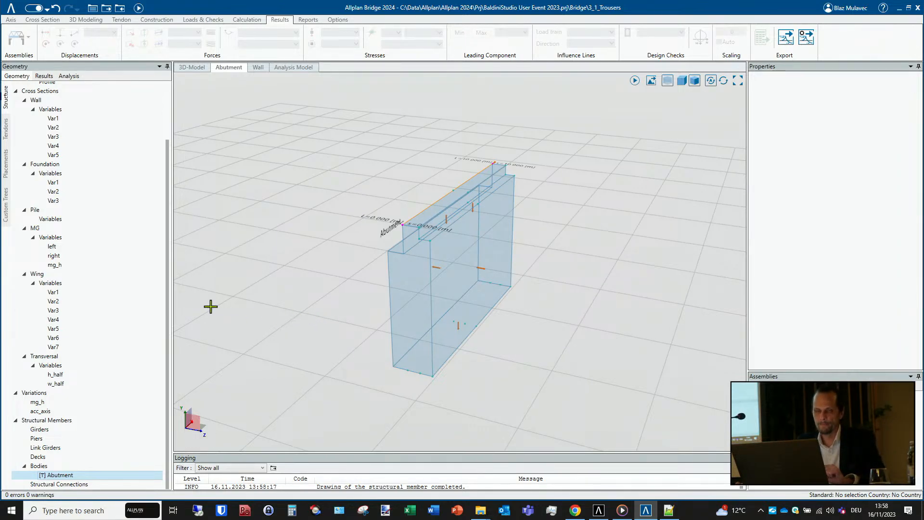
pyautogui.moveTo(395, 298); pyautogui.dragTo(384, 284, button='middle')
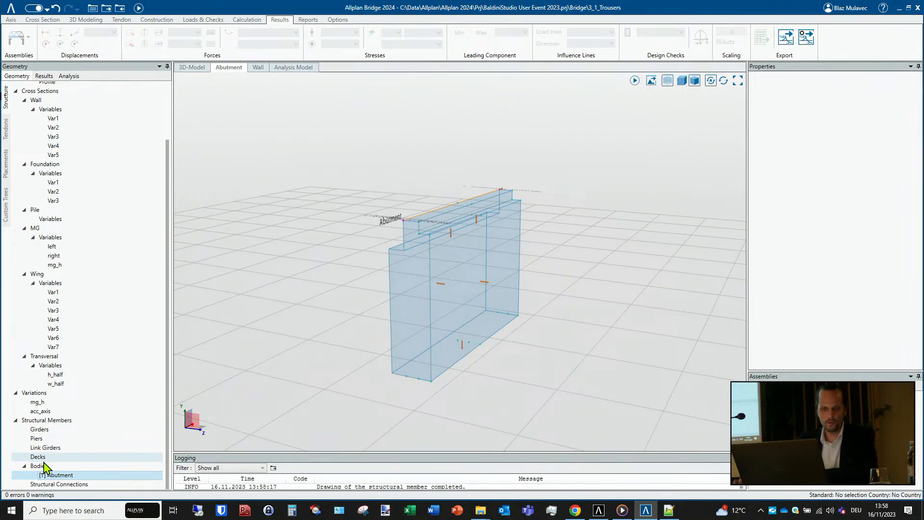
pyautogui.click(65, 475)
pyautogui.rightClick(67, 475)
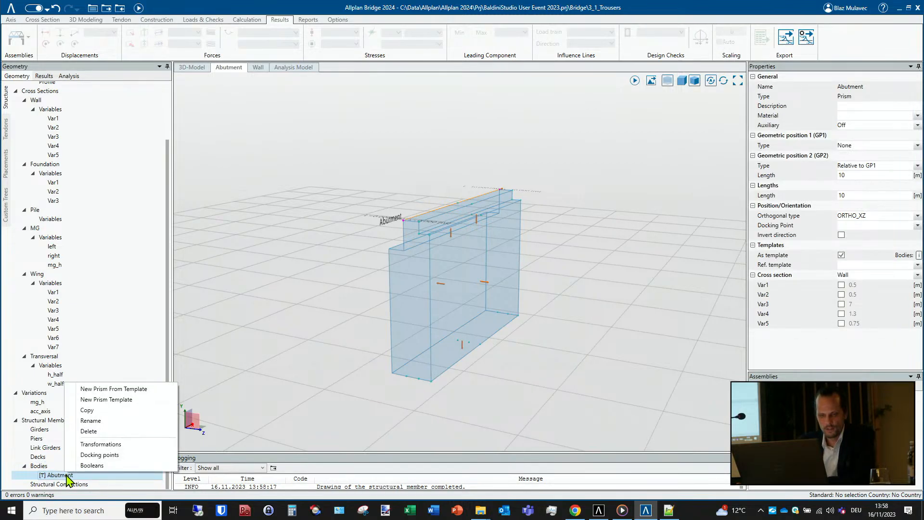
pyautogui.click(127, 400)
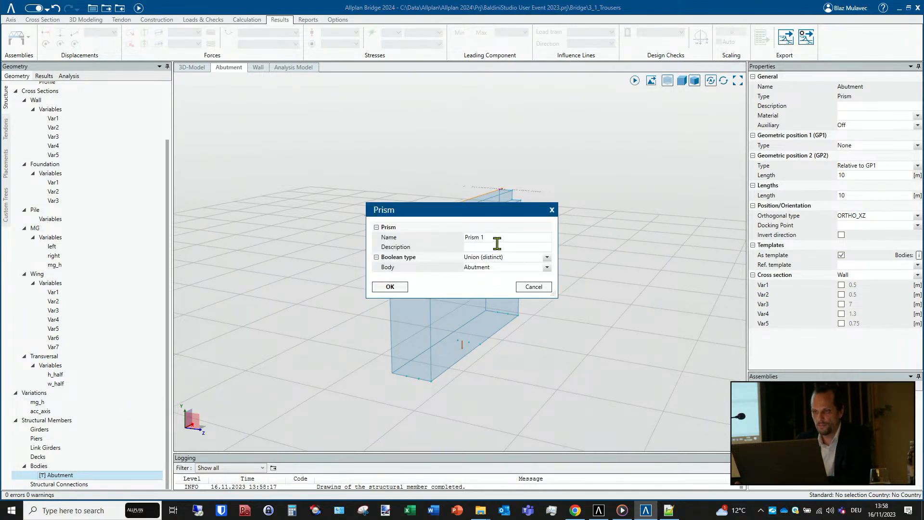
pyautogui.moveTo(497, 239); pyautogui.dragTo(401, 234)
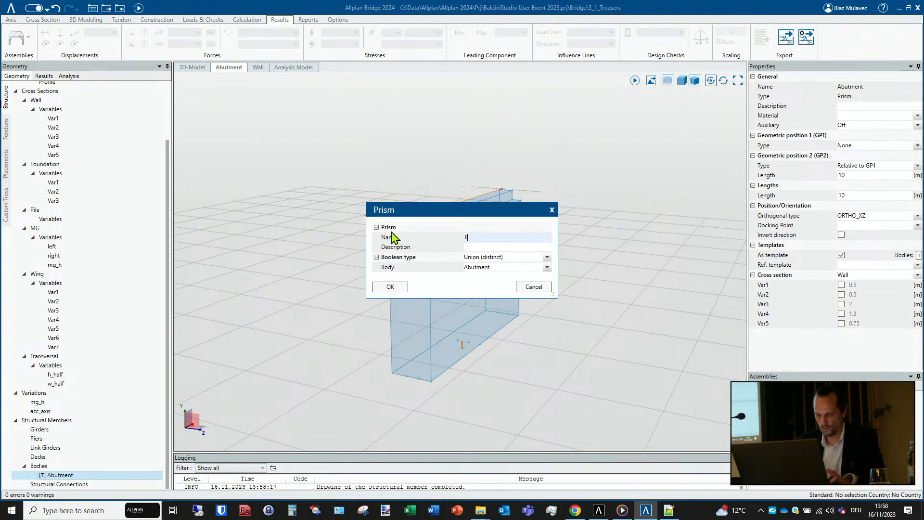
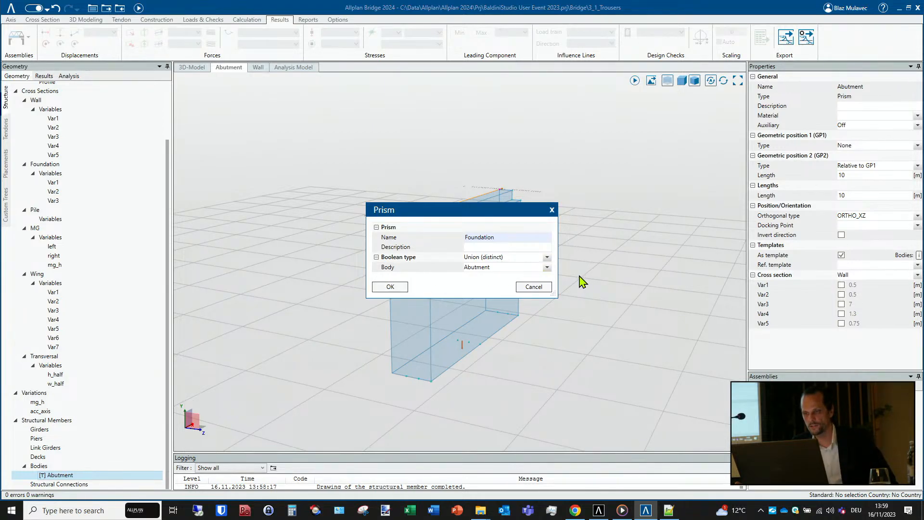
# - Create the Foundation prism united with the Abutment, using the Foundation cross section between the docking points at both ends of the wall's base
pyautogui.click(552, 268)
pyautogui.click(549, 267)
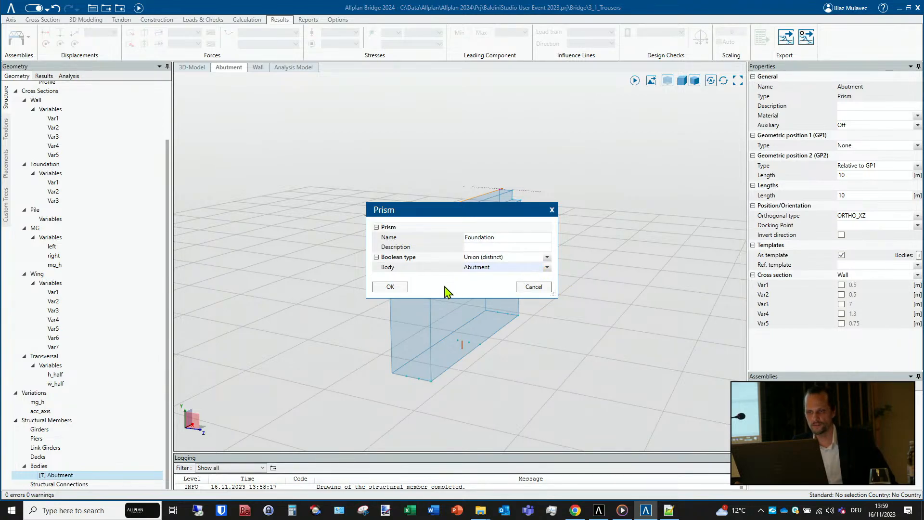
pyautogui.click(390, 287)
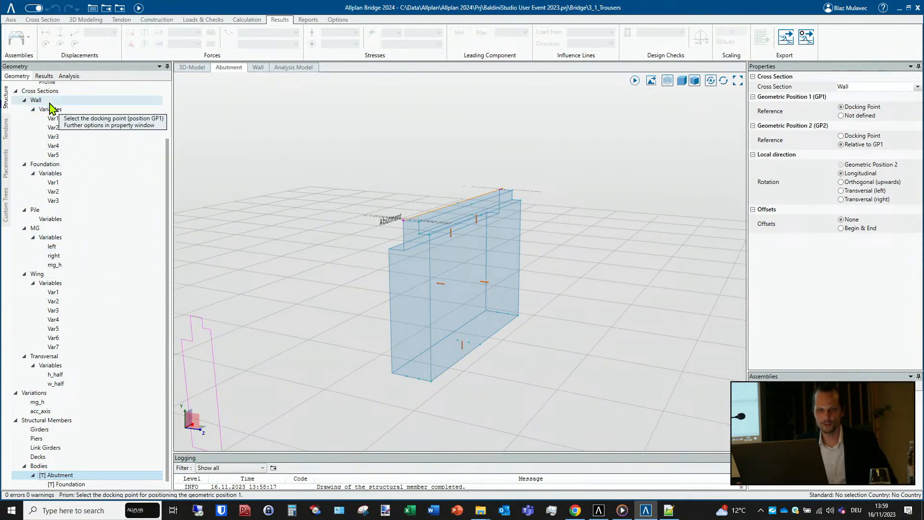
pyautogui.click(56, 164)
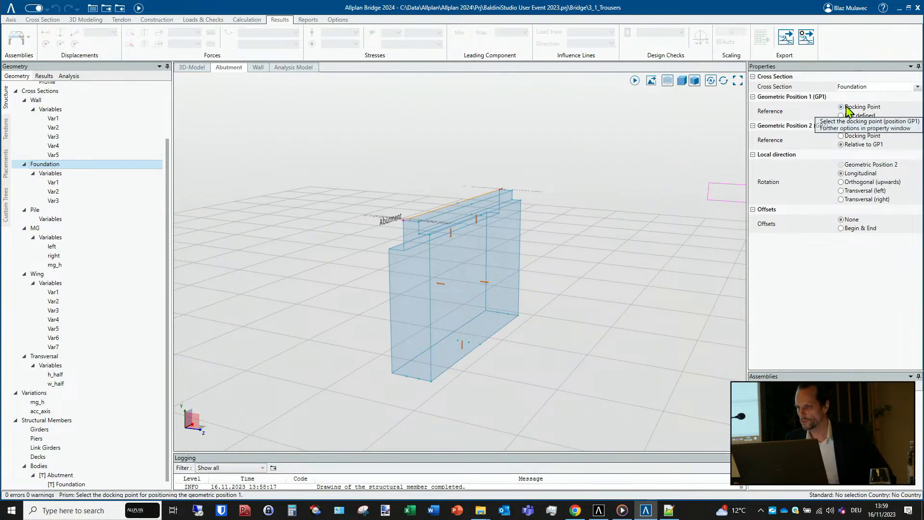
pyautogui.click(841, 136)
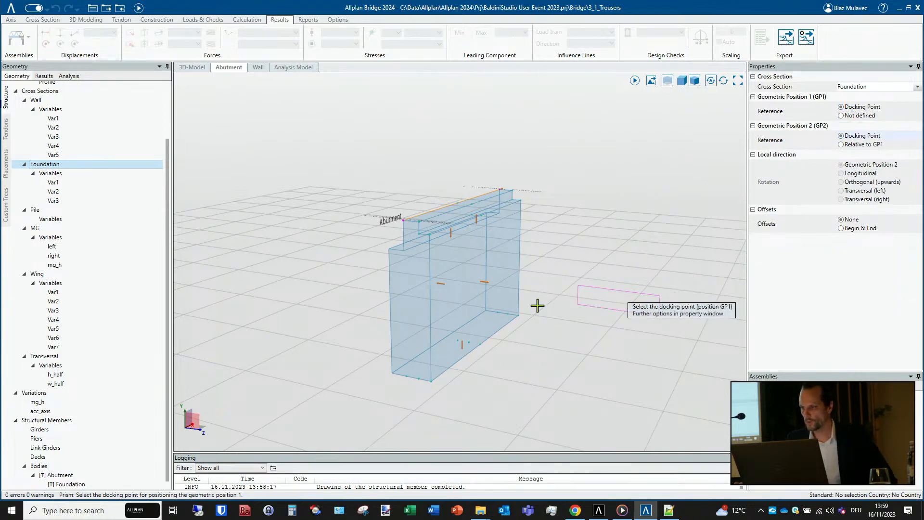
pyautogui.click(497, 312)
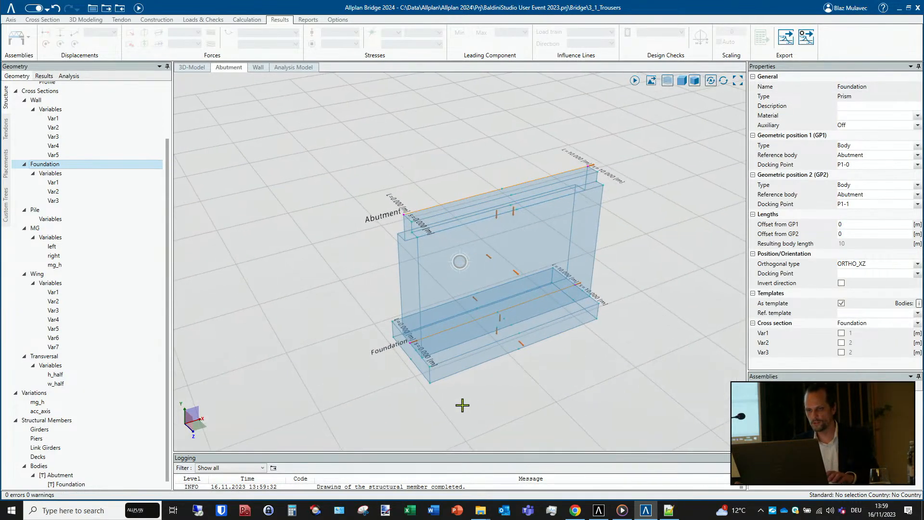
# - Extend the Foundation prism beyond its starting end by setting the offset from GP1 to -1 m
pyautogui.moveTo(462, 405); pyautogui.dragTo(413, 355, button='middle')
pyautogui.scroll(3, 444, 388)
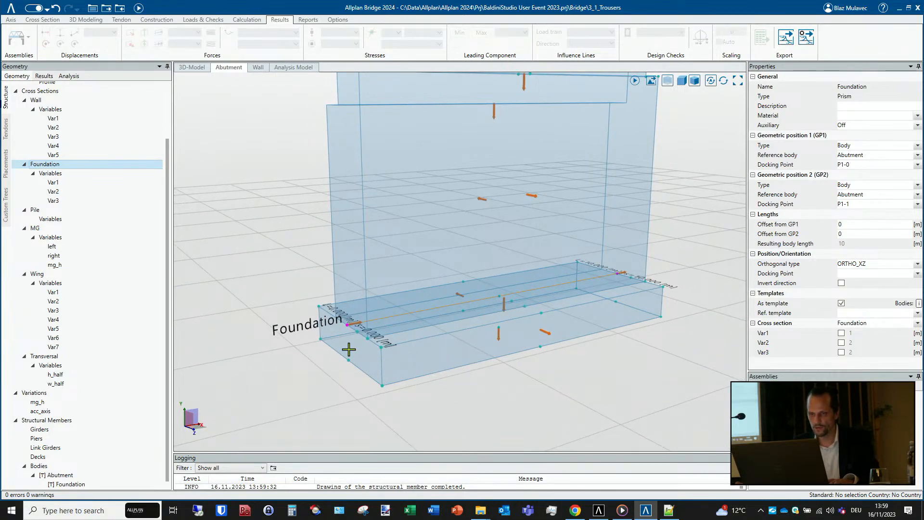
pyautogui.moveTo(362, 341); pyautogui.dragTo(391, 360, button='middle')
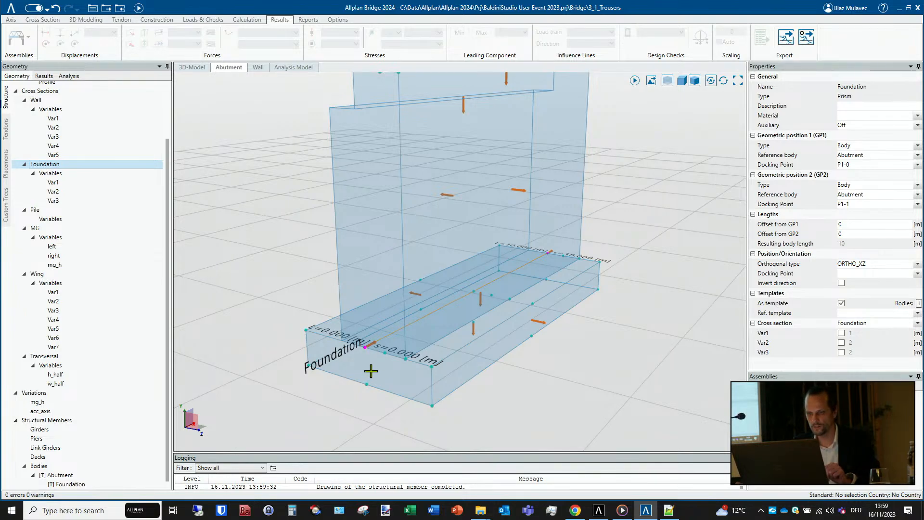
pyautogui.click(371, 371)
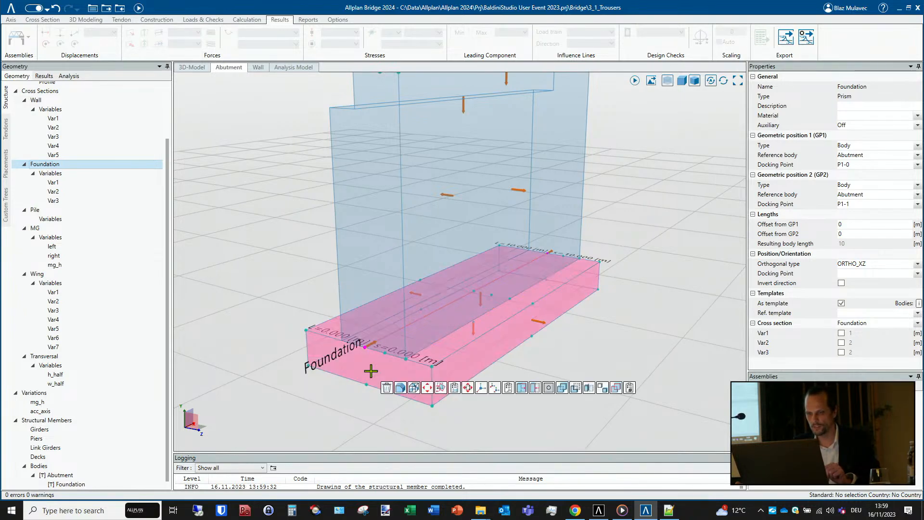
pyautogui.click(523, 389)
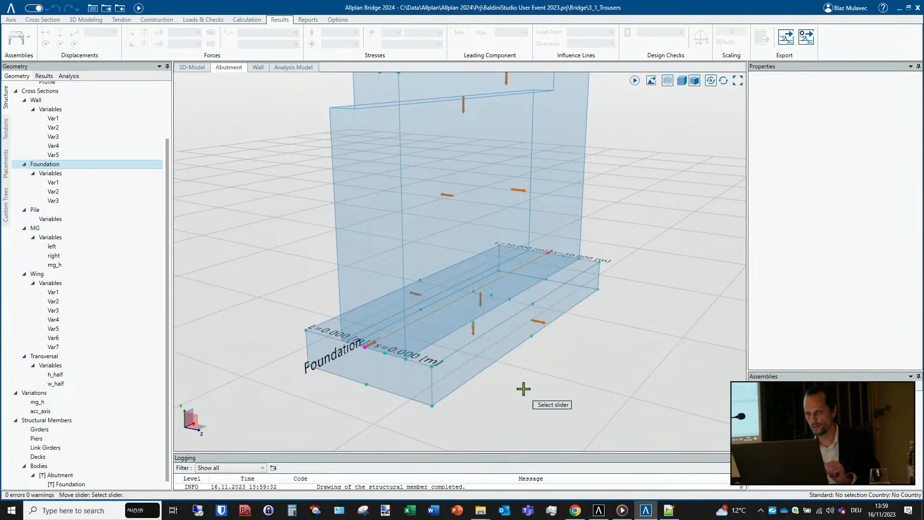
pyautogui.click(370, 345)
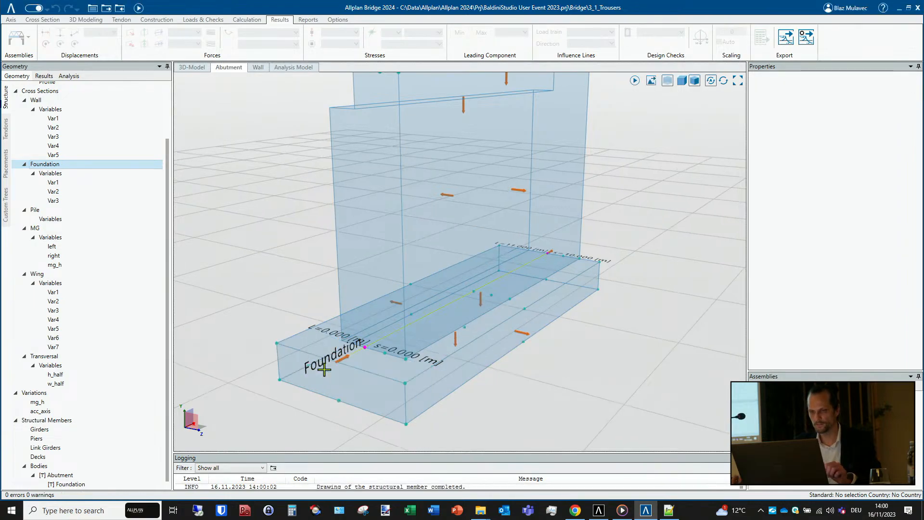
# - Extend the Foundation prism's far end by moving the Offset from GP2 slider to 1 m
pyautogui.moveTo(518, 375); pyautogui.dragTo(403, 358, button='middle')
pyautogui.click(614, 322)
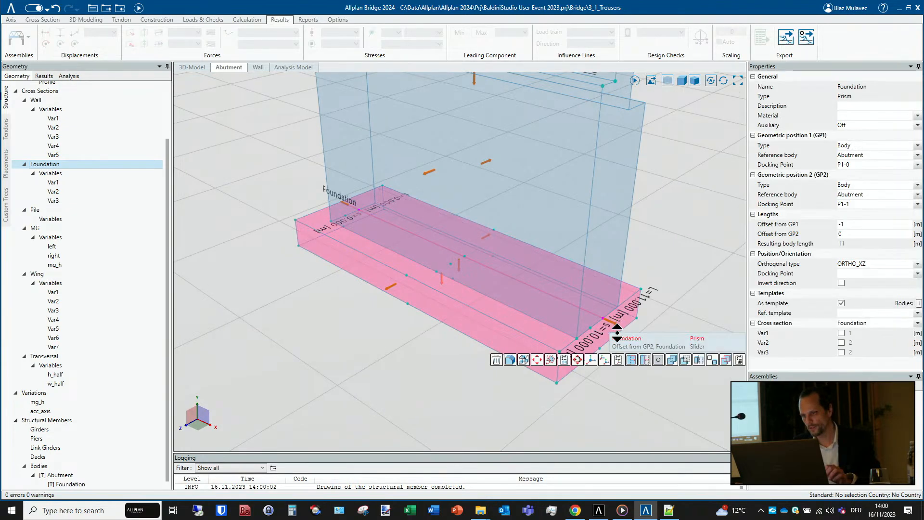
pyautogui.click(698, 347)
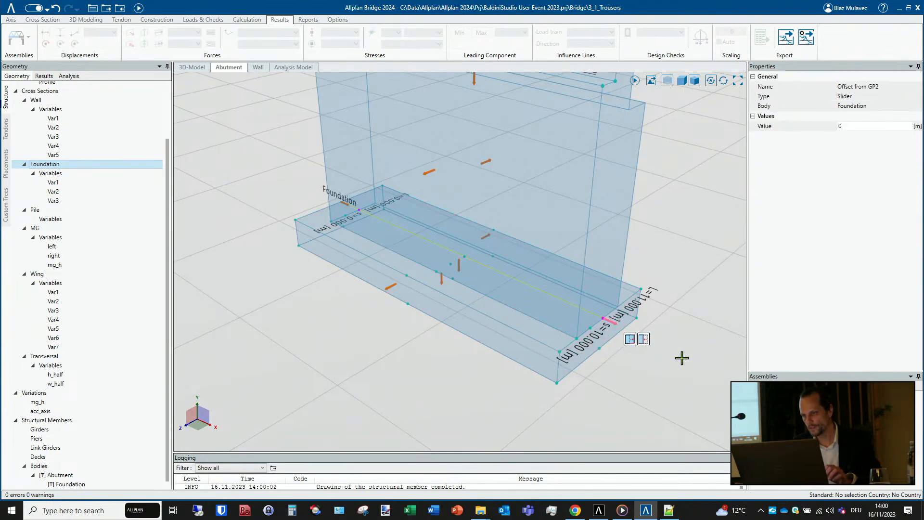
pyautogui.click(642, 341)
pyautogui.write('1')
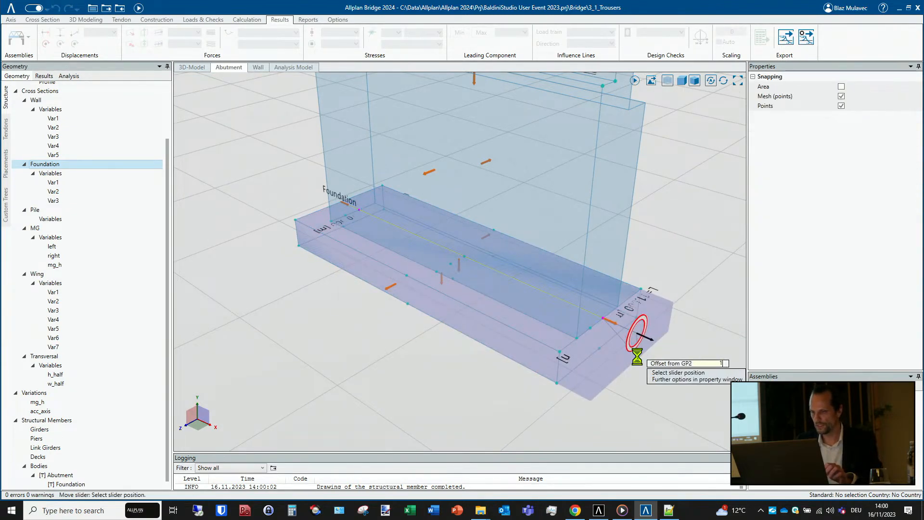
pyautogui.write('0')
pyautogui.press('Return')
# - Add a prism template named Wing_L to the Abutment with the Union (distinct) Boolean type
pyautogui.scroll(-3, 450, 327)
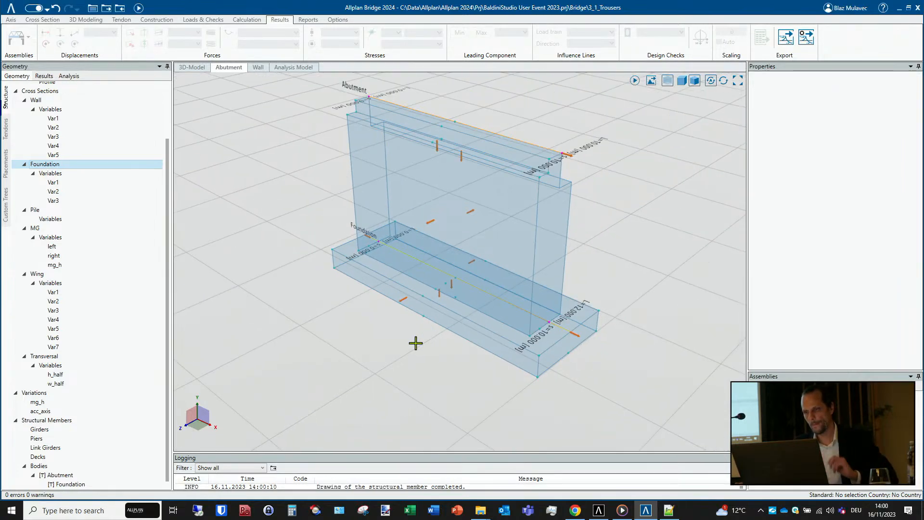
pyautogui.moveTo(379, 353); pyautogui.dragTo(561, 344, button='middle')
pyautogui.moveTo(480, 327); pyautogui.dragTo(422, 318, button='middle')
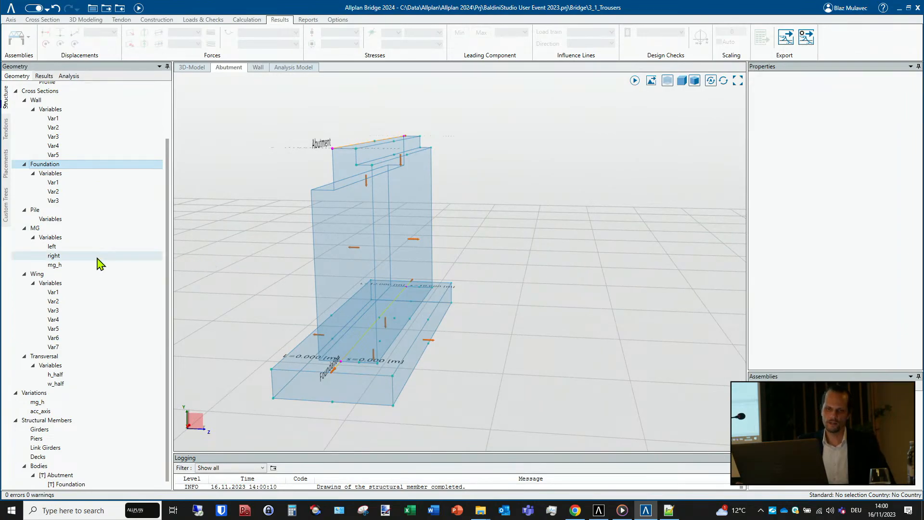
pyautogui.scroll(-1, 72, 404)
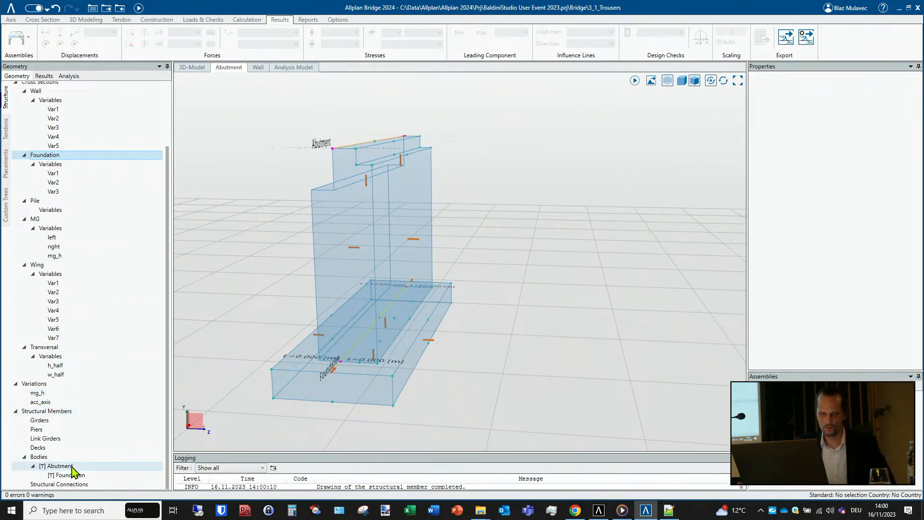
pyautogui.rightClick(72, 469)
pyautogui.click(124, 393)
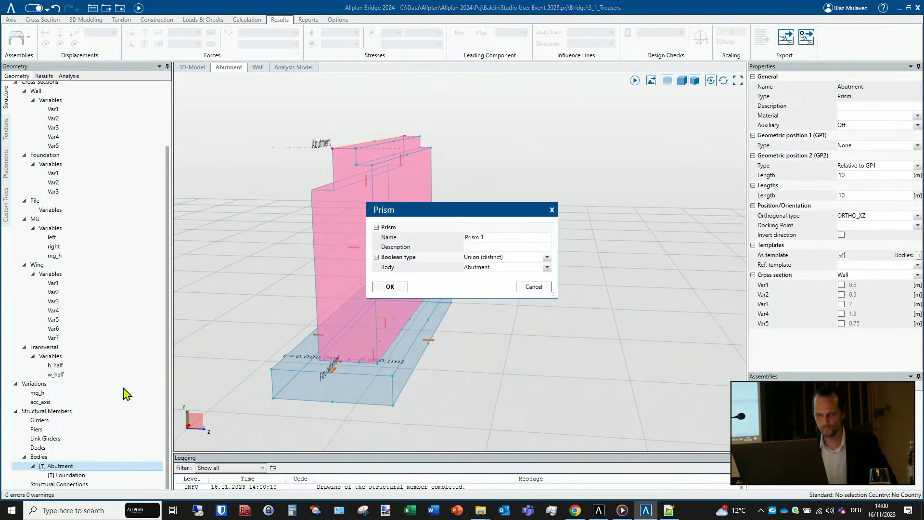
pyautogui.click(501, 237)
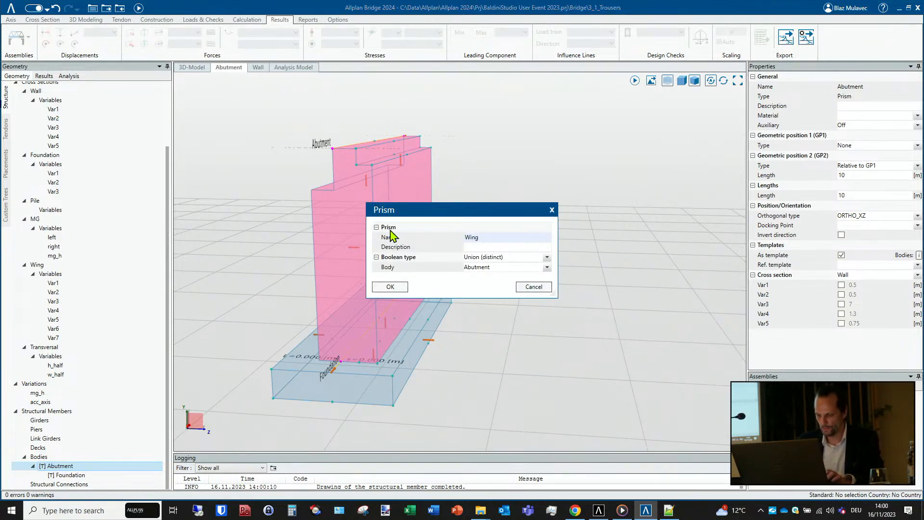
pyautogui.write('Wing_L')
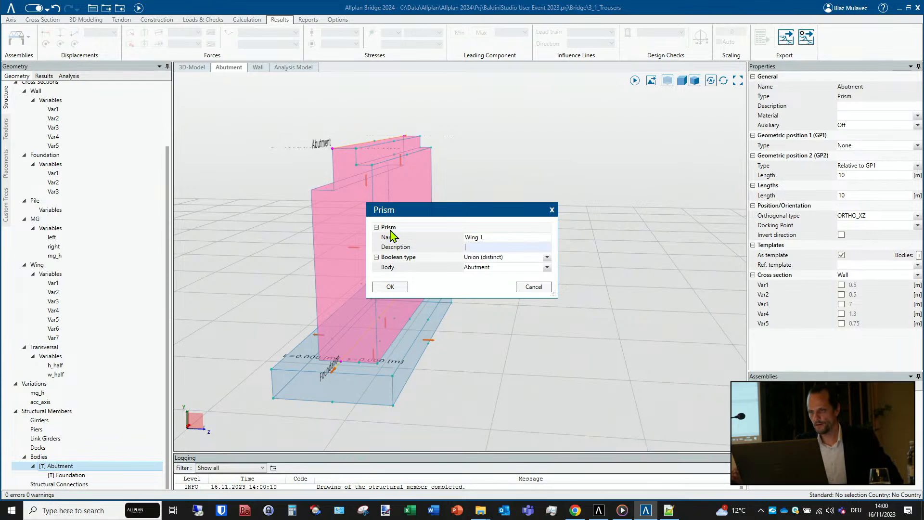
pyautogui.click(390, 286)
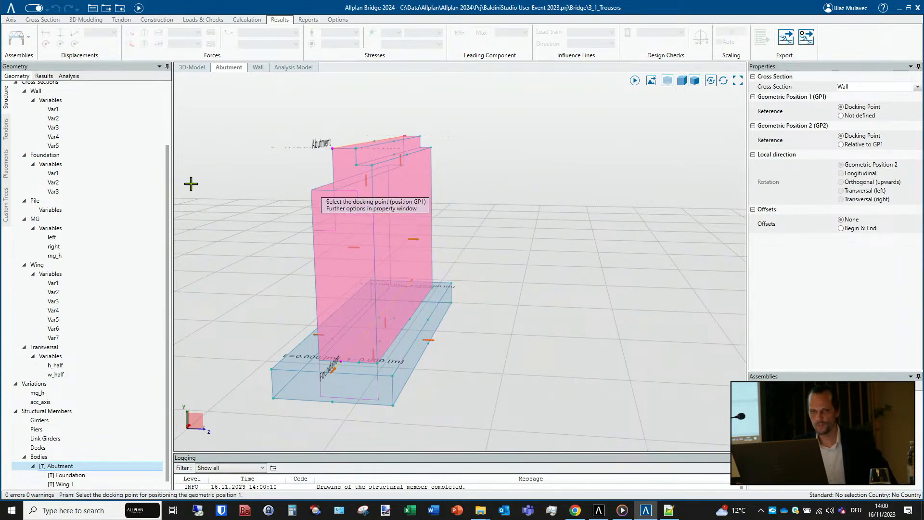
# - Place Wing_L with the Wing cross section at the docking point on the wall's upper front end, 0.6 m long relative to GP1
pyautogui.click(55, 265)
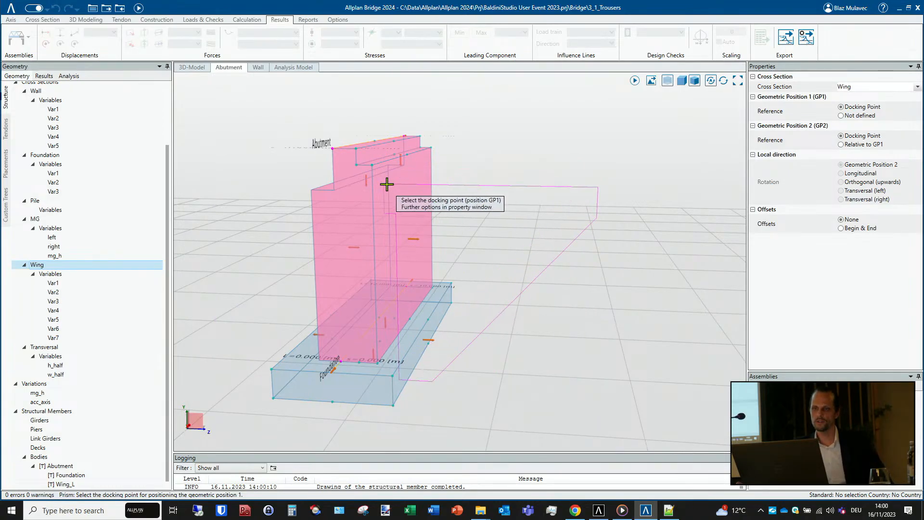
pyautogui.moveTo(385, 183); pyautogui.dragTo(368, 220, button='middle')
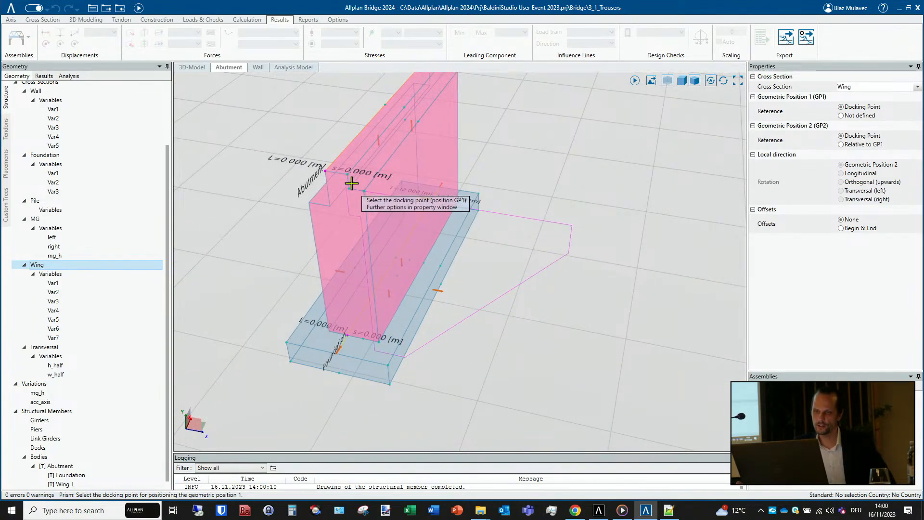
pyautogui.click(841, 144)
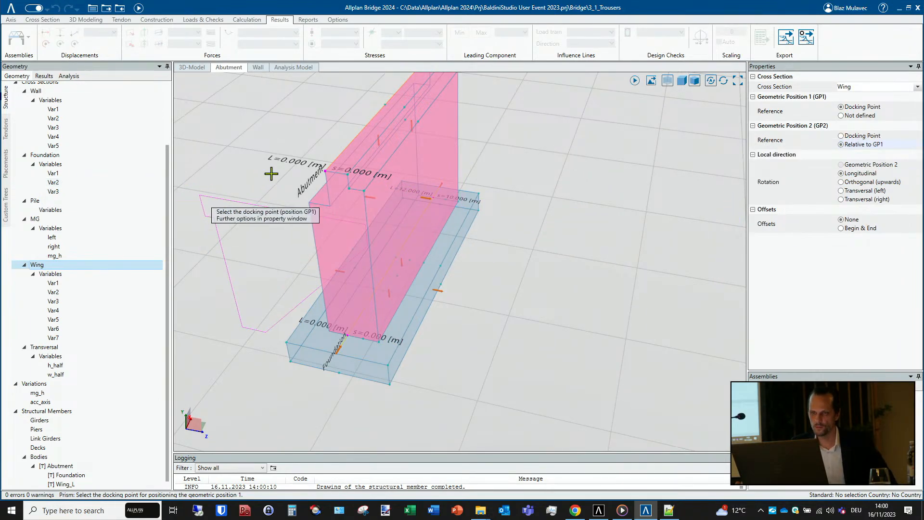
pyautogui.scroll(4, 339, 174)
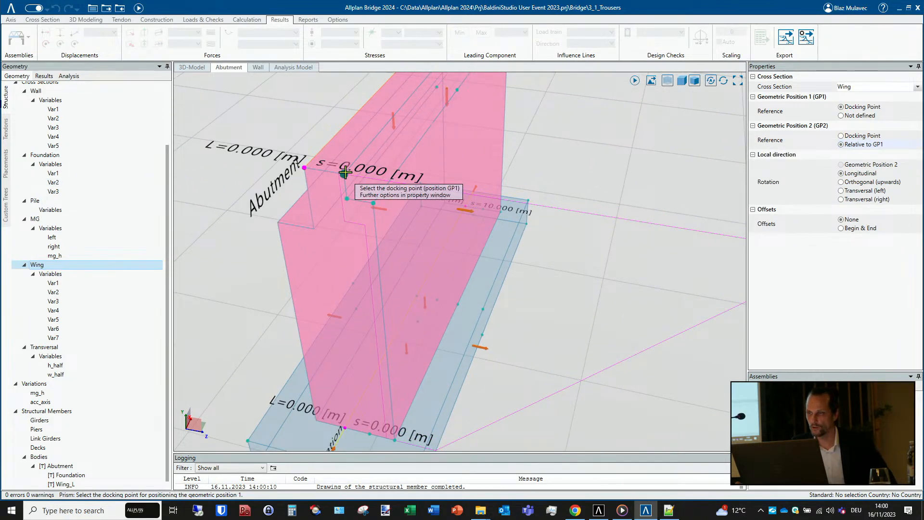
pyautogui.click(345, 172)
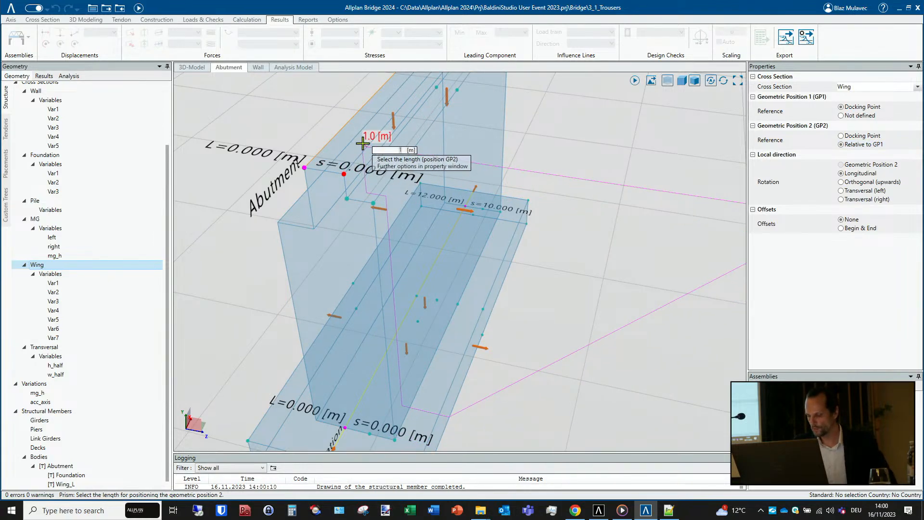
pyautogui.write('0.')
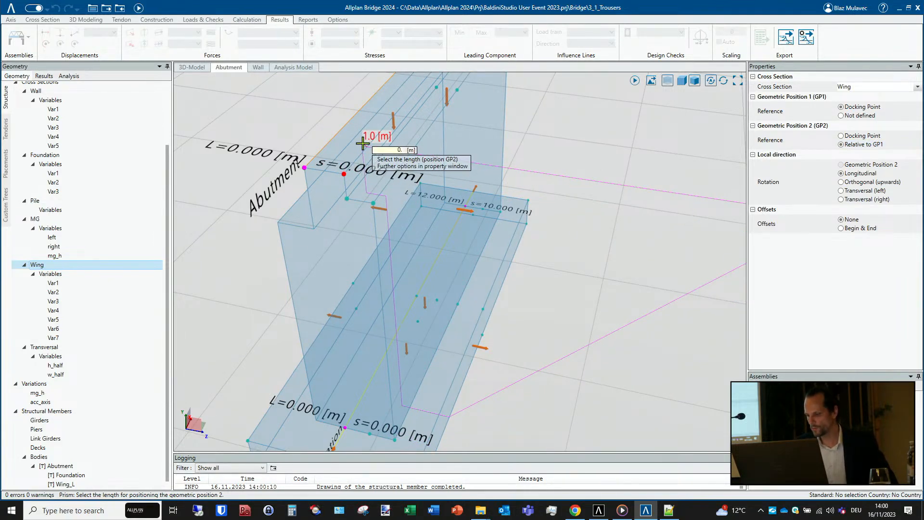
pyautogui.write('6')
pyautogui.press('Return')
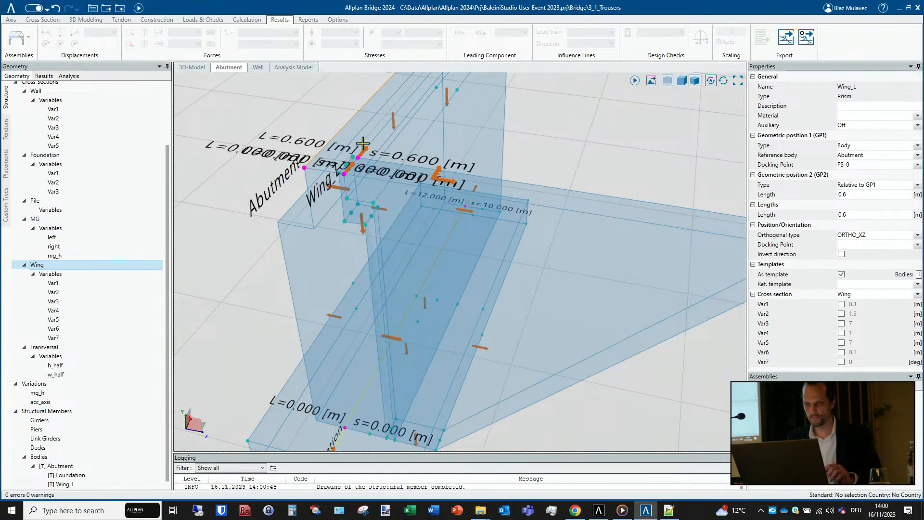
# - Copy the Wing_L prism as Wing_R, including its transformations and its union with the Abutment
pyautogui.moveTo(344, 224)
pyautogui.mouseDown(button='middle')
pyautogui.moveTo(258, 303)
pyautogui.moveTo(361, 229)
pyautogui.mouseUp(button='middle')
pyautogui.scroll(-1, 114, 401)
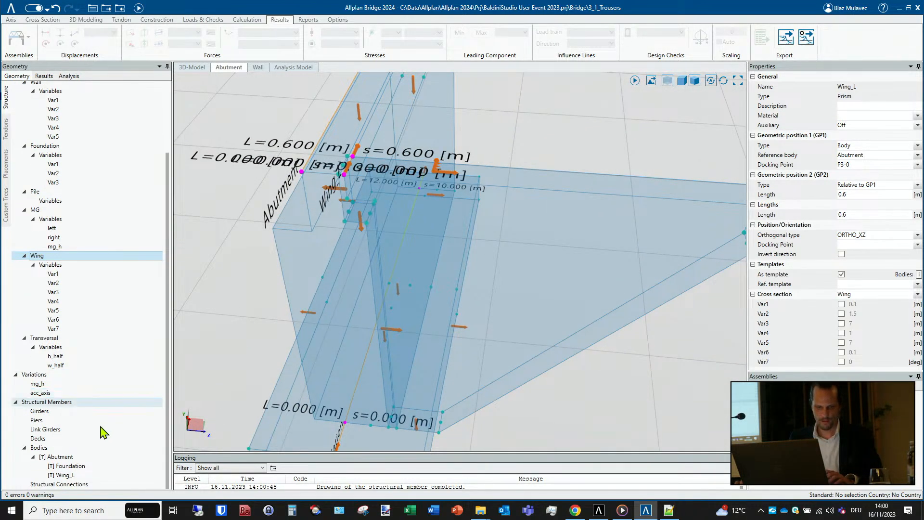
pyautogui.click(63, 475)
pyautogui.rightClick(62, 475)
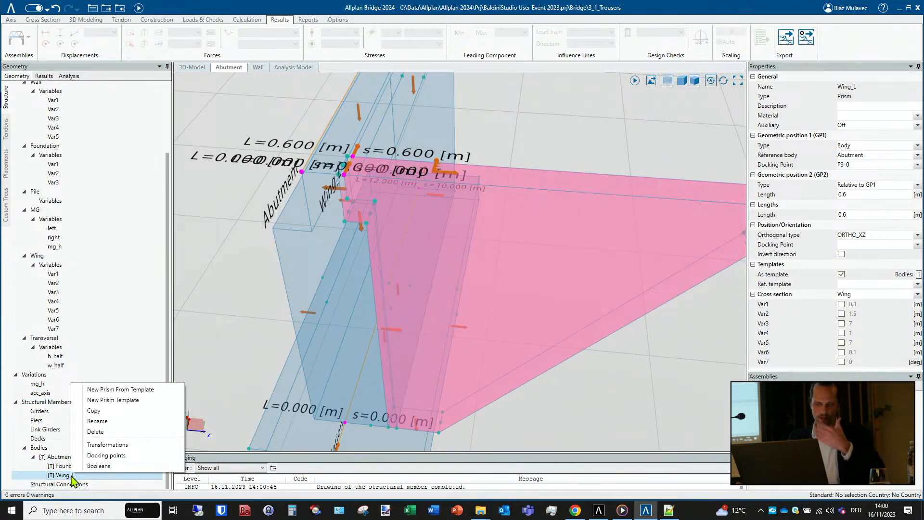
pyautogui.click(122, 412)
pyautogui.click(499, 238)
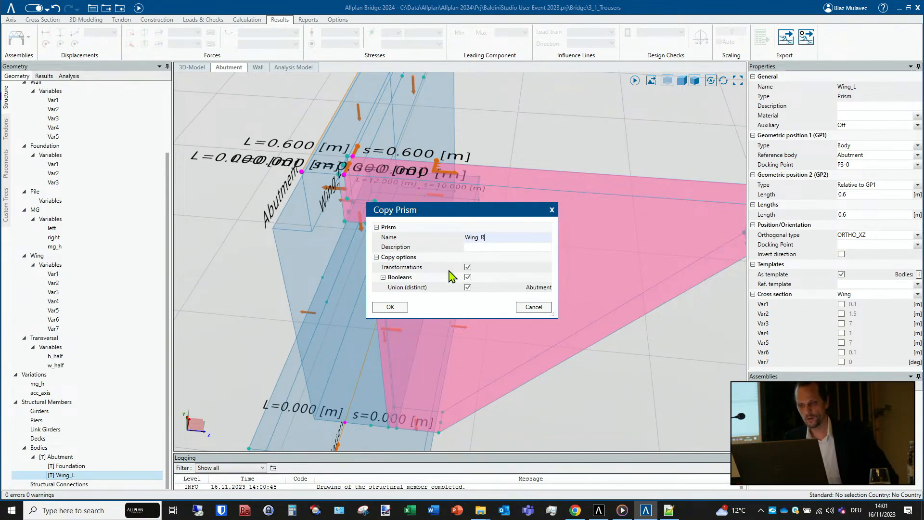
pyautogui.click(389, 305)
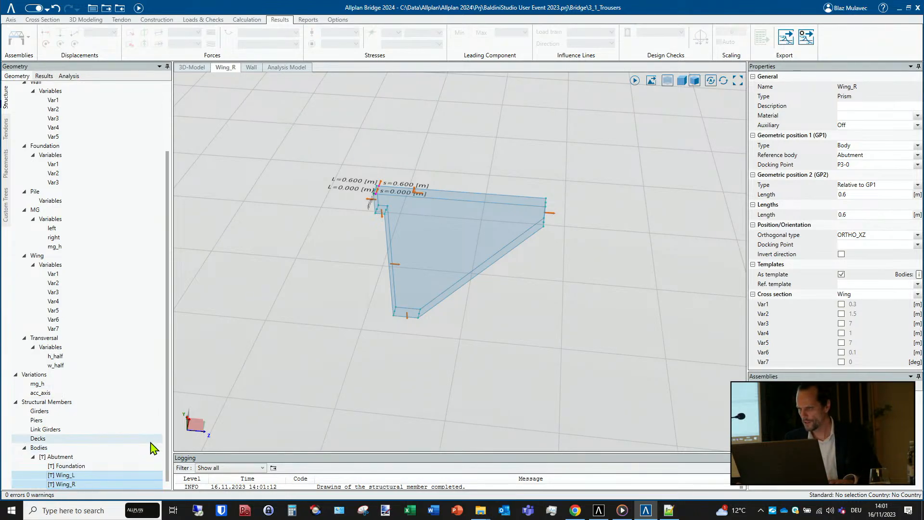
# - Move Wing_R within the Abutment from its 0.6 m end point to the upper far end of the wall
pyautogui.click(68, 458)
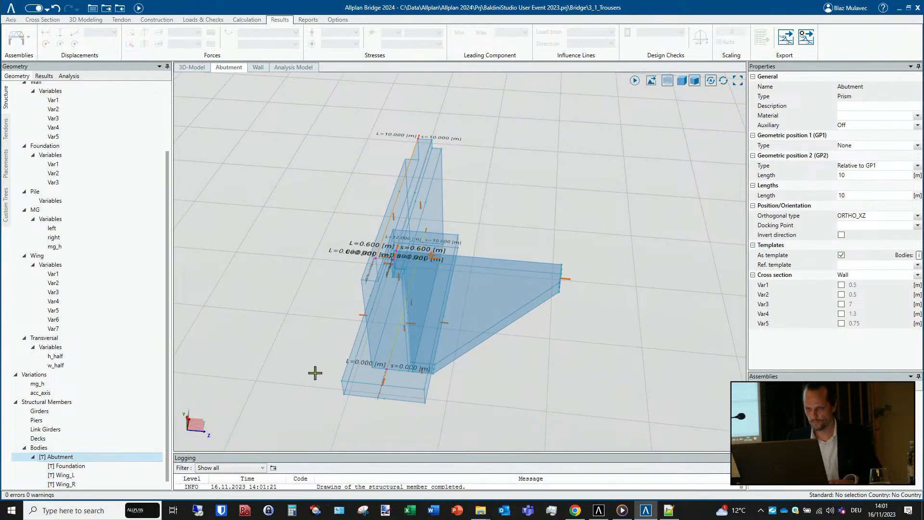
pyautogui.moveTo(468, 302); pyautogui.dragTo(488, 311, button='middle')
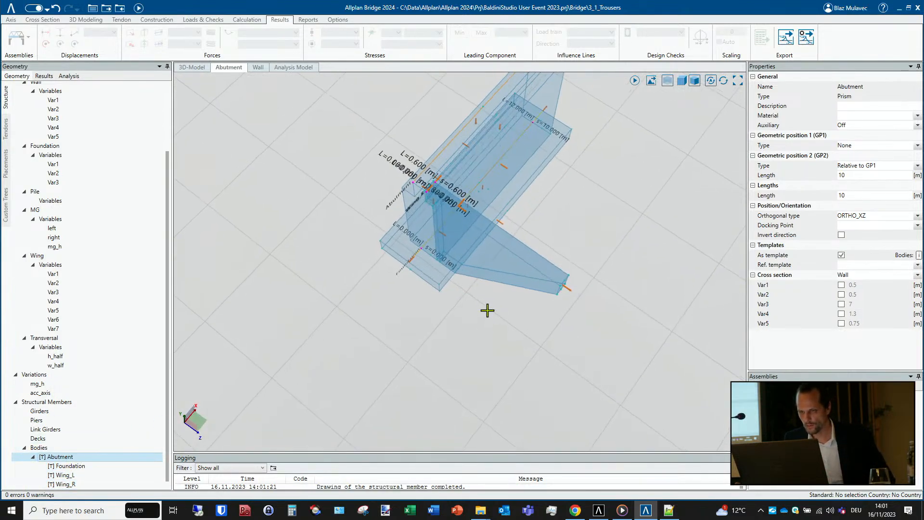
pyautogui.click(517, 247)
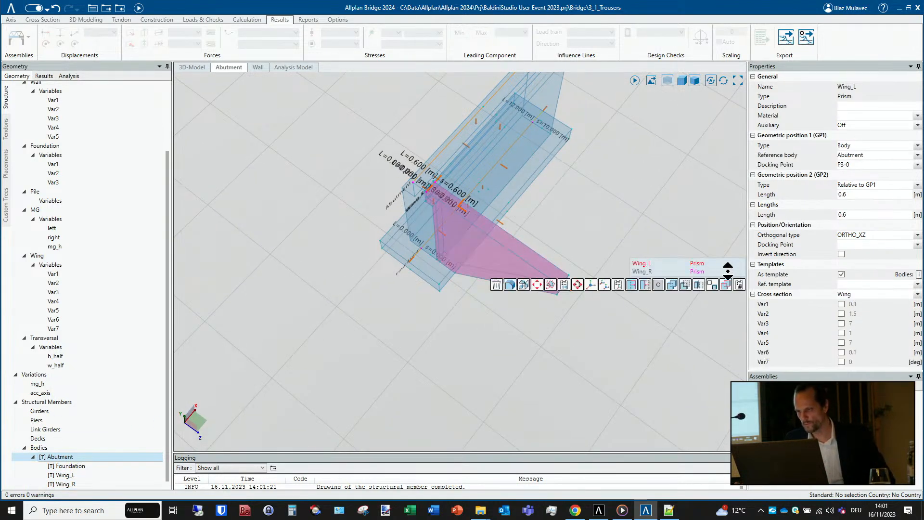
pyautogui.click(699, 271)
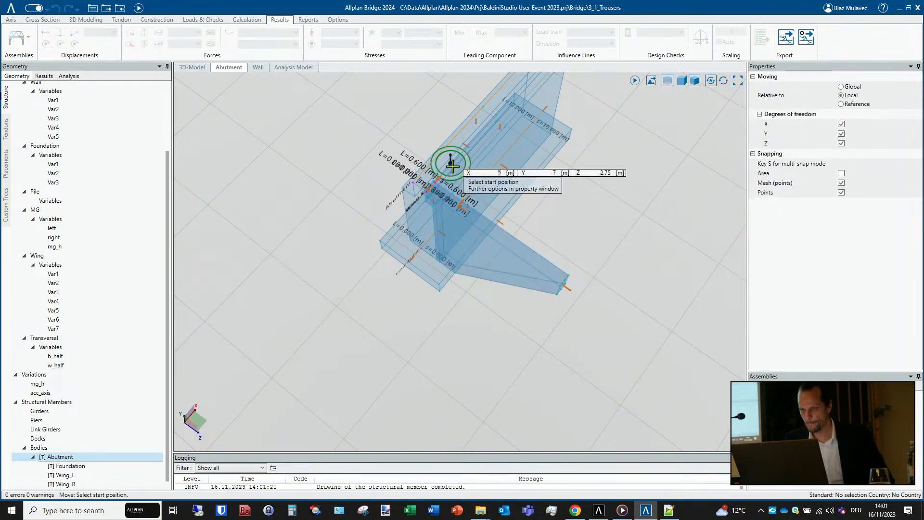
pyautogui.moveTo(451, 165); pyautogui.dragTo(316, 308, button='middle')
pyautogui.scroll(3, 404, 270)
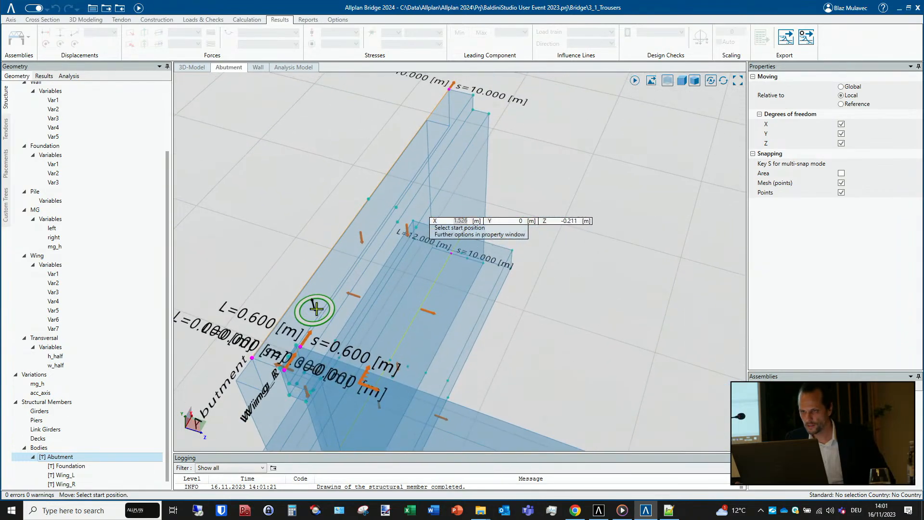
pyautogui.scroll(2, 300, 351)
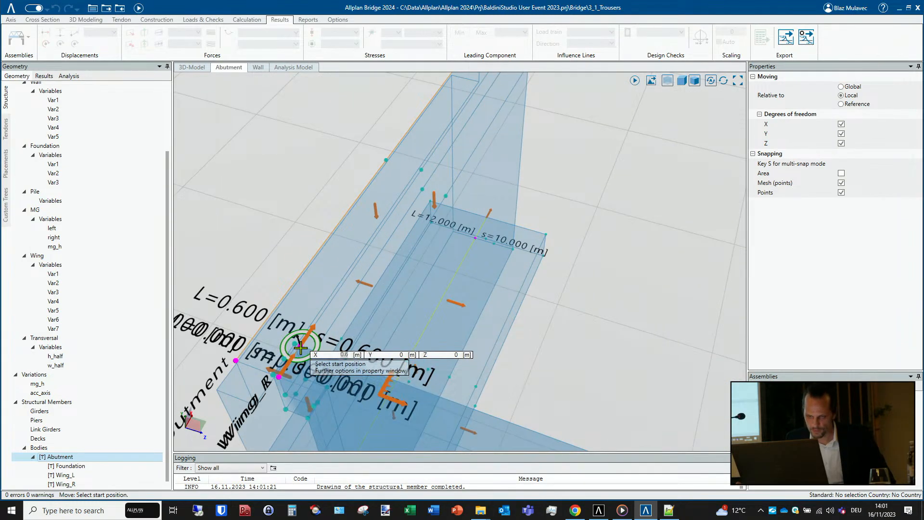
pyautogui.click(301, 351)
pyautogui.moveTo(489, 128); pyautogui.dragTo(461, 207, button='middle')
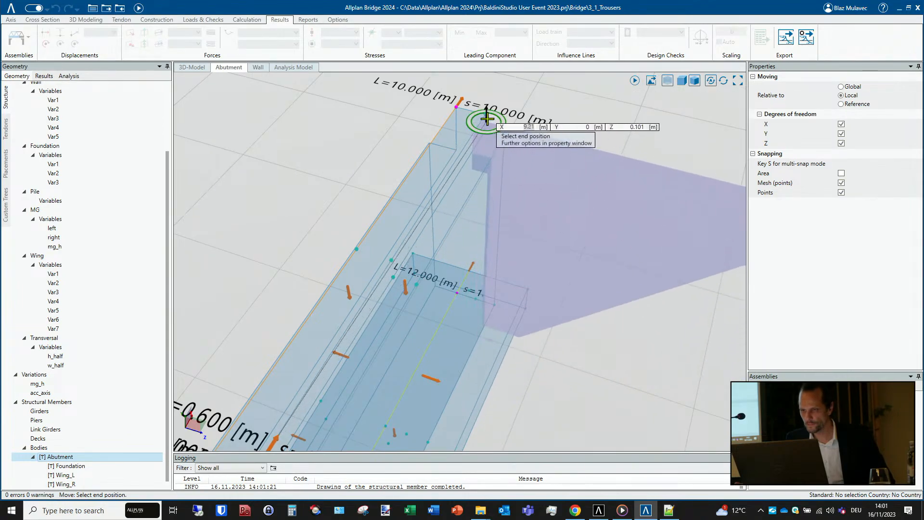
pyautogui.click(485, 114)
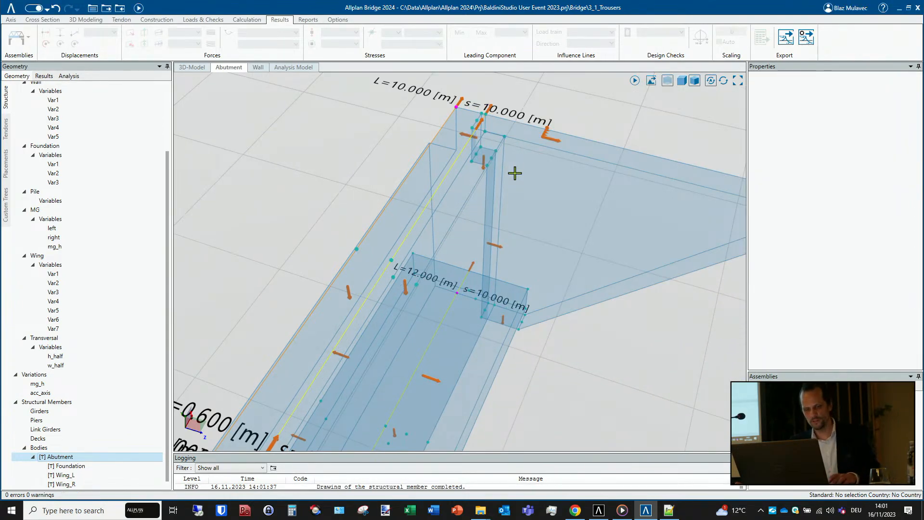
# - Switch off the transparent display and inspect the Abutment with both wings as an opaque solid
pyautogui.scroll(-5, 515, 172)
pyautogui.moveTo(461, 304)
pyautogui.keyDown('shift'); pyautogui.mouseDown(button='middle')
pyautogui.moveTo(525, 278)
pyautogui.moveTo(539, 260)
pyautogui.mouseUp(button='middle'); pyautogui.keyUp('shift')
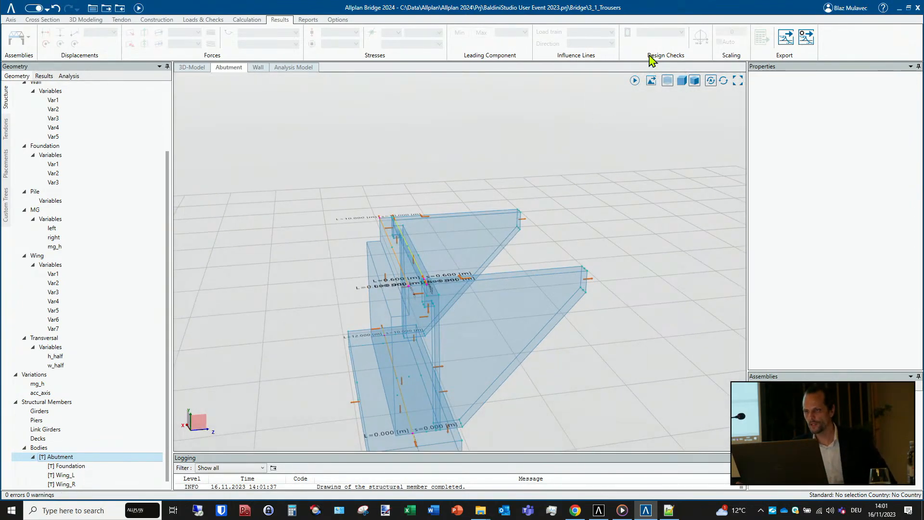
pyautogui.click(668, 84)
pyautogui.moveTo(413, 296); pyautogui.dragTo(440, 167, button='middle')
pyautogui.scroll(-1, 439, 167)
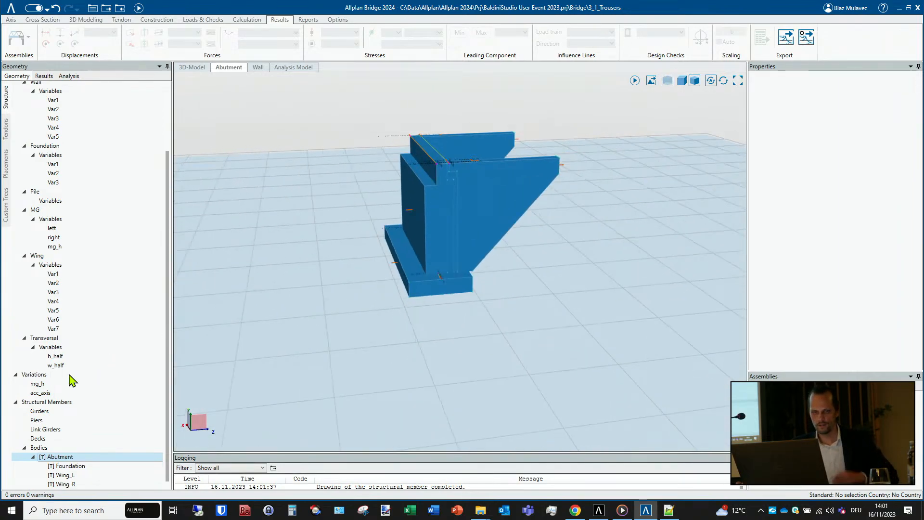
# - Assign the concrete material C25/30 to the Abutment, Foundation, Wing_L and Wing_R, and check it on the individual parts
pyautogui.scroll(-1, 74, 429)
pyautogui.keyDown('shift'); pyautogui.click(69, 477); pyautogui.keyUp('shift')
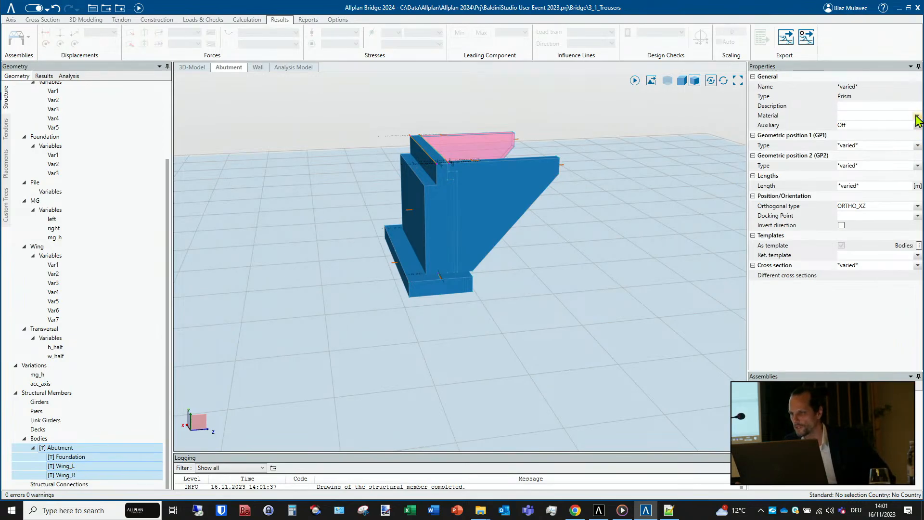
pyautogui.moveTo(913, 122)
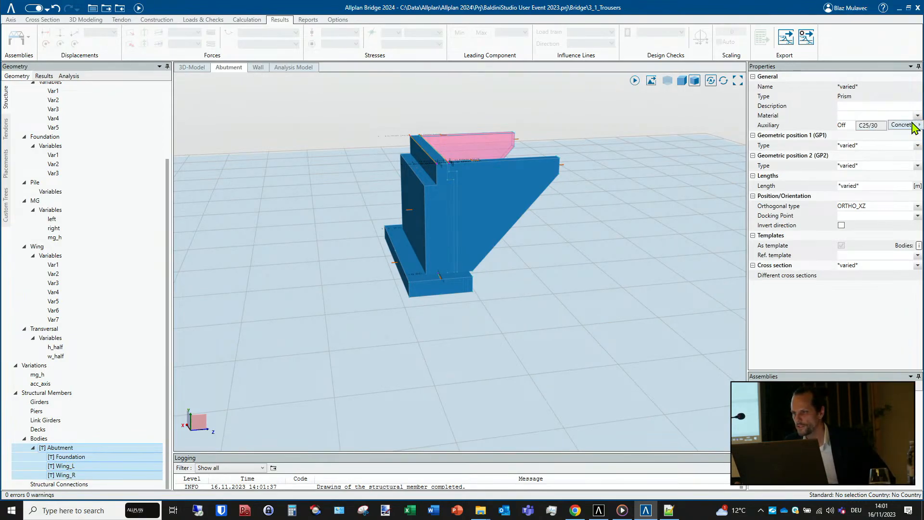
pyautogui.click(871, 126)
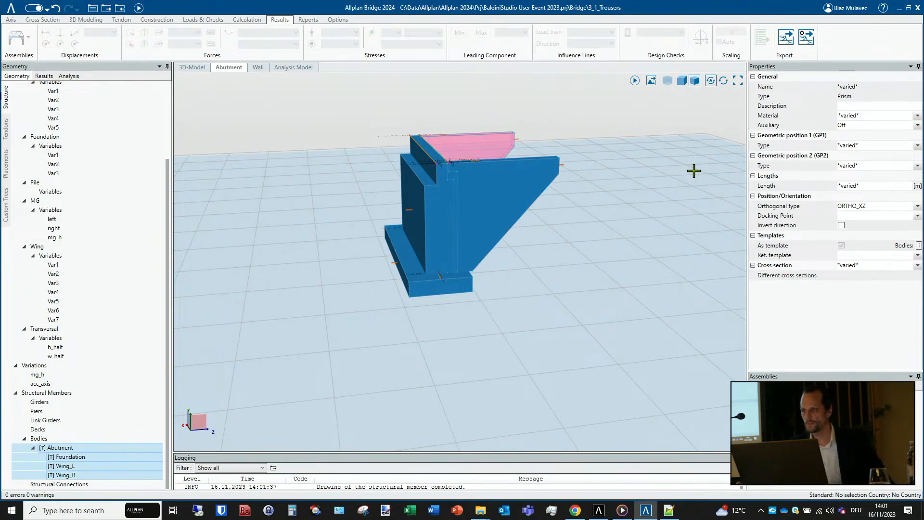
pyautogui.click(592, 235)
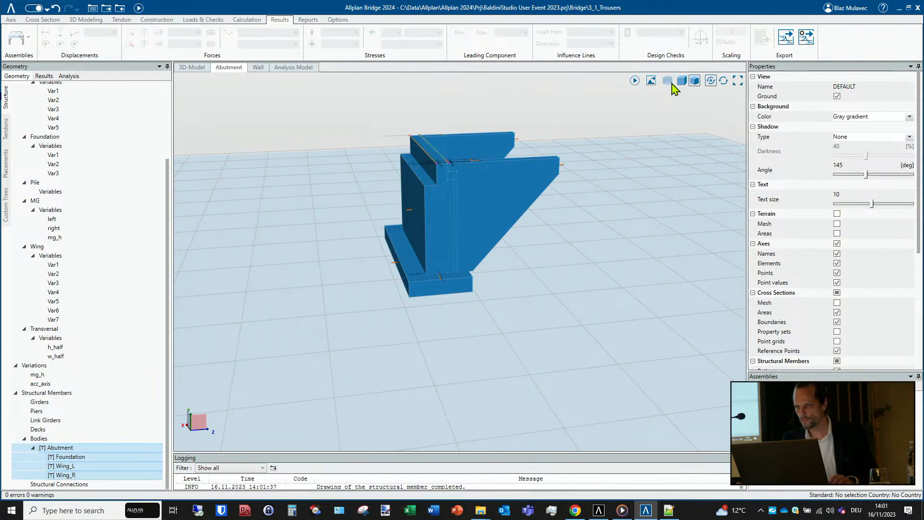
pyautogui.click(69, 450)
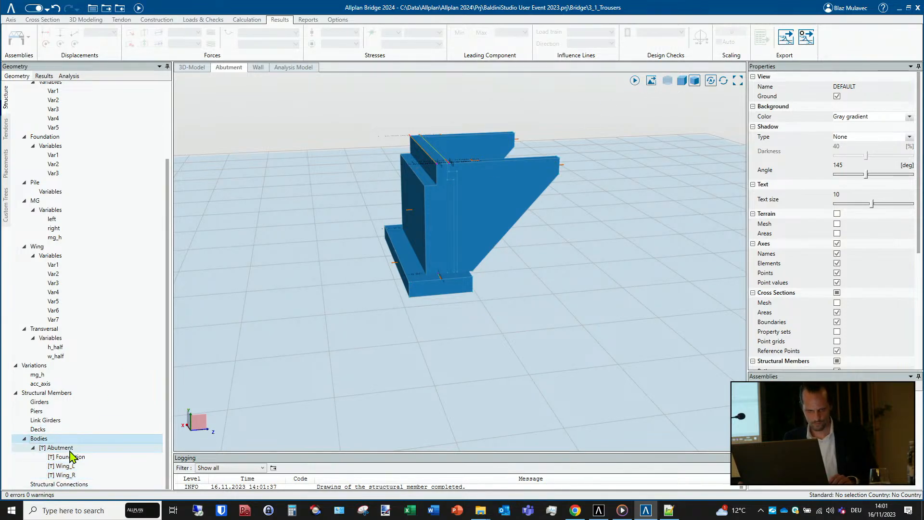
pyautogui.click(71, 457)
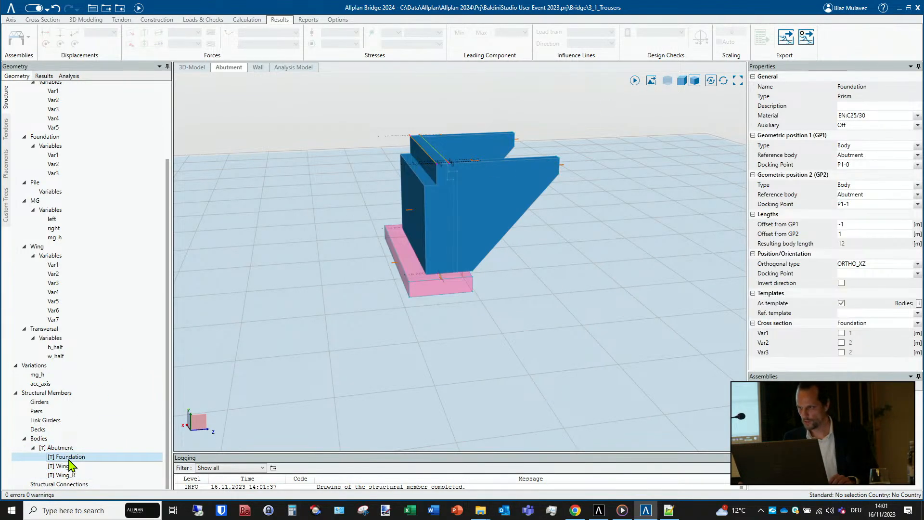
pyautogui.click(71, 466)
pyautogui.click(71, 474)
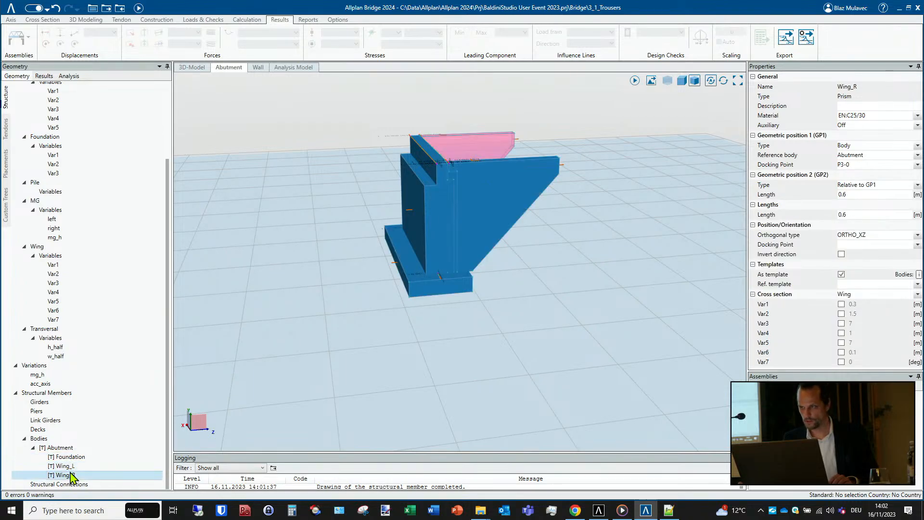
# - Recalculate the model and reopen the Abutment template to view its updated geometry
pyautogui.click(139, 8)
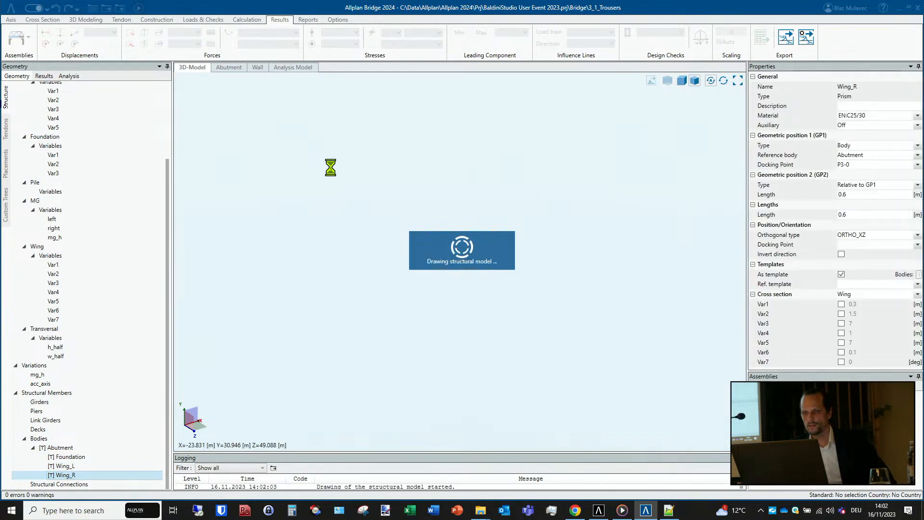
pyautogui.click(65, 447)
pyautogui.moveTo(384, 316)
pyautogui.mouseDown(button='middle')
pyautogui.moveTo(223, 316)
pyautogui.moveTo(349, 321)
pyautogui.moveTo(349, 304)
pyautogui.moveTo(337, 297)
pyautogui.mouseUp(button='middle')
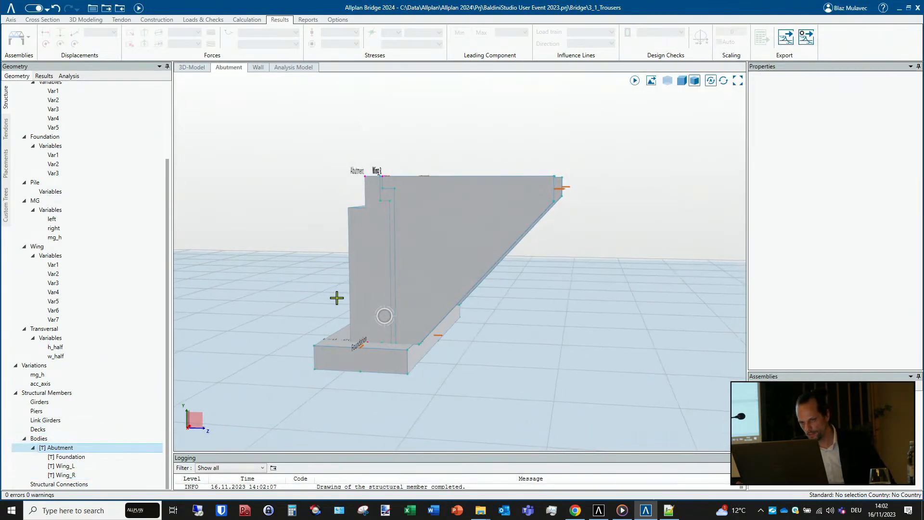
# - Show the Abutment transparently and move the Foundation's Var2 slider to 2.25 m at the wing's lower corner
pyautogui.scroll(4, 421, 352)
pyautogui.moveTo(396, 345); pyautogui.dragTo(390, 353, button='middle')
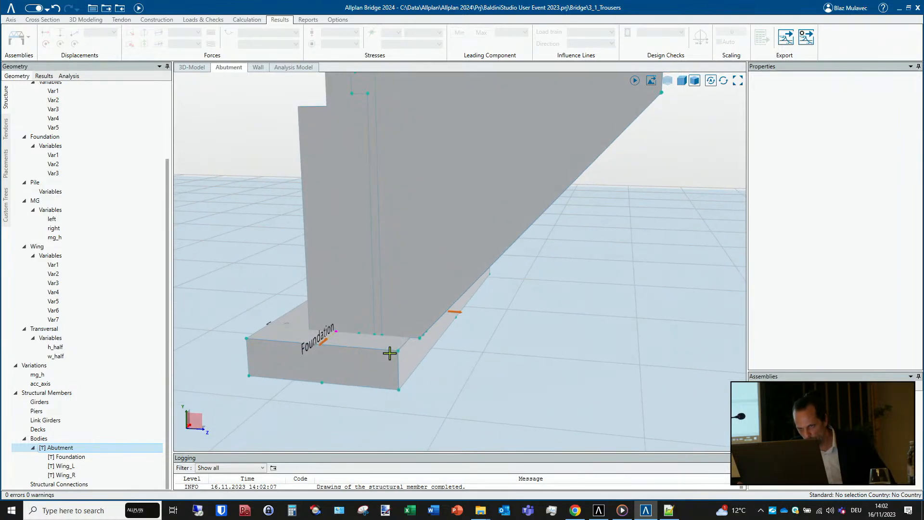
pyautogui.click(454, 314)
pyautogui.moveTo(652, 198); pyautogui.dragTo(676, 122)
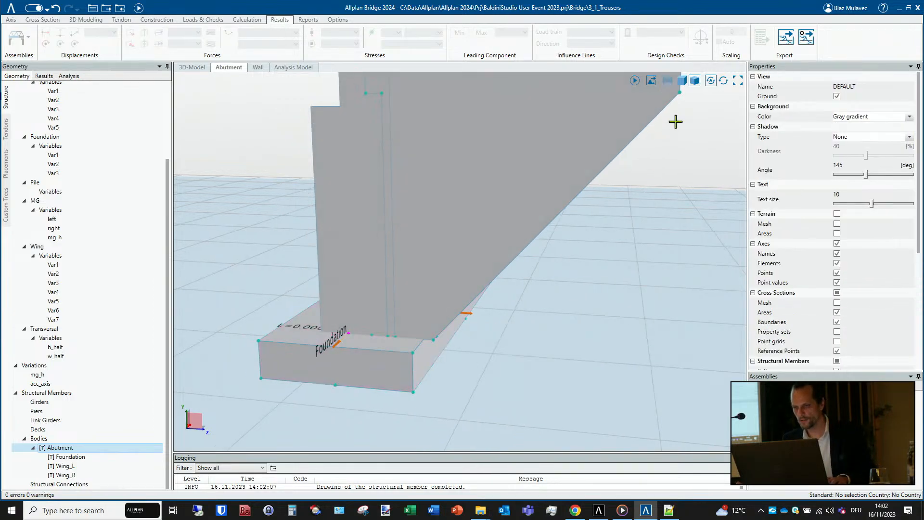
pyautogui.click(667, 82)
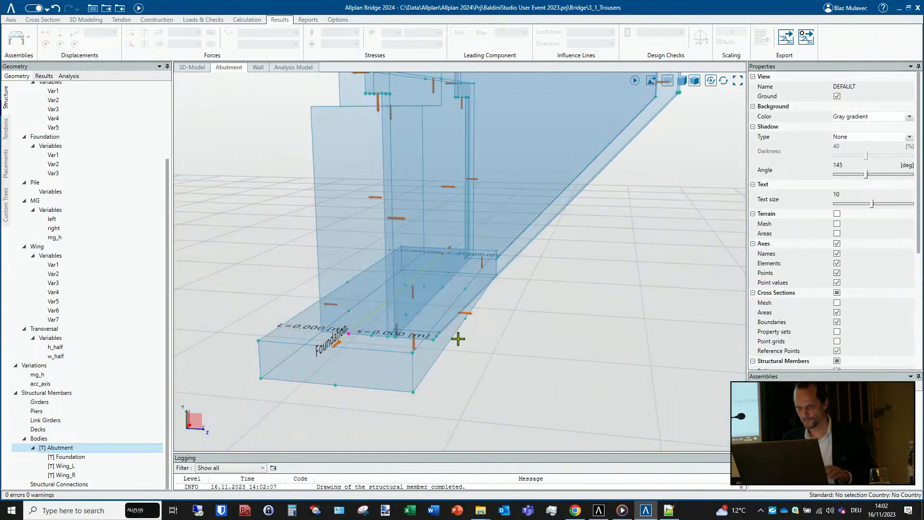
pyautogui.click(469, 313)
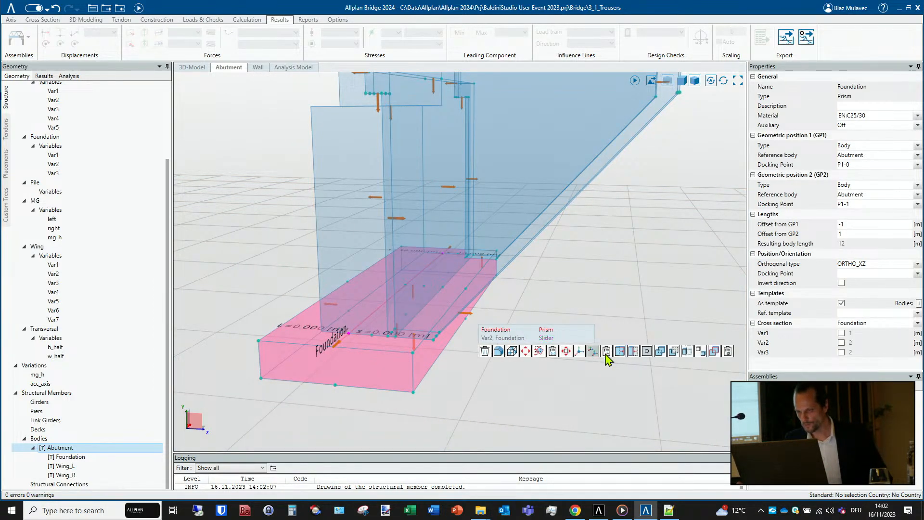
pyautogui.click(548, 337)
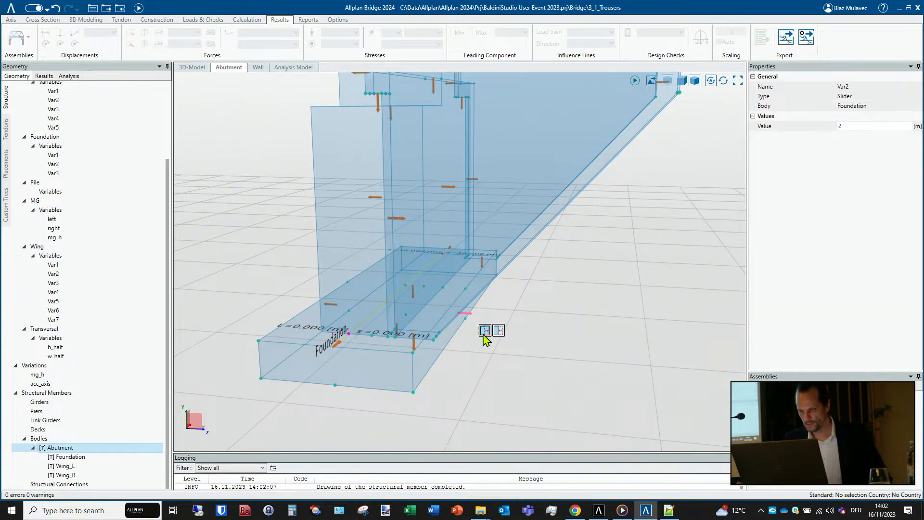
pyautogui.click(485, 331)
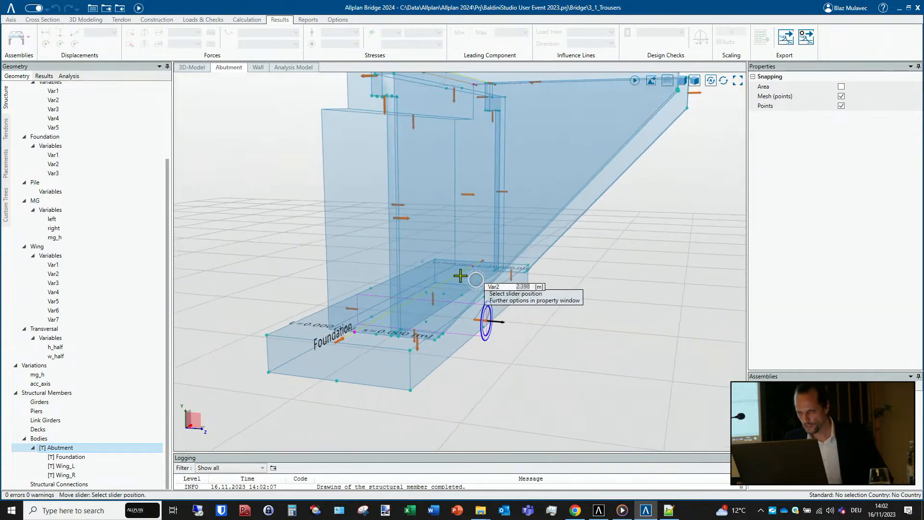
pyautogui.click(433, 342)
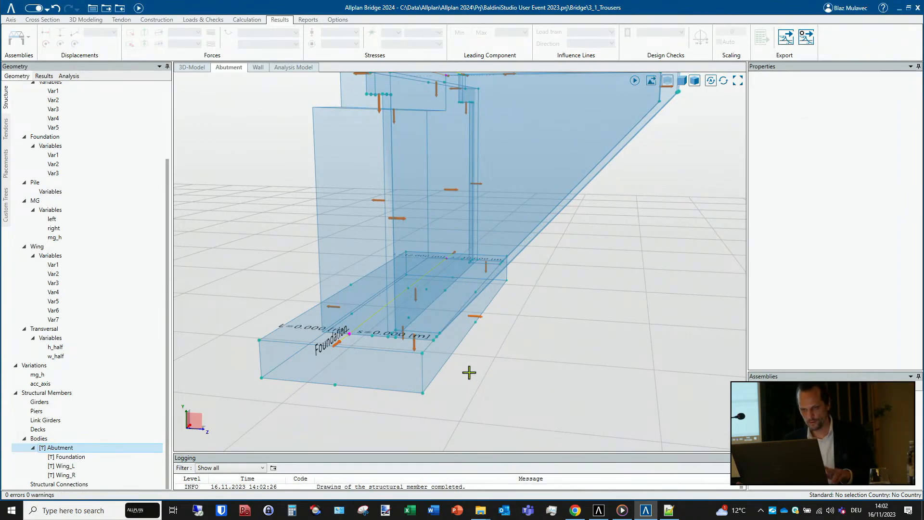
pyautogui.moveTo(469, 373)
pyautogui.mouseDown(button='middle')
pyautogui.moveTo(498, 371)
pyautogui.moveTo(521, 341)
pyautogui.moveTo(493, 377)
pyautogui.moveTo(438, 375)
pyautogui.mouseUp(button='middle')
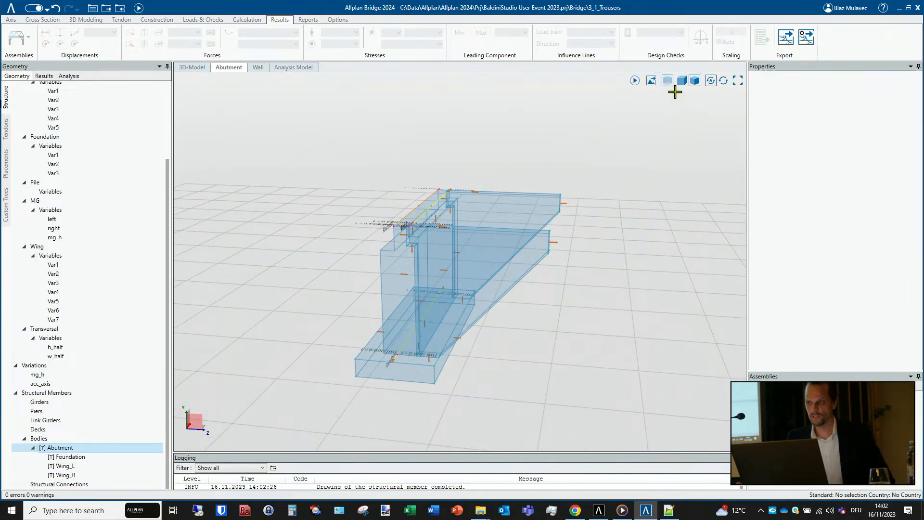
# - Insert the Abutment template into the 3D model as a prism named A1
pyautogui.click(192, 68)
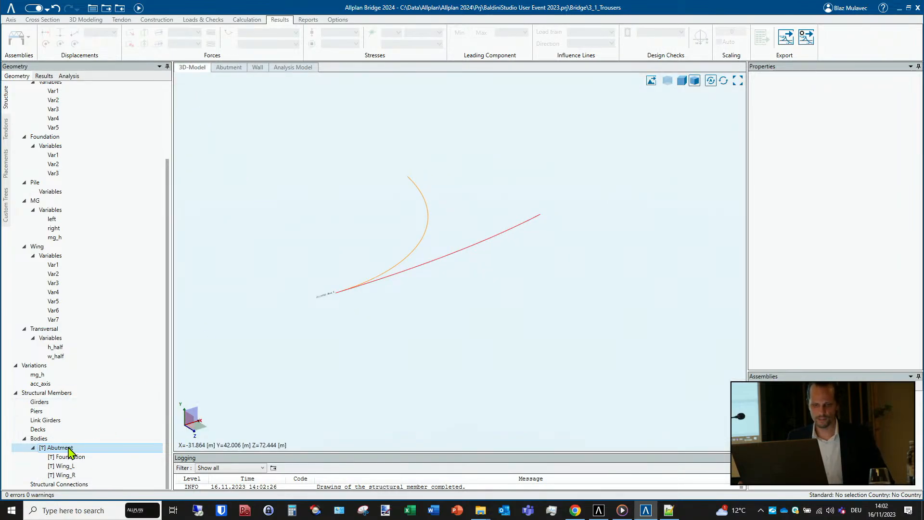
pyautogui.moveTo(70, 451); pyautogui.dragTo(366, 302)
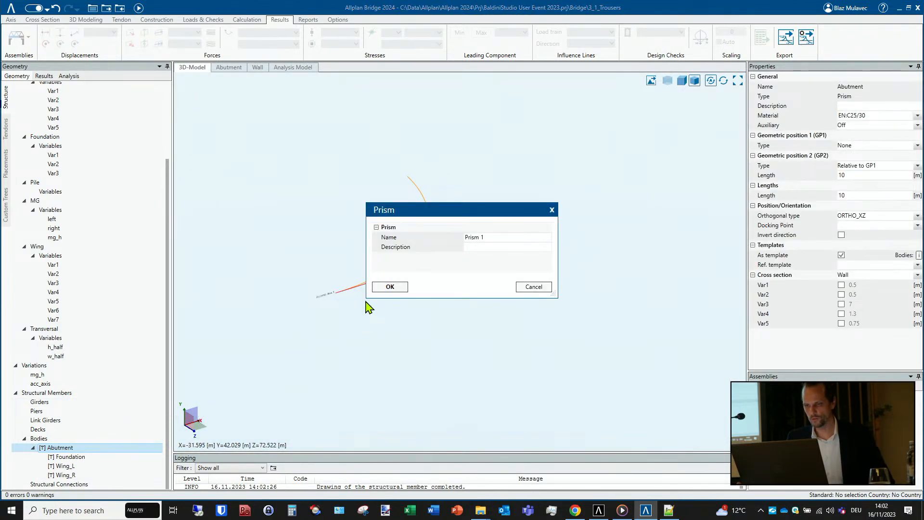
pyautogui.click(391, 286)
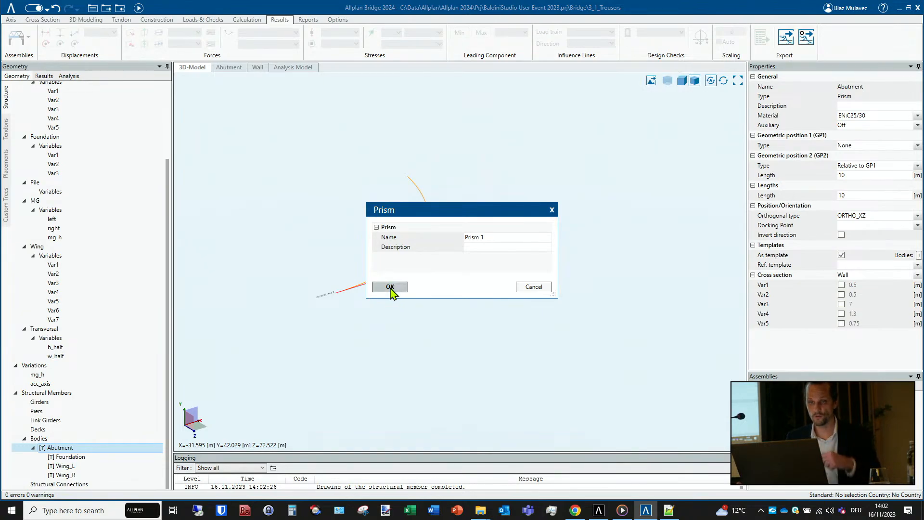
pyautogui.click(498, 234)
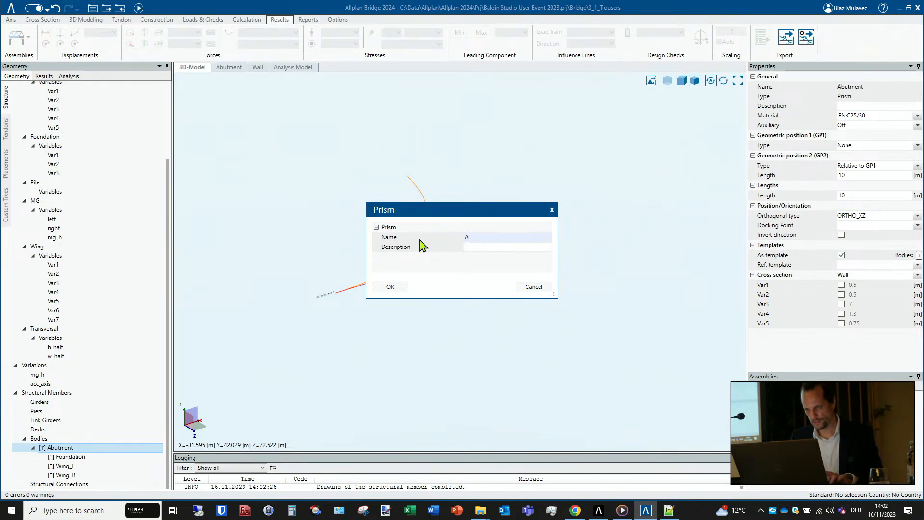
pyautogui.write('A1')
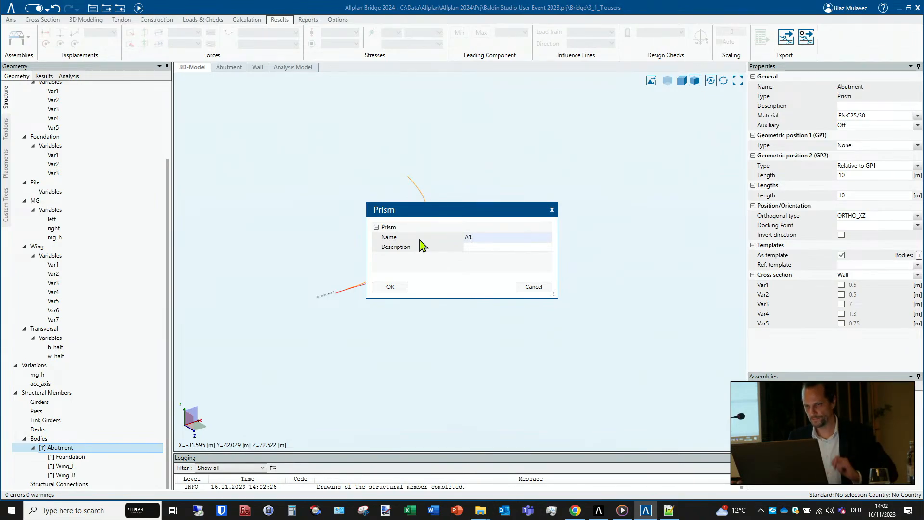
pyautogui.click(390, 287)
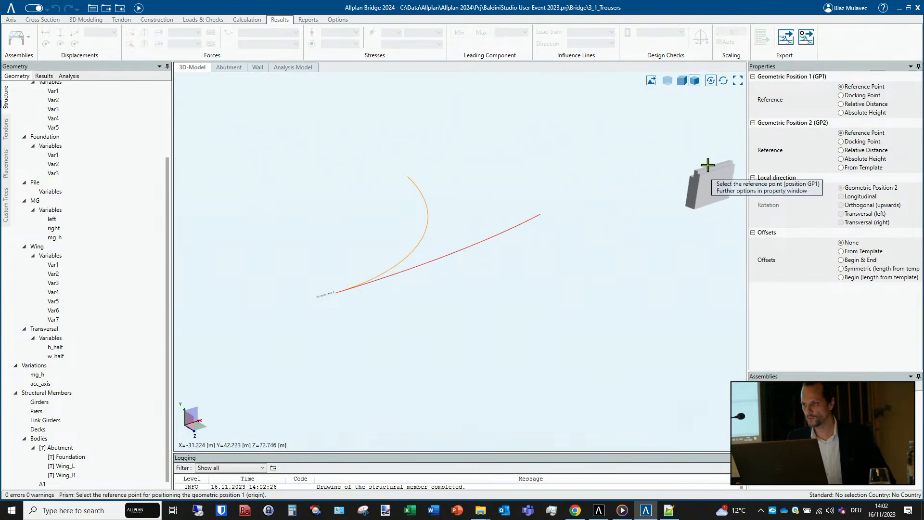
# - Place A1 on Axis 1 at station 0 with a relative distance of 0 m, taking geometric position 2 from the template
pyautogui.click(841, 104)
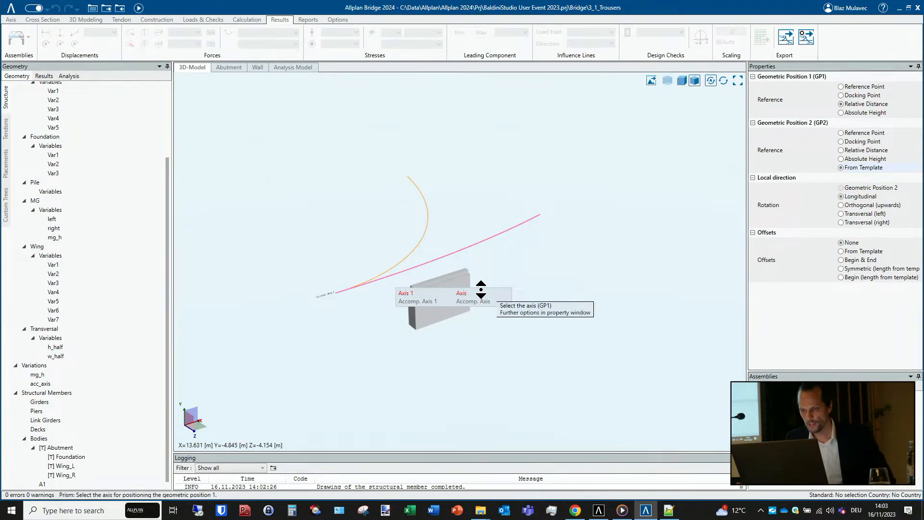
pyautogui.click(481, 289)
pyautogui.click(264, 334)
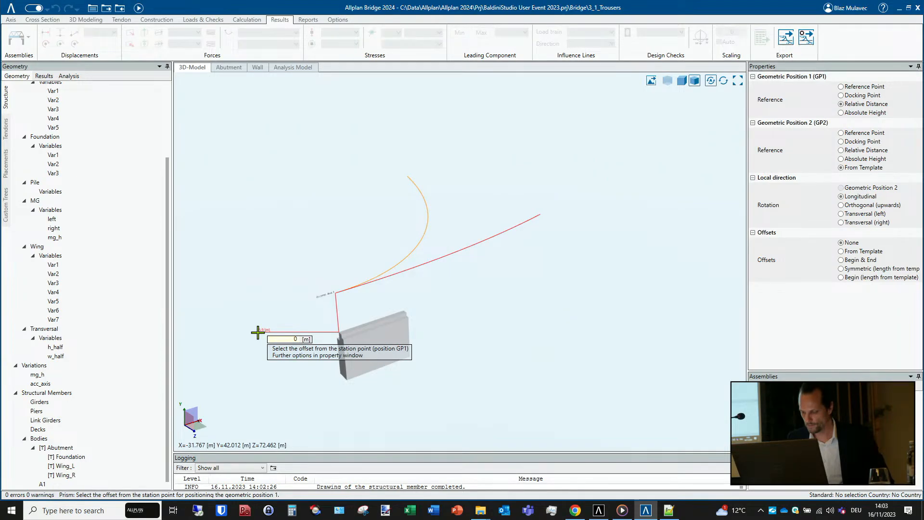
pyautogui.click(258, 332)
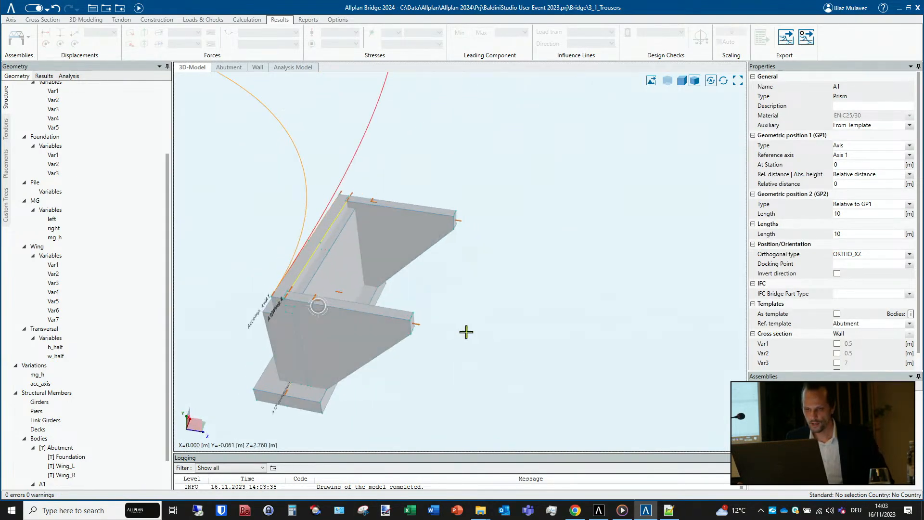
pyautogui.moveTo(467, 332); pyautogui.dragTo(419, 357, button='middle')
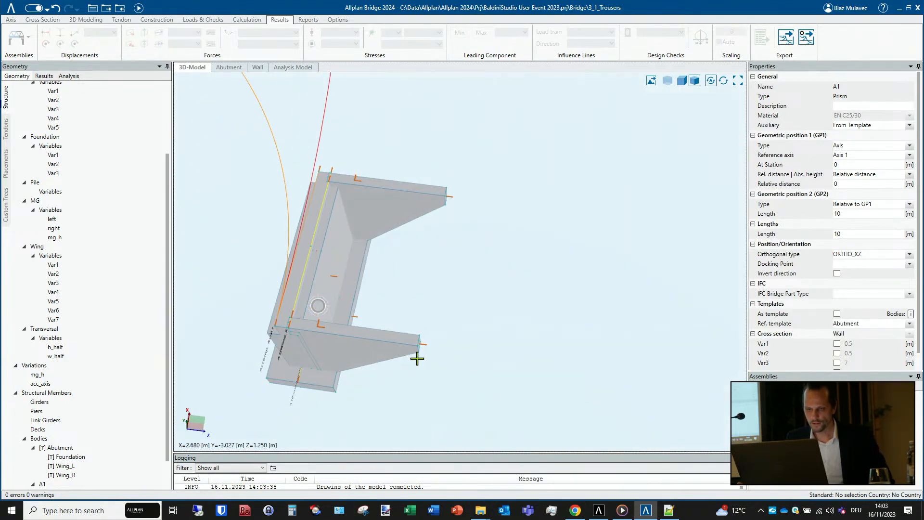
pyautogui.click(313, 257)
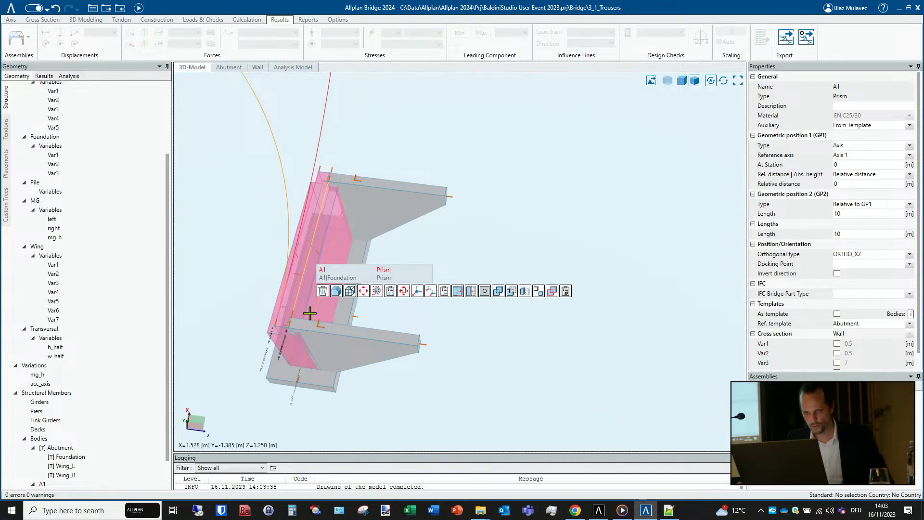
pyautogui.click(338, 278)
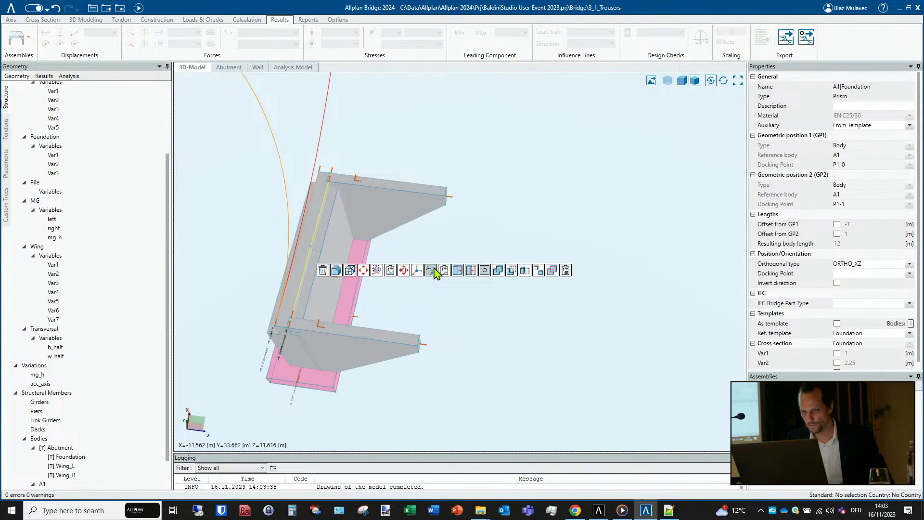
pyautogui.click(431, 270)
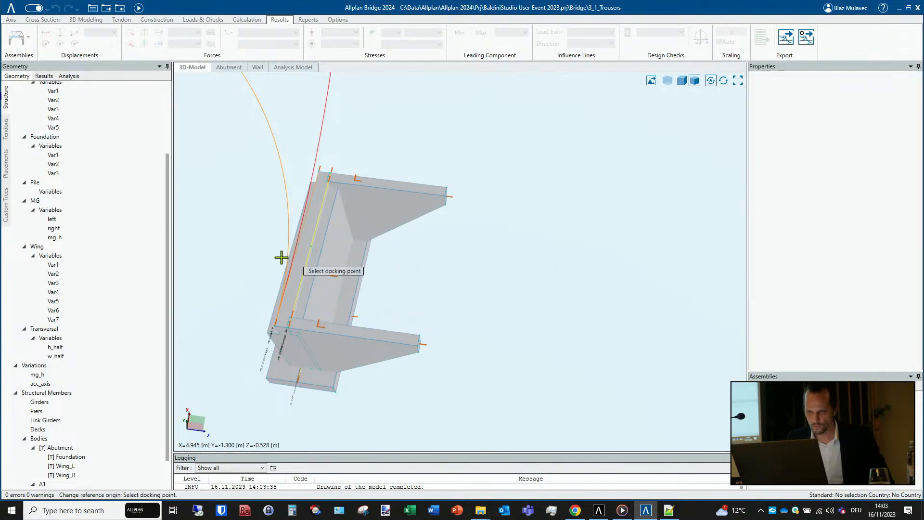
pyautogui.scroll(3, 289, 257)
pyautogui.scroll(2, 294, 256)
pyautogui.moveTo(306, 266); pyautogui.dragTo(404, 245, button='middle')
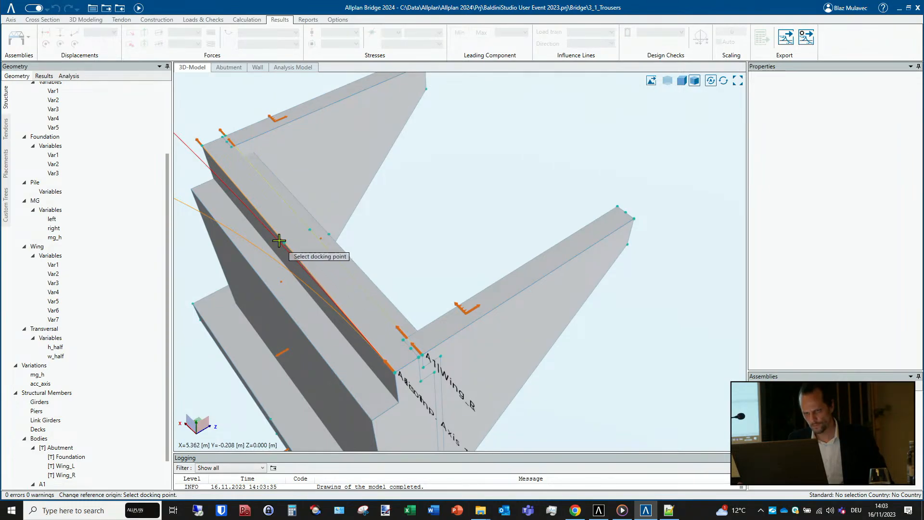
pyautogui.moveTo(332, 301); pyautogui.dragTo(510, 254, button='middle')
pyautogui.press('Escape')
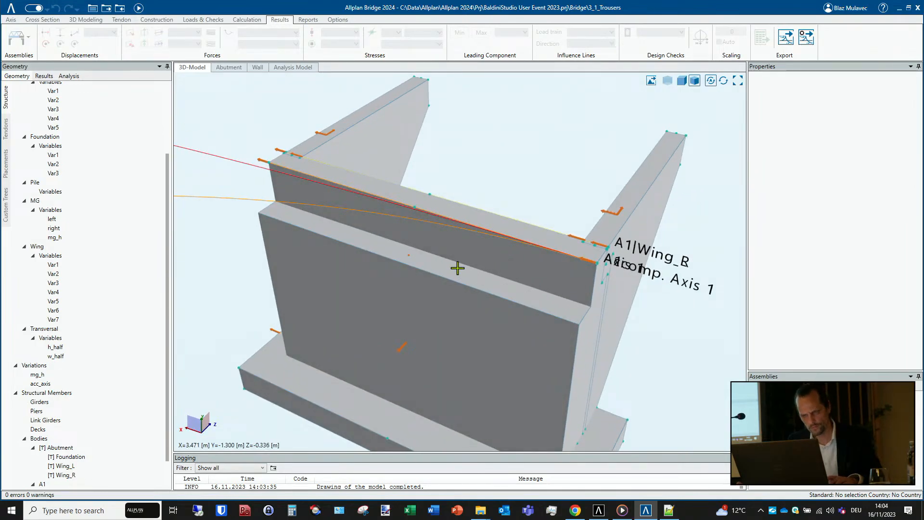
# - Set A1's docking point to P2-M, the midpoint of the wall's upper front edge
pyautogui.click(48, 485)
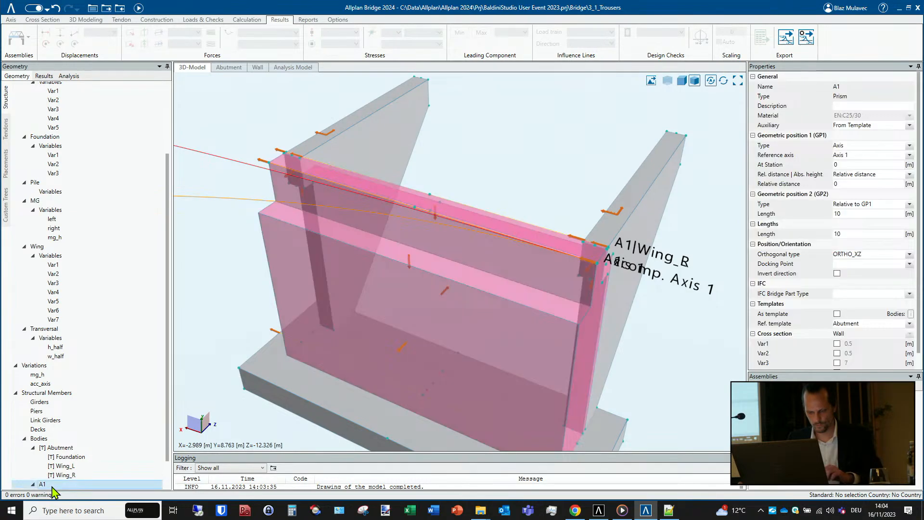
pyautogui.rightClick(492, 224)
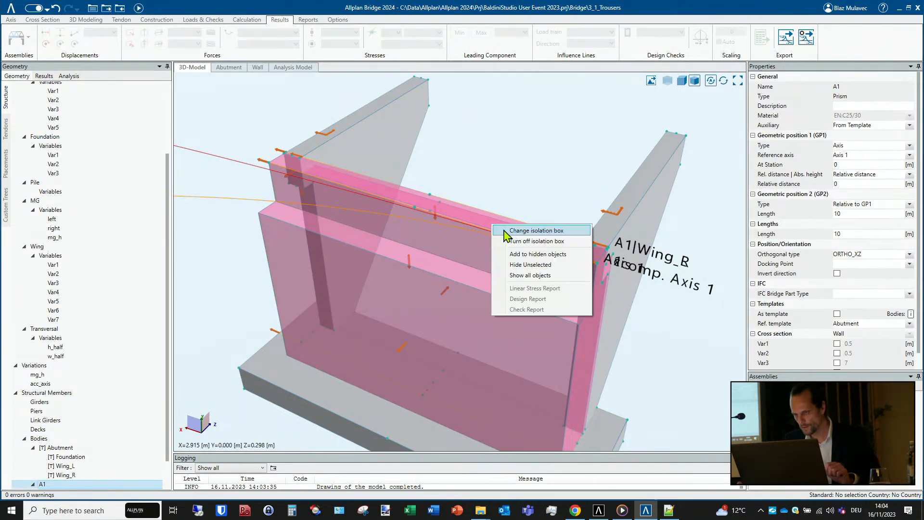
pyautogui.click(527, 244)
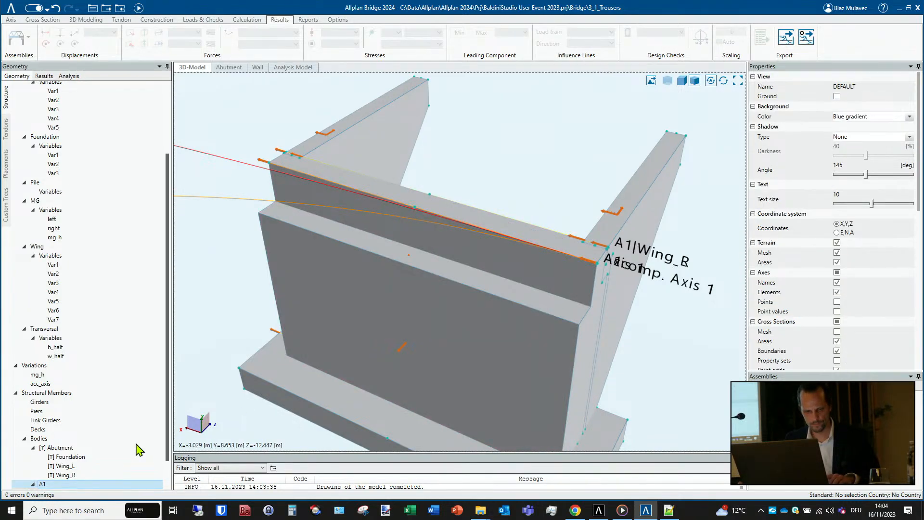
pyautogui.click(67, 447)
pyautogui.click(59, 448)
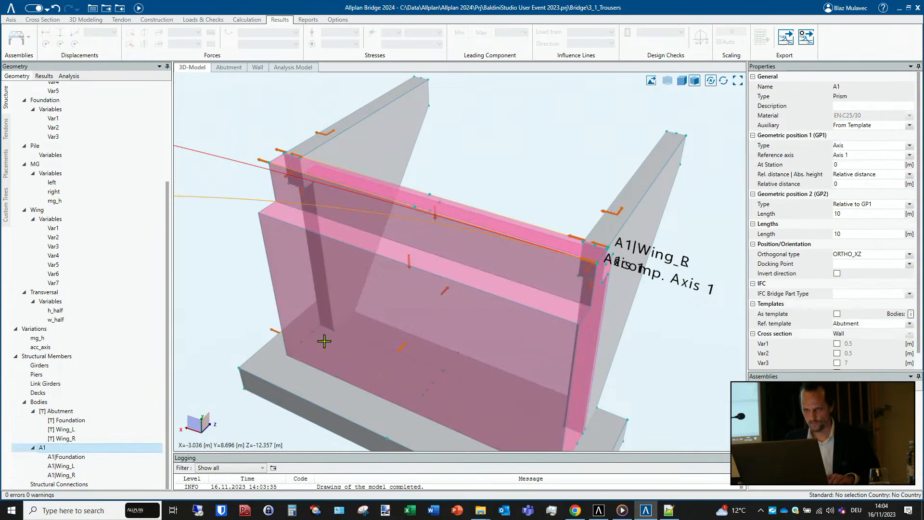
pyautogui.rightClick(462, 218)
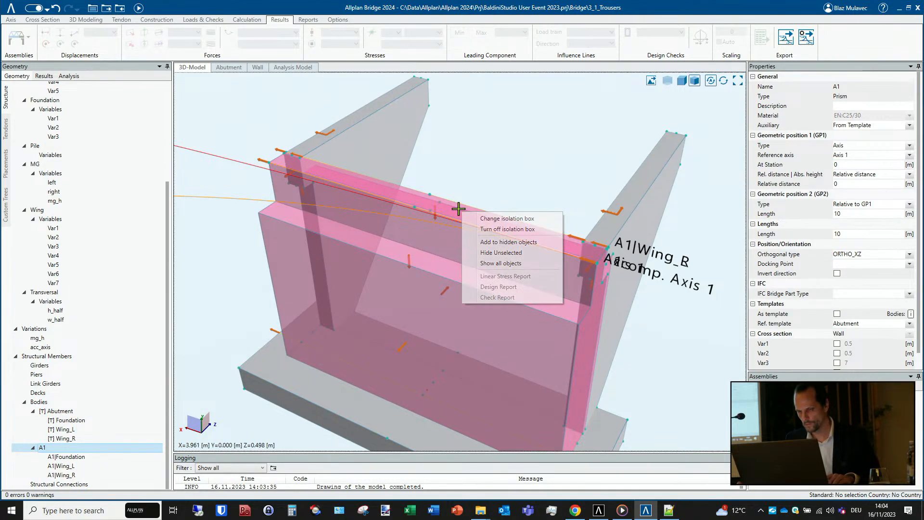
pyautogui.click(459, 212)
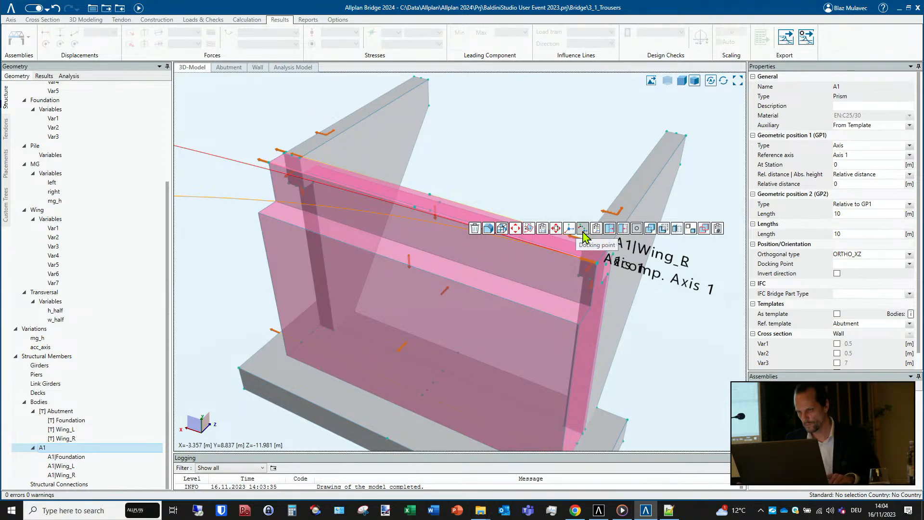
pyautogui.click(582, 229)
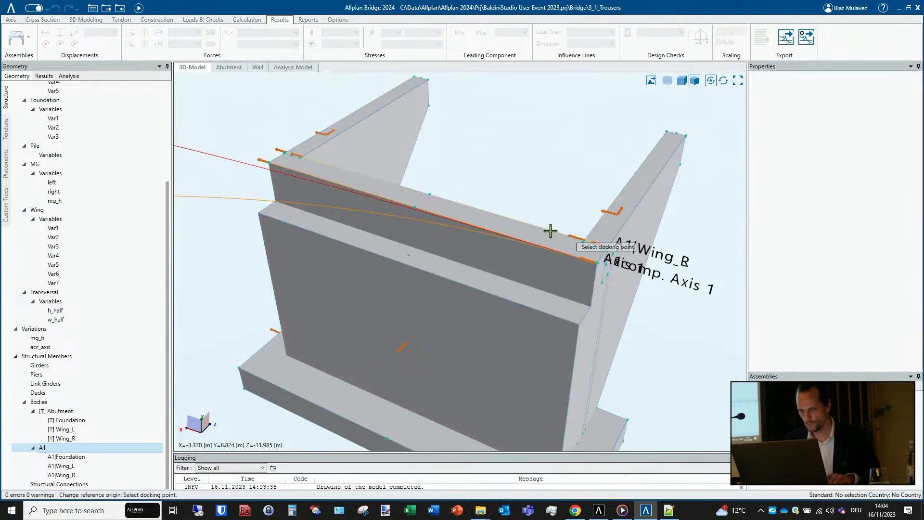
pyautogui.click(413, 205)
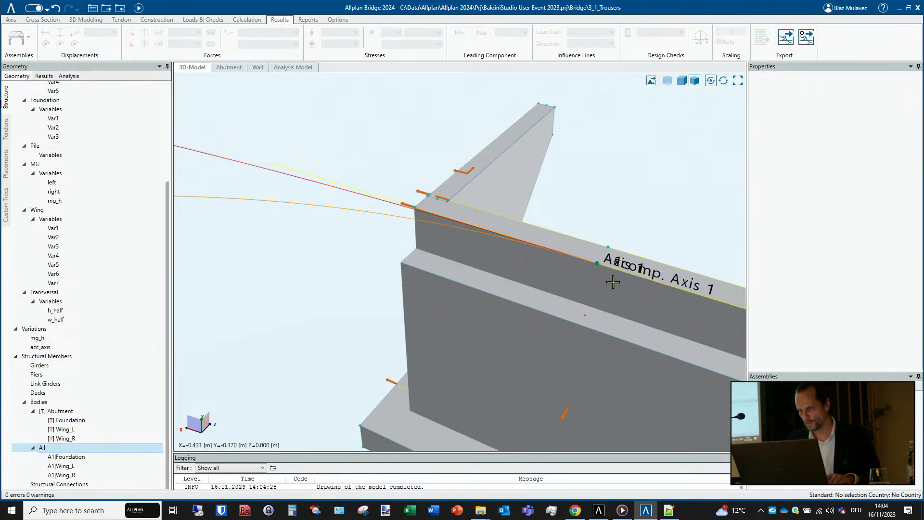
# - Show the model transparently and rotate A1 by 90° about the vertical axis through its docking point on Axis 1
pyautogui.scroll(-5, 483, 223)
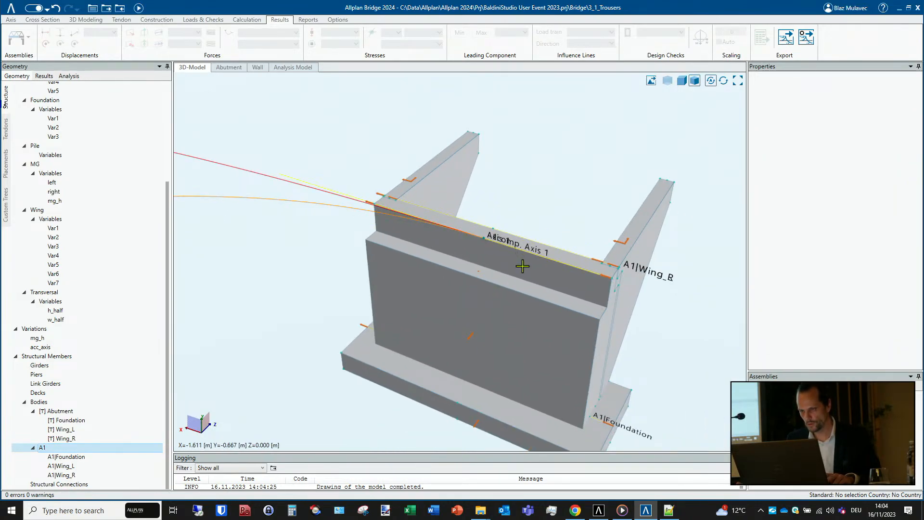
pyautogui.click(522, 265)
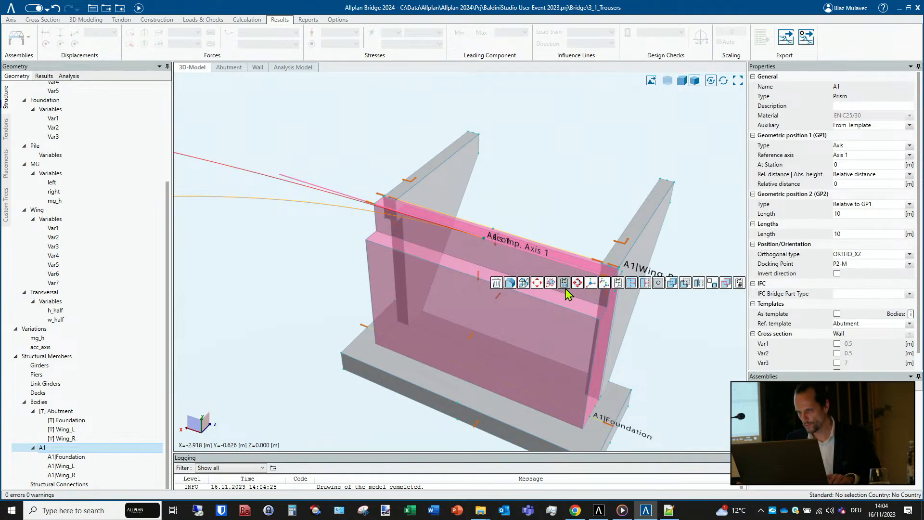
pyautogui.click(551, 283)
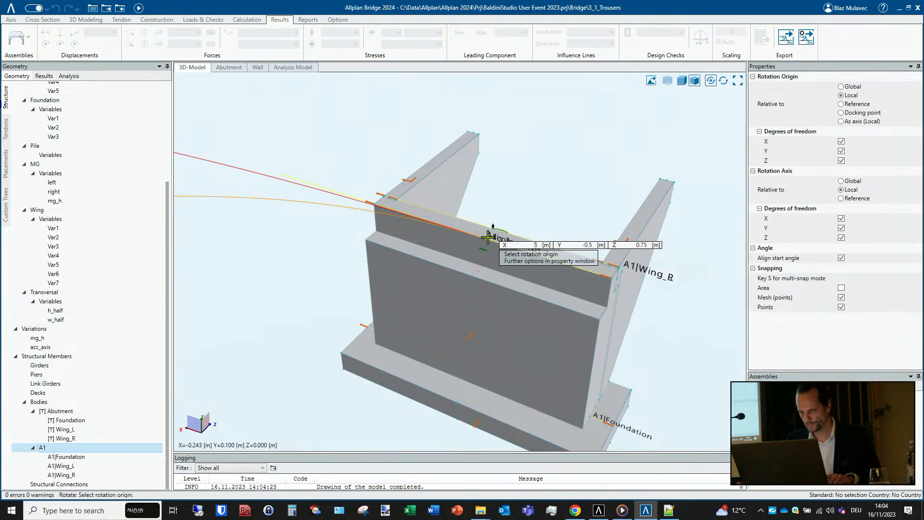
pyautogui.click(667, 80)
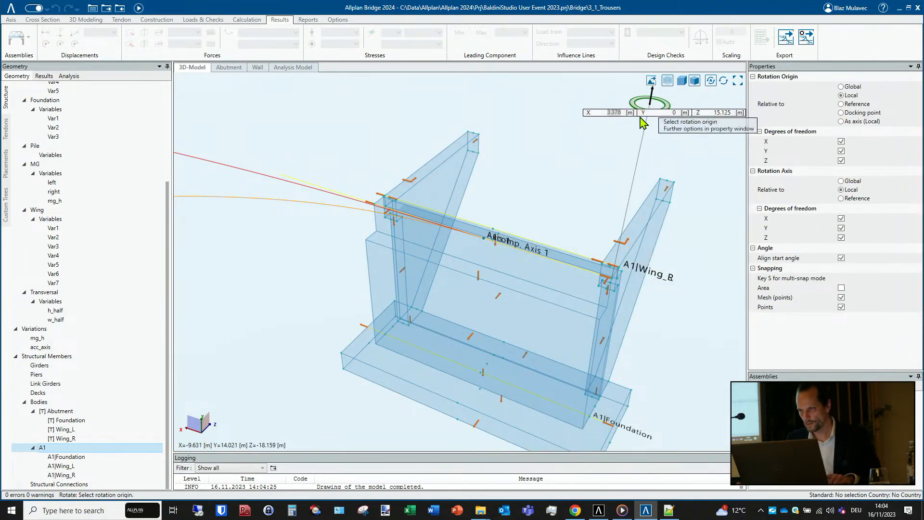
pyautogui.click(484, 240)
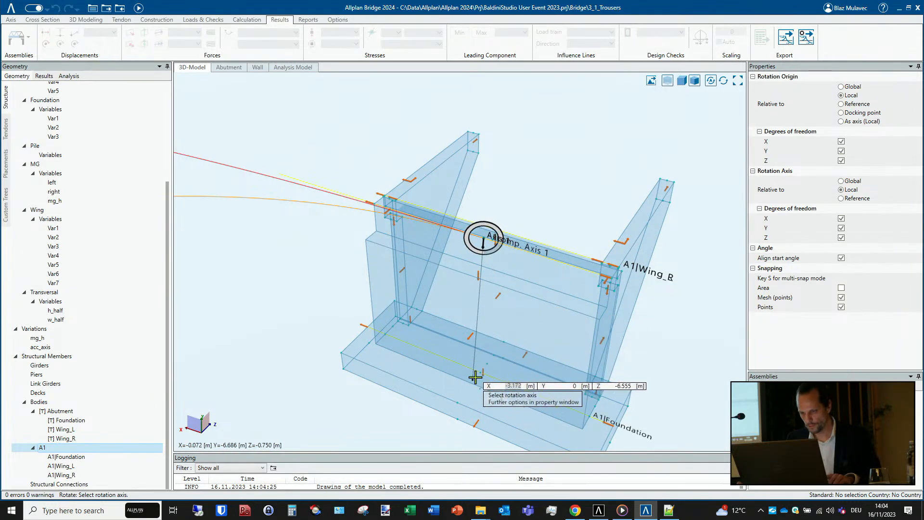
pyautogui.moveTo(475, 378); pyautogui.dragTo(383, 353, button='middle')
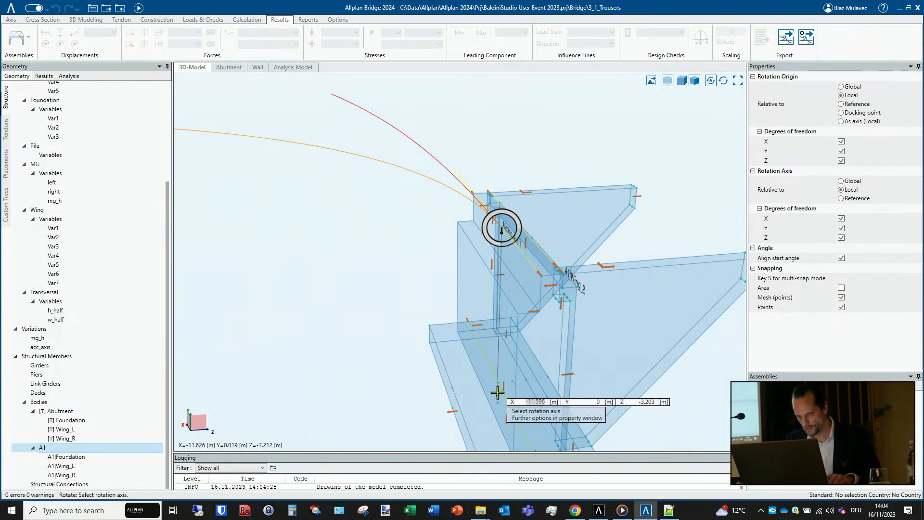
pyautogui.moveTo(501, 383); pyautogui.dragTo(614, 384, button='middle')
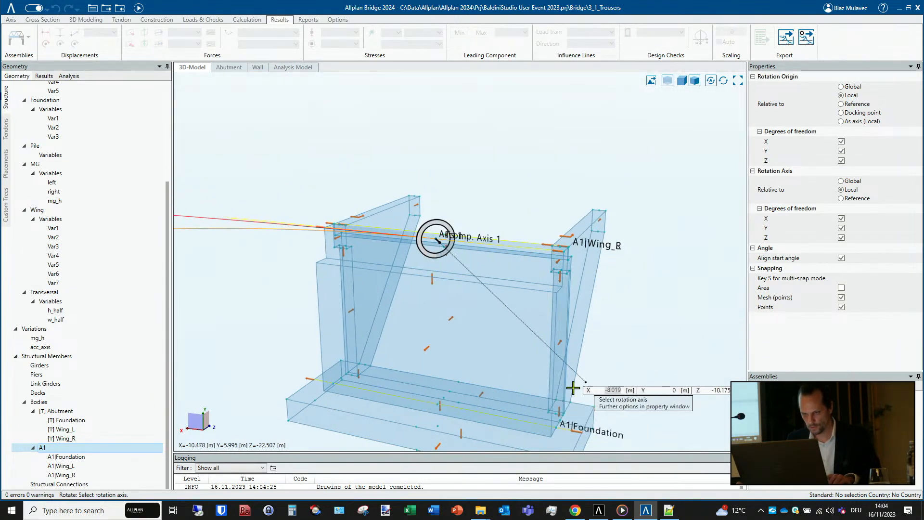
pyautogui.click(438, 406)
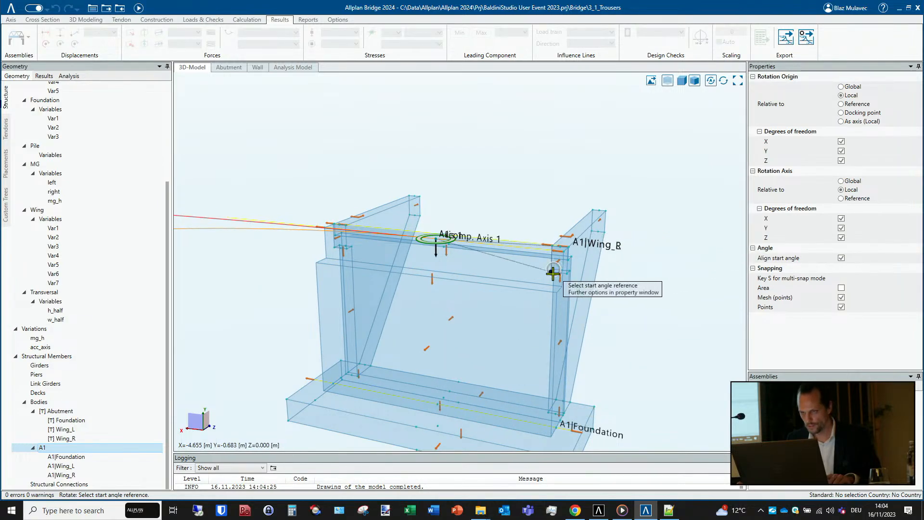
pyautogui.moveTo(553, 267); pyautogui.dragTo(548, 295, button='middle')
pyautogui.click(563, 260)
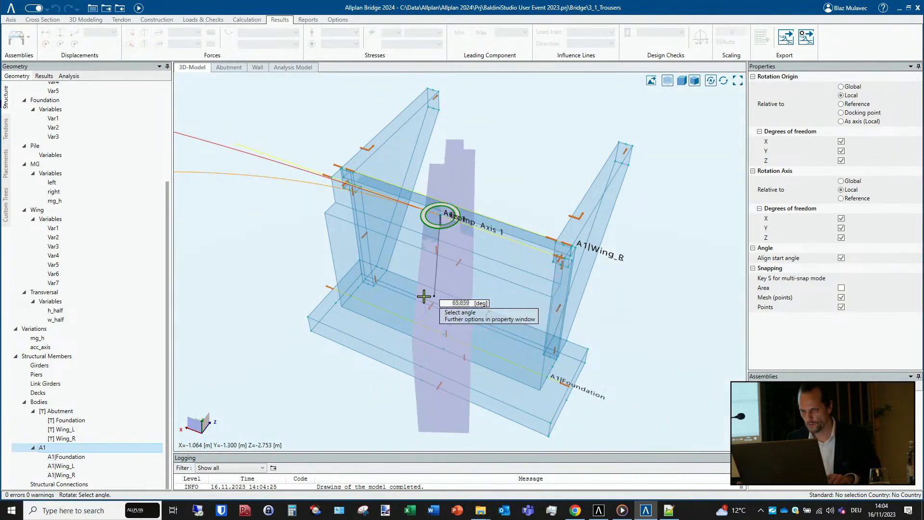
pyautogui.write('90')
pyautogui.press('Return')
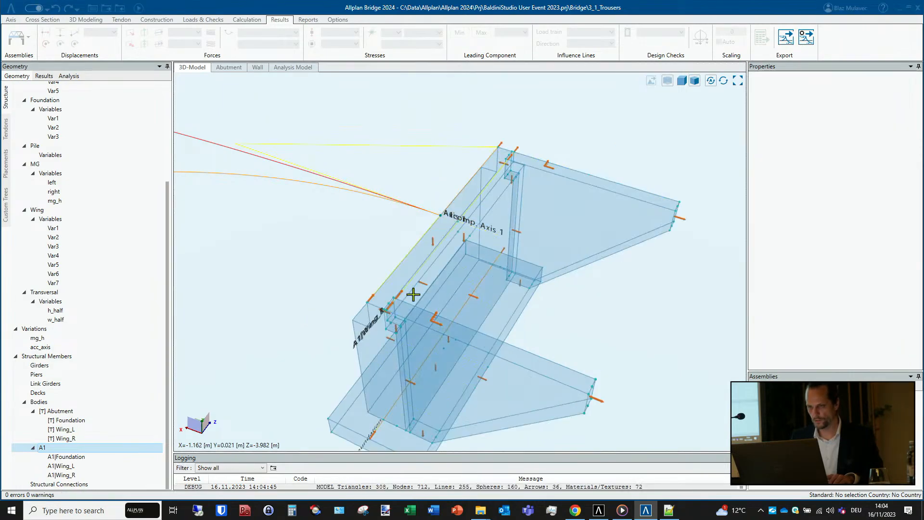
# - Insert the Abutment template into the 3D model again as a prism named A2
pyautogui.scroll(-3, 492, 241)
pyautogui.moveTo(518, 239); pyautogui.dragTo(421, 307, button='middle')
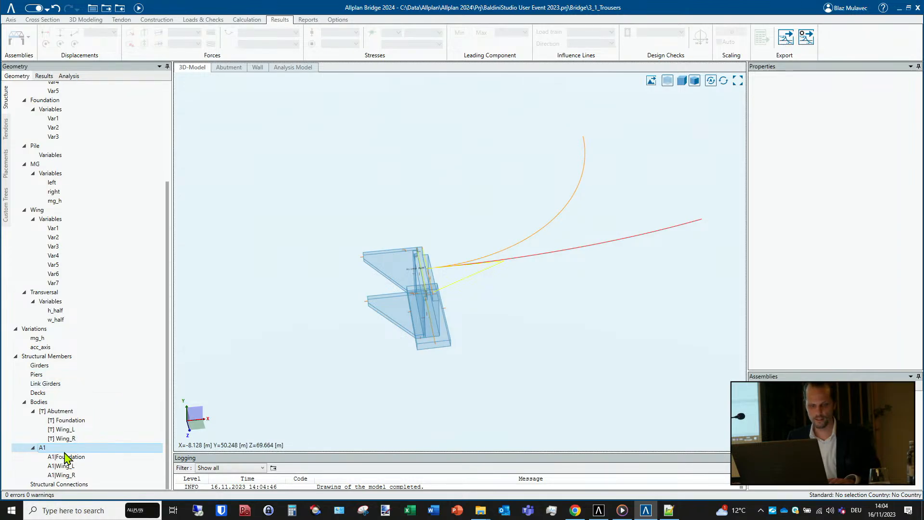
pyautogui.moveTo(61, 413); pyautogui.dragTo(465, 280)
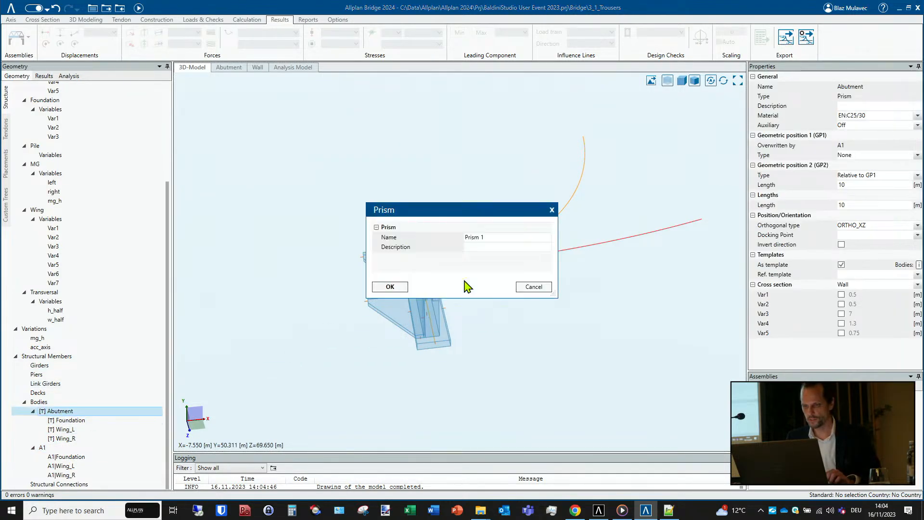
pyautogui.moveTo(496, 235); pyautogui.dragTo(391, 248)
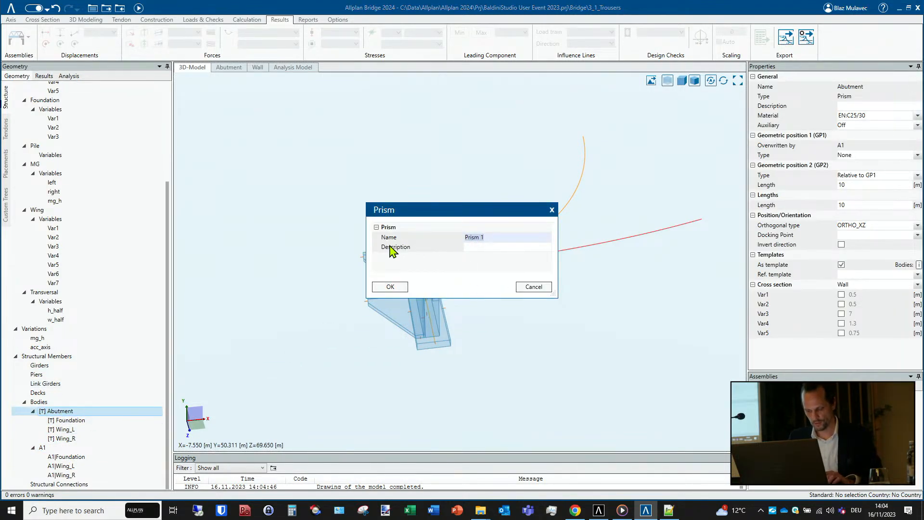
pyautogui.click(391, 287)
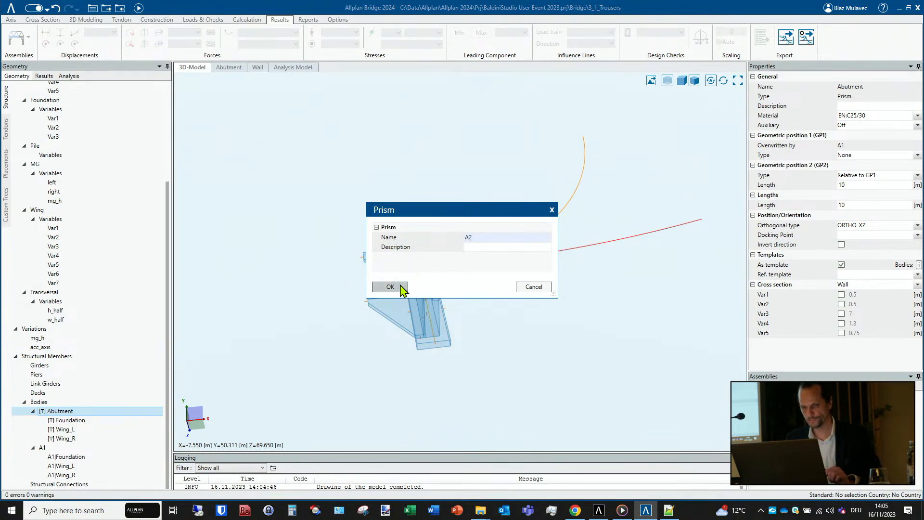
# - Place A2 on Axis 1 at station 40 m with a relative distance of 0 m, taking geometric position 2 from the template
pyautogui.click(611, 243)
pyautogui.moveTo(676, 229); pyautogui.dragTo(619, 250, button='middle')
pyautogui.moveTo(619, 250); pyautogui.dragTo(411, 333, button='middle')
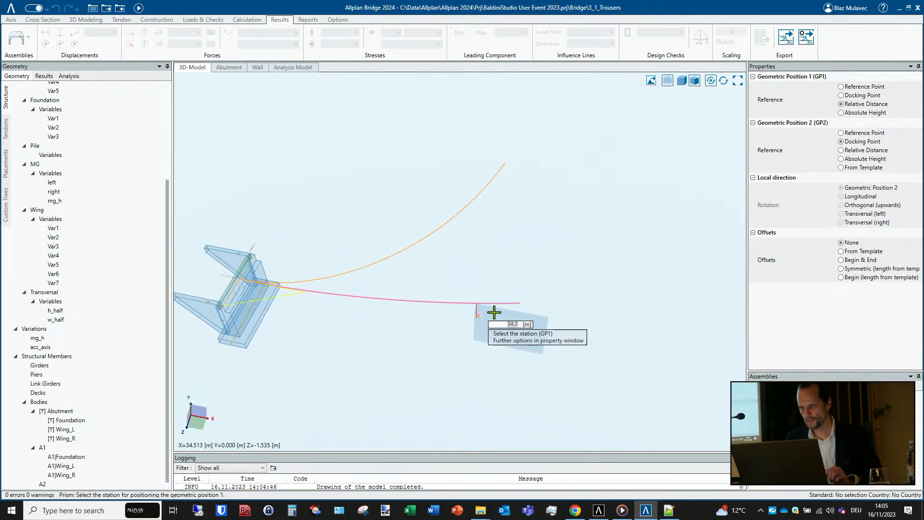
pyautogui.moveTo(540, 295); pyautogui.dragTo(544, 295, button='middle')
pyautogui.click(545, 295)
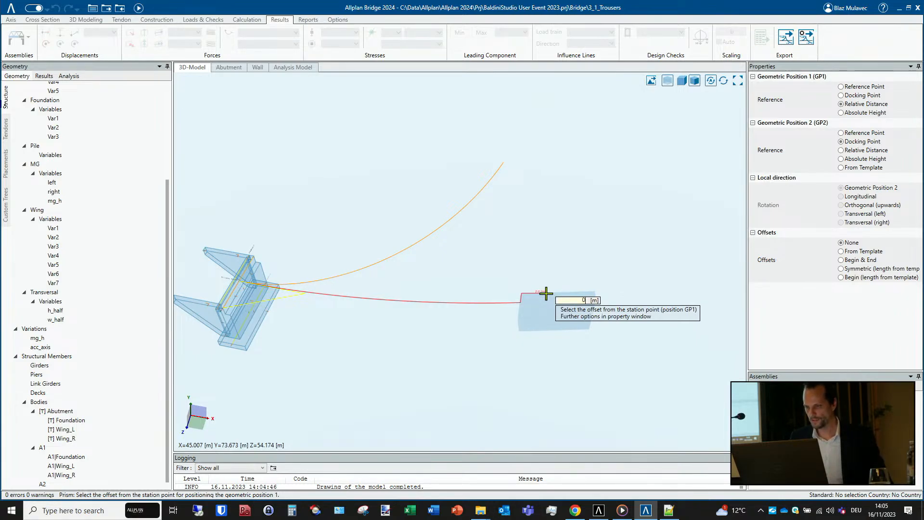
pyautogui.click(546, 293)
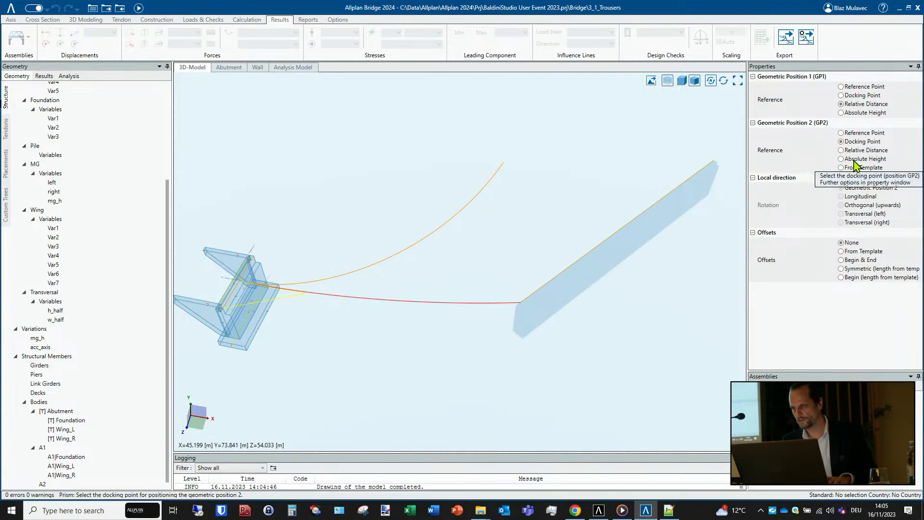
pyautogui.click(843, 168)
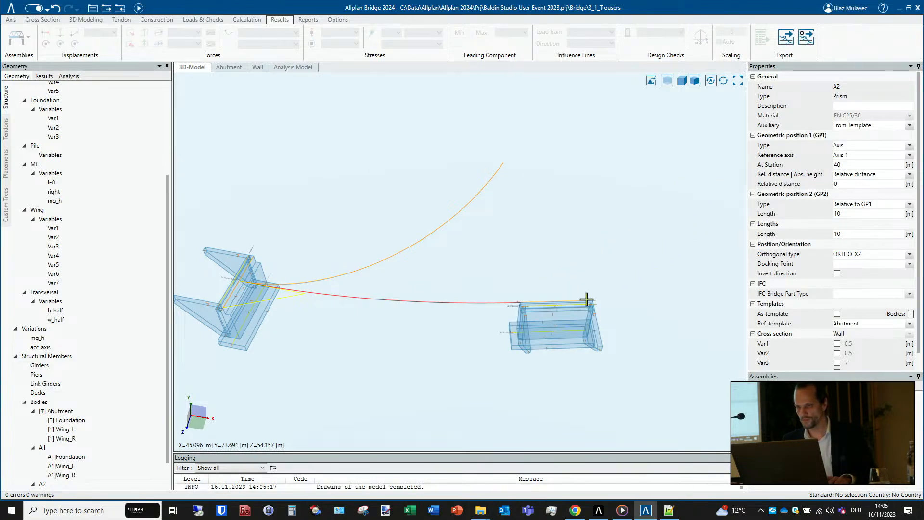
# - Set A2's docking point to P2-M, the midpoint of the wall's upper front edge
pyautogui.scroll(6, 547, 314)
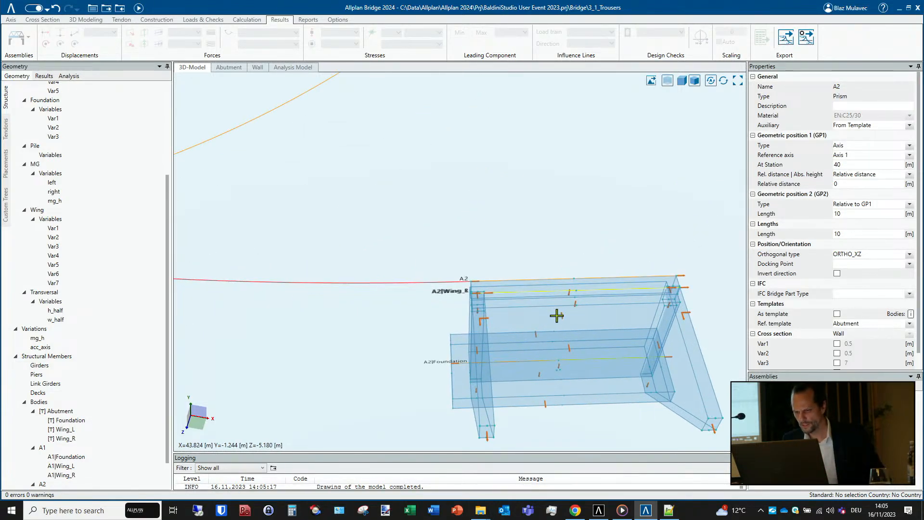
pyautogui.moveTo(557, 315)
pyautogui.mouseDown(button='middle')
pyautogui.moveTo(434, 354)
pyautogui.moveTo(233, 289)
pyautogui.moveTo(463, 305)
pyautogui.mouseUp(button='middle')
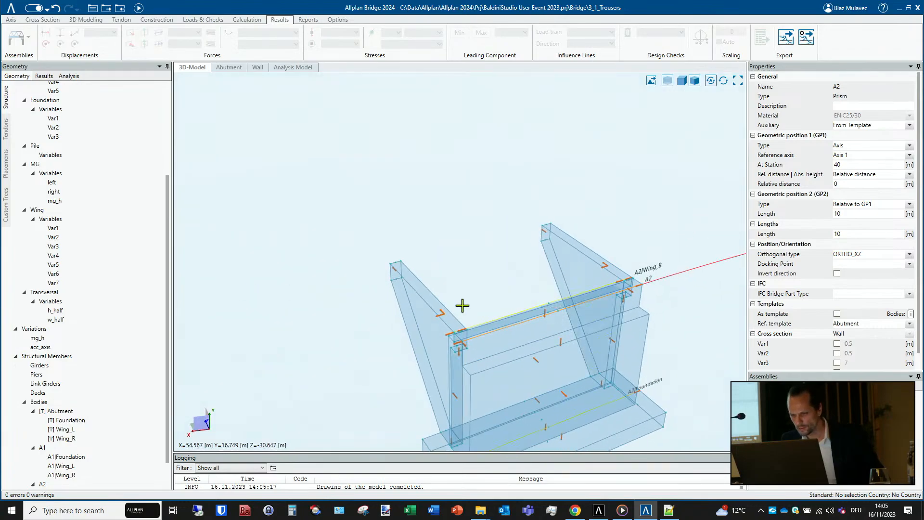
pyautogui.click(546, 322)
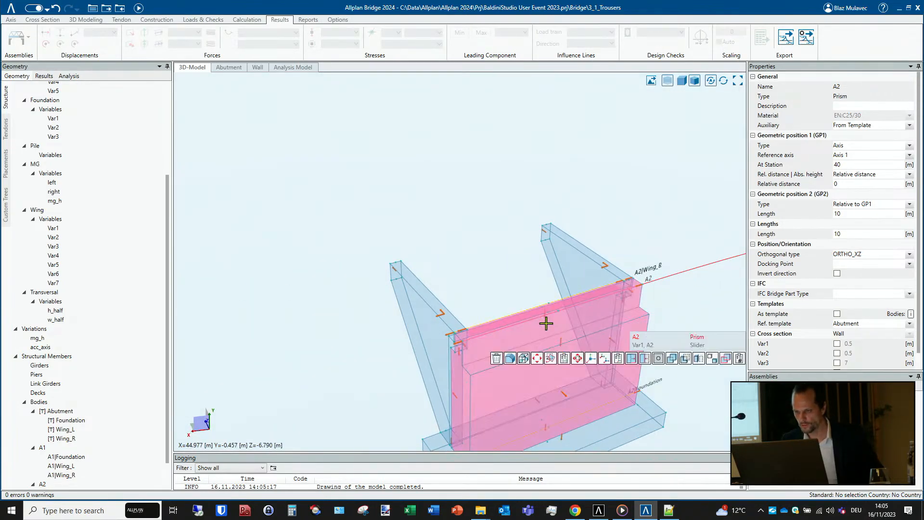
pyautogui.click(605, 358)
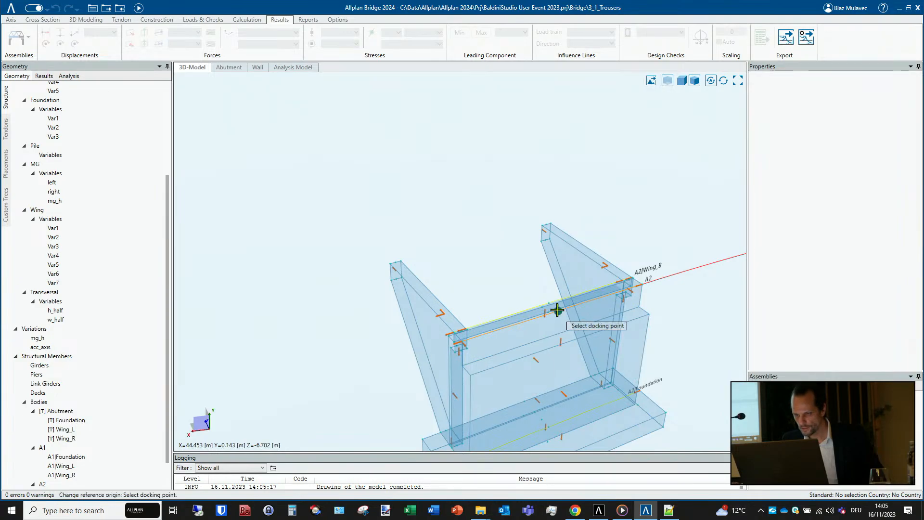
pyautogui.scroll(2, 557, 311)
pyautogui.moveTo(553, 331)
pyautogui.mouseDown(button='middle')
pyautogui.moveTo(520, 331)
pyautogui.moveTo(506, 347)
pyautogui.moveTo(560, 339)
pyautogui.moveTo(610, 314)
pyautogui.moveTo(557, 316)
pyautogui.mouseUp(button='middle')
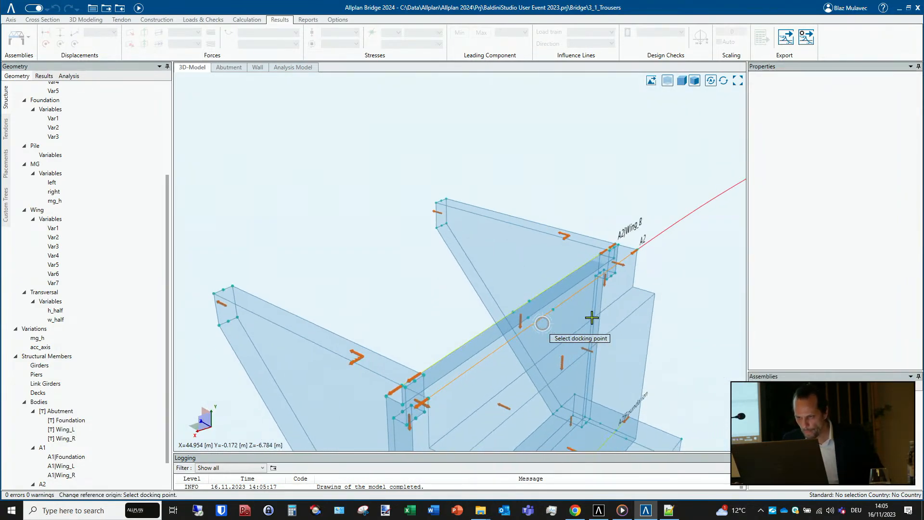
pyautogui.click(552, 311)
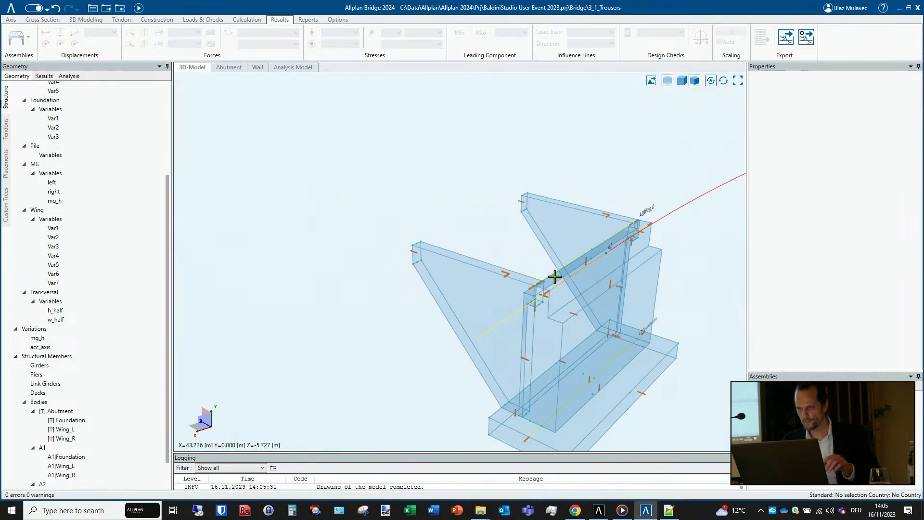
# - Rotate A2 by -90° about the vertical axis through its docking point on Axis 1
pyautogui.click(561, 272)
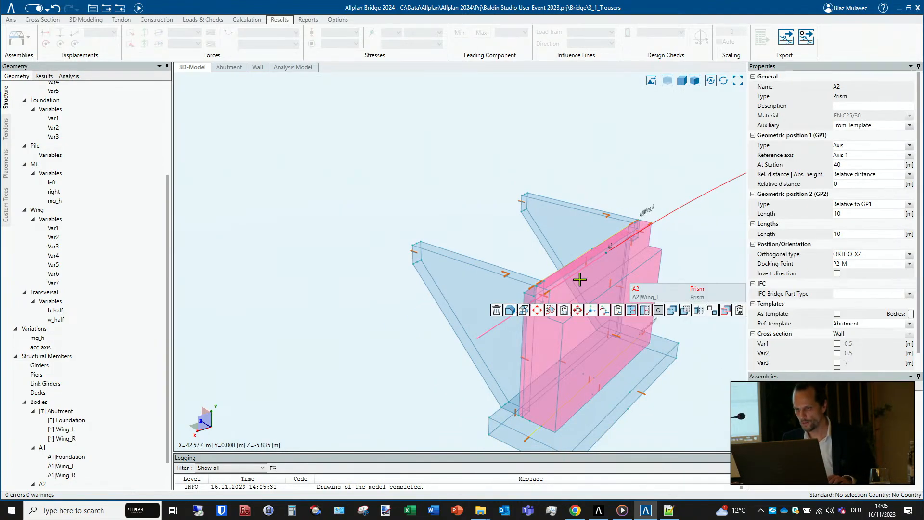
pyautogui.click(550, 310)
pyautogui.click(607, 253)
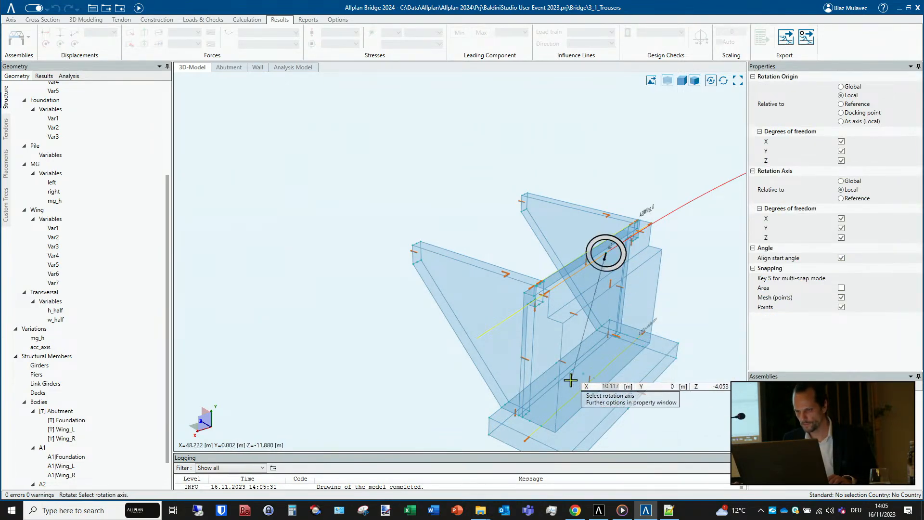
pyautogui.moveTo(589, 358); pyautogui.dragTo(303, 371, button='middle')
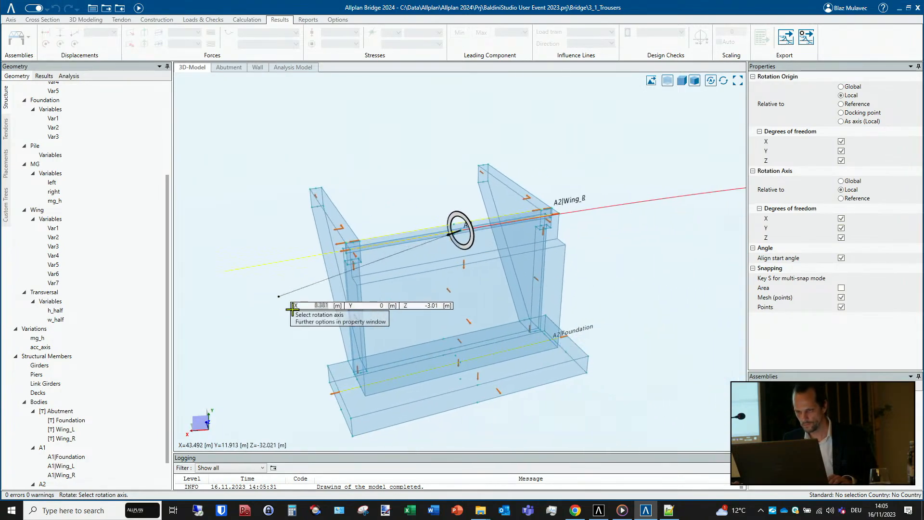
pyautogui.click(459, 363)
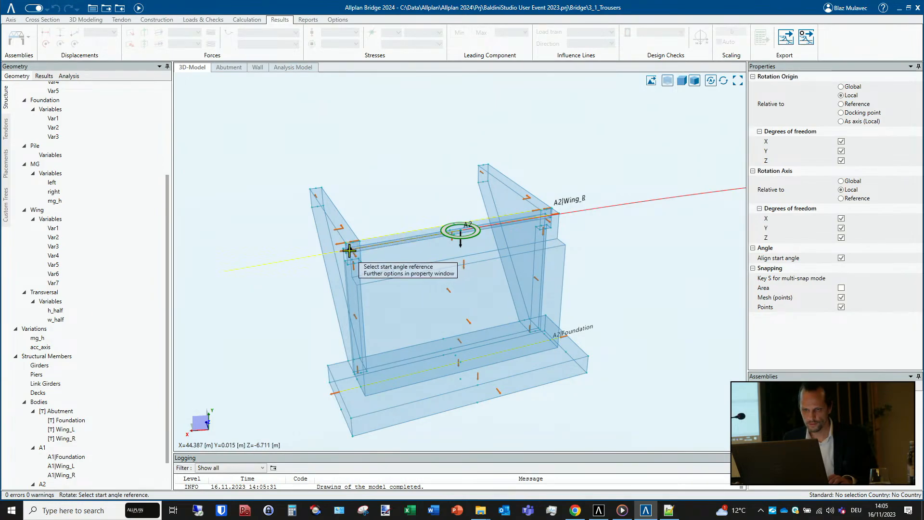
pyautogui.moveTo(349, 250); pyautogui.dragTo(423, 243, button='middle')
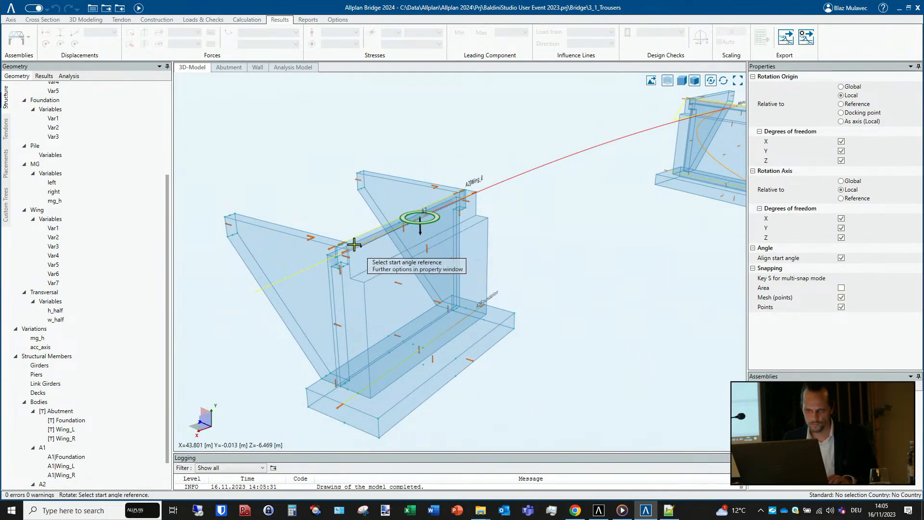
pyautogui.click(348, 251)
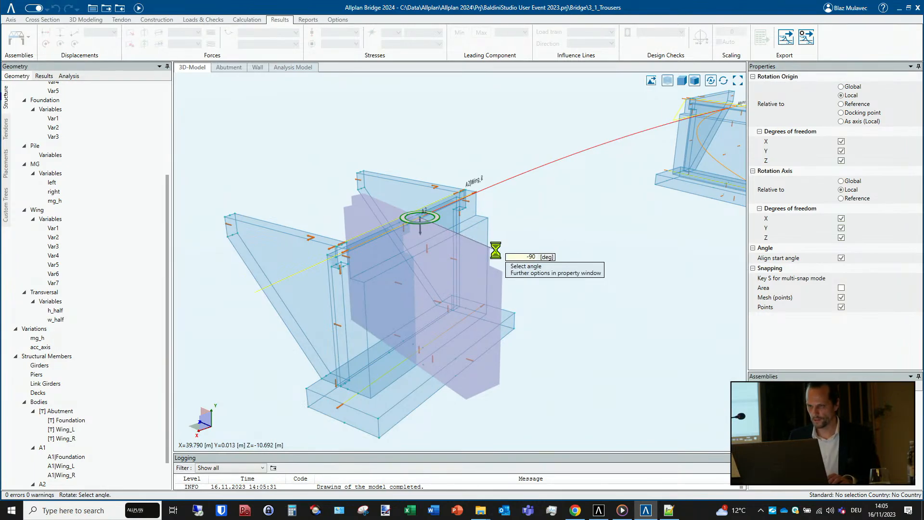
pyautogui.scroll(-3, 468, 288)
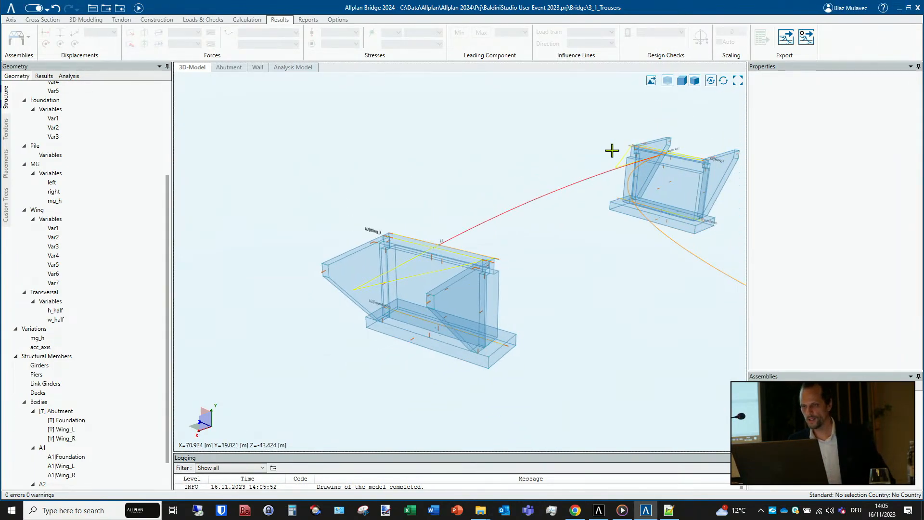
# - Turn off the transparent display and inspect both abutments along Axis 1 as solid bodies
pyautogui.click(665, 82)
pyautogui.moveTo(488, 341); pyautogui.dragTo(391, 330, button='middle')
pyautogui.moveTo(489, 267); pyautogui.dragTo(344, 244, button='middle')
pyautogui.scroll(-2, 344, 244)
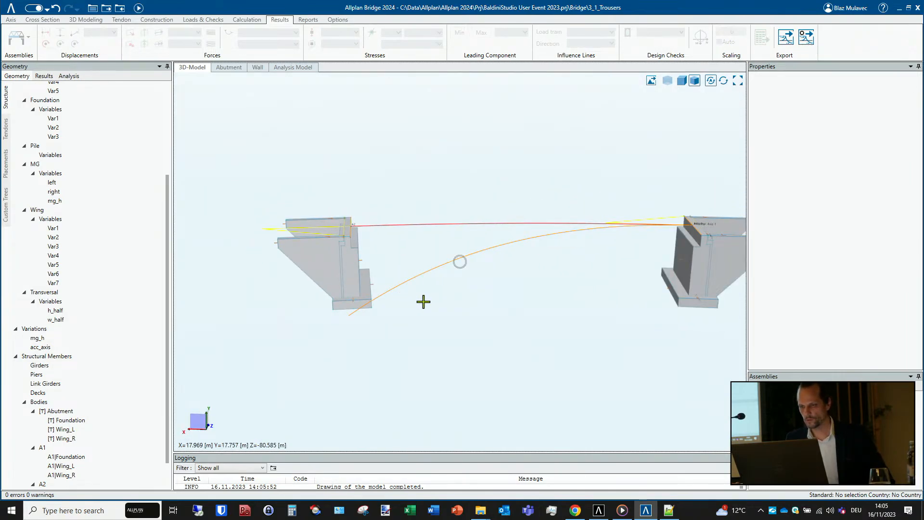
pyautogui.moveTo(424, 302); pyautogui.dragTo(480, 308, button='middle')
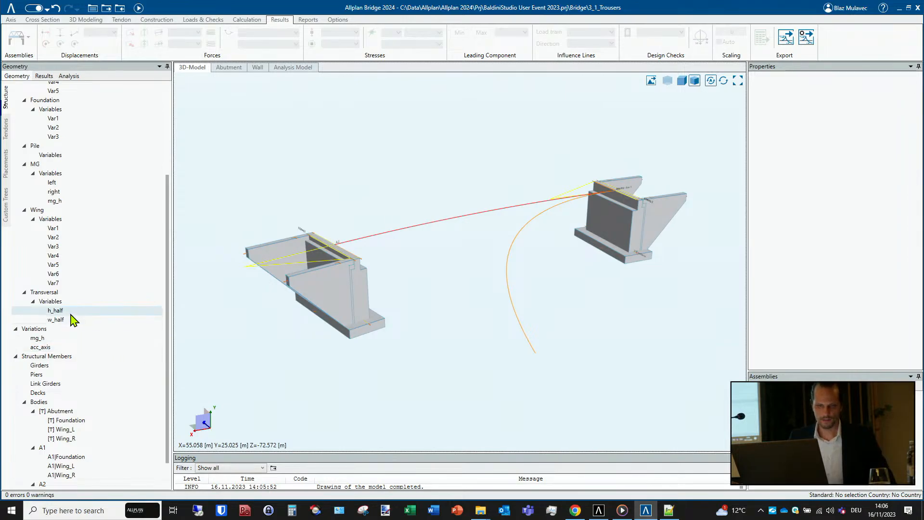
# - Create a new girder on Axis 1, the axis joining the two abutments, using the MG cross section
pyautogui.scroll(-2, 71, 314)
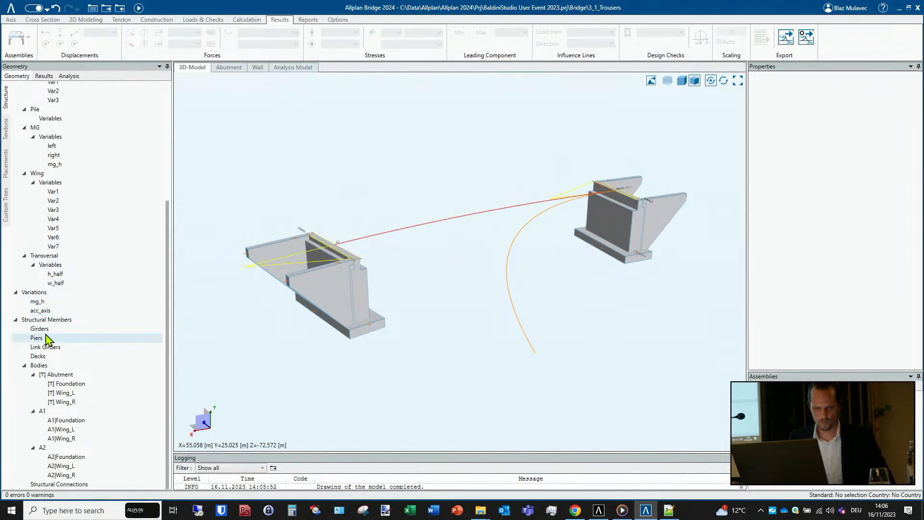
pyautogui.rightClick(53, 330)
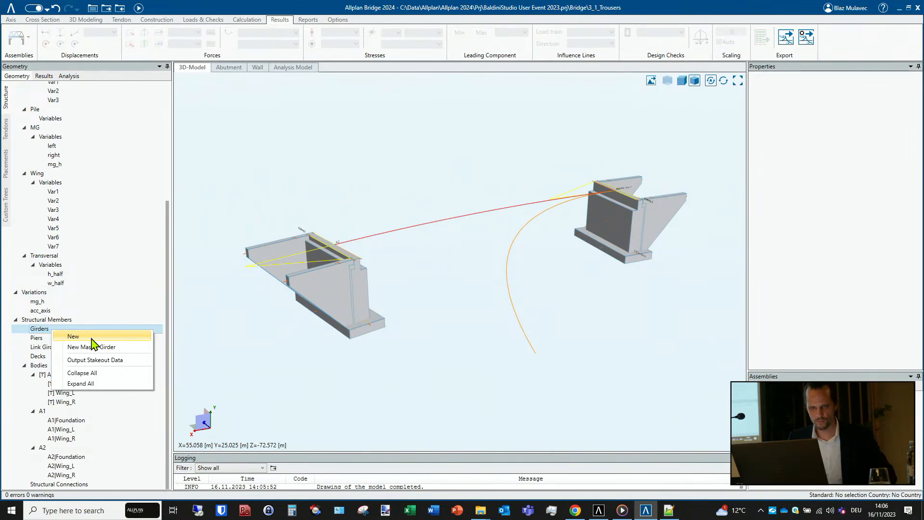
pyautogui.click(92, 337)
pyautogui.press('Return')
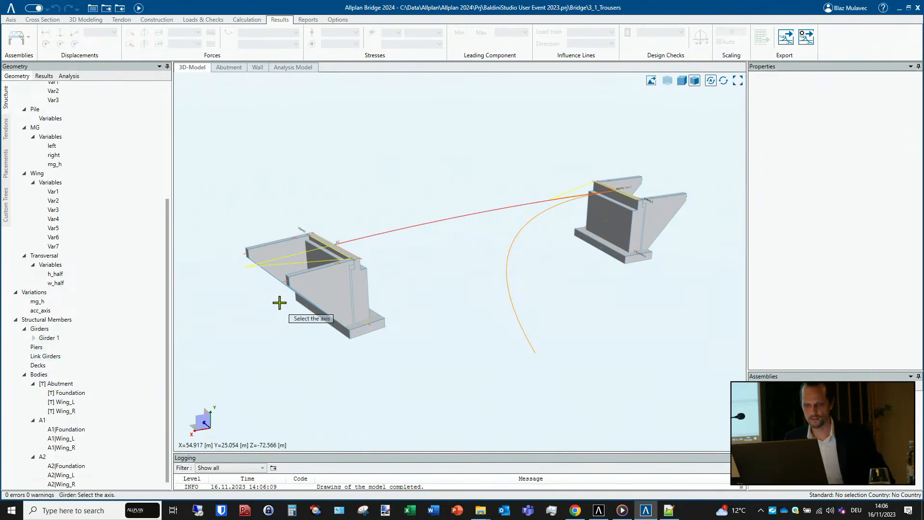
pyautogui.scroll(3, 72, 206)
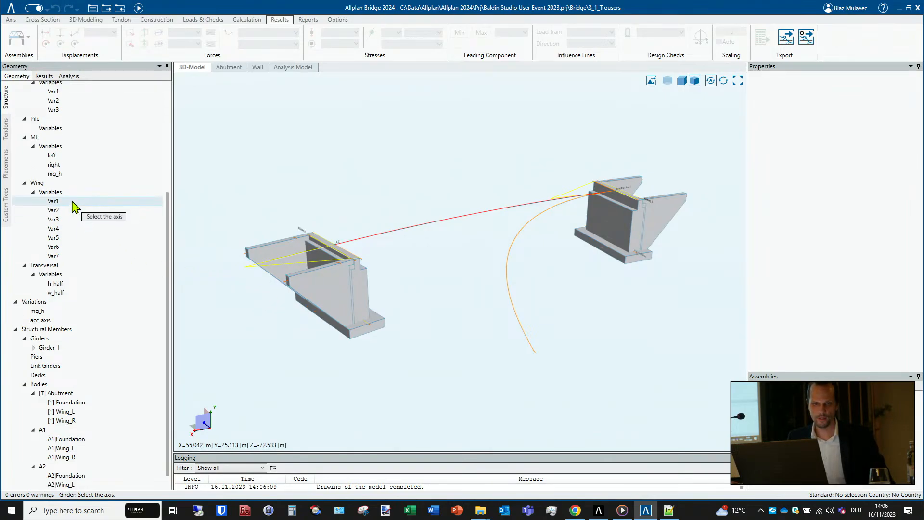
pyautogui.scroll(2, 74, 207)
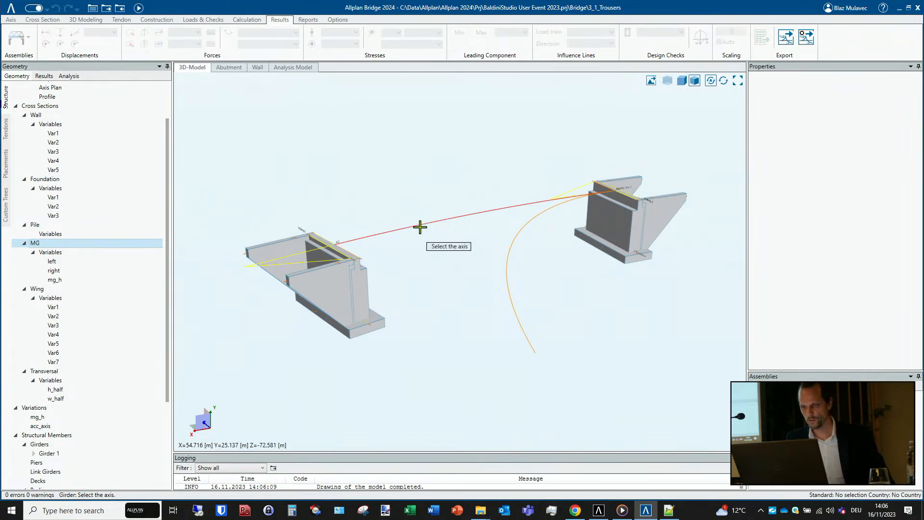
pyautogui.click(428, 226)
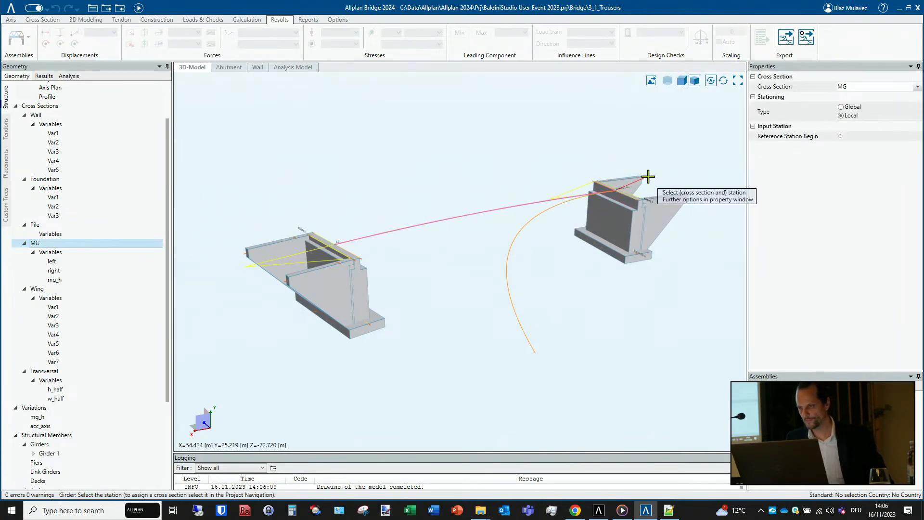
# - Run the girder on Axis 1 as a beam from local station 0 to 40 m, subdivided by step
pyautogui.click(648, 178)
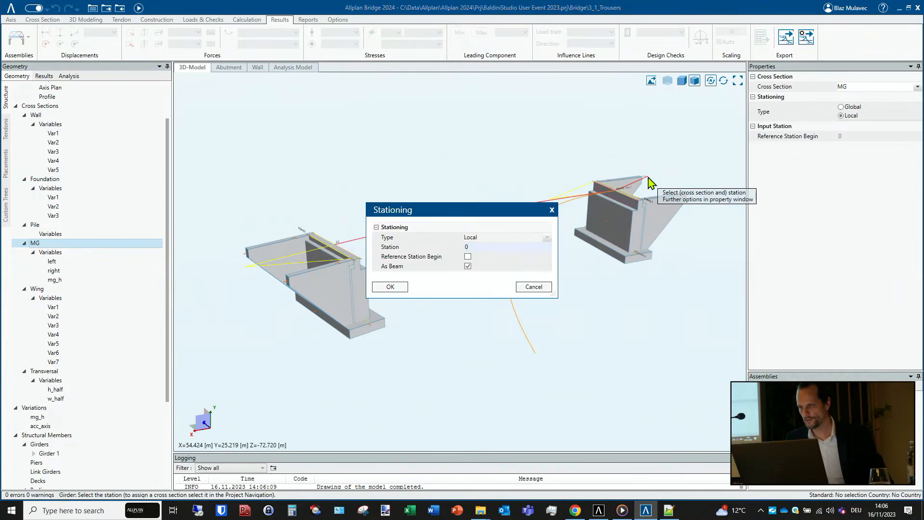
pyautogui.click(404, 288)
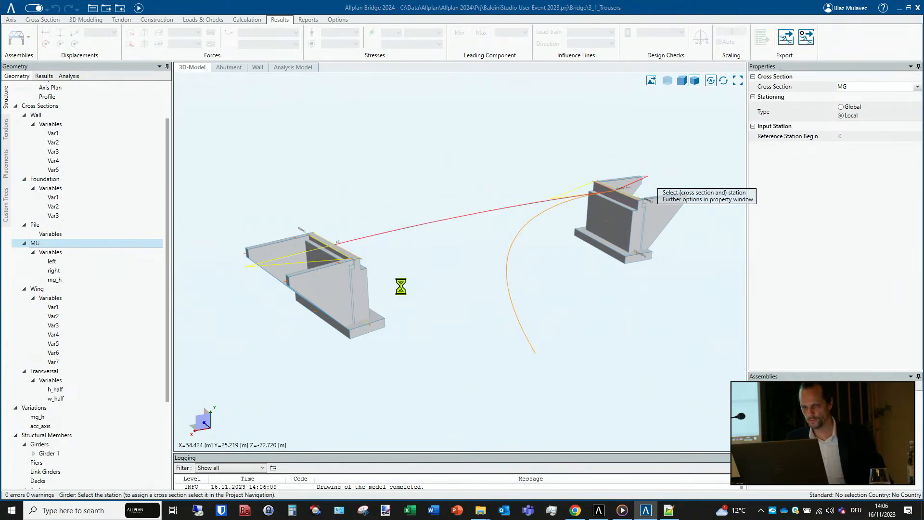
pyautogui.click(288, 272)
pyautogui.click(475, 305)
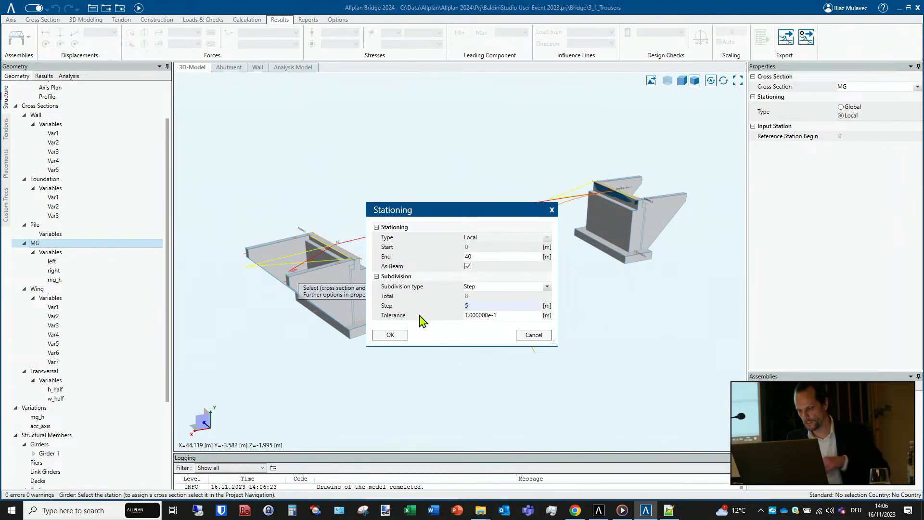
pyautogui.click(390, 334)
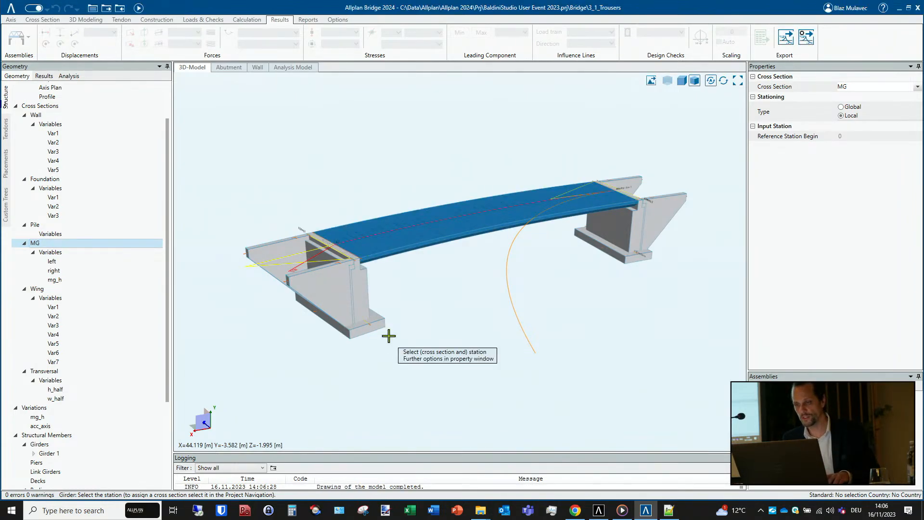
pyautogui.press('Escape')
# - Create a second girder on the curved branching axis, using the MG cross section
pyautogui.moveTo(475, 250)
pyautogui.mouseDown(button='middle')
pyautogui.moveTo(346, 294)
pyautogui.moveTo(409, 233)
pyautogui.moveTo(425, 275)
pyautogui.moveTo(414, 256)
pyautogui.mouseUp(button='middle')
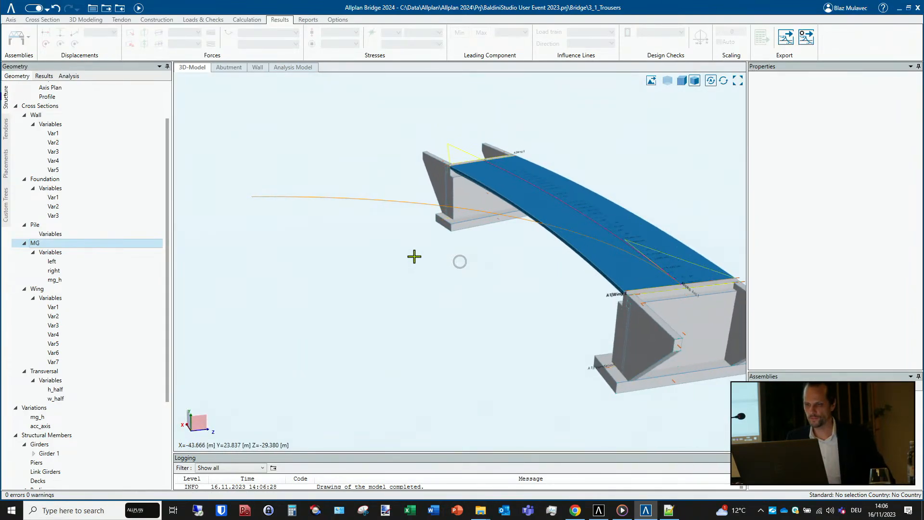
pyautogui.scroll(-4, 125, 253)
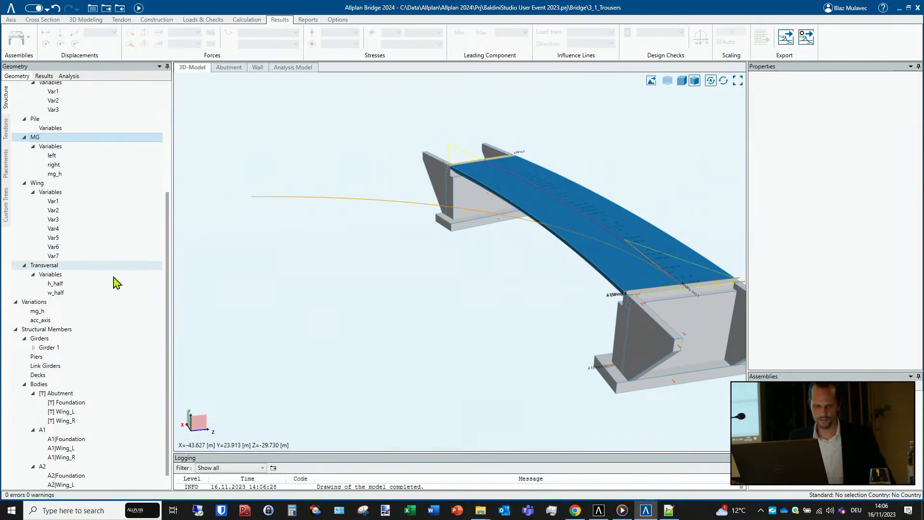
pyautogui.rightClick(65, 338)
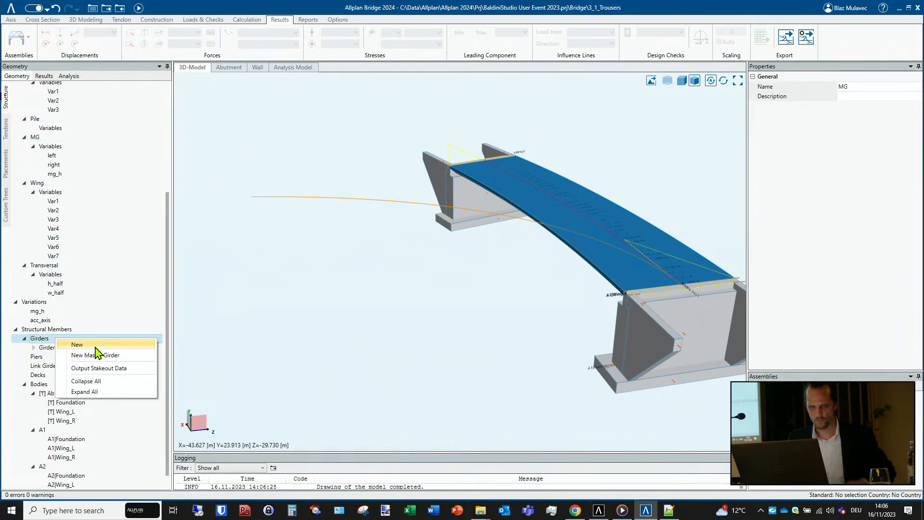
pyautogui.click(95, 346)
pyautogui.press('Return')
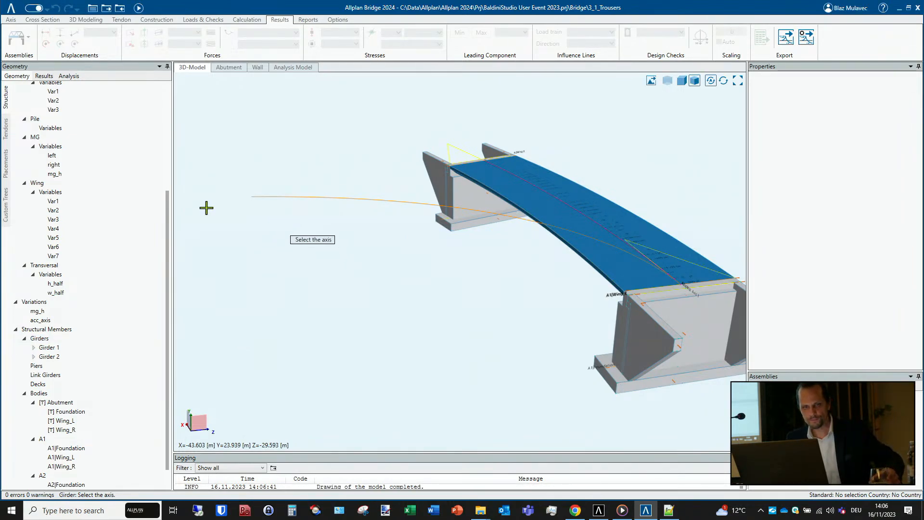
pyautogui.click(53, 138)
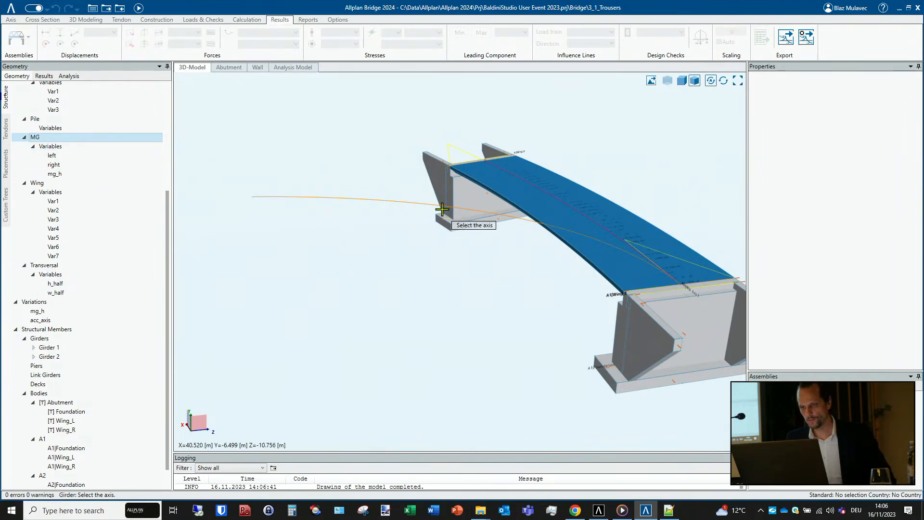
pyautogui.click(426, 203)
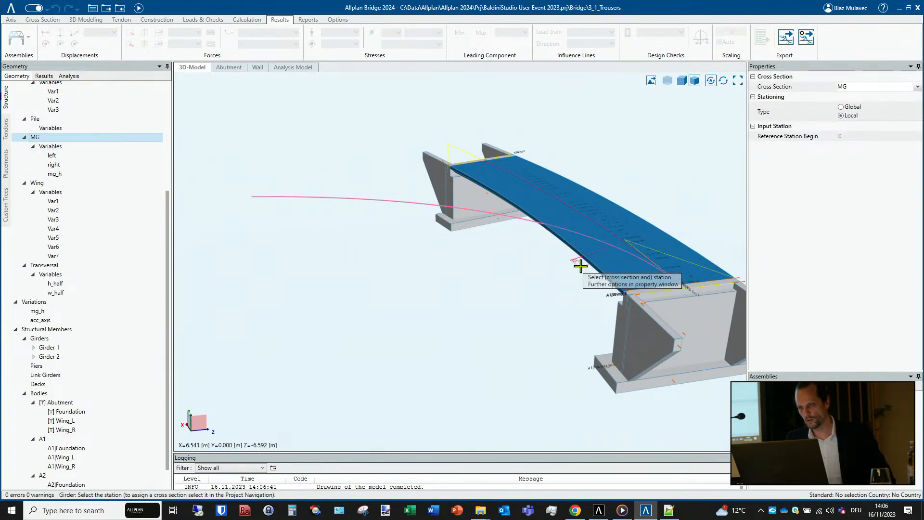
# - Run the second girder as a beam from local station 0 to 40 m with a subdivision step of 1 m
pyautogui.click(684, 340)
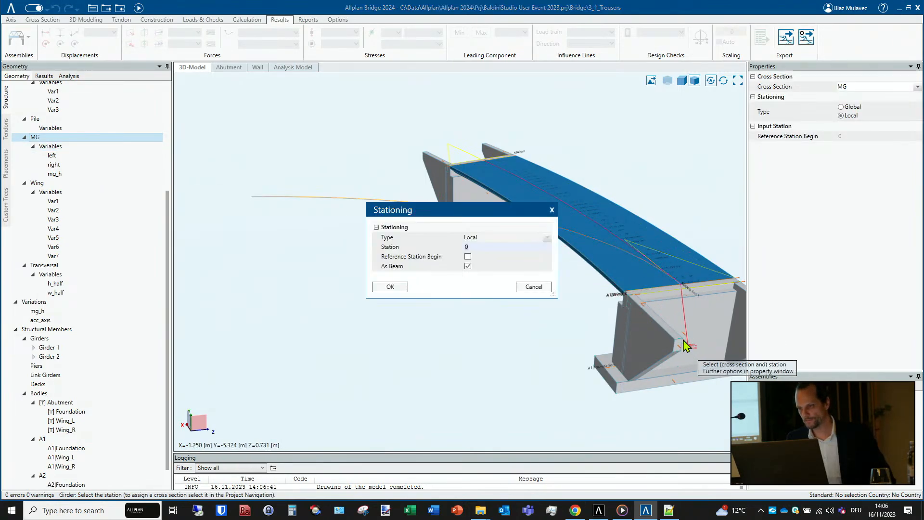
pyautogui.click(383, 287)
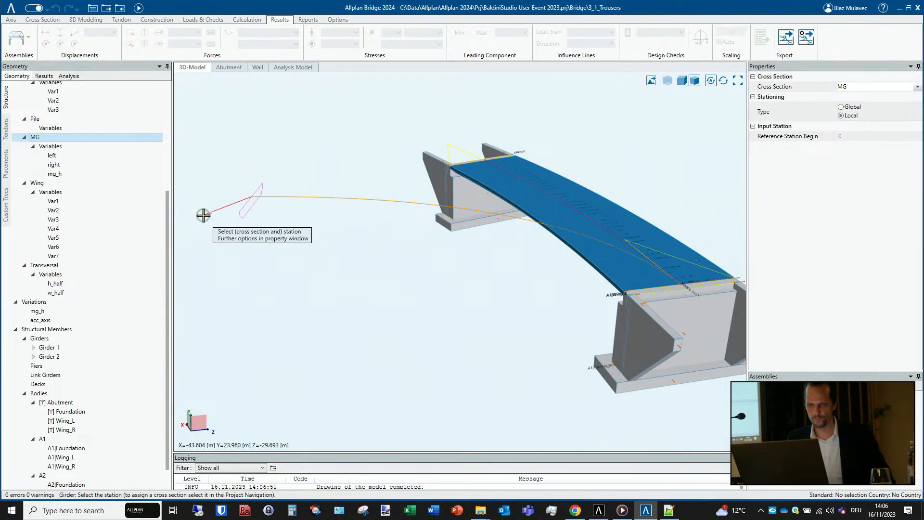
pyautogui.click(203, 215)
pyautogui.click(484, 307)
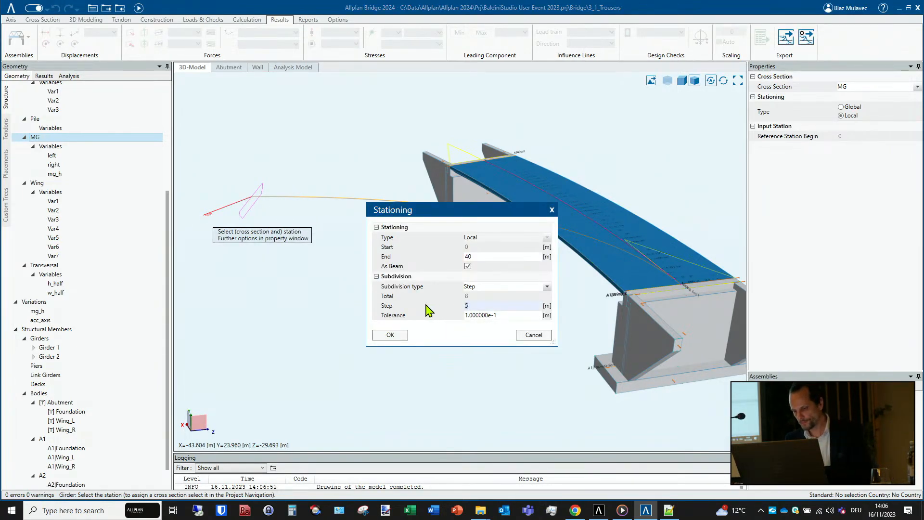
pyautogui.write('1')
pyautogui.click(391, 335)
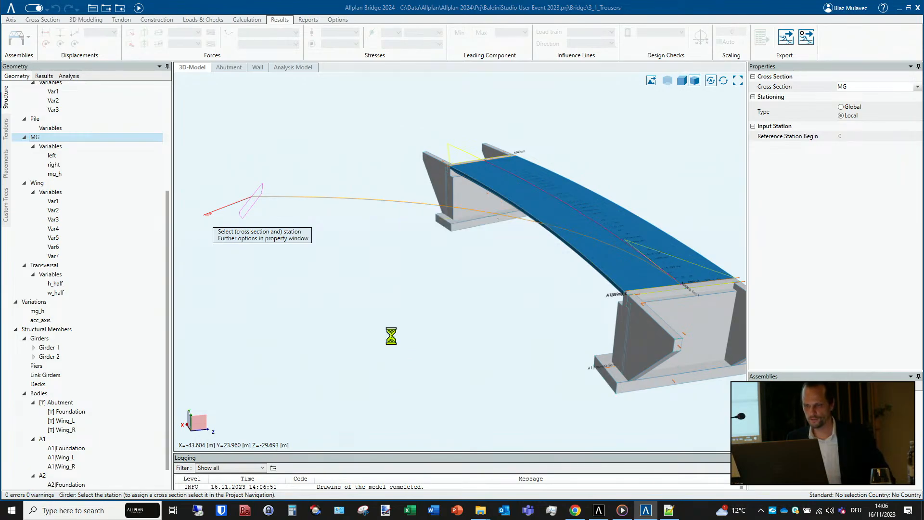
# - Finish the girder command and examine from several angles how the two girders overlap near the shared abutment
pyautogui.press('Escape')
pyautogui.moveTo(472, 298)
pyautogui.mouseDown(button='middle')
pyautogui.moveTo(547, 265)
pyautogui.moveTo(556, 301)
pyautogui.moveTo(537, 302)
pyautogui.mouseUp(button='middle')
pyautogui.scroll(5, 434, 278)
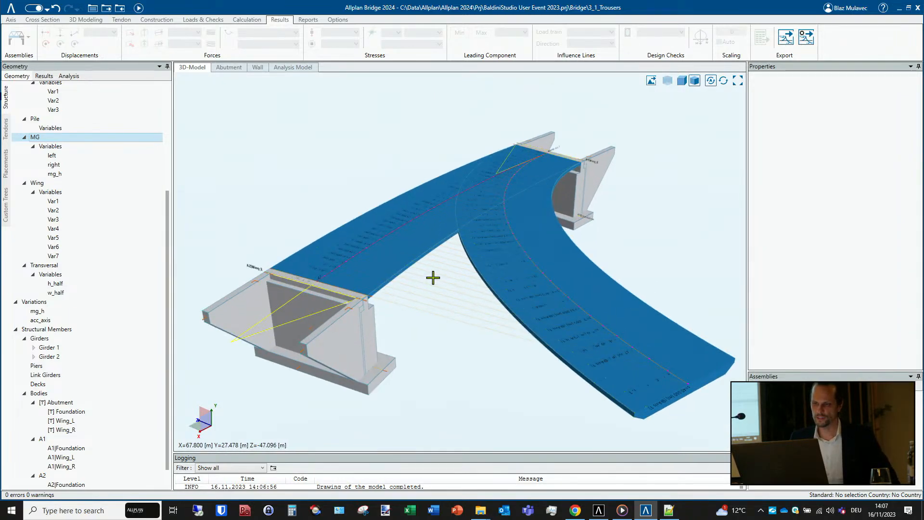
pyautogui.moveTo(460, 239)
pyautogui.mouseDown(button='middle')
pyautogui.moveTo(488, 210)
pyautogui.moveTo(461, 248)
pyautogui.moveTo(450, 227)
pyautogui.moveTo(448, 249)
pyautogui.moveTo(466, 295)
pyautogui.moveTo(444, 257)
pyautogui.mouseUp(button='middle')
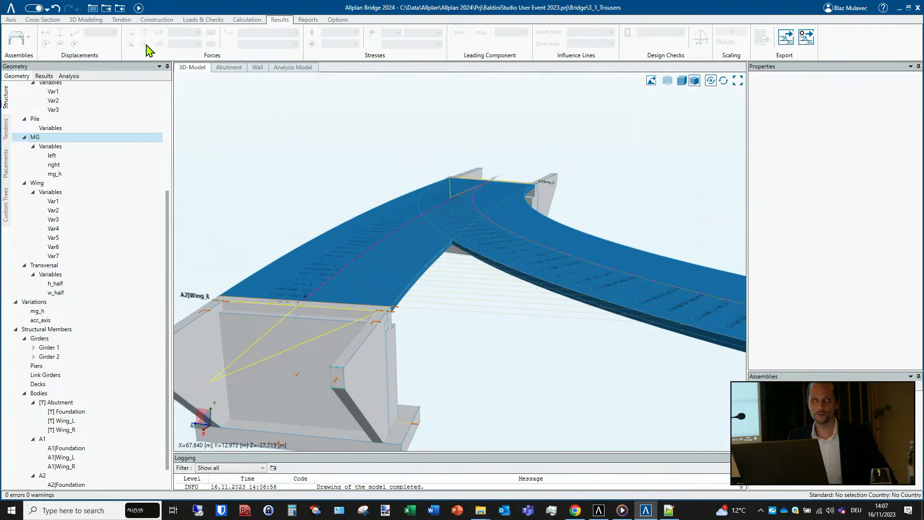
pyautogui.moveTo(429, 249); pyautogui.dragTo(386, 210, button='middle')
pyautogui.scroll(-5, 247, 270)
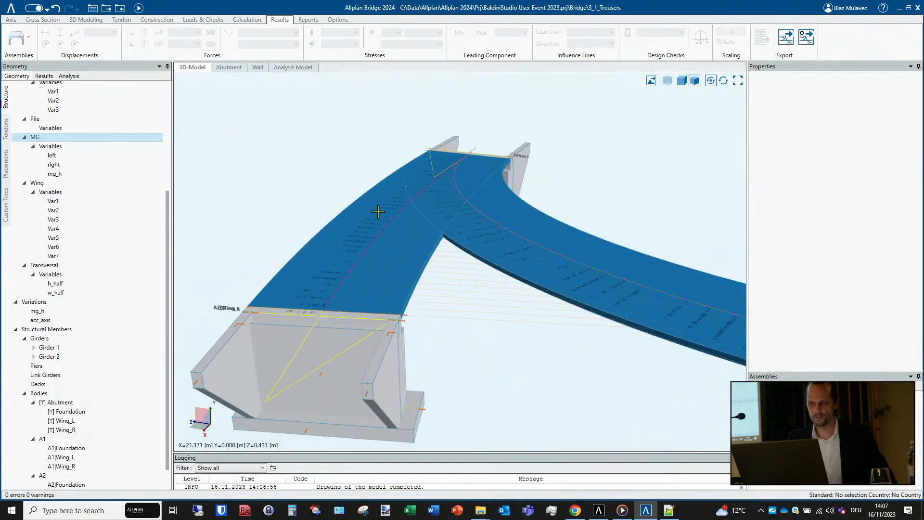
pyautogui.scroll(-1, 79, 334)
pyautogui.scroll(-2, 79, 337)
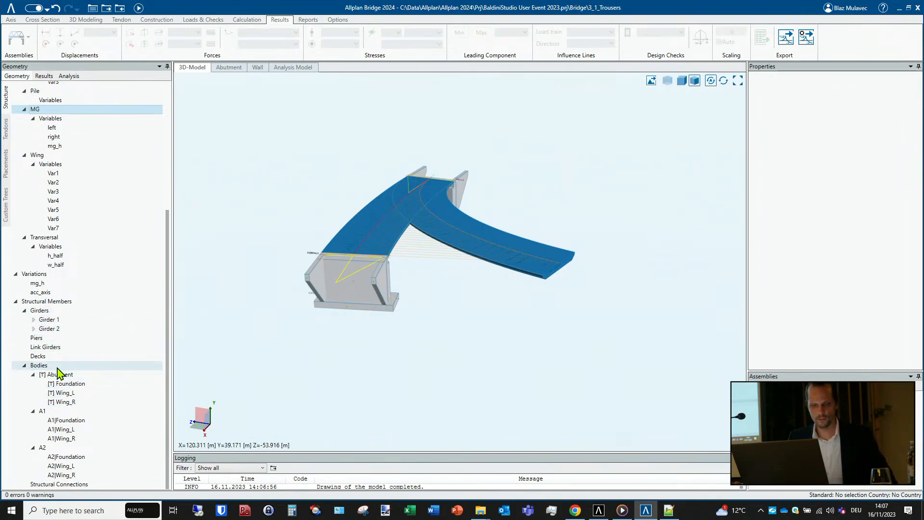
# - Create a new extraction body under Bodies from Girder 1, covering the whole range between its first and last station
pyautogui.rightClick(57, 367)
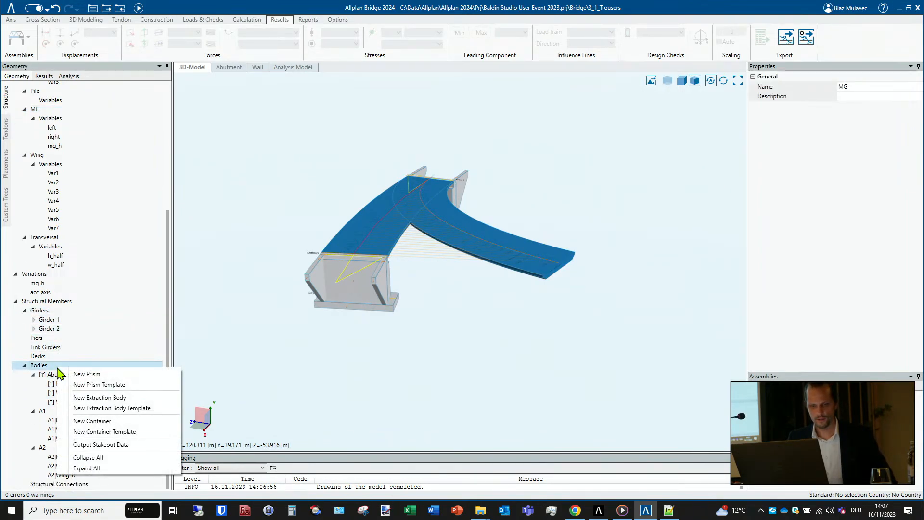
pyautogui.click(107, 398)
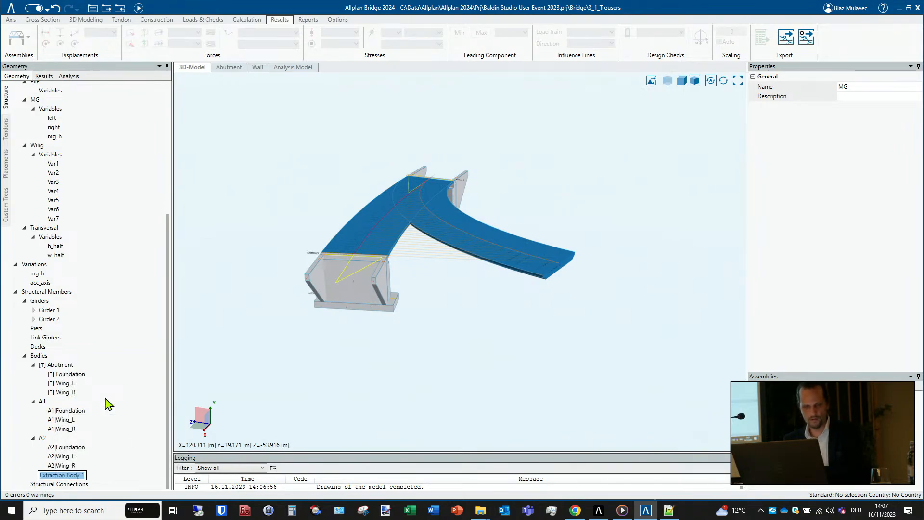
pyautogui.press('Return')
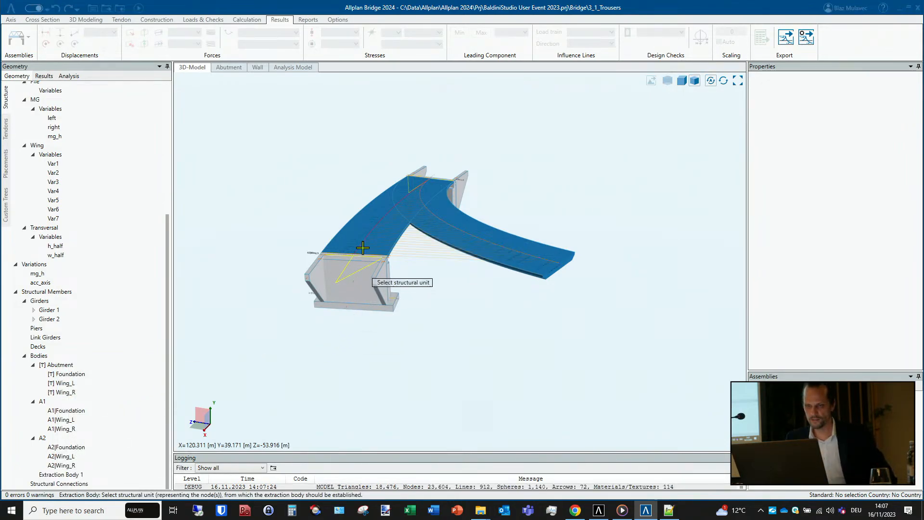
pyautogui.click(377, 240)
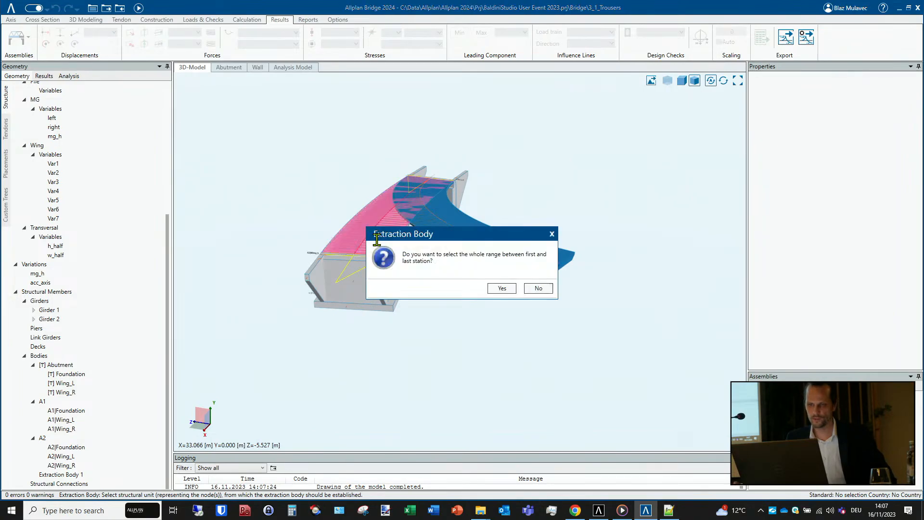
pyautogui.click(501, 288)
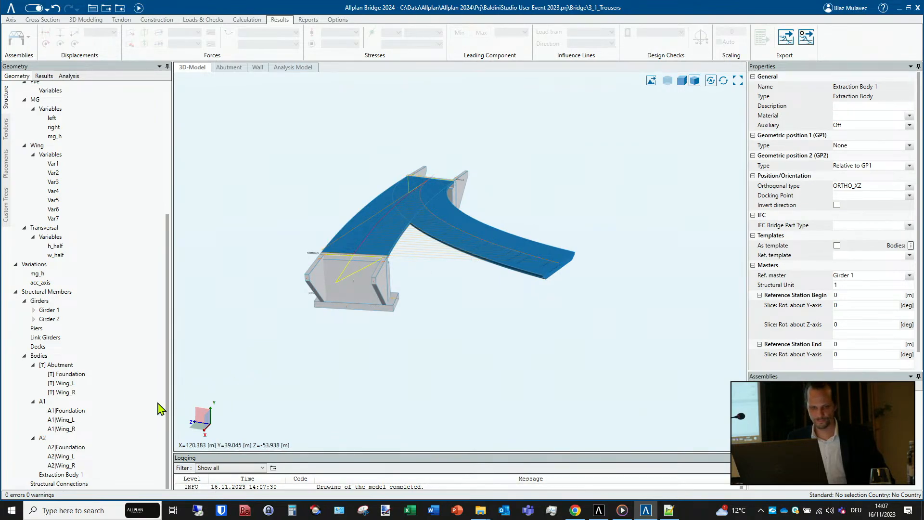
# - Create a second extraction body from the curved Girder 2, again covering the whole range between first and last station
pyautogui.rightClick(60, 358)
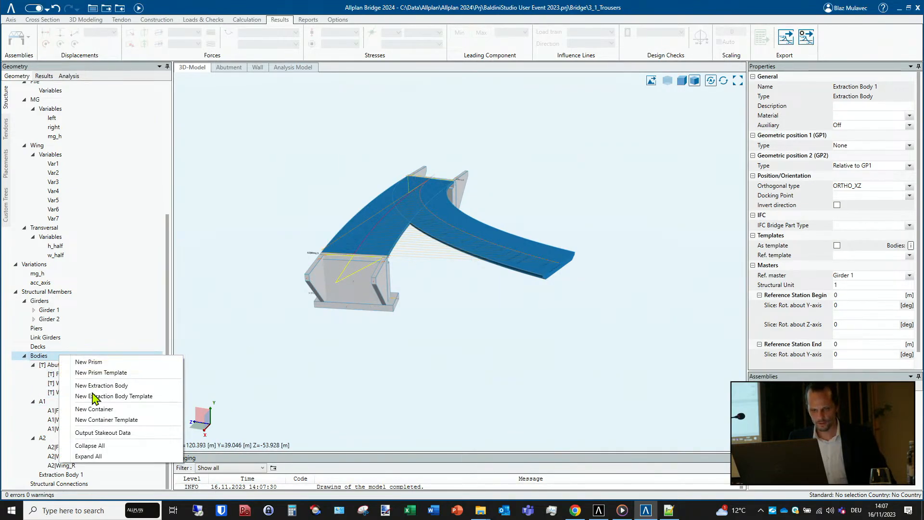
pyautogui.click(115, 385)
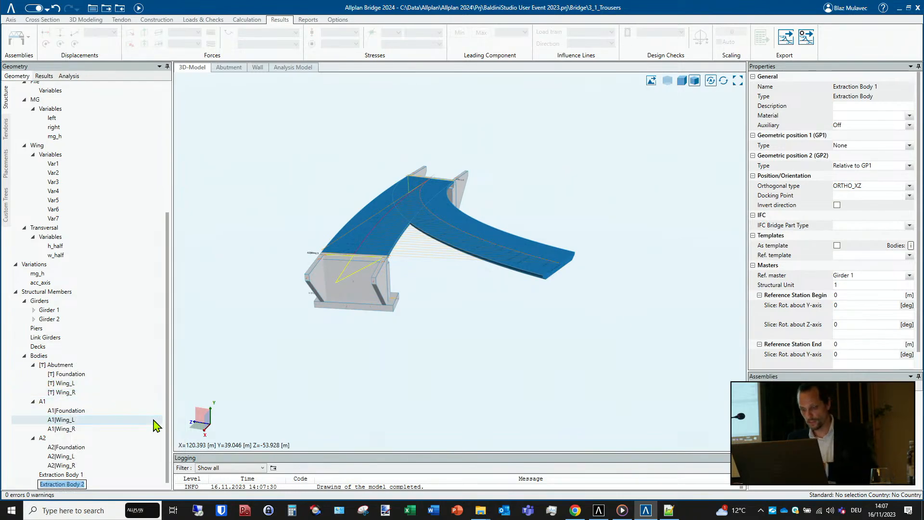
pyautogui.press('Return')
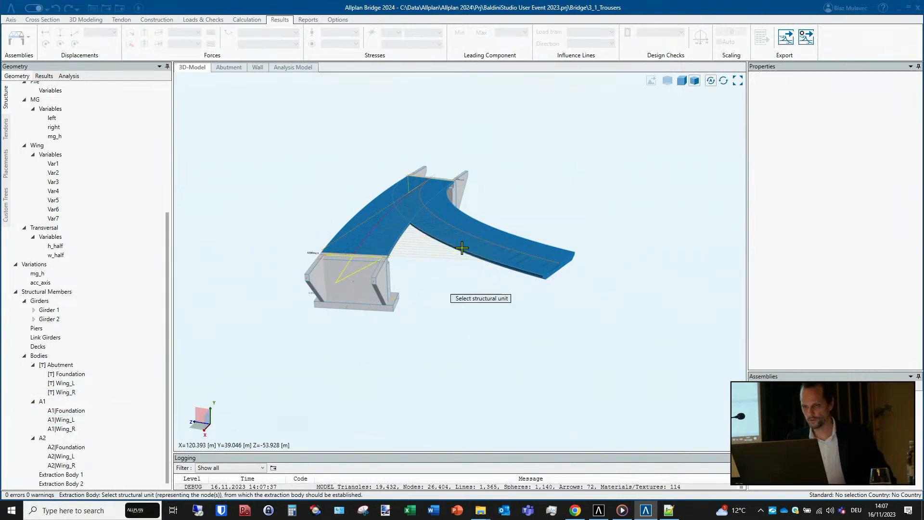
pyautogui.click(465, 238)
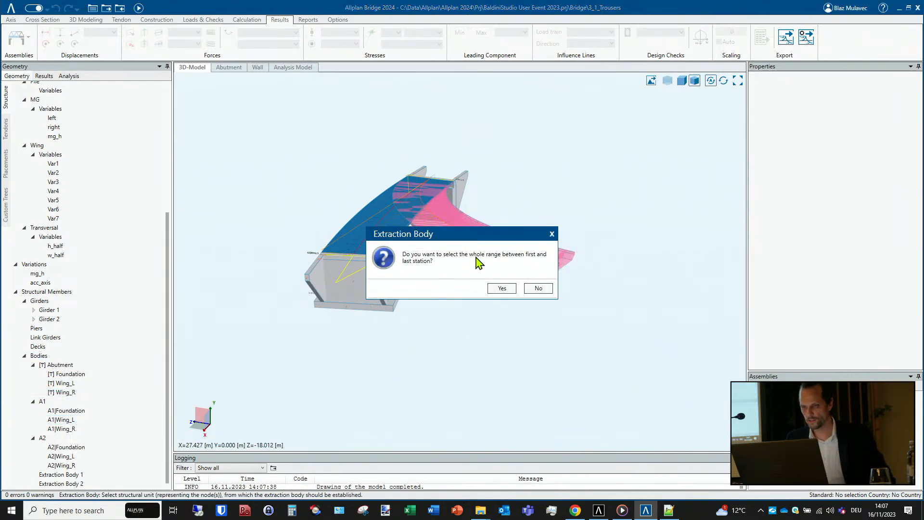
pyautogui.click(502, 289)
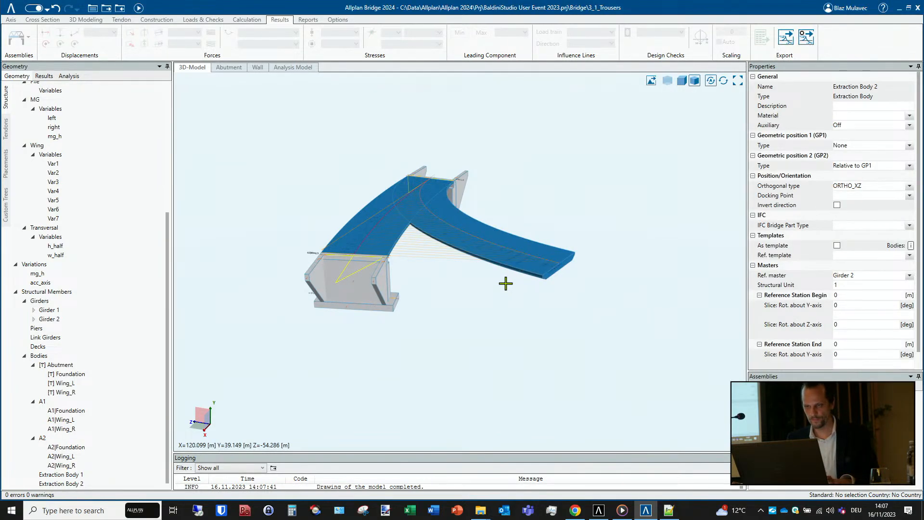
# - Unite Extraction Body 2 with Extraction Body 1 using the Boolean Union
pyautogui.click(76, 483)
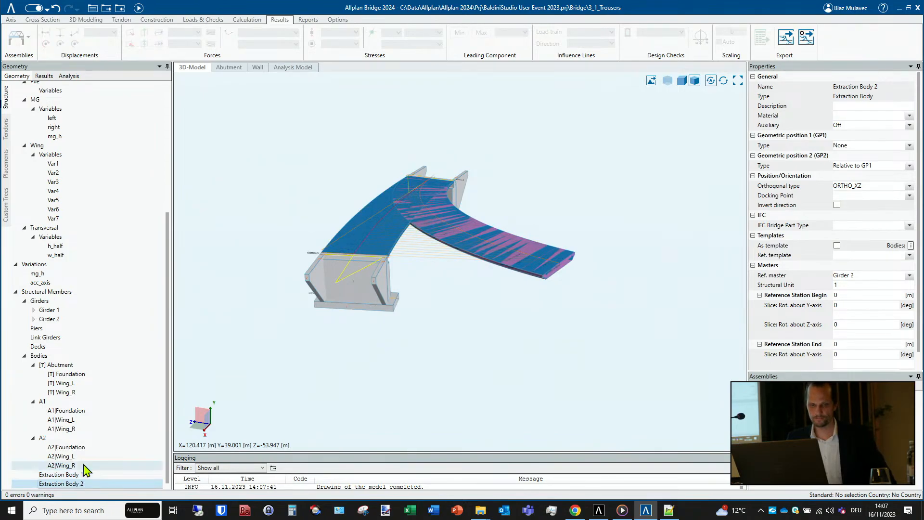
pyautogui.click(85, 20)
pyautogui.click(357, 37)
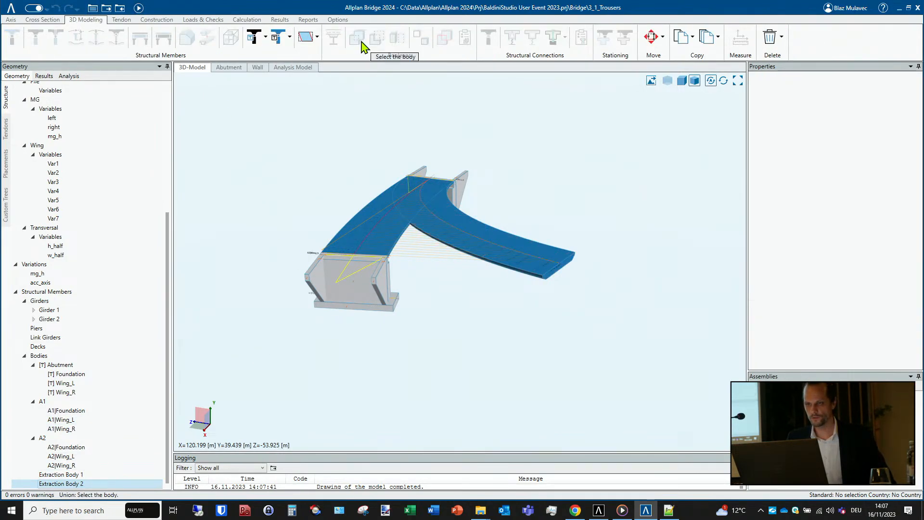
pyautogui.click(389, 221)
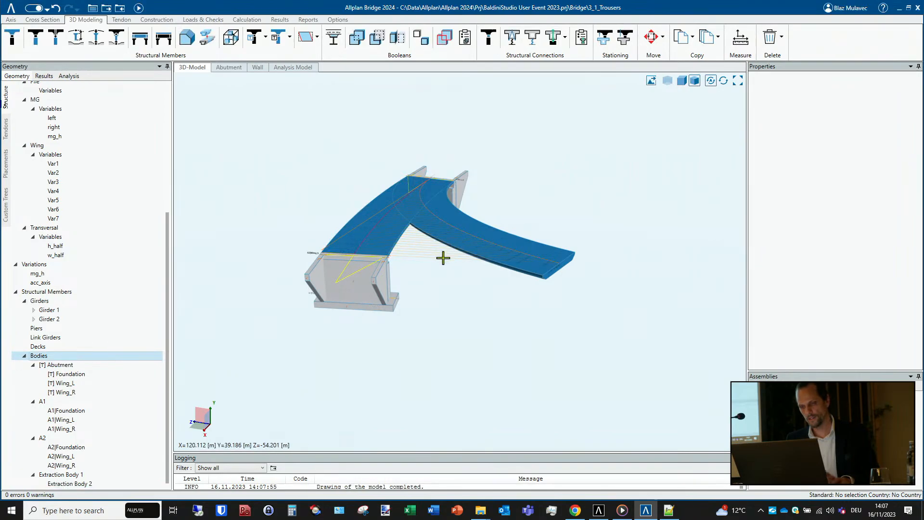
# - Add Girder 1 and Girder 2 to the hidden objects and highlight the united Extraction Body 1 in the model
pyautogui.rightClick(435, 298)
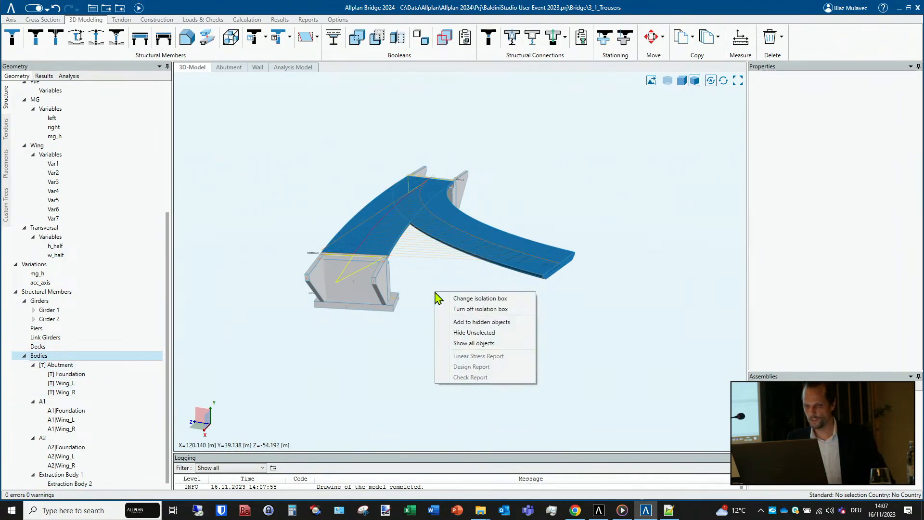
pyautogui.click(488, 322)
pyautogui.click(381, 235)
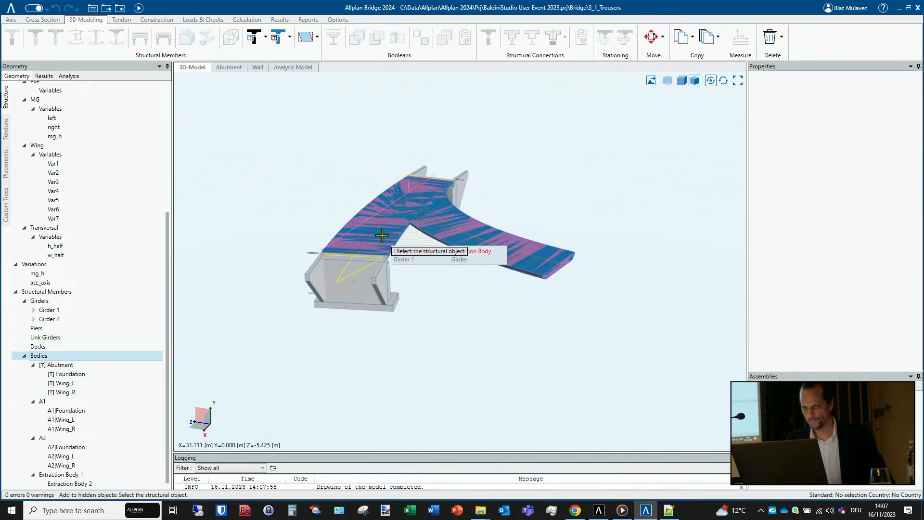
pyautogui.click(497, 331)
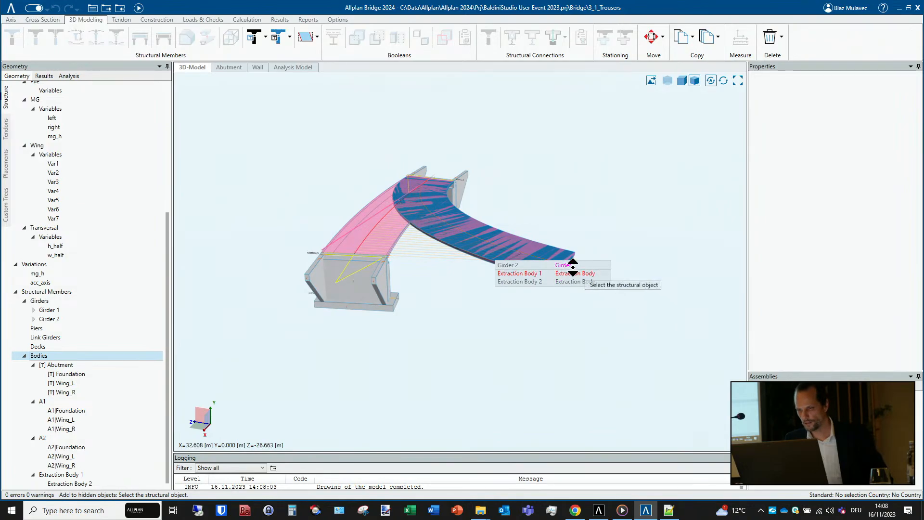
pyautogui.click(570, 262)
pyautogui.click(576, 280)
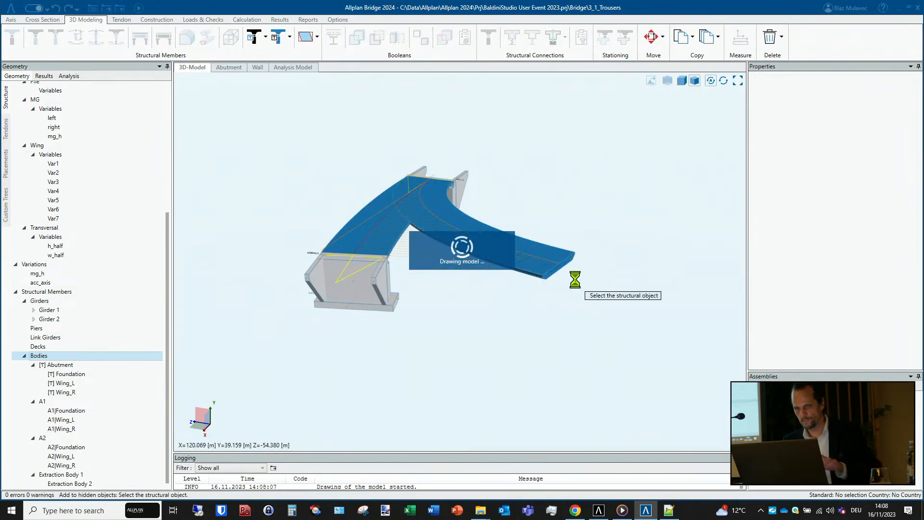
pyautogui.click(77, 476)
pyautogui.moveTo(415, 332)
pyautogui.mouseDown(button='middle')
pyautogui.moveTo(372, 324)
pyautogui.moveTo(346, 306)
pyautogui.moveTo(363, 304)
pyautogui.moveTo(397, 324)
pyautogui.mouseUp(button='middle')
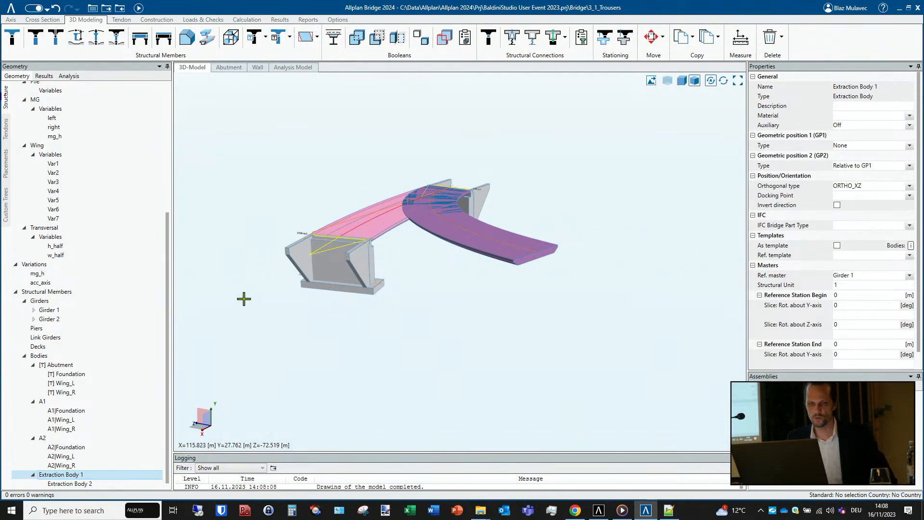
# - Set the radius of the circular segment in Axis 1's plan to -100 m and recalculate the model
pyautogui.scroll(6, 88, 192)
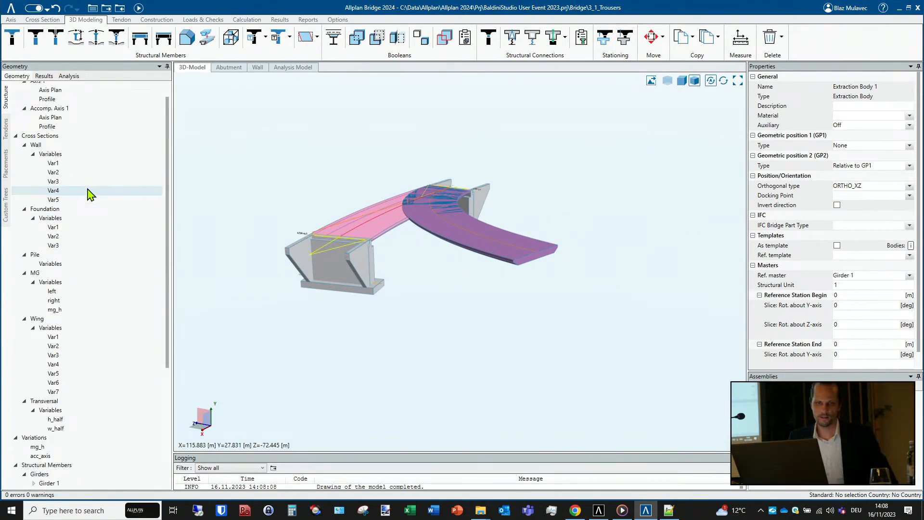
pyautogui.scroll(1, 90, 193)
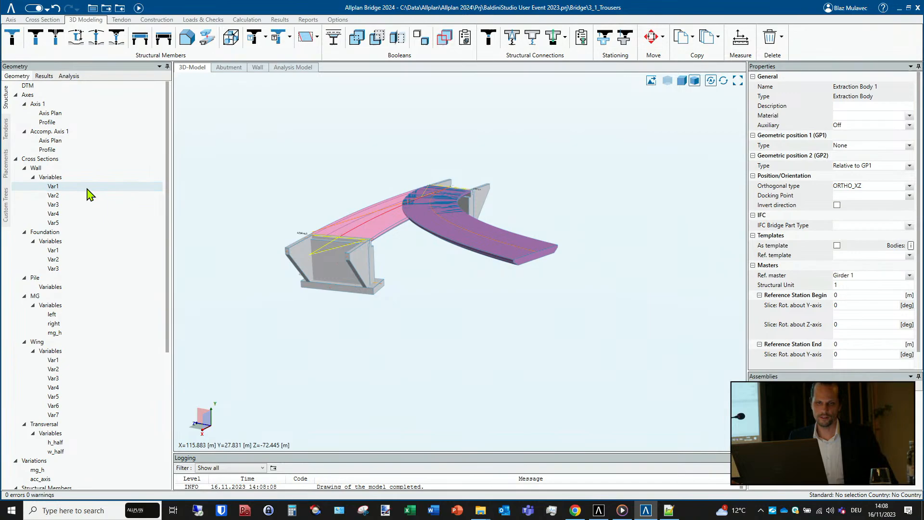
pyautogui.click(56, 115)
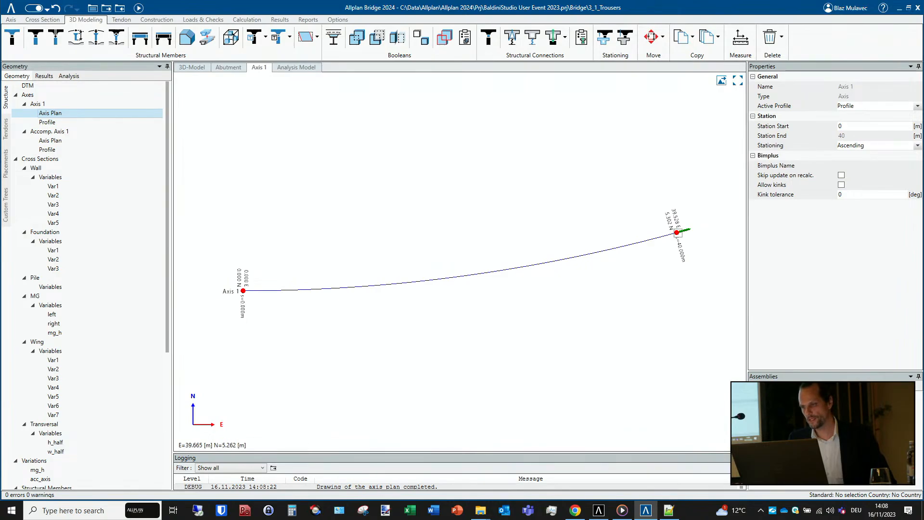
pyautogui.click(679, 233)
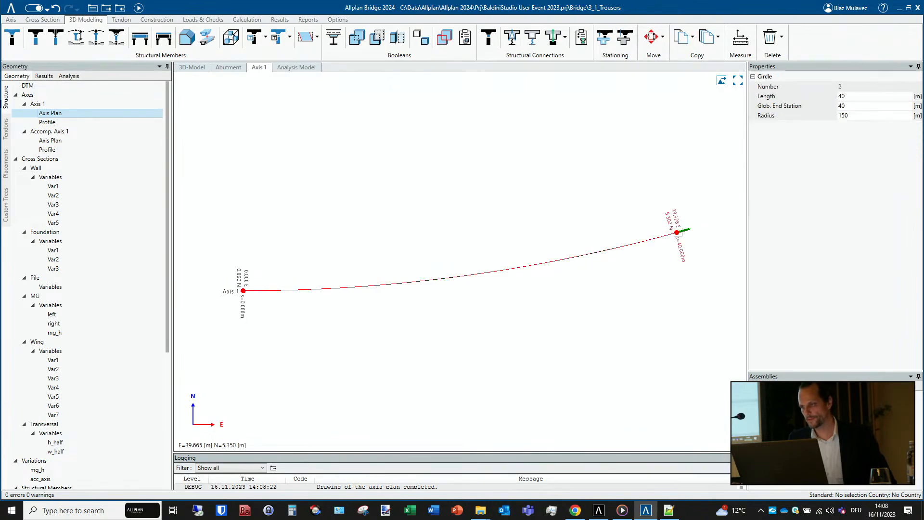
pyautogui.click(845, 115)
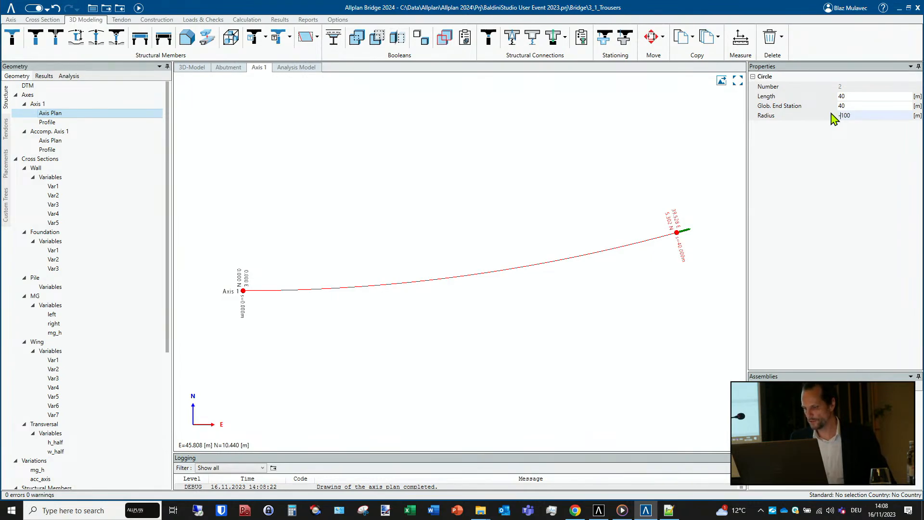
pyautogui.write('-')
pyautogui.press('Return')
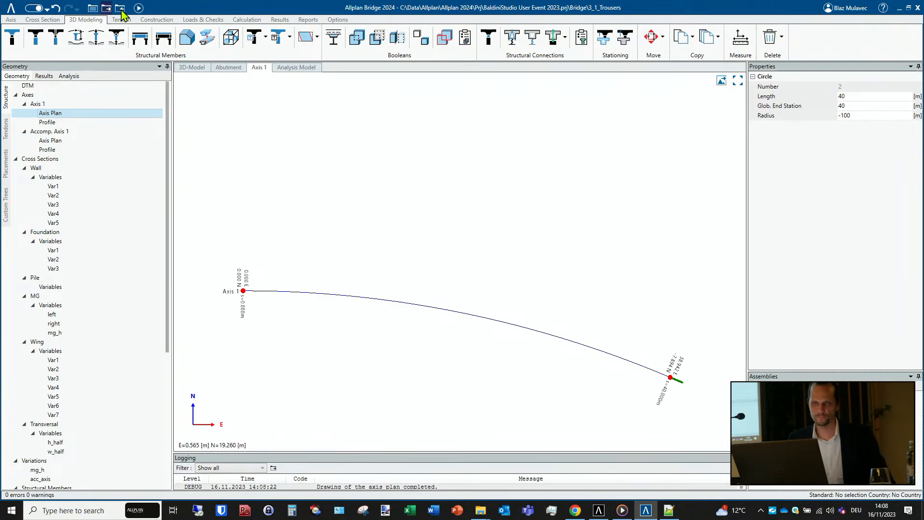
pyautogui.click(138, 8)
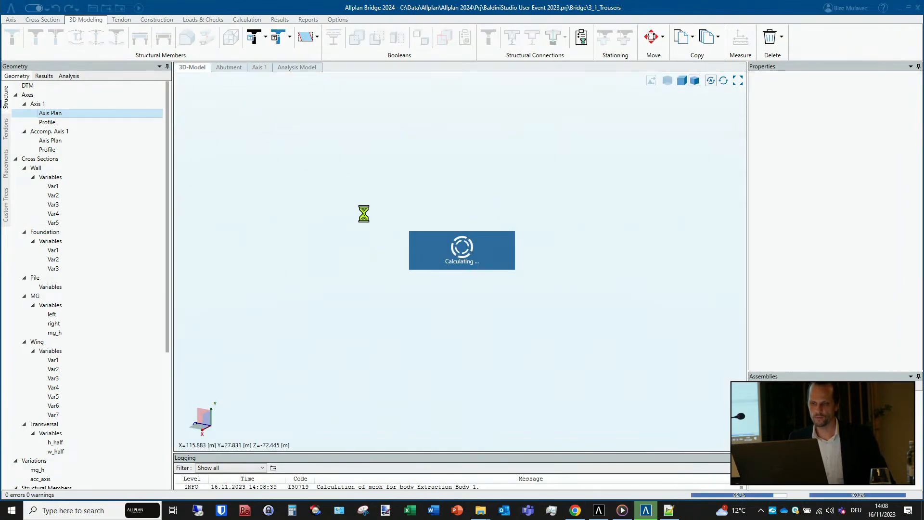
# - Inspect the recalculated branching deck and its abutments from several sides
pyautogui.moveTo(395, 234); pyautogui.dragTo(571, 218, button='middle')
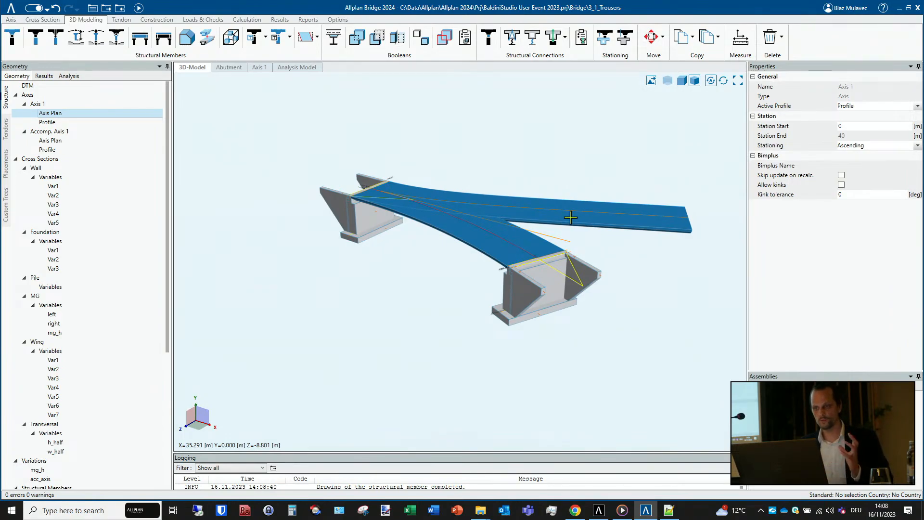
pyautogui.moveTo(508, 237); pyautogui.dragTo(556, 208, button='middle')
pyautogui.moveTo(441, 253); pyautogui.dragTo(586, 283, button='middle')
pyautogui.moveTo(385, 272); pyautogui.dragTo(463, 273, button='middle')
pyautogui.moveTo(382, 281); pyautogui.dragTo(464, 254, button='middle')
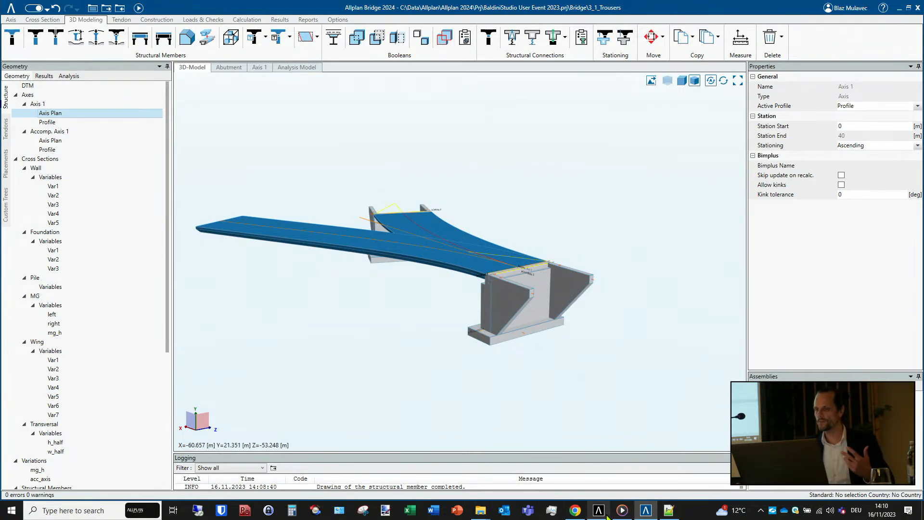
# - Switch to Allplan 2024, change its work environment to the bridge role with parametric modeling tools, and return to Allplan Bridge
pyautogui.moveTo(608, 516)
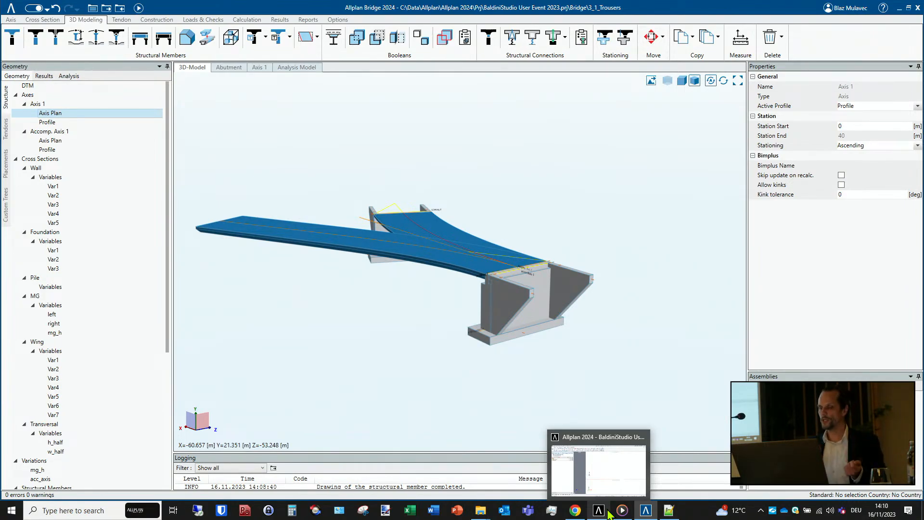
pyautogui.click(608, 513)
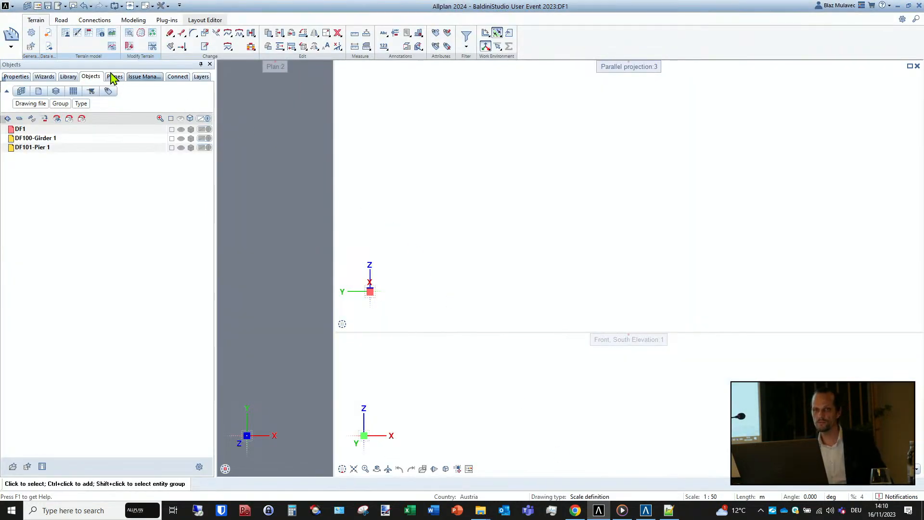
pyautogui.click(10, 46)
pyautogui.click(44, 101)
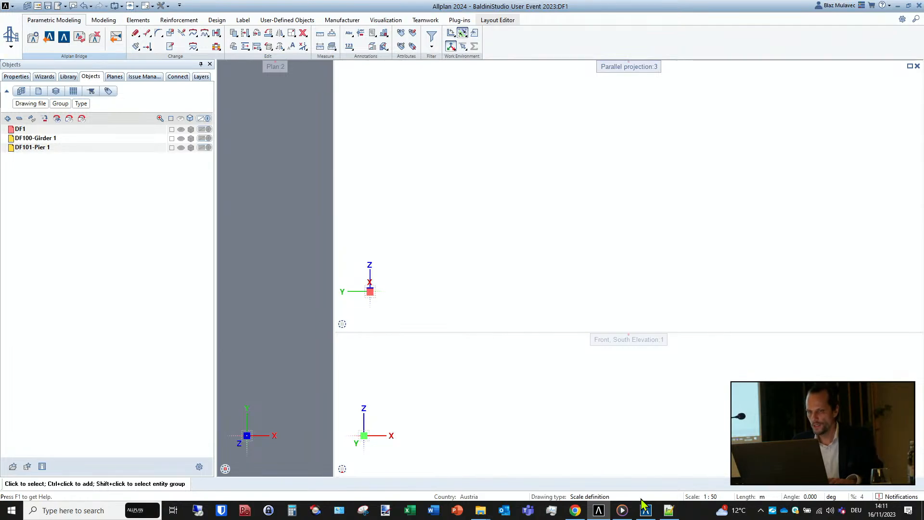
pyautogui.click(643, 504)
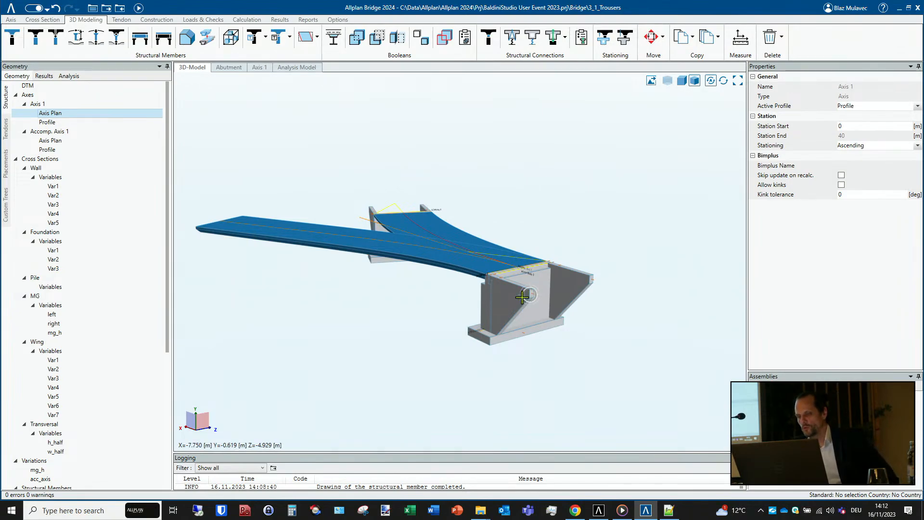
# - Inspect the abutment's wall, wing and foundation below the end of the deck from the side
pyautogui.moveTo(529, 294); pyautogui.dragTo(471, 311, button='middle')
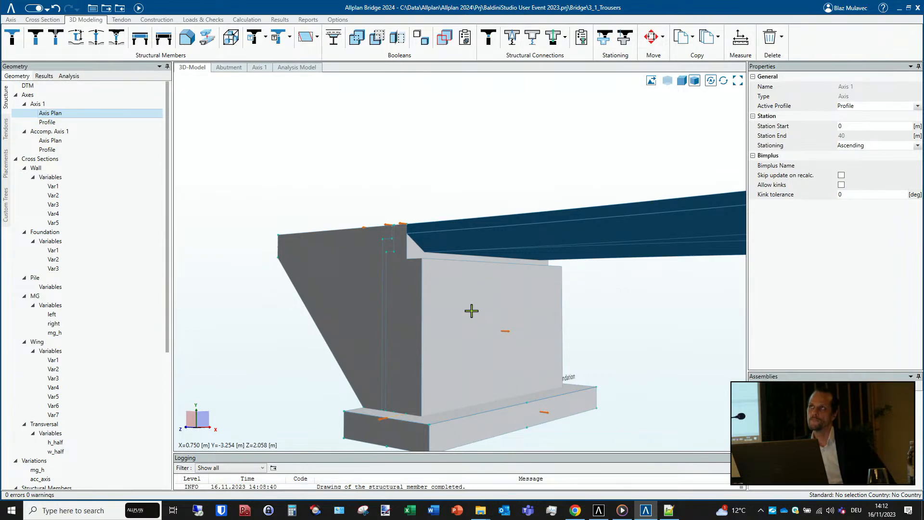
pyautogui.moveTo(473, 311); pyautogui.dragTo(482, 320, button='middle')
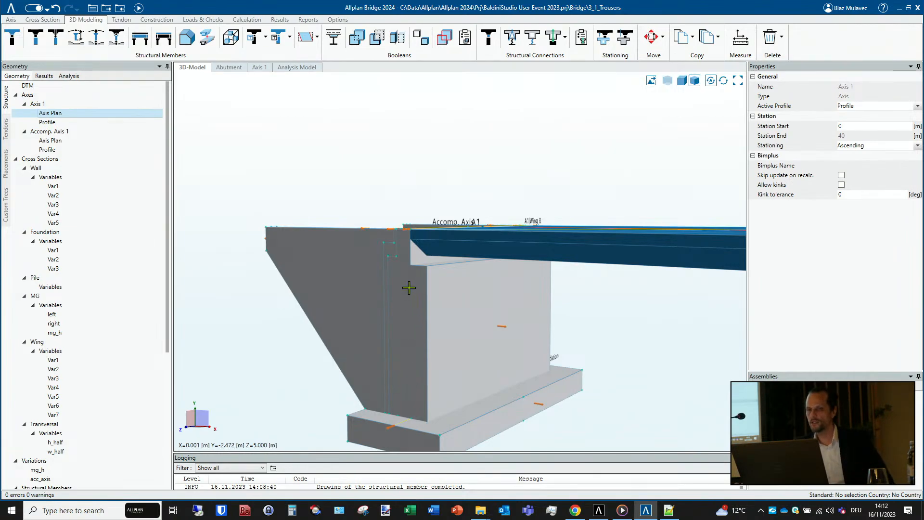
pyautogui.scroll(-2, 408, 287)
pyautogui.scroll(-1, 408, 287)
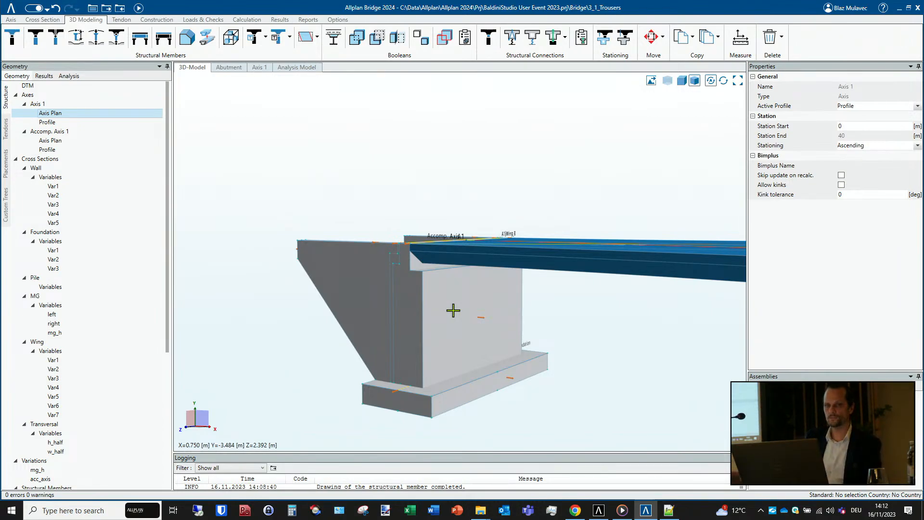
# - Open the MG cross section and examine its outline and construction lines at different scales
pyautogui.click(43, 296)
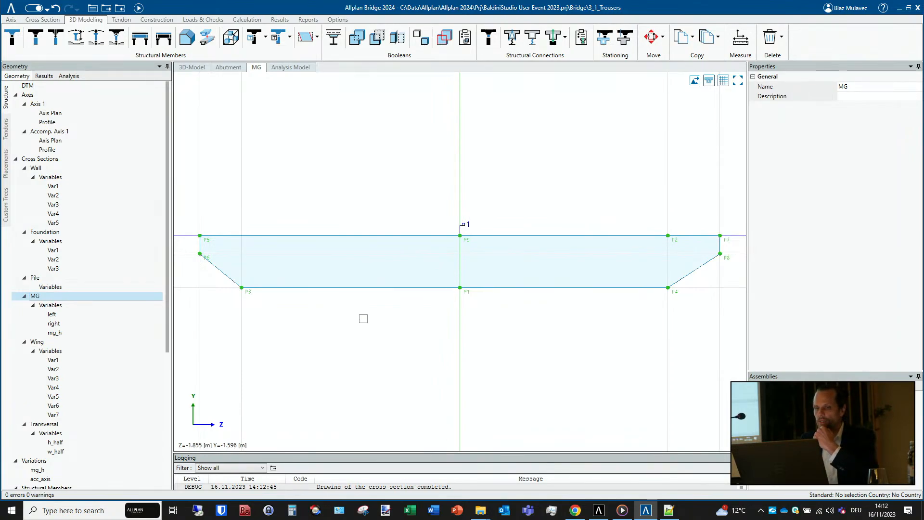
pyautogui.scroll(-5, 207, 258)
pyautogui.moveTo(211, 262); pyautogui.dragTo(327, 270, button='middle')
pyautogui.scroll(5, 324, 267)
pyautogui.scroll(-2, 330, 268)
pyautogui.scroll(-6, 331, 268)
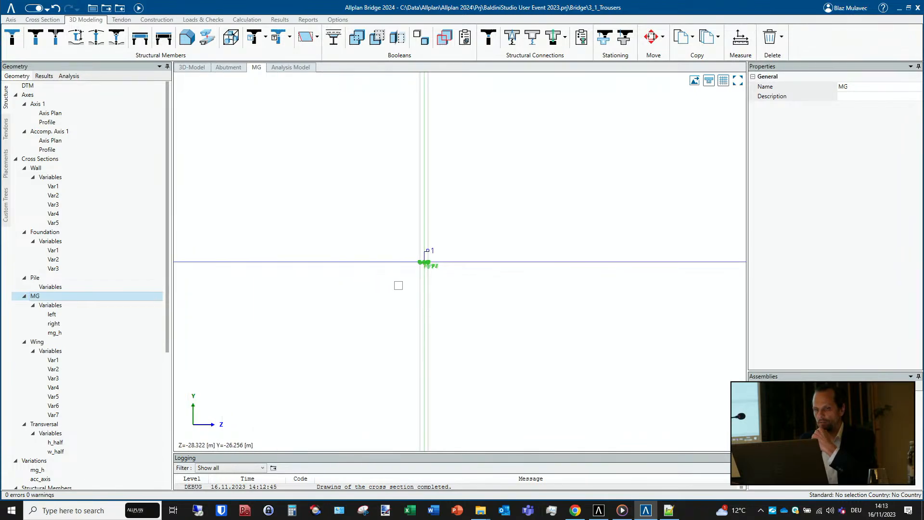
pyautogui.scroll(2, 414, 265)
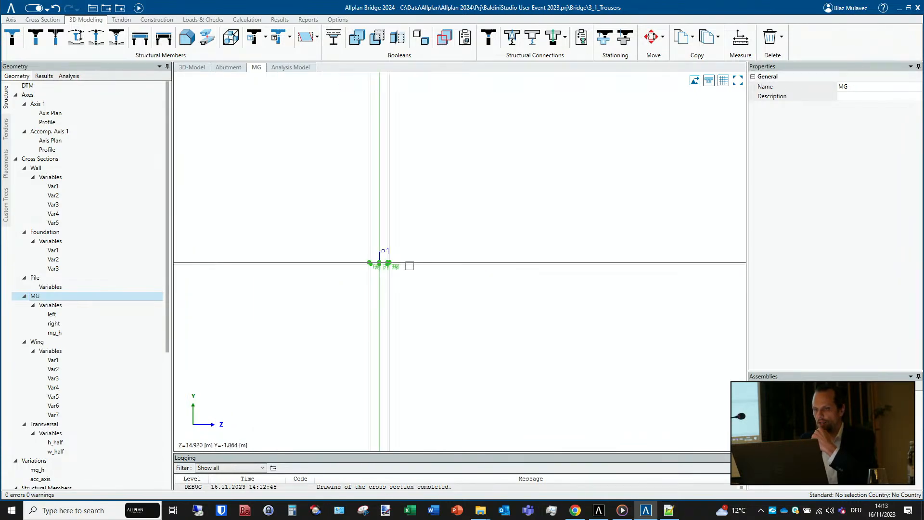
pyautogui.click(738, 80)
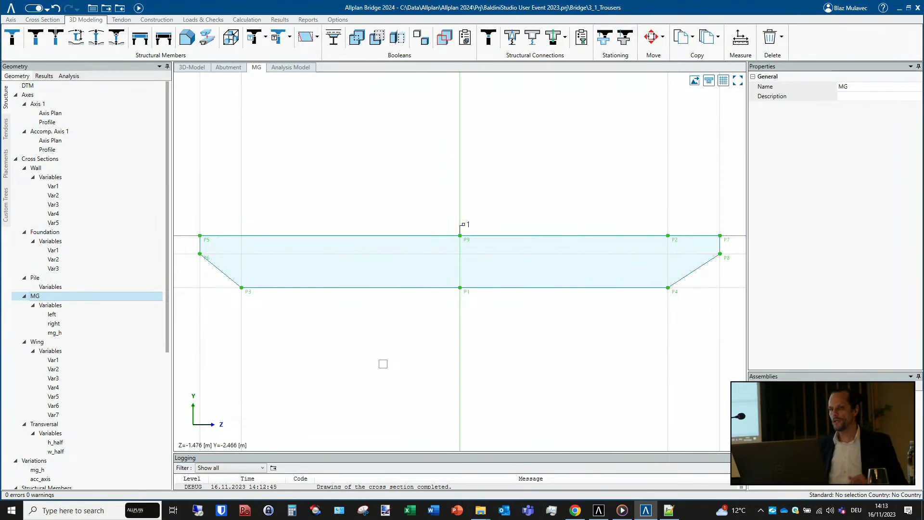
pyautogui.click(195, 68)
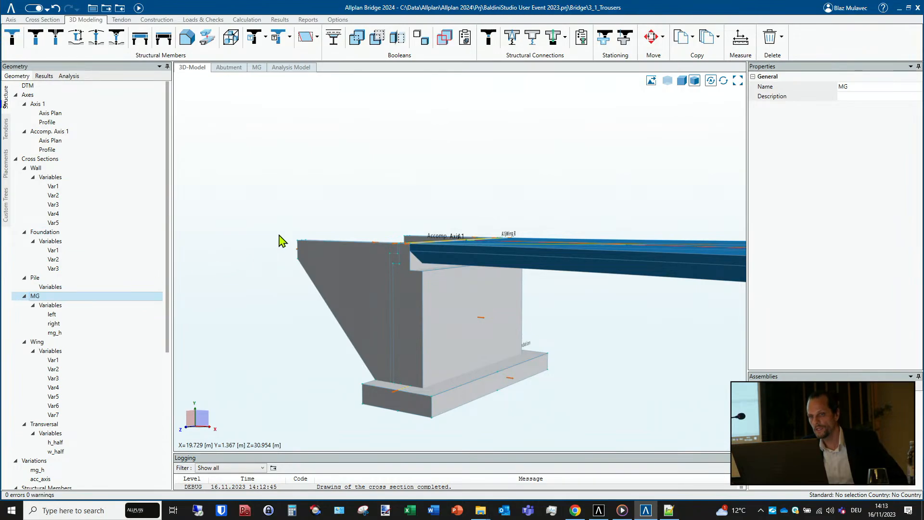
# - Add a line by angle to the MG cross section, referenced to the local Y axis and rising through point P1
pyautogui.click(10, 20)
pyautogui.click(43, 20)
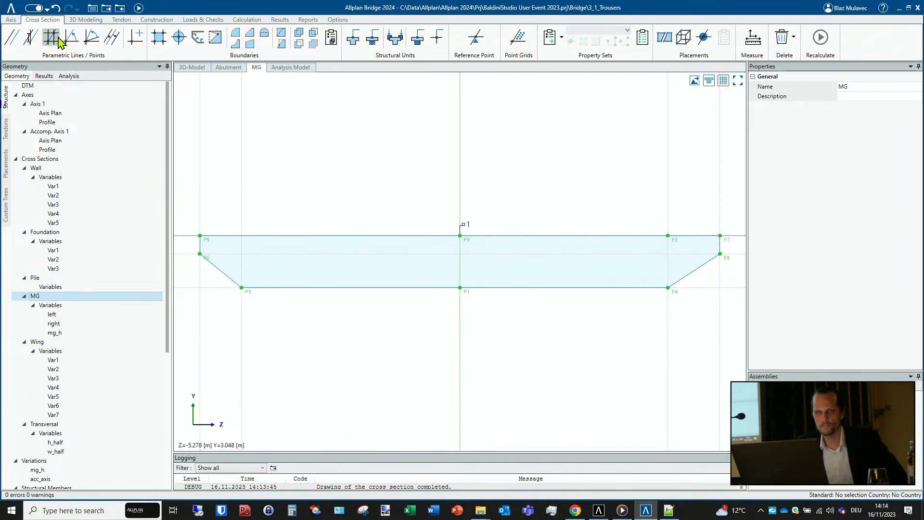
pyautogui.click(80, 39)
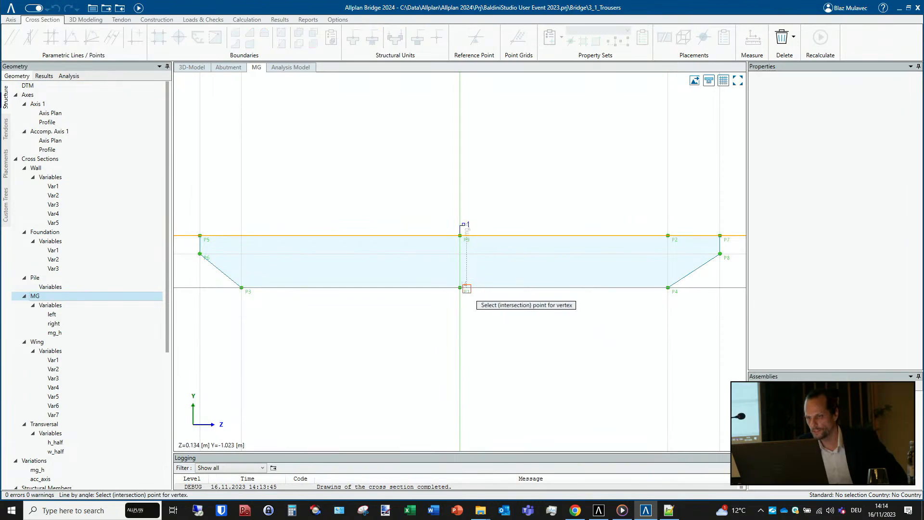
pyautogui.click(461, 289)
pyautogui.click(610, 152)
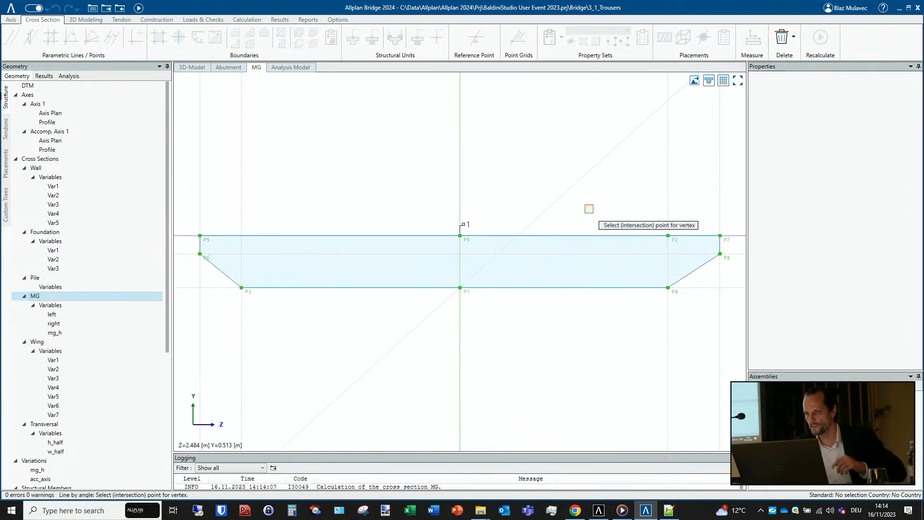
pyautogui.press('Escape')
# - Set the angle of the new inclined line through P1 to 25 degrees
pyautogui.click(591, 170)
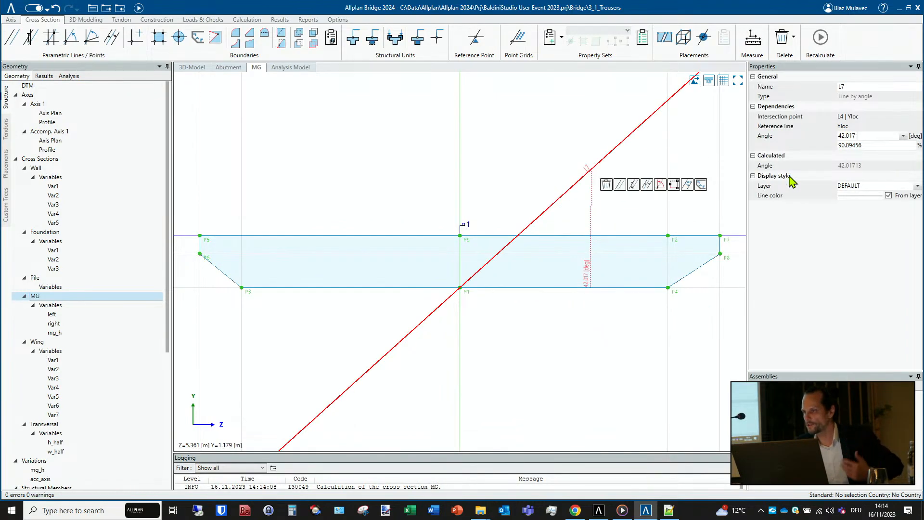
pyautogui.doubleClick(857, 136)
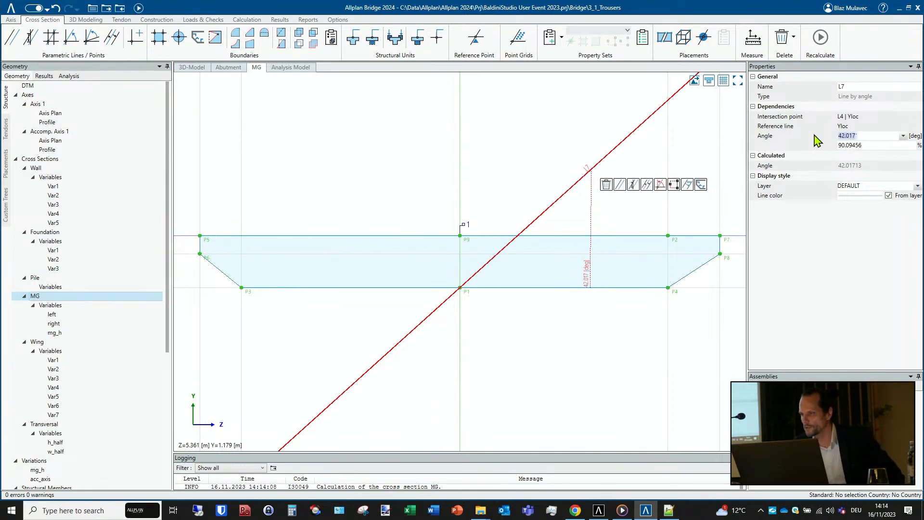
pyautogui.write('2513')
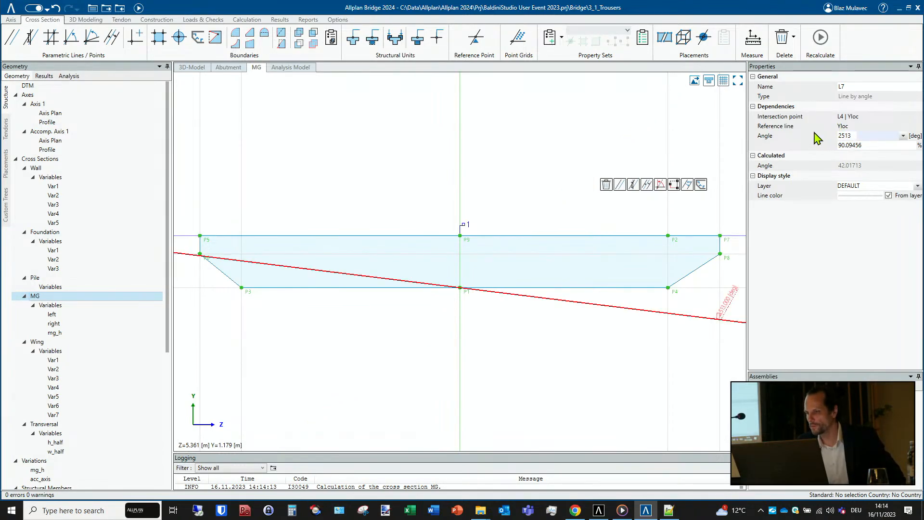
pyautogui.doubleClick(850, 136)
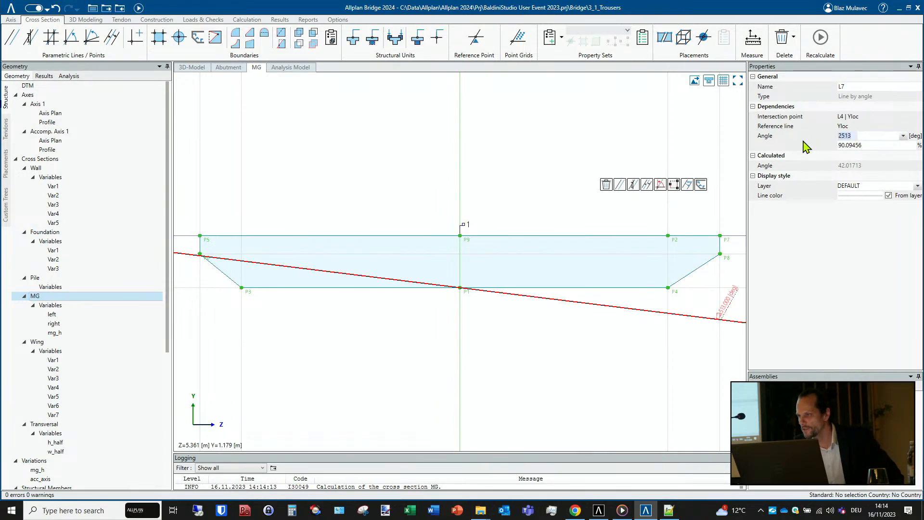
pyautogui.write('25')
pyautogui.press('Return')
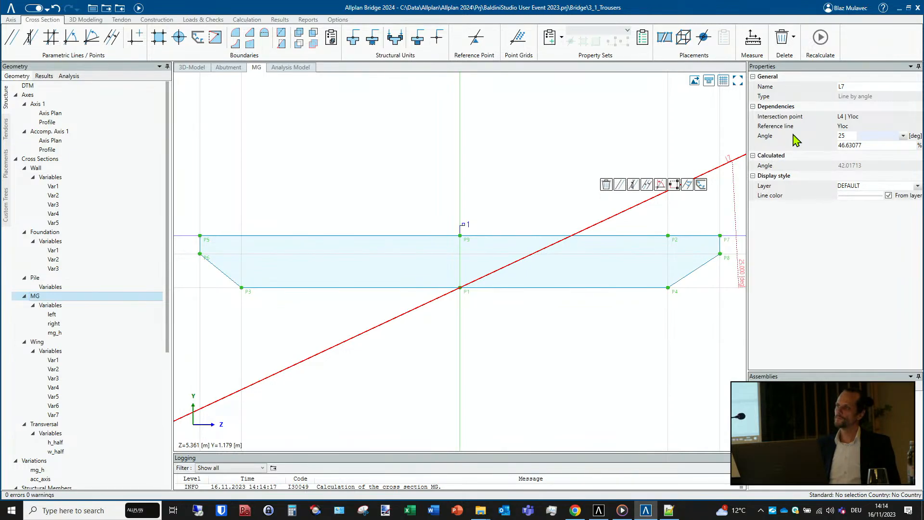
# - Return to the 3D model and select the abutment wing A1|Wing_R for slicing
pyautogui.click(193, 68)
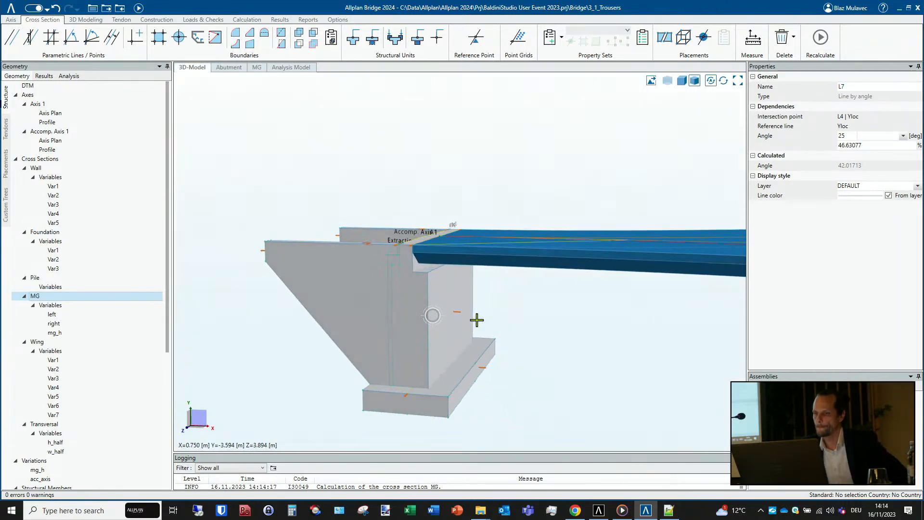
pyautogui.moveTo(478, 320); pyautogui.dragTo(440, 320, button='middle')
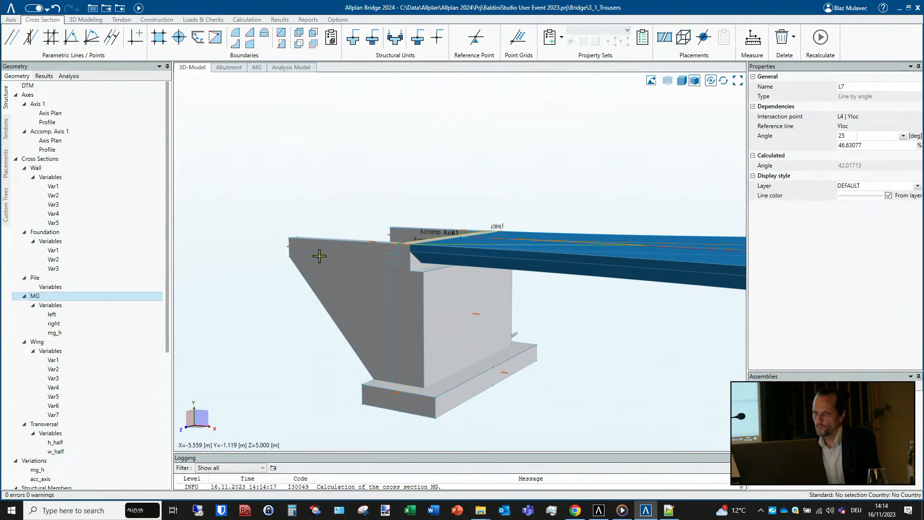
pyautogui.keyDown('shift'); pyautogui.moveTo(320, 258); pyautogui.dragTo(437, 282, button='middle'); pyautogui.keyUp('shift')
pyautogui.click(339, 263)
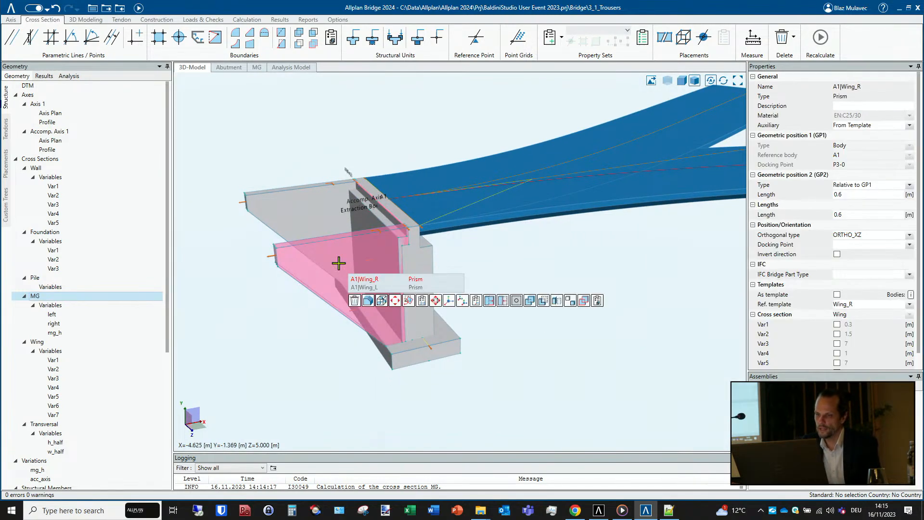
pyautogui.click(557, 301)
pyautogui.scroll(2, 273, 263)
pyautogui.scroll(1, 274, 264)
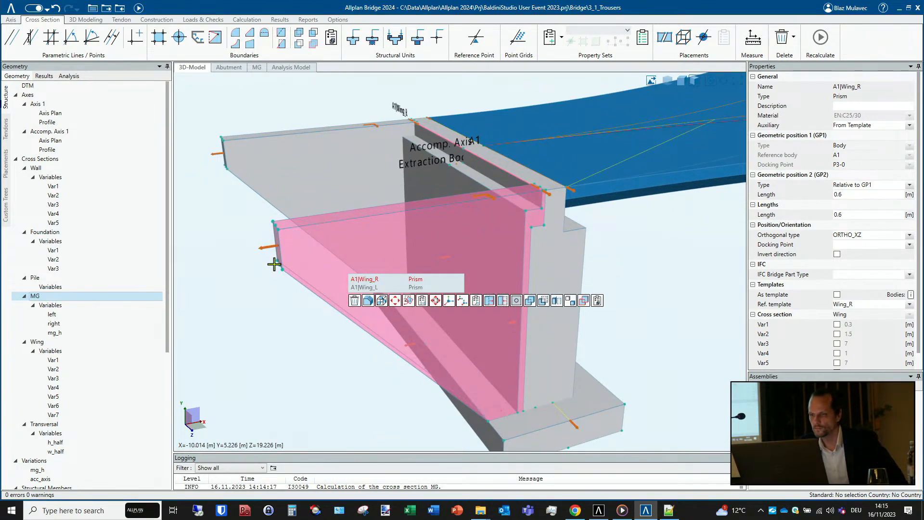
pyautogui.moveTo(332, 265)
pyautogui.mouseDown(button='middle')
pyautogui.moveTo(291, 256)
pyautogui.moveTo(315, 253)
pyautogui.mouseUp(button='middle')
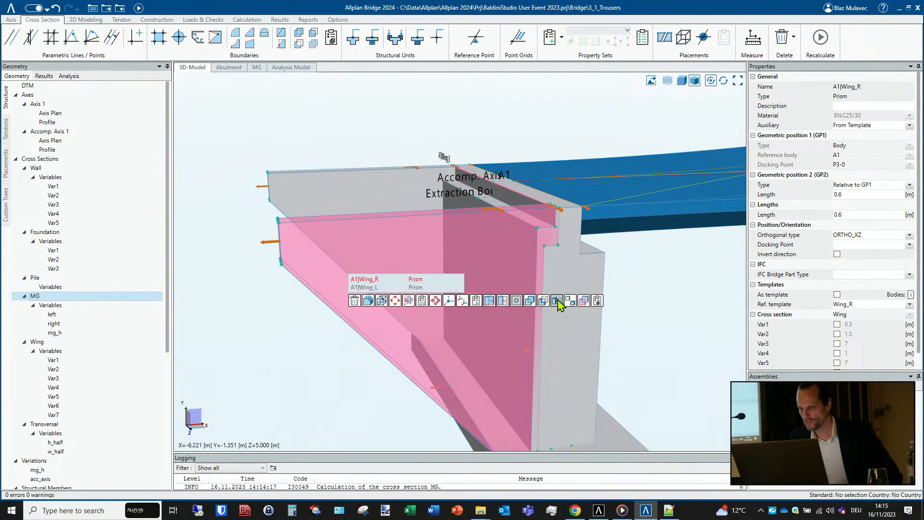
# - In transparent display, slice the wing through three docking points, two on its outer top edge and one at the inner ledge, removing the upper part
pyautogui.click(558, 302)
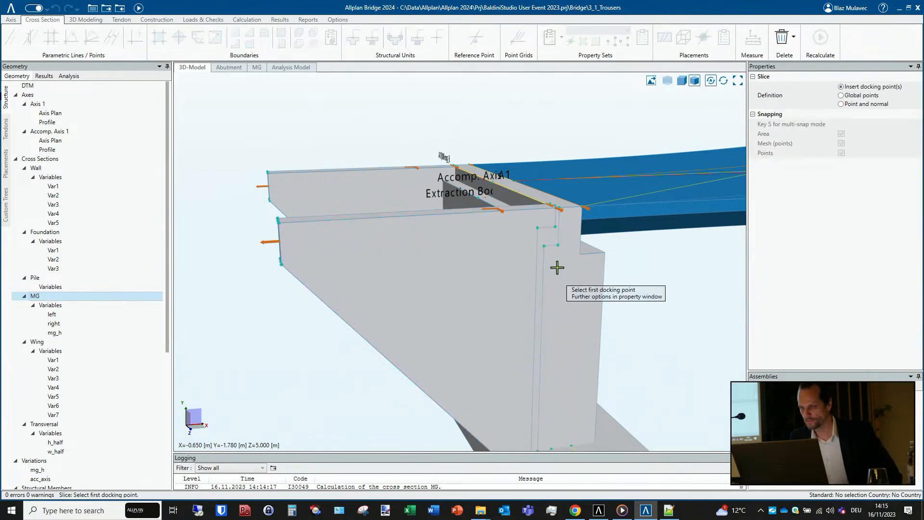
pyautogui.click(670, 82)
pyautogui.moveTo(536, 221); pyautogui.dragTo(547, 237, button='middle')
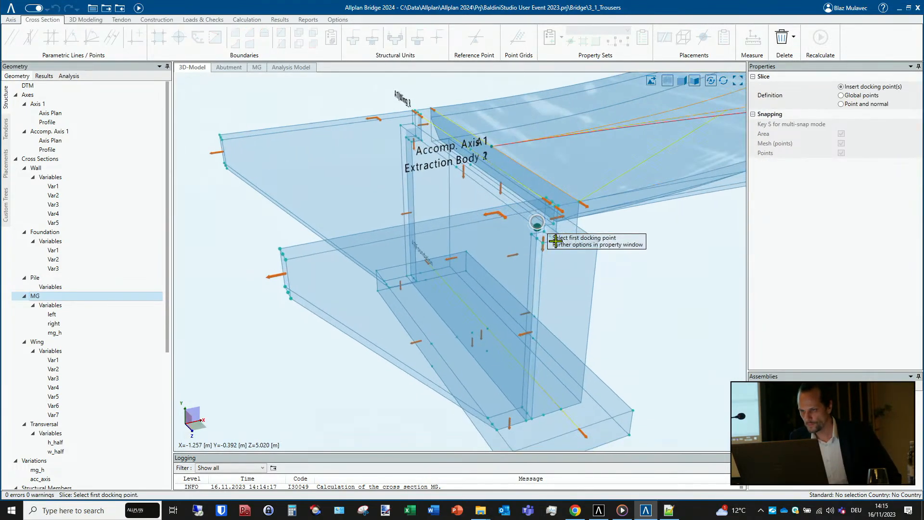
pyautogui.click(281, 249)
pyautogui.click(286, 260)
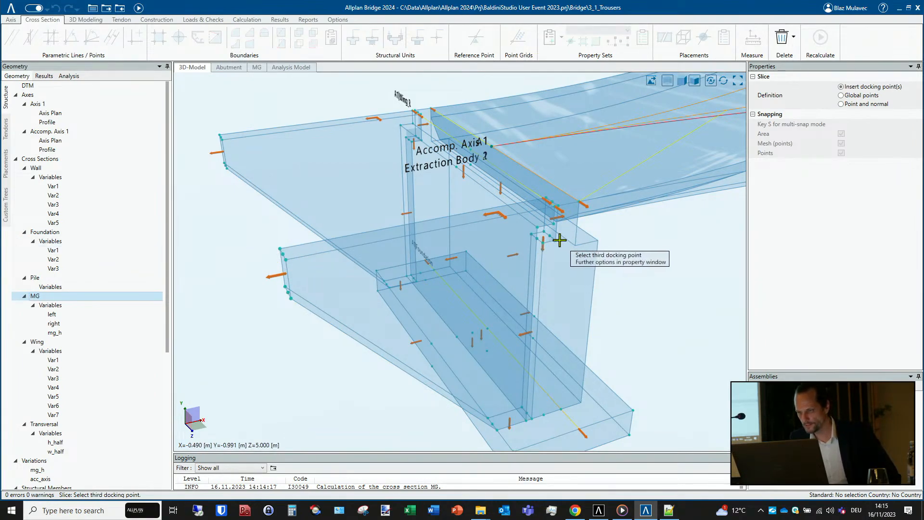
pyautogui.click(556, 241)
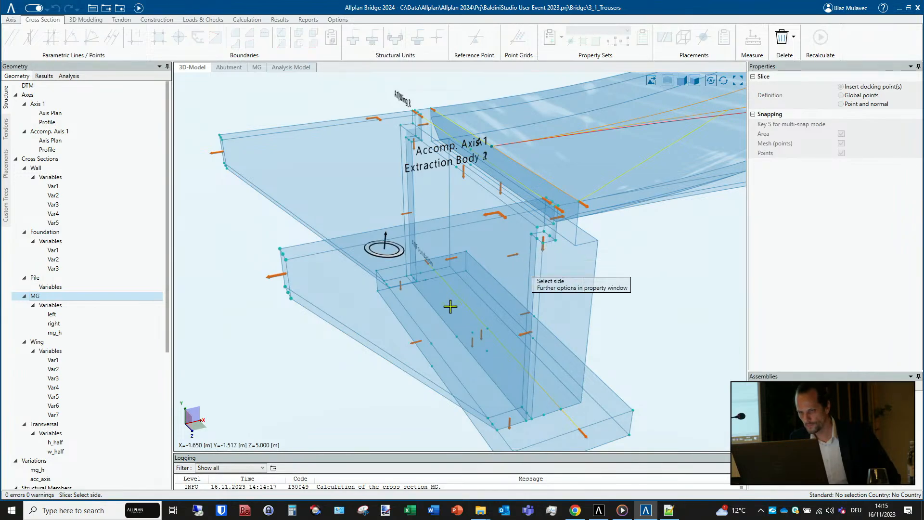
pyautogui.click(472, 222)
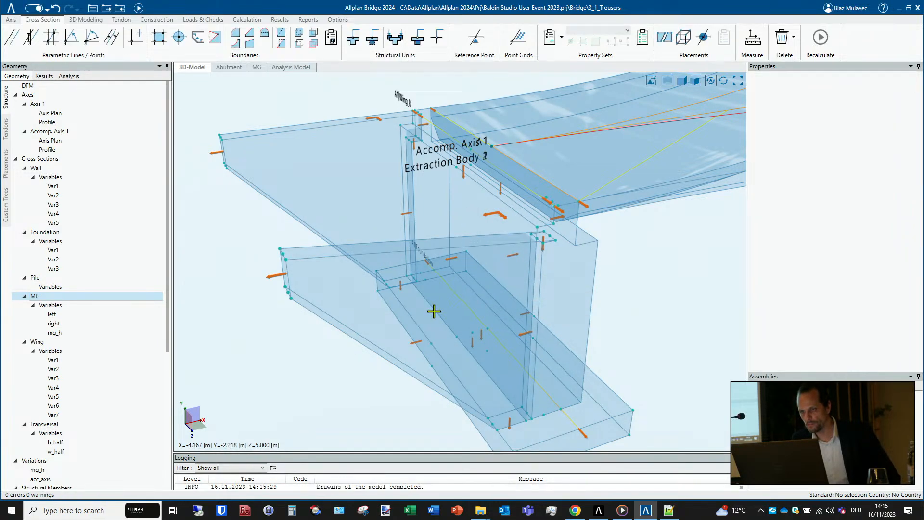
pyautogui.moveTo(432, 312); pyautogui.dragTo(405, 292, button='middle')
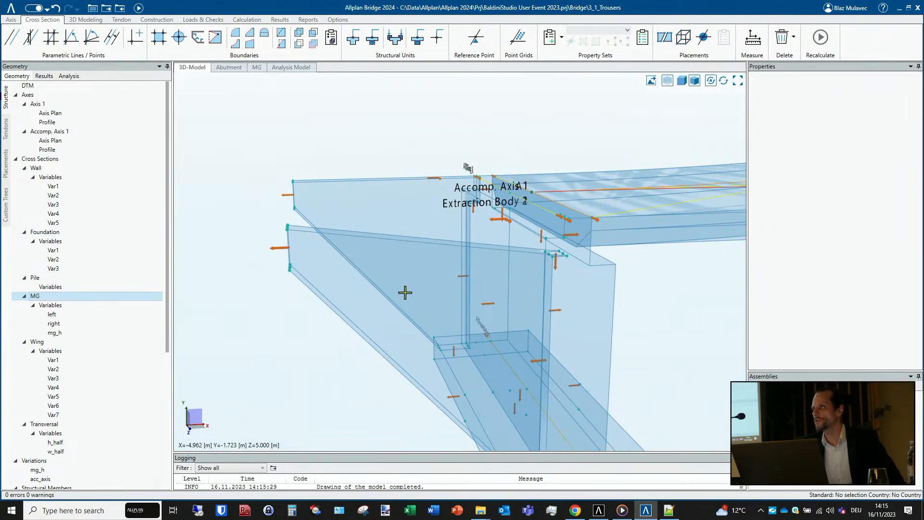
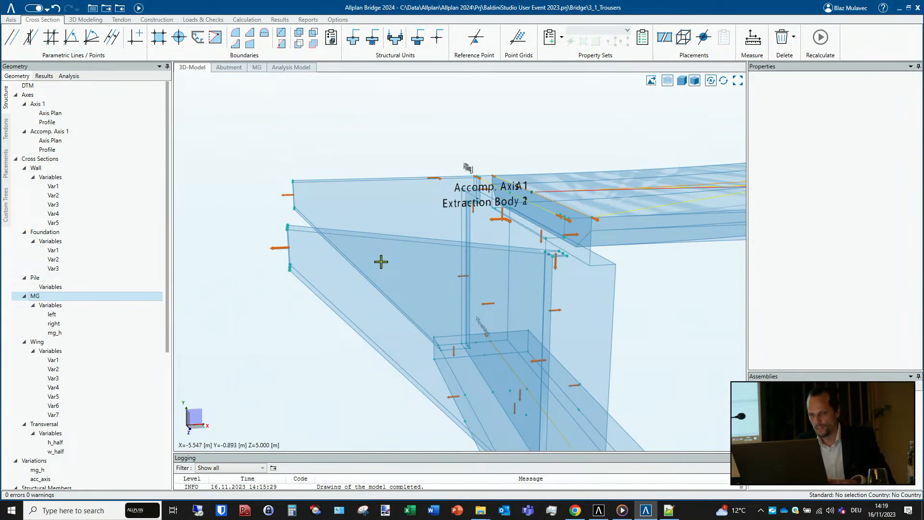
# - Open the project 4_Automatic Reinforcement and view the box girder and pier end-on in the 3D model
pyautogui.click(11, 9)
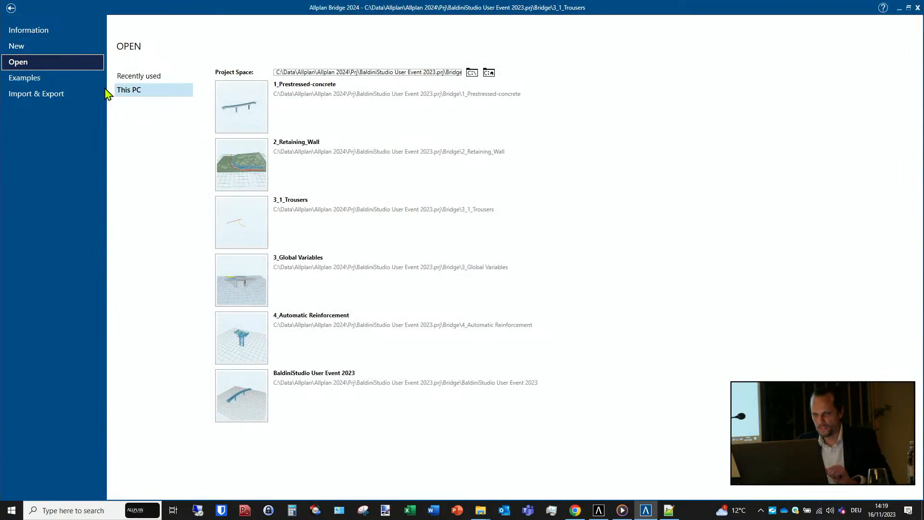
pyautogui.click(239, 334)
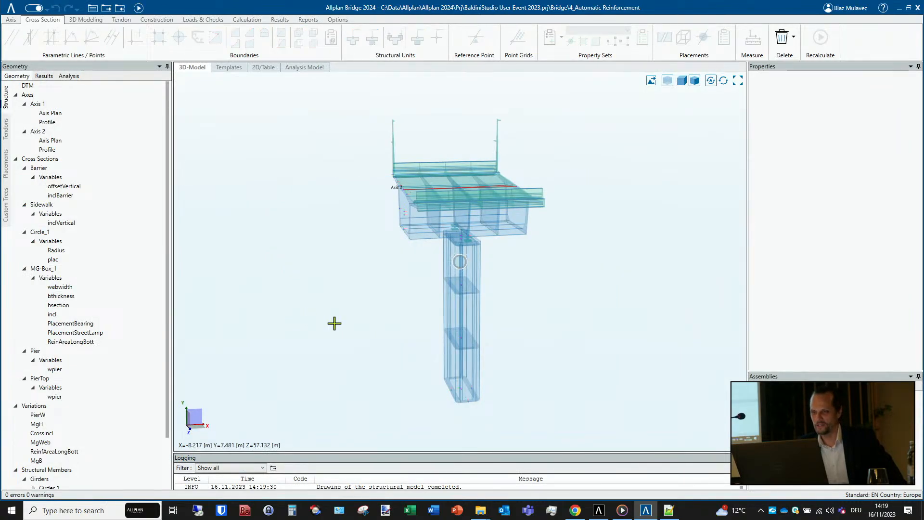
pyautogui.moveTo(334, 323); pyautogui.dragTo(464, 323, button='middle')
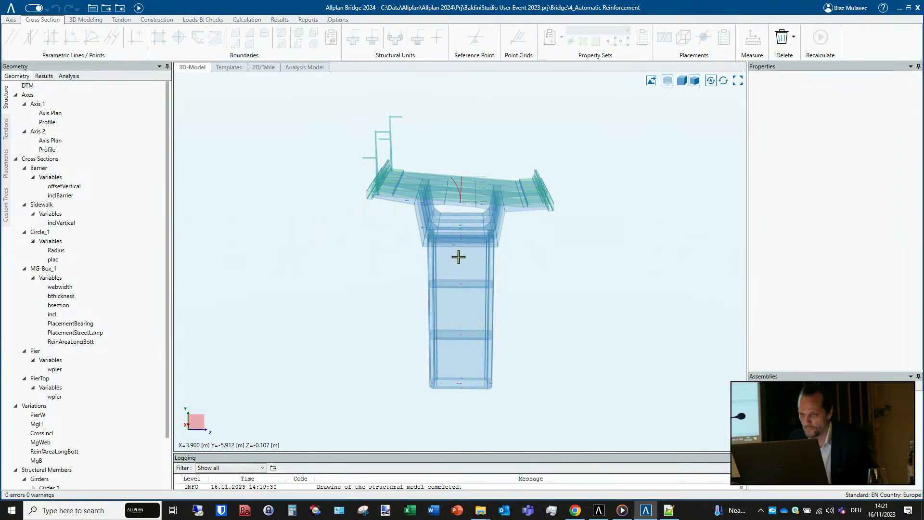
pyautogui.scroll(1, 450, 228)
pyautogui.scroll(3, 451, 228)
pyautogui.moveTo(479, 304); pyautogui.dragTo(476, 290, button='middle')
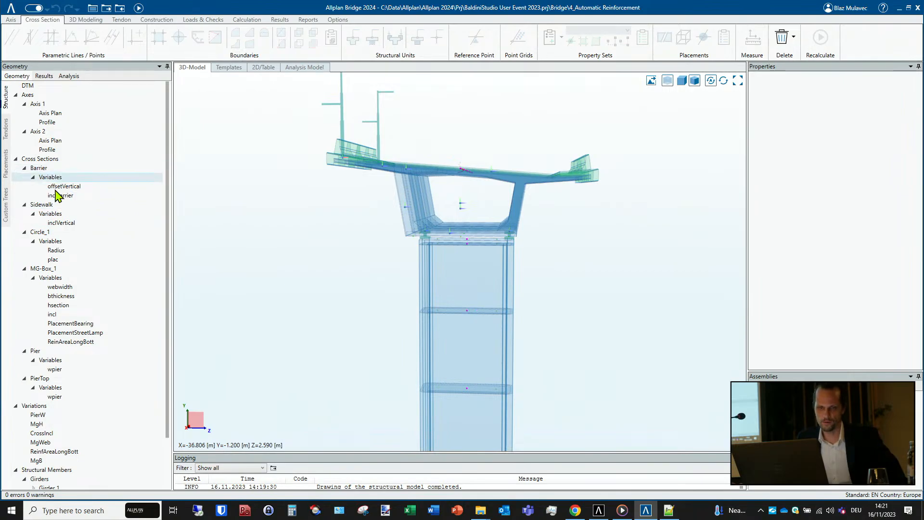
# - Open the MG-Box_1 cross section with filled boundaries and hidden construction lines, and inspect the reinforcement lines in one web
pyautogui.click(52, 268)
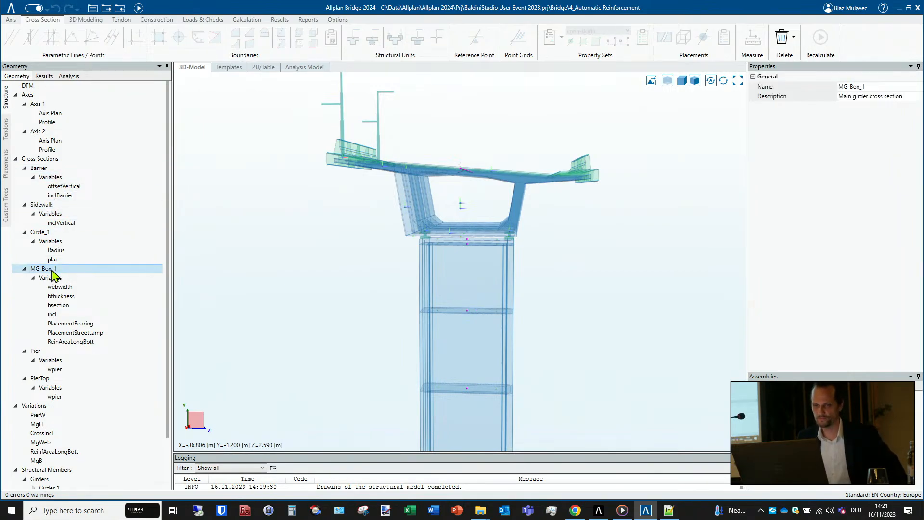
pyautogui.doubleClick(52, 270)
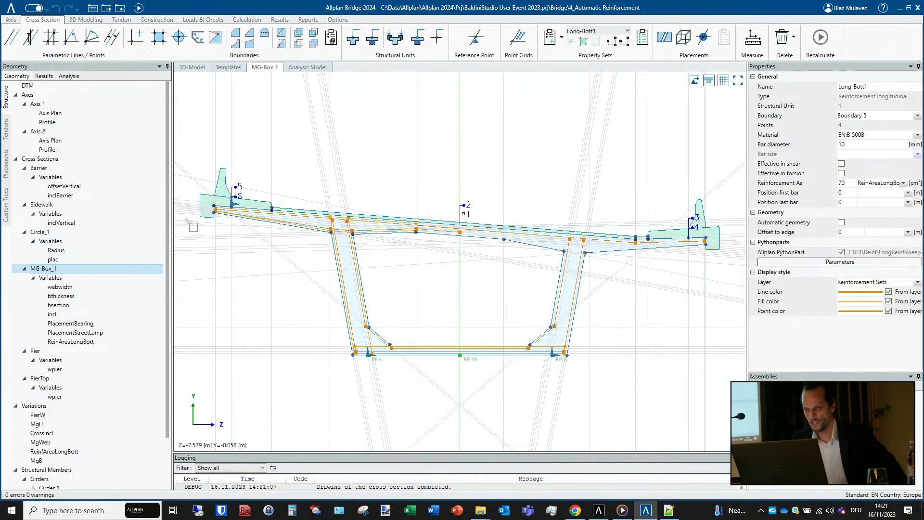
pyautogui.click(709, 81)
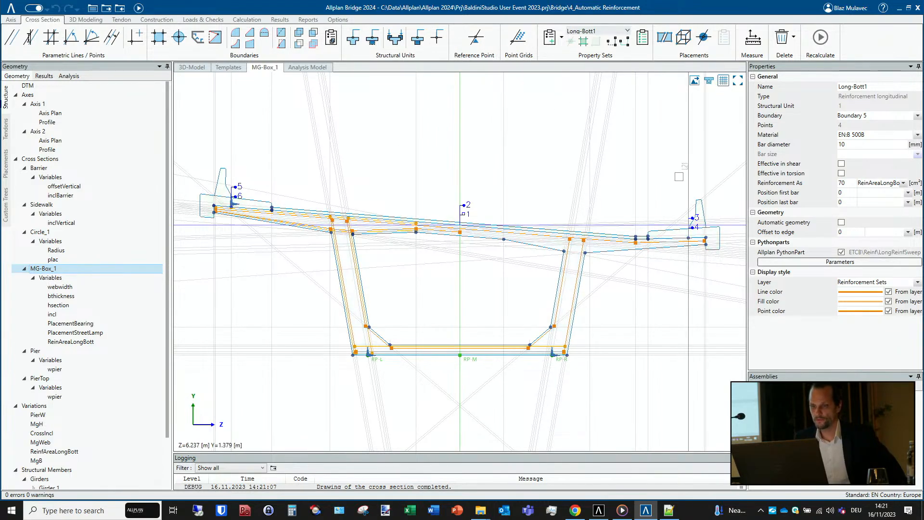
pyautogui.click(709, 81)
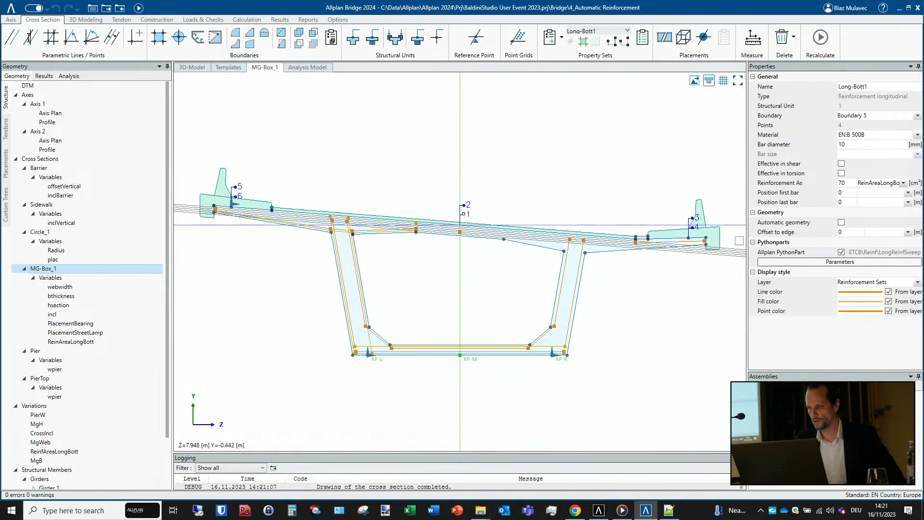
pyautogui.scroll(3, 292, 324)
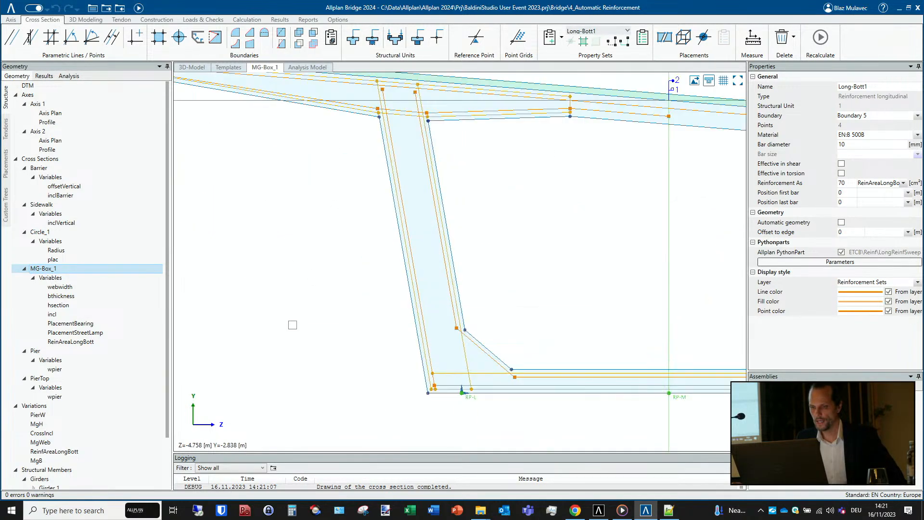
pyautogui.scroll(-2, 298, 322)
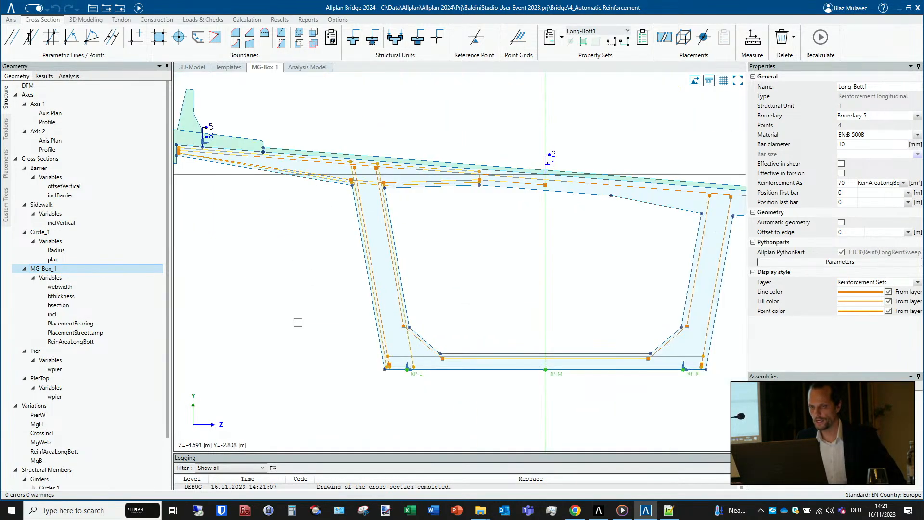
# - Review the table of reinforcement property sets of MG-Box_1, check the 3D model, and return to the cross-section drawing
pyautogui.click(596, 35)
pyautogui.click(653, 22)
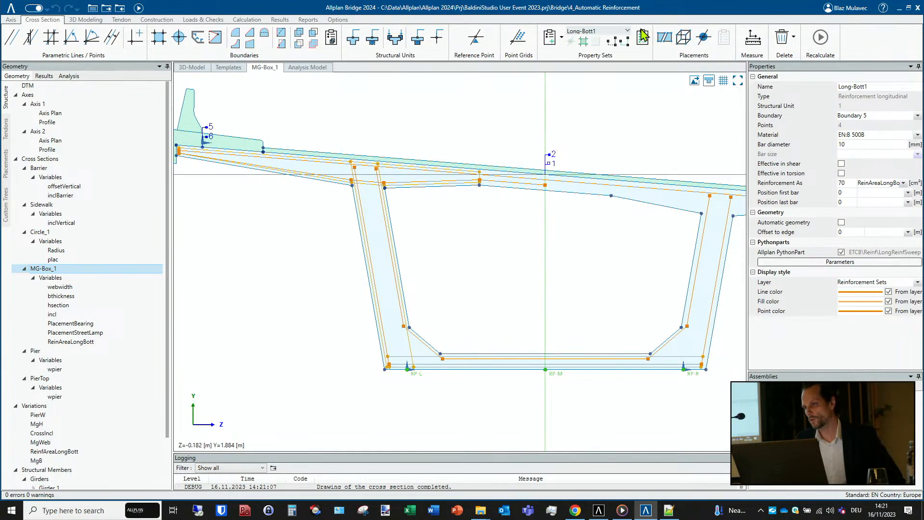
pyautogui.click(642, 38)
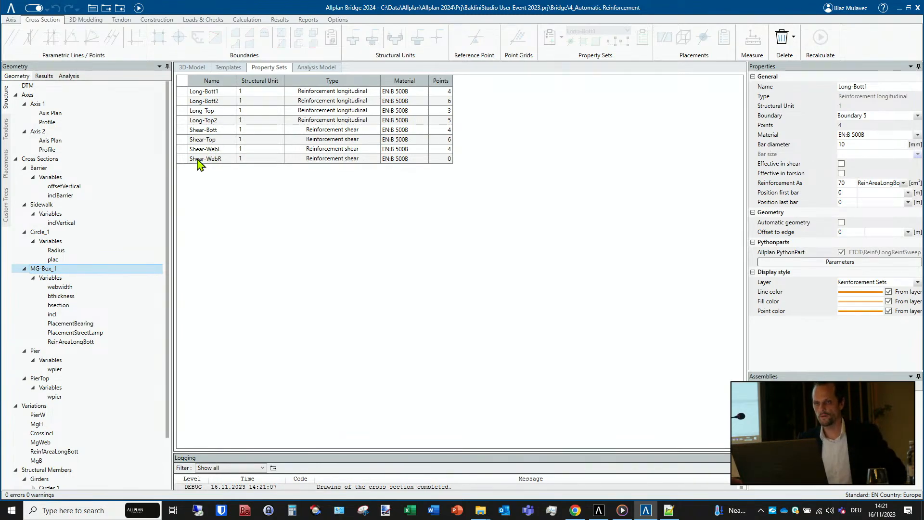
pyautogui.click(191, 68)
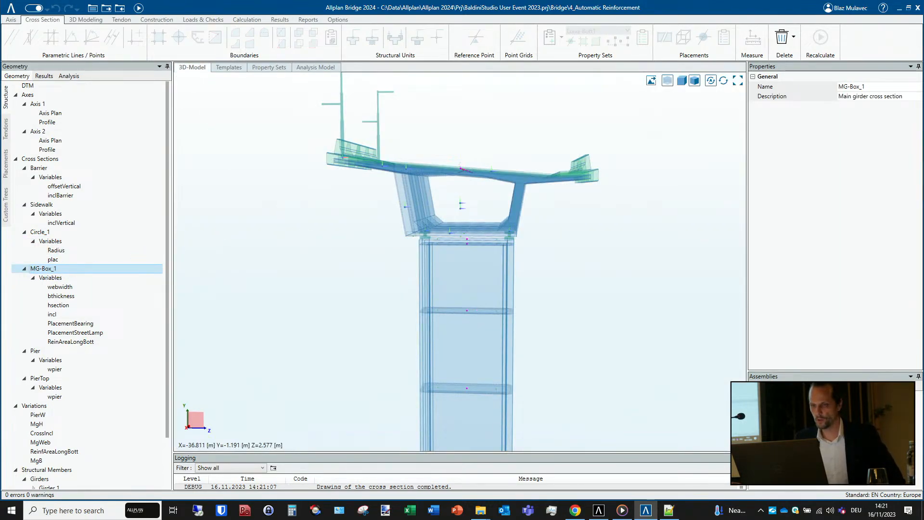
pyautogui.scroll(2, 318, 243)
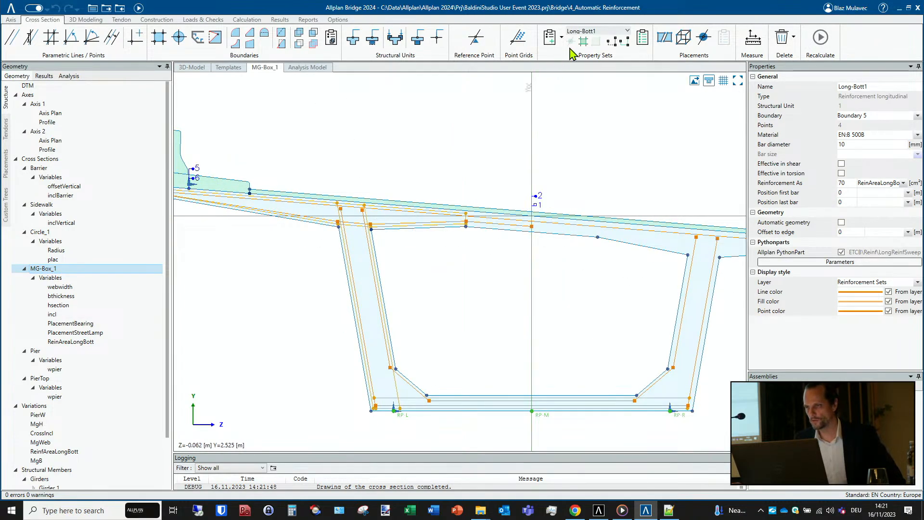
# - Highlight the property set Long-Bott2 and then Long-Bott1 in the cross section to examine their lines and properties
pyautogui.click(605, 32)
pyautogui.click(605, 61)
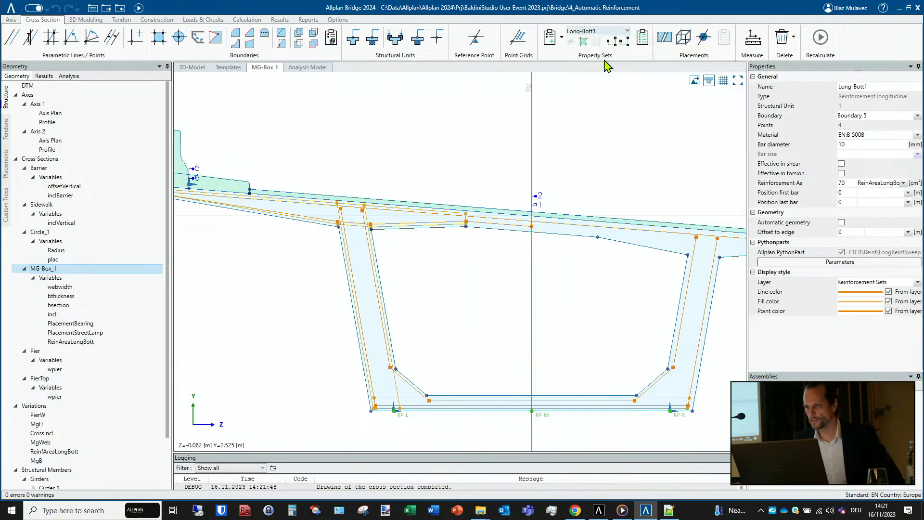
pyautogui.click(606, 31)
pyautogui.click(598, 55)
pyautogui.scroll(-3, 580, 86)
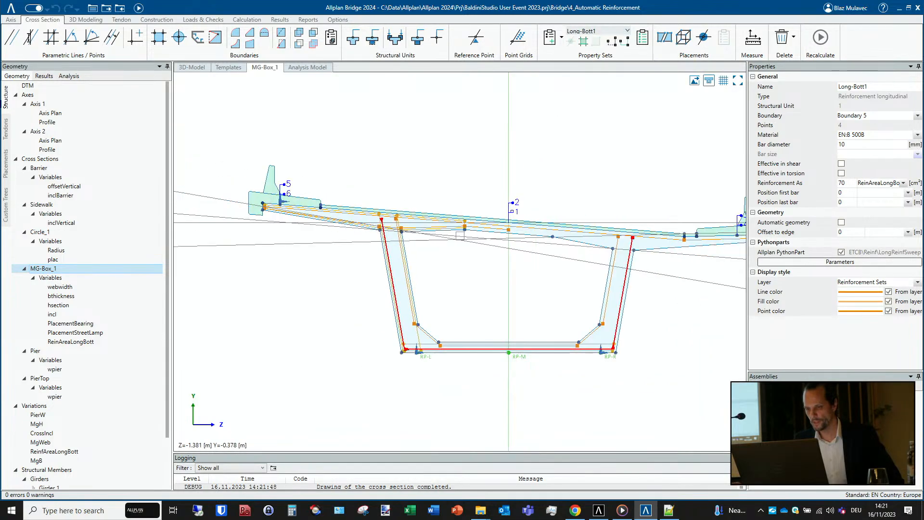
pyautogui.scroll(3, 384, 201)
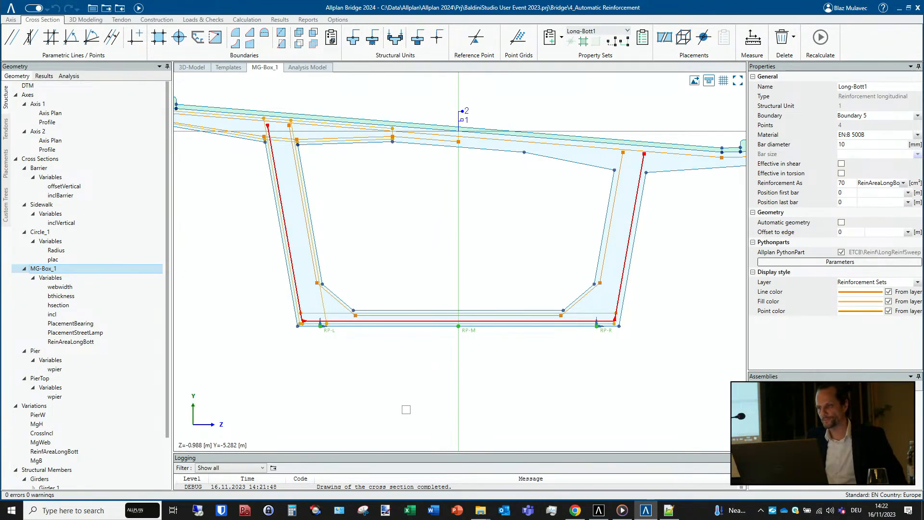
# - Highlight the longitudinal reinforcement sets Long-Bott2, Long-Top and Long-Top2 one after another in the box section
pyautogui.click(597, 32)
pyautogui.click(597, 68)
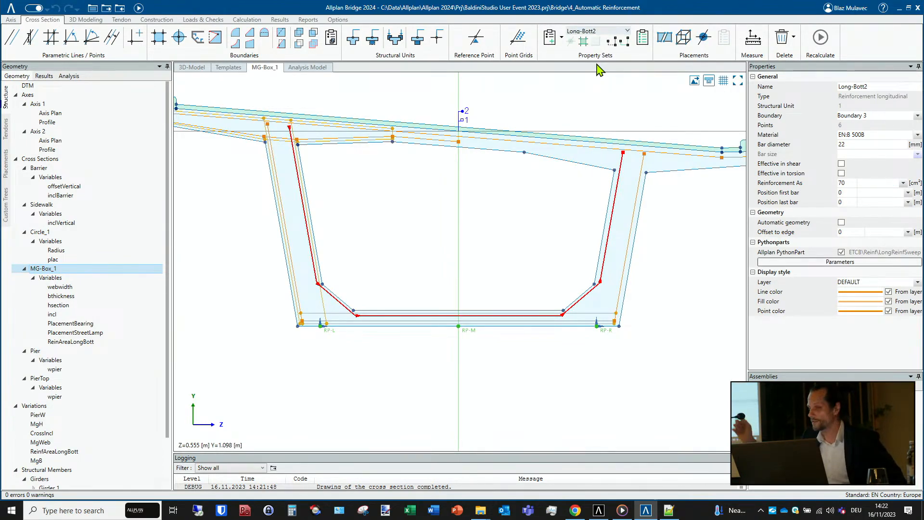
pyautogui.click(601, 33)
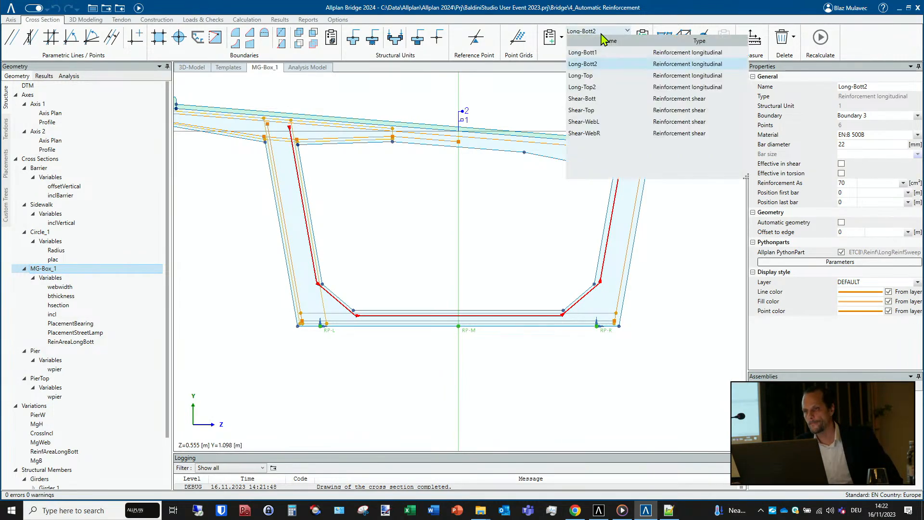
pyautogui.click(604, 77)
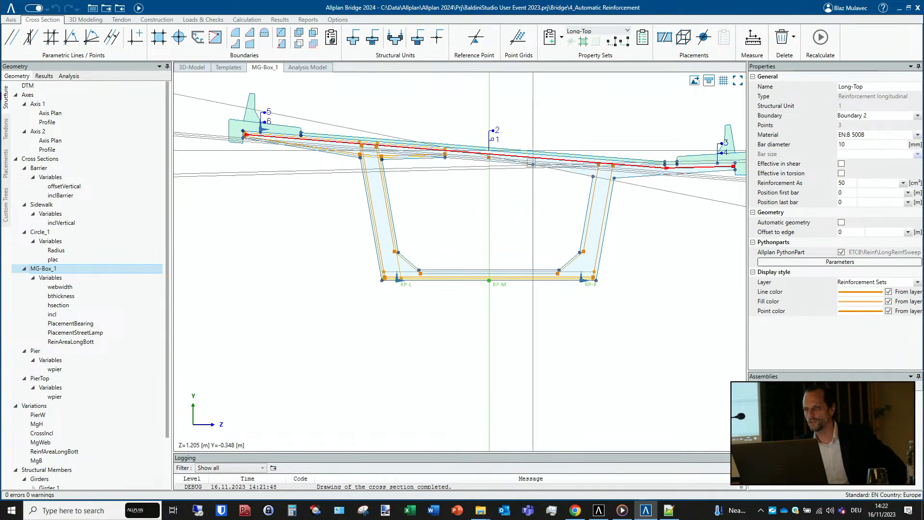
pyautogui.click(626, 31)
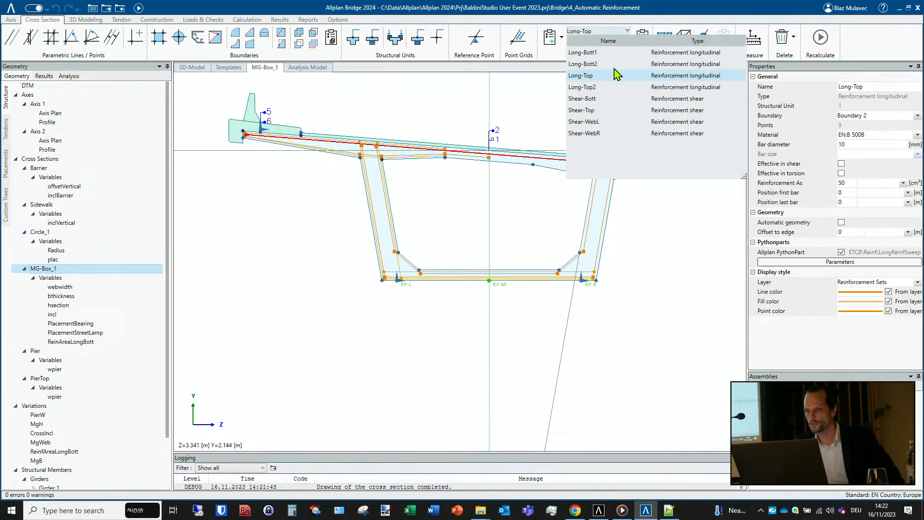
pyautogui.click(597, 87)
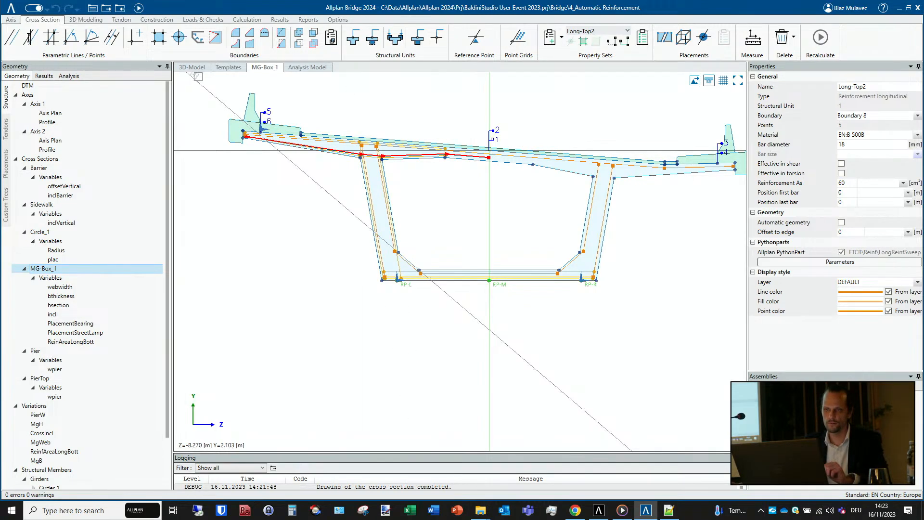
# - Return to the 3D model and view the whole girder and pier from an oblique angle
pyautogui.click(197, 68)
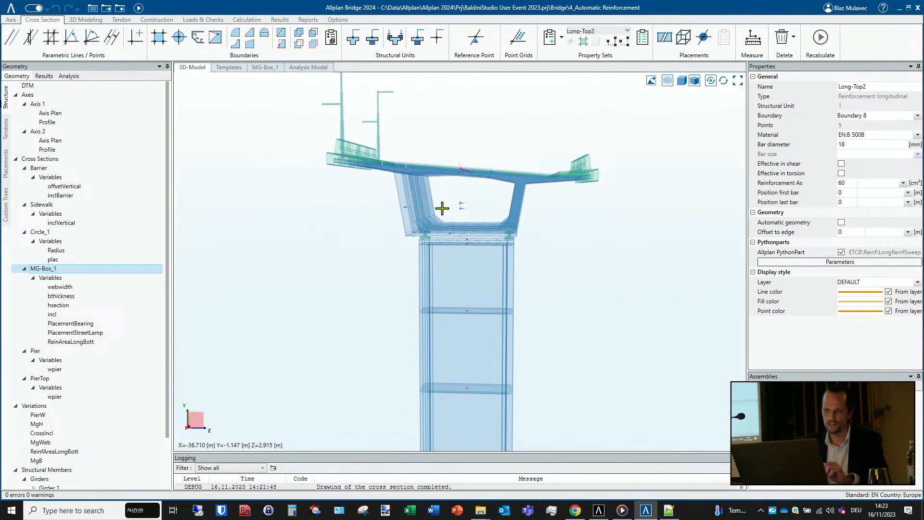
pyautogui.scroll(-3, 441, 206)
pyautogui.moveTo(440, 272); pyautogui.dragTo(458, 287, button='middle')
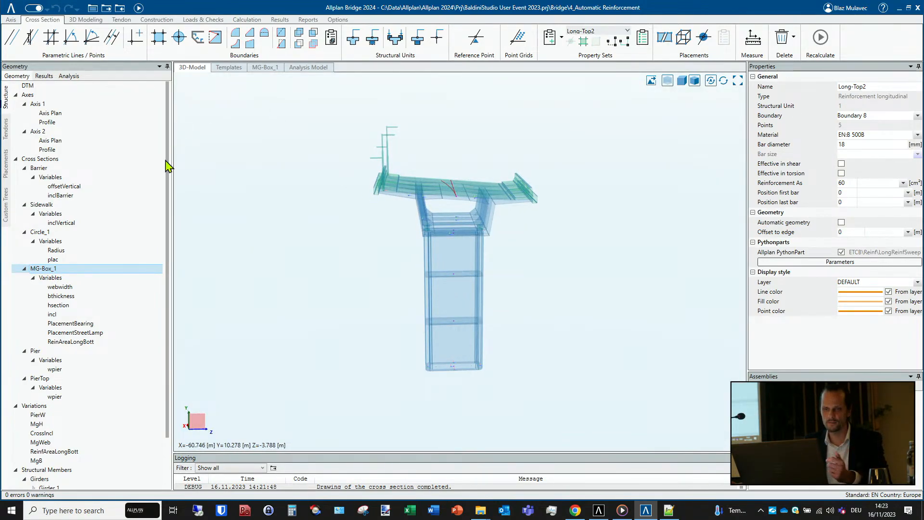
# - Reopen the MG-Box_1 cross section to check Long-Bott1's reinforcement area variable, and open the ReinfAreaLongBott variation table
pyautogui.click(73, 305)
pyautogui.click(57, 273)
pyautogui.doubleClick(57, 272)
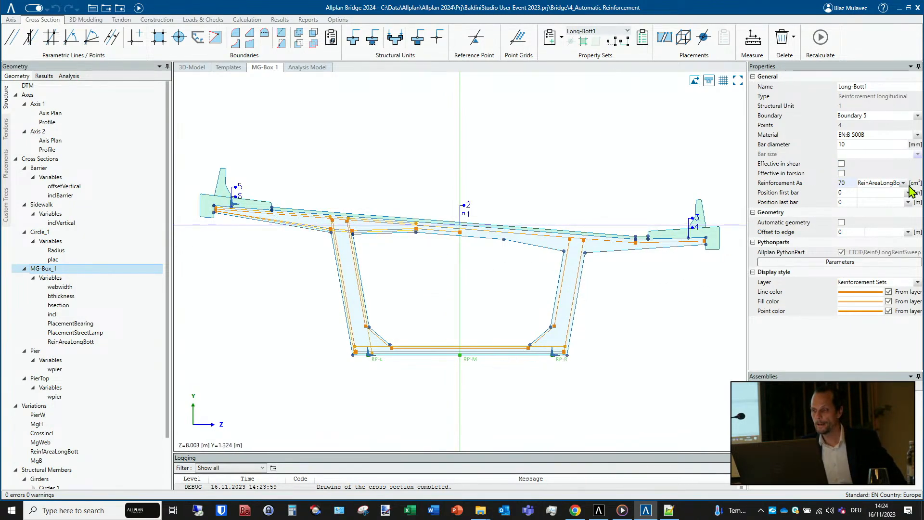
pyautogui.scroll(-1, 79, 356)
pyautogui.scroll(-2, 80, 356)
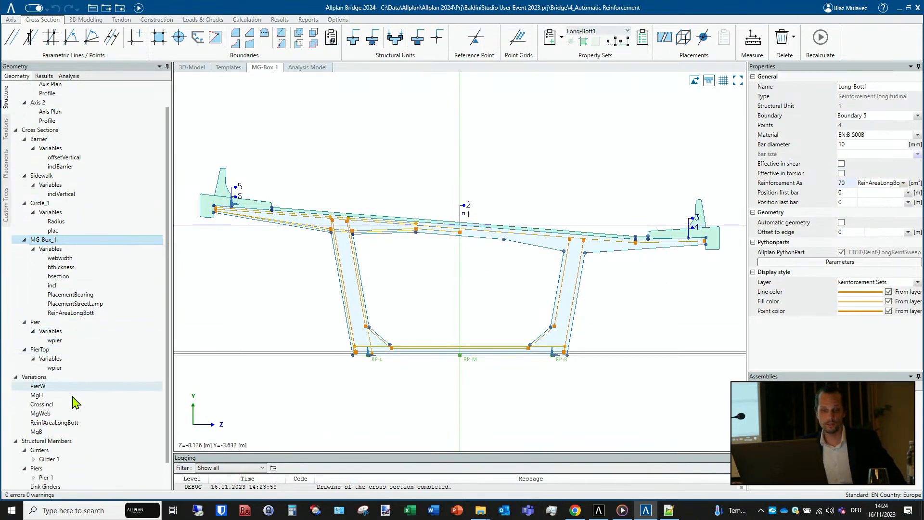
pyautogui.click(67, 423)
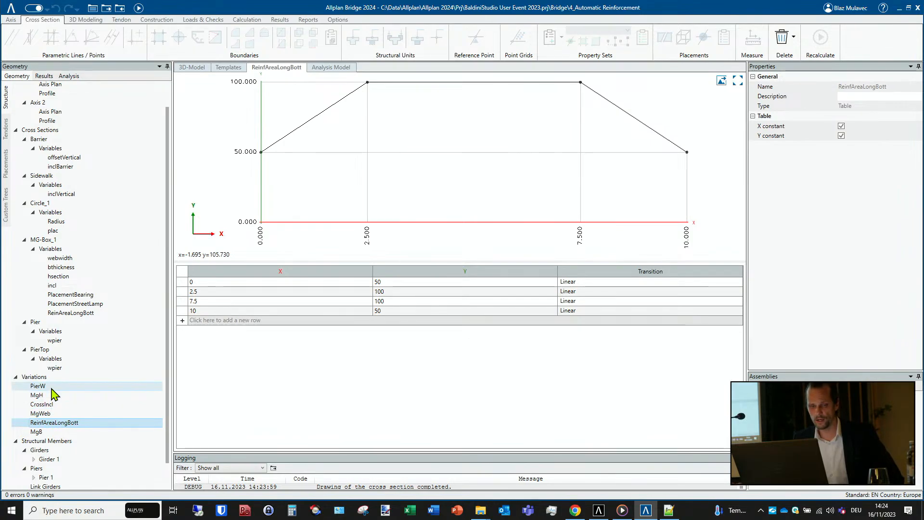
# - Return to the MG-Box_1 cross section and highlight Long-Bott2, ending with Long-Bott1 as the current property set
pyautogui.click(47, 240)
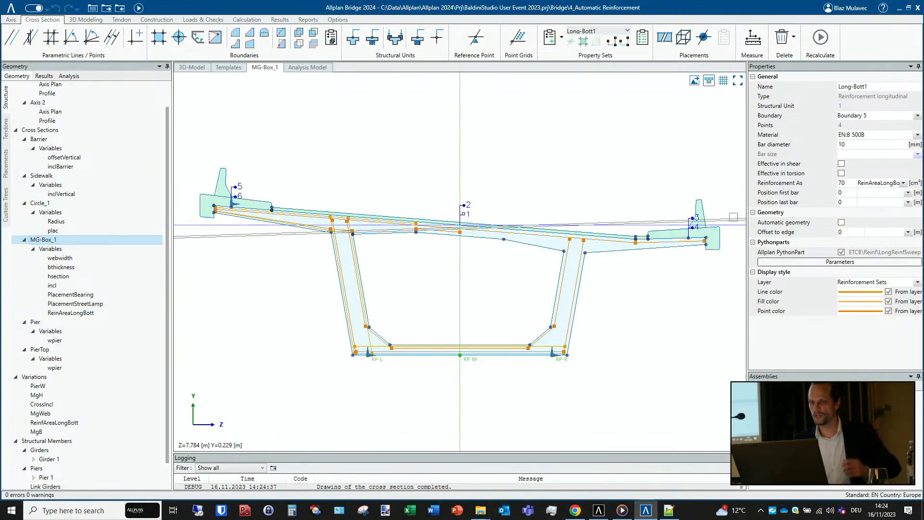
pyautogui.click(585, 31)
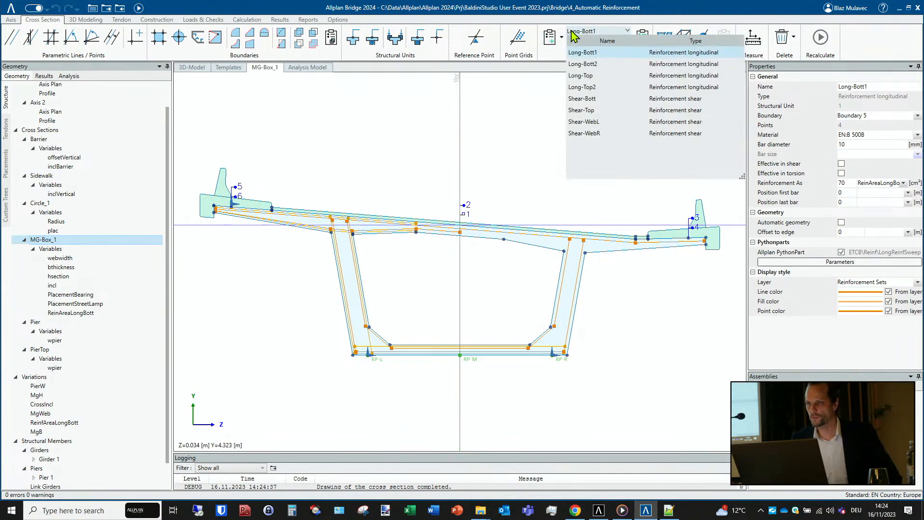
pyautogui.click(589, 63)
pyautogui.click(597, 31)
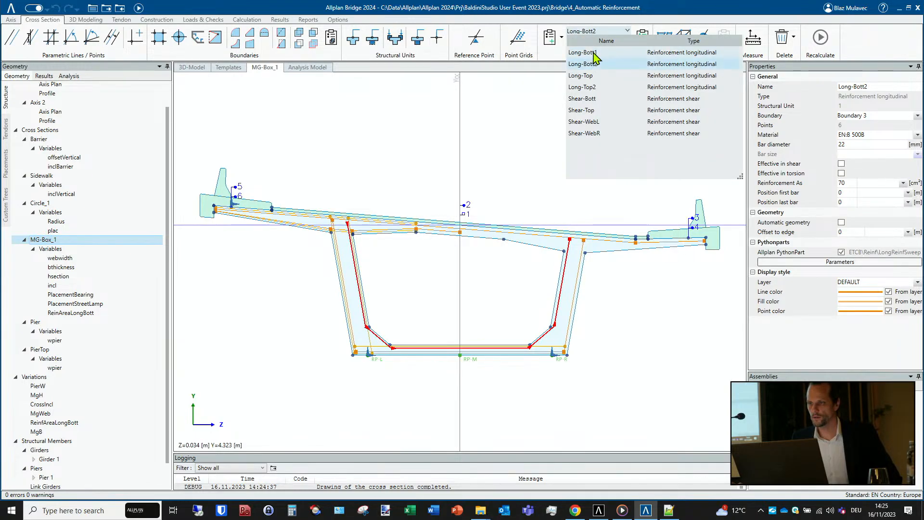
pyautogui.click(588, 54)
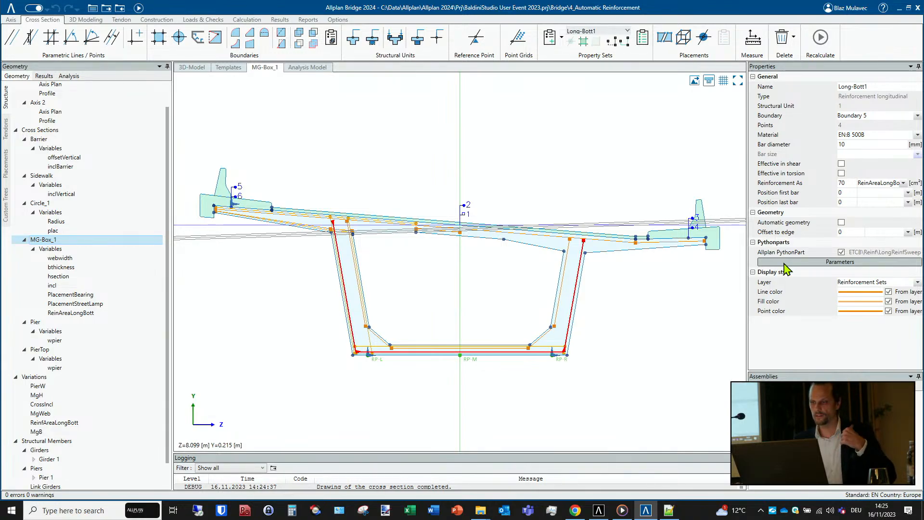
# - Keep the Allplan PythonPart option enabled for Long-Bott1, assign LongReinfSweep.pyp to it and save the placement parameters
pyautogui.click(842, 253)
pyautogui.click(841, 252)
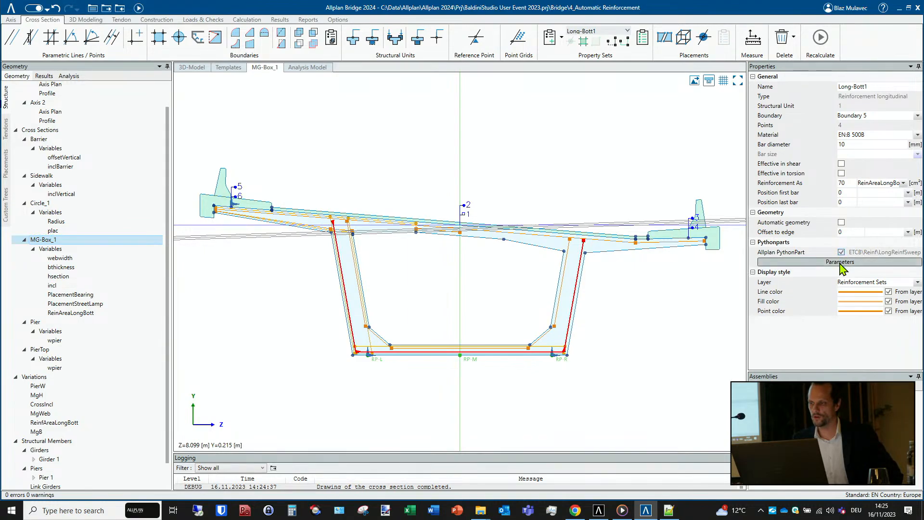
pyautogui.click(834, 262)
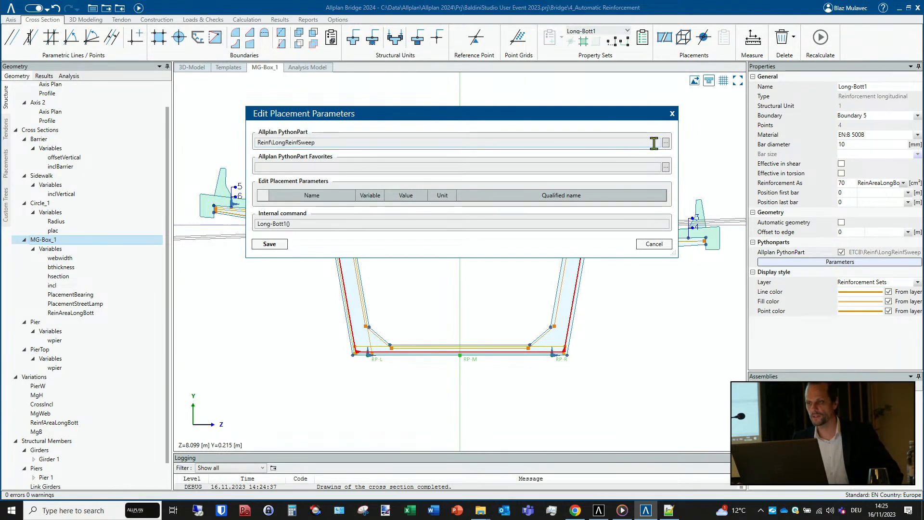
pyautogui.click(669, 145)
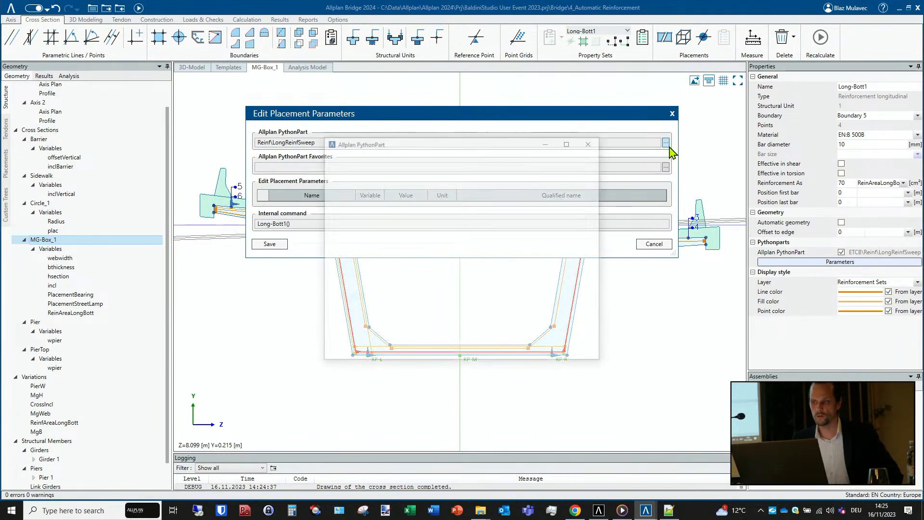
pyautogui.click(394, 192)
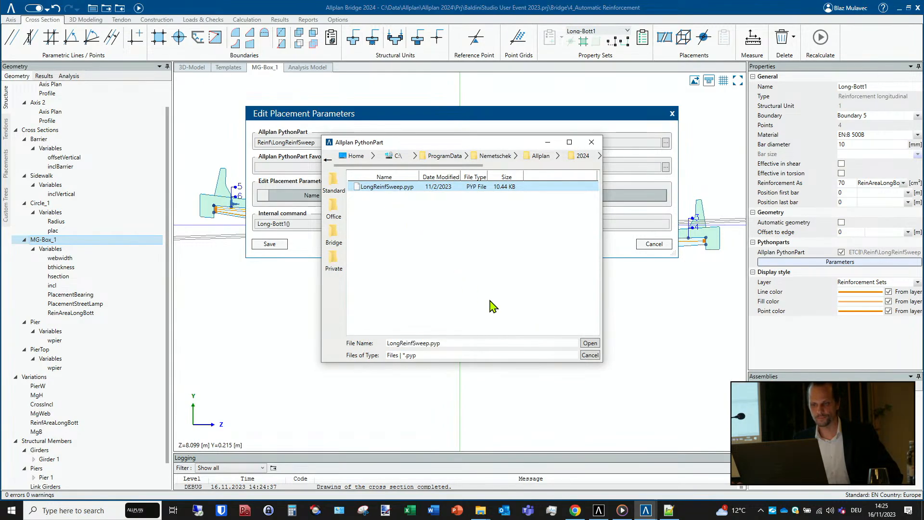
pyautogui.click(590, 343)
pyautogui.click(278, 248)
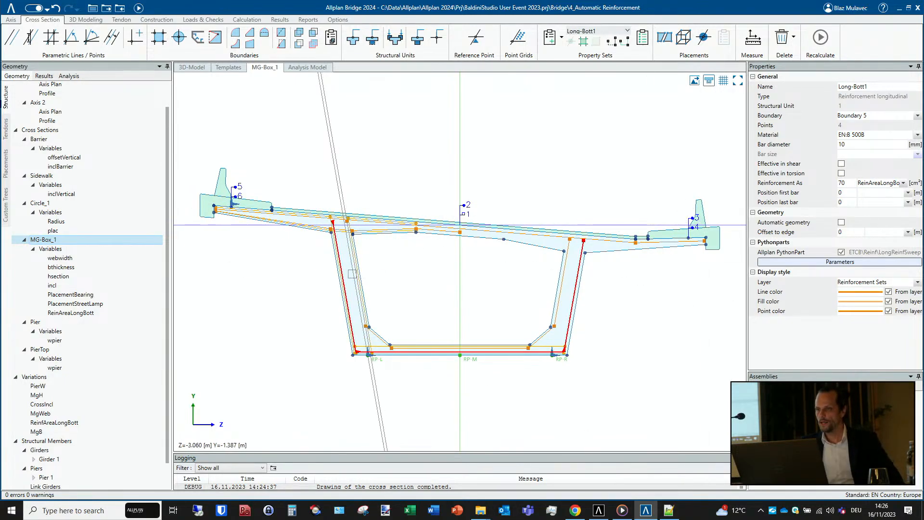
# - Make Shear-WebL the current property set and examine its shear reinforcement outline in the web of the box section
pyautogui.click(598, 32)
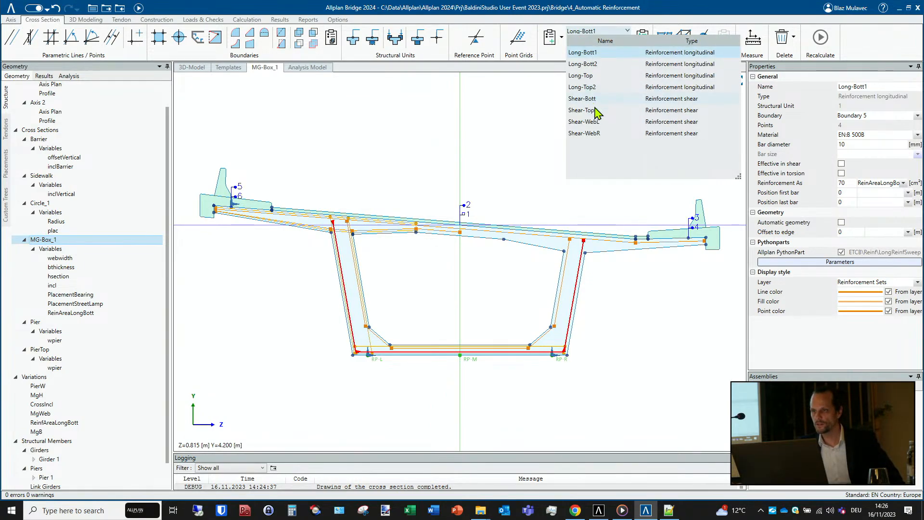
pyautogui.click(598, 123)
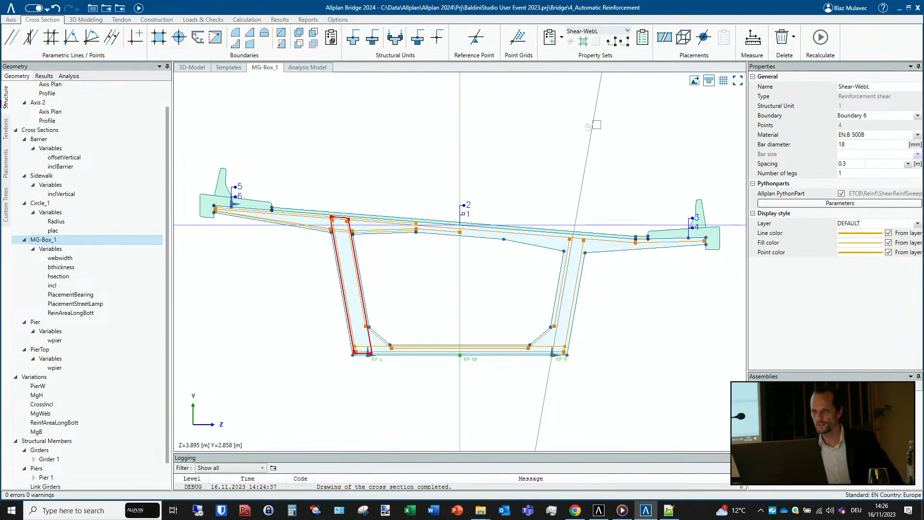
pyautogui.scroll(2, 275, 296)
pyautogui.scroll(-1, 290, 298)
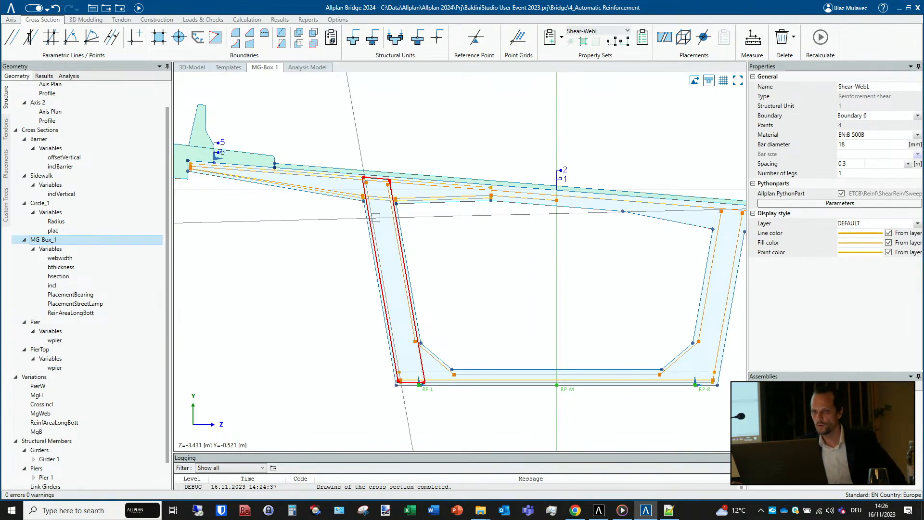
pyautogui.scroll(3, 379, 202)
pyautogui.scroll(2, 357, 146)
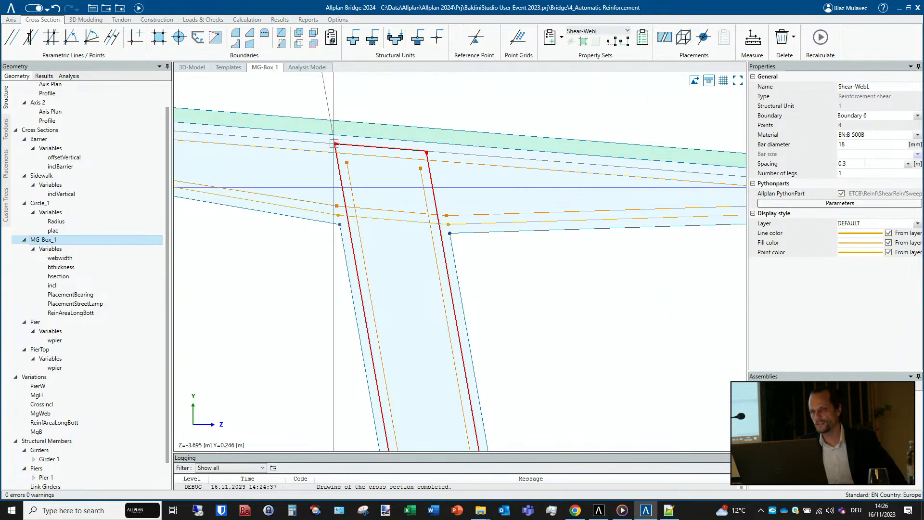
pyautogui.scroll(-2, 423, 157)
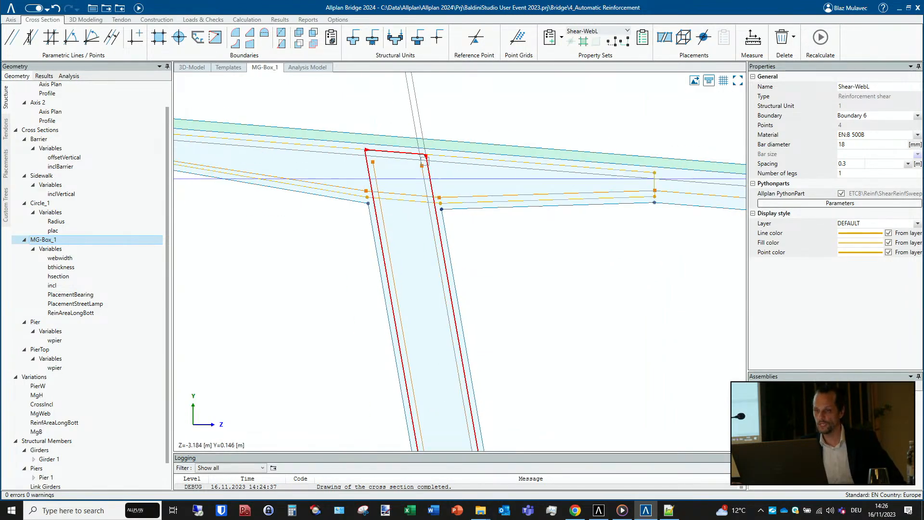
pyautogui.scroll(-3, 424, 158)
pyautogui.scroll(3, 391, 154)
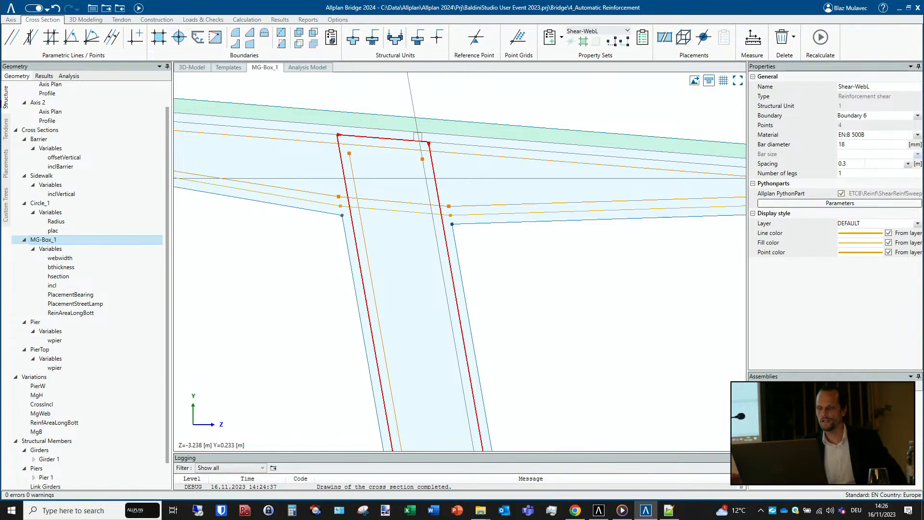
pyautogui.scroll(-5, 420, 136)
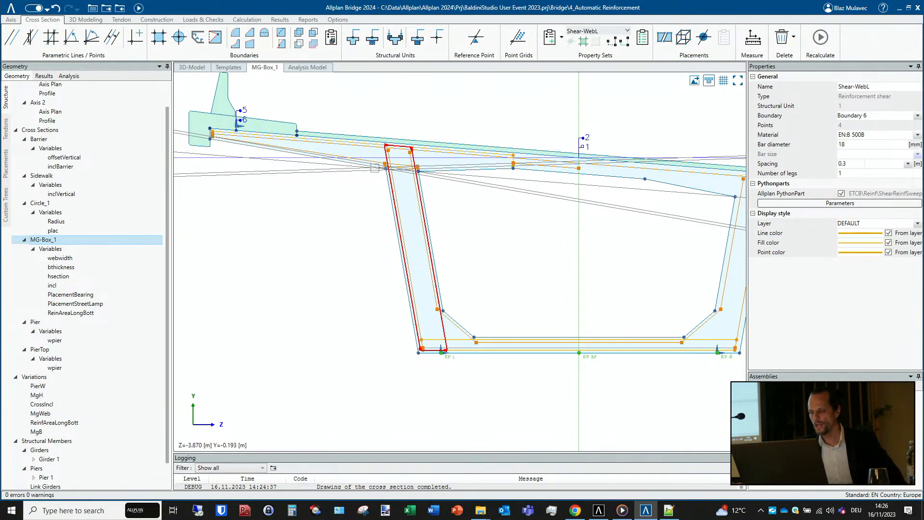
# - Recalculate the bridge model, switch to Allplan and bring in the Allplan Bridge data for Girder 1 and Pier 1
pyautogui.click(139, 8)
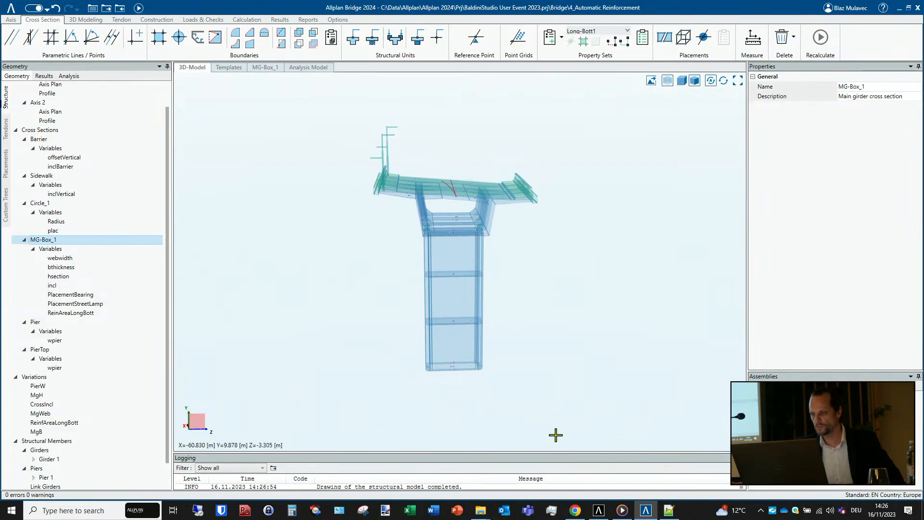
pyautogui.click(598, 511)
pyautogui.moveTo(356, 317)
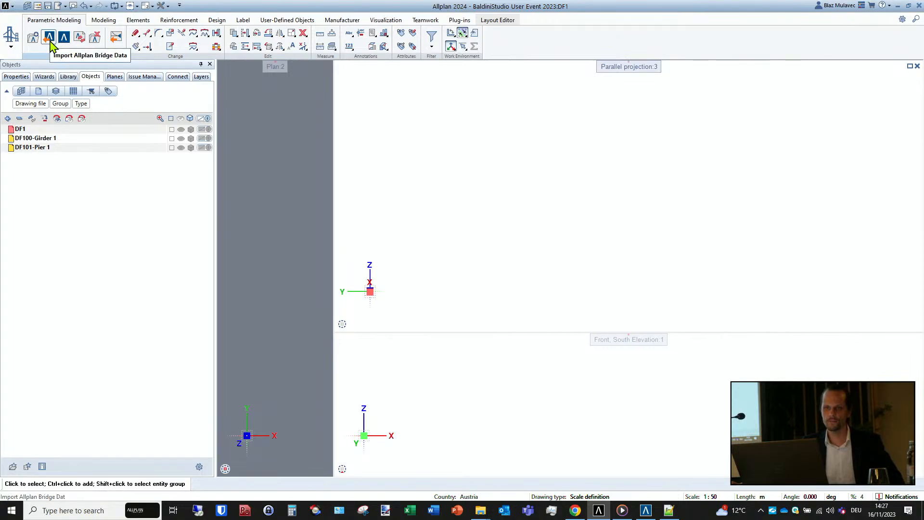
pyautogui.click(81, 41)
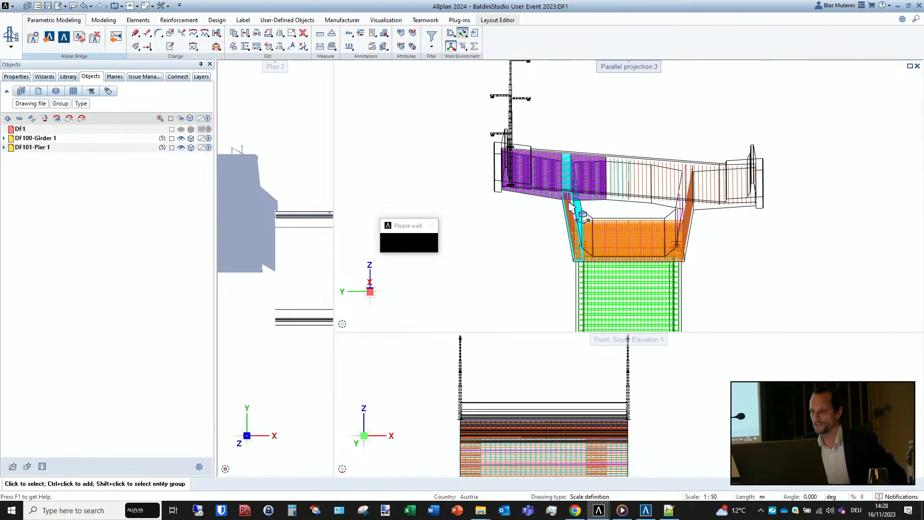
# - Examine the reinforcement of the girder and pier in the parallel projection from an oblique angle
pyautogui.moveTo(588, 214); pyautogui.dragTo(511, 268)
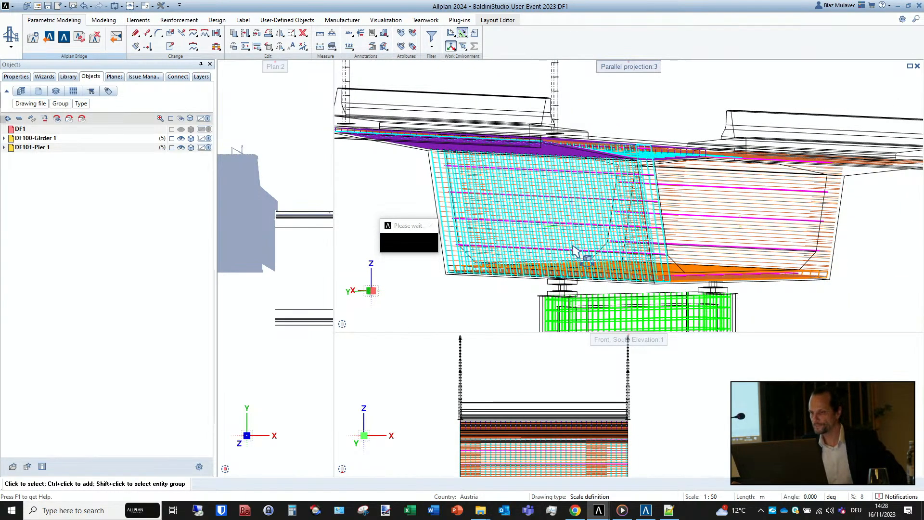
pyautogui.moveTo(576, 243); pyautogui.dragTo(567, 152, button='middle')
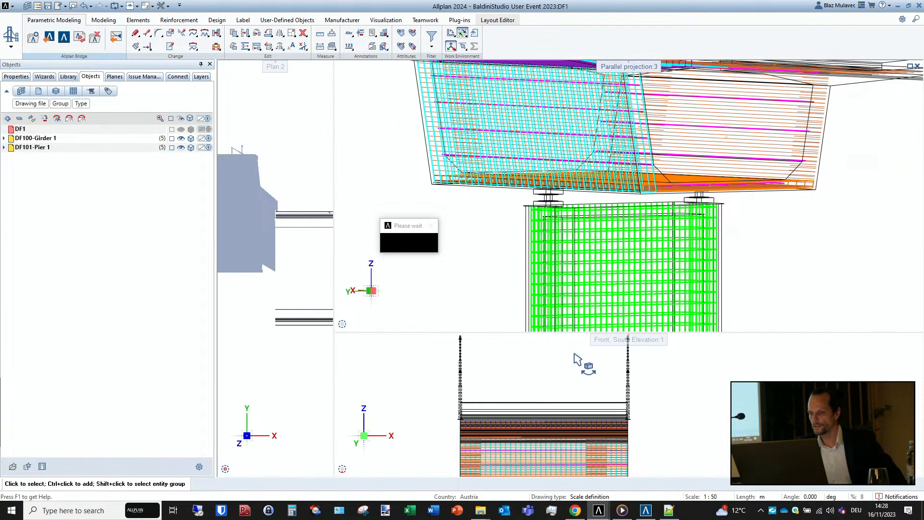
pyautogui.moveTo(554, 202); pyautogui.dragTo(594, 282, button='middle')
# - Show the parallel projection in the Animation view type, look at the whole bridge, and return it to Wireframe
pyautogui.click(917, 324)
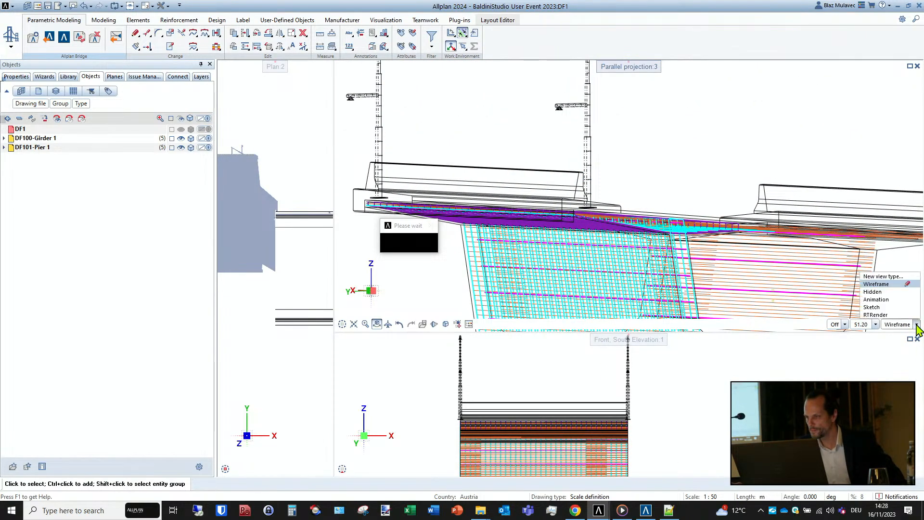
pyautogui.click(876, 300)
pyautogui.scroll(-3, 549, 212)
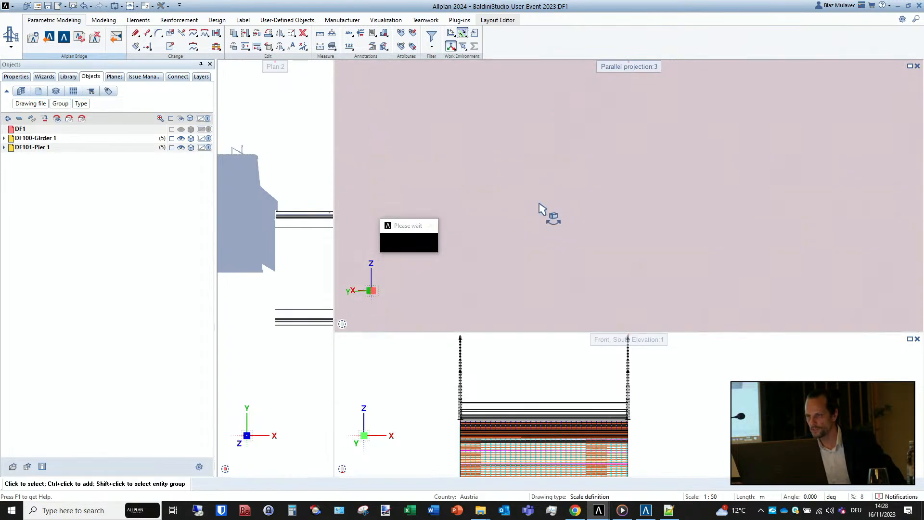
pyautogui.moveTo(596, 263)
pyautogui.mouseDown(button='middle')
pyautogui.moveTo(660, 255)
pyautogui.moveTo(736, 224)
pyautogui.moveTo(778, 237)
pyautogui.mouseUp(button='middle')
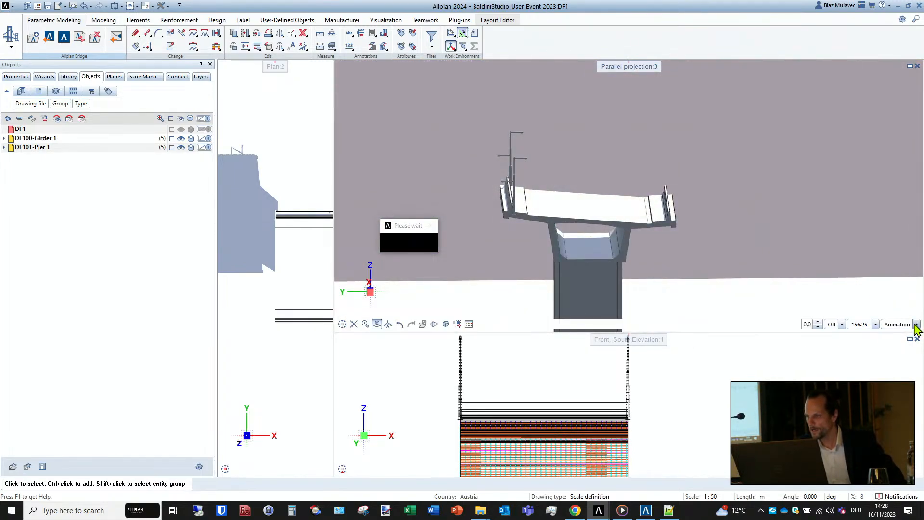
pyautogui.click(918, 325)
pyautogui.click(881, 284)
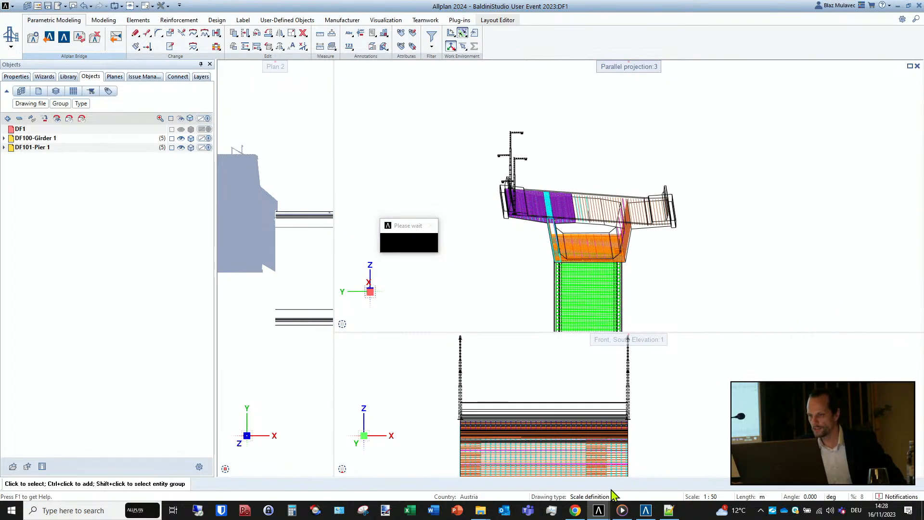
# - Switch to Allplan Bridge and reopen the MG-Box_1 cross section
pyautogui.click(646, 509)
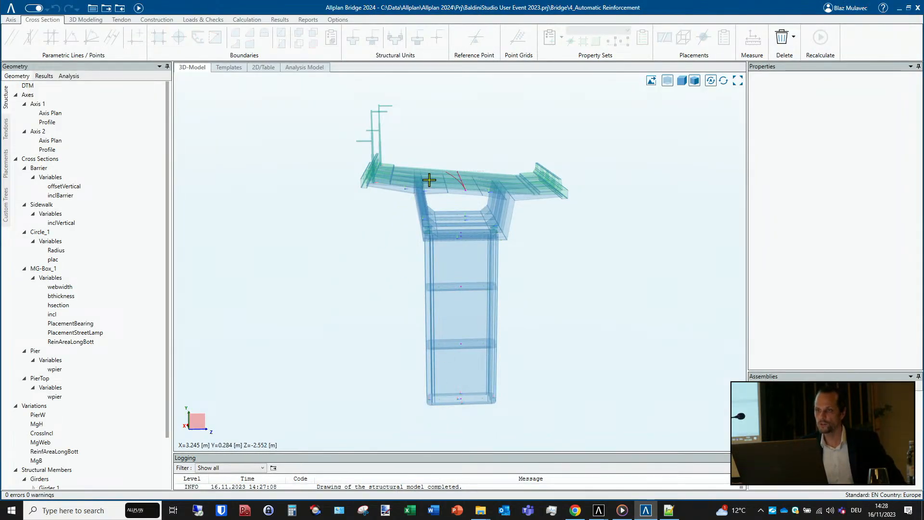
pyautogui.moveTo(429, 268); pyautogui.dragTo(430, 253, button='middle')
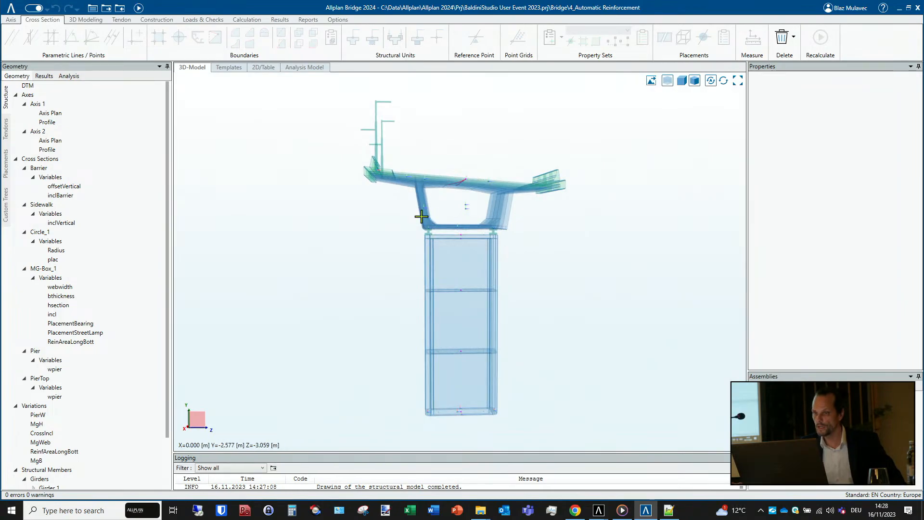
pyautogui.click(43, 269)
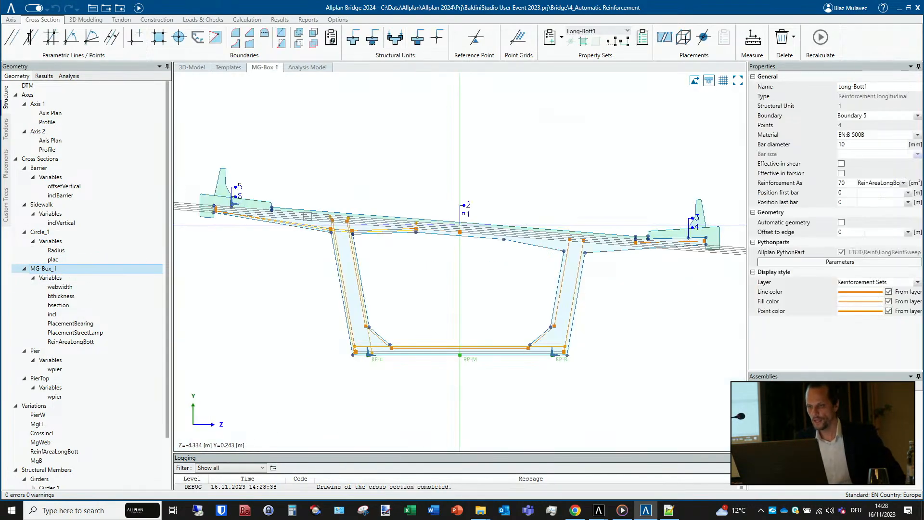
pyautogui.scroll(5, 347, 356)
pyautogui.scroll(-5, 362, 360)
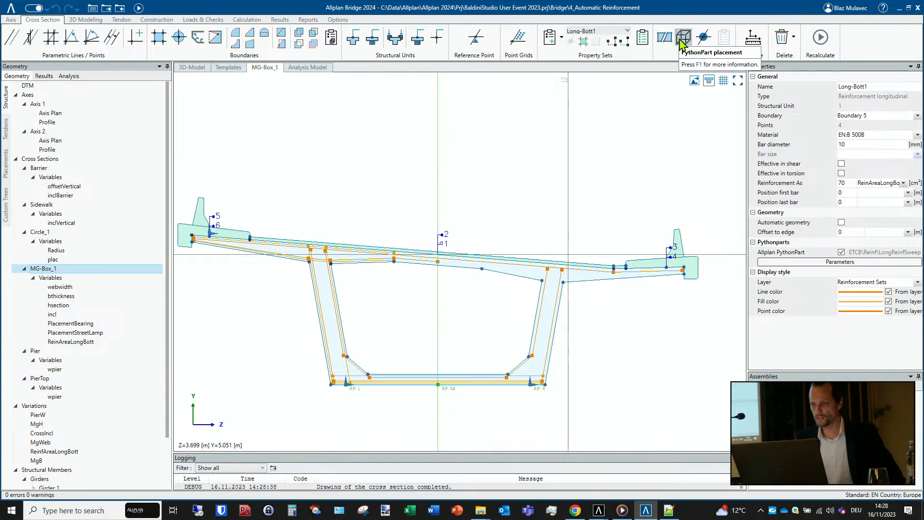
# - Create a PythonPart placement with its origin at a parametric-line intersection above the left sidewalk's inner edge and a direction point up and to the right
pyautogui.click(683, 45)
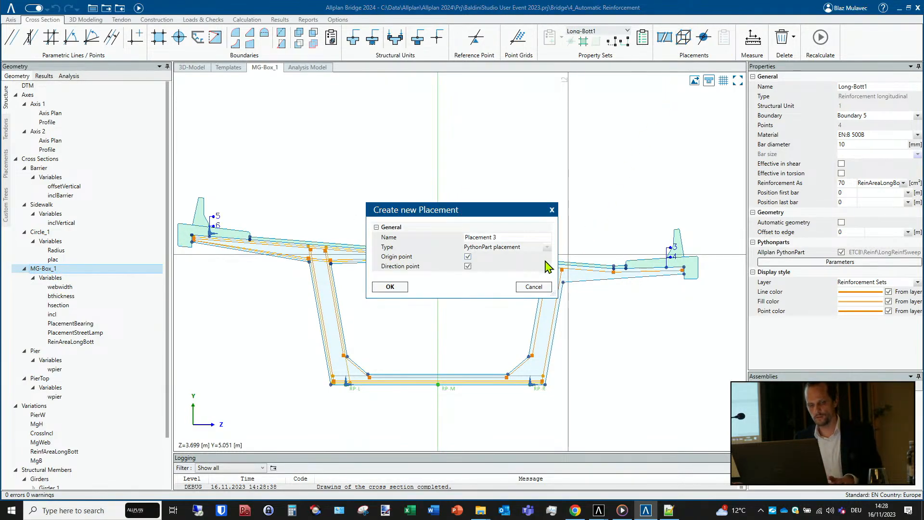
pyautogui.click(401, 287)
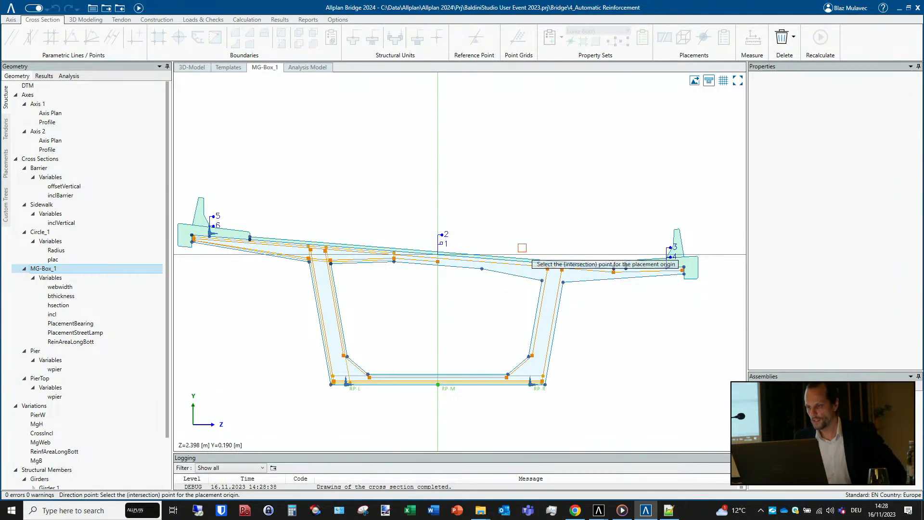
pyautogui.click(724, 81)
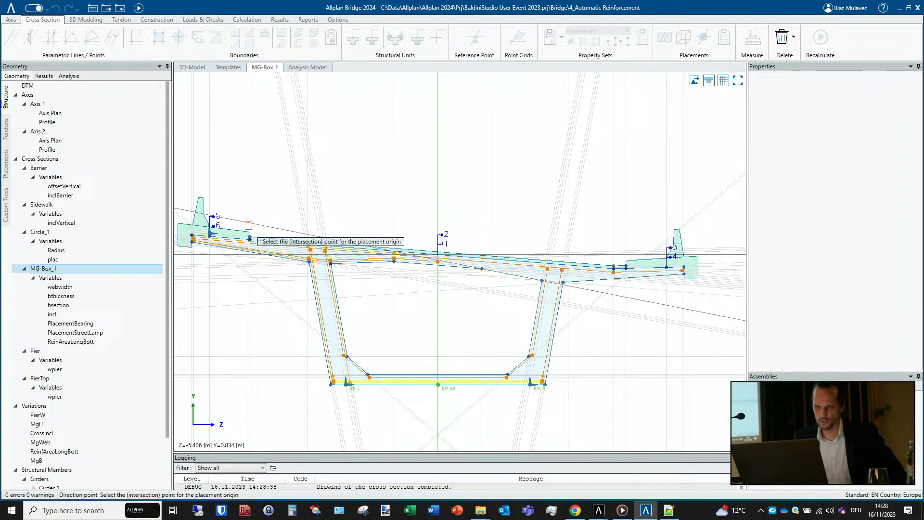
pyautogui.click(250, 220)
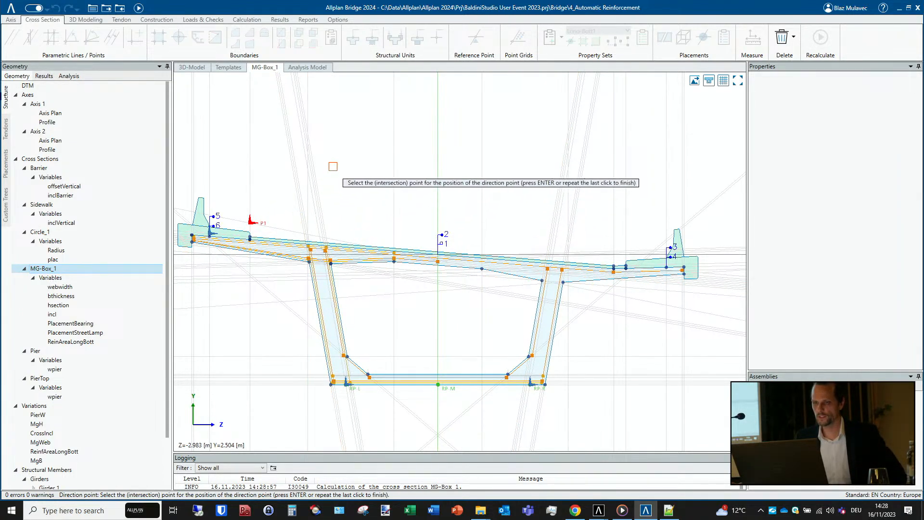
pyautogui.doubleClick(354, 142)
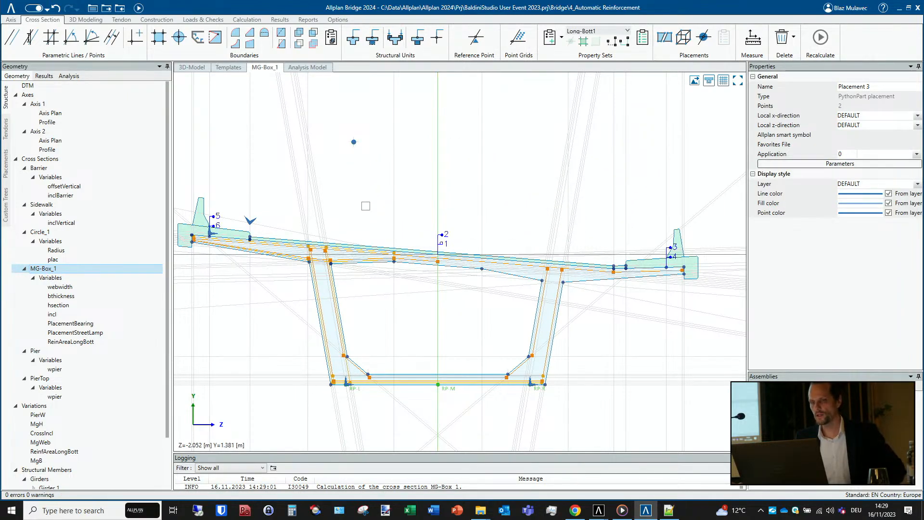
# - Assign the StreetLight.pyp PythonPart from the Bridge library in the new placement's parameters
pyautogui.click(910, 165)
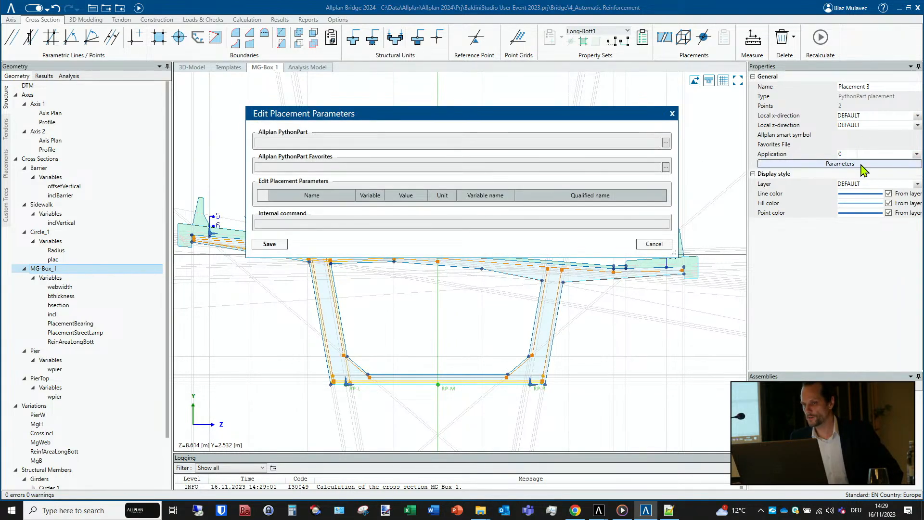
pyautogui.click(667, 143)
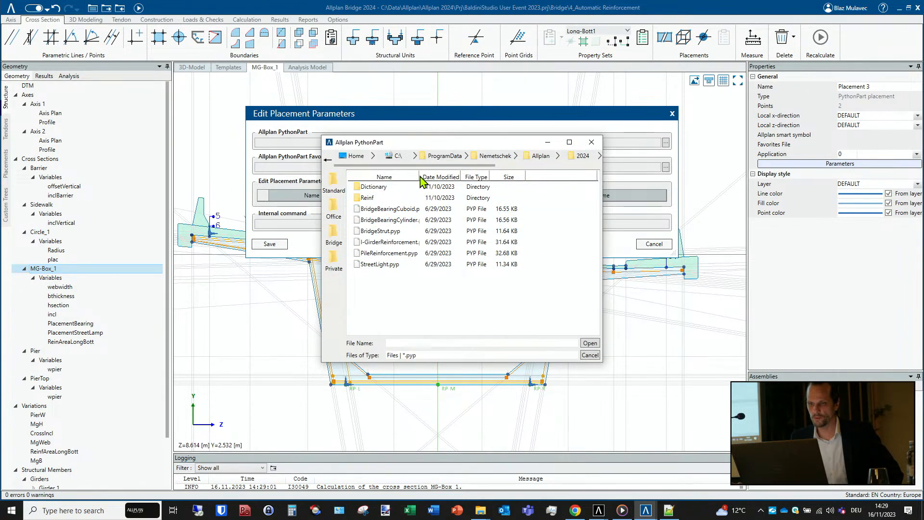
pyautogui.moveTo(418, 177); pyautogui.dragTo(446, 177)
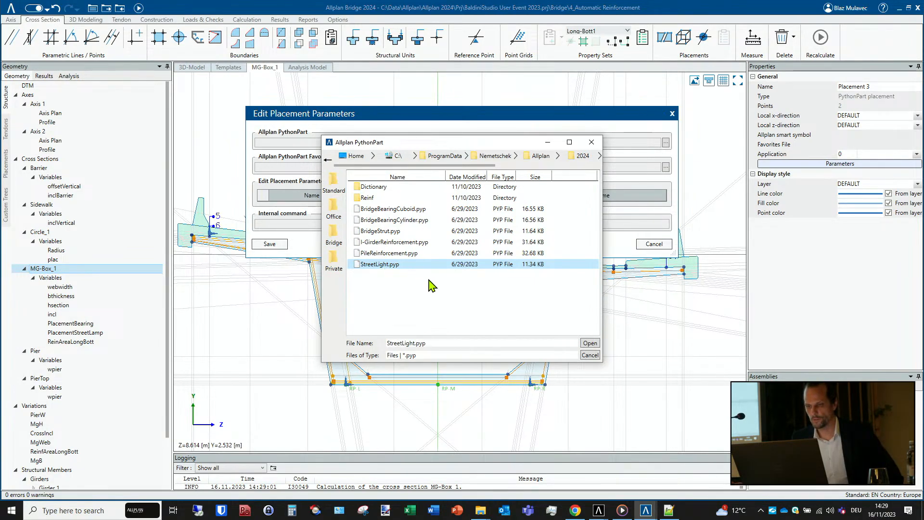
pyautogui.click(588, 343)
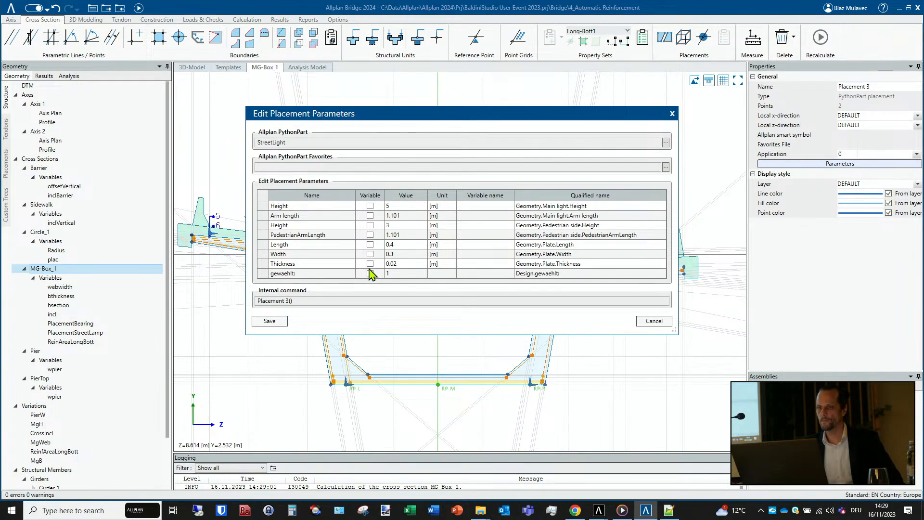
# - Mark both heights, both arm lengths and the plate's length, width and thickness as variable, and discard the placement parameter edits
pyautogui.click(370, 206)
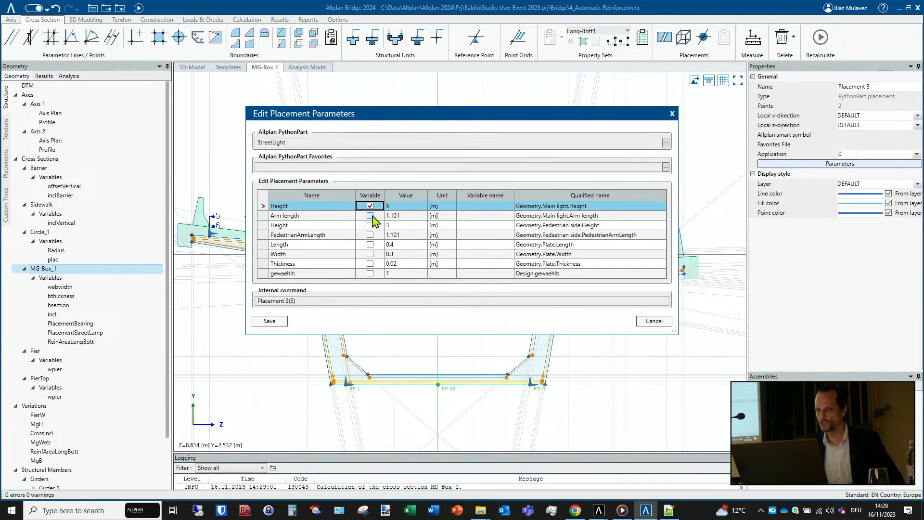
pyautogui.click(370, 216)
pyautogui.click(370, 225)
pyautogui.click(370, 235)
pyautogui.click(370, 245)
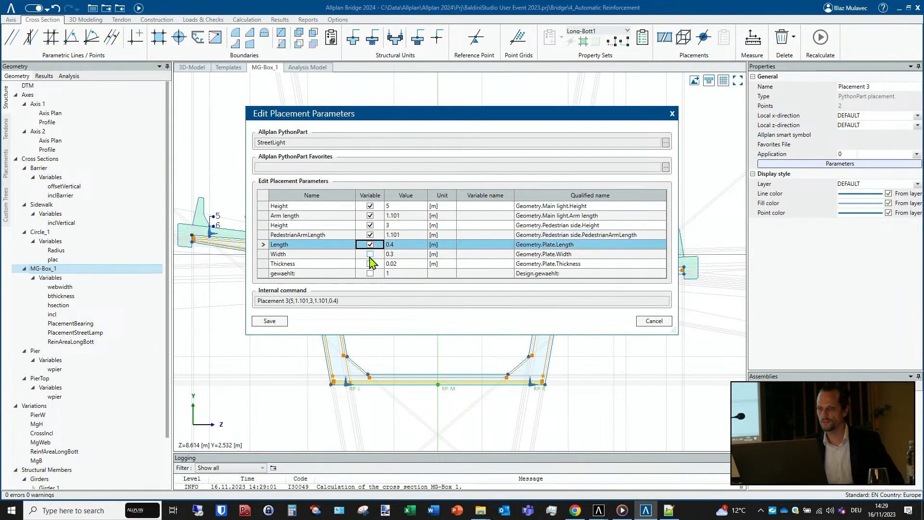
pyautogui.click(370, 254)
pyautogui.click(371, 264)
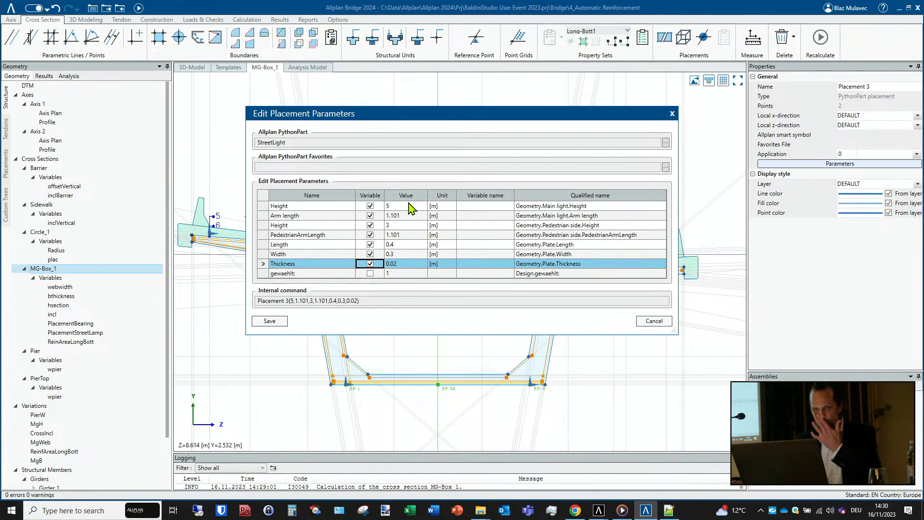
pyautogui.click(655, 322)
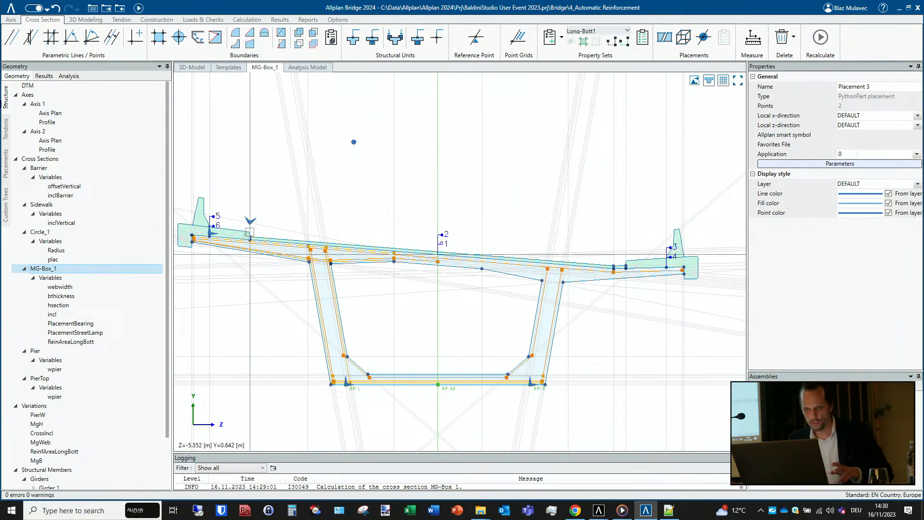
# - Delete the PythonPart placement at the line intersection above the left sidewalk's inner edge
pyautogui.click(248, 221)
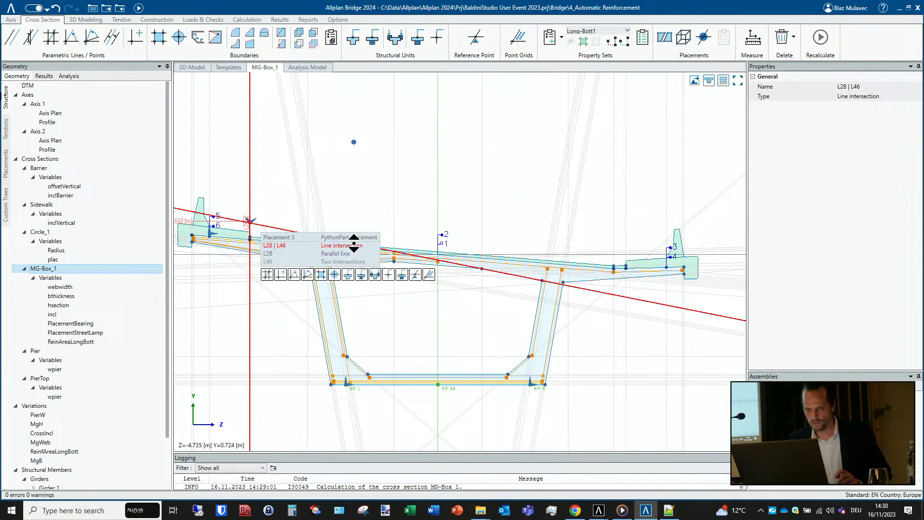
pyautogui.click(337, 238)
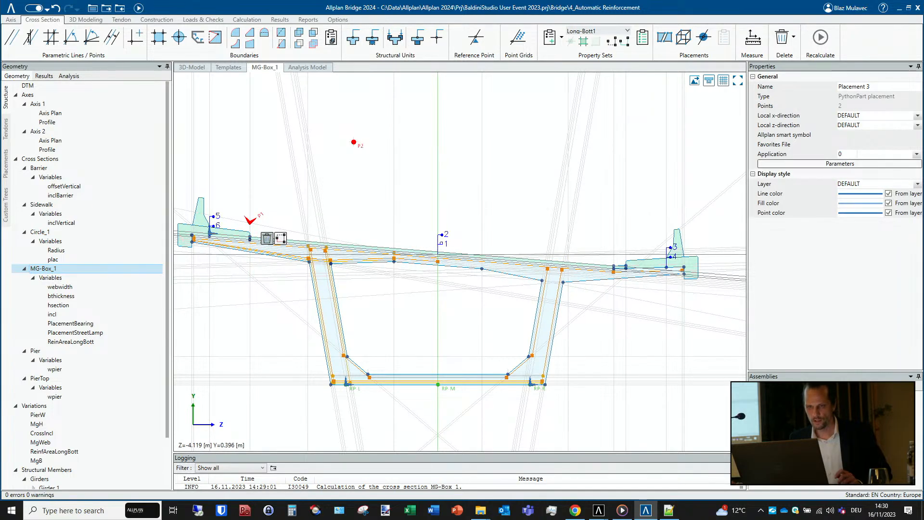
pyautogui.click(267, 237)
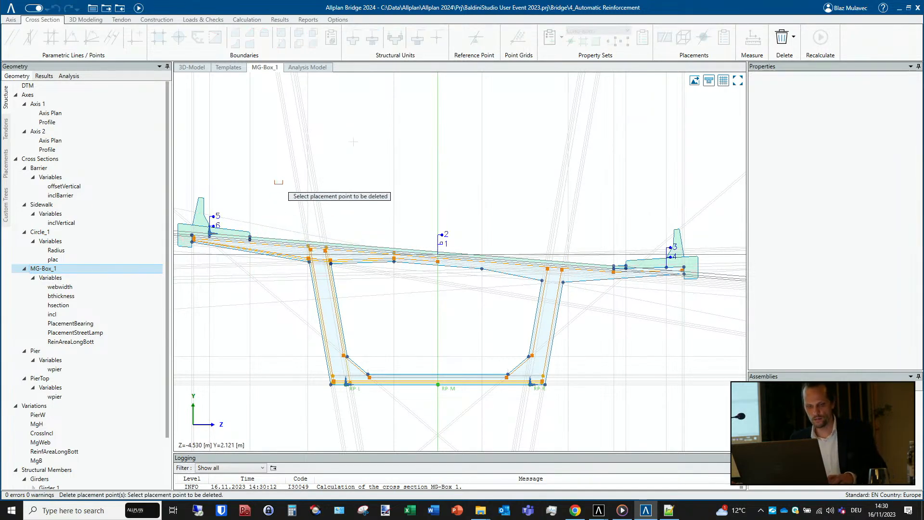
# - Look at the bridge in the 3D model and reopen the MG-Box_1 cross section
pyautogui.click(187, 68)
pyautogui.moveTo(394, 157); pyautogui.dragTo(390, 183, button='middle')
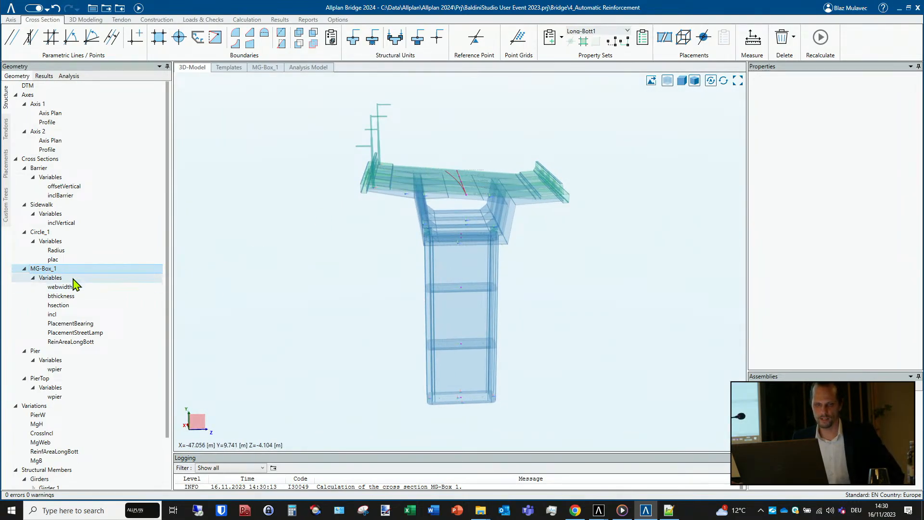
pyautogui.click(61, 295)
pyautogui.click(55, 270)
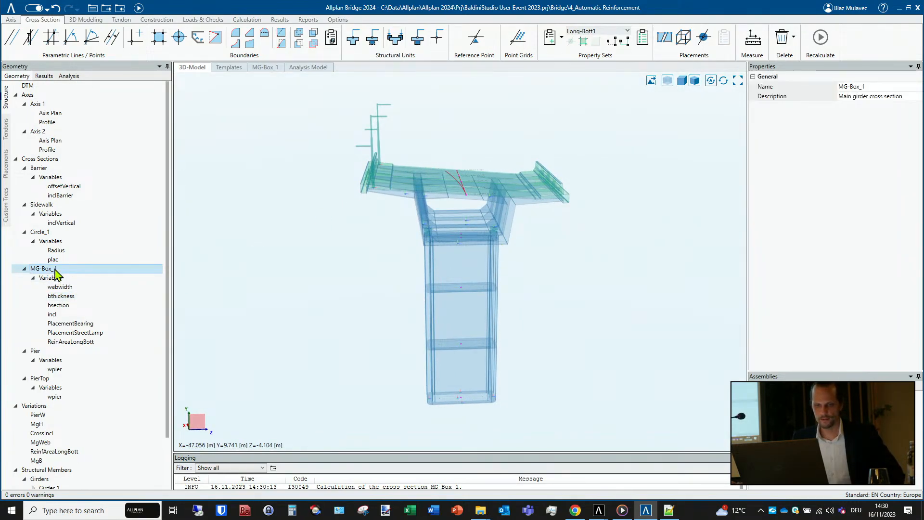
pyautogui.doubleClick(55, 270)
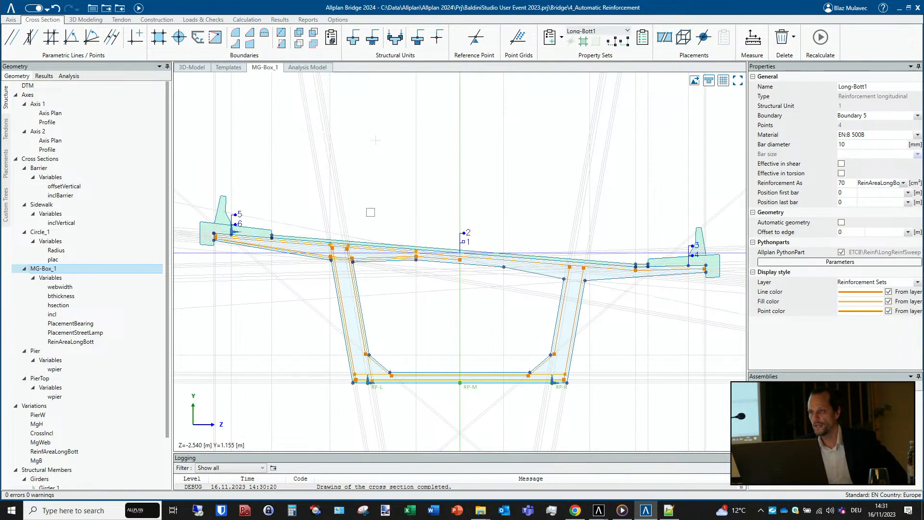
pyautogui.scroll(-3, 377, 187)
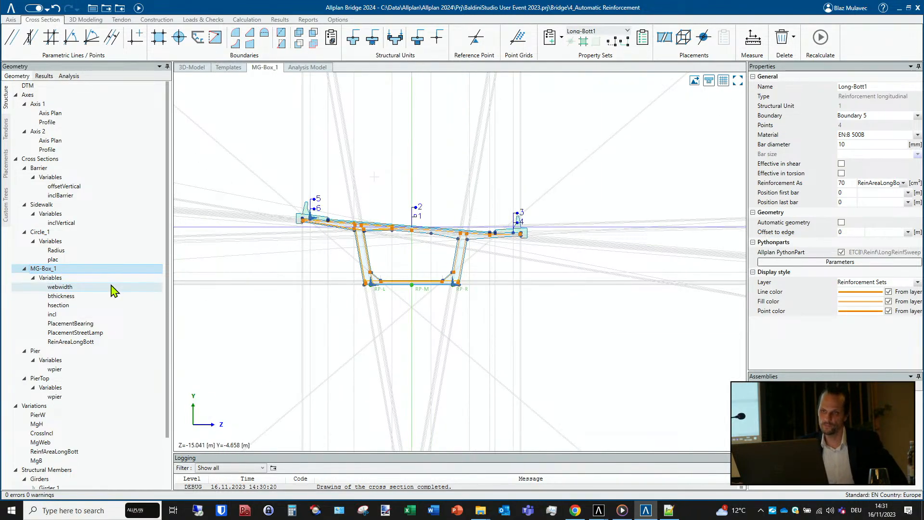
# - Expand Girder 1 in the structure tree and examine the box girder on its pier in the 3D model
pyautogui.scroll(-2, 113, 291)
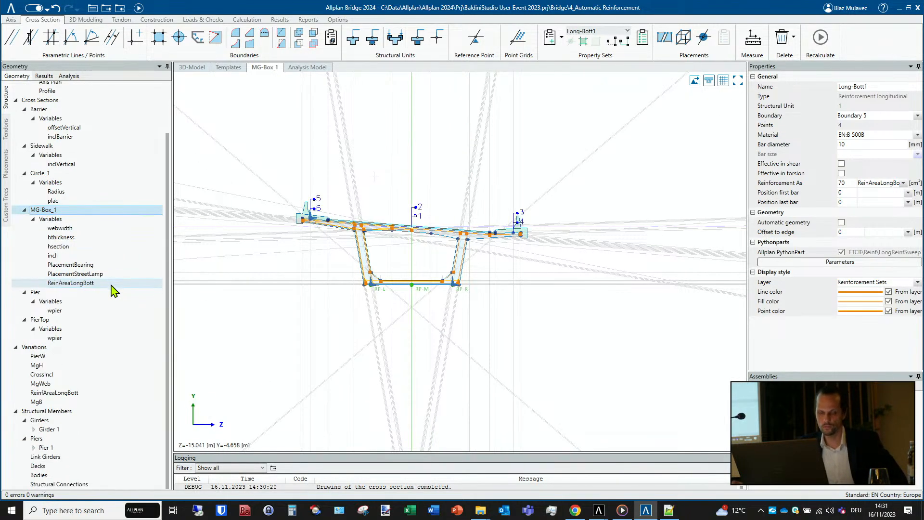
pyautogui.click(34, 429)
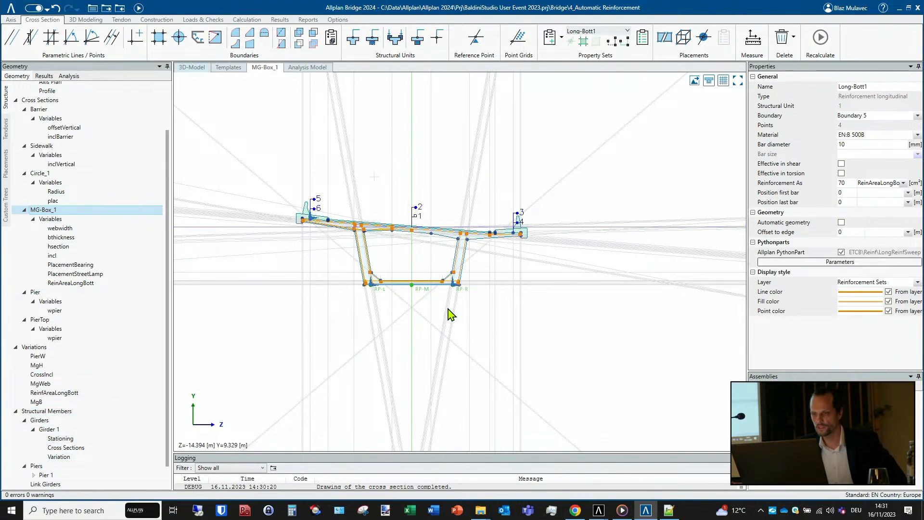
pyautogui.hotkey('ctrl', 'Tab')
pyautogui.moveTo(457, 269); pyautogui.dragTo(518, 255, button='middle')
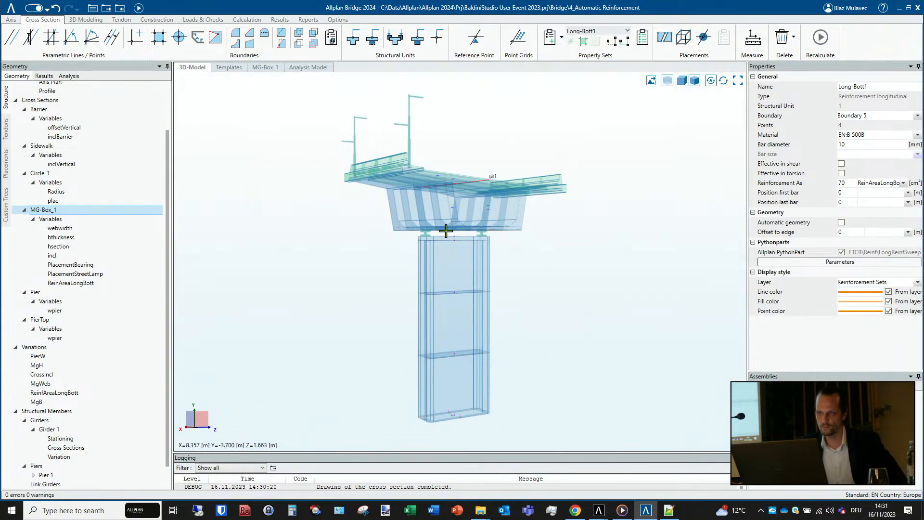
pyautogui.moveTo(446, 231); pyautogui.dragTo(481, 192, button='middle')
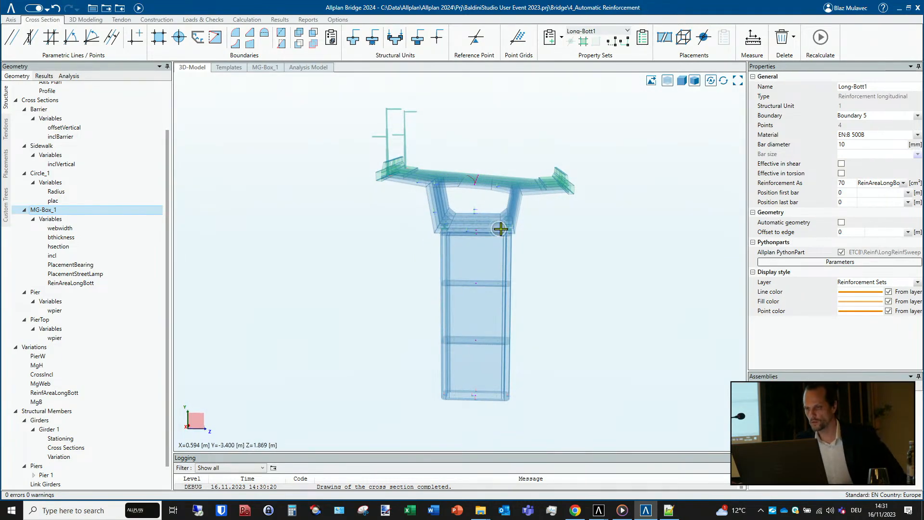
pyautogui.moveTo(501, 229); pyautogui.dragTo(501, 221, button='middle')
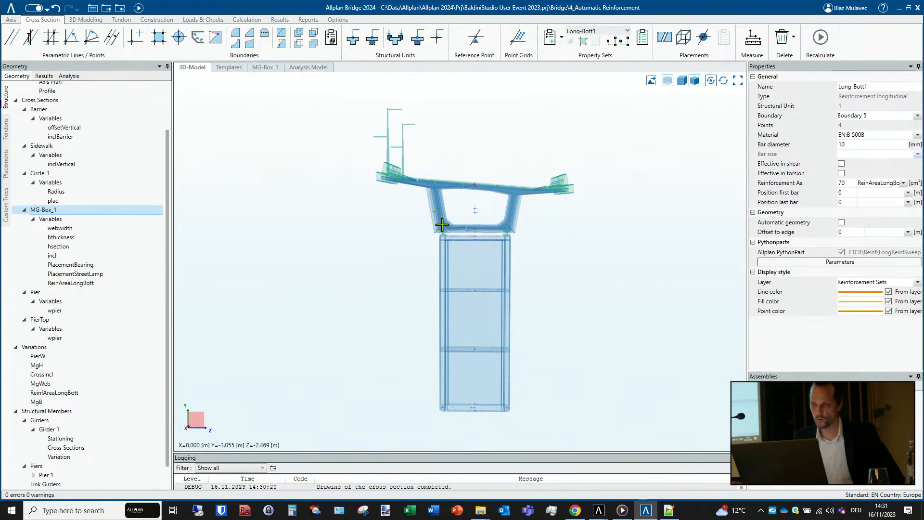
pyautogui.scroll(3, 442, 225)
pyautogui.moveTo(440, 227)
pyautogui.mouseDown(button='middle')
pyautogui.moveTo(458, 229)
pyautogui.moveTo(446, 231)
pyautogui.mouseUp(button='middle')
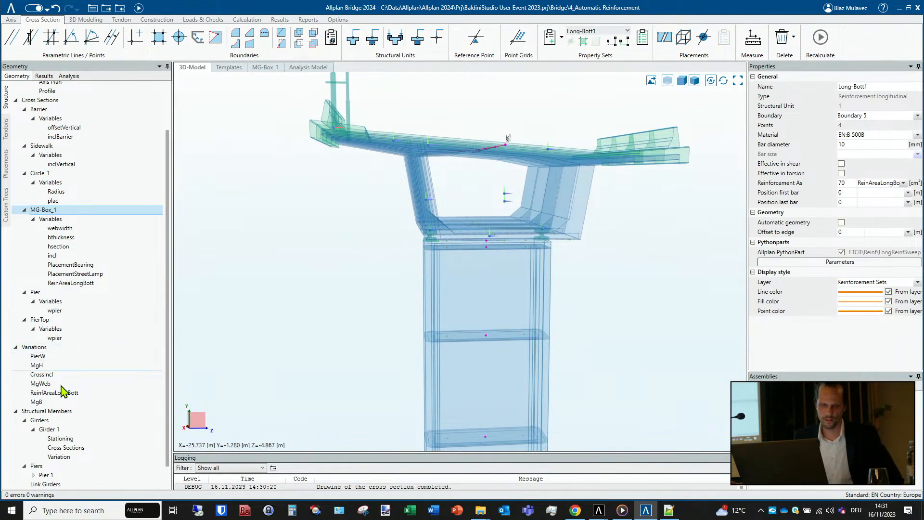
# - Review the MgH variation table alongside the member variations of Girder 1
pyautogui.click(58, 458)
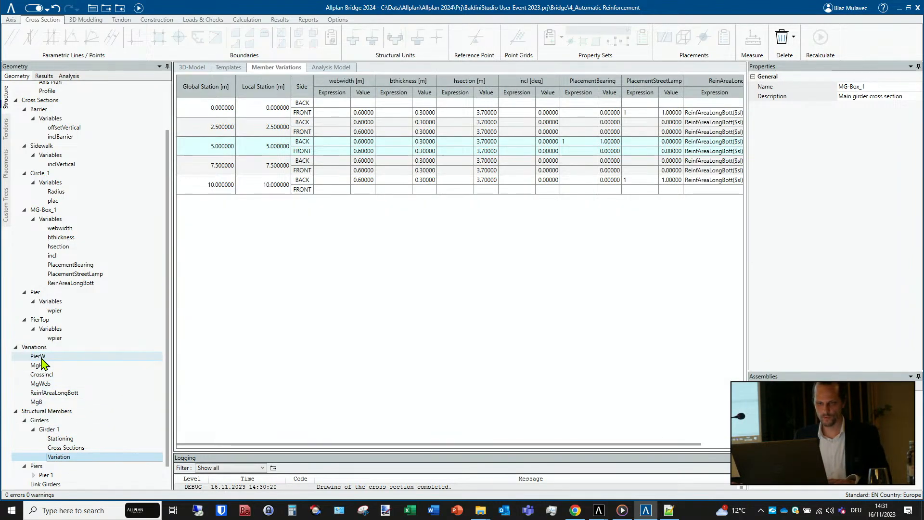
pyautogui.click(37, 366)
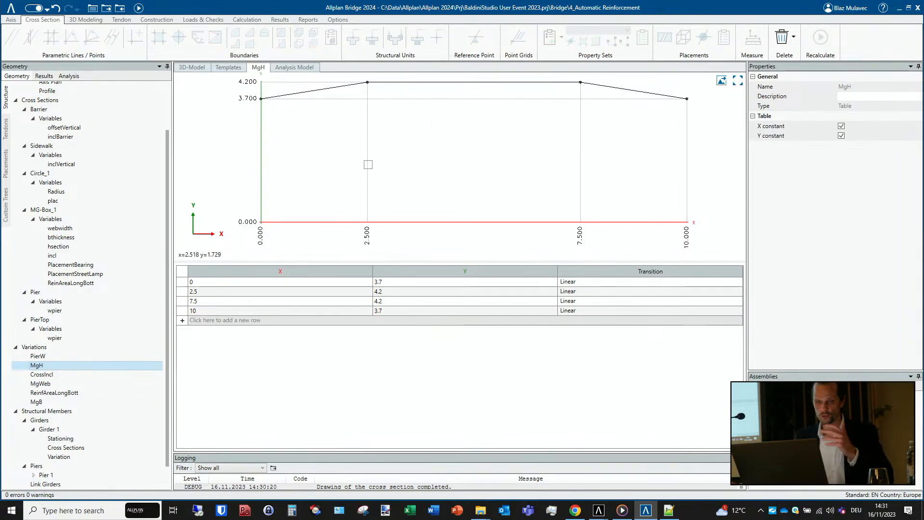
pyautogui.click(59, 457)
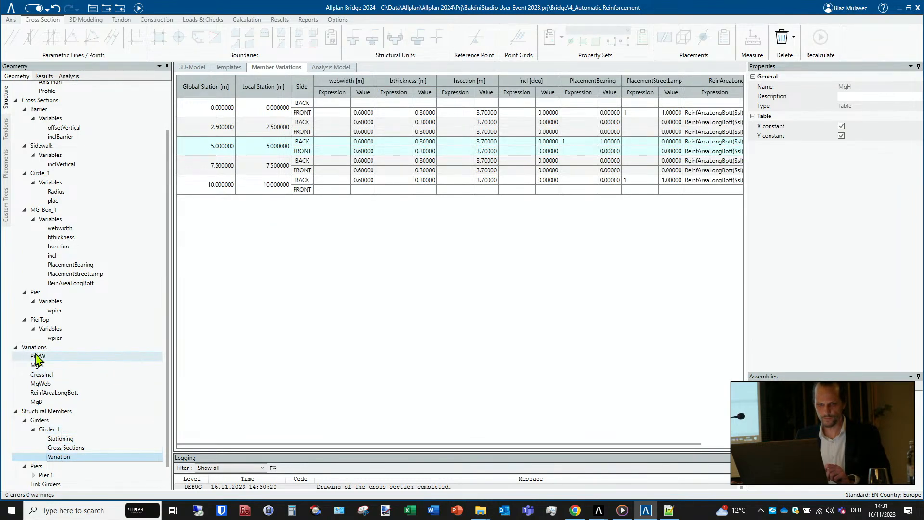
# - Enter MgH($sl) as the hsection expression at the front of station 0 and apply it to all subsequent stations
pyautogui.click(41, 366)
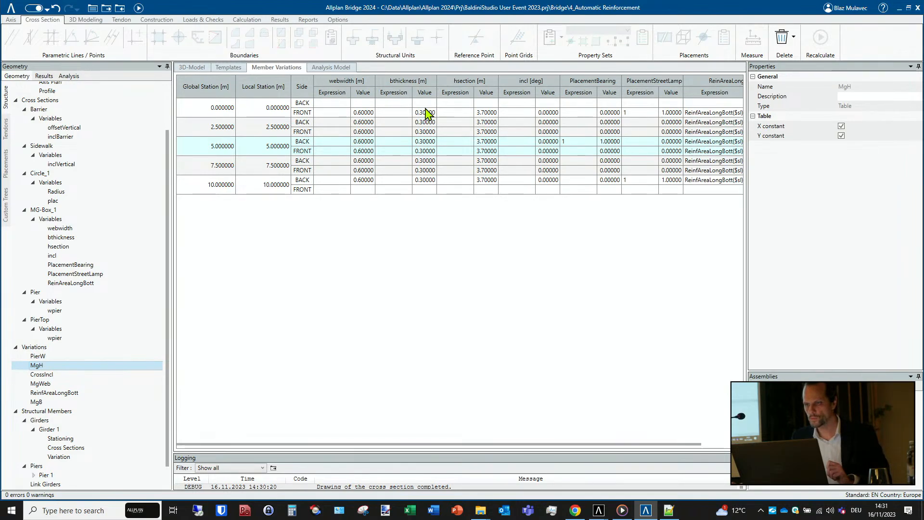
pyautogui.click(453, 114)
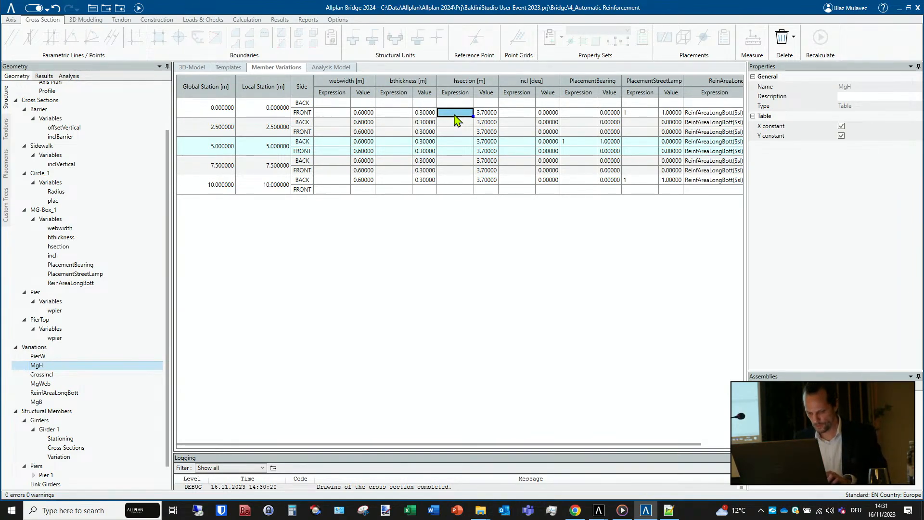
pyautogui.write('MgH_')
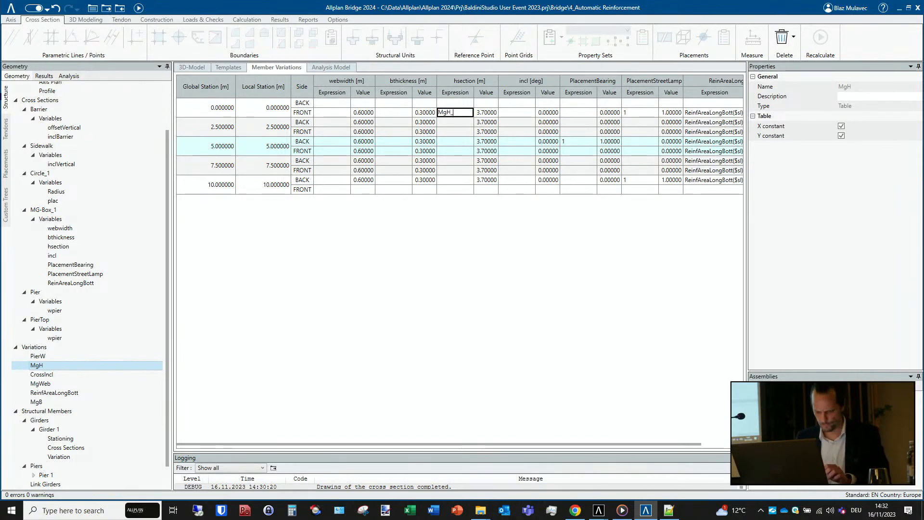
pyautogui.press('BackSpace')
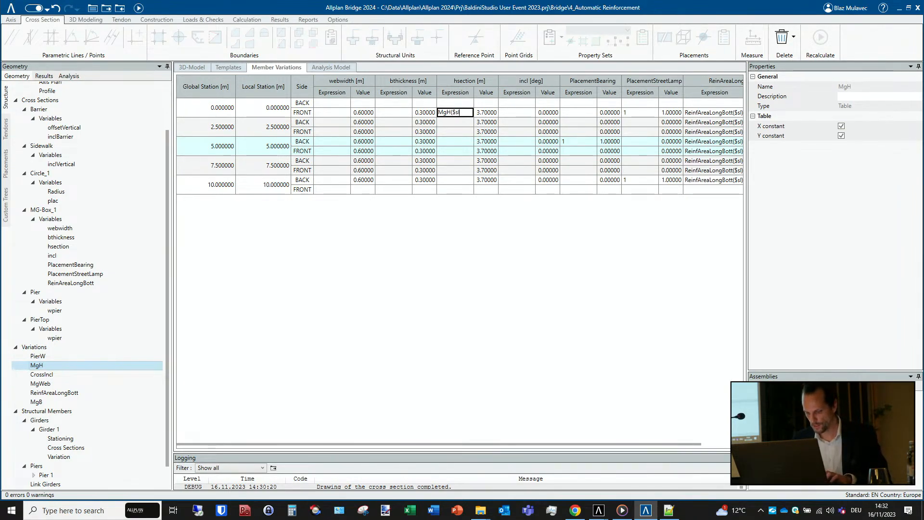
pyautogui.write(')')
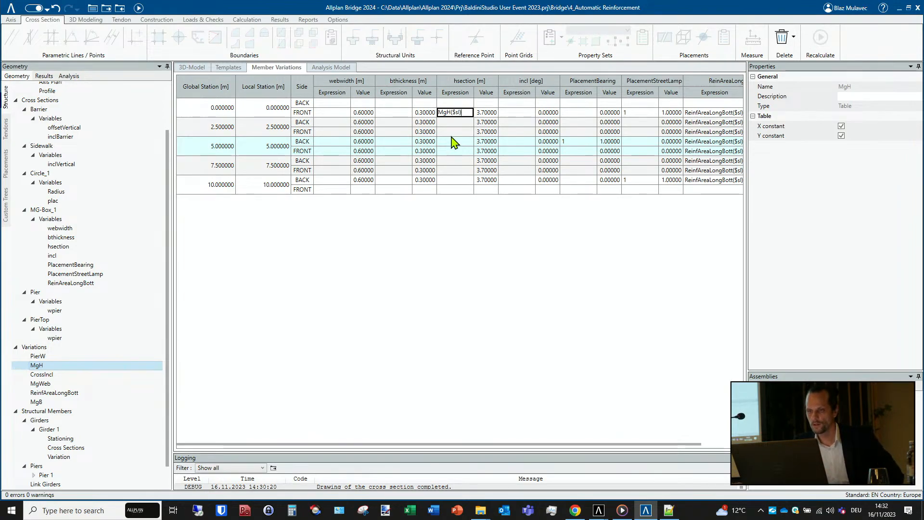
pyautogui.click(459, 123)
pyautogui.rightClick(459, 122)
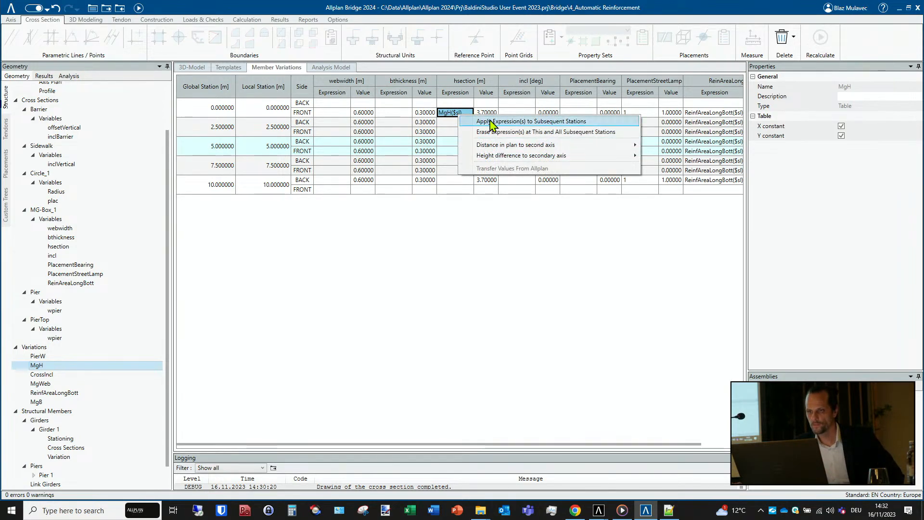
pyautogui.click(469, 124)
# - Recalculate the model and examine the girder's depth along its length in the 3D model
pyautogui.click(139, 9)
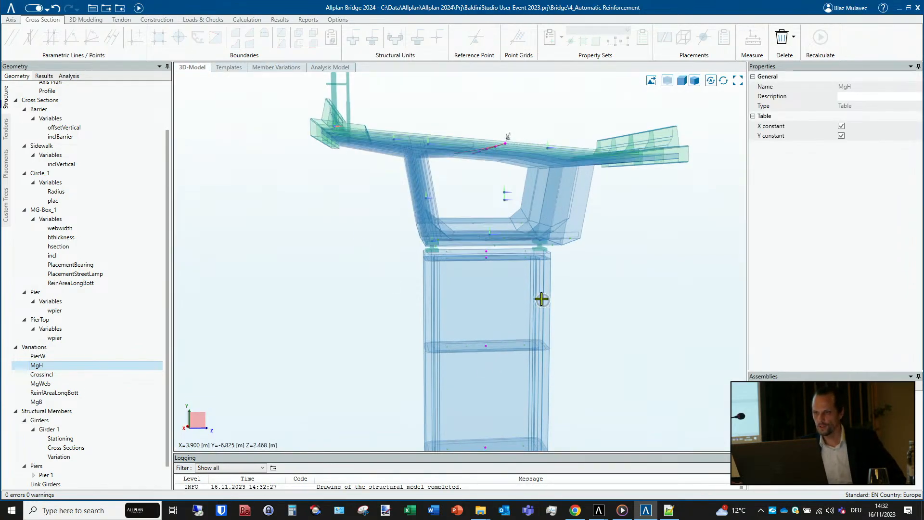
pyautogui.moveTo(471, 288)
pyautogui.mouseDown(button='middle')
pyautogui.moveTo(336, 289)
pyautogui.moveTo(469, 293)
pyautogui.moveTo(493, 270)
pyautogui.moveTo(413, 287)
pyautogui.moveTo(439, 271)
pyautogui.mouseUp(button='middle')
pyautogui.moveTo(388, 233); pyautogui.dragTo(514, 252, button='middle')
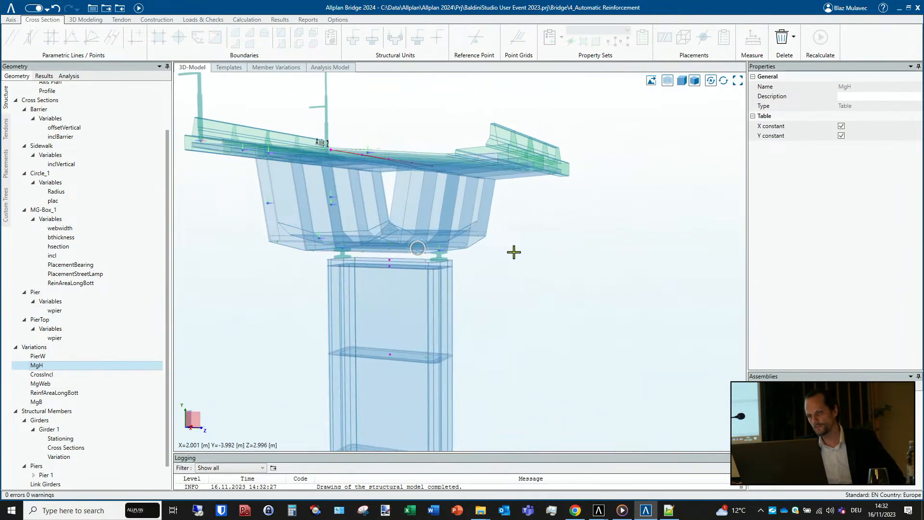
pyautogui.moveTo(374, 299); pyautogui.dragTo(472, 291, button='middle')
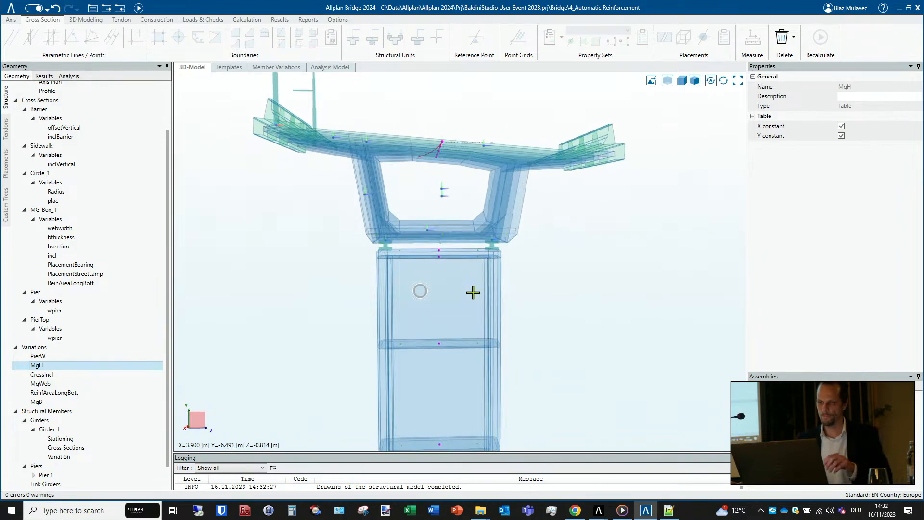
# - Check the MgWeb variation table, enter MgWeb($sl) as Girder 1's webwidth expression at the front of station 0, and apply it to subsequent stations
pyautogui.click(70, 462)
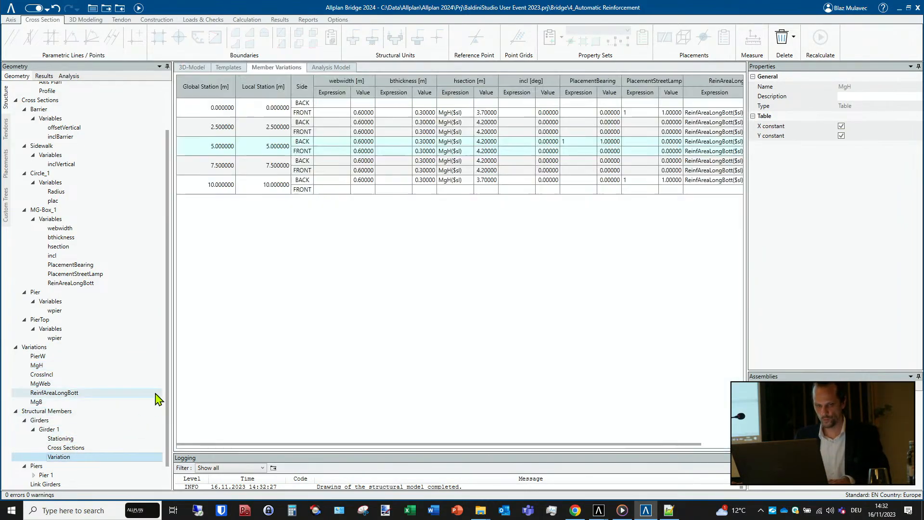
pyautogui.click(42, 384)
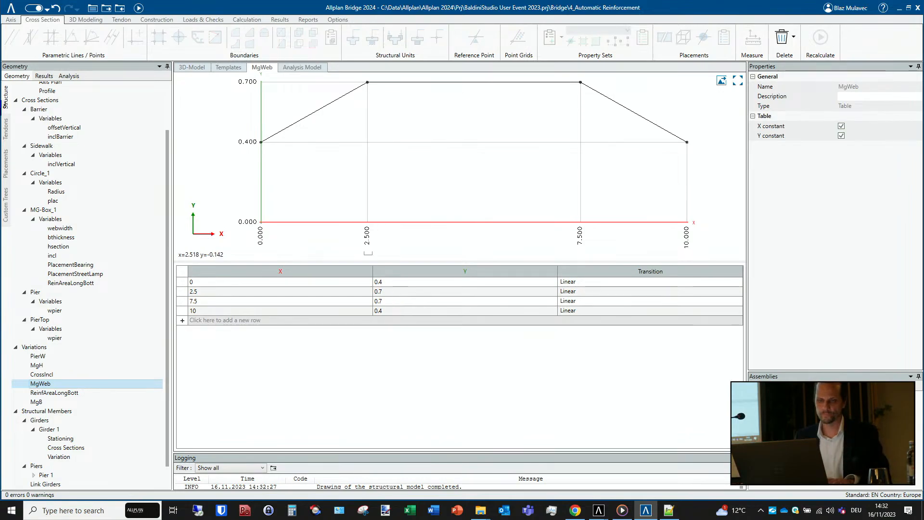
pyautogui.click(66, 458)
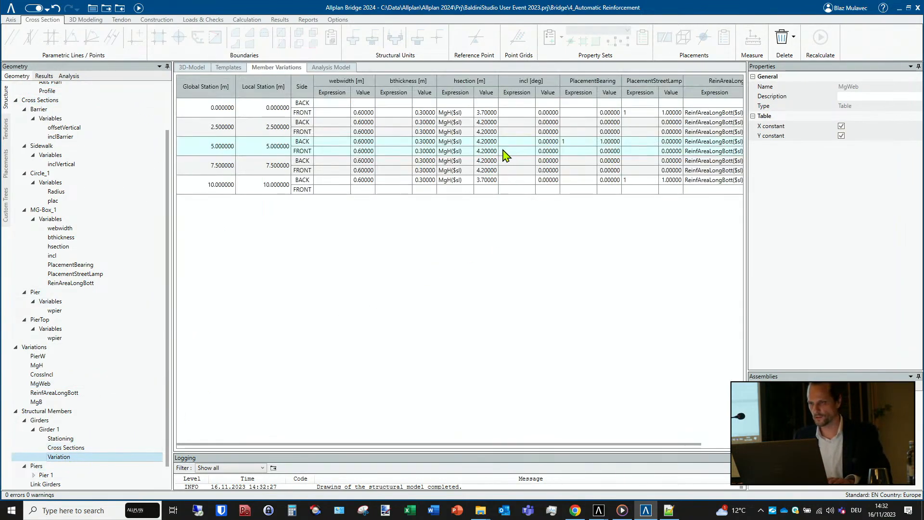
pyautogui.click(330, 112)
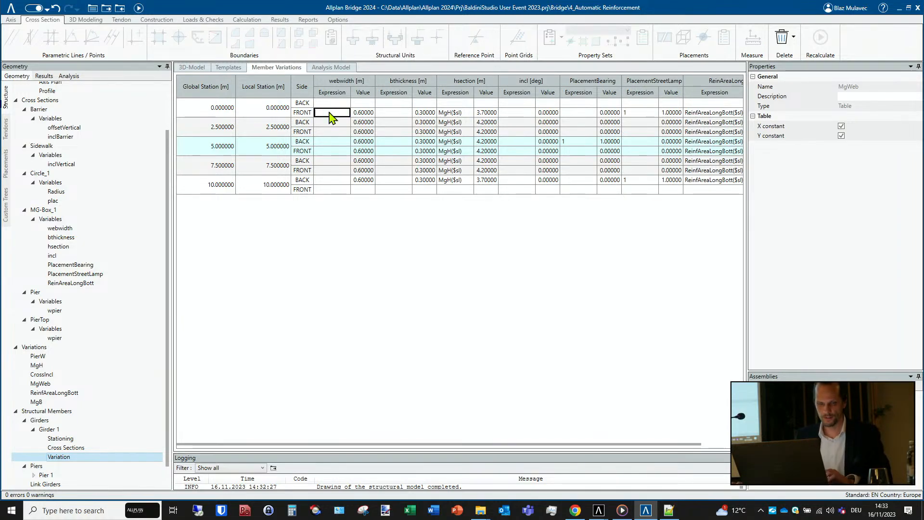
pyautogui.write('Mg')
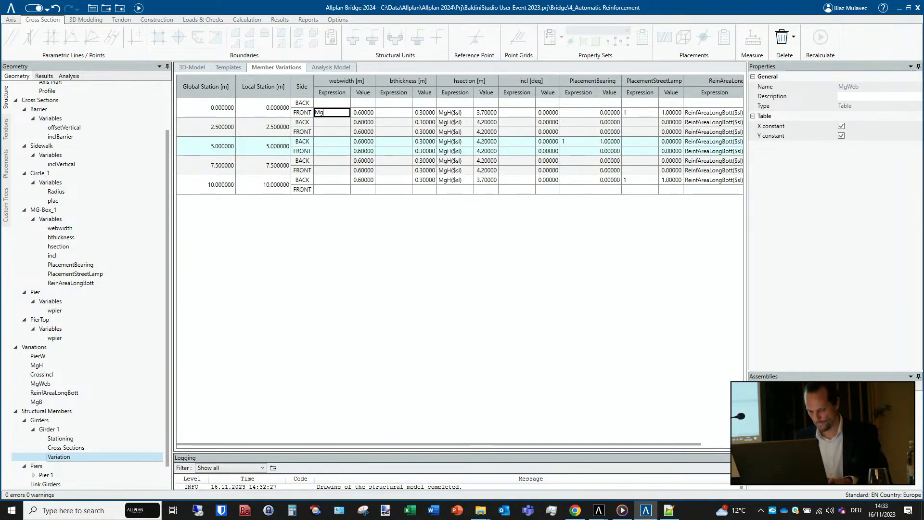
pyautogui.write('Web($sl')
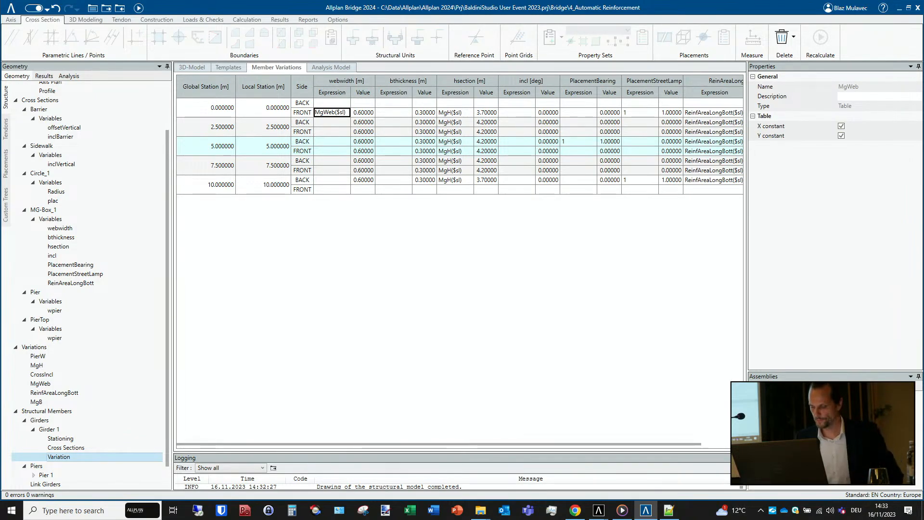
pyautogui.press('Return')
pyautogui.rightClick(330, 112)
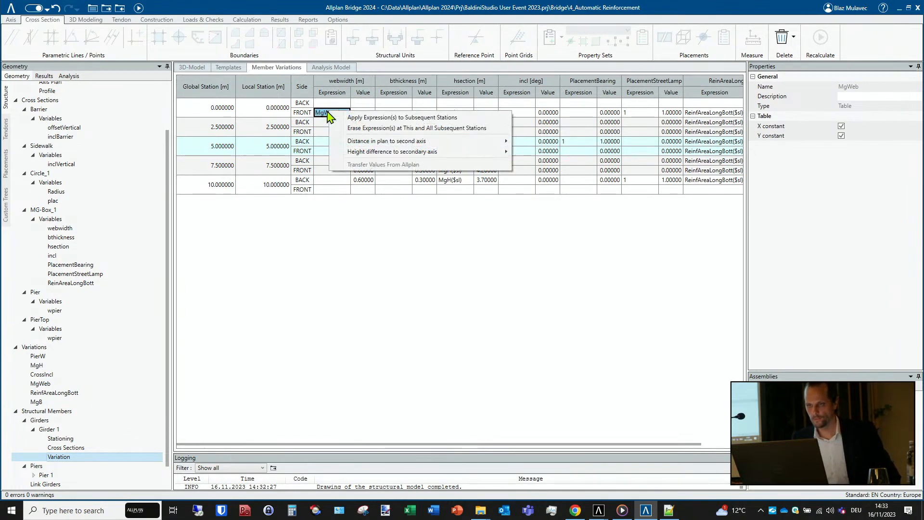
pyautogui.click(378, 118)
# - Recalculate the model and examine the girder's web thickness from the front in the 3D model
pyautogui.click(139, 9)
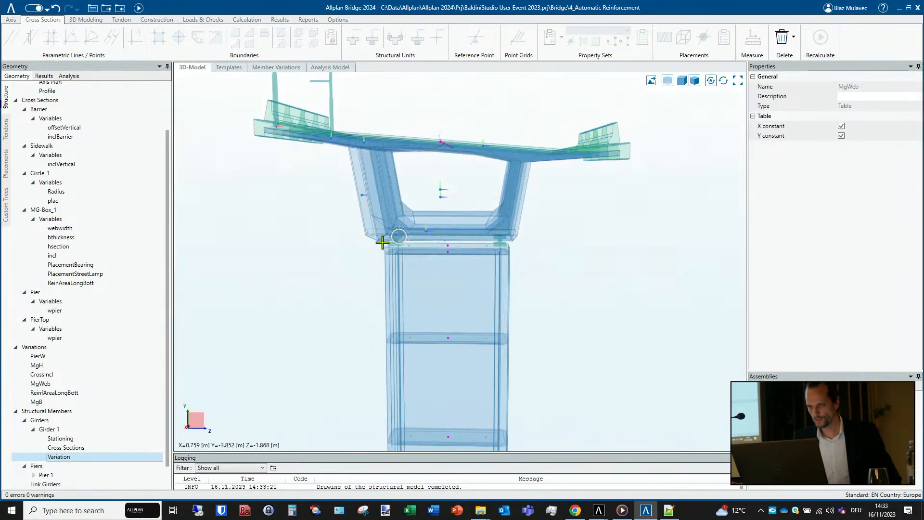
pyautogui.click(682, 81)
pyautogui.click(195, 420)
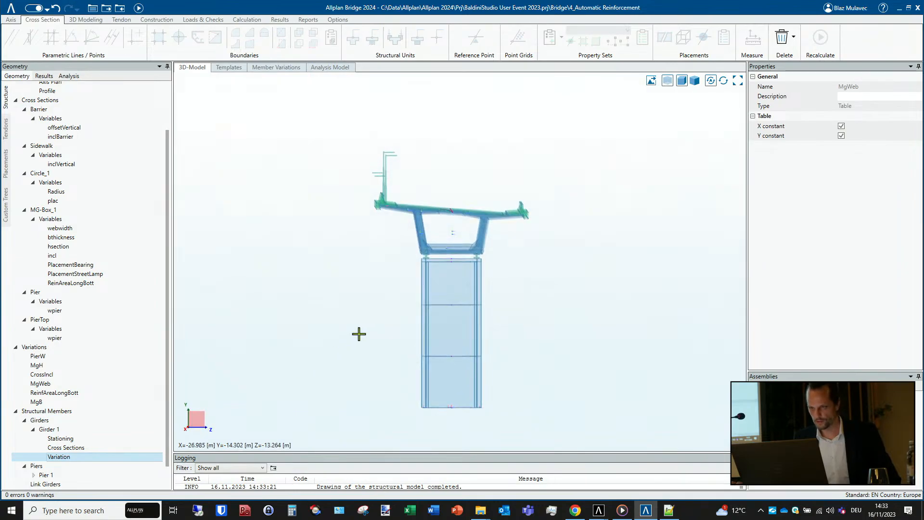
pyautogui.scroll(3, 471, 233)
pyautogui.scroll(2, 470, 233)
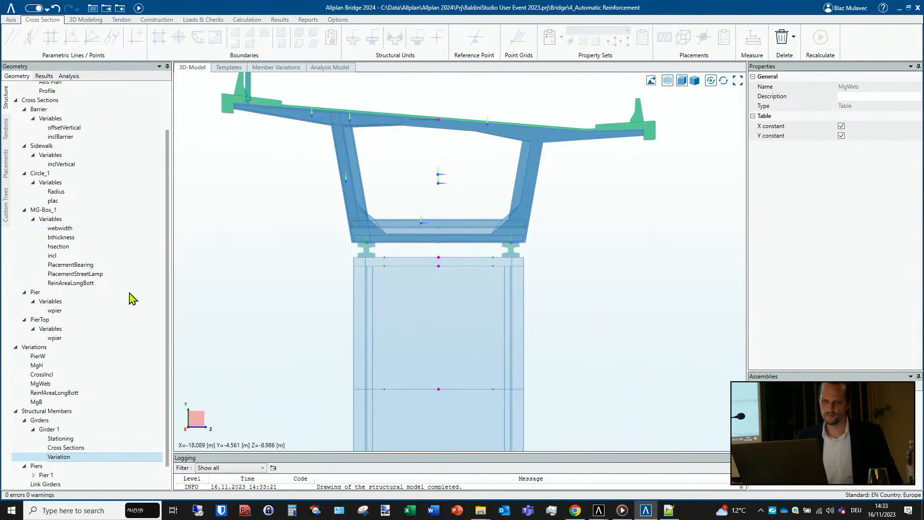
# - Enter MgB($sl) as Girder 1's bthickness expression at the front of station 0 and apply it to all subsequent stations
pyautogui.doubleClick(70, 451)
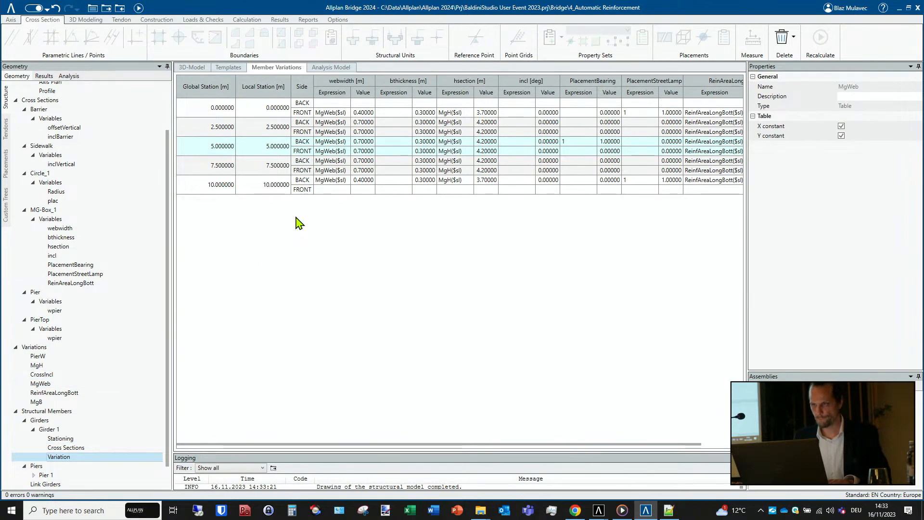
pyautogui.click(394, 113)
pyautogui.write('MgB(')
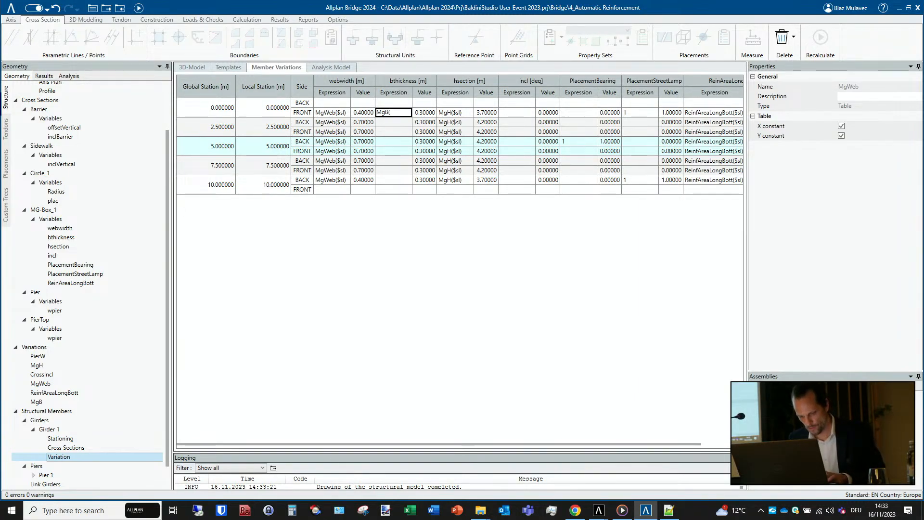
pyautogui.write('$sl')
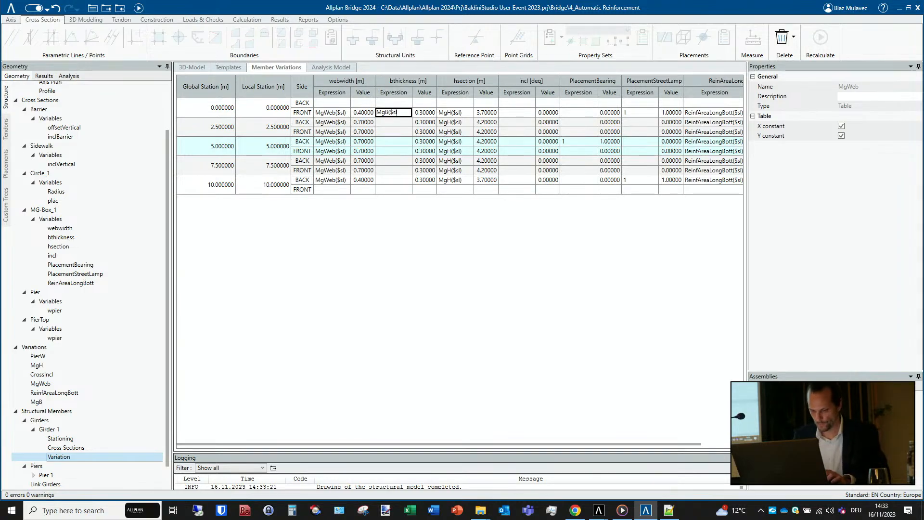
pyautogui.press('Return')
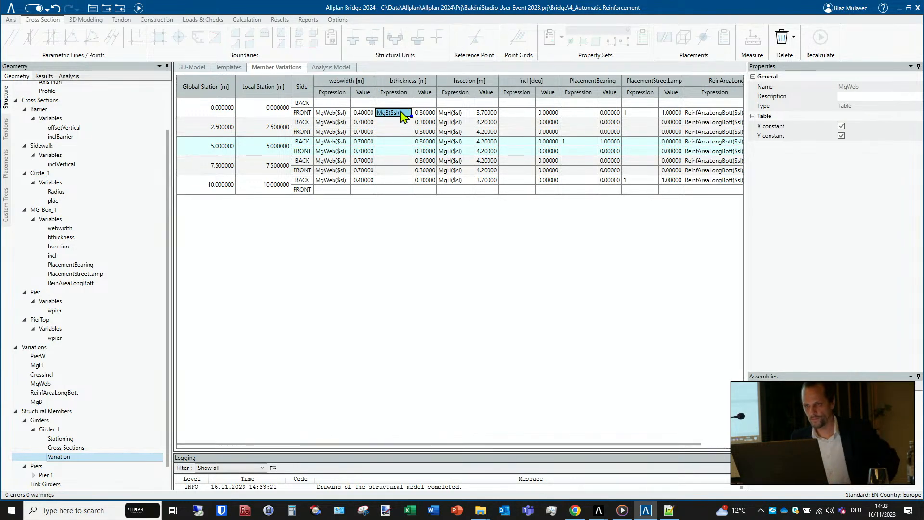
pyautogui.rightClick(403, 113)
pyautogui.click(474, 117)
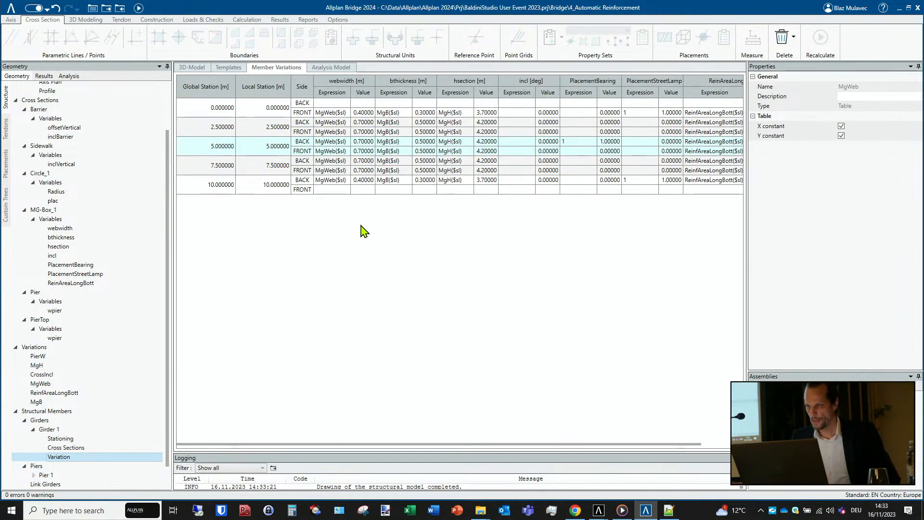
# - Recalculate the model, check the girder in 3D, and switch to Allplan to view its reinforcement
pyautogui.click(139, 8)
pyautogui.moveTo(486, 275)
pyautogui.mouseDown(button='middle')
pyautogui.moveTo(345, 274)
pyautogui.moveTo(465, 288)
pyautogui.moveTo(533, 281)
pyautogui.moveTo(497, 287)
pyautogui.mouseUp(button='middle')
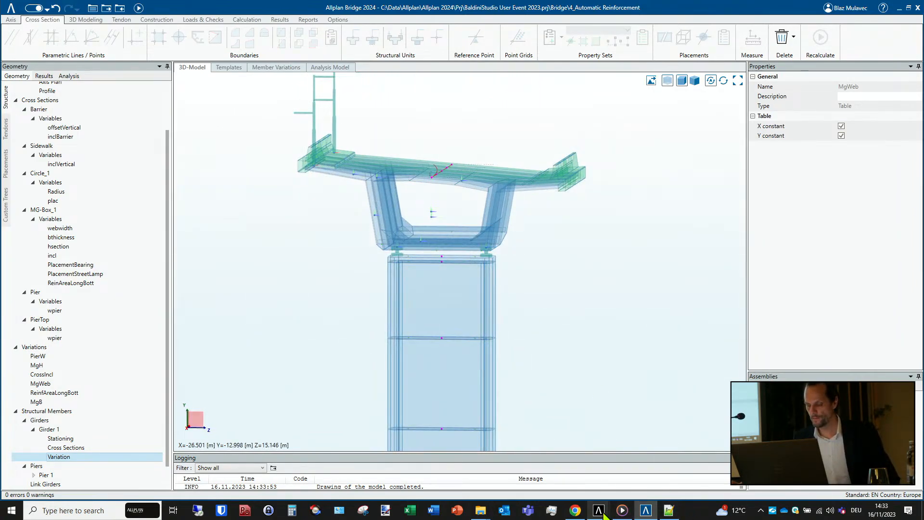
pyautogui.click(563, 462)
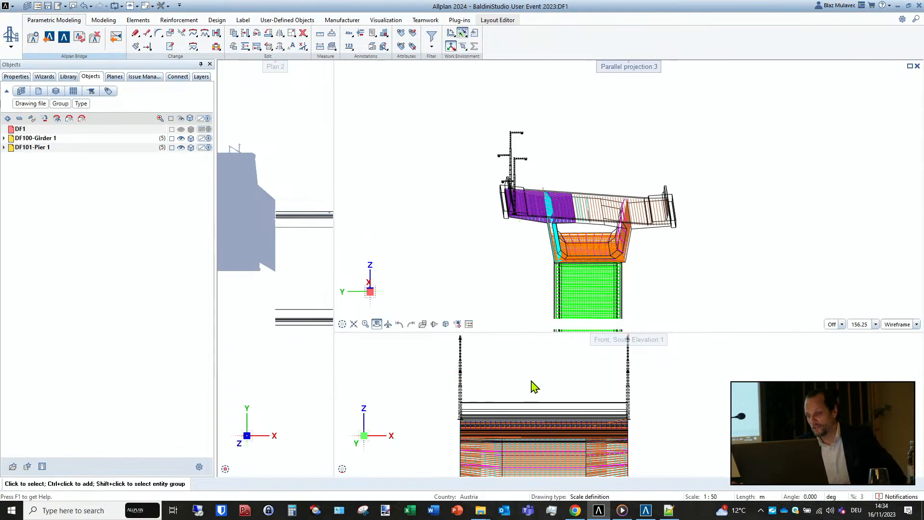
# - In Allplan Bridge, enter PierW($sl) as Pier 1's wpier expression at the front of global station -19.2 and apply it to all subsequent stations
pyautogui.click(646, 511)
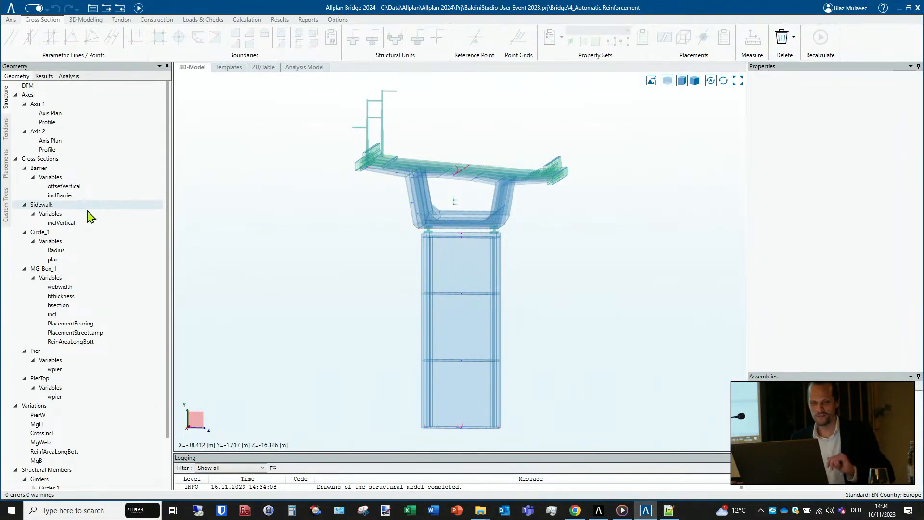
pyautogui.scroll(-2, 79, 269)
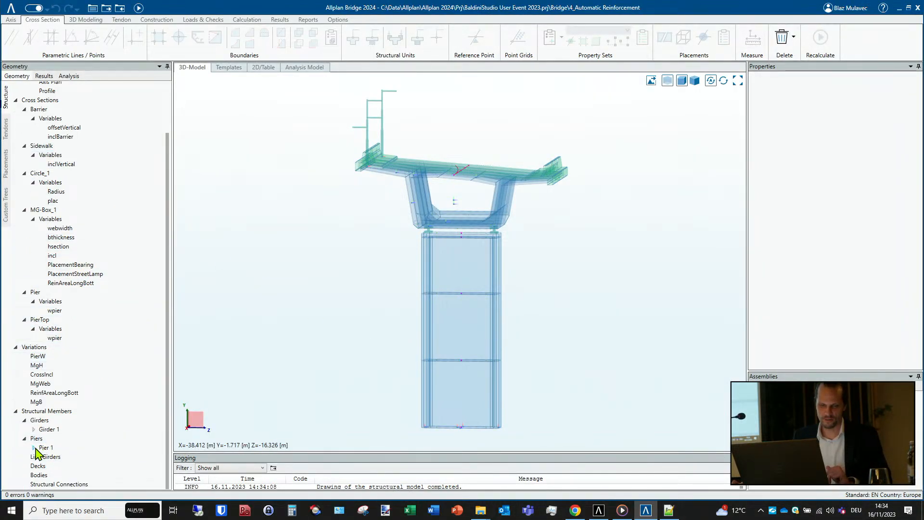
pyautogui.doubleClick(46, 448)
pyautogui.click(59, 476)
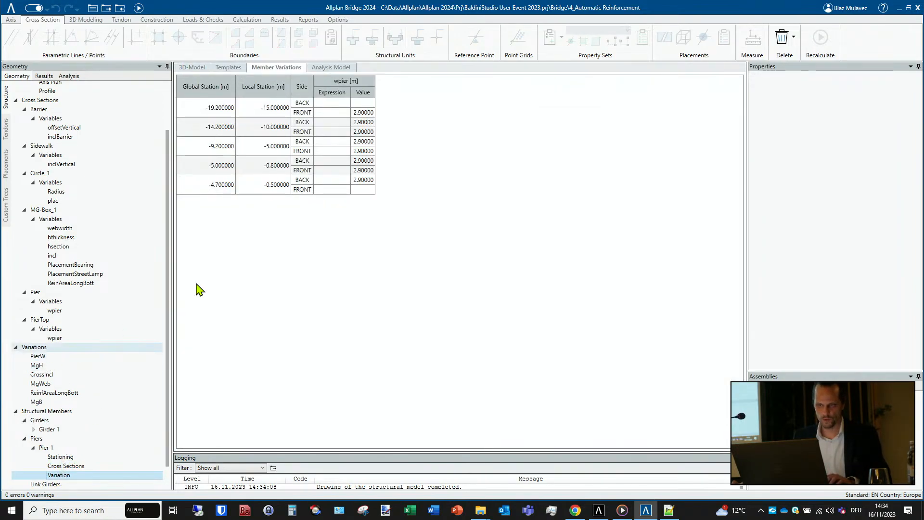
pyautogui.click(337, 113)
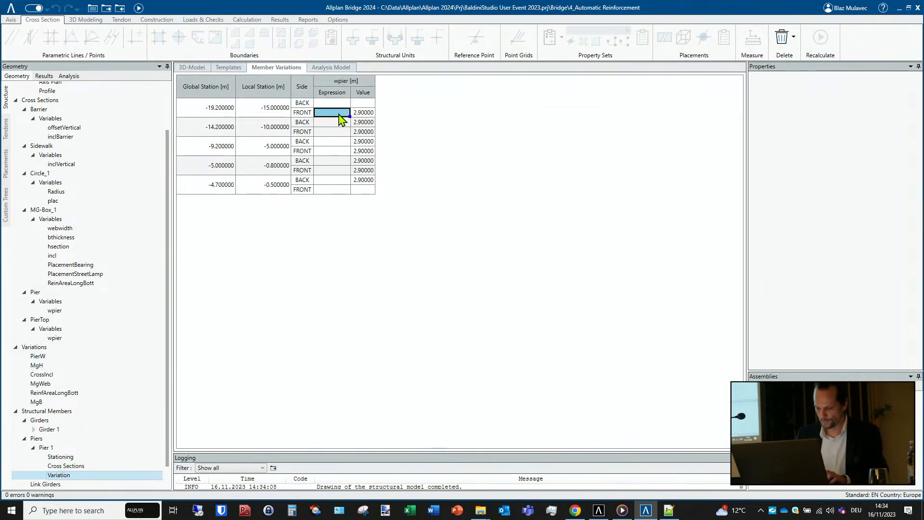
pyautogui.write('PierW')
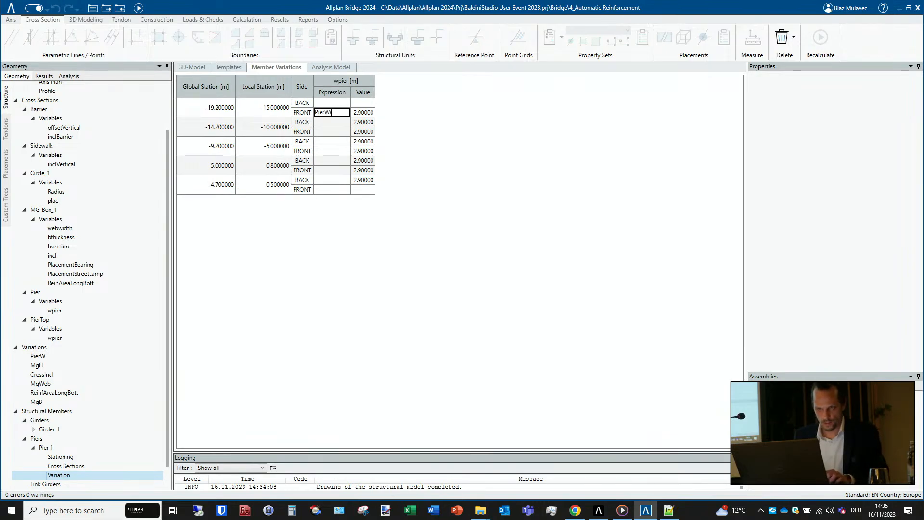
pyautogui.write('(')
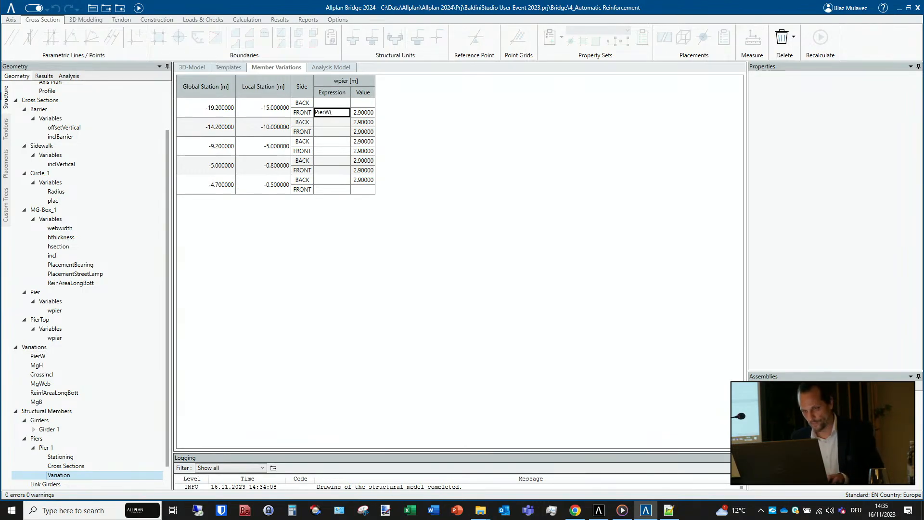
pyautogui.write('$sl)')
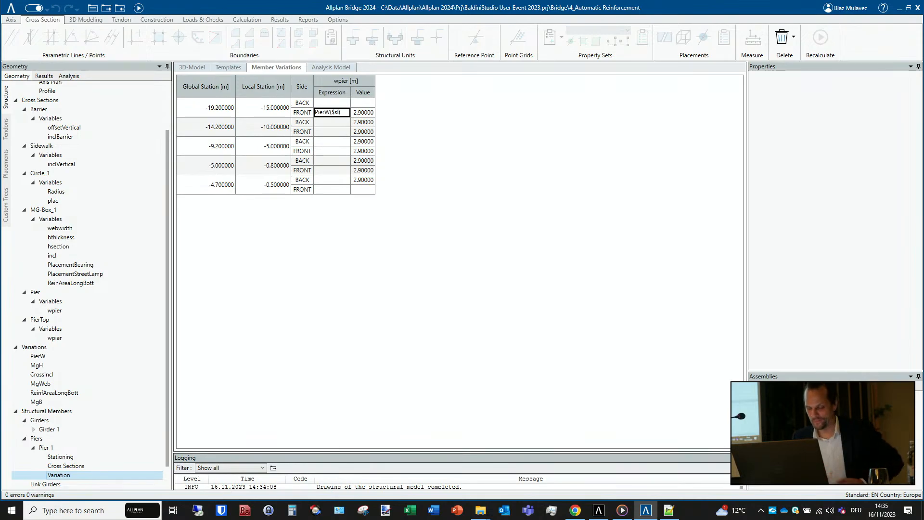
pyautogui.press('Return')
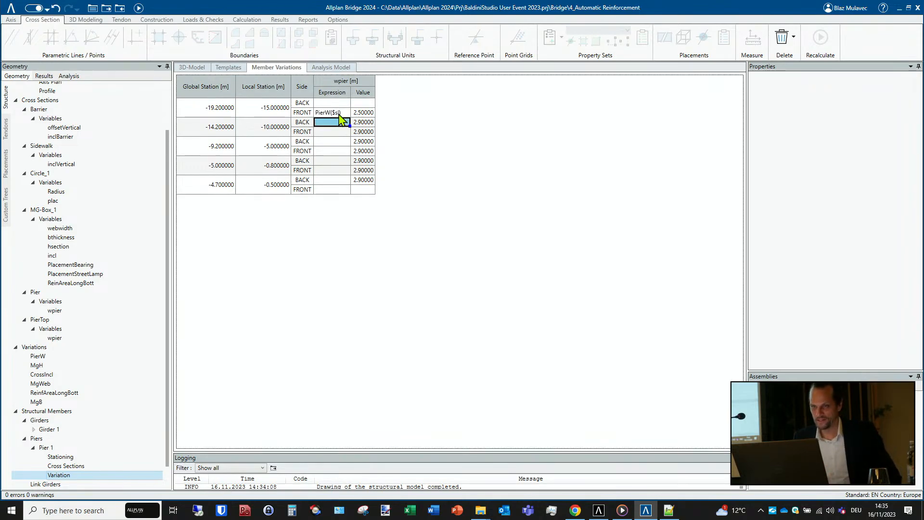
pyautogui.rightClick(339, 115)
pyautogui.click(343, 121)
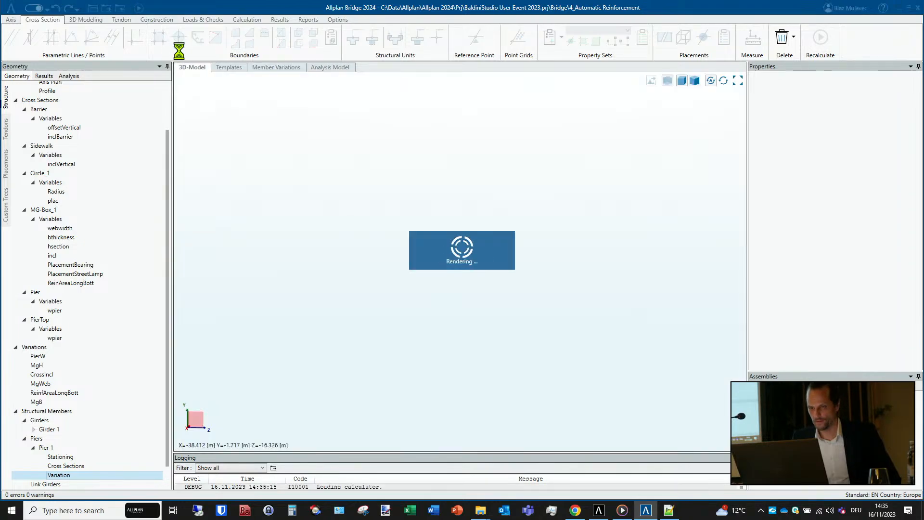
# - Switch to Allplan and examine the reinforced pier head, bearings and box girder in the parallel projection
pyautogui.click(602, 514)
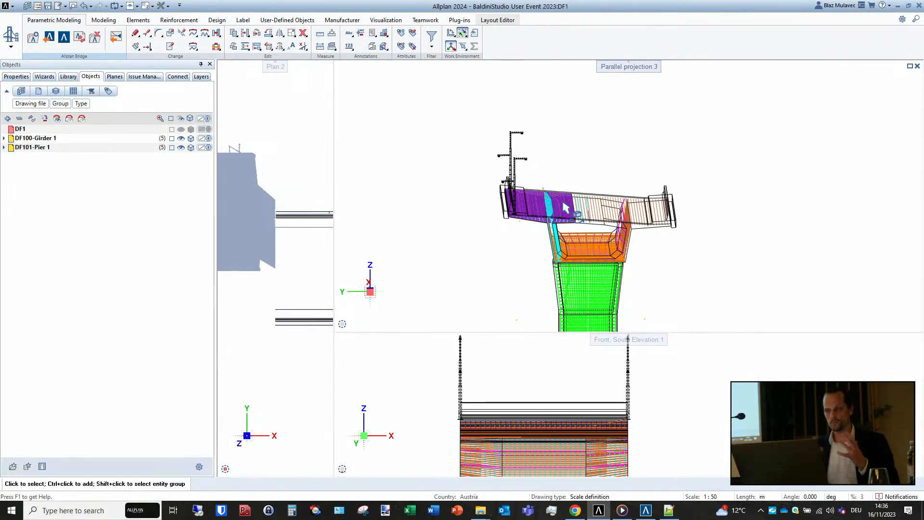
pyautogui.scroll(-1, 565, 207)
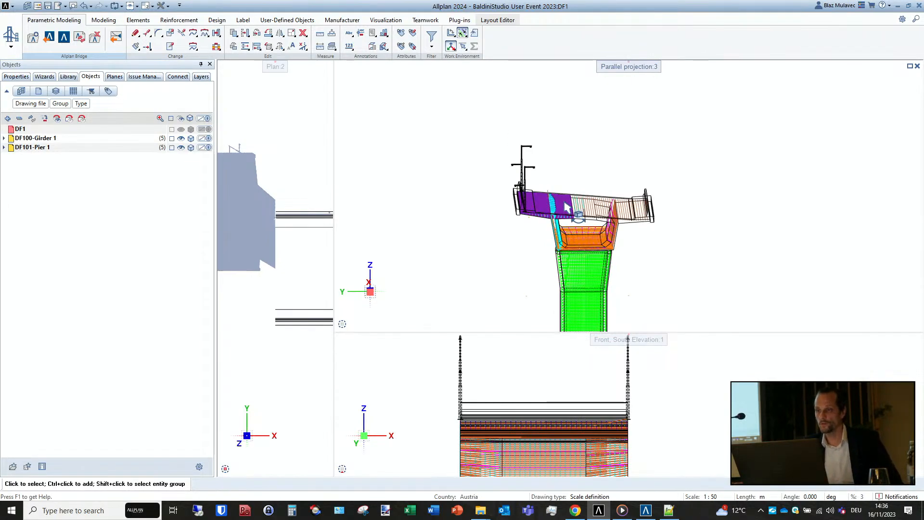
pyautogui.scroll(-2, 564, 202)
pyautogui.moveTo(592, 297); pyautogui.dragTo(499, 213, button='middle')
pyautogui.scroll(3, 534, 198)
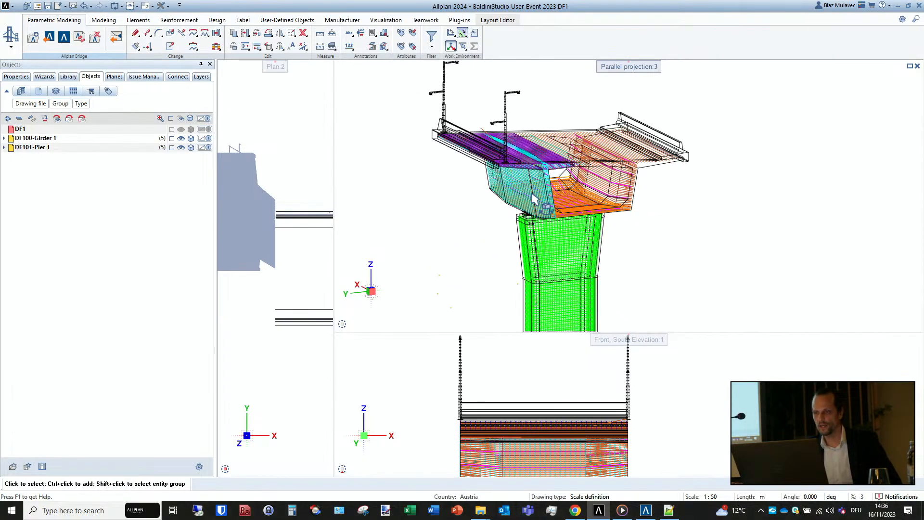
pyautogui.scroll(5, 535, 198)
pyautogui.keyDown('shift'); pyautogui.moveTo(578, 268); pyautogui.dragTo(693, 321, button='middle'); pyautogui.keyUp('shift')
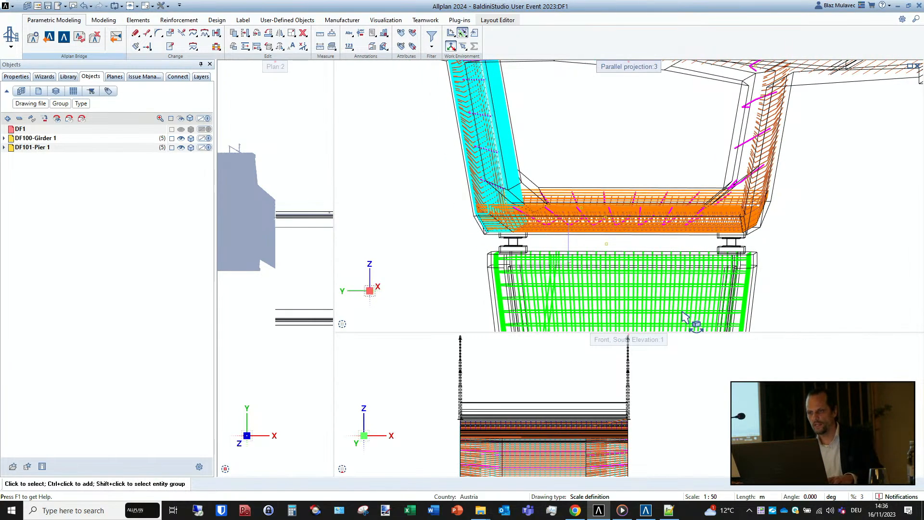
# - Open the placing regions of the box girder's 20 mm longitudinal reinforcement and try reducing the region's area to about 6233 mm²
pyautogui.doubleClick(606, 245)
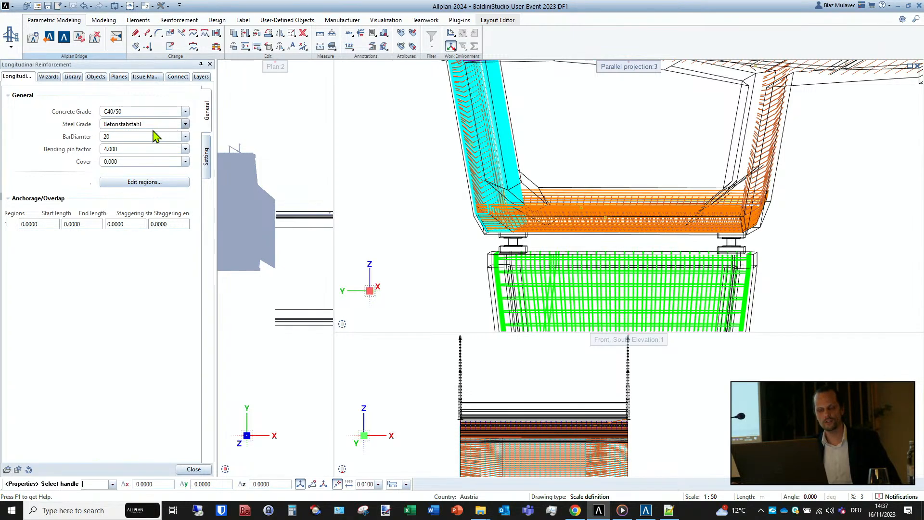
pyautogui.click(172, 183)
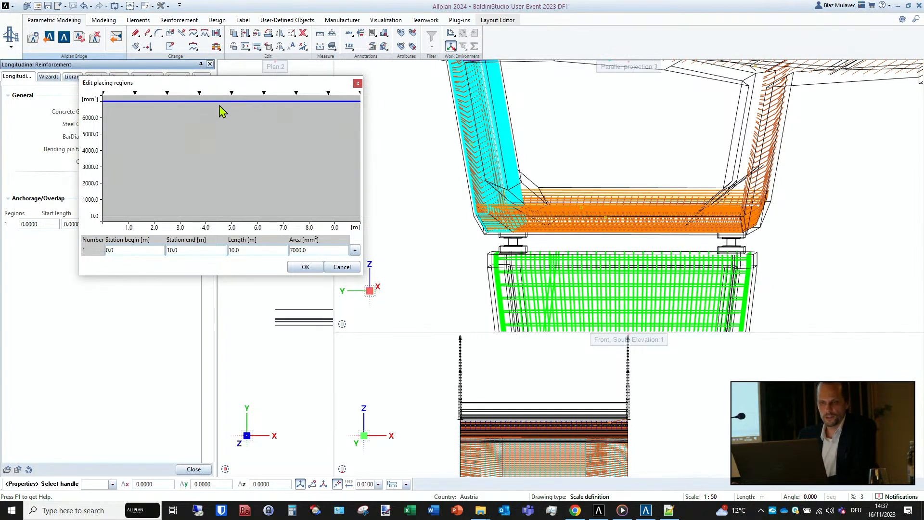
pyautogui.moveTo(221, 101); pyautogui.dragTo(217, 142)
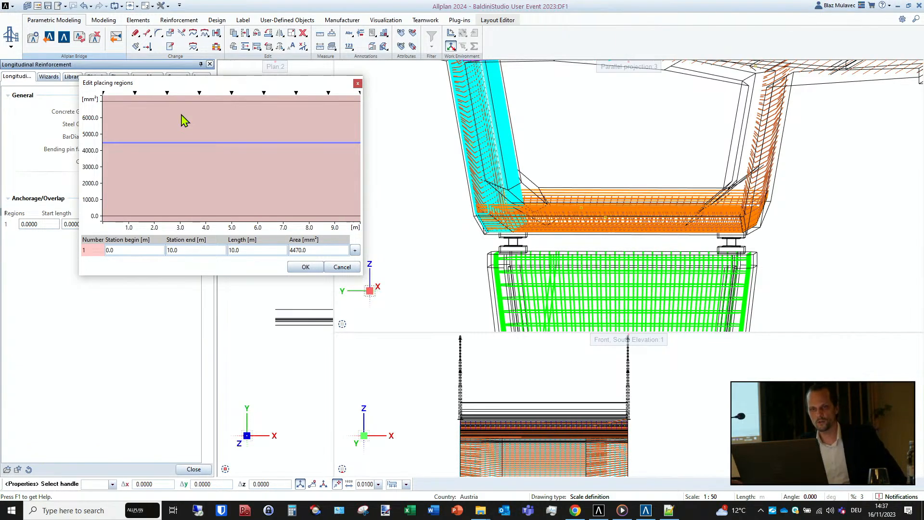
pyautogui.moveTo(220, 142); pyautogui.dragTo(205, 105)
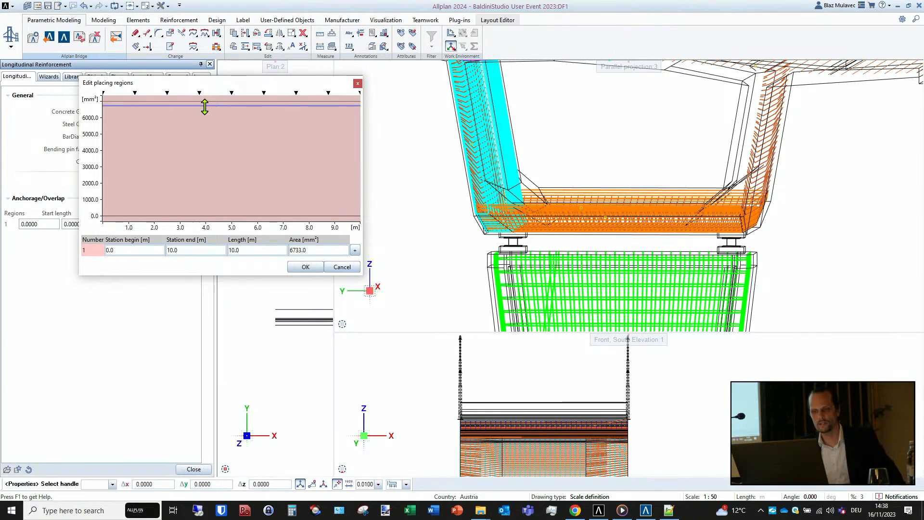
pyautogui.moveTo(205, 106); pyautogui.dragTo(233, 114)
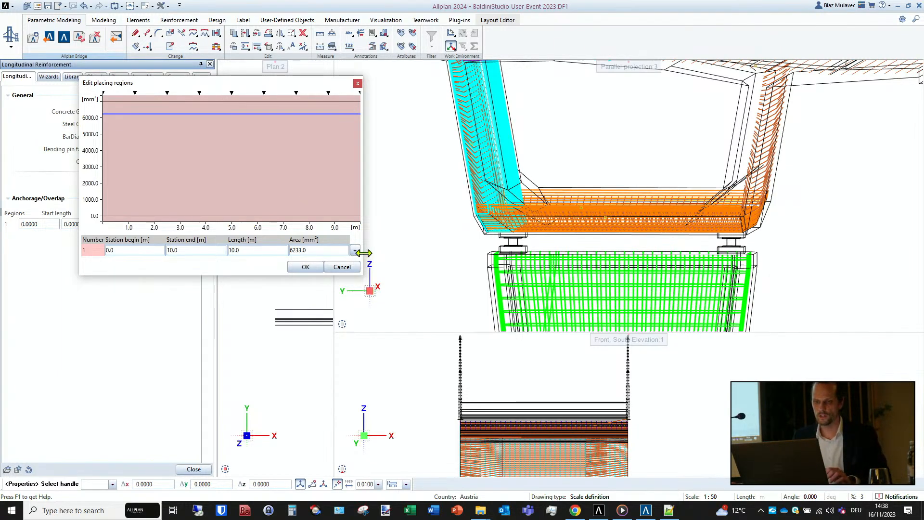
pyautogui.click(356, 267)
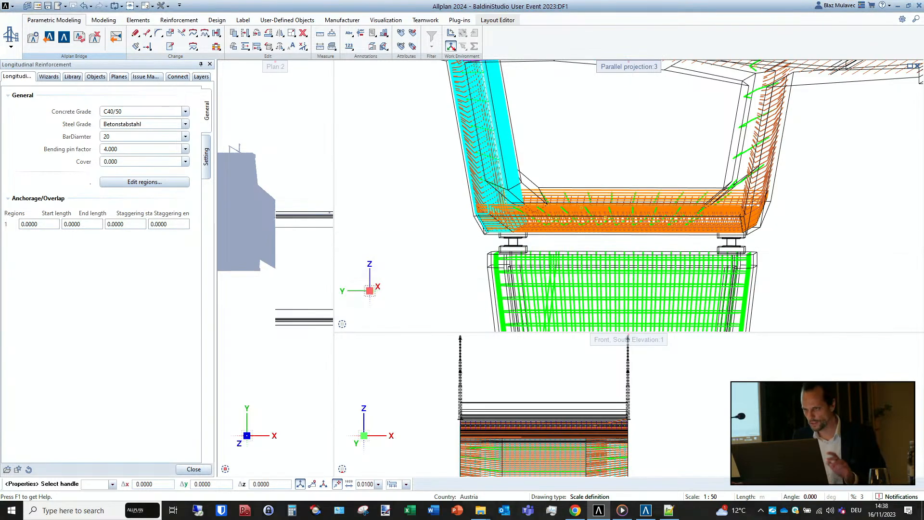
pyautogui.press('Escape')
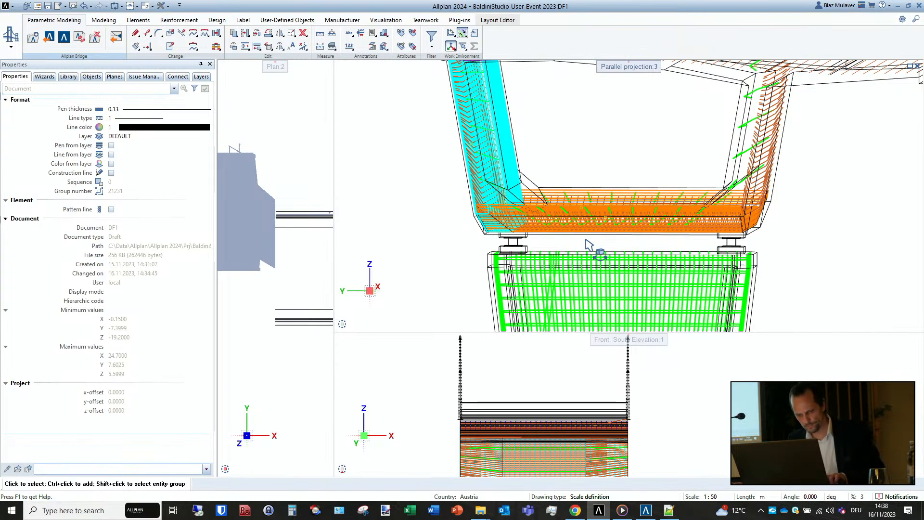
# - Open the placing regions of the girder's 10 mm bottom longitudinal reinforcement, picking it in the front elevation
pyautogui.keyDown('shift'); pyautogui.moveTo(597, 250); pyautogui.dragTo(573, 267, button='middle'); pyautogui.keyUp('shift')
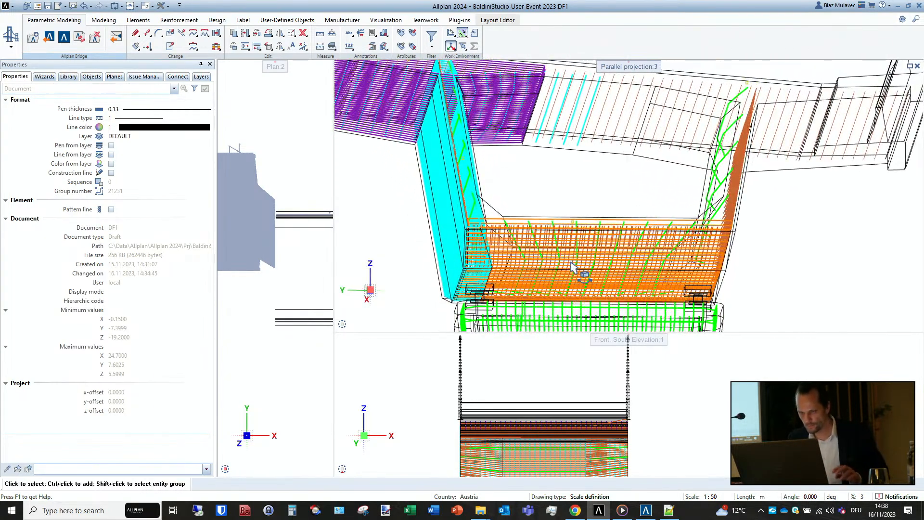
pyautogui.click(573, 221)
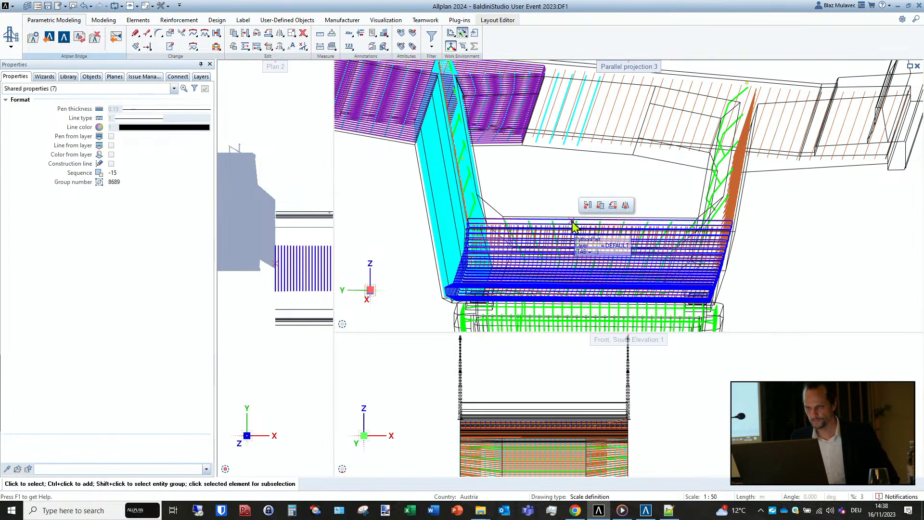
pyautogui.press('Escape')
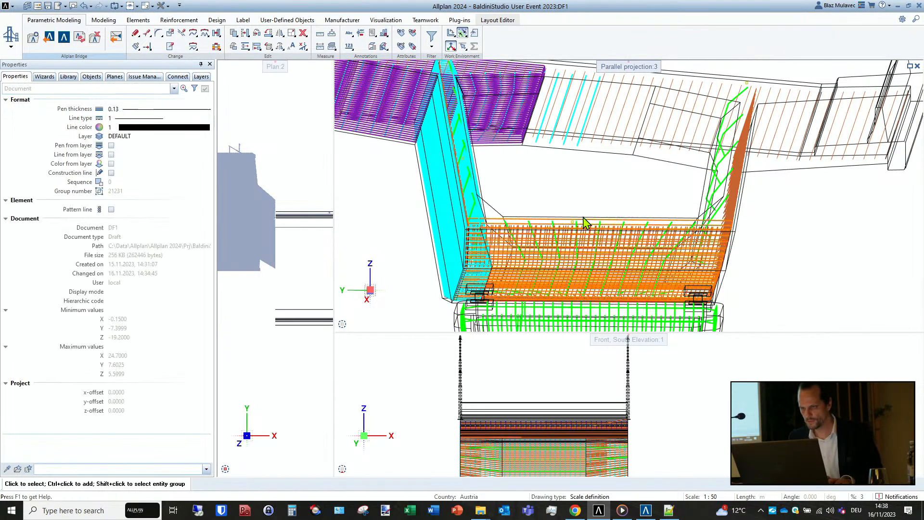
pyautogui.keyDown('shift'); pyautogui.moveTo(565, 279); pyautogui.dragTo(568, 274, button='middle'); pyautogui.keyUp('shift')
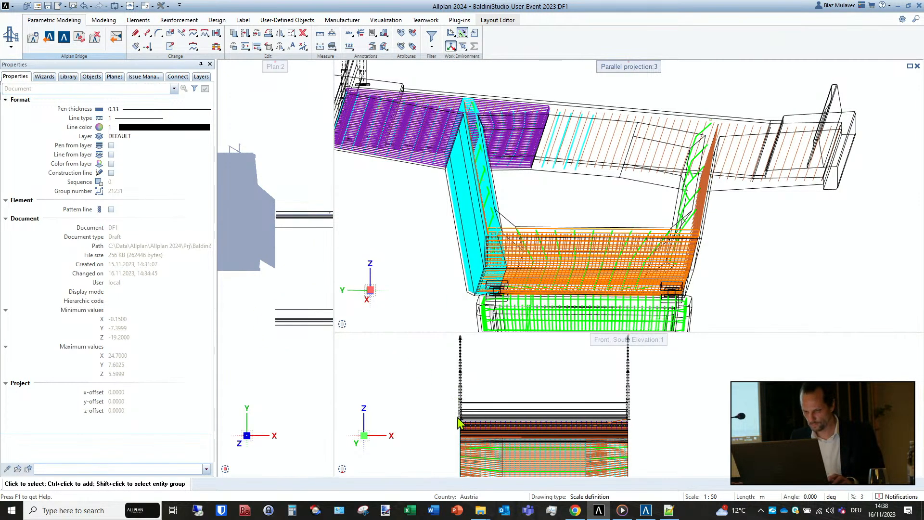
pyautogui.scroll(5, 462, 445)
pyautogui.scroll(6, 462, 445)
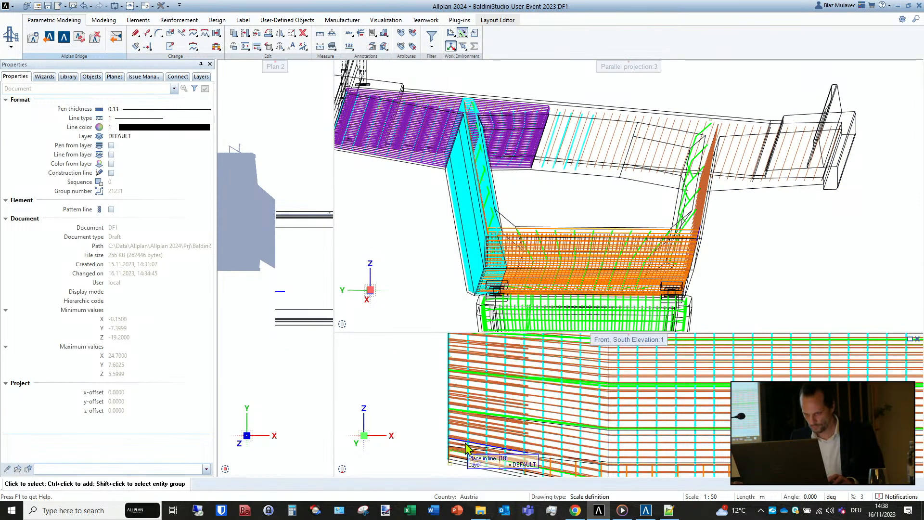
pyautogui.moveTo(496, 417); pyautogui.dragTo(496, 416, button='middle')
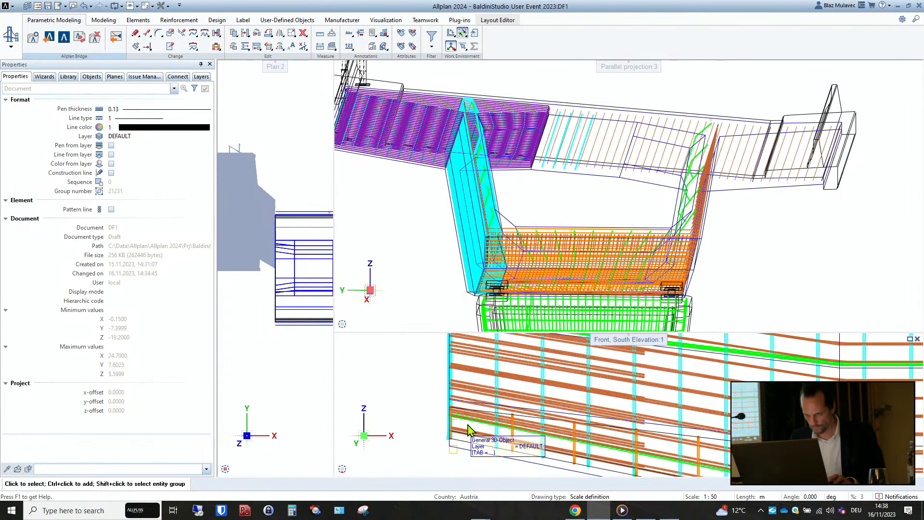
pyautogui.doubleClick(454, 454)
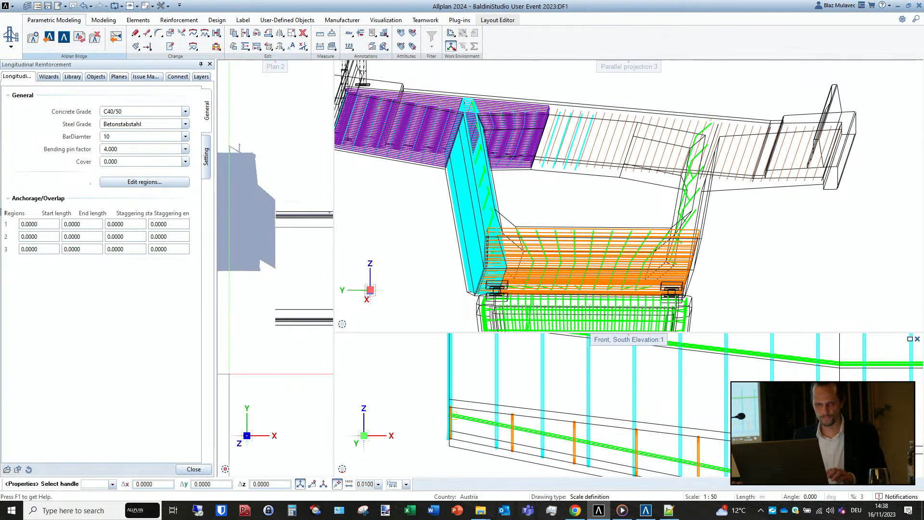
pyautogui.click(160, 185)
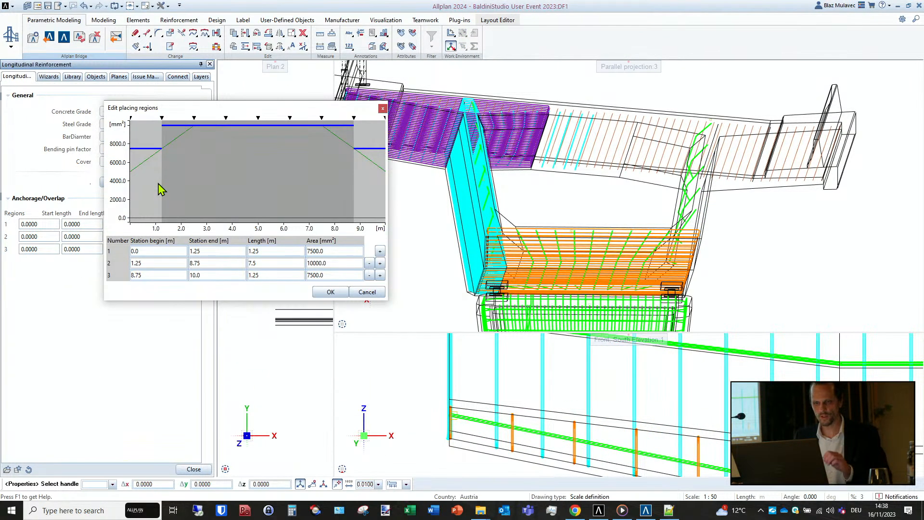
# - Switch to Allplan Bridge and compare the ReinfAreaLongBott variation table with the area diagram of the placing regions
pyautogui.click(646, 510)
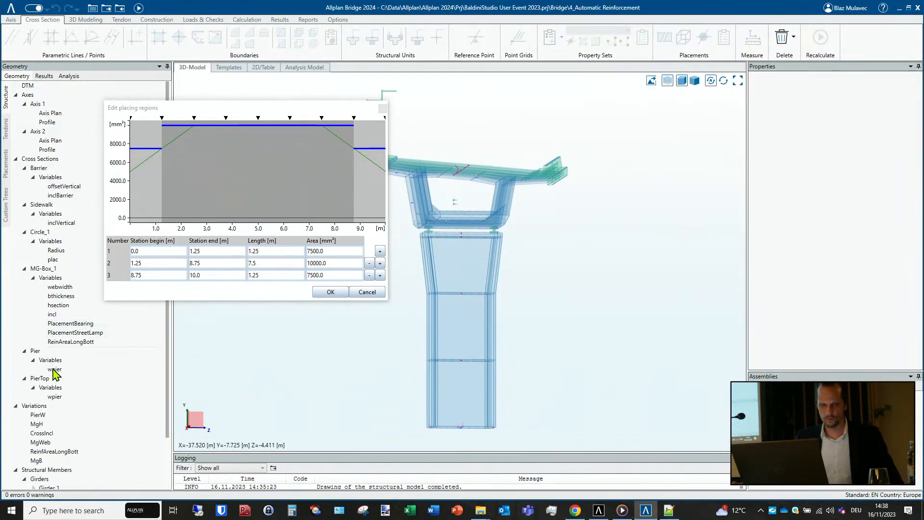
pyautogui.click(62, 453)
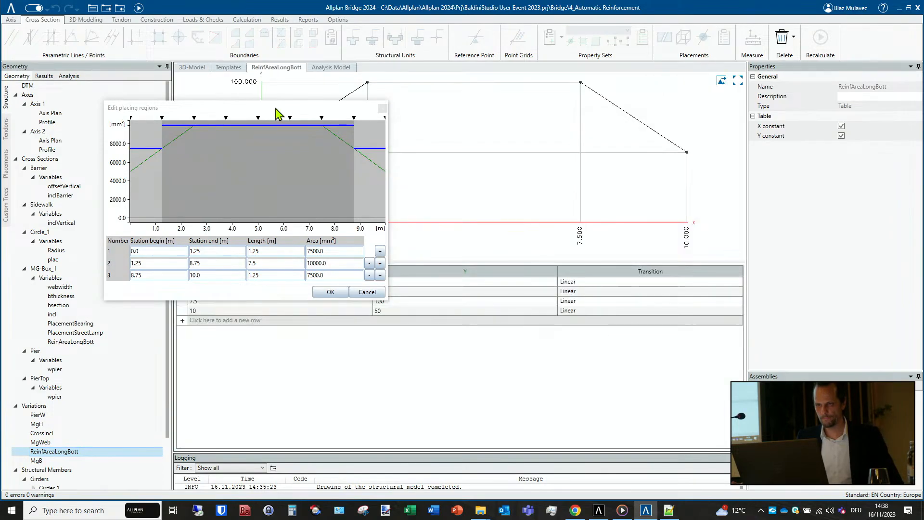
pyautogui.moveTo(279, 115); pyautogui.dragTo(255, 337)
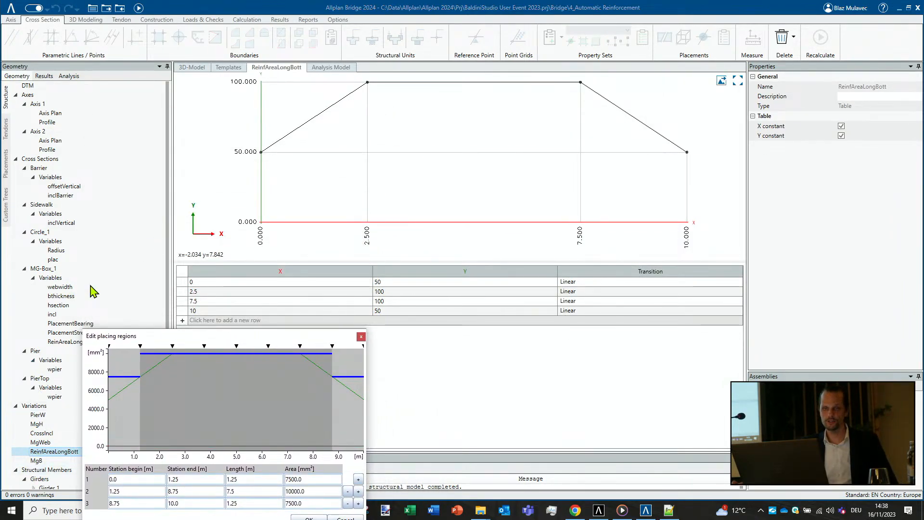
pyautogui.moveTo(292, 337); pyautogui.dragTo(286, 168)
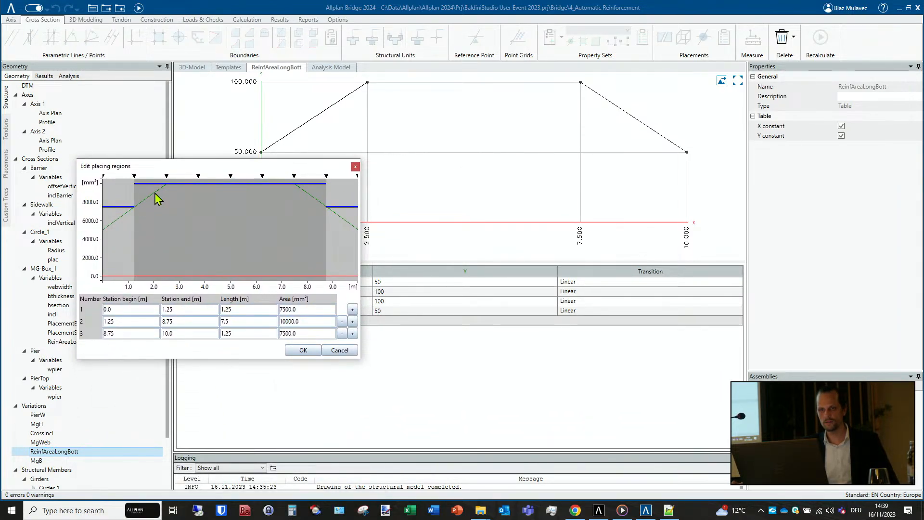
# - In Allplan, set the areas of placing regions 1, 2 and 3 to about 5986, 8736 and 6038 mm² and apply them
pyautogui.click(599, 510)
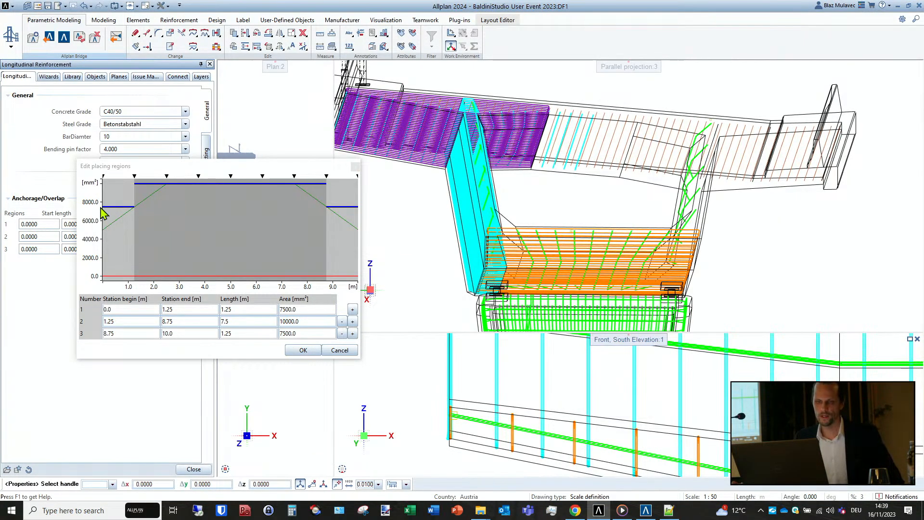
pyautogui.moveTo(119, 207); pyautogui.dragTo(121, 221)
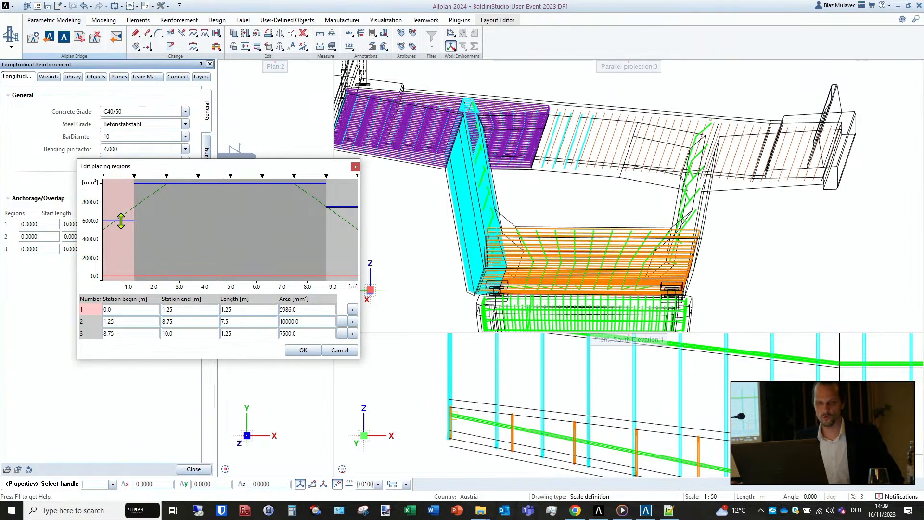
pyautogui.moveTo(225, 183); pyautogui.dragTo(225, 195)
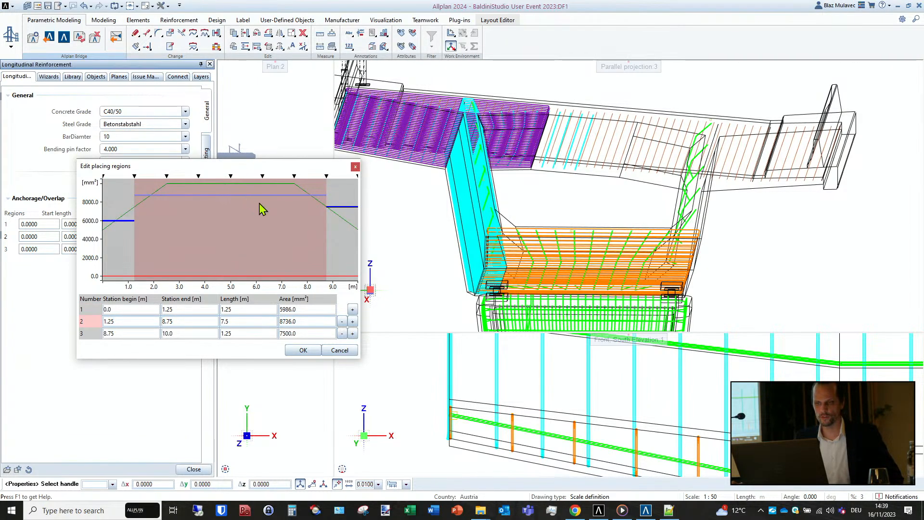
pyautogui.moveTo(349, 207); pyautogui.dragTo(348, 221)
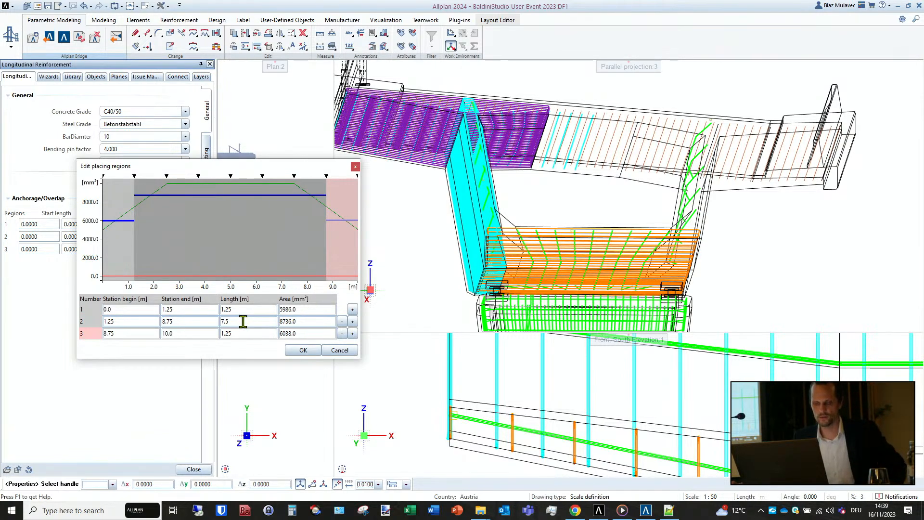
pyautogui.click(301, 350)
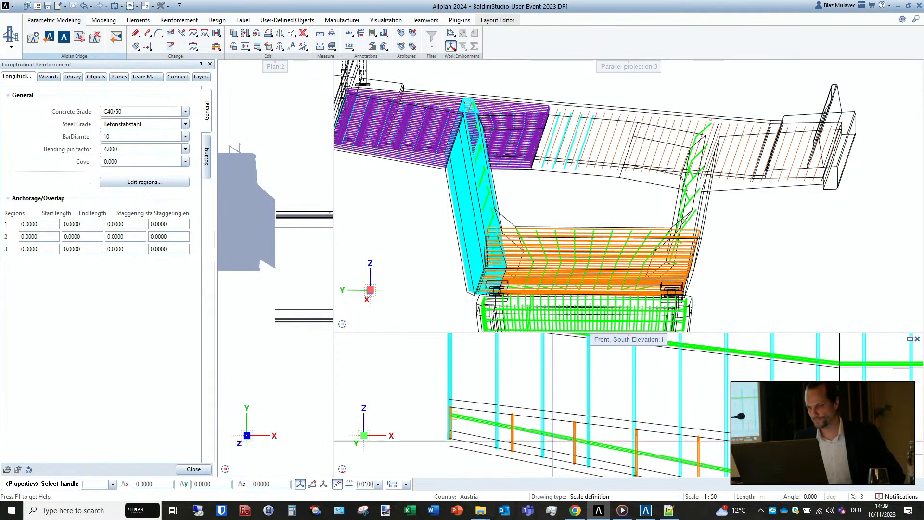
# - In Allplan Bridge, transfer the ReinAreaLongBott values from Allplan into Girder 1's member variations and save them
pyautogui.click(645, 511)
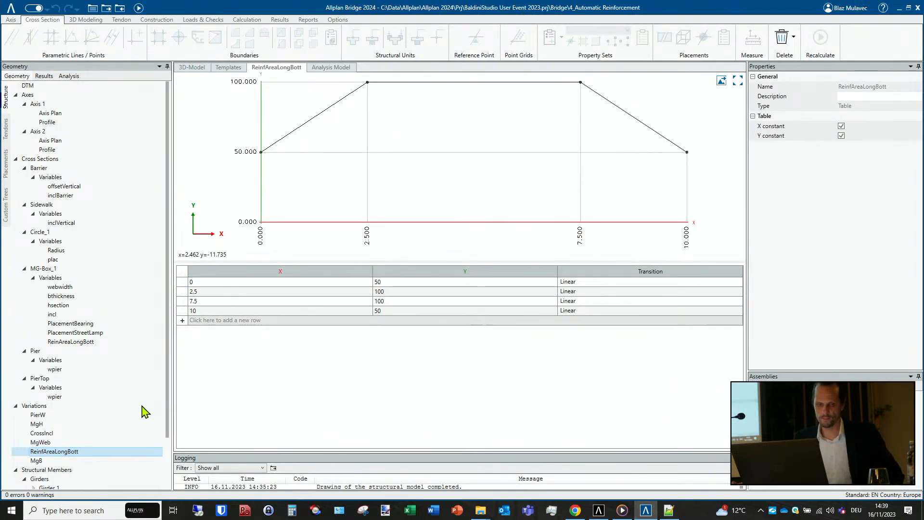
pyautogui.scroll(-2, 120, 419)
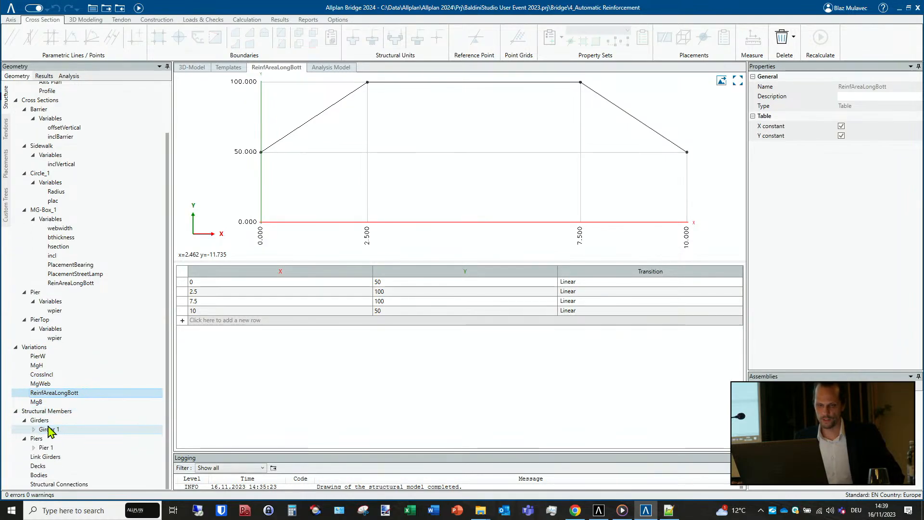
pyautogui.click(33, 429)
pyautogui.click(59, 457)
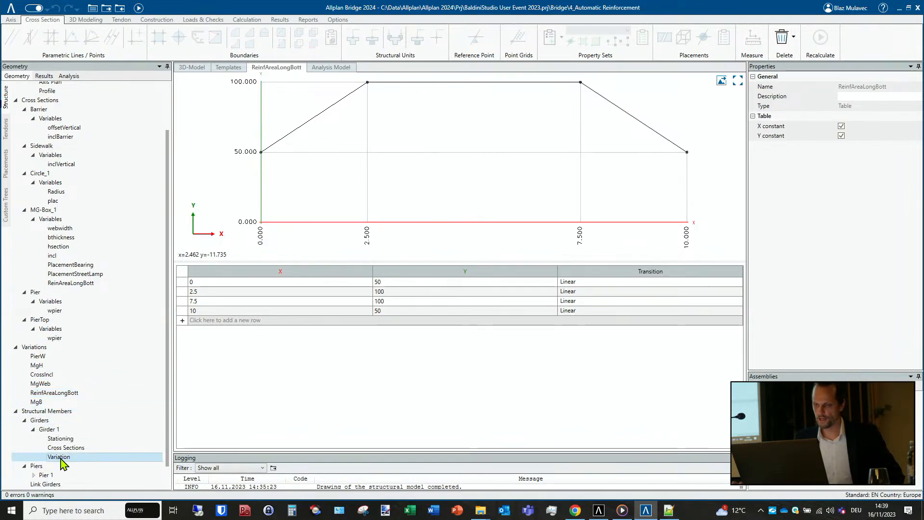
pyautogui.moveTo(555, 445); pyautogui.dragTo(660, 448)
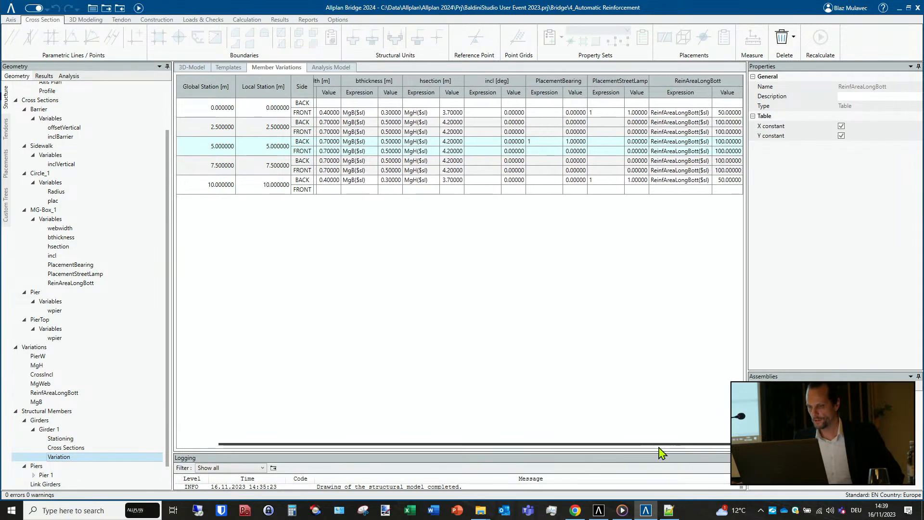
pyautogui.rightClick(698, 95)
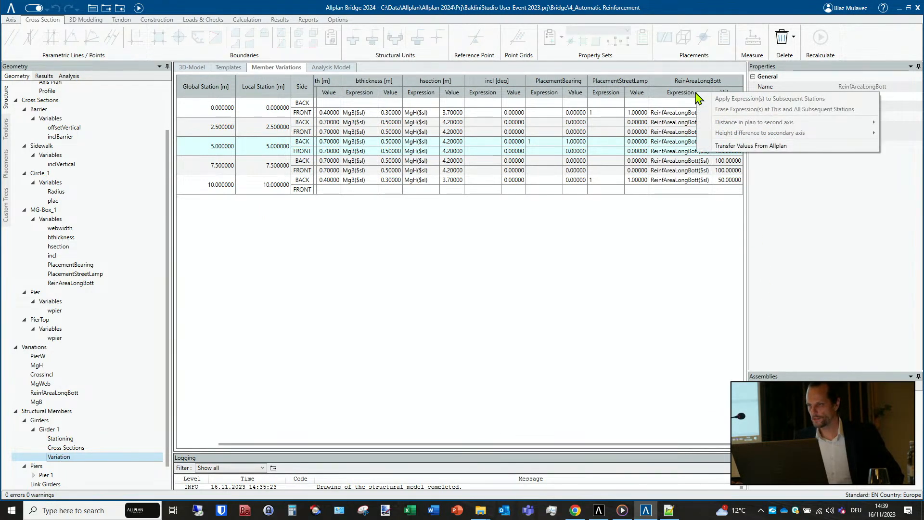
pyautogui.click(733, 147)
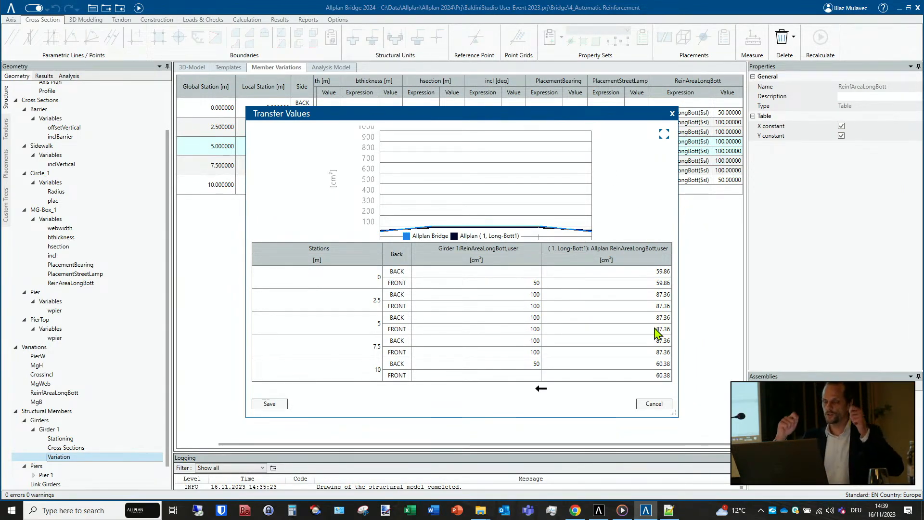
pyautogui.click(268, 405)
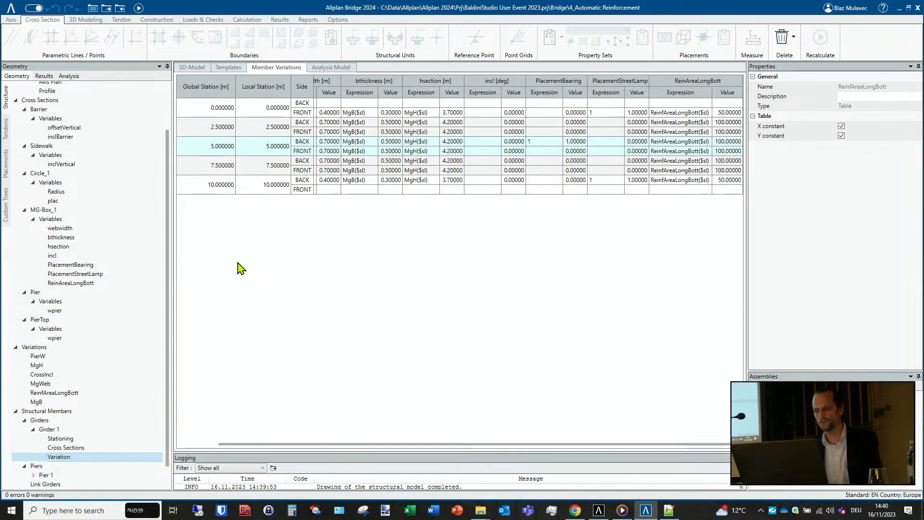
# - Switch to Allplan and view the whole reinforced girder and pier head in the parallel projection
pyautogui.click(599, 511)
pyautogui.scroll(-2, 484, 272)
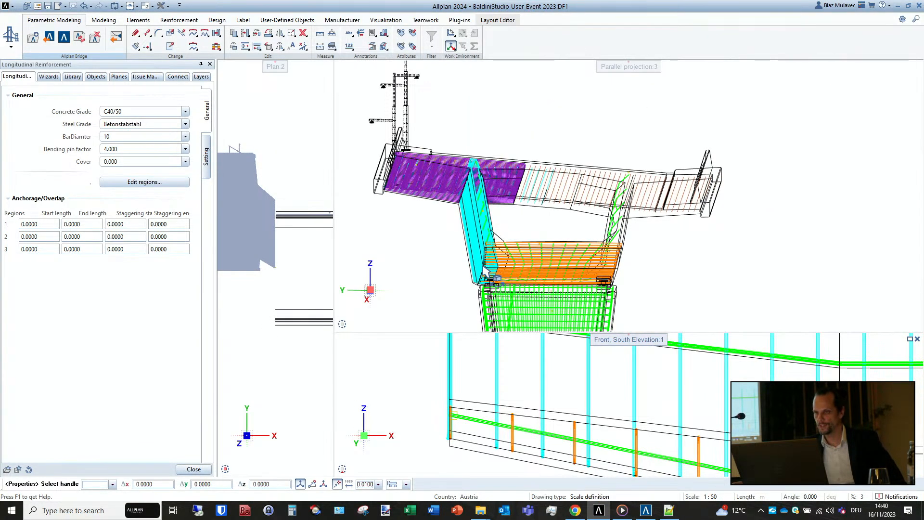
pyautogui.scroll(-1, 485, 272)
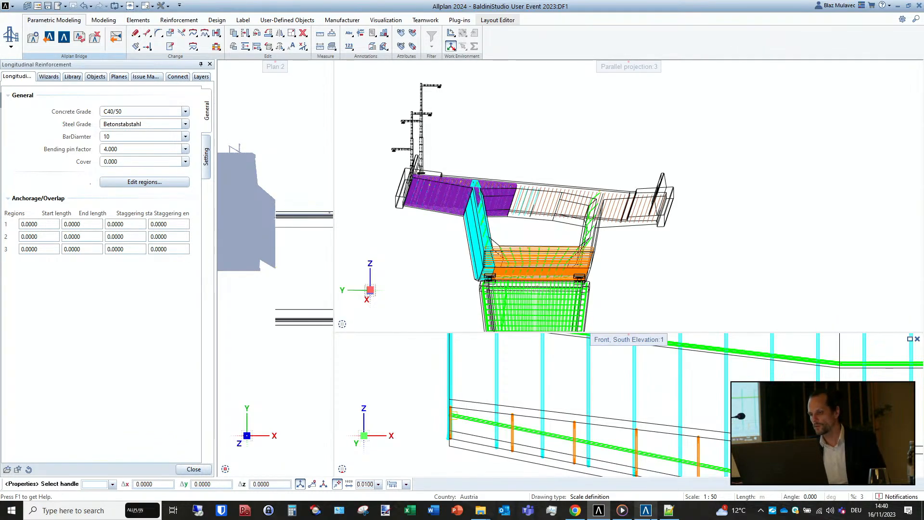
# - Switch to Allplan Bridge, open the MG-Box_1 cross section and examine its list of longitudinal and shear reinforcement property sets
pyautogui.click(646, 510)
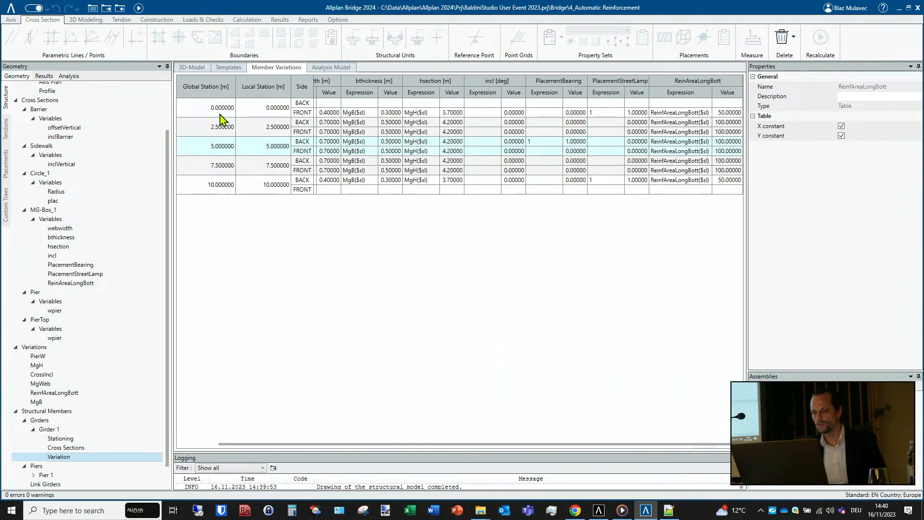
pyautogui.click(68, 211)
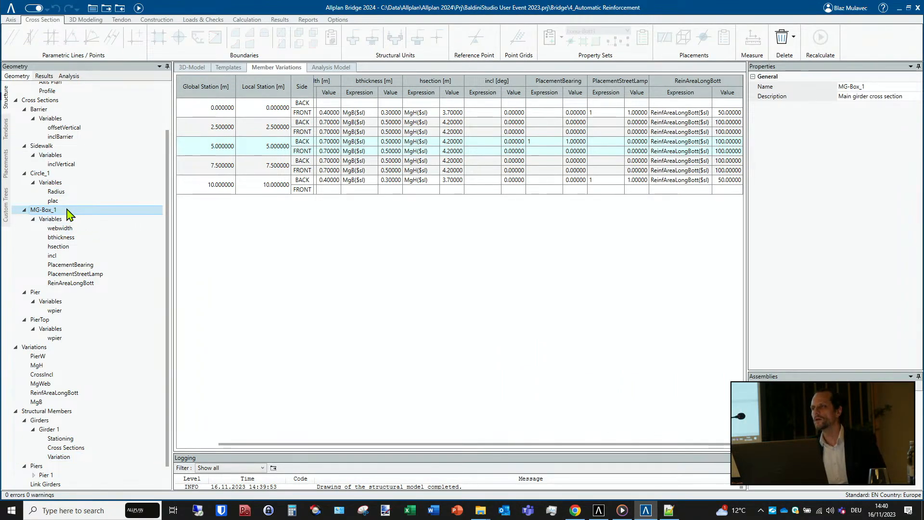
pyautogui.doubleClick(68, 210)
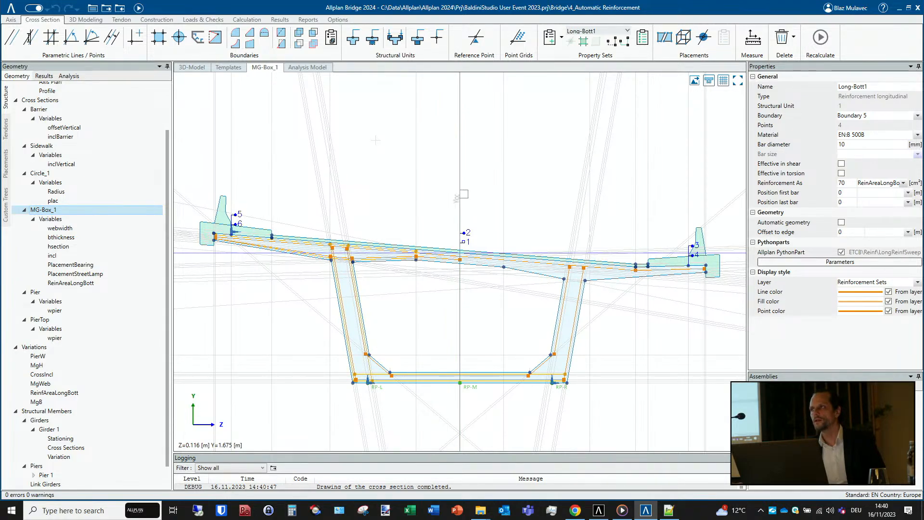
pyautogui.click(613, 31)
pyautogui.click(666, 9)
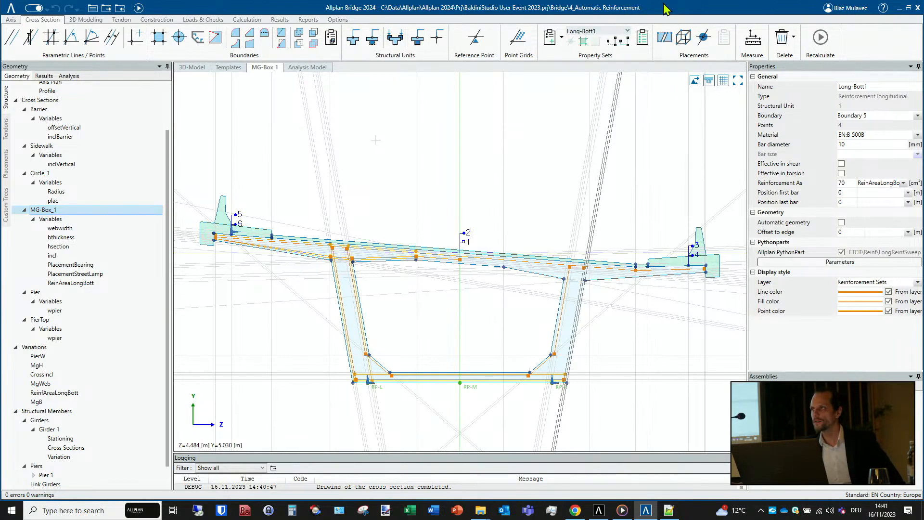
pyautogui.click(606, 32)
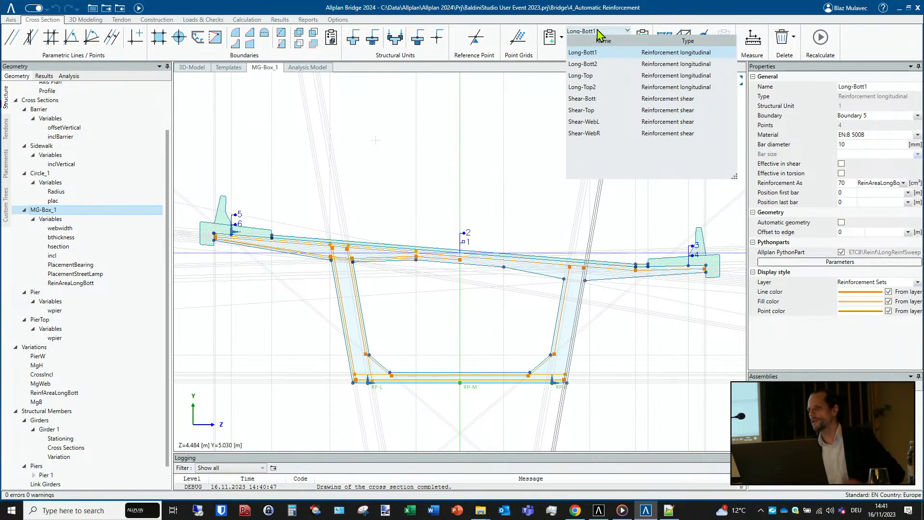
# - Switch to Allplan and review the placing regions of the longitudinal reinforcement without changing them
pyautogui.click(597, 511)
pyautogui.click(145, 182)
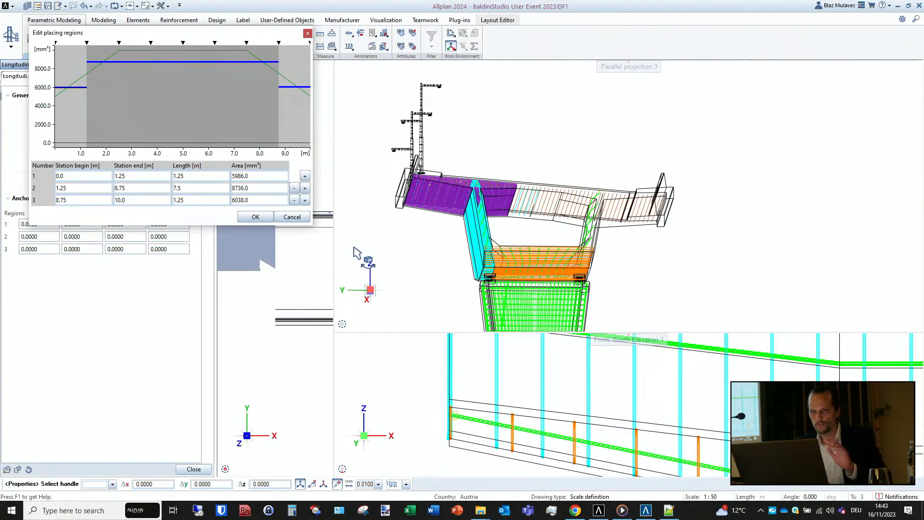
pyautogui.click(294, 216)
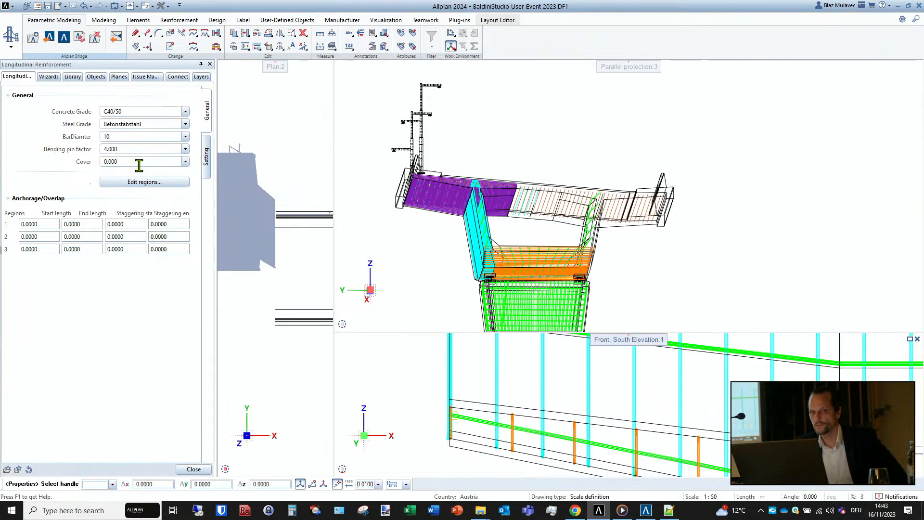
# - Examine the longitudinal reinforcement's path and placement settings, including the delivery shape type options, and leave the reinforcement editing
pyautogui.click(206, 156)
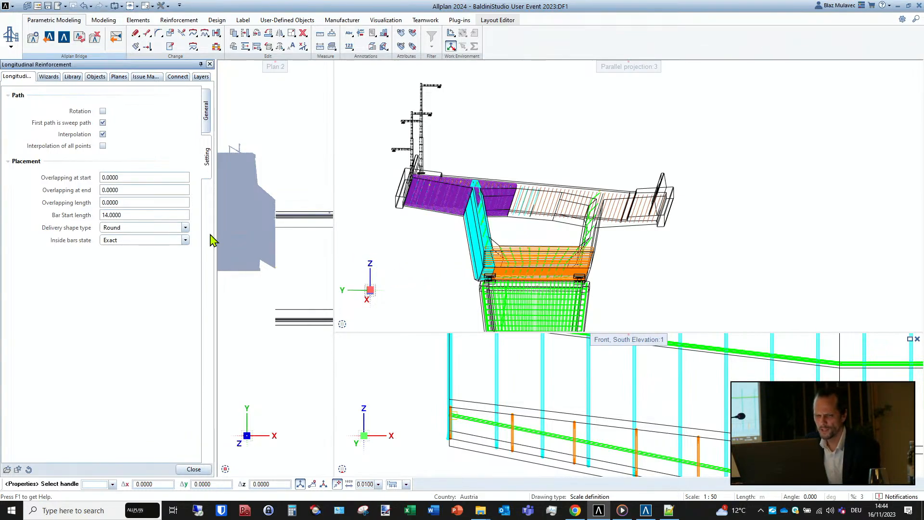
pyautogui.click(185, 228)
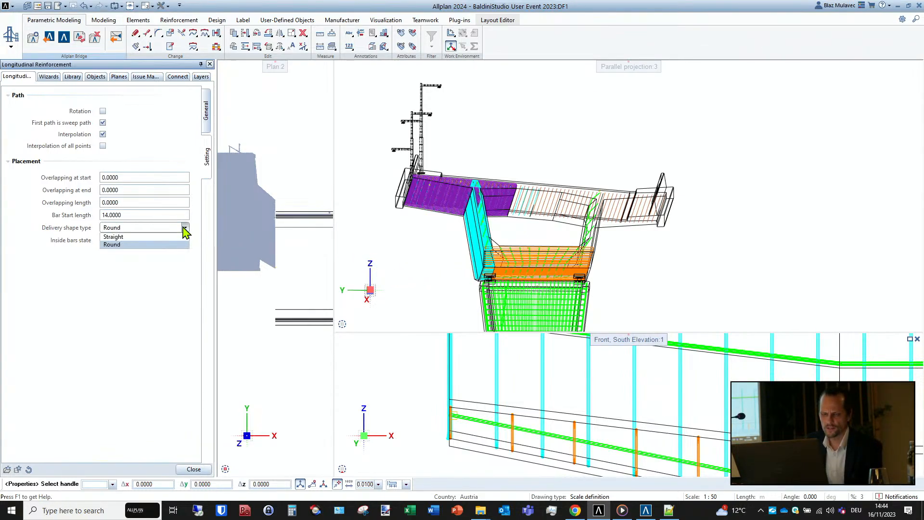
pyautogui.click(94, 278)
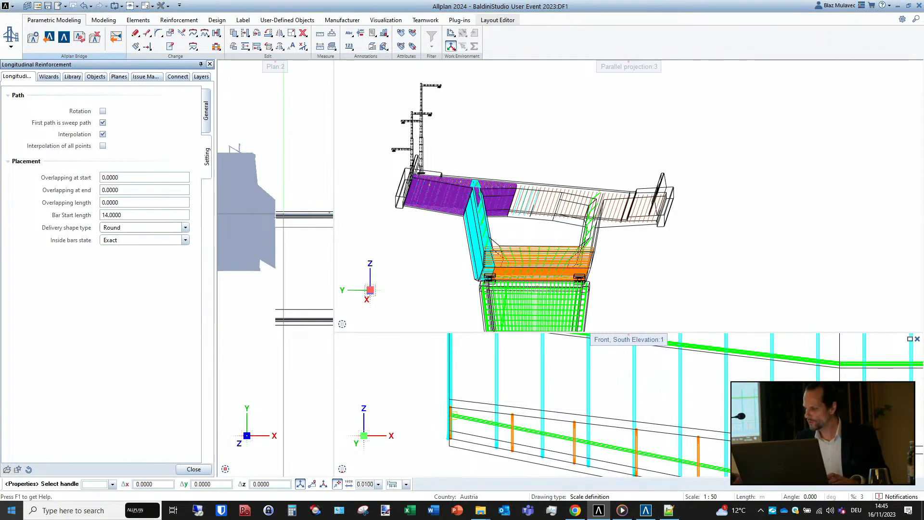
pyautogui.press('Escape')
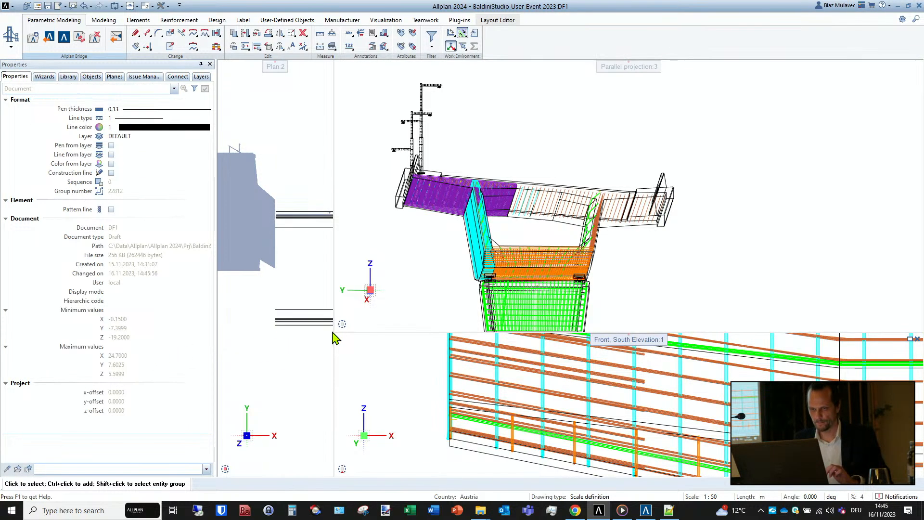
# - Enlarge the plan viewport and set its display to Wireframe
pyautogui.moveTo(337, 337); pyautogui.dragTo(582, 332)
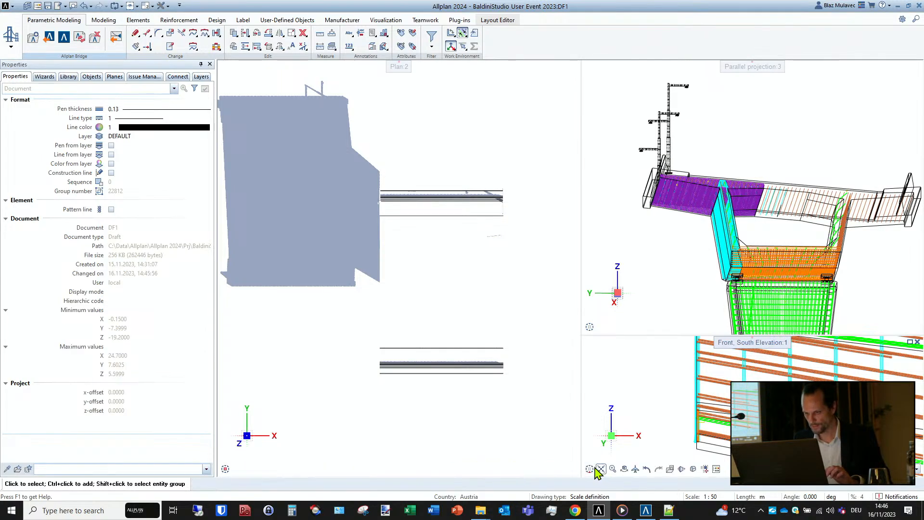
pyautogui.click(574, 470)
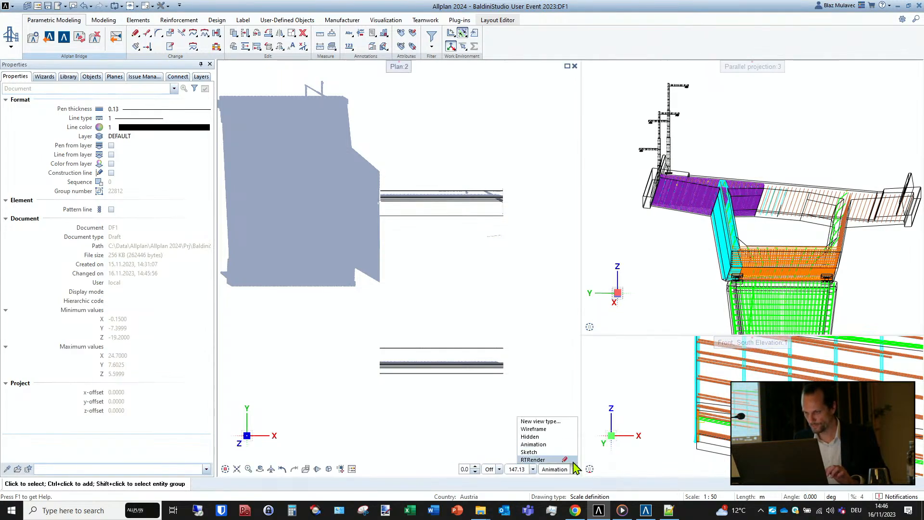
pyautogui.click(566, 427)
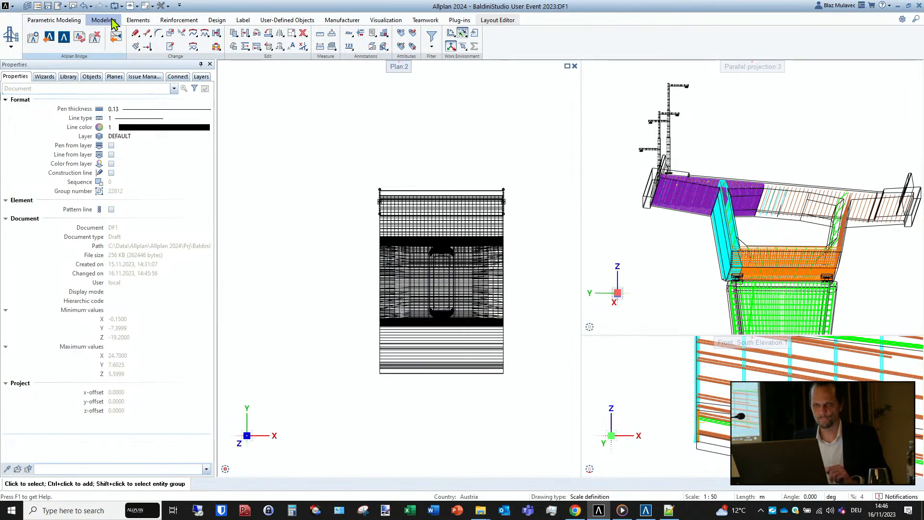
# - Generate a section with identifier 1 through the middle of the girder and place it below the plan of the bridge
pyautogui.click(183, 20)
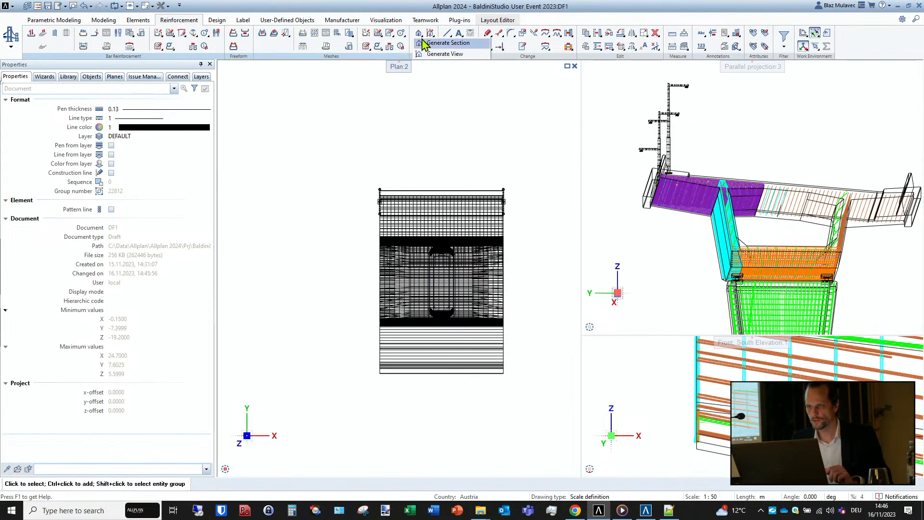
pyautogui.click(418, 33)
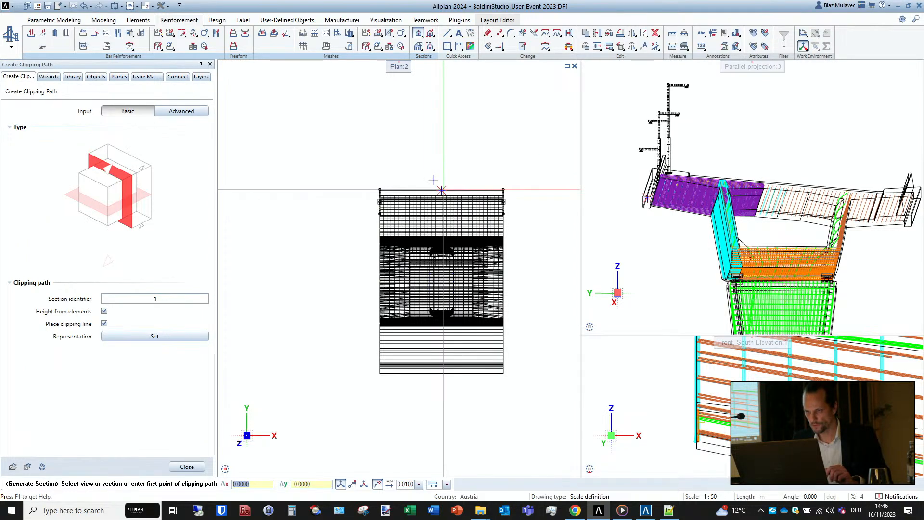
pyautogui.click(442, 190)
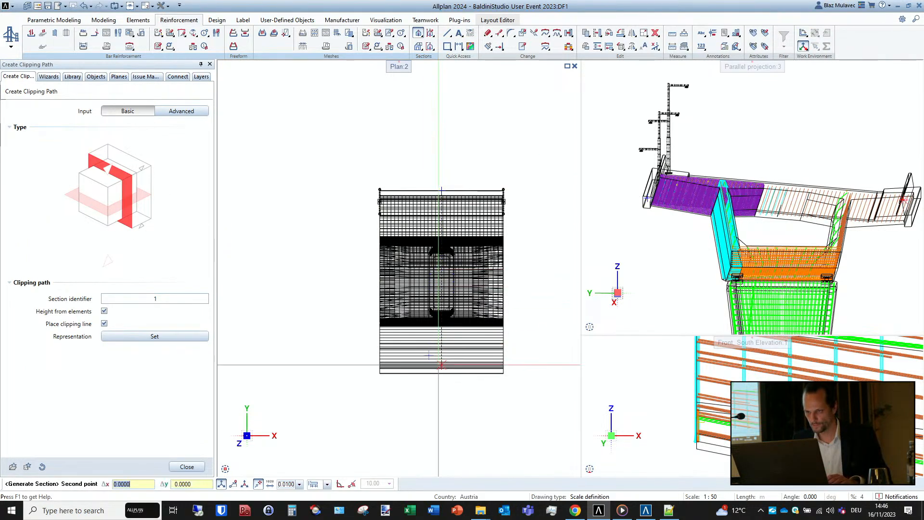
pyautogui.click(442, 374)
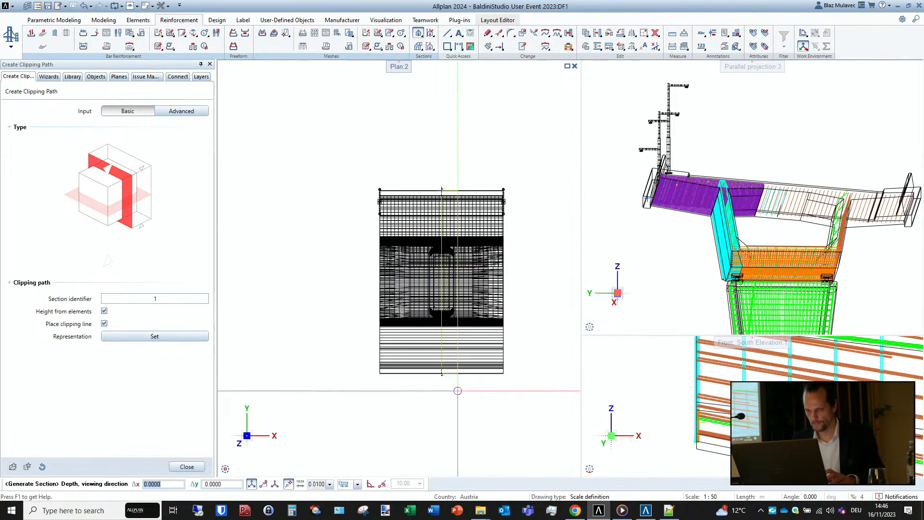
pyautogui.click(475, 393)
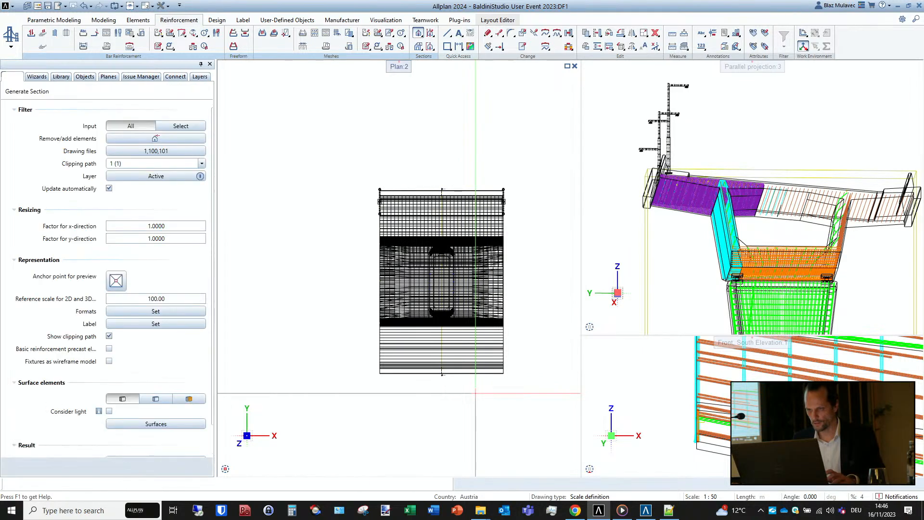
pyautogui.scroll(-2, 364, 179)
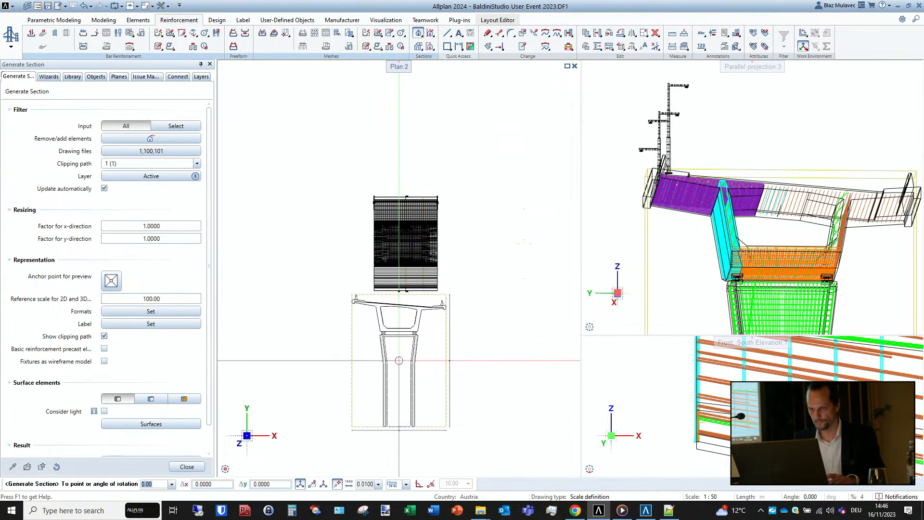
pyautogui.click(404, 371)
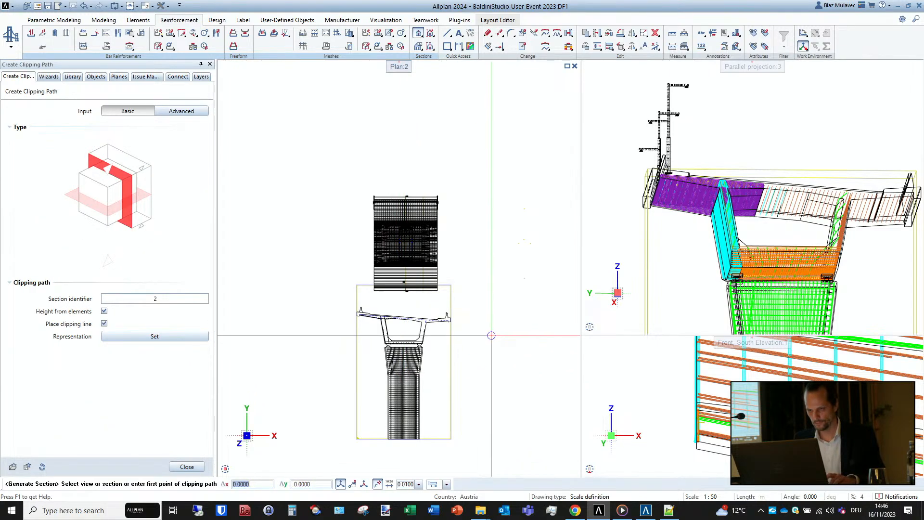
pyautogui.press('Escape')
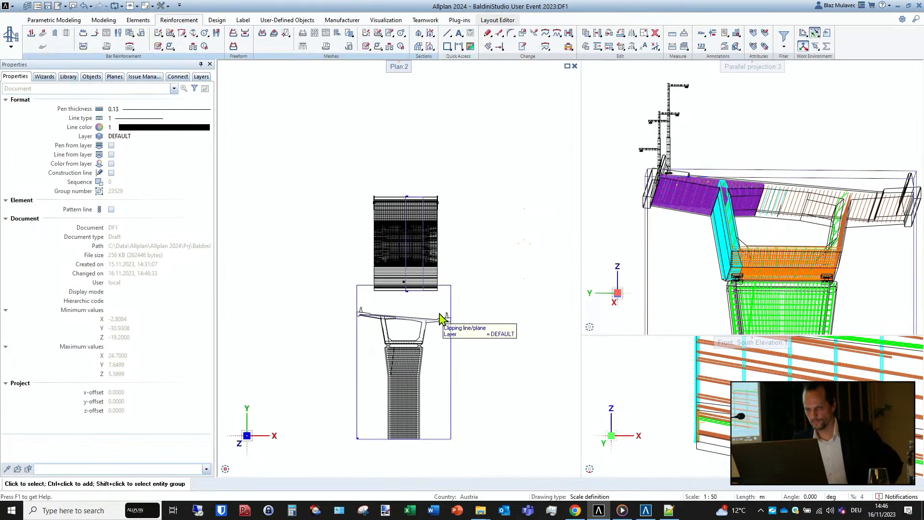
# - Examine the girder and pier reinforcement in the generated section up close
pyautogui.scroll(2, 387, 396)
pyautogui.scroll(3, 400, 383)
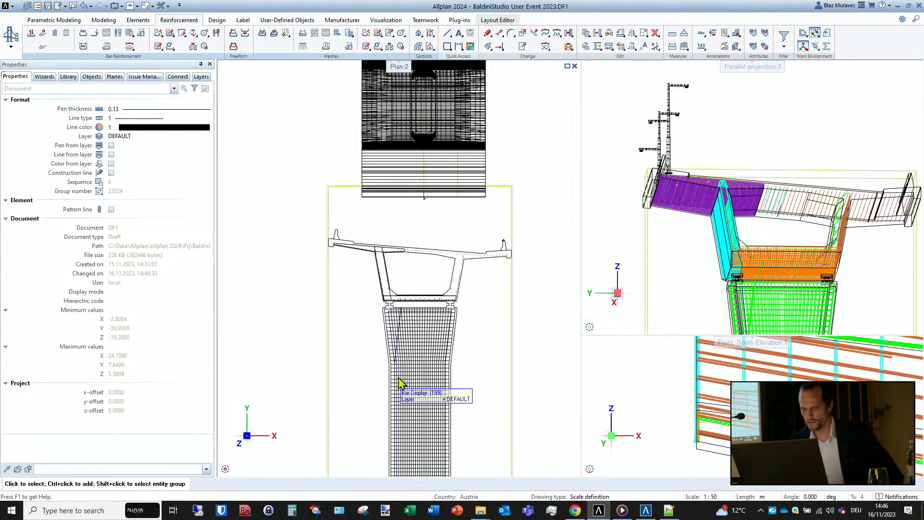
pyautogui.scroll(2, 407, 284)
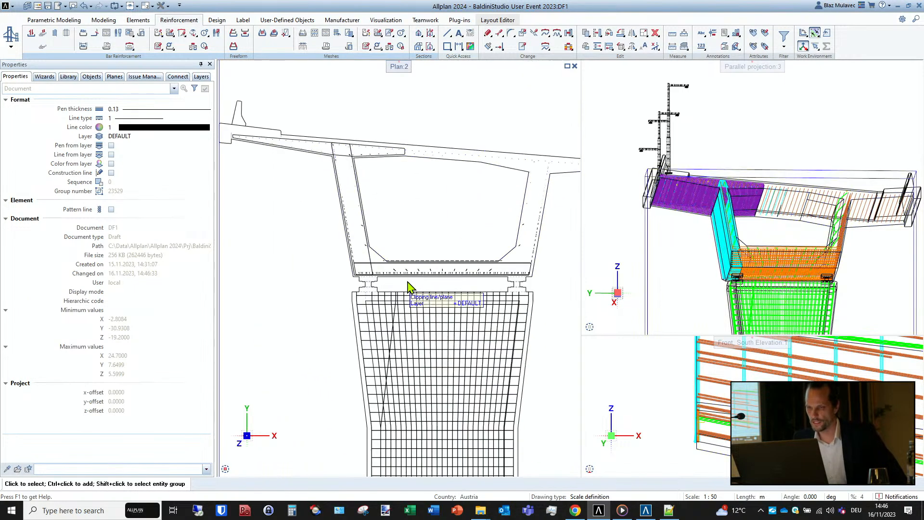
pyautogui.moveTo(409, 293); pyautogui.dragTo(388, 313, button='middle')
pyautogui.scroll(-1, 389, 309)
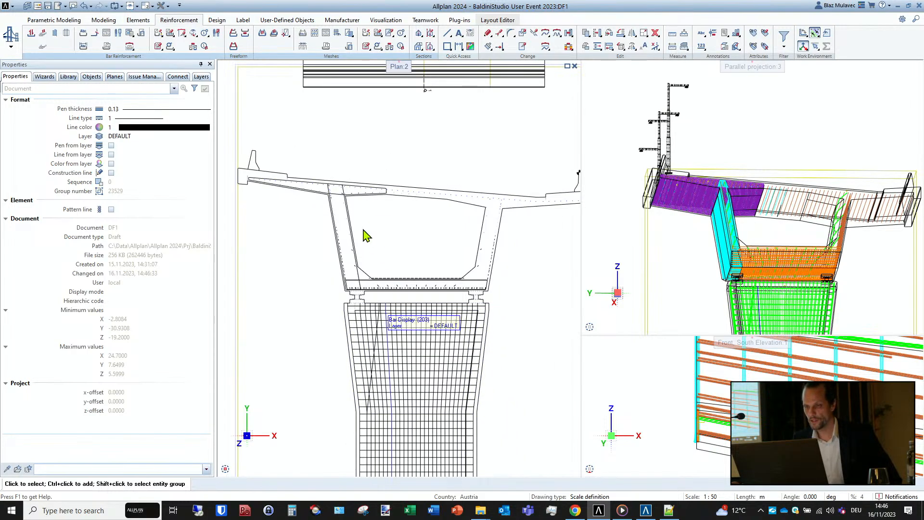
pyautogui.scroll(-2, 335, 226)
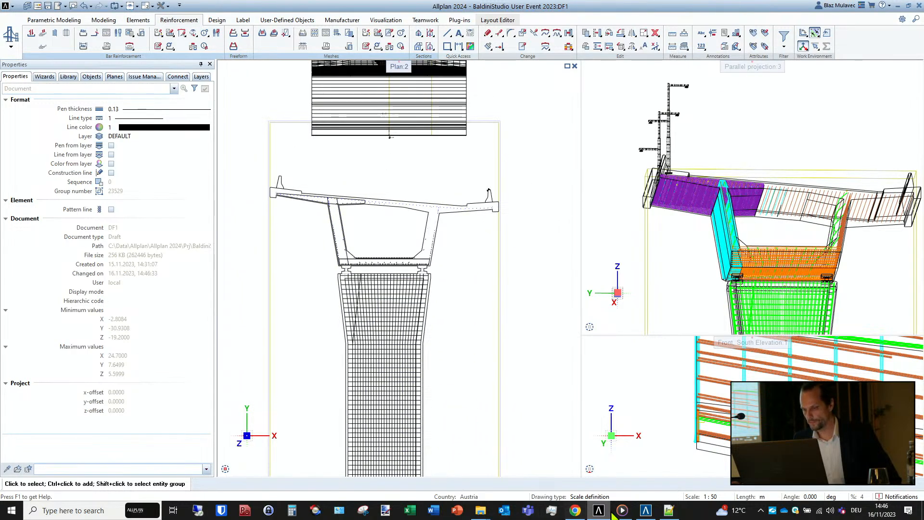
# - In Allplan Bridge, set Girder 1's bthickness expression to MgB($sl)+0.1 at station 0 and apply it to all subsequent stations
pyautogui.click(646, 510)
pyautogui.scroll(-1, 69, 402)
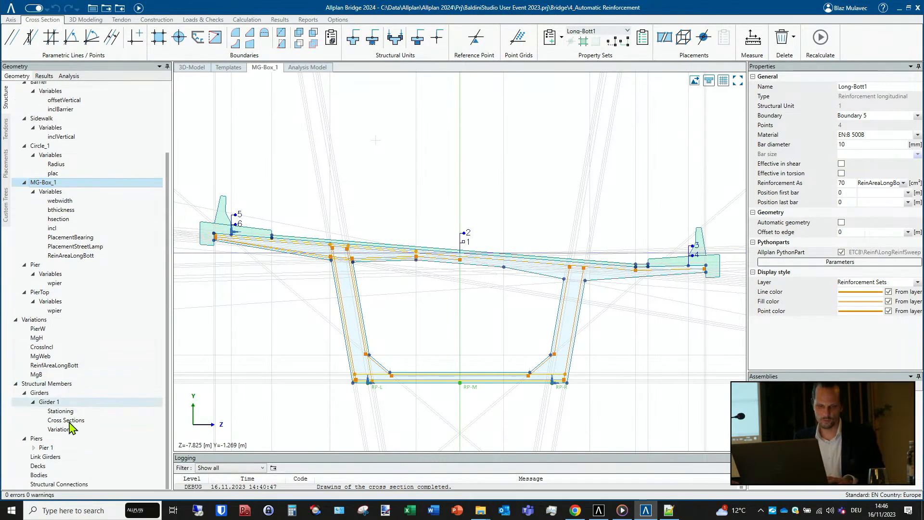
pyautogui.click(70, 429)
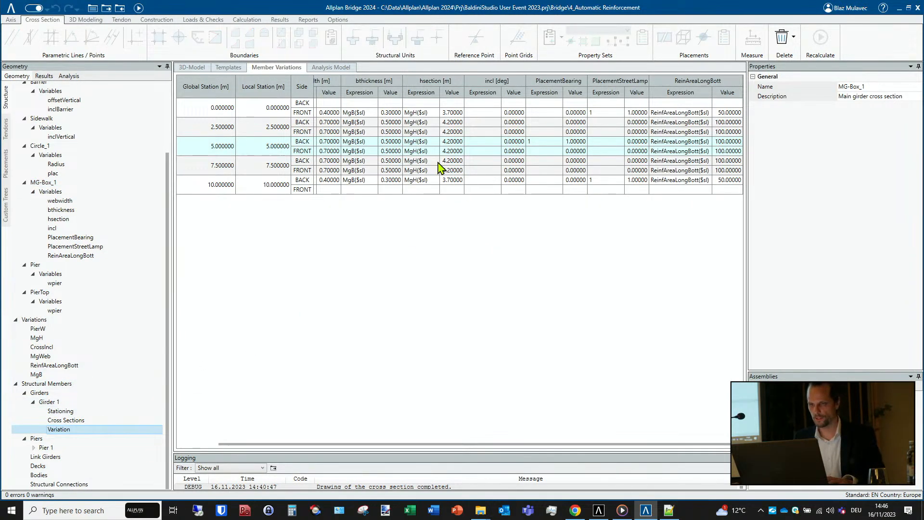
pyautogui.doubleClick(367, 115)
pyautogui.click(369, 114)
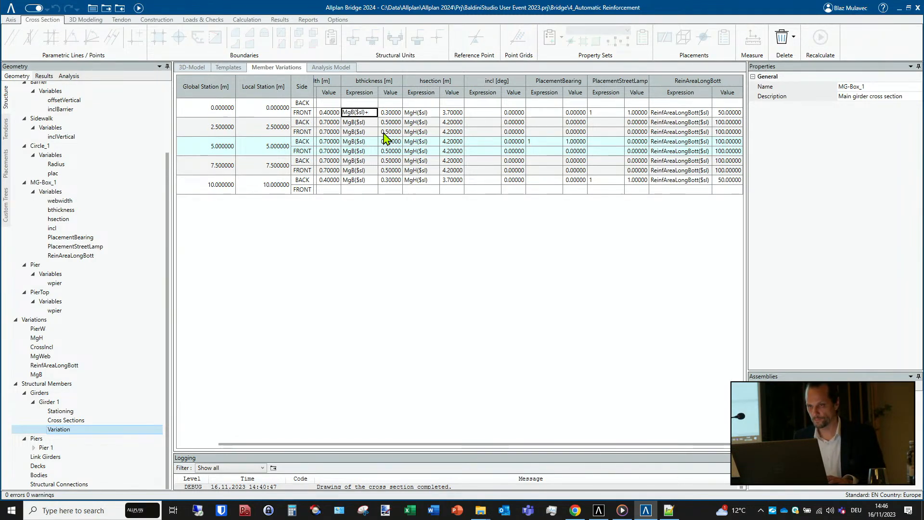
pyautogui.write('+0.1')
pyautogui.press('Return')
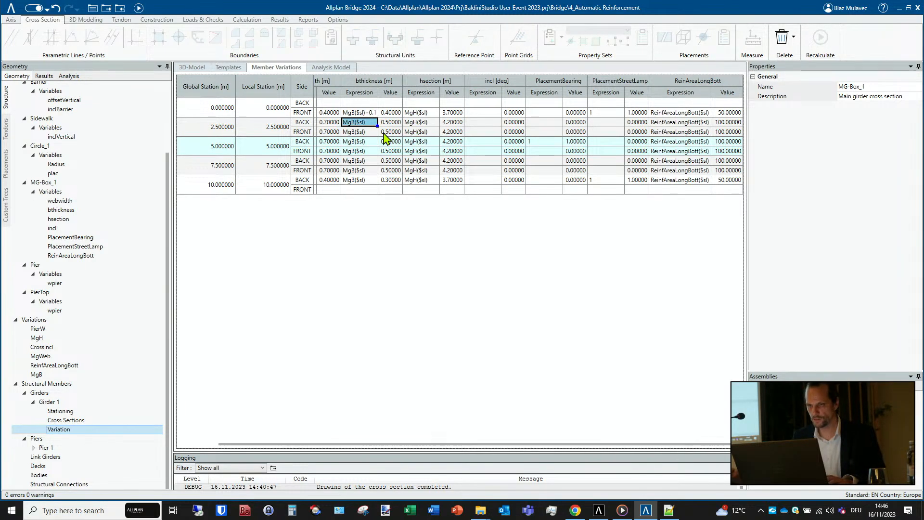
pyautogui.rightClick(372, 120)
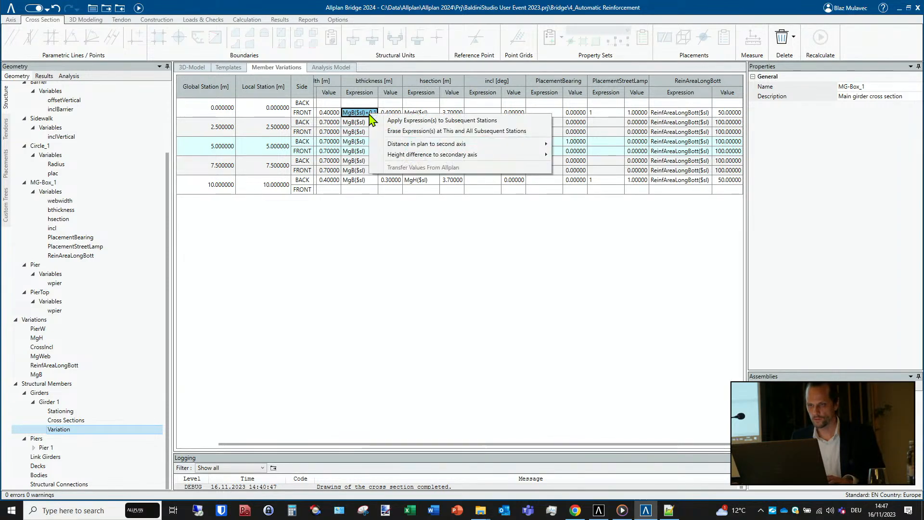
pyautogui.click(402, 123)
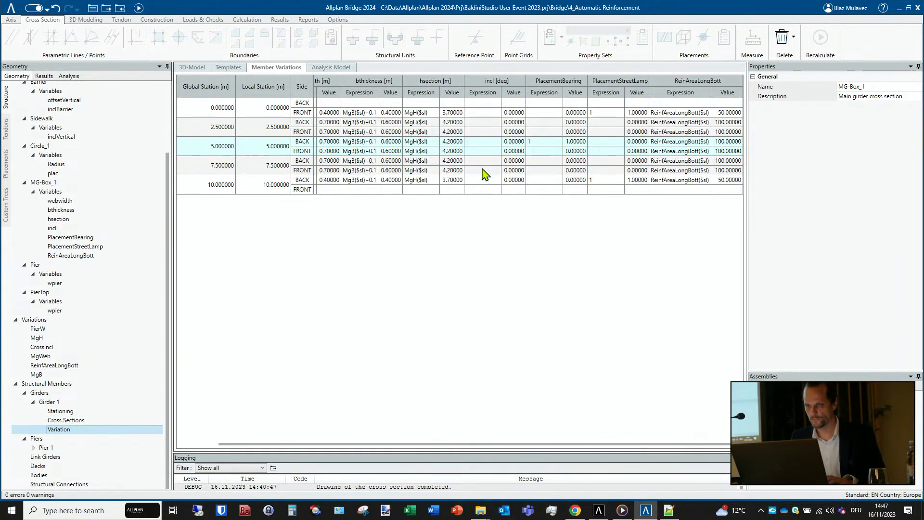
# - Set the hsection expression at Girder 1's first station to MgH($sl)+0.2
pyautogui.doubleClick(432, 114)
pyautogui.press('Escape')
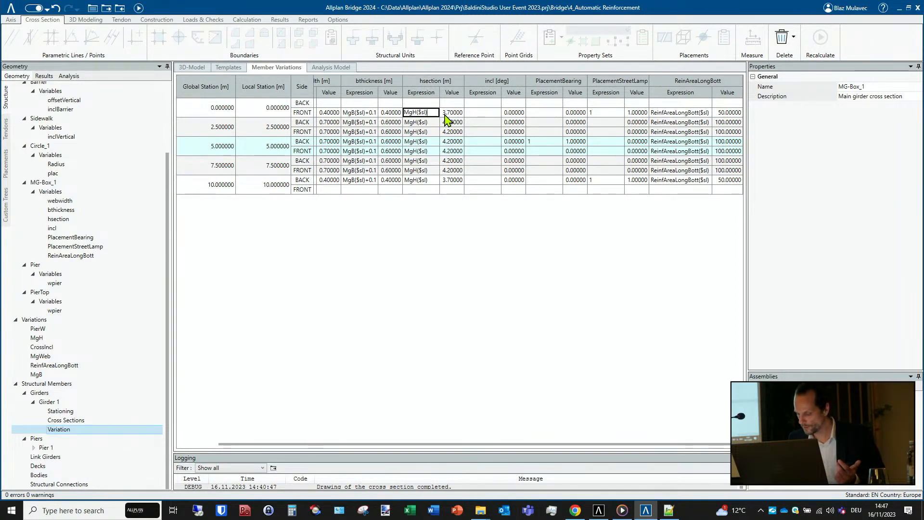
pyautogui.write('+')
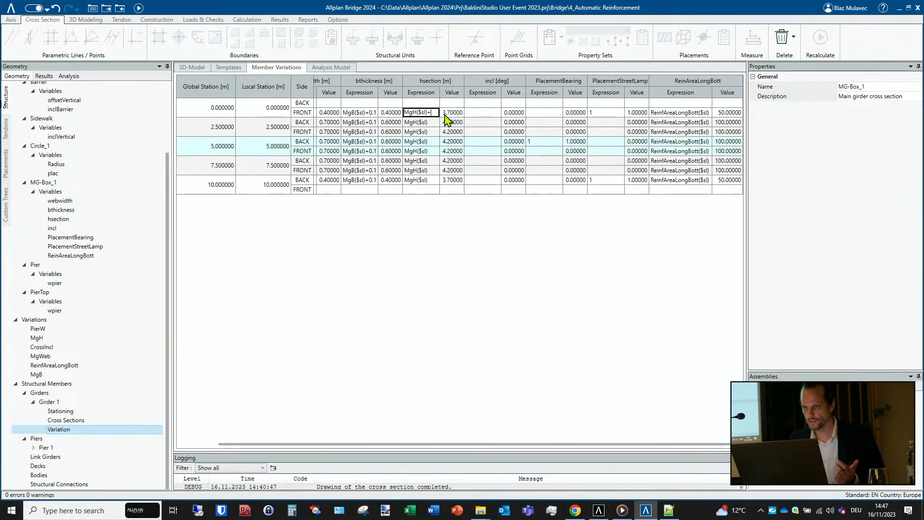
pyautogui.write('0.2')
pyautogui.press('Return')
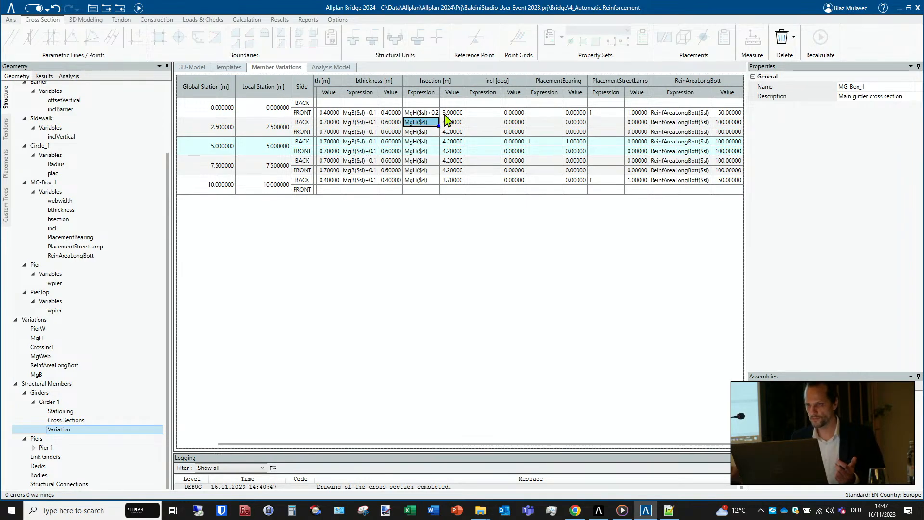
# - Apply the hsection expression MgH($sl)+0.2 from Girder 1's first station to all subsequent stations
pyautogui.click(425, 113)
pyautogui.rightClick(427, 114)
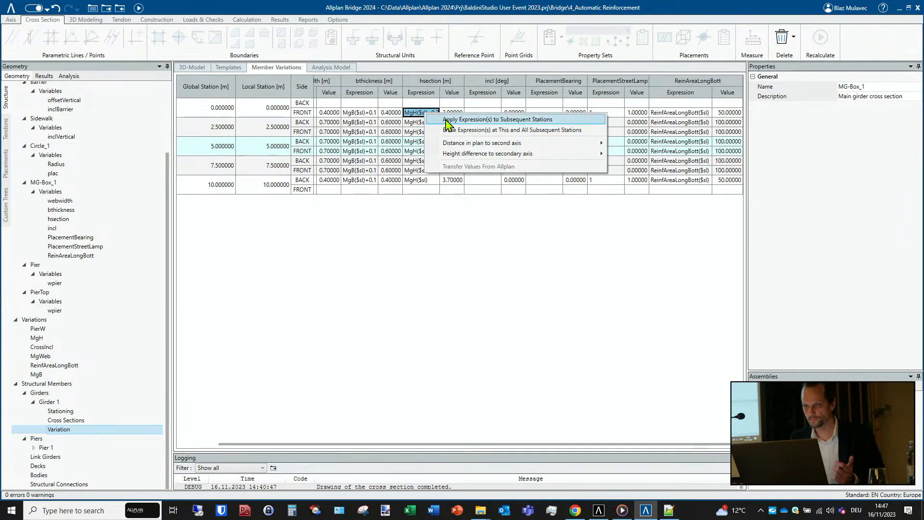
pyautogui.click(460, 120)
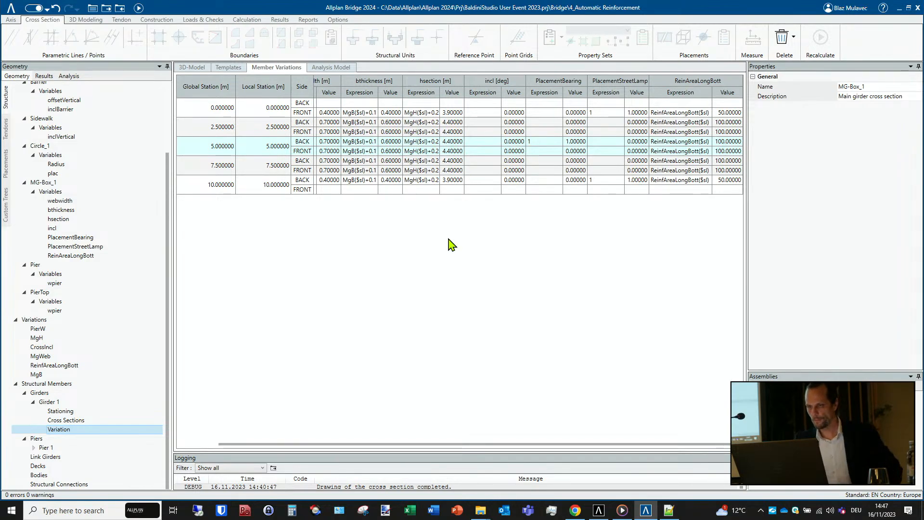
# - Recalculate the bridge model in Allplan Bridge with the changed girder variations
pyautogui.click(599, 510)
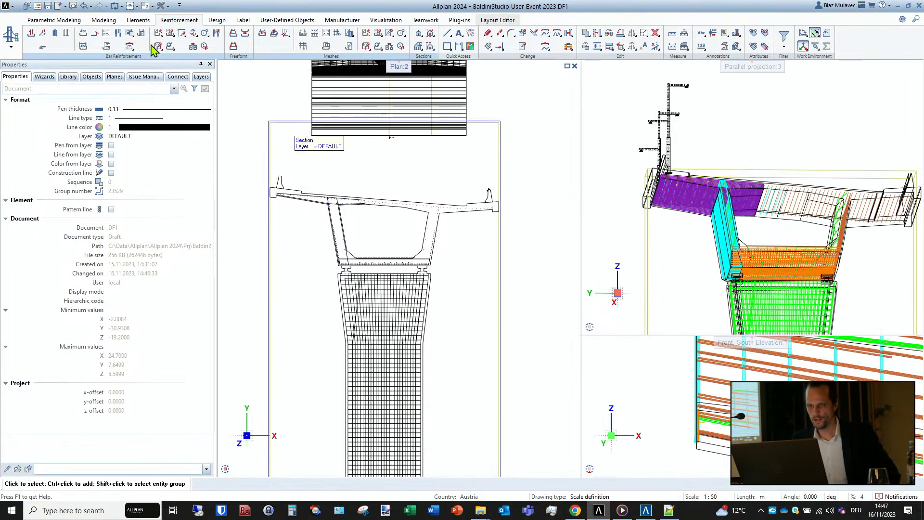
pyautogui.click(645, 510)
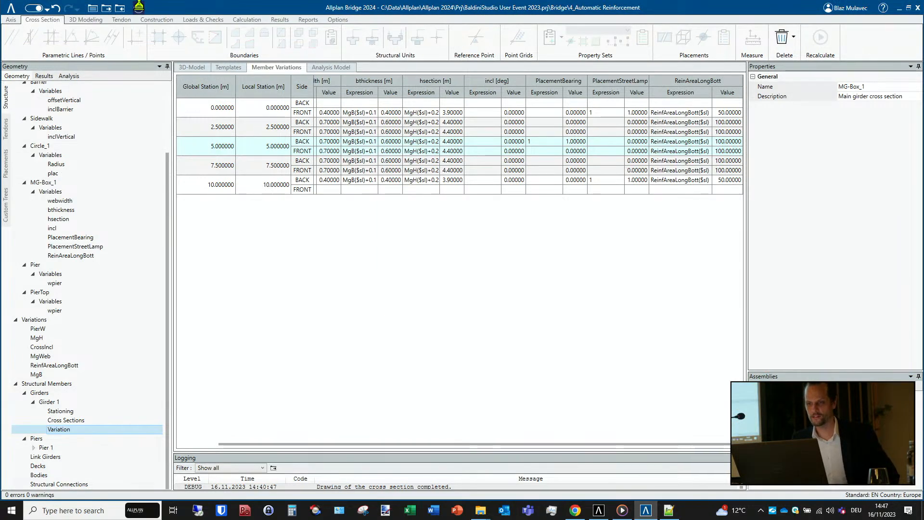
pyautogui.click(139, 7)
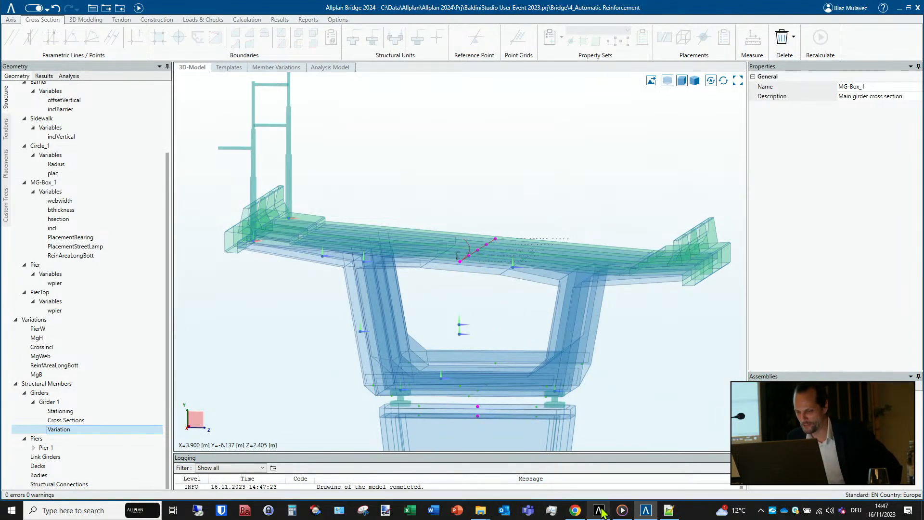
# - Switch to Allplan and update the Allplan Bridge data so the model, reinforcement and section take over the new girder dimensions
pyautogui.click(599, 511)
pyautogui.scroll(-2, 568, 342)
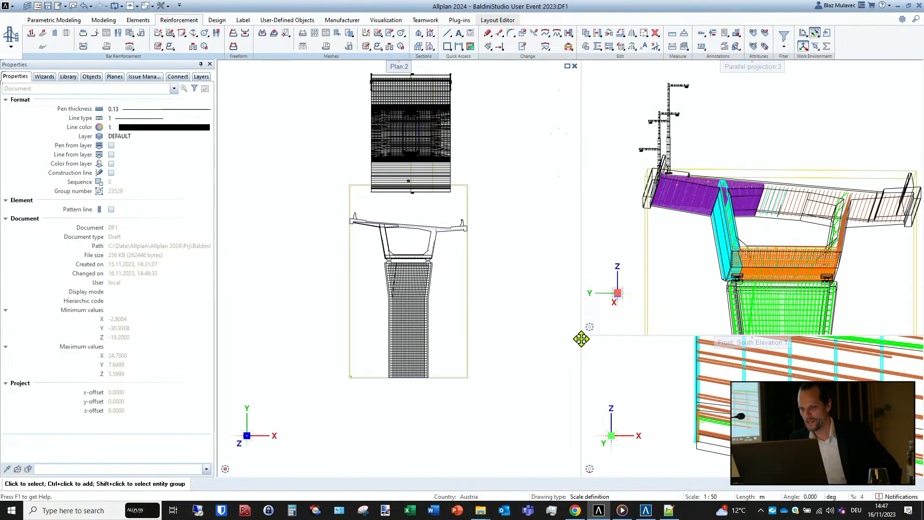
pyautogui.click(38, 20)
pyautogui.click(79, 42)
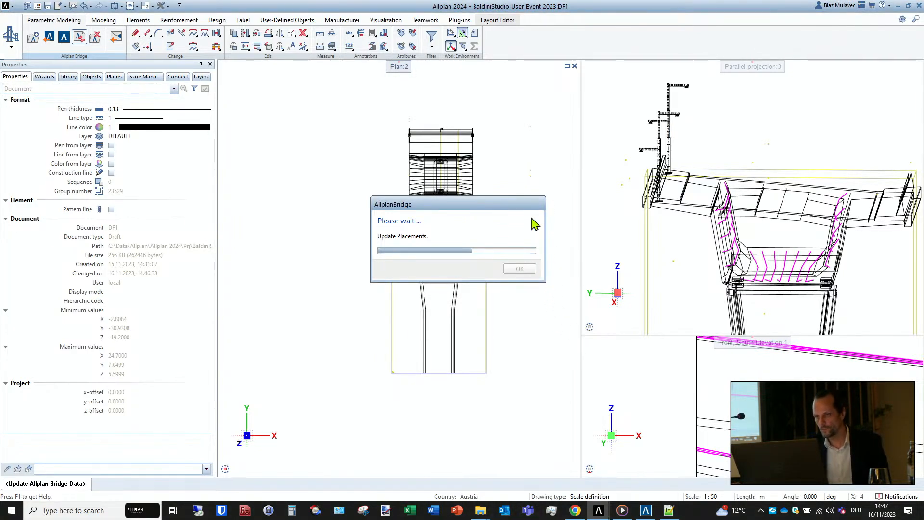
pyautogui.moveTo(529, 210); pyautogui.dragTo(384, 83)
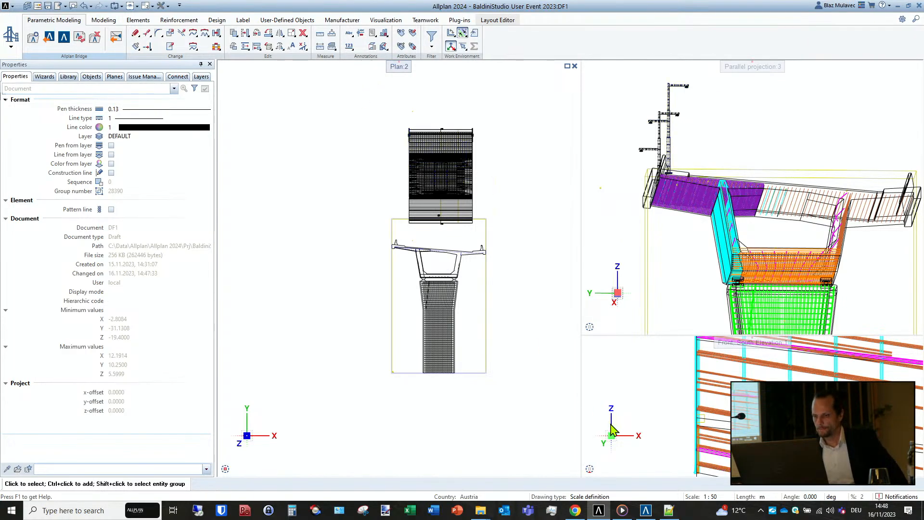
# - Switch to Allplan Bridge and look at the bridge projects available to open, leaving the current project loaded
pyautogui.click(646, 510)
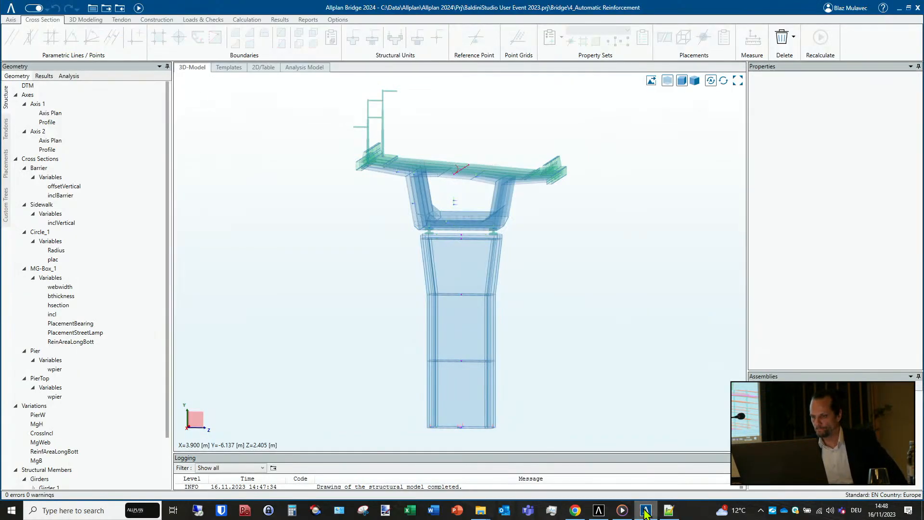
pyautogui.click(10, 7)
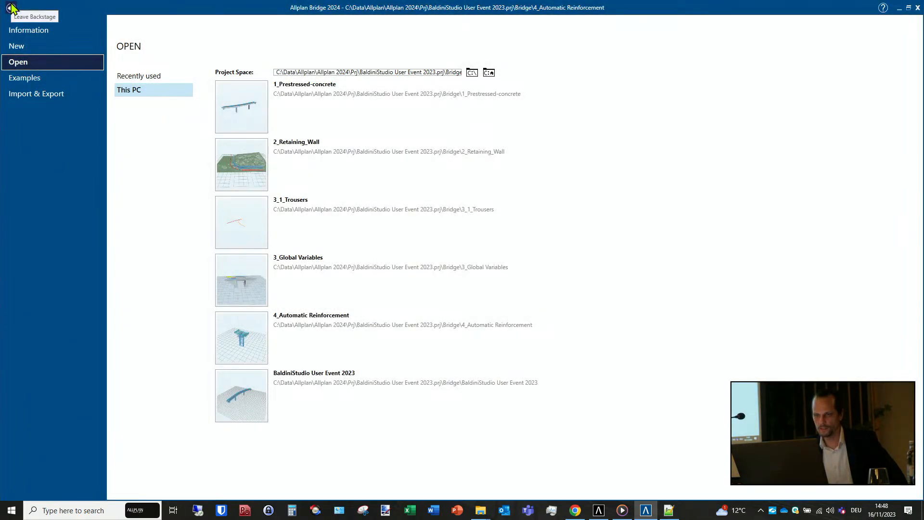
pyautogui.click(10, 7)
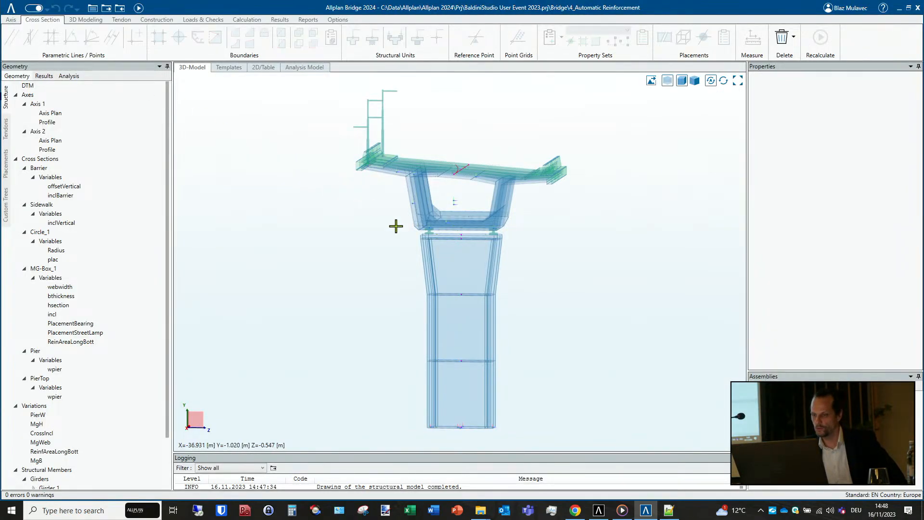
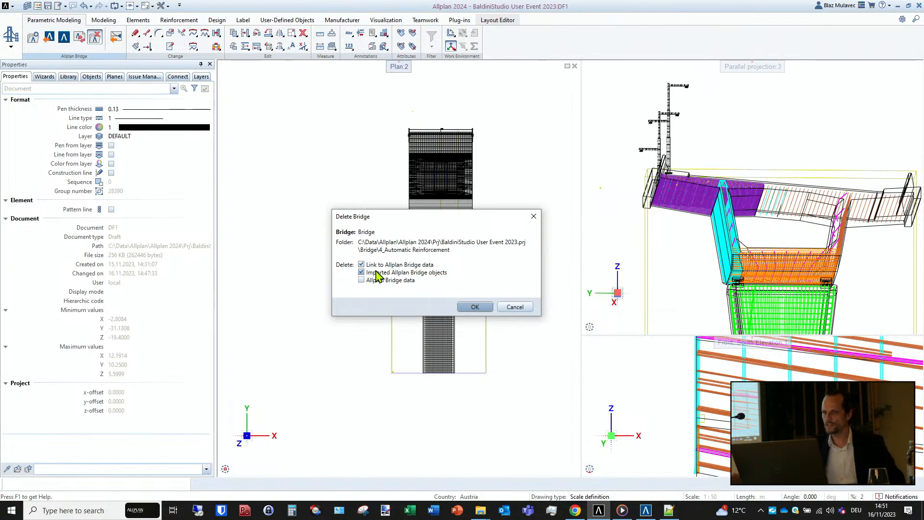
# - Cancel the bridge deletion and review the building structure of the project's drawing files
pyautogui.click(514, 309)
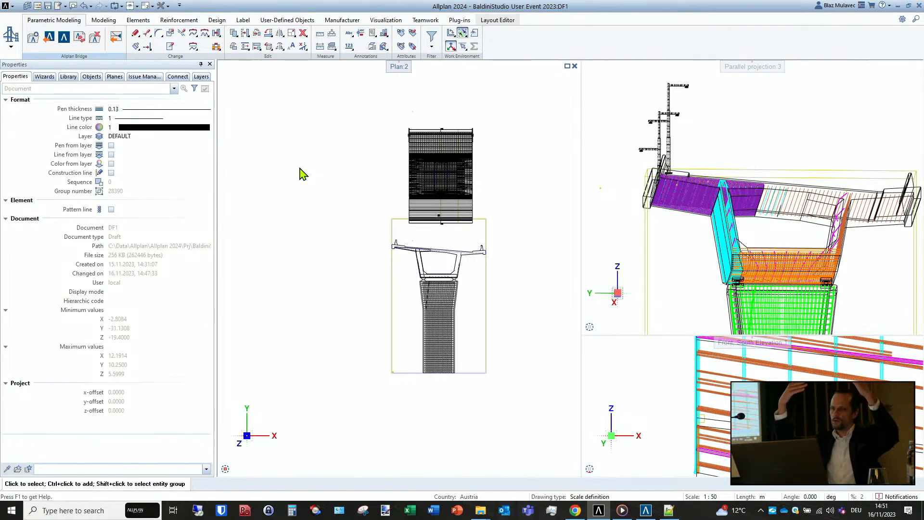
pyautogui.click(37, 6)
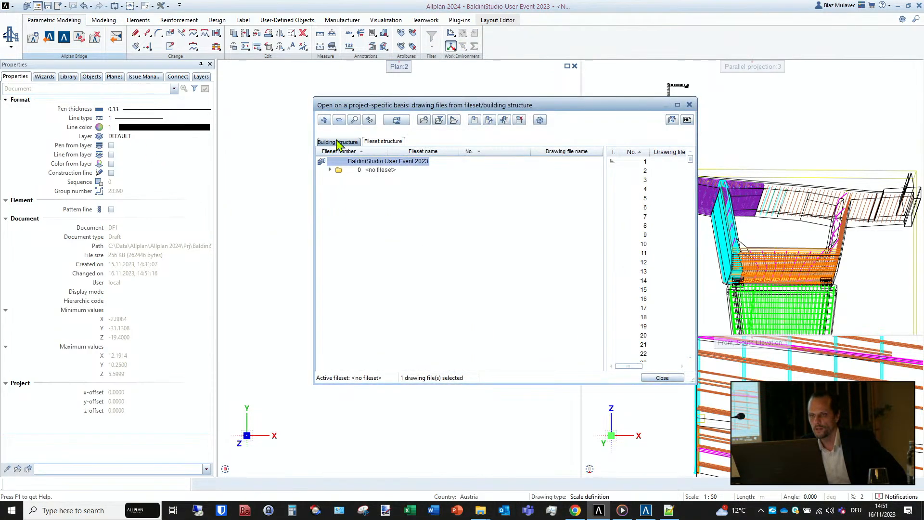
pyautogui.click(337, 178)
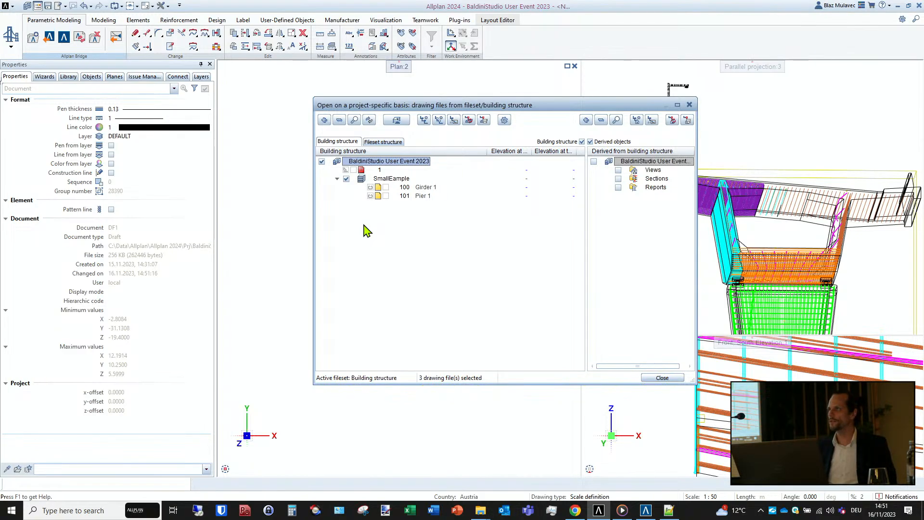
pyautogui.click(662, 378)
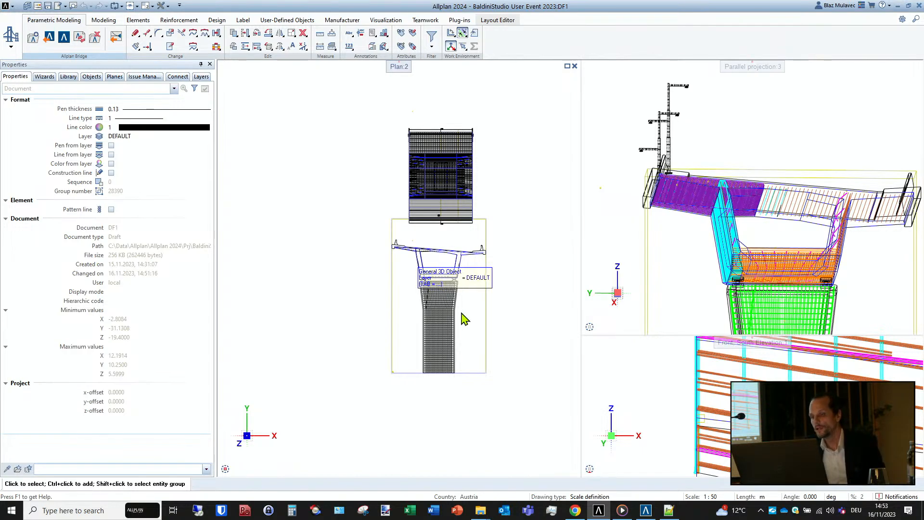
# - Switch to Allplan Bridge and open the Precast-Girder-Bridge example project
pyautogui.moveTo(600, 515)
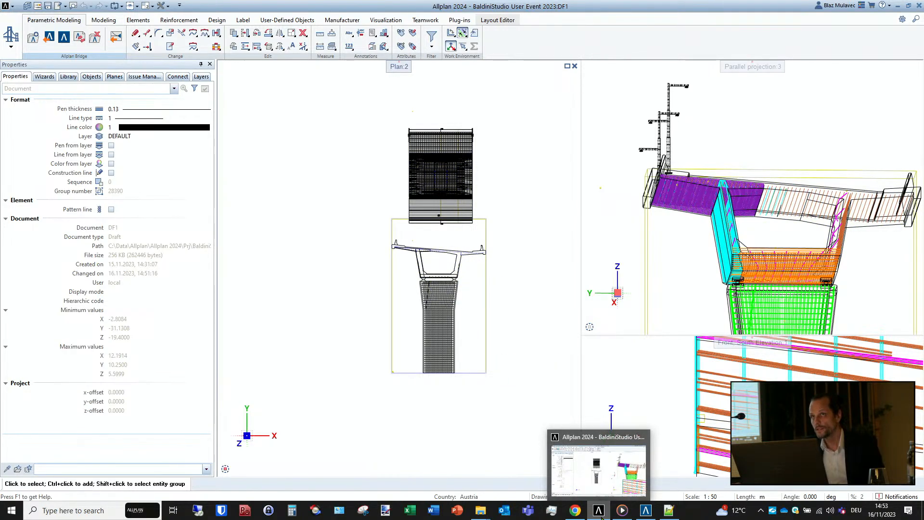
pyautogui.click(601, 514)
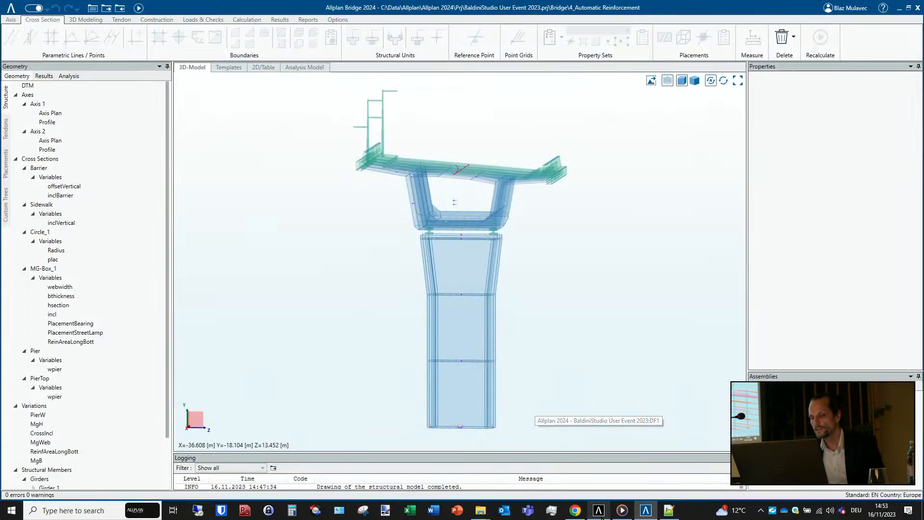
pyautogui.click(645, 512)
pyautogui.click(645, 512)
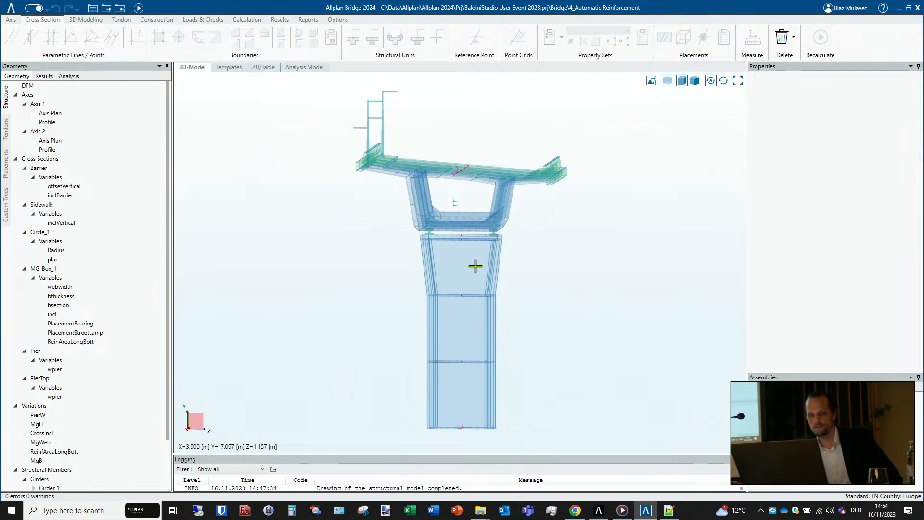
pyautogui.scroll(-2, 130, 288)
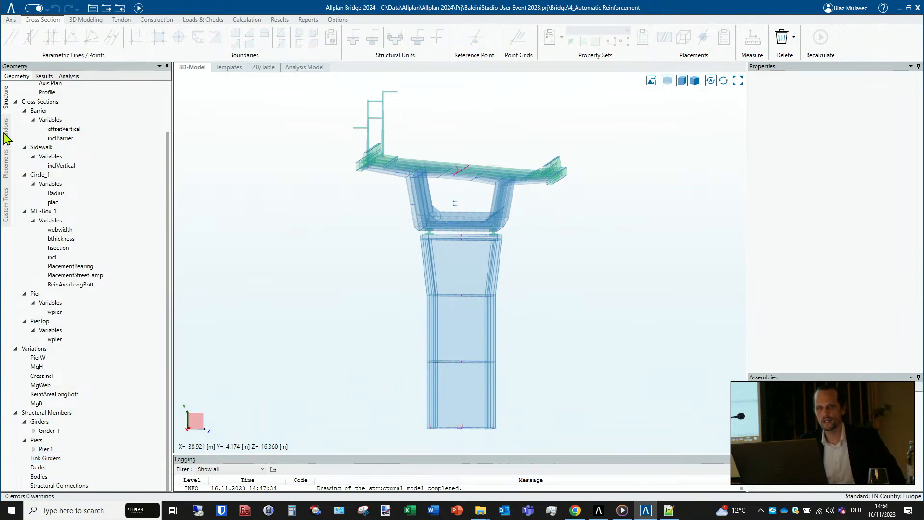
pyautogui.click(11, 7)
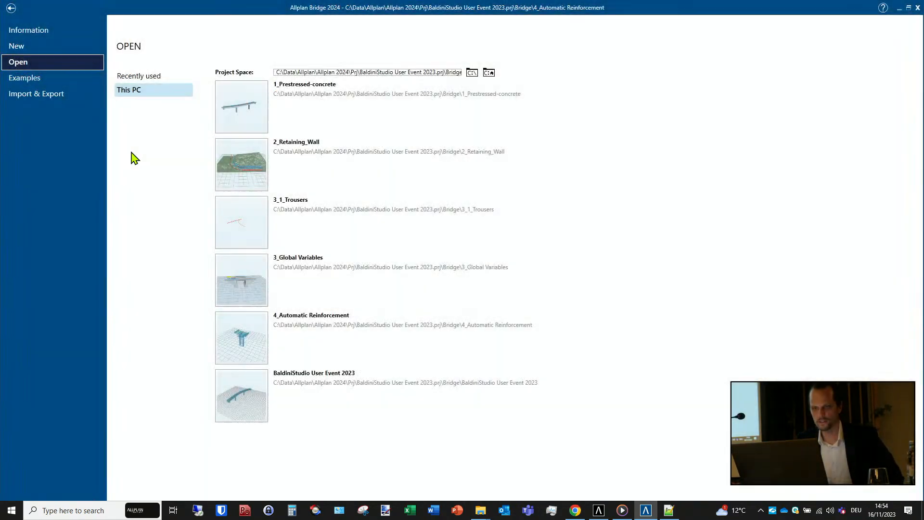
pyautogui.click(38, 79)
pyautogui.click(164, 90)
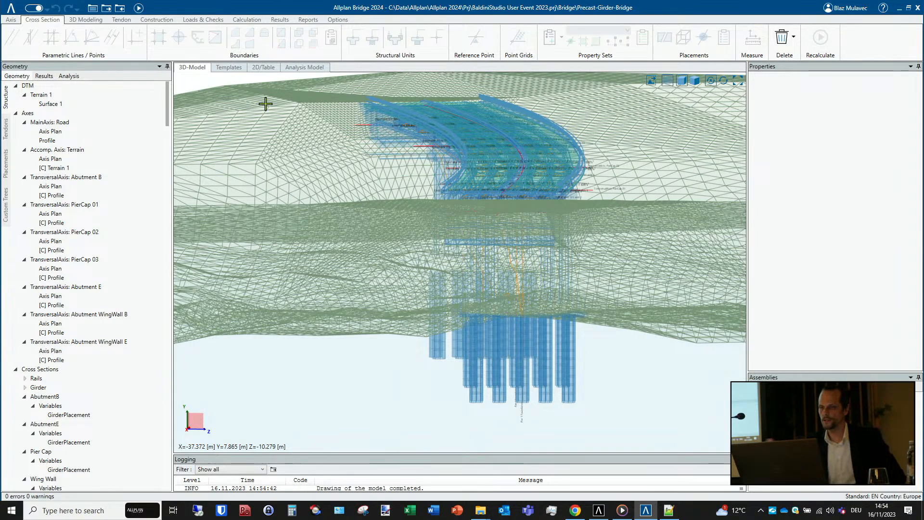
# - Display the 3D bridge model with shaded surfaces instead of the transparent wireframe
pyautogui.click(672, 85)
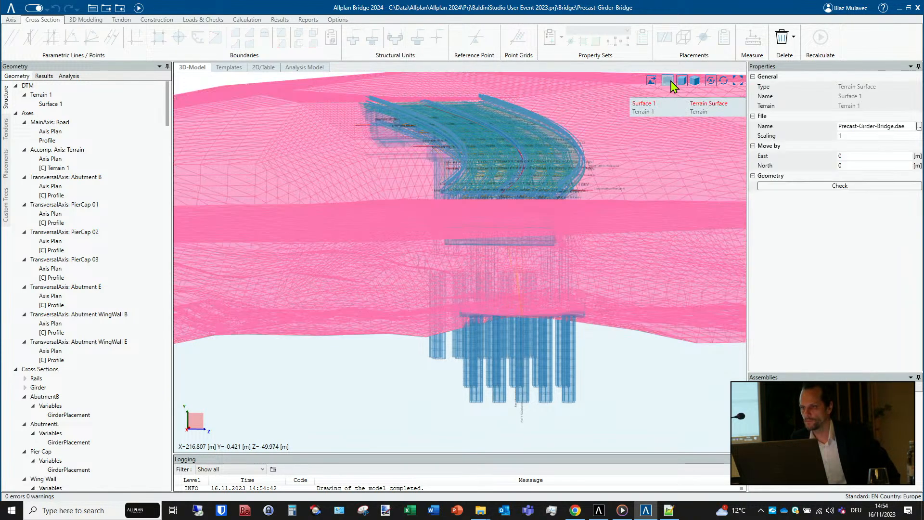
pyautogui.click(692, 391)
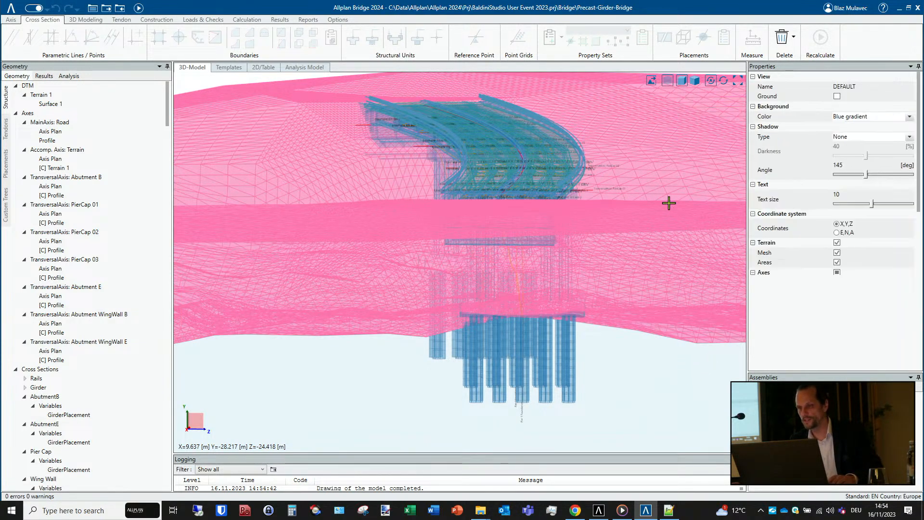
pyautogui.click(668, 84)
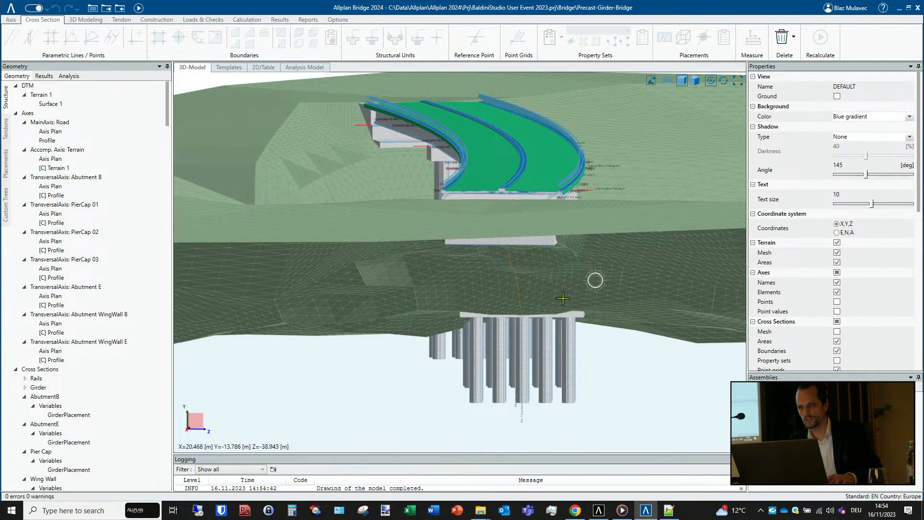
# - Hide the terrain in the 3D model to expose the foundation and underside at Abutment B
pyautogui.moveTo(596, 280)
pyautogui.mouseDown(button='middle')
pyautogui.moveTo(474, 321)
pyautogui.moveTo(407, 289)
pyautogui.moveTo(528, 274)
pyautogui.moveTo(291, 258)
pyautogui.mouseUp(button='middle')
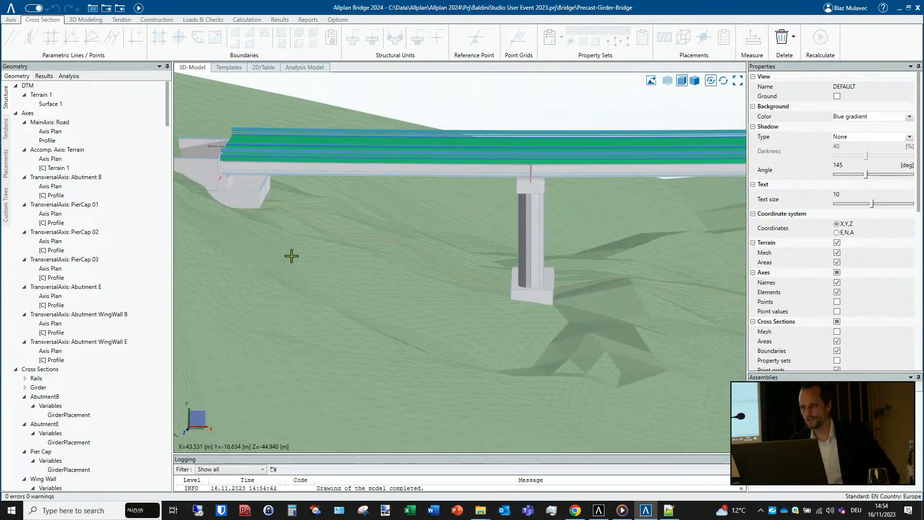
pyautogui.moveTo(331, 193)
pyautogui.mouseDown(button='middle')
pyautogui.moveTo(318, 175)
pyautogui.moveTo(316, 183)
pyautogui.moveTo(468, 185)
pyautogui.moveTo(427, 190)
pyautogui.moveTo(528, 219)
pyautogui.moveTo(357, 201)
pyautogui.moveTo(381, 179)
pyautogui.moveTo(334, 165)
pyautogui.mouseUp(button='middle')
pyautogui.scroll(4, 357, 201)
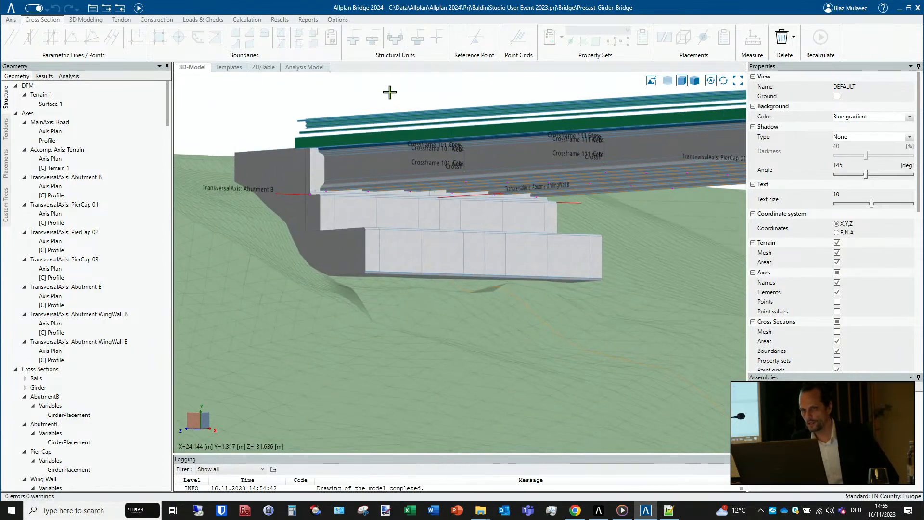
pyautogui.click(838, 243)
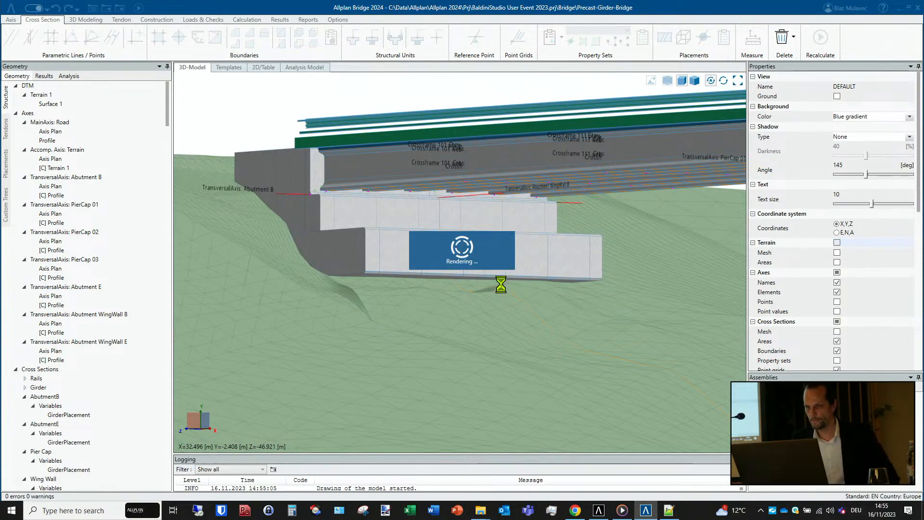
pyautogui.moveTo(462, 277); pyautogui.dragTo(452, 250, button='middle')
# - Open the Girder cross section from the model's list of cross sections
pyautogui.scroll(-1, 82, 351)
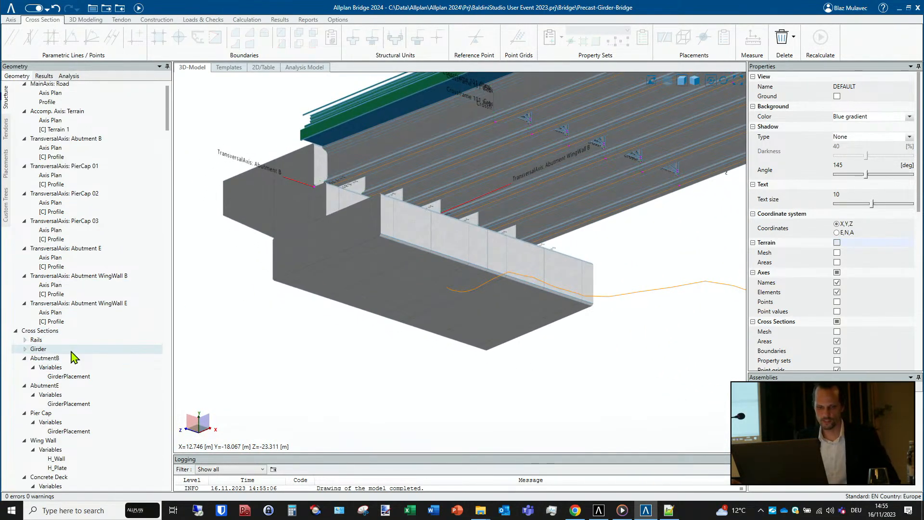
pyautogui.scroll(-3, 75, 360)
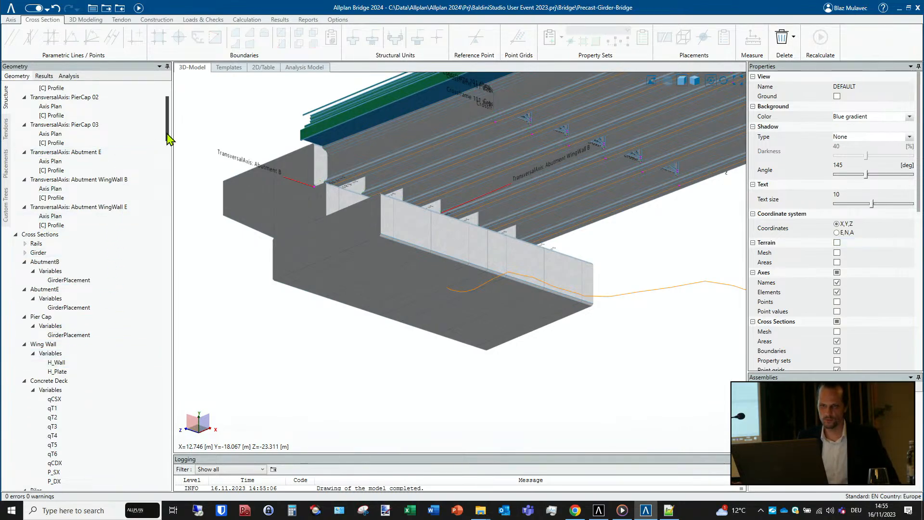
pyautogui.moveTo(167, 135)
pyautogui.mouseDown()
pyautogui.moveTo(168, 202)
pyautogui.moveTo(169, 144)
pyautogui.mouseUp()
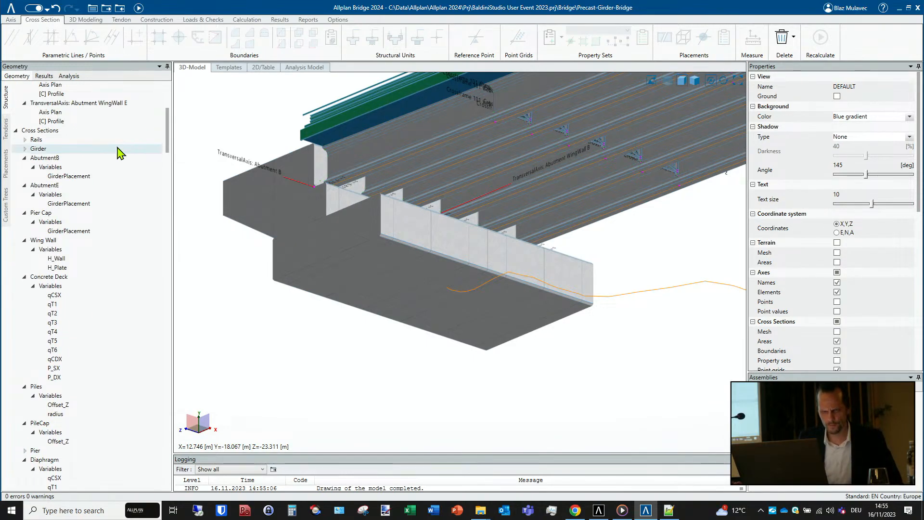
pyautogui.click(48, 149)
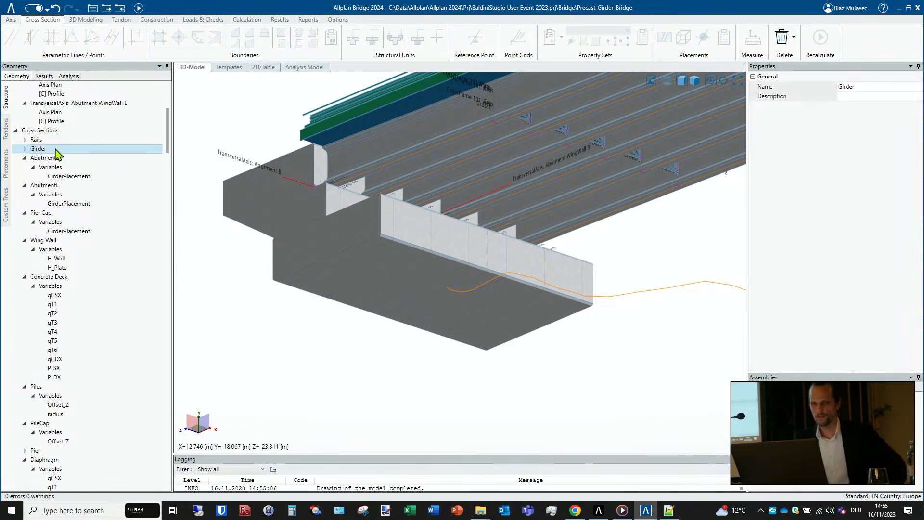
pyautogui.doubleClick(57, 151)
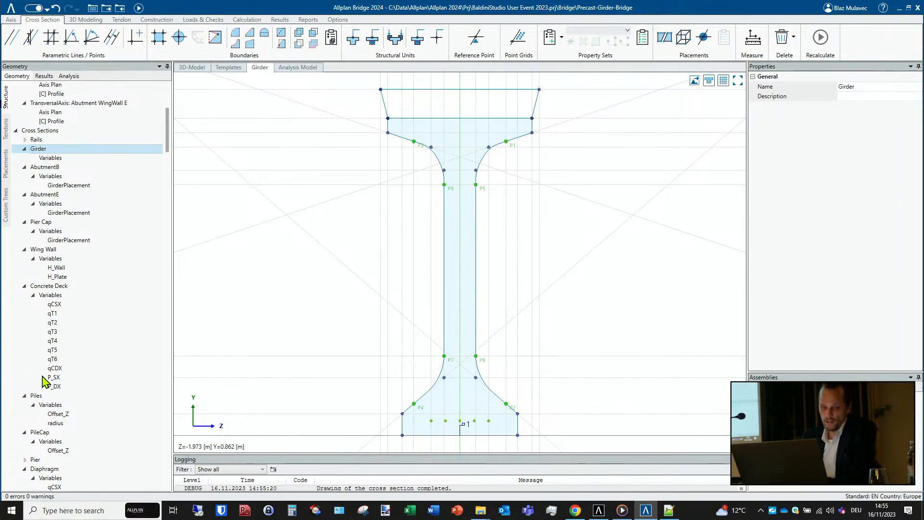
# - Open the Concrete Deck cross section and hide its parametric construction lines
pyautogui.scroll(-3, 47, 385)
pyautogui.click(68, 210)
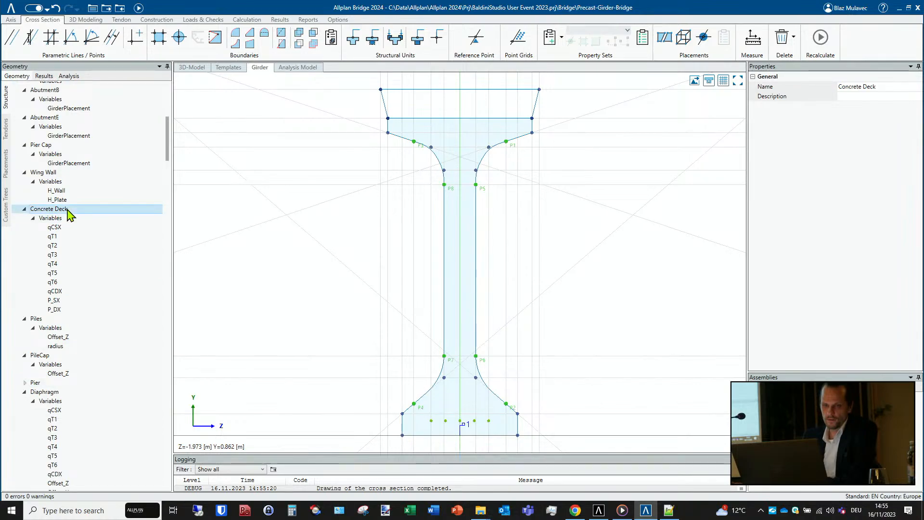
pyautogui.click(68, 210)
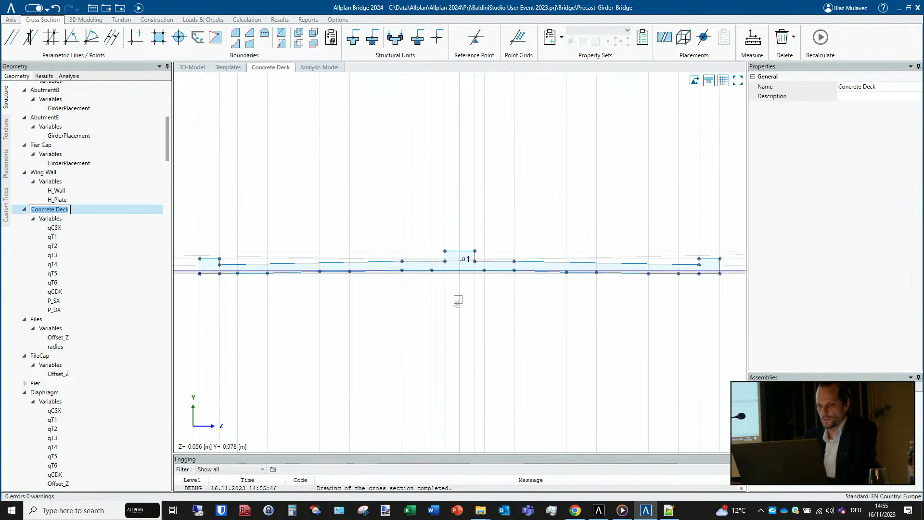
pyautogui.scroll(3, 456, 302)
pyautogui.click(724, 83)
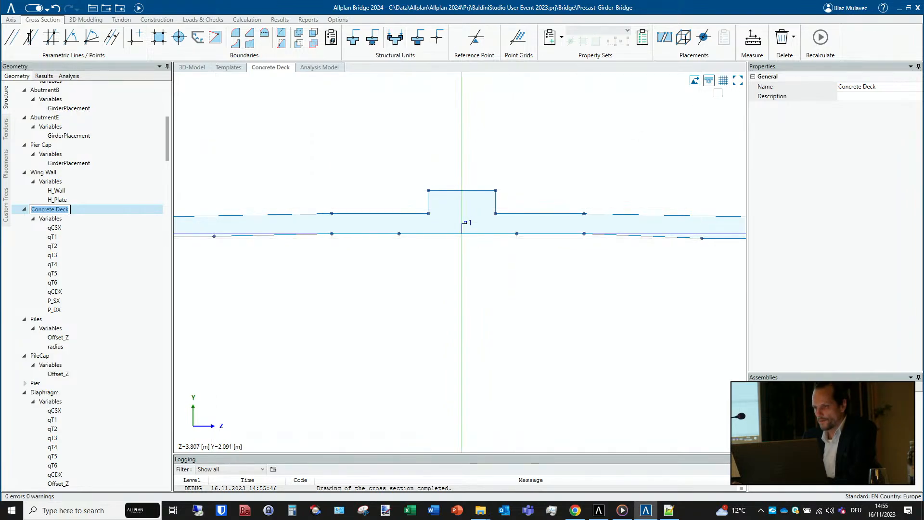
pyautogui.scroll(-7, 588, 245)
pyautogui.scroll(5, 432, 321)
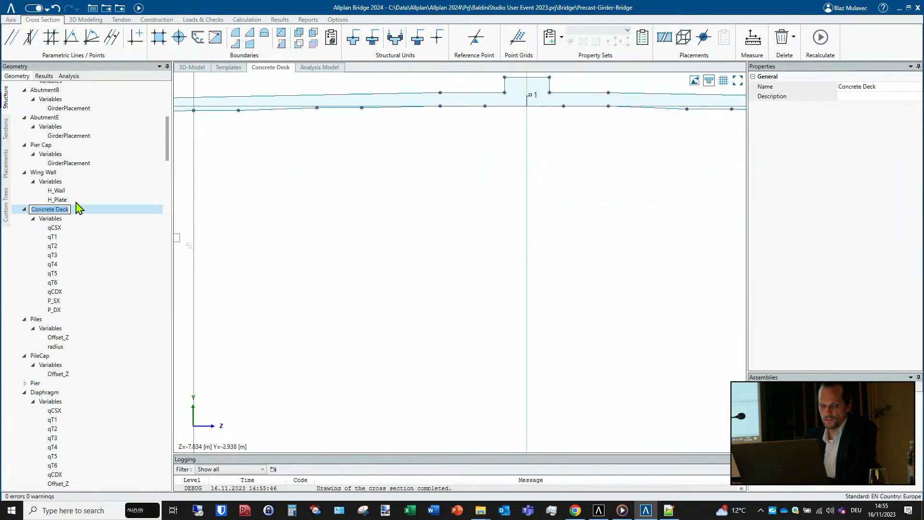
# - Return to the 3D model, view the first span from the side and locate the Haunch tool
pyautogui.click(192, 67)
pyautogui.keyDown('shift'); pyautogui.moveTo(404, 163); pyautogui.dragTo(401, 203, button='middle'); pyautogui.keyUp('shift')
pyautogui.scroll(-4, 391, 208)
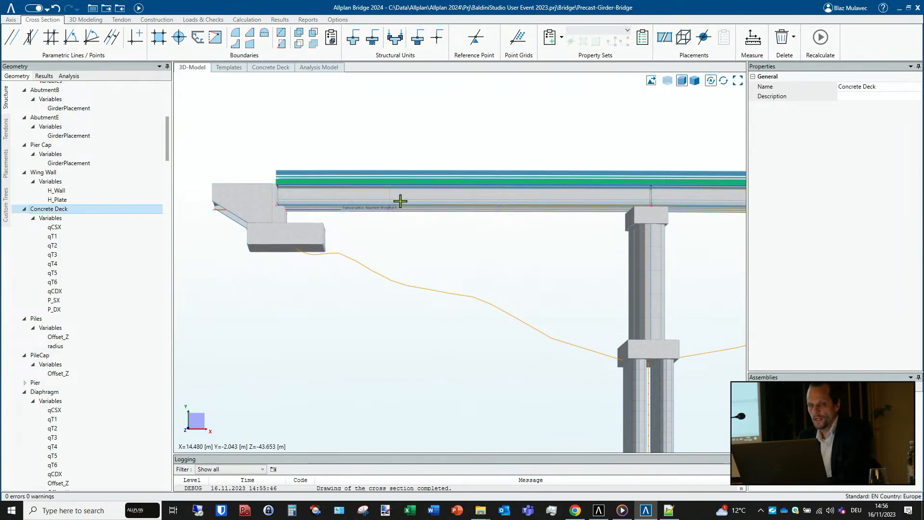
pyautogui.click(96, 21)
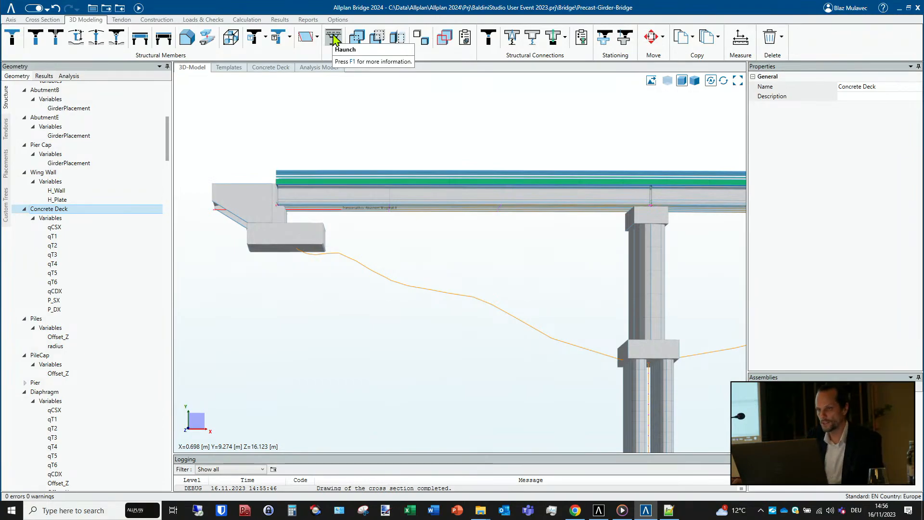
# - Examine the joint between the outer girders and the deck slab along the bridge, from Abutment B past PierCap 03
pyautogui.scroll(5, 550, 188)
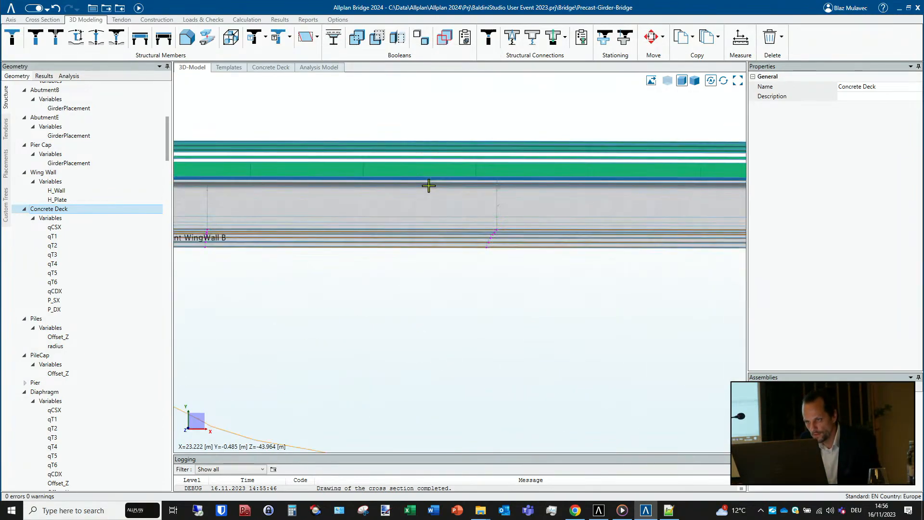
pyautogui.moveTo(429, 186); pyautogui.dragTo(649, 210, button='middle')
pyautogui.scroll(2, 486, 178)
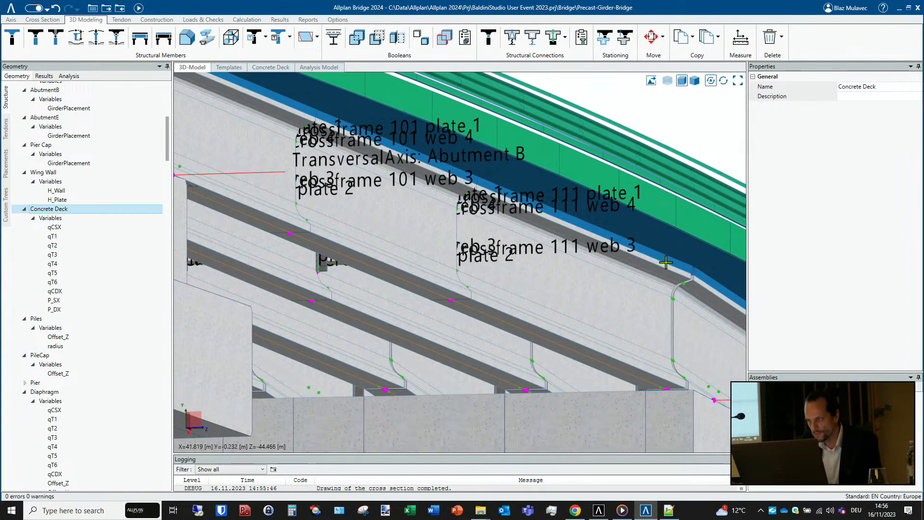
pyautogui.moveTo(654, 284); pyautogui.dragTo(322, 228, button='middle')
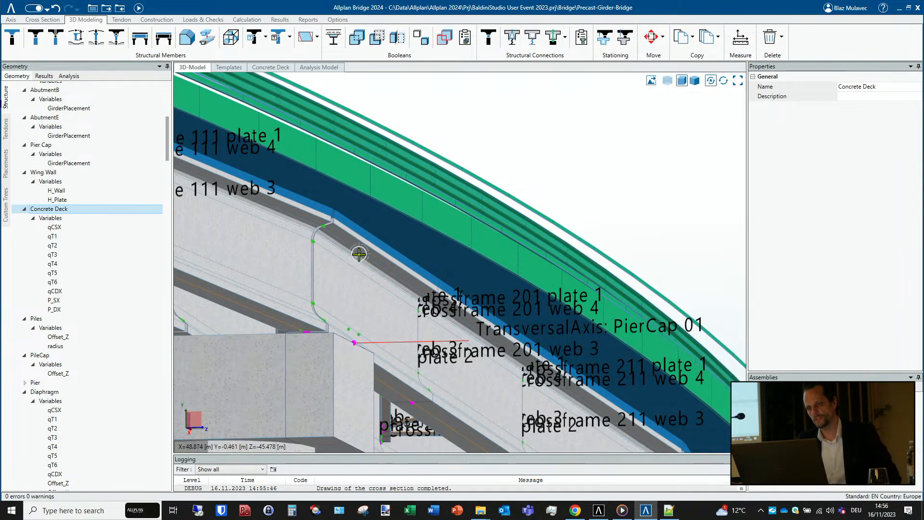
pyautogui.moveTo(358, 254)
pyautogui.keyDown('shift'); pyautogui.mouseDown(button='middle')
pyautogui.moveTo(338, 267)
pyautogui.moveTo(347, 259)
pyautogui.mouseUp(button='middle'); pyautogui.keyUp('shift')
pyautogui.moveTo(573, 314); pyautogui.dragTo(238, 282, button='middle')
pyautogui.moveTo(507, 285); pyautogui.dragTo(305, 252, button='middle')
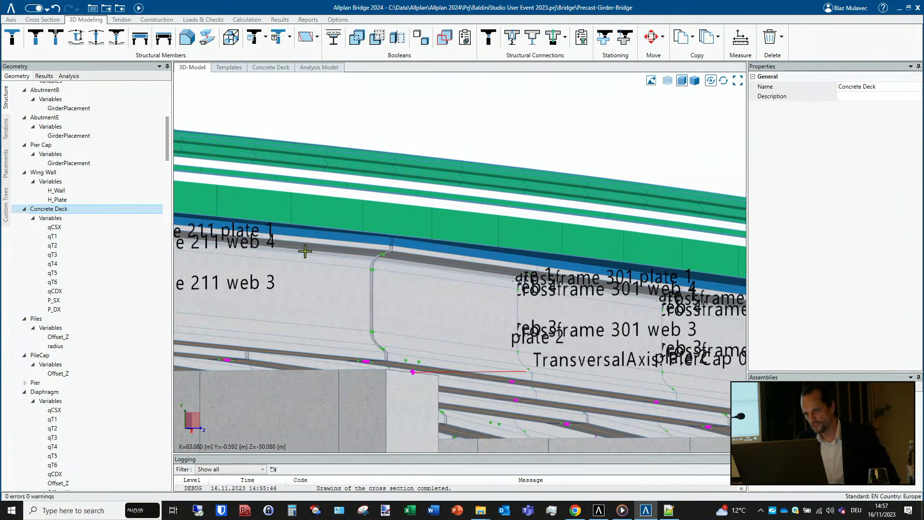
pyautogui.moveTo(556, 276); pyautogui.dragTo(205, 203, button='middle')
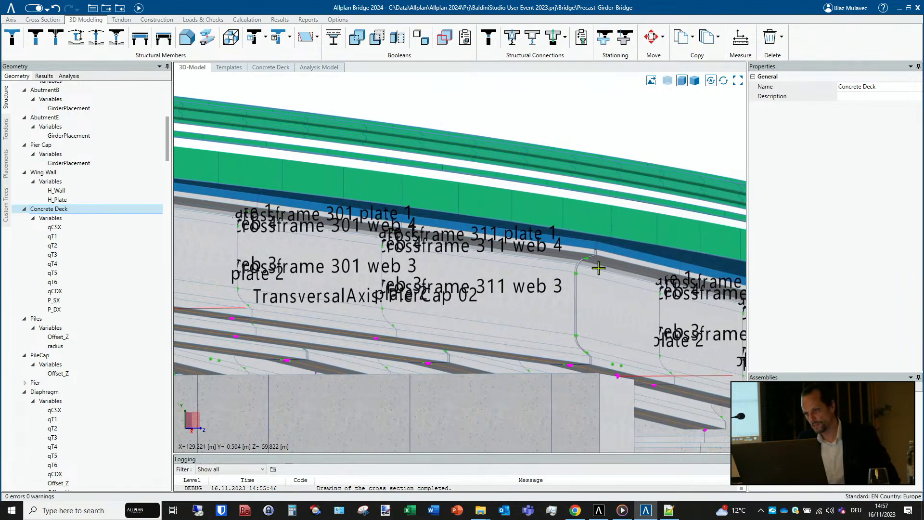
pyautogui.moveTo(599, 264); pyautogui.dragTo(202, 215, button='middle')
pyautogui.scroll(5, 462, 303)
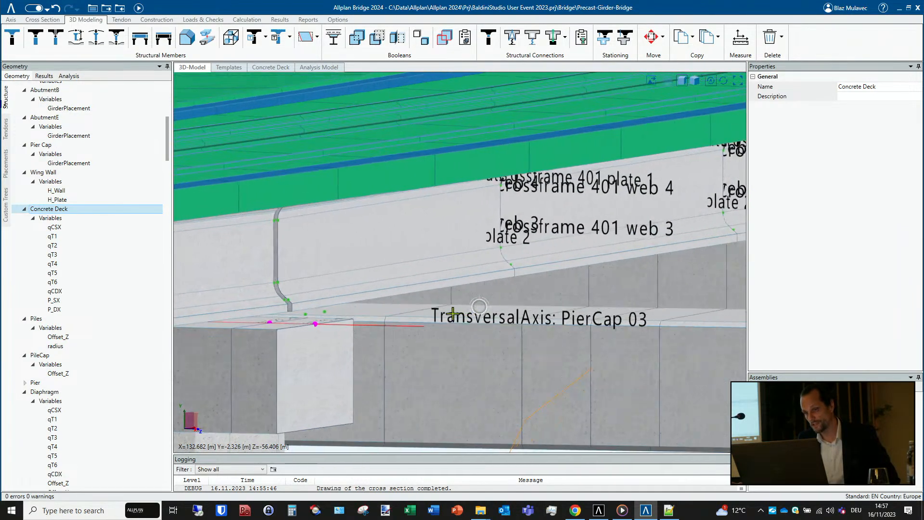
pyautogui.moveTo(495, 301); pyautogui.dragTo(214, 213, button='middle')
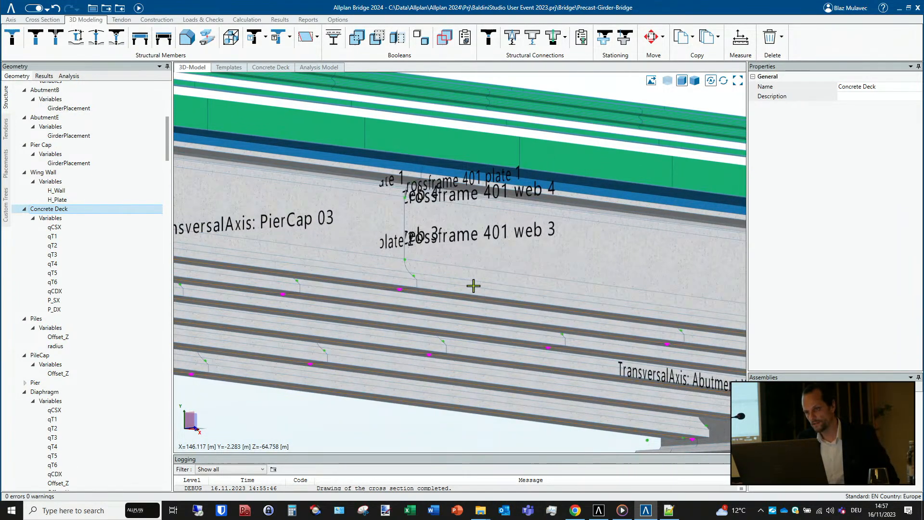
pyautogui.scroll(-2, 464, 284)
pyautogui.scroll(-4, 464, 302)
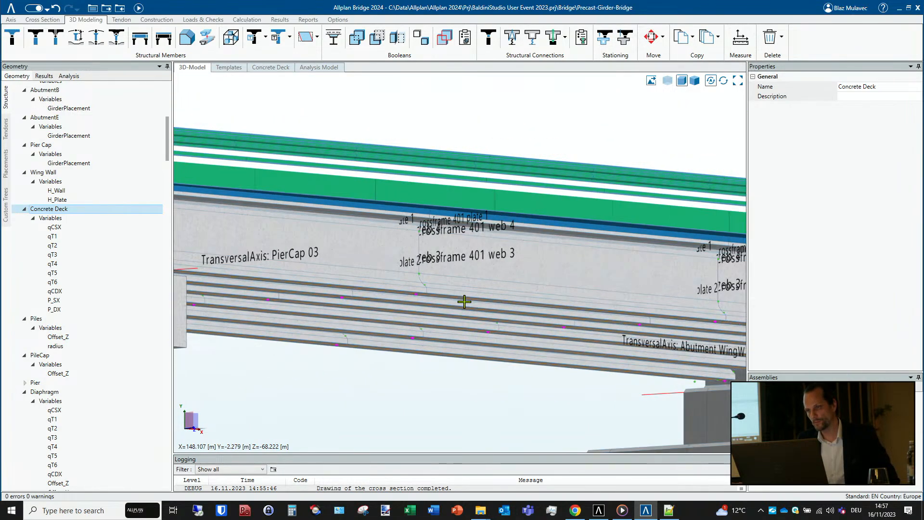
# - Examine the last span between PierCap 03 and Abutment E, including the gap between the girder ends above the pier cap
pyautogui.moveTo(371, 298); pyautogui.dragTo(388, 295, button='middle')
pyautogui.scroll(3, 403, 295)
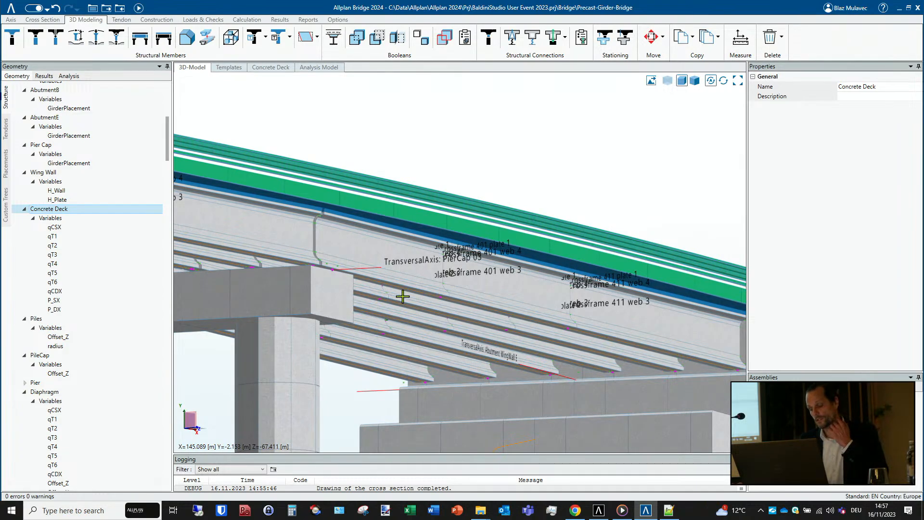
pyautogui.scroll(-4, 403, 296)
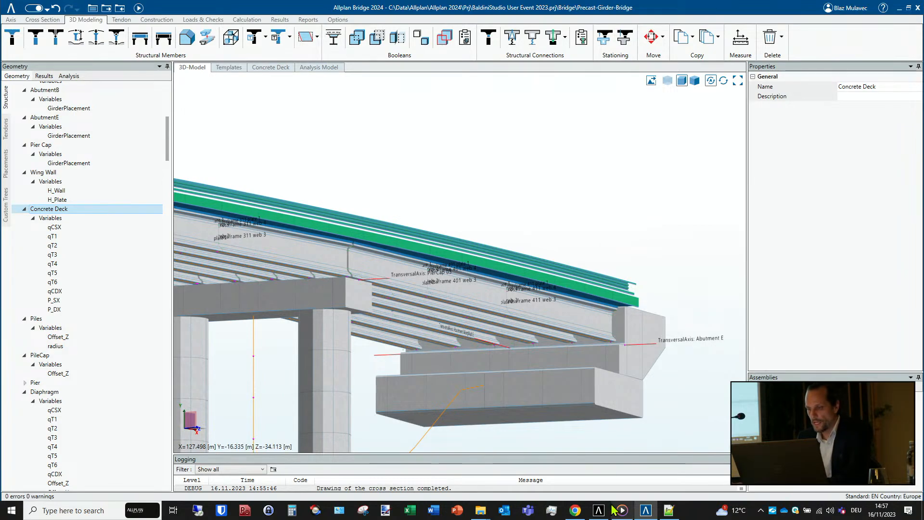
pyautogui.moveTo(614, 507)
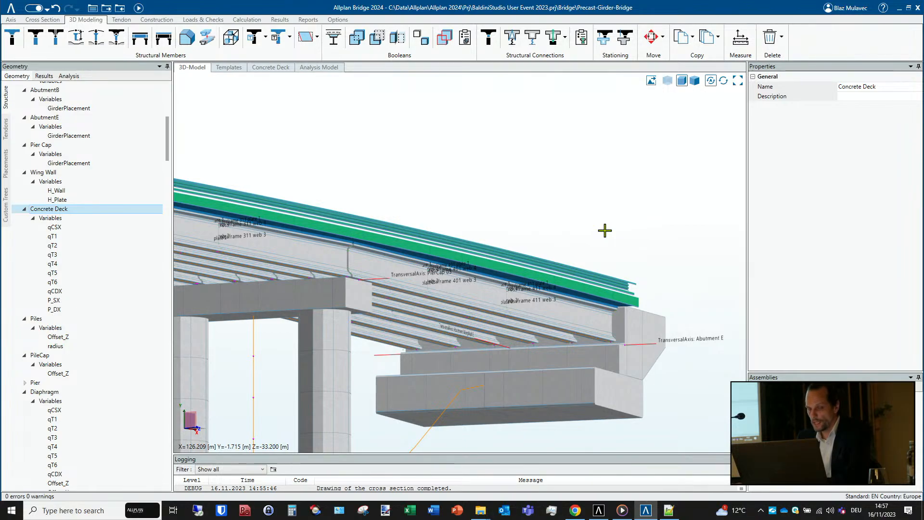
pyautogui.moveTo(580, 244); pyautogui.dragTo(509, 256, button='middle')
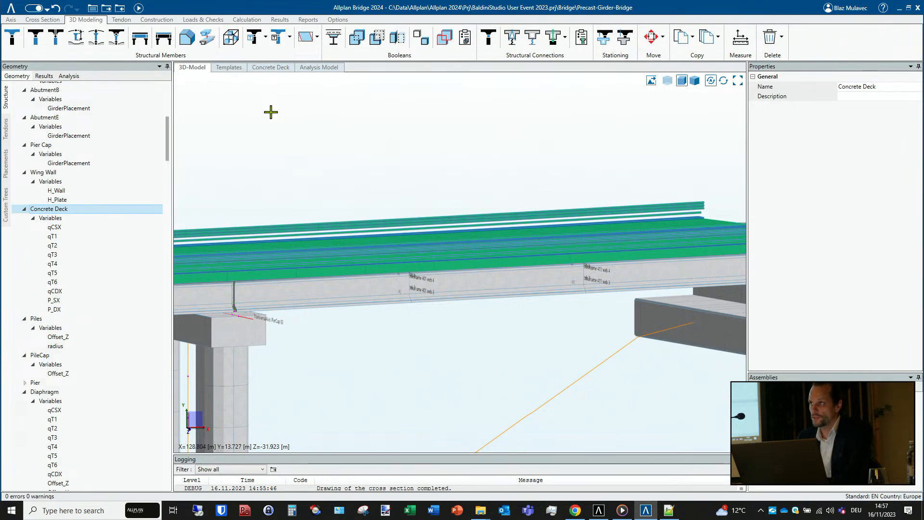
pyautogui.moveTo(307, 271)
pyautogui.mouseDown(button='middle')
pyautogui.moveTo(299, 282)
pyautogui.moveTo(253, 285)
pyautogui.moveTo(367, 264)
pyautogui.moveTo(345, 260)
pyautogui.moveTo(347, 276)
pyautogui.mouseUp(button='middle')
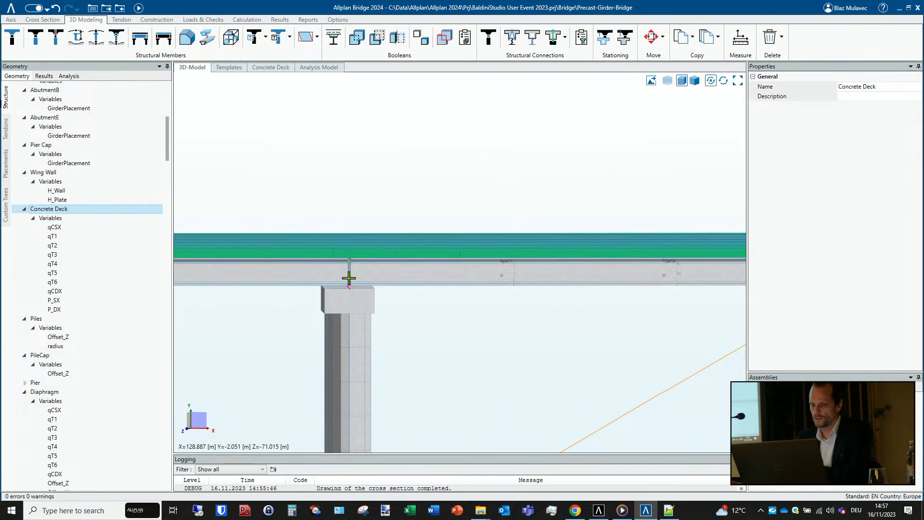
pyautogui.scroll(1, 349, 279)
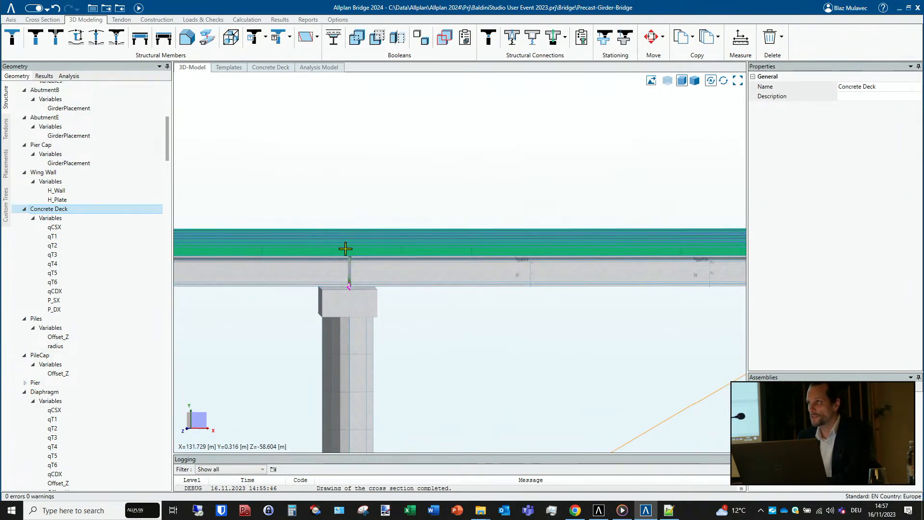
pyautogui.moveTo(353, 283); pyautogui.dragTo(351, 282, button='middle')
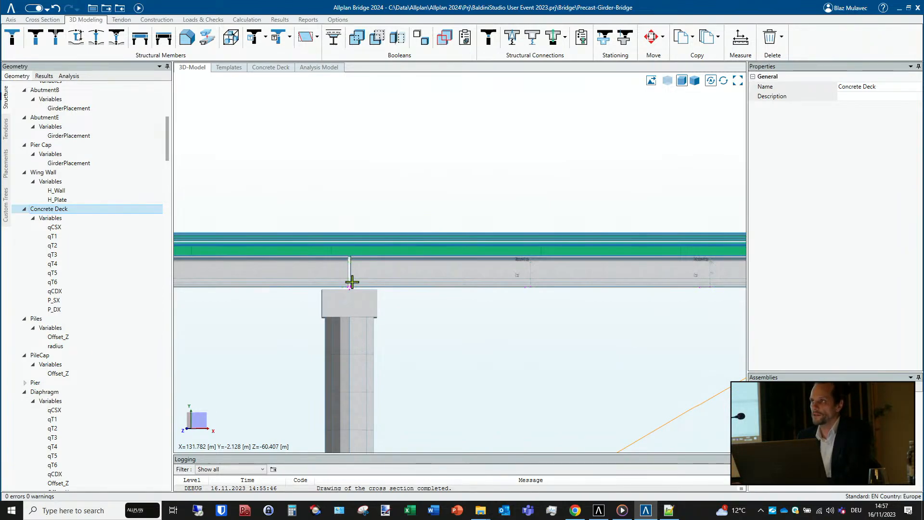
pyautogui.scroll(2, 352, 282)
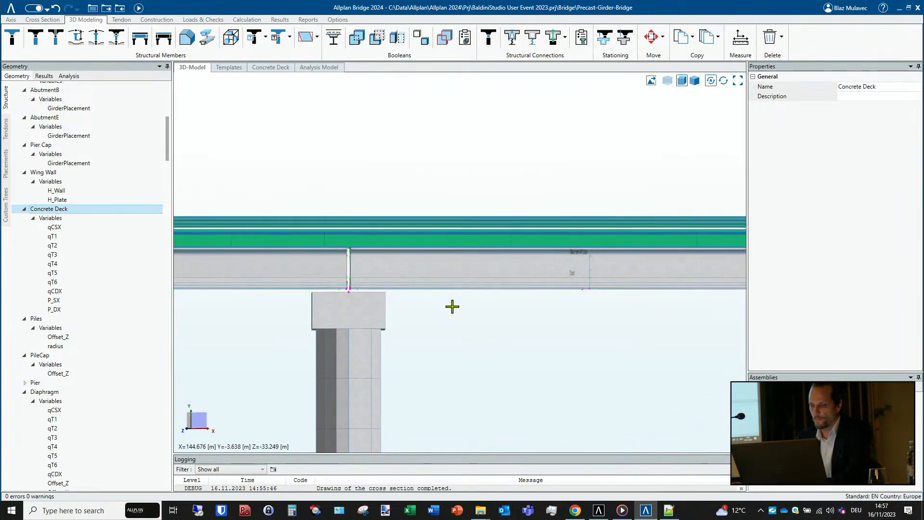
# - Switch to the browser and play the YouTube video "Workflow Allplan Bridge and Twinmotion" in full screen
pyautogui.moveTo(599, 514)
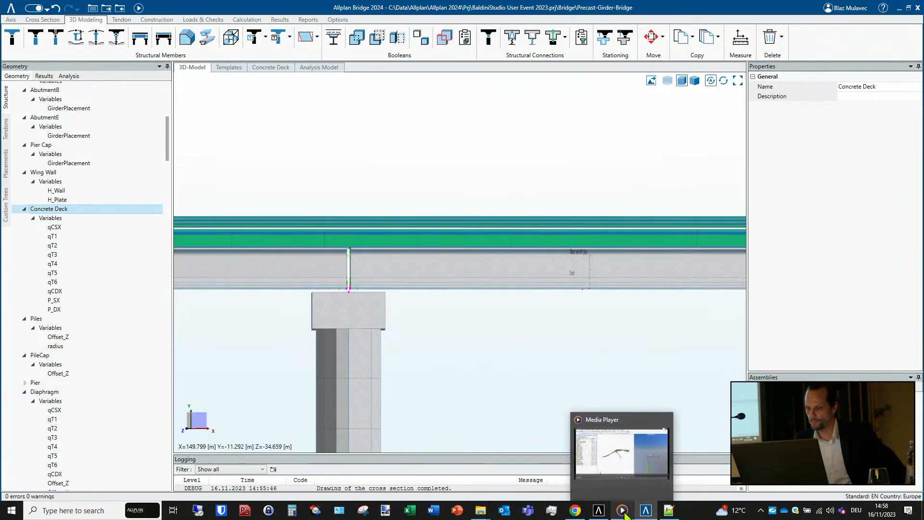
pyautogui.click(623, 512)
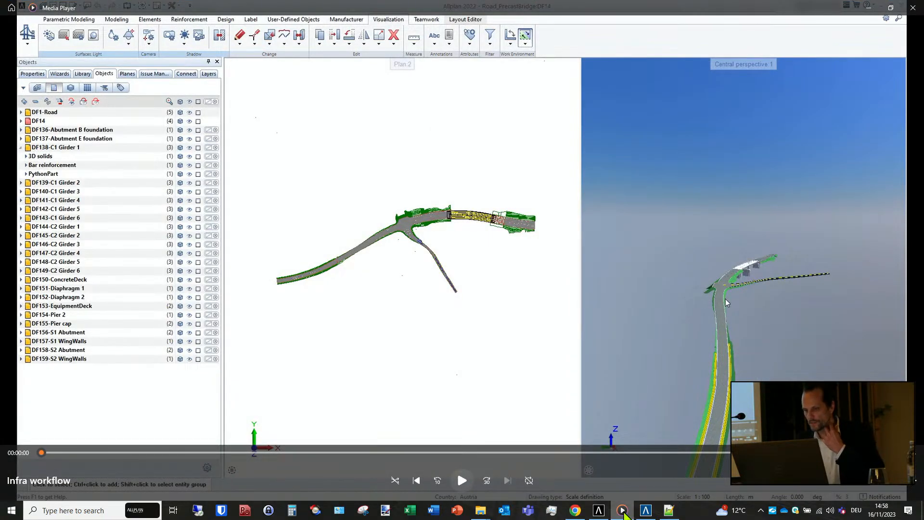
pyautogui.click(576, 514)
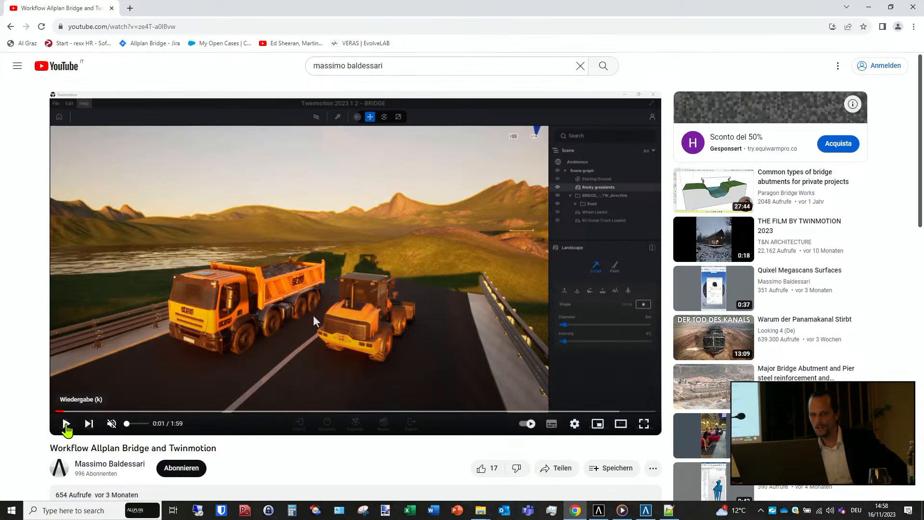
pyautogui.click(67, 424)
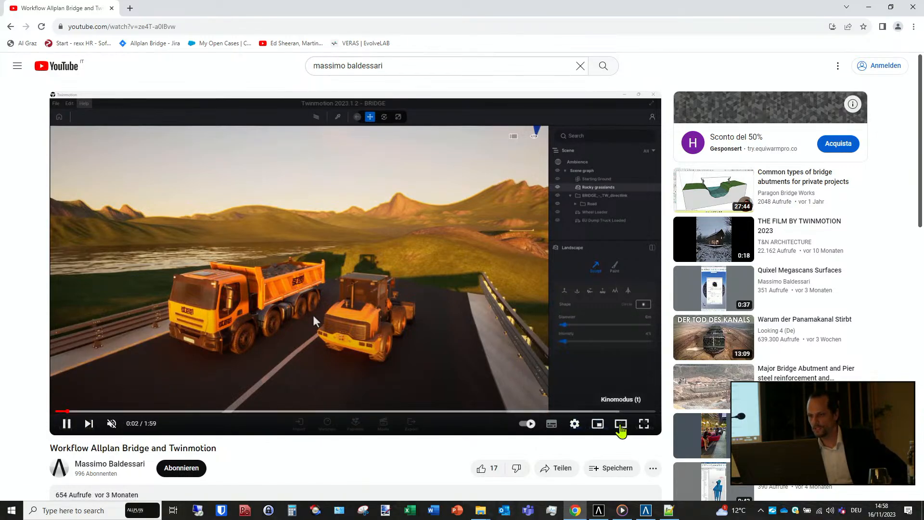
pyautogui.click(644, 424)
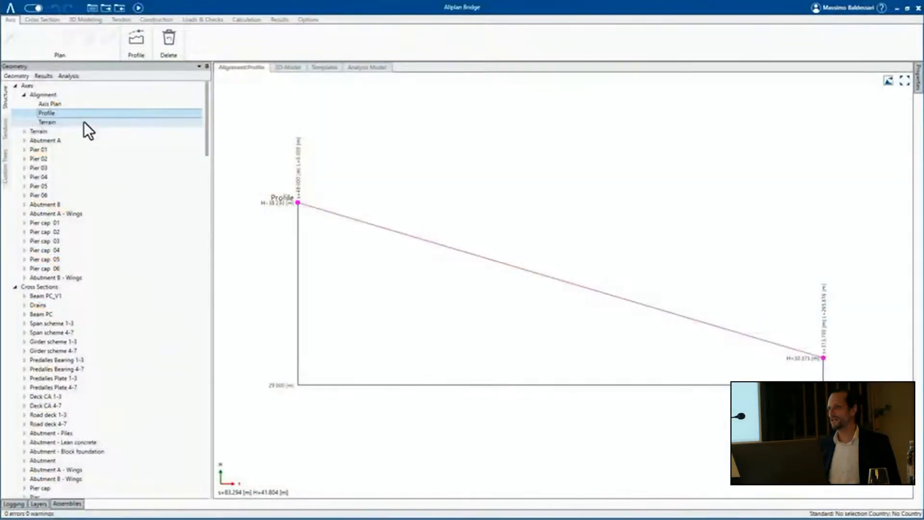
# - Review the alignment's Terrain profile and the Beam PC cross section before returning to the 3D model
pyautogui.click(83, 122)
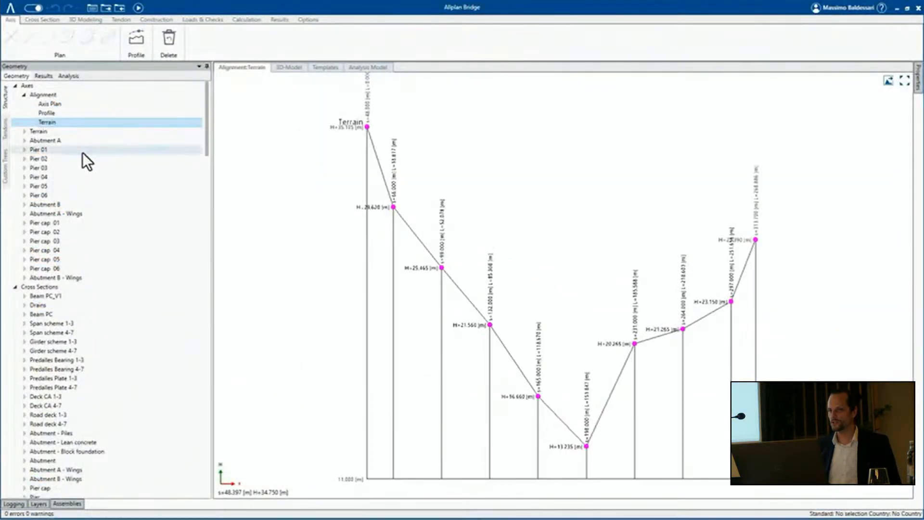
pyautogui.click(71, 314)
pyautogui.click(267, 67)
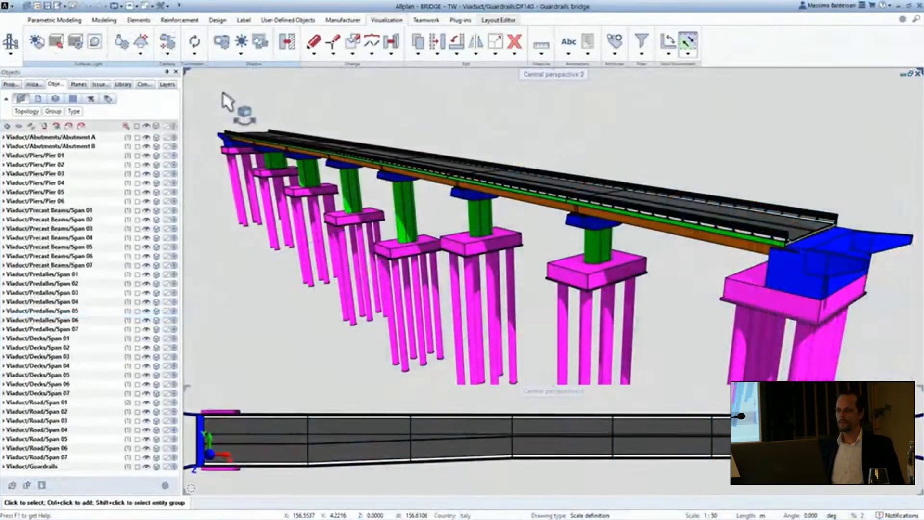
# - In Allplan, show only the viaduct's Abutment A and Abutment B and sync them through the Twinmotion Direct Link
pyautogui.click(146, 126)
pyautogui.click(146, 138)
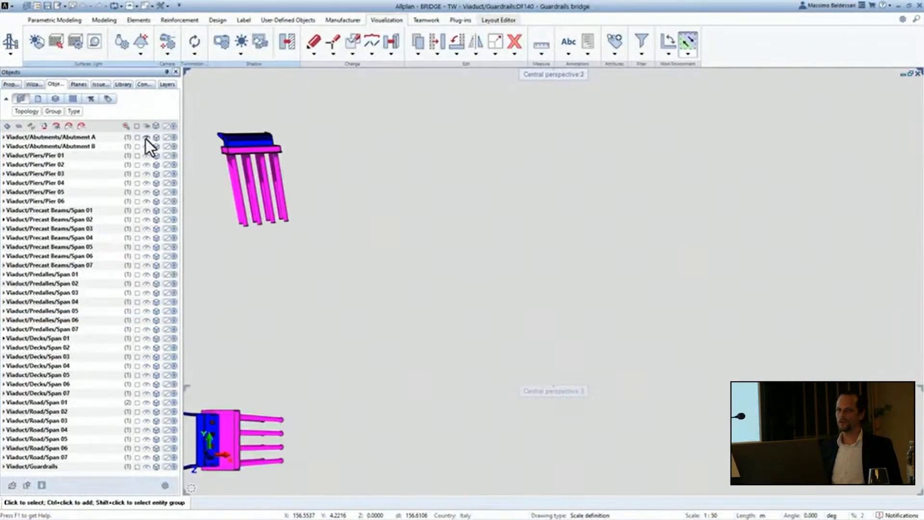
pyautogui.click(146, 146)
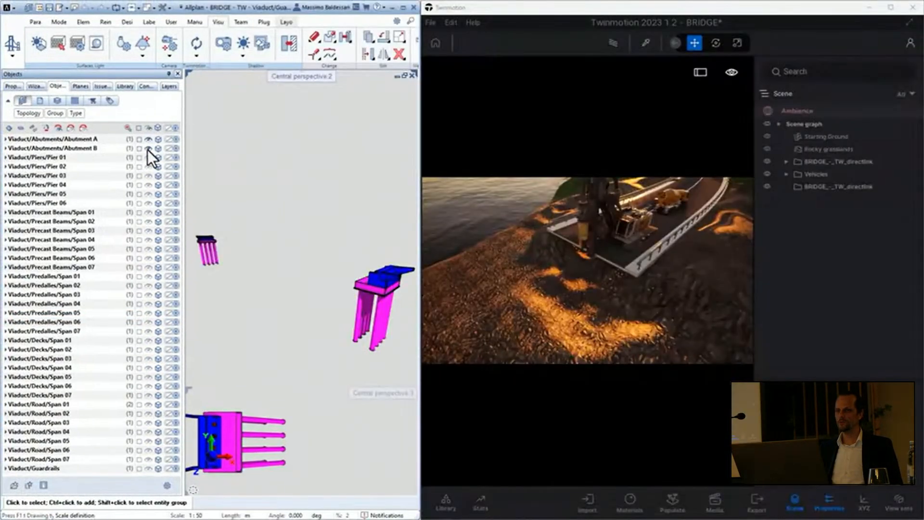
pyautogui.click(192, 42)
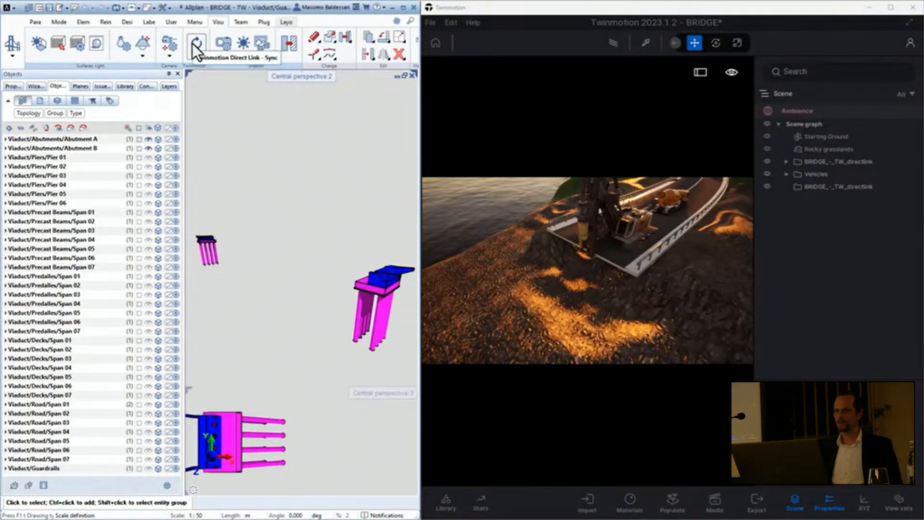
# - In Twinmotion, import the BRIDGE_-_TW_directlink source through Direct Link with the Keep hierarchy option
pyautogui.click(588, 499)
pyautogui.click(448, 408)
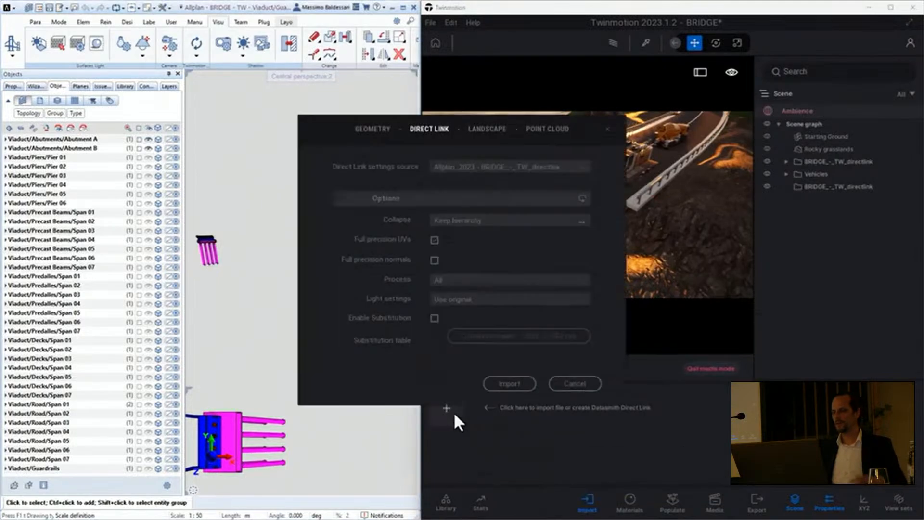
pyautogui.click(505, 385)
pyautogui.click(586, 500)
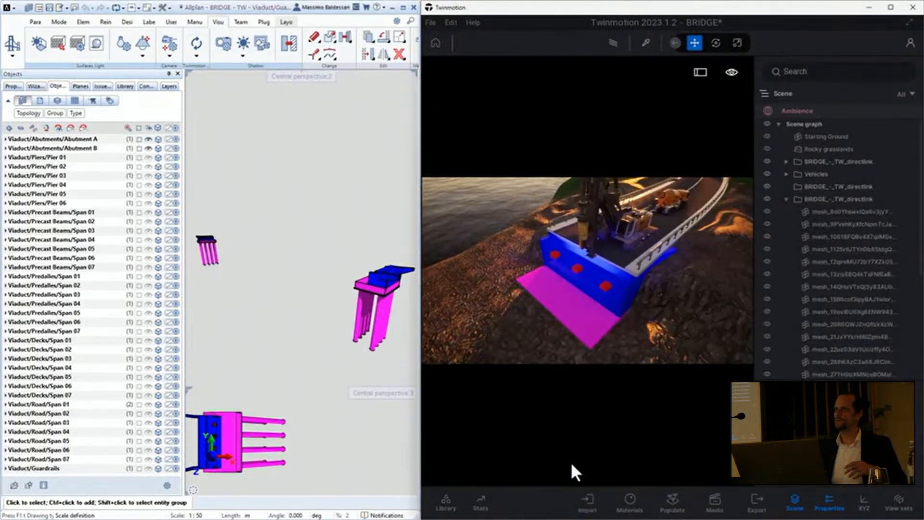
# - Maximise Twinmotion and group all the imported abutment meshes into a new container named Abutments
pyautogui.press('super+Up')
pyautogui.click(828, 212)
pyautogui.scroll(-10, 826, 224)
pyautogui.keyDown('shift'); pyautogui.click(838, 374); pyautogui.keyUp('shift')
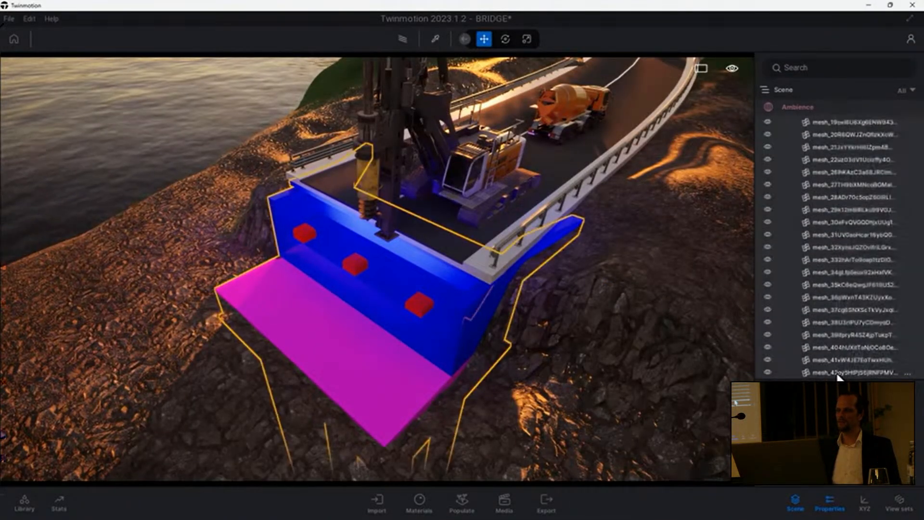
pyautogui.rightClick(838, 374)
pyautogui.click(869, 73)
pyautogui.write('Abutments')
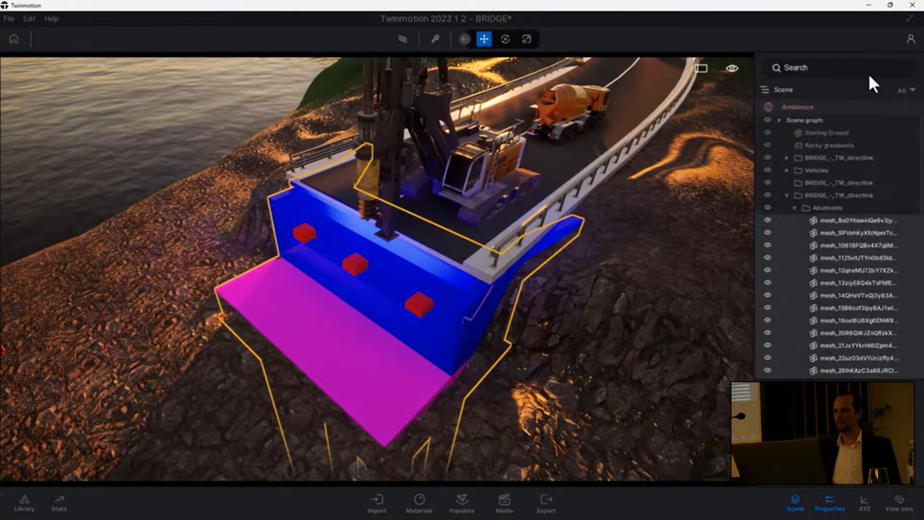
pyautogui.press('Return')
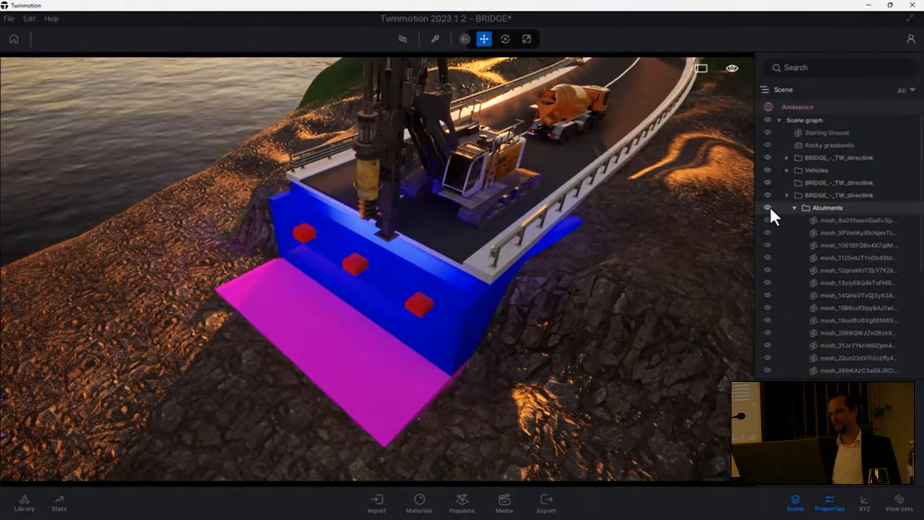
# - Apply Exposed aggregate concrete 01 to the abutment footing, a light concrete to its walls and Fine concrete 01 to the bearing blocks
pyautogui.click(27, 487)
pyautogui.click(42, 134)
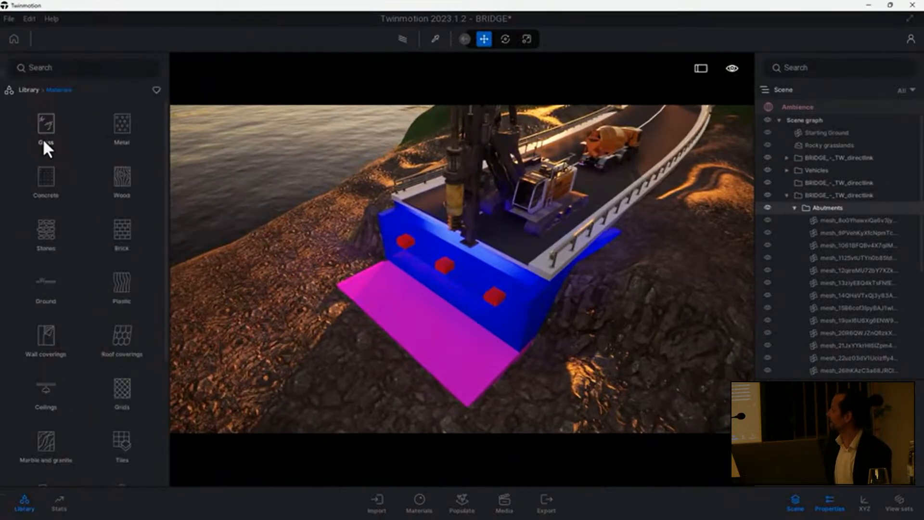
pyautogui.click(43, 137)
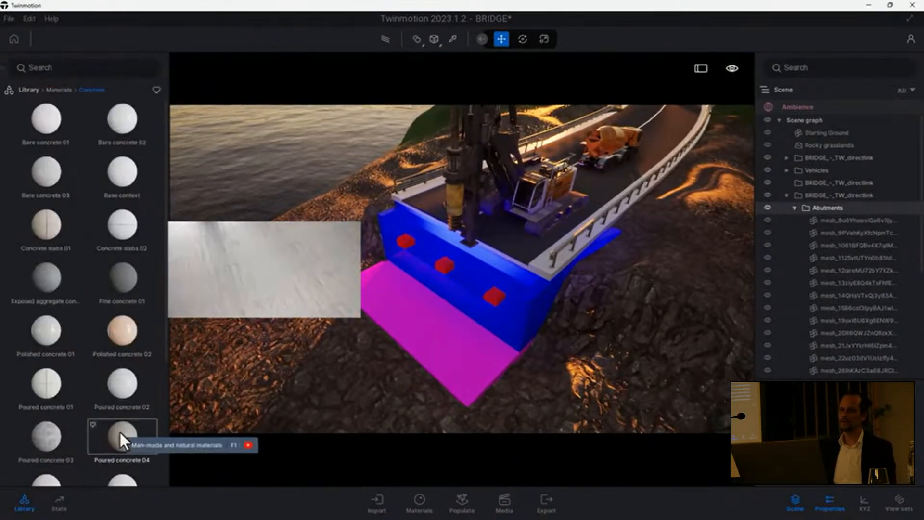
pyautogui.moveTo(54, 285); pyautogui.dragTo(392, 310)
pyautogui.moveTo(139, 159); pyautogui.dragTo(388, 253)
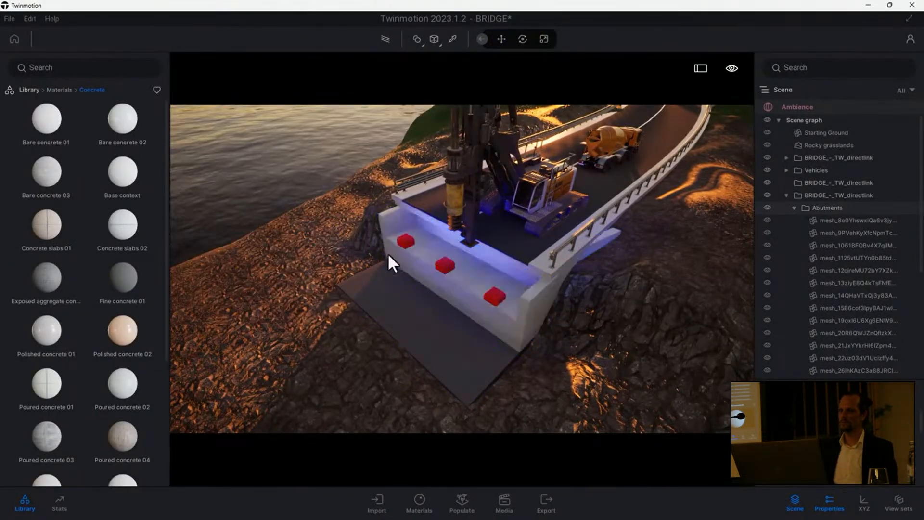
pyautogui.moveTo(123, 276); pyautogui.dragTo(406, 244)
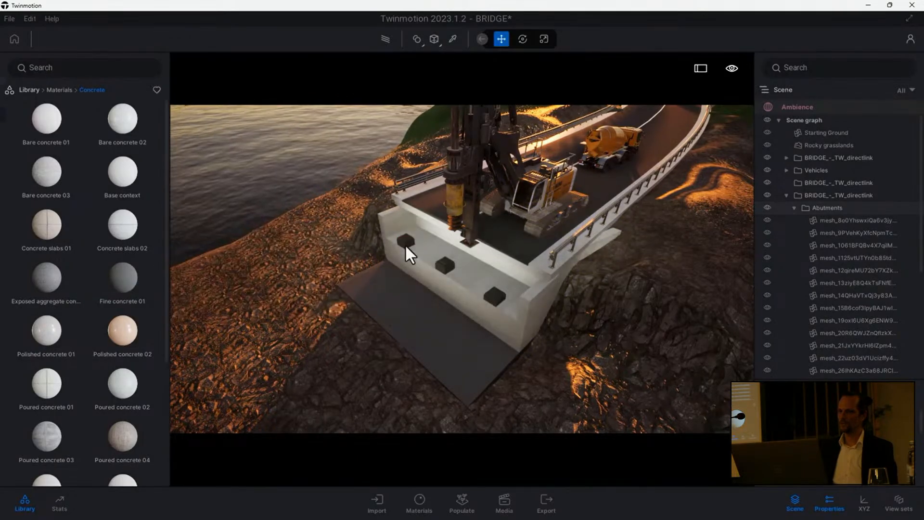
# - Temporarily hide the Rocky grasslands landscape and the Starting Ground to inspect the abutment's foundation, restoring both
pyautogui.click(766, 143)
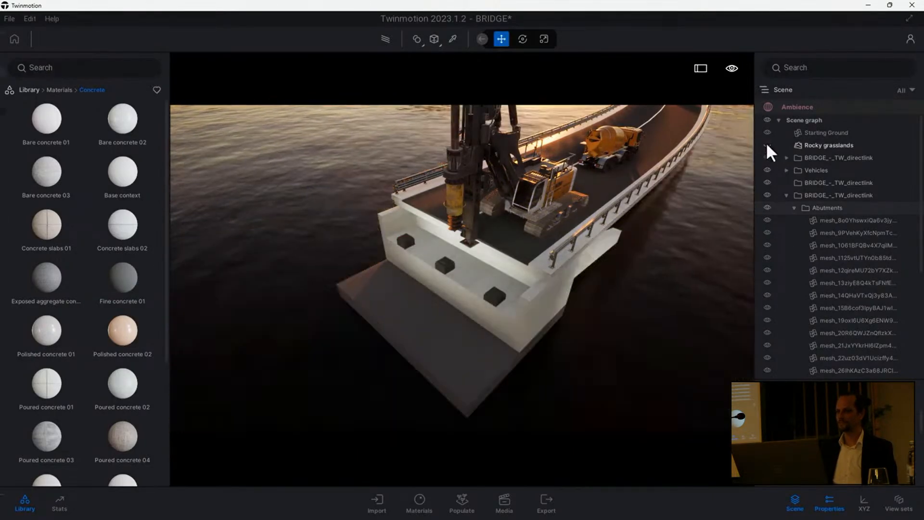
pyautogui.click(767, 133)
pyautogui.click(766, 133)
pyautogui.click(768, 146)
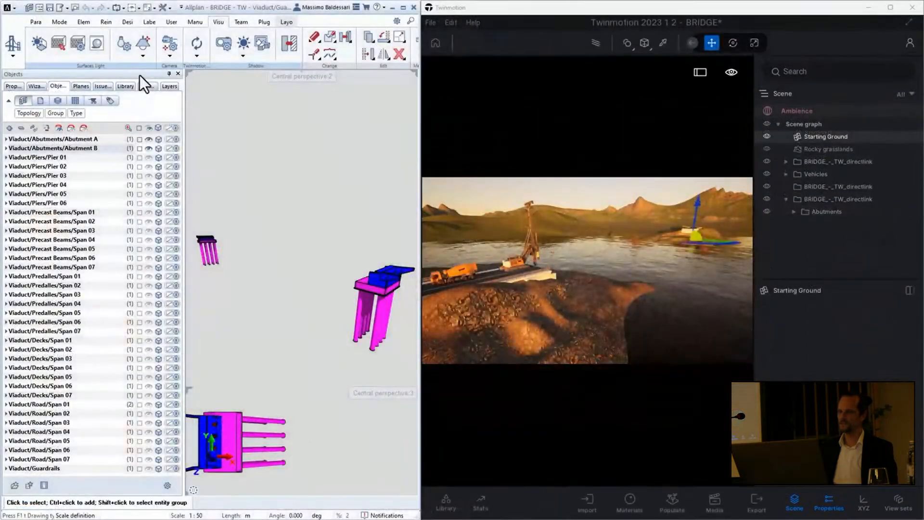
# - In Allplan, make Pier 01 through Pier 06 visible and sync them to Twinmotion
pyautogui.click(95, 157)
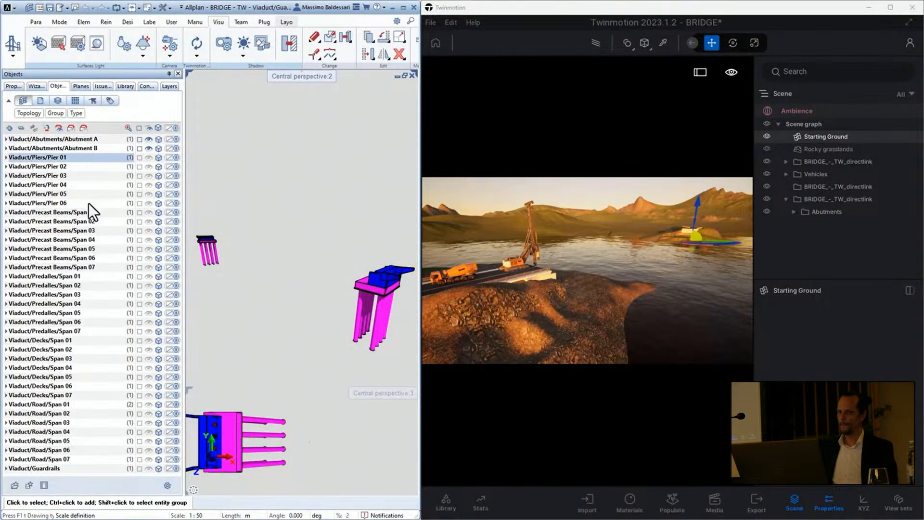
pyautogui.keyDown('shift'); pyautogui.click(89, 202); pyautogui.keyUp('shift')
pyautogui.click(149, 159)
pyautogui.click(197, 44)
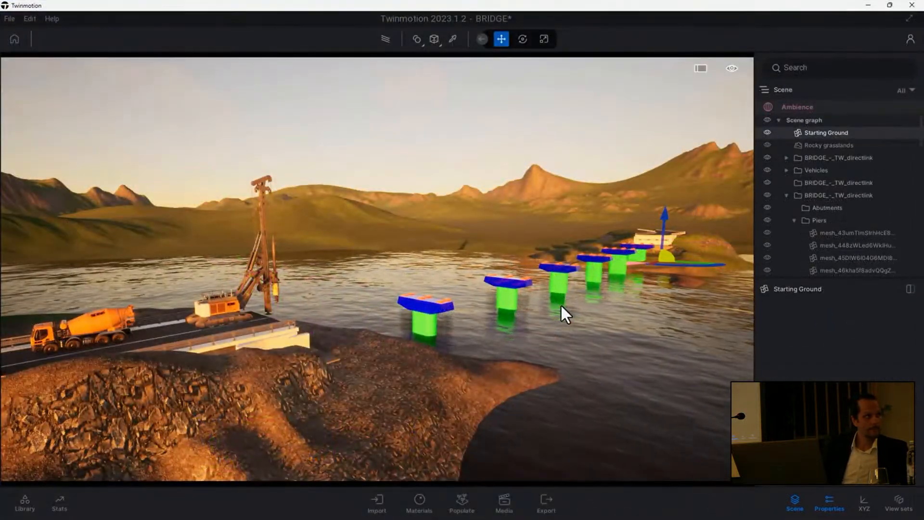
# - In Twinmotion, apply Bare concrete 02 to the pier columns, and Fine concrete 01 and Exposed aggregate concrete 01 to the pier heads
pyautogui.moveTo(561, 304); pyautogui.dragTo(562, 360)
pyautogui.click(25, 502)
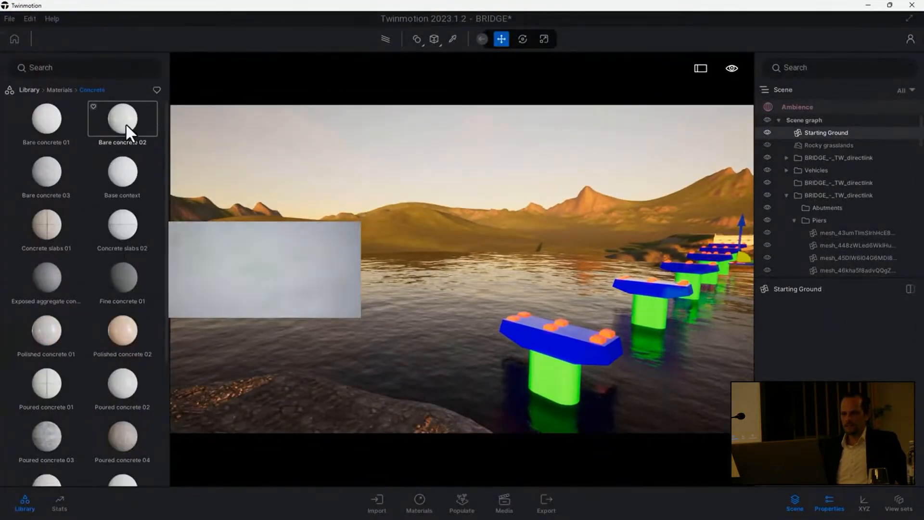
pyautogui.moveTo(126, 124); pyautogui.dragTo(548, 368)
pyautogui.moveTo(122, 277); pyautogui.dragTo(523, 332)
pyautogui.moveTo(46, 278); pyautogui.dragTo(536, 337)
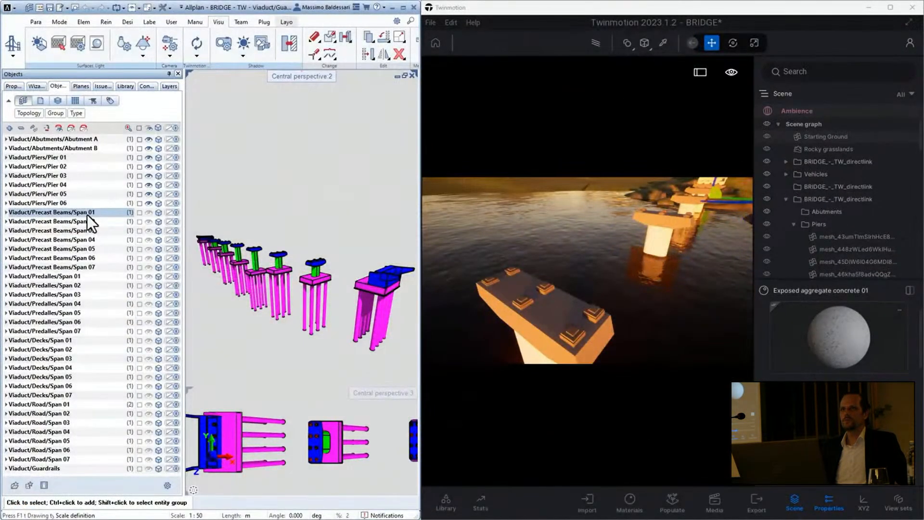
# - In Allplan, make the precast beams of Span 01 through Span 07 visible and sync them to Twinmotion
pyautogui.keyDown('shift'); pyautogui.click(88, 267); pyautogui.keyUp('shift')
pyautogui.click(149, 217)
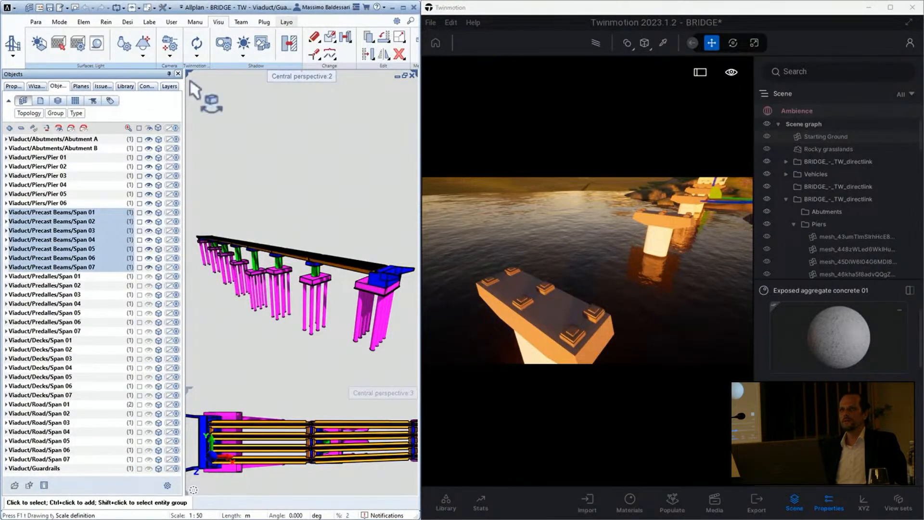
pyautogui.click(196, 44)
# - Make the predalles of Span 01 through Span 07 visible and sync them to Twinmotion
pyautogui.click(100, 276)
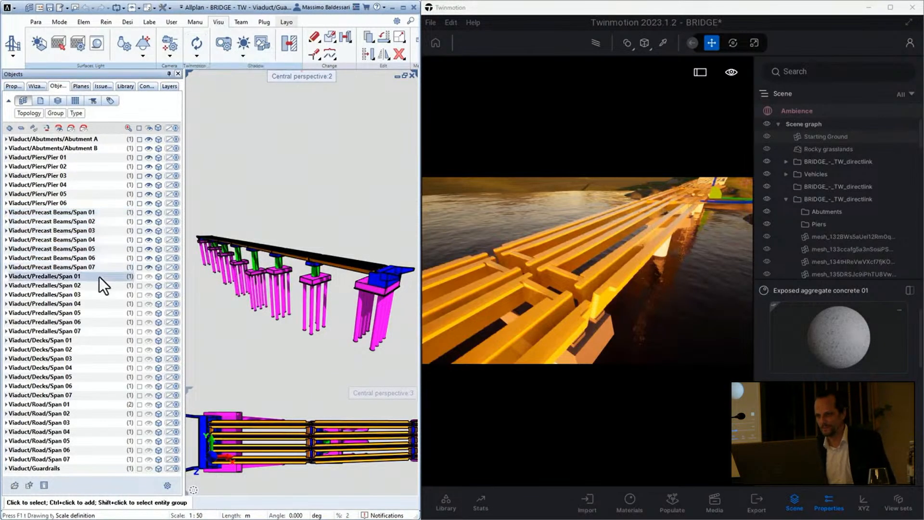
pyautogui.keyDown('shift'); pyautogui.click(83, 331); pyautogui.keyUp('shift')
pyautogui.click(147, 277)
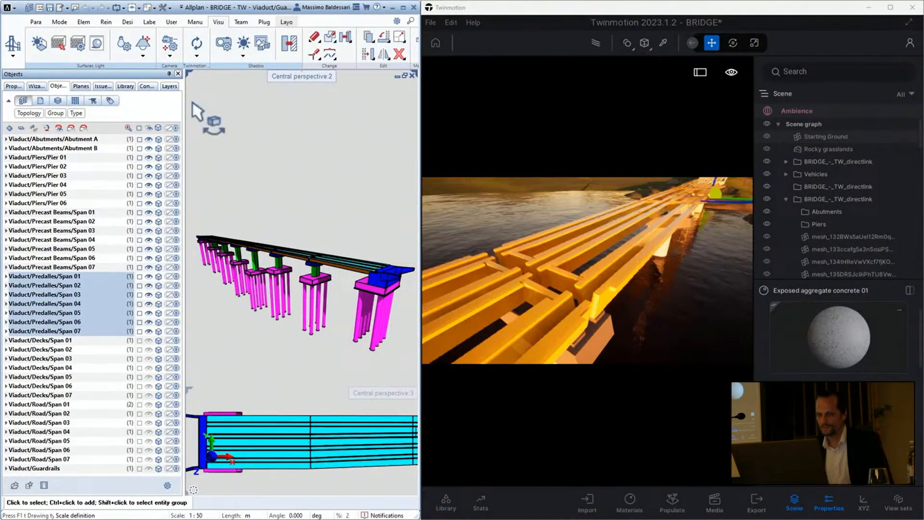
pyautogui.click(198, 45)
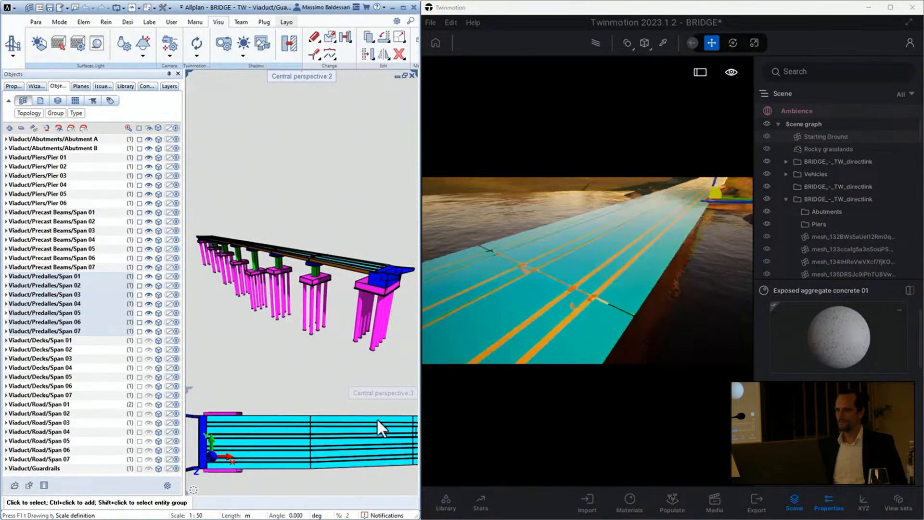
# - In Twinmotion, apply the Bare concrete 02 material from the library to the predalles
pyautogui.click(444, 501)
pyautogui.moveTo(547, 125); pyautogui.dragTo(644, 284)
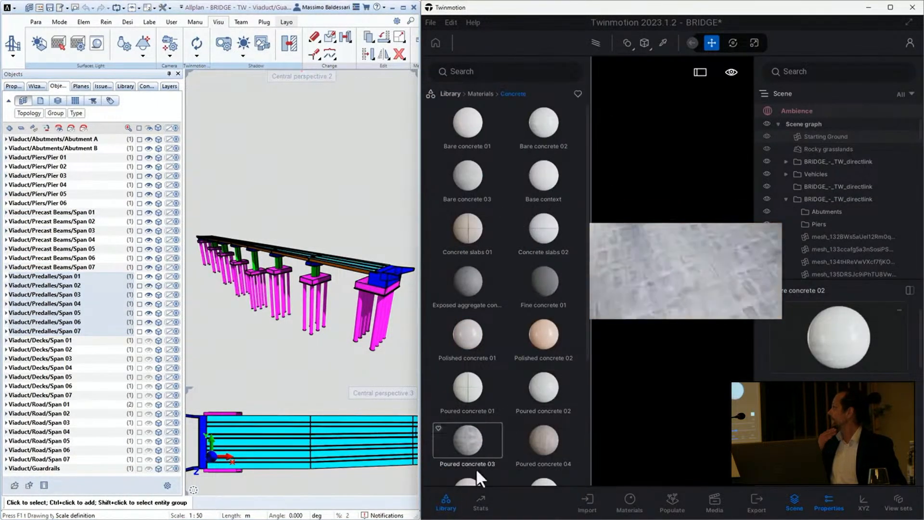
pyautogui.click(445, 501)
# - In Allplan, make the decks of Span 01 through Span 07 visible and sync them to Twinmotion
pyautogui.click(70, 342)
pyautogui.keyDown('shift'); pyautogui.click(71, 395); pyautogui.keyUp('shift')
pyautogui.click(147, 341)
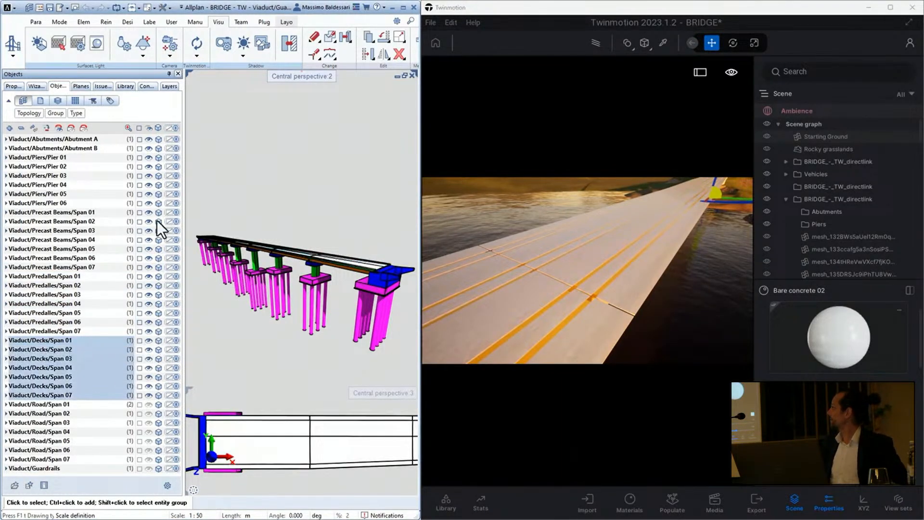
pyautogui.click(200, 42)
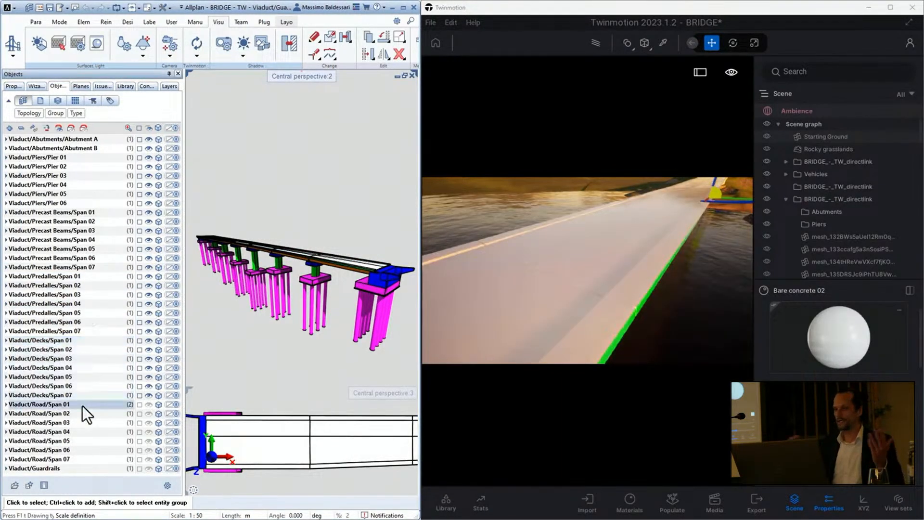
# - Make the road of Span 01 through Span 07 and the guardrails visible, syncing each group to Twinmotion
pyautogui.keyDown('shift'); pyautogui.click(80, 460); pyautogui.keyUp('shift')
pyautogui.click(146, 407)
pyautogui.click(196, 43)
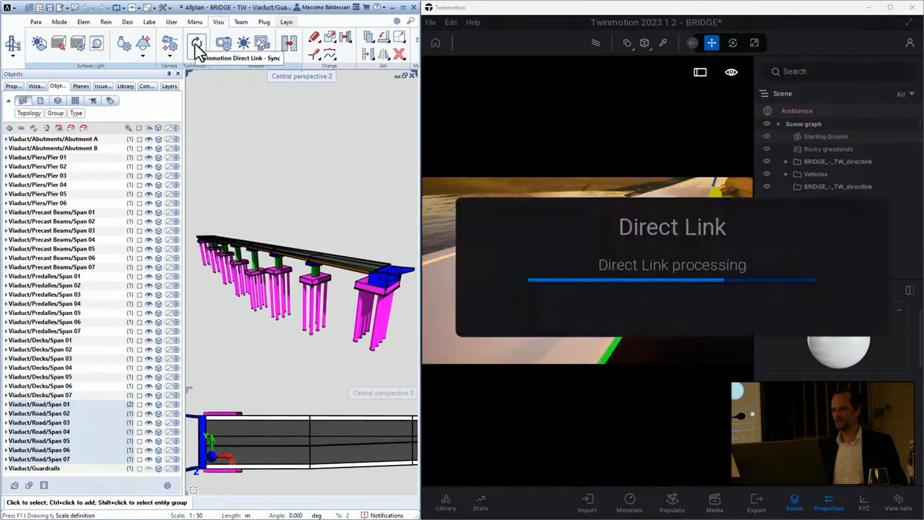
pyautogui.click(147, 469)
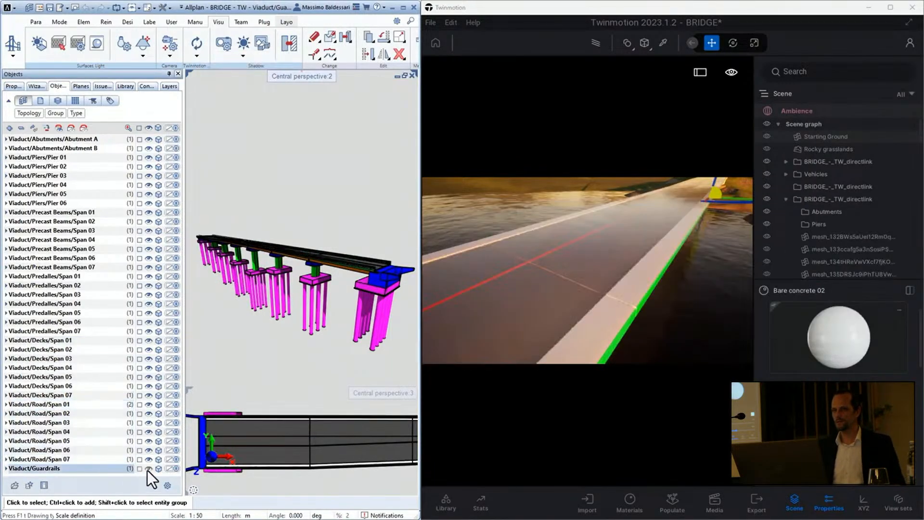
pyautogui.click(198, 43)
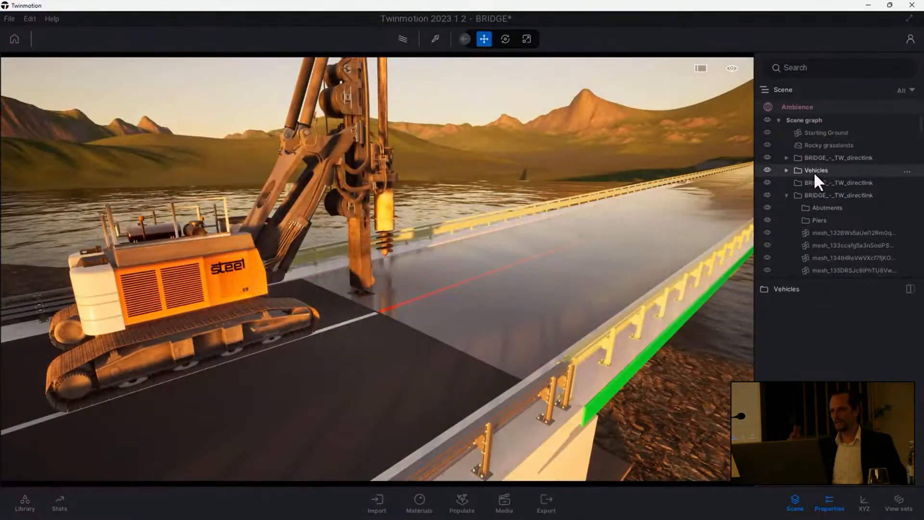
# - In Twinmotion, hide the Vehicles folder and apply the Asphalt 6 material to the viaduct's road surface
pyautogui.click(768, 170)
pyautogui.click(25, 503)
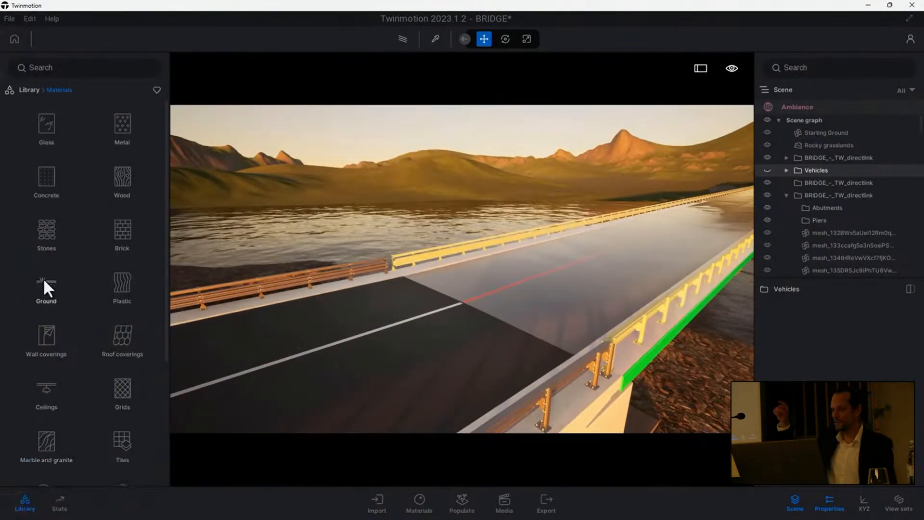
pyautogui.click(62, 68)
pyautogui.write('as')
pyautogui.click(29, 119)
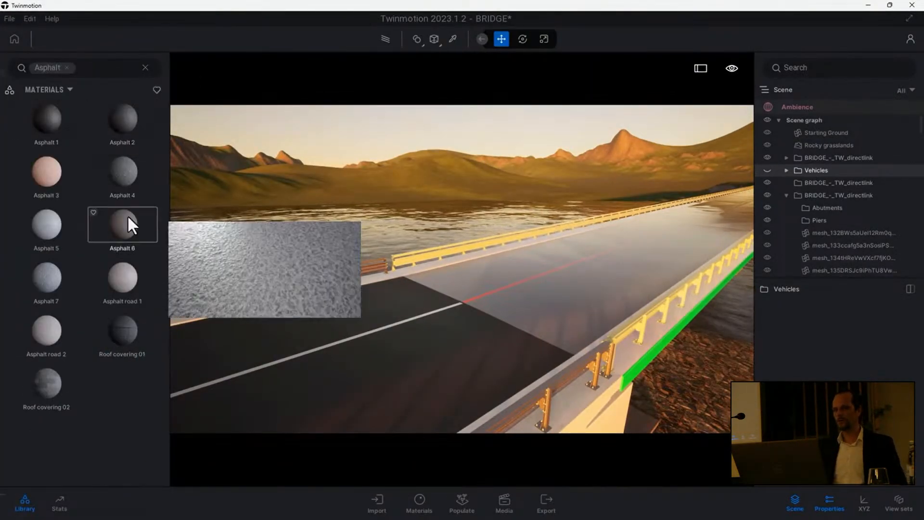
pyautogui.moveTo(125, 218); pyautogui.dragTo(451, 280)
# - Find the white materials and apply Car paint White to the road's red centre line and the deck's green edge
pyautogui.click(66, 68)
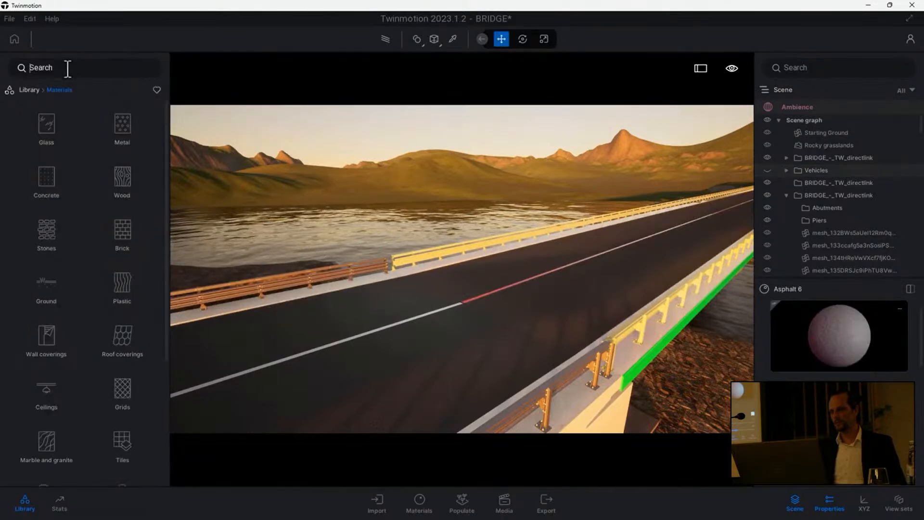
pyautogui.write('whit')
pyautogui.click(24, 105)
pyautogui.moveTo(122, 119); pyautogui.dragTo(480, 295)
pyautogui.moveTo(122, 118); pyautogui.dragTo(634, 374)
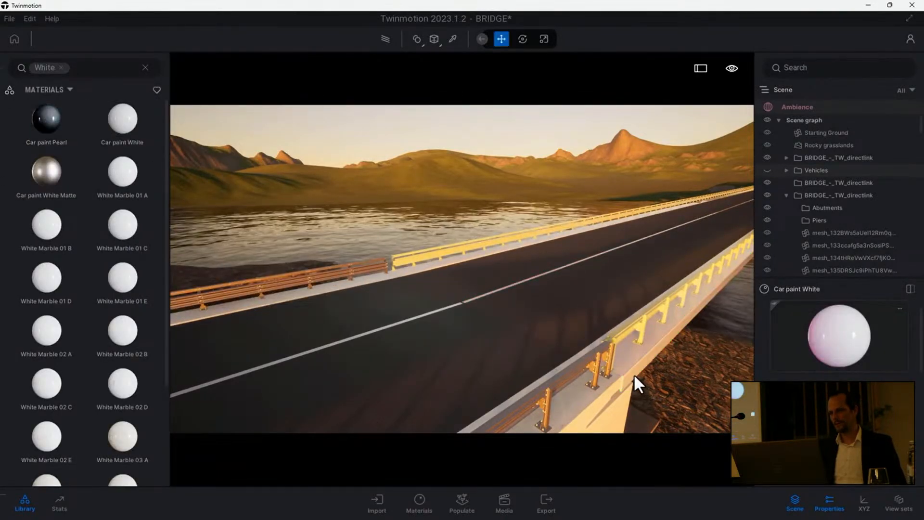
# - Apply the metal materials Galvanised steel 01 to the guardrails and Brushed aluminium 01 to their bolts
pyautogui.scroll(5, 559, 278)
pyautogui.click(62, 67)
pyautogui.scroll(-5, 95, 246)
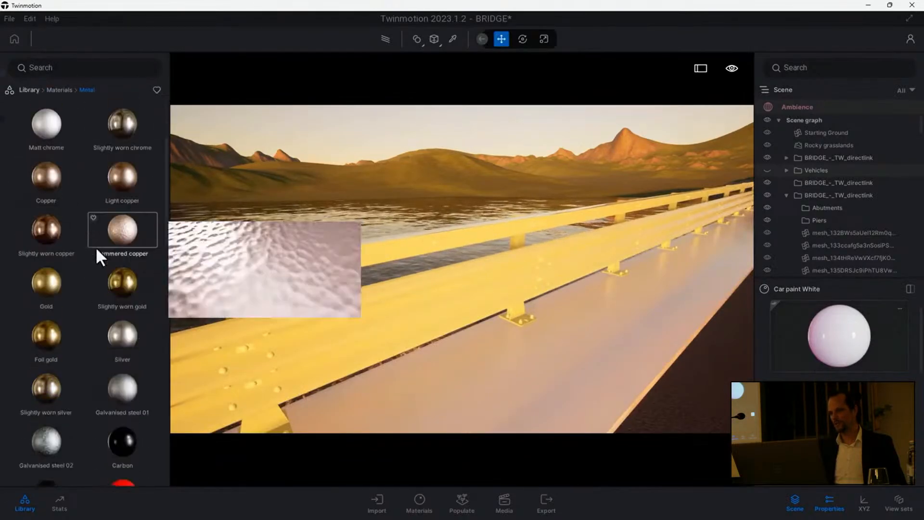
pyautogui.moveTo(350, 336); pyautogui.dragTo(354, 334)
pyautogui.scroll(5, 77, 224)
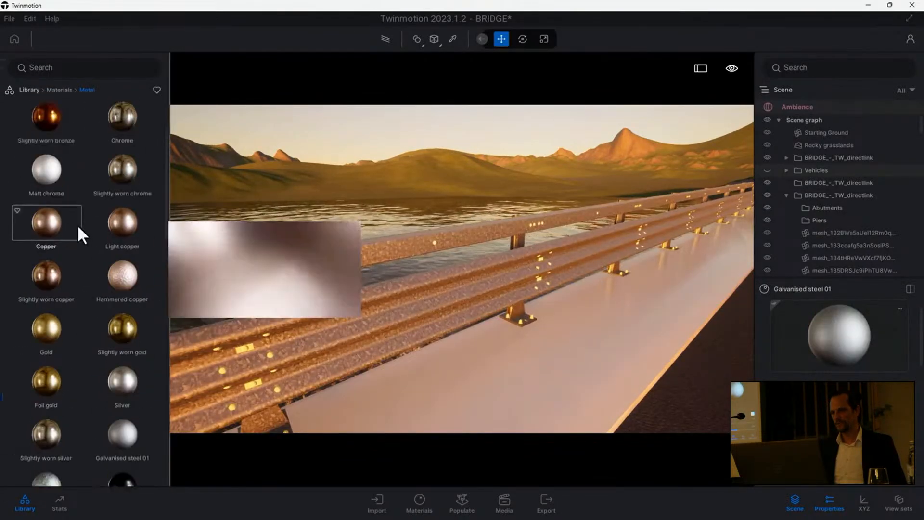
pyautogui.moveTo(46, 121); pyautogui.dragTo(246, 349)
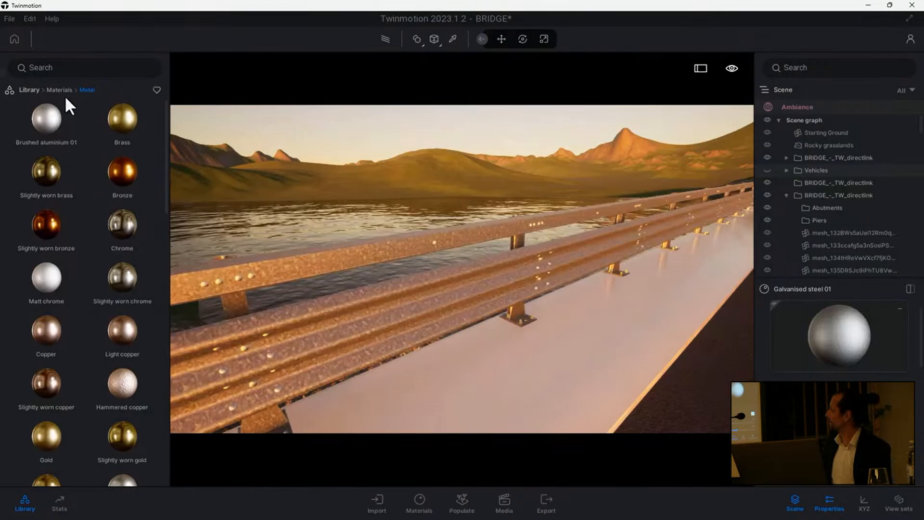
# - Apply the Poured concrete 03 material to the concrete kerb beneath the guardrail
pyautogui.click(30, 90)
pyautogui.click(45, 124)
pyautogui.click(49, 184)
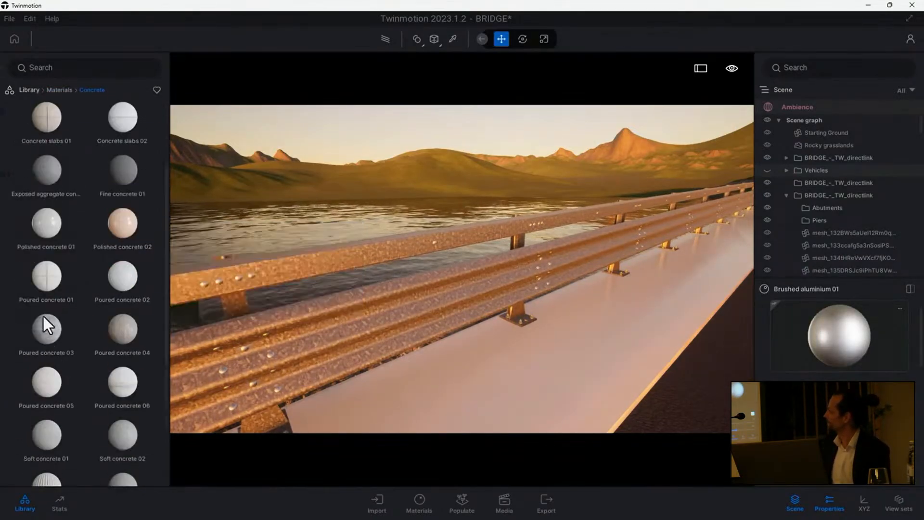
pyautogui.moveTo(47, 326); pyautogui.dragTo(476, 406)
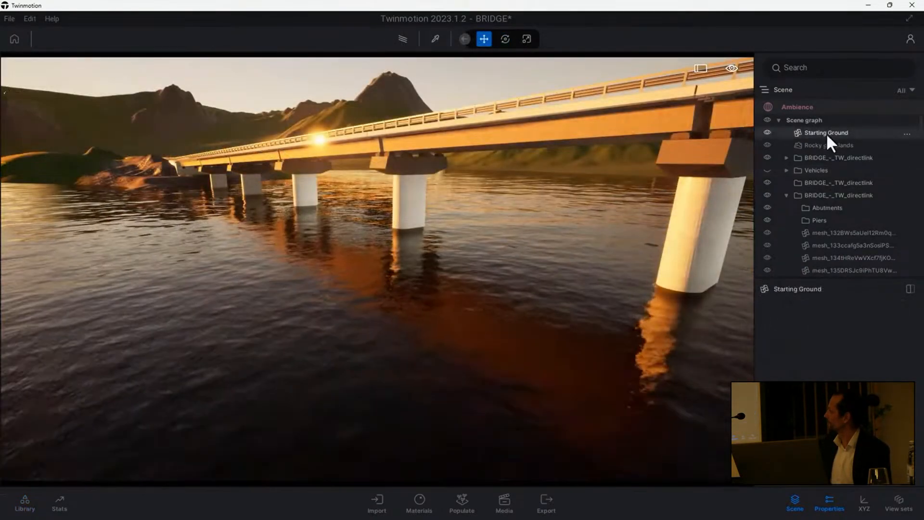
# - Toggle the Starting Ground's visibility off and on to inspect the viaduct's substructure
pyautogui.click(768, 132)
pyautogui.click(768, 132)
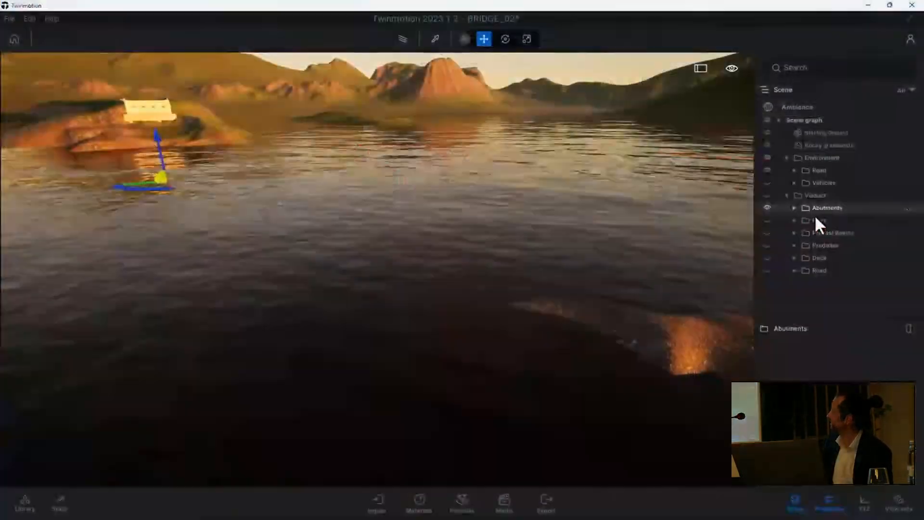
# - In the BRIDGE_02 scene, show the Piers and Precast Beams folders and briefly preview them with the Path tracer
pyautogui.click(767, 220)
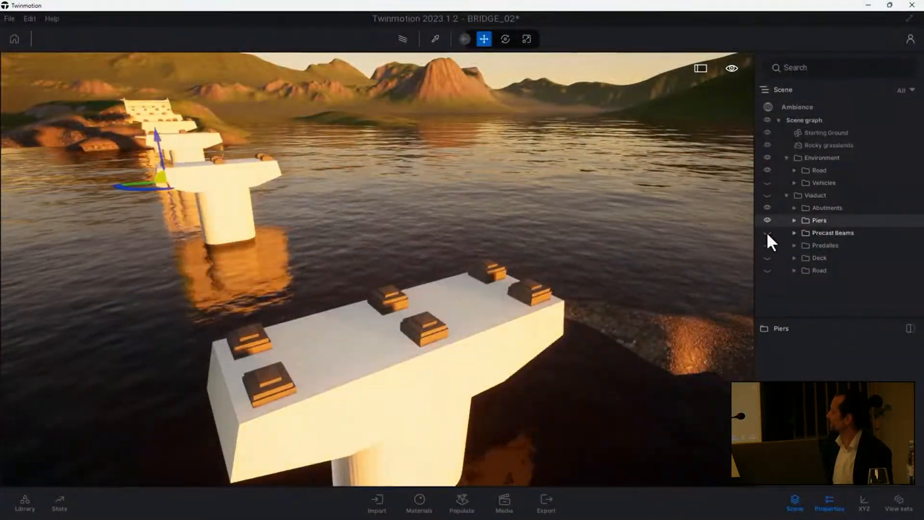
pyautogui.click(767, 232)
pyautogui.click(401, 40)
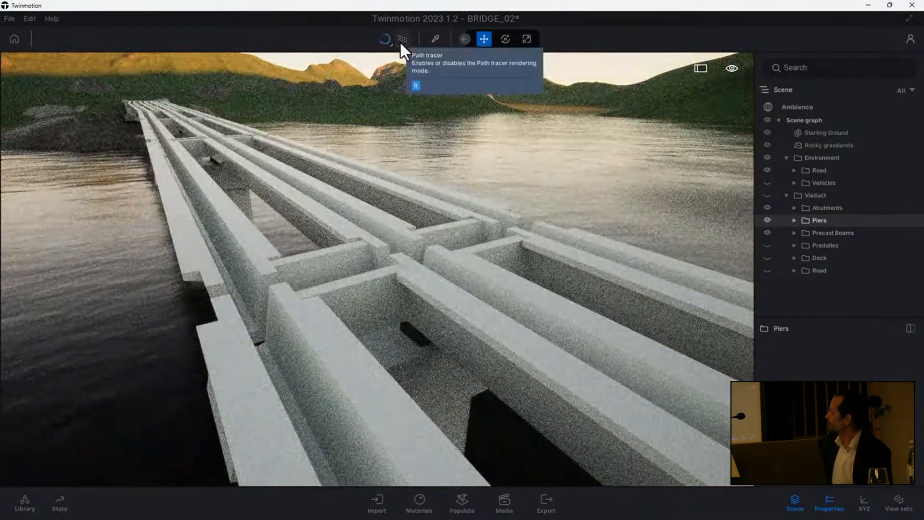
pyautogui.click(403, 41)
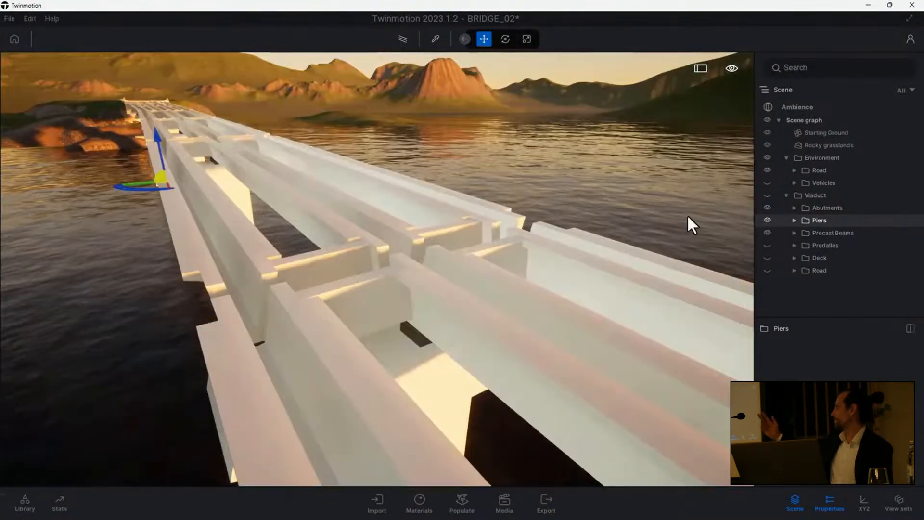
# - Show the Predalles, Deck and Road folders of the Viaduct to complete the superstructure
pyautogui.click(767, 245)
pyautogui.click(768, 256)
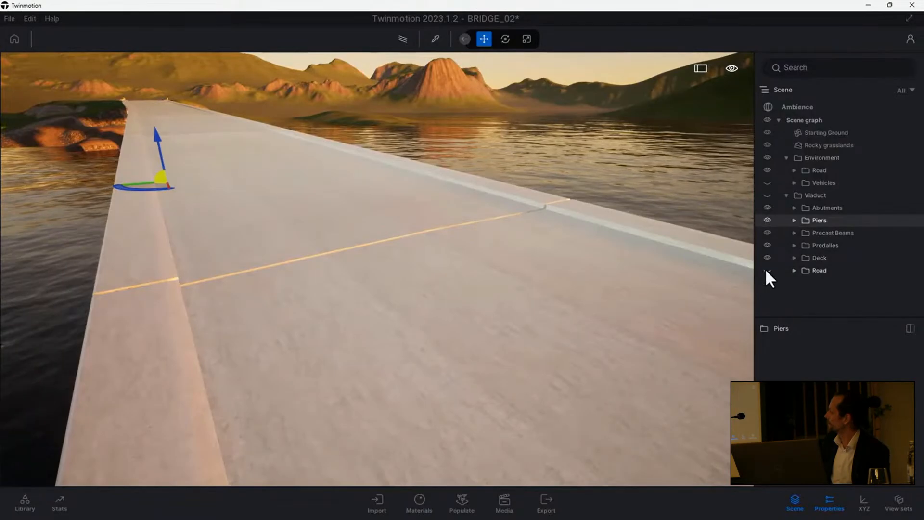
pyautogui.click(768, 270)
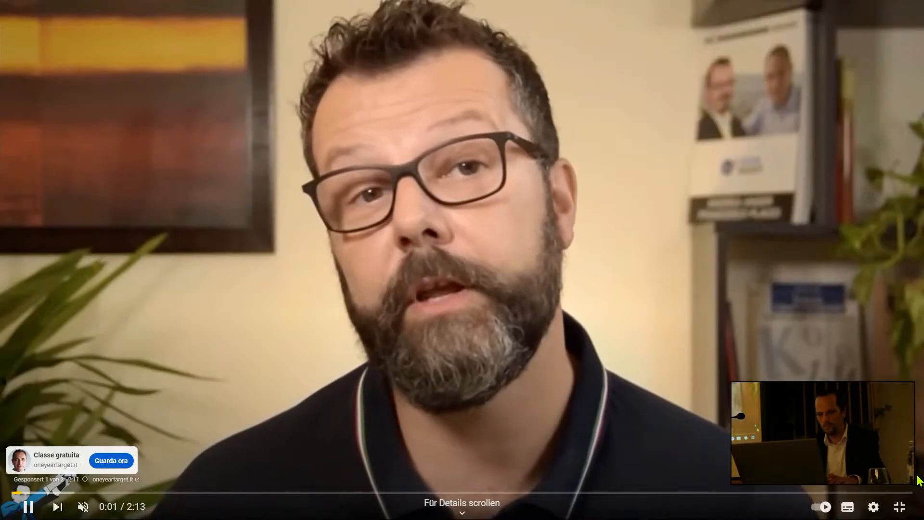
# - End the slideshow and return to the YouTube page in the browser
pyautogui.press('Escape')
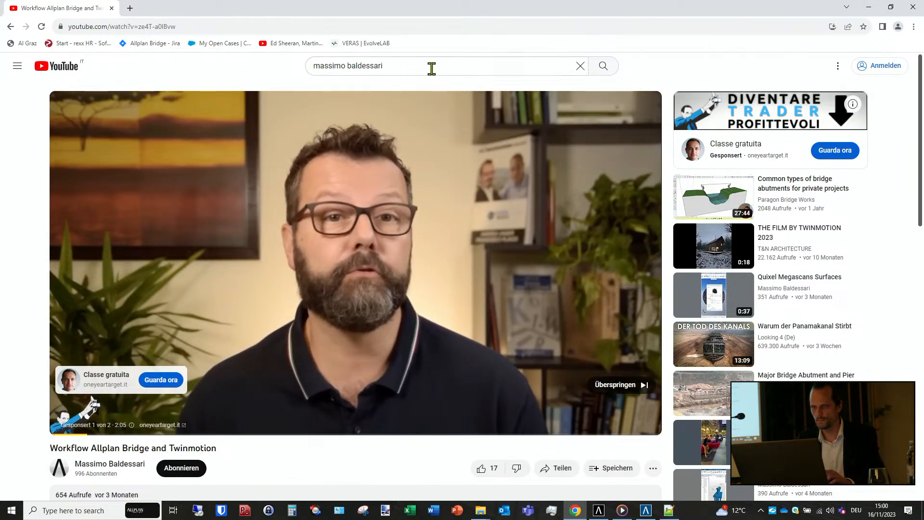
pyautogui.click(432, 68)
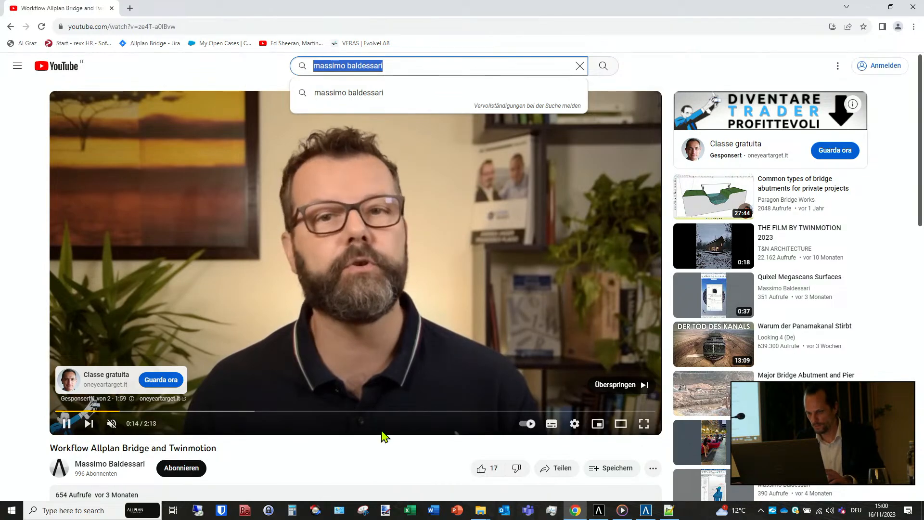
# - Open the LinkedIn link from the latest Teams chat message, close the YouTube tab and decline the optional cookies
pyautogui.click(532, 512)
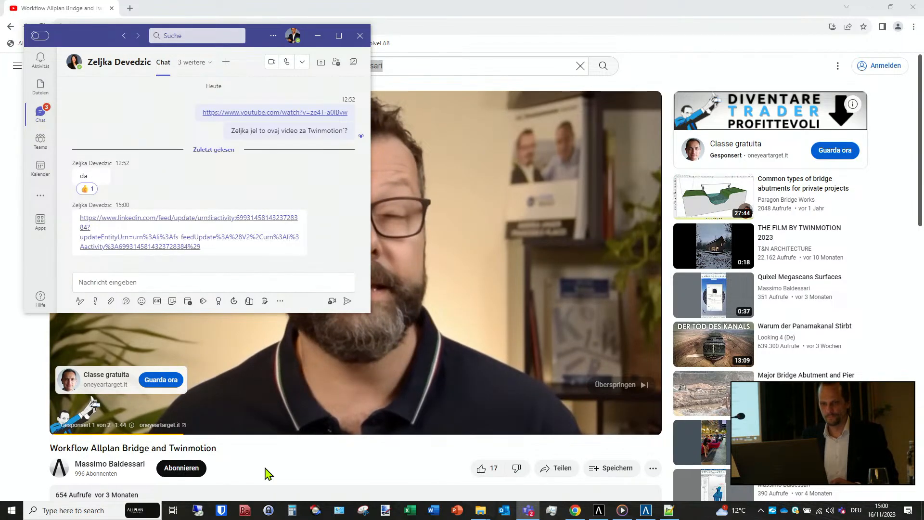
pyautogui.click(123, 219)
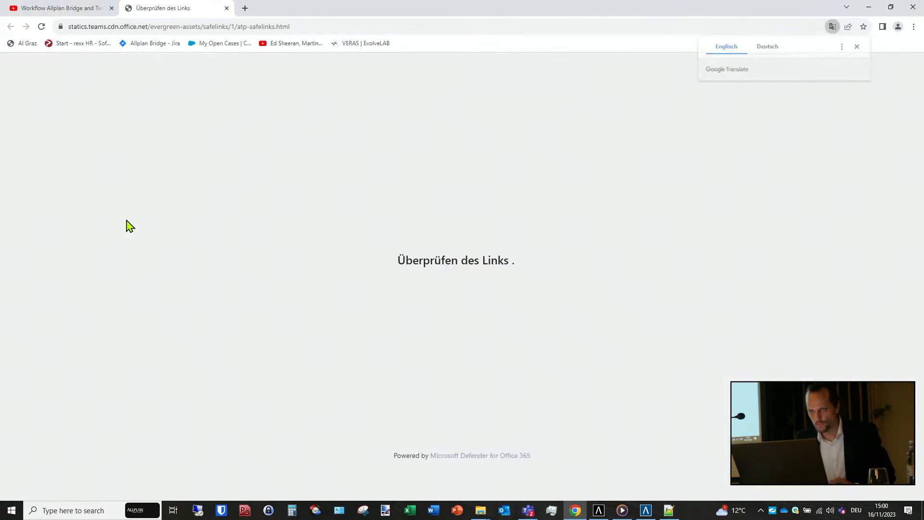
pyautogui.click(858, 46)
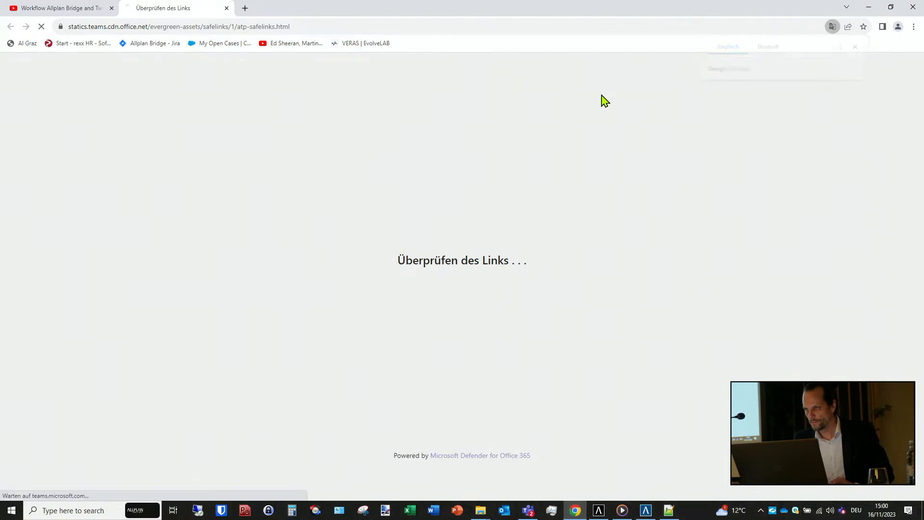
pyautogui.click(112, 8)
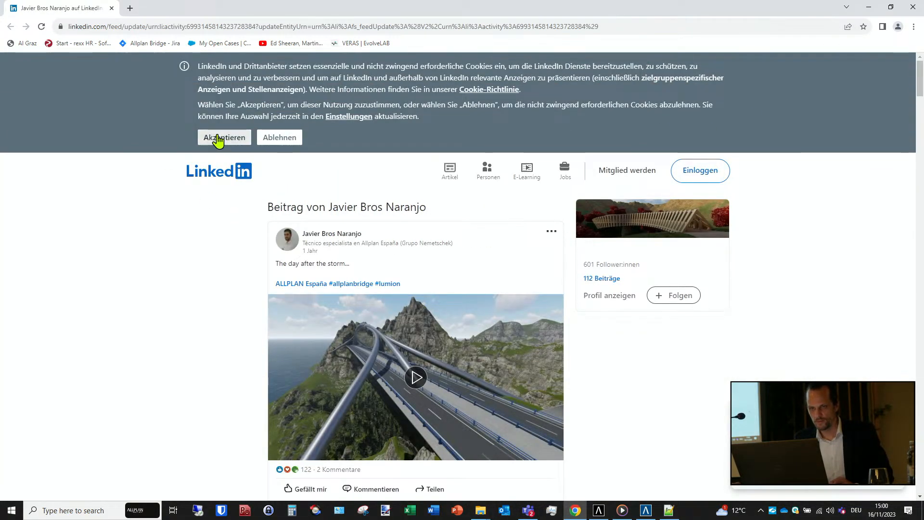
pyautogui.click(264, 138)
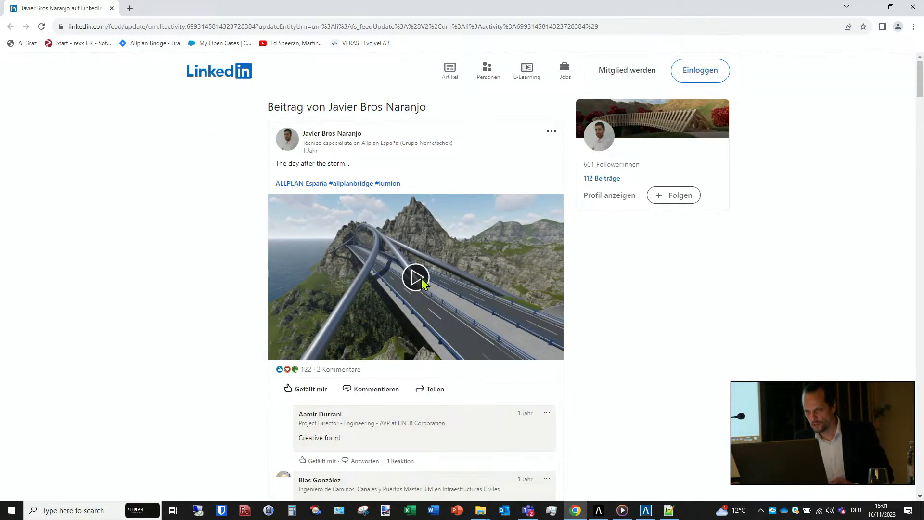
# - Try to play the post's bridge video in full screen, leave full screen and reload the page
pyautogui.click(418, 279)
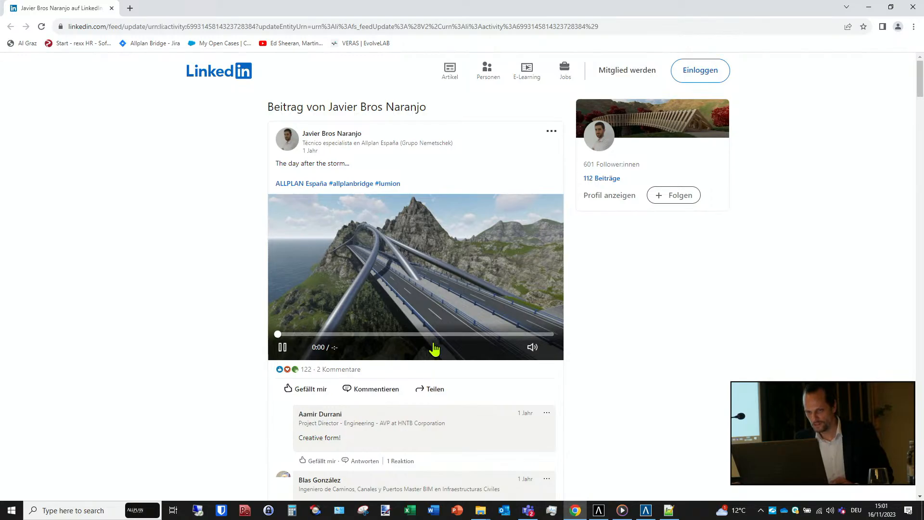
pyautogui.doubleClick(418, 277)
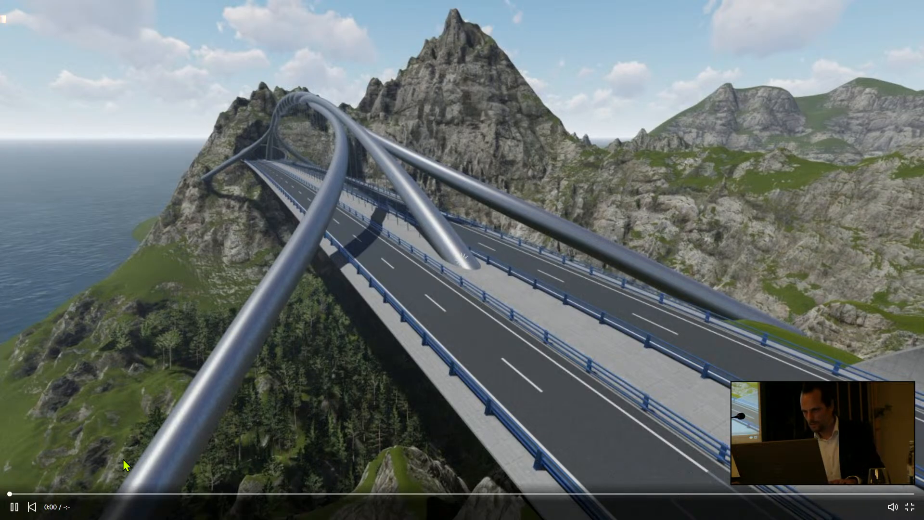
pyautogui.press('Escape')
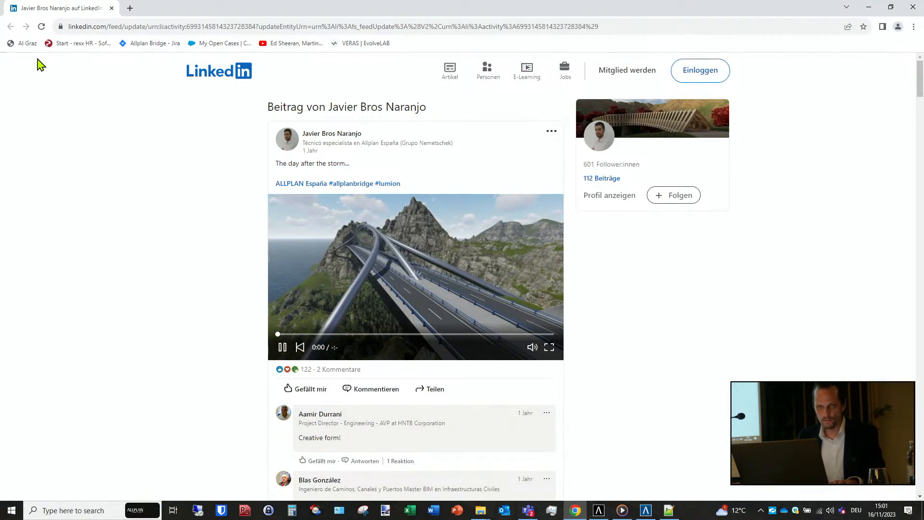
pyautogui.click(42, 27)
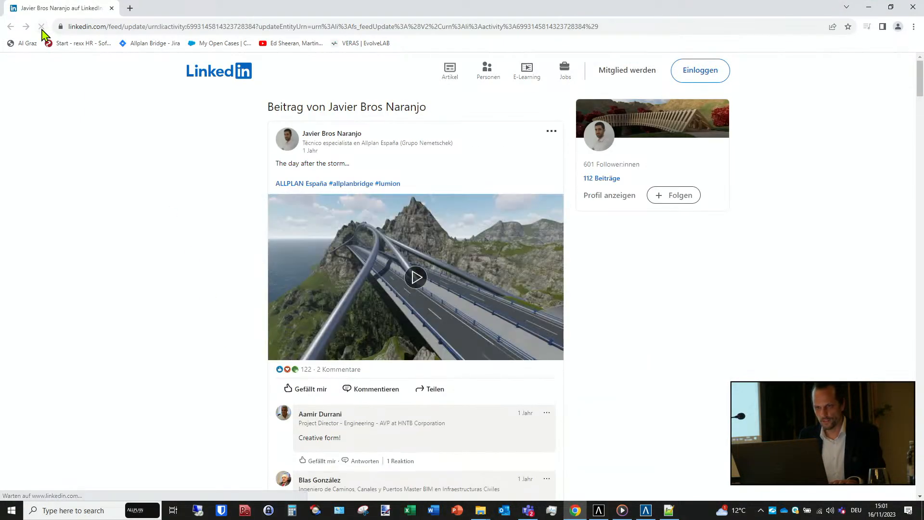
# - Play the post's bridge video in full screen, pausing and rewinding it to the beginning before restarting playback
pyautogui.click(416, 278)
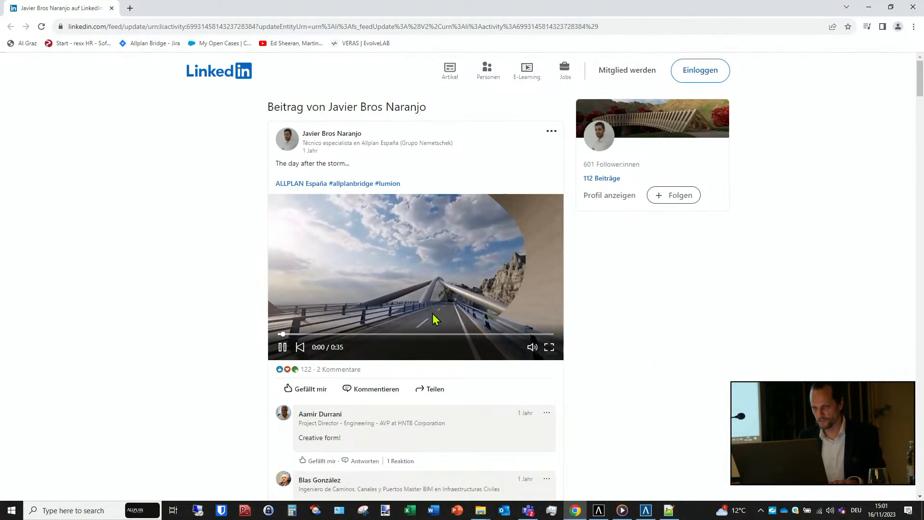
pyautogui.click(549, 347)
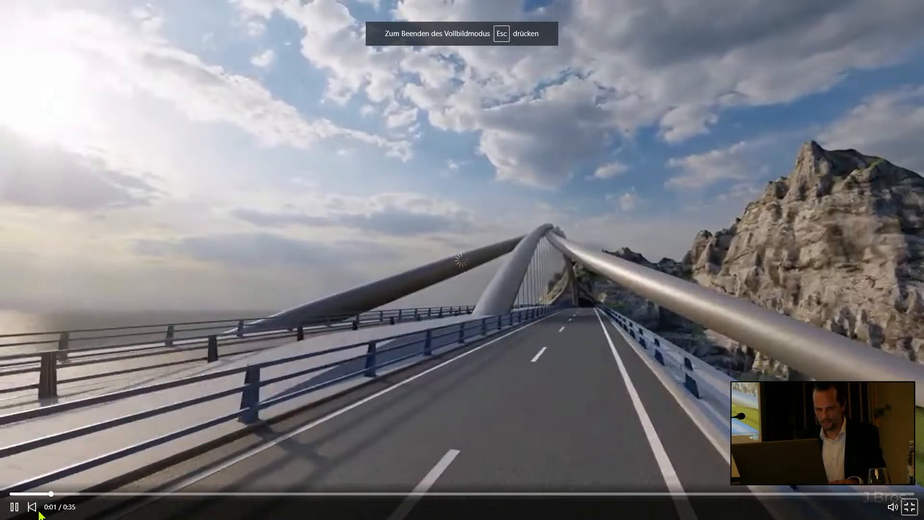
pyautogui.click(16, 508)
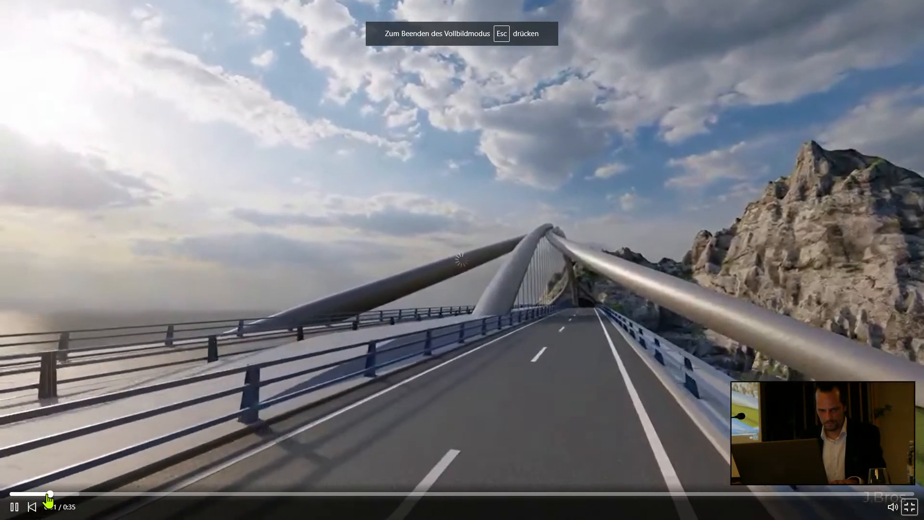
pyautogui.moveTo(50, 495); pyautogui.dragTo(2, 497)
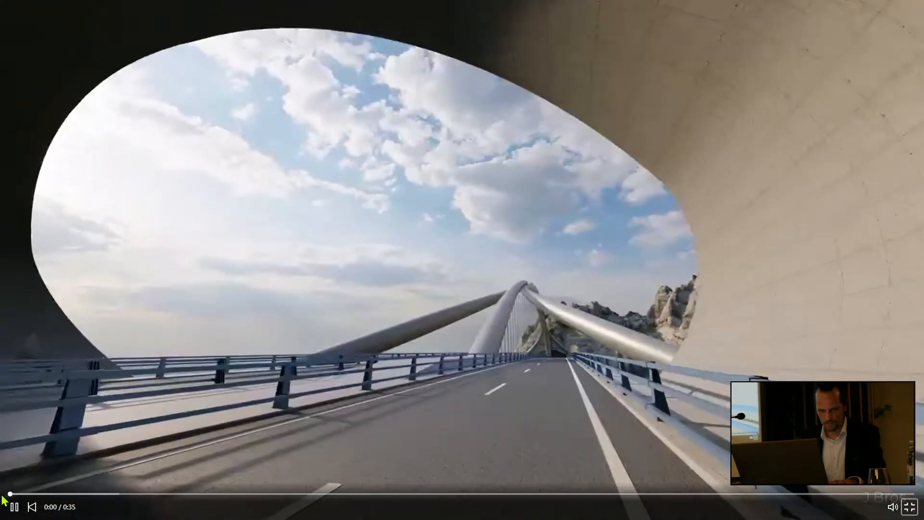
pyautogui.click(13, 505)
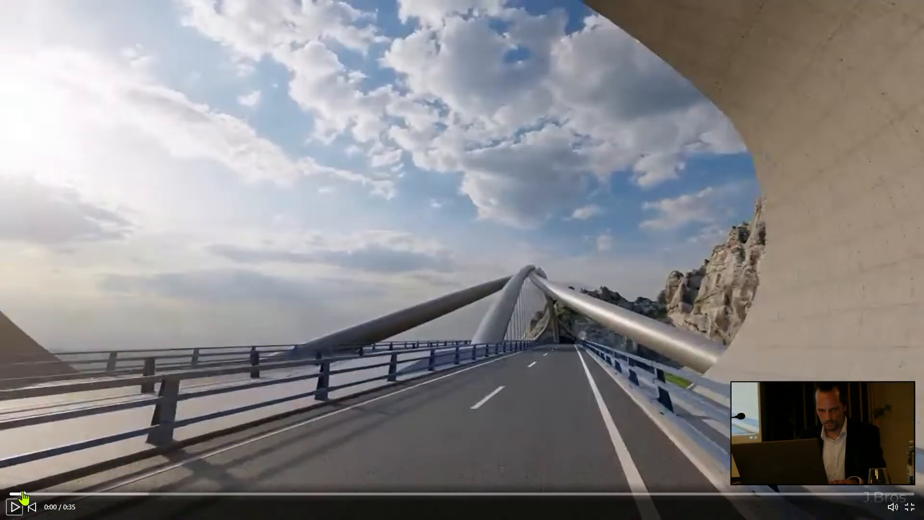
pyautogui.moveTo(24, 497); pyautogui.dragTo(3, 498)
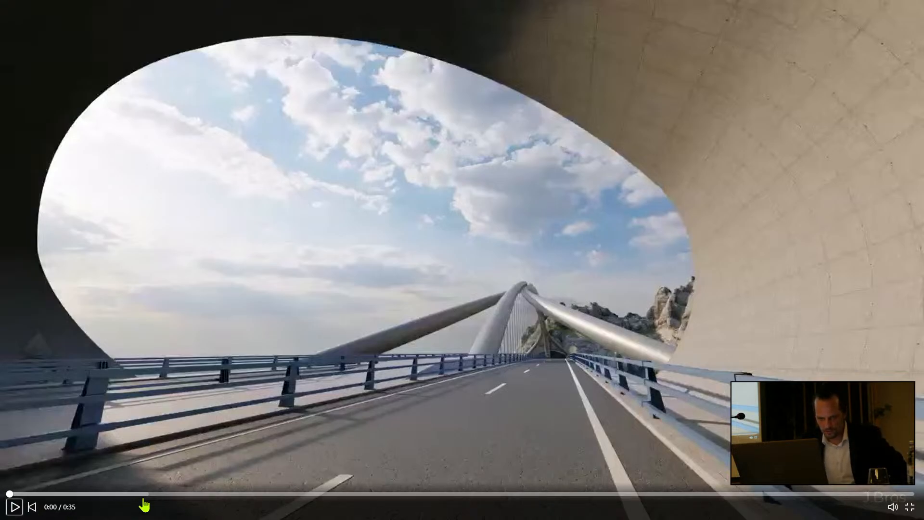
pyautogui.click(15, 513)
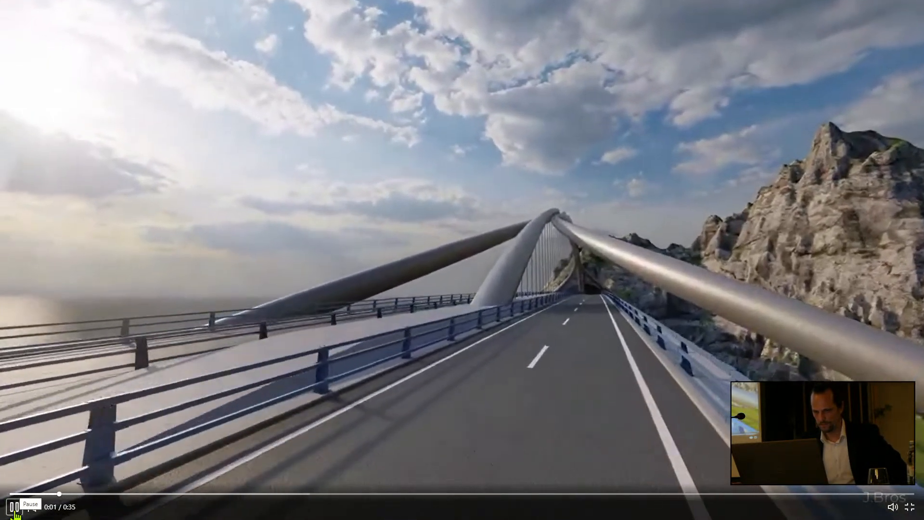
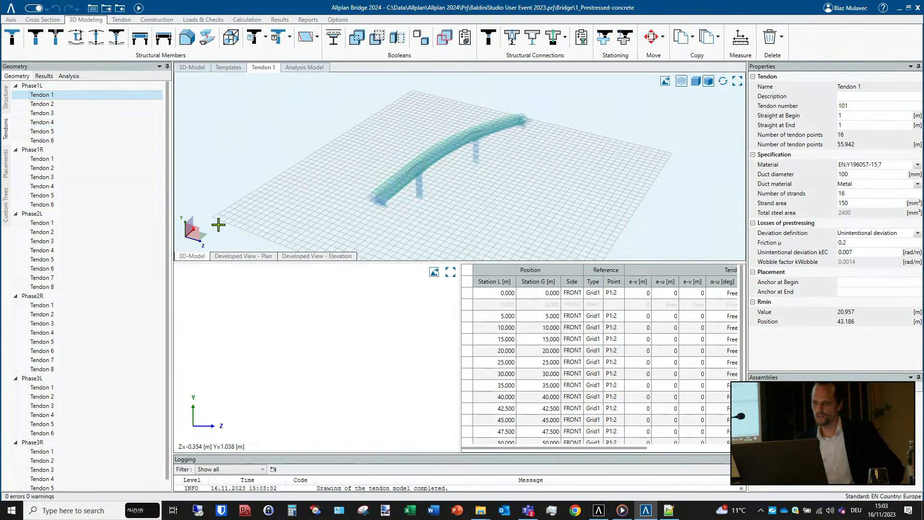
# - Select Tendon 1's first point at station 0.000 and view the tendon in developed plan and elevation
pyautogui.click(526, 294)
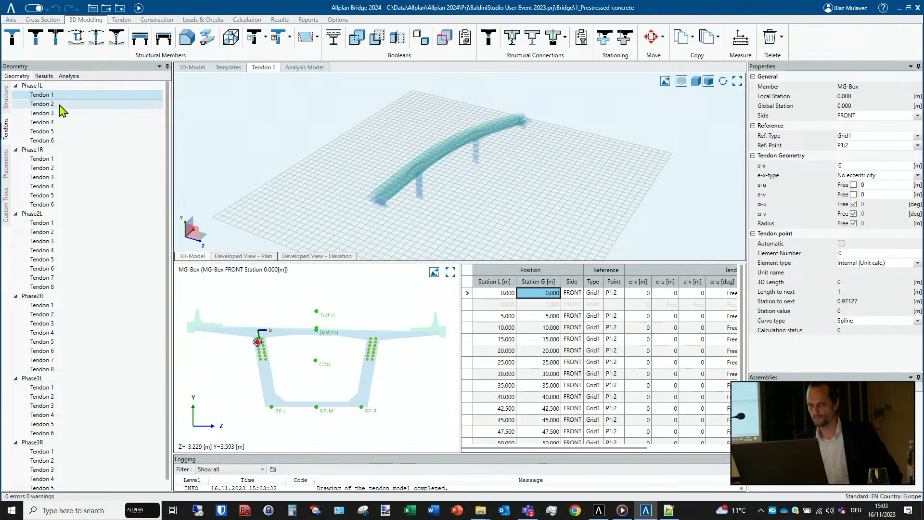
pyautogui.click(248, 257)
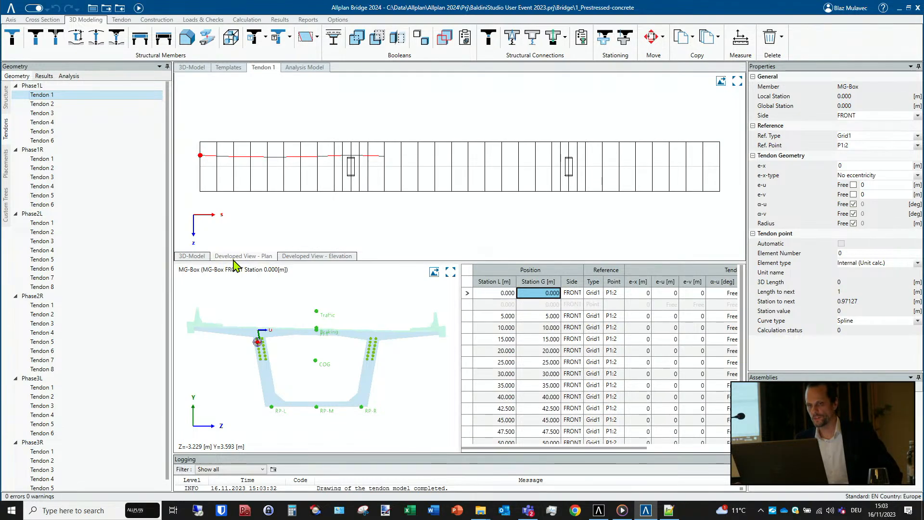
pyautogui.click(305, 258)
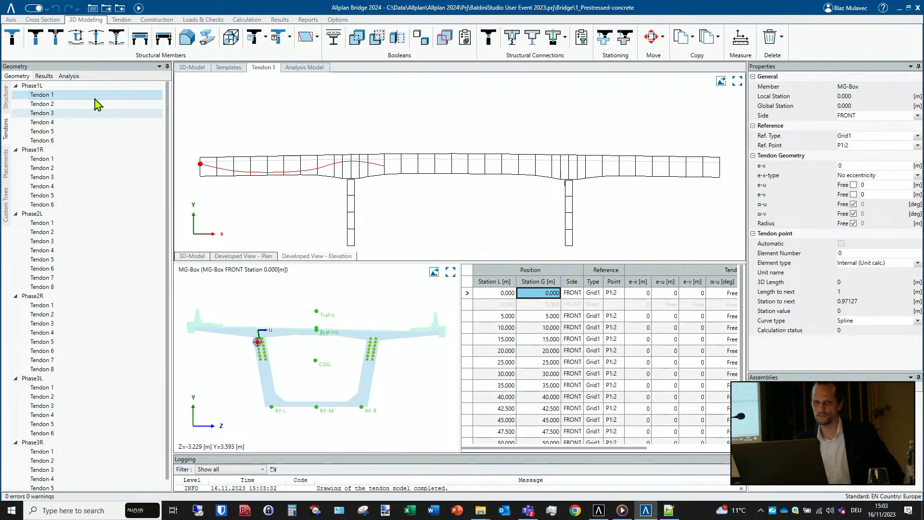
# - Create a PDF report for Tendon 1 of Phase1L and save it as Phase1L_Tendon 1.pdf in the Results folder
pyautogui.click(41, 96)
pyautogui.rightClick(43, 98)
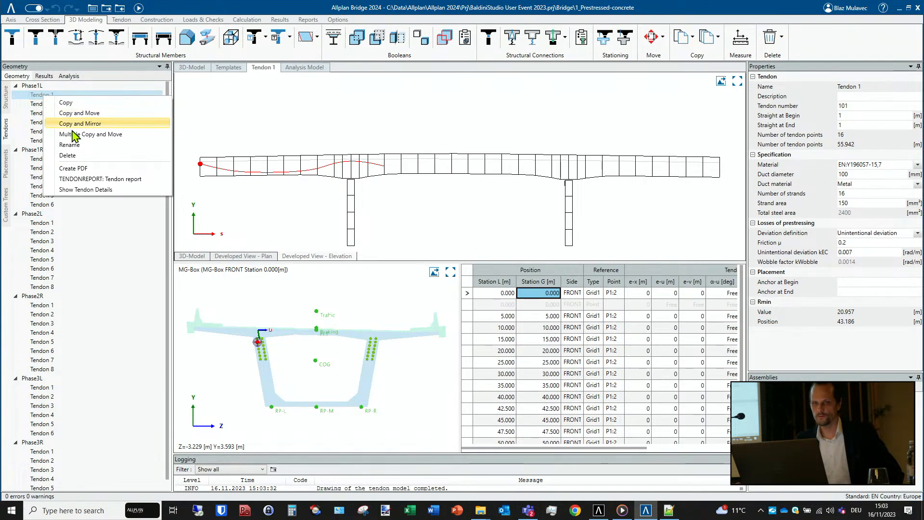
pyautogui.click(73, 169)
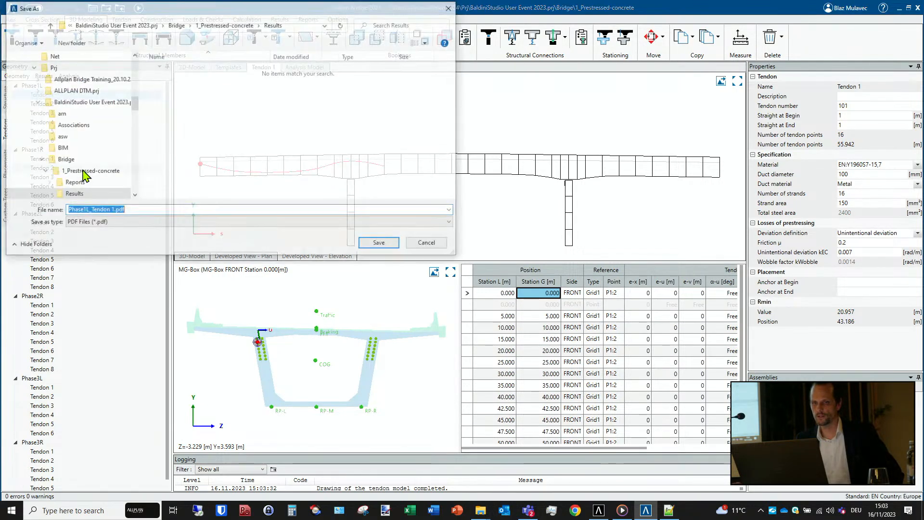
pyautogui.click(381, 244)
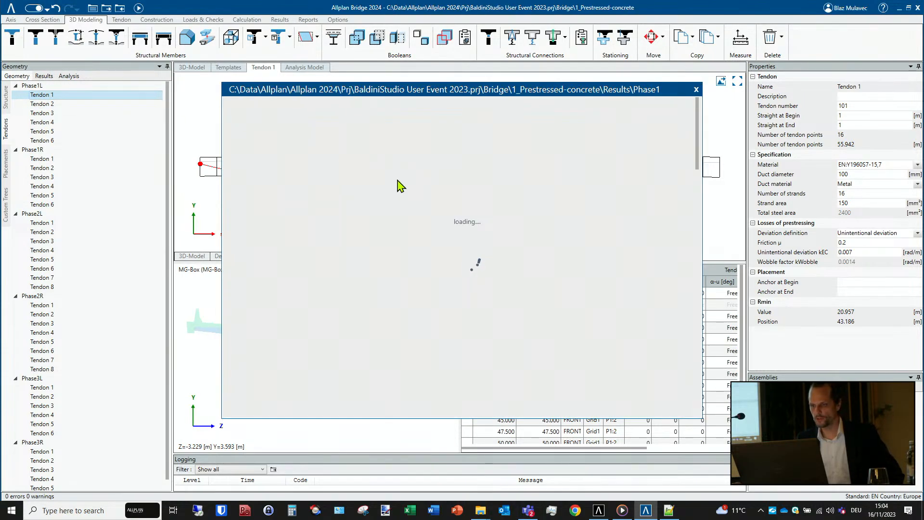
# - Review the PDF's tendon point table, layout drawings, pre-stressing table and force diagram, then close the report
pyautogui.scroll(-3, 401, 180)
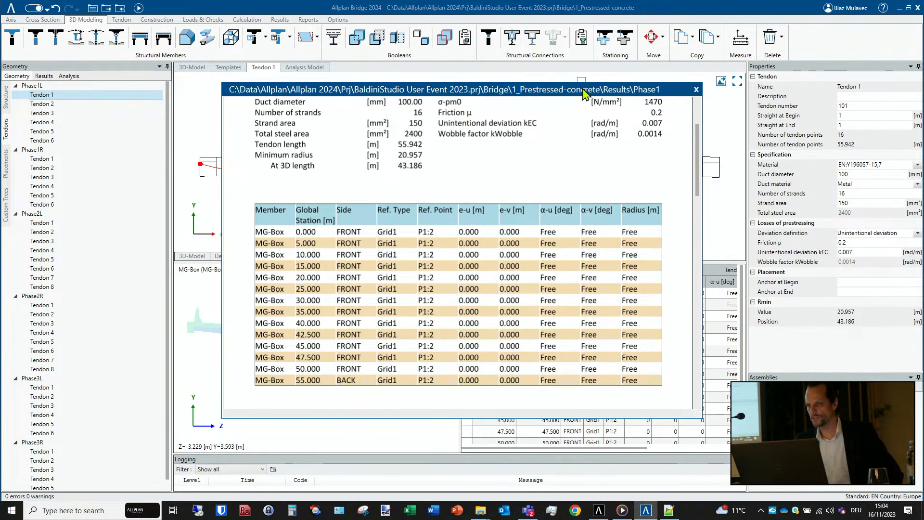
pyautogui.moveTo(579, 91); pyautogui.dragTo(390, 66)
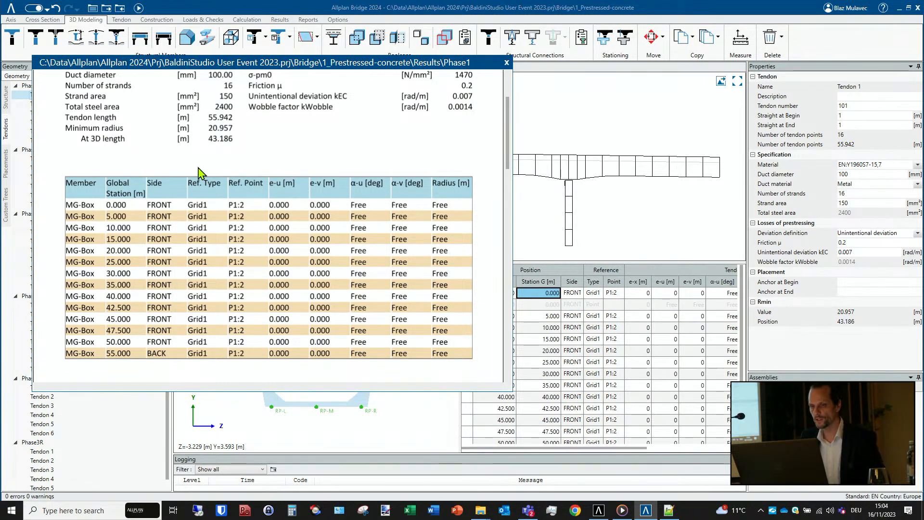
pyautogui.scroll(-3, 150, 254)
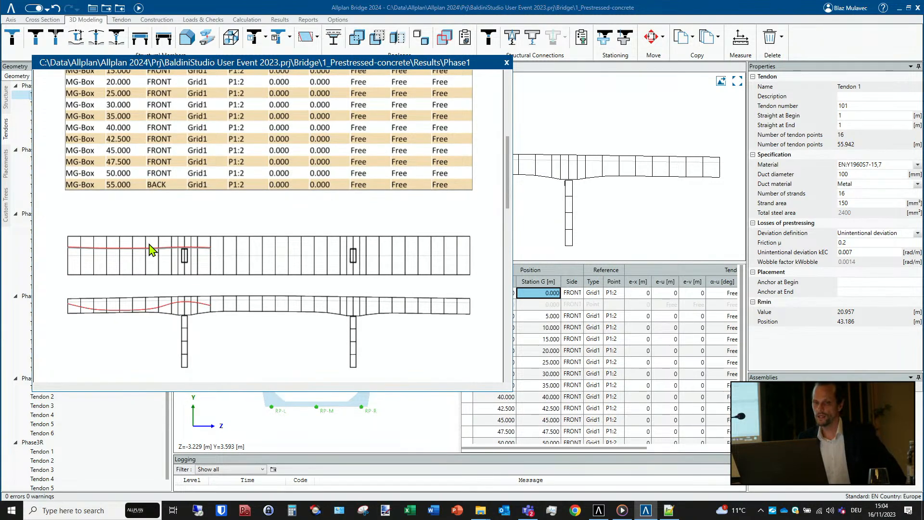
pyautogui.scroll(-3, 152, 253)
pyautogui.scroll(-2, 161, 179)
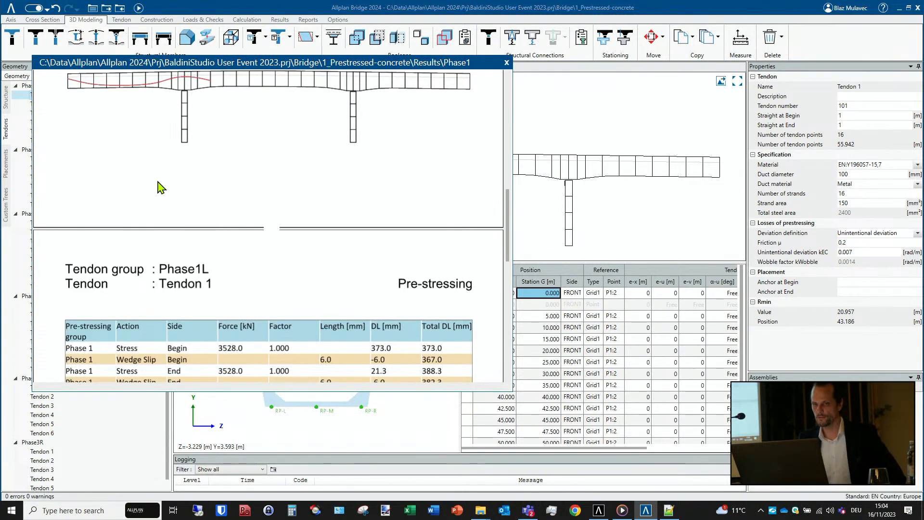
pyautogui.scroll(-4, 160, 187)
pyautogui.scroll(-4, 230, 198)
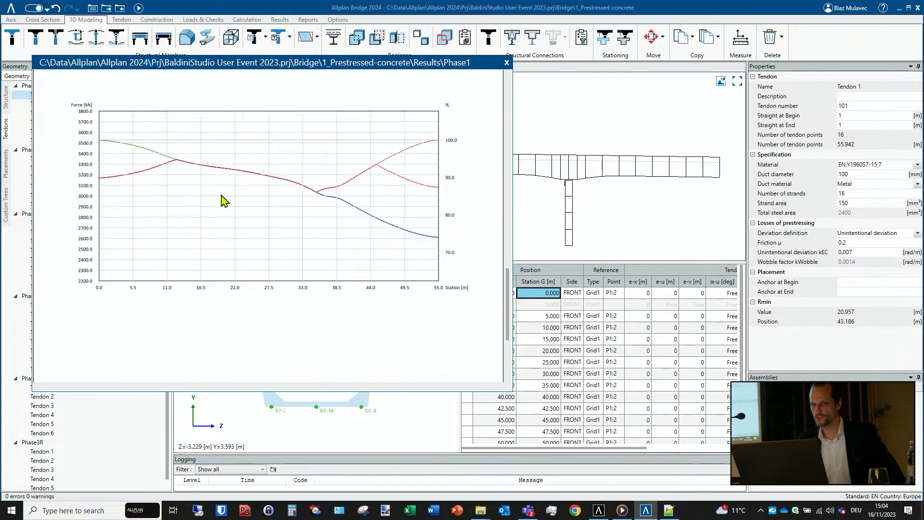
pyautogui.click(506, 63)
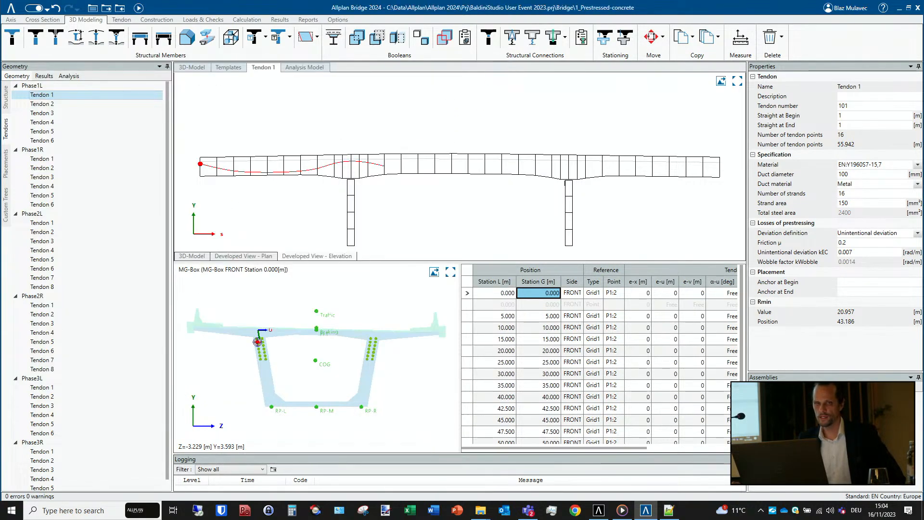
# - Generate the tendonreport.xlsx report for Tendon 1 with elongation, forces and geometry at a 0.2 m step
pyautogui.rightClick(48, 95)
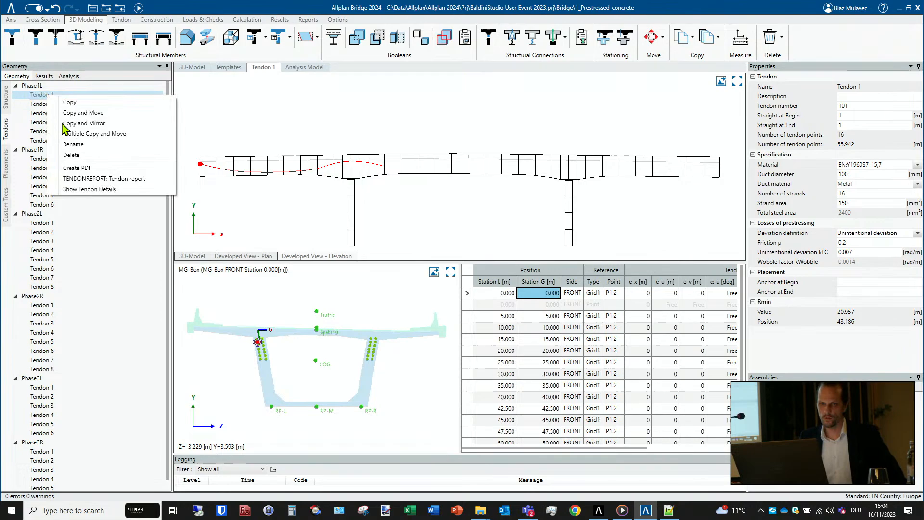
pyautogui.click(116, 179)
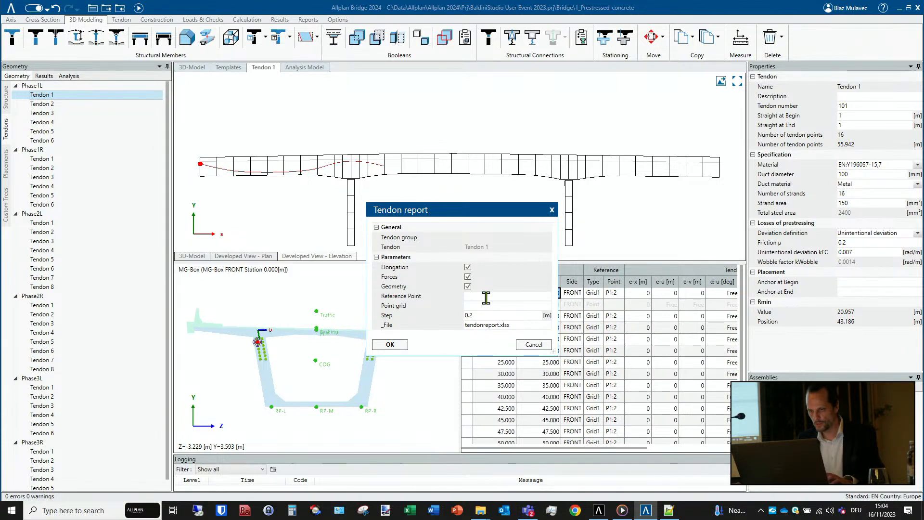
pyautogui.click(396, 347)
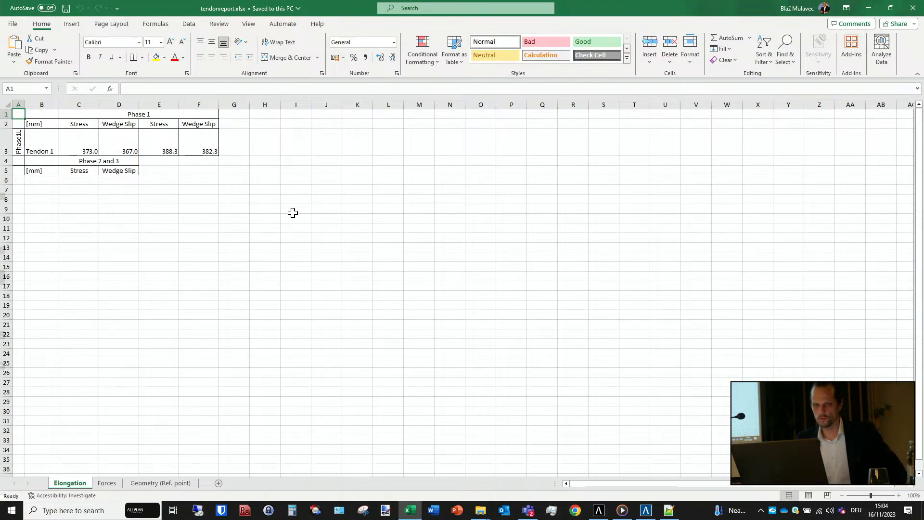
# - Look through the Forces and Geometry (Ref. point) sheets of the tendon report and switch back to Allplan Bridge
pyautogui.click(107, 484)
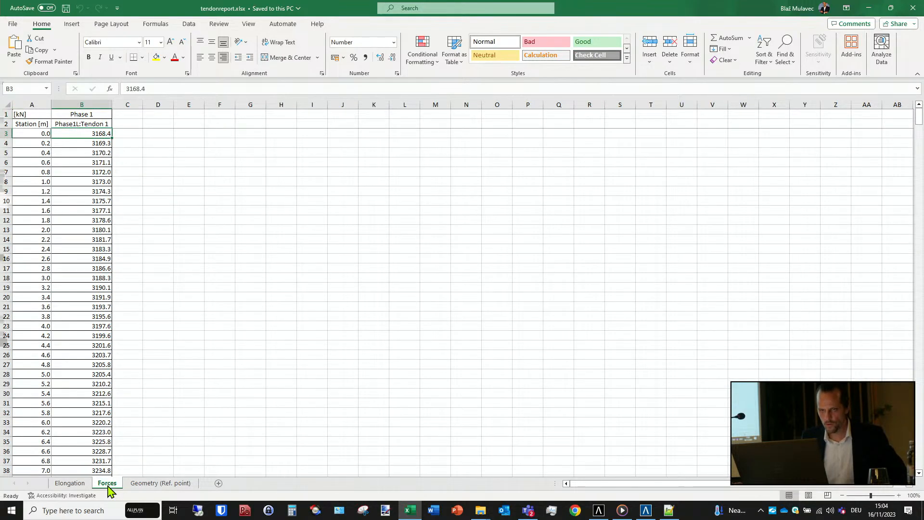
pyautogui.click(144, 484)
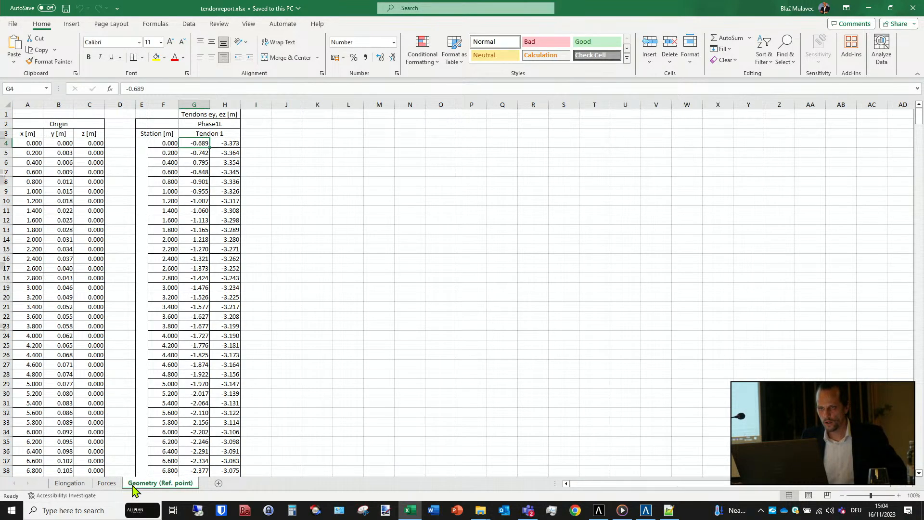
pyautogui.click(646, 510)
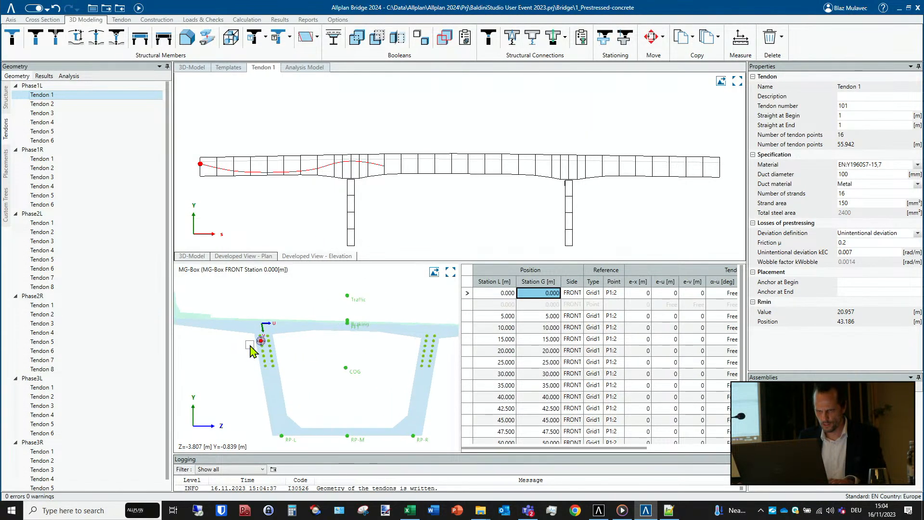
# - Open the MG-Box cross section and check the elements near the tendon points in the left web
pyautogui.rightClick(38, 95)
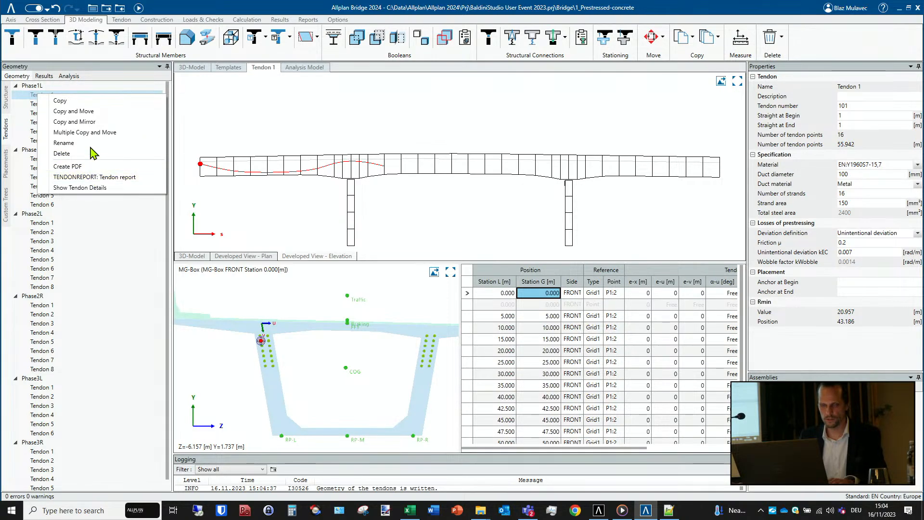
pyautogui.click(30, 102)
pyautogui.click(6, 96)
pyautogui.click(46, 232)
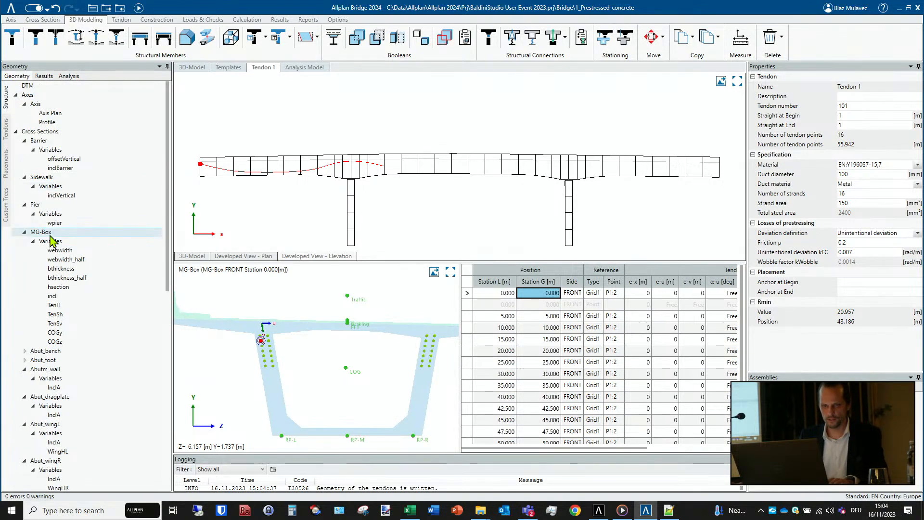
pyautogui.doubleClick(46, 232)
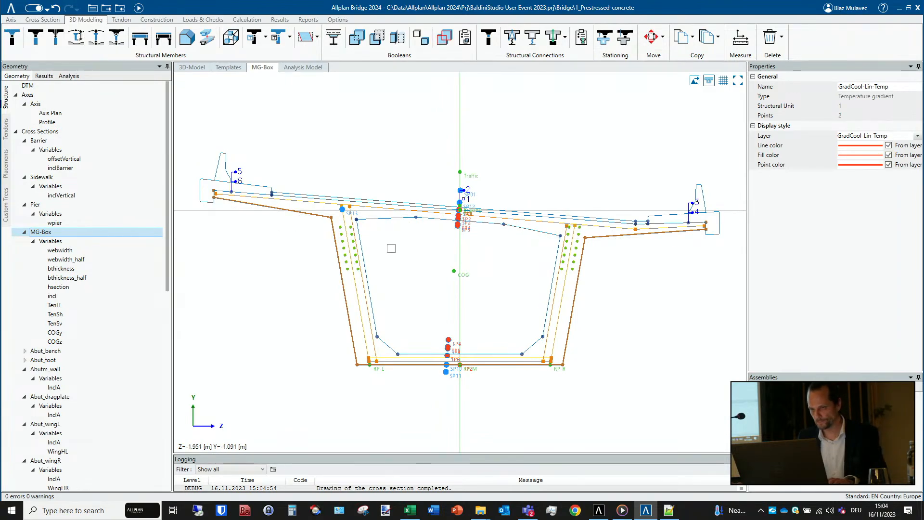
pyautogui.click(338, 260)
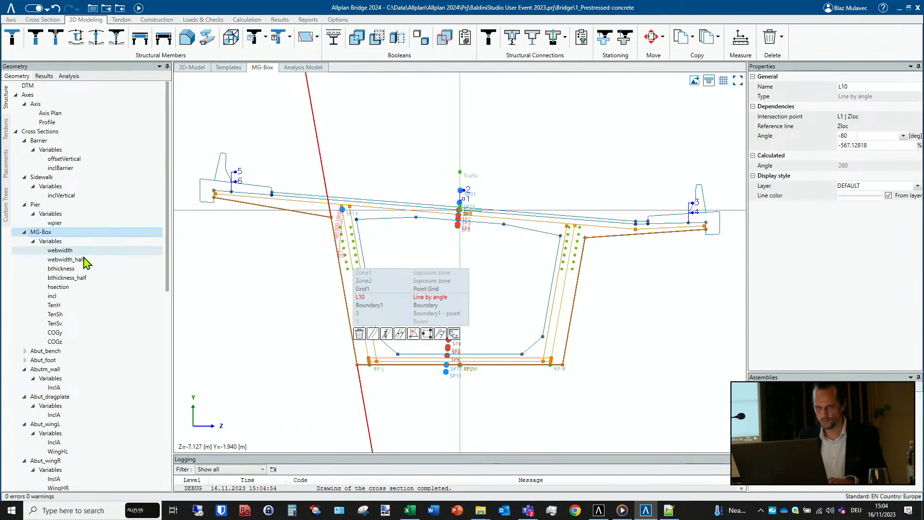
# - Try to generate the tendon report for Tendon 1 of Phase1L with the point grid set to Grid 1
pyautogui.click(7, 128)
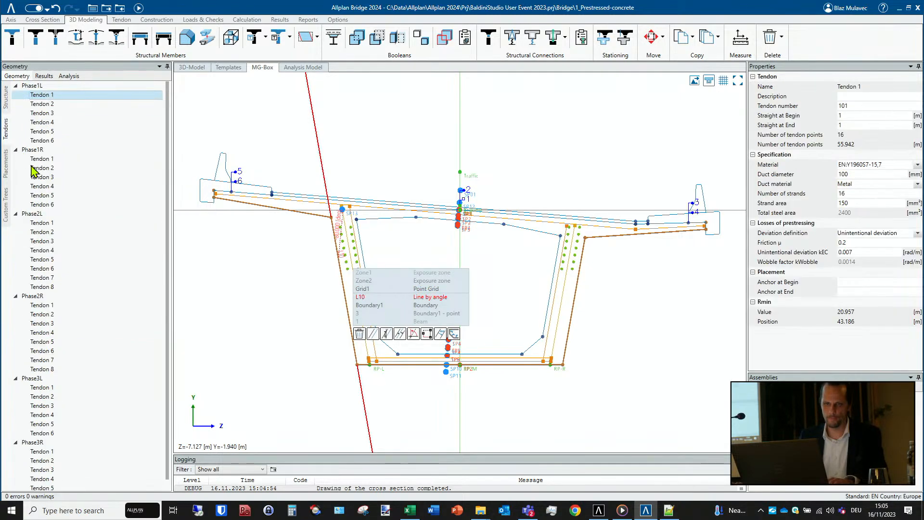
pyautogui.rightClick(48, 99)
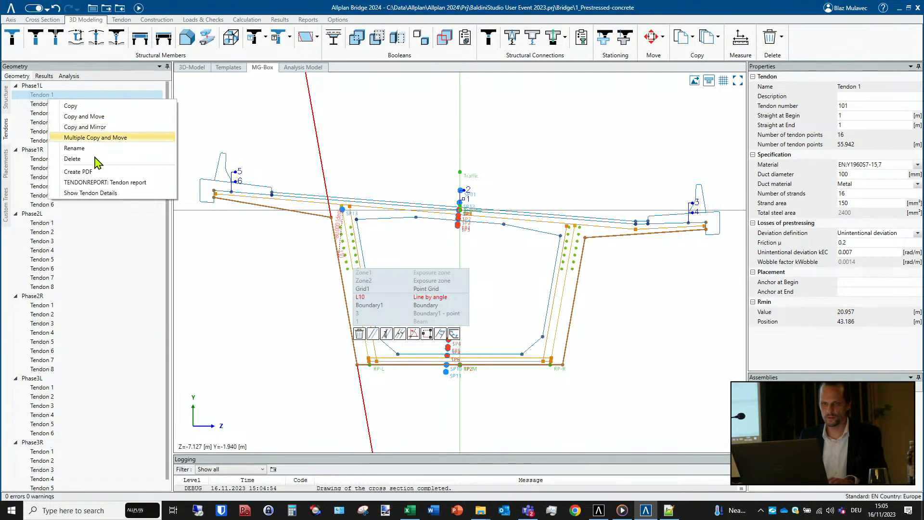
pyautogui.click(106, 182)
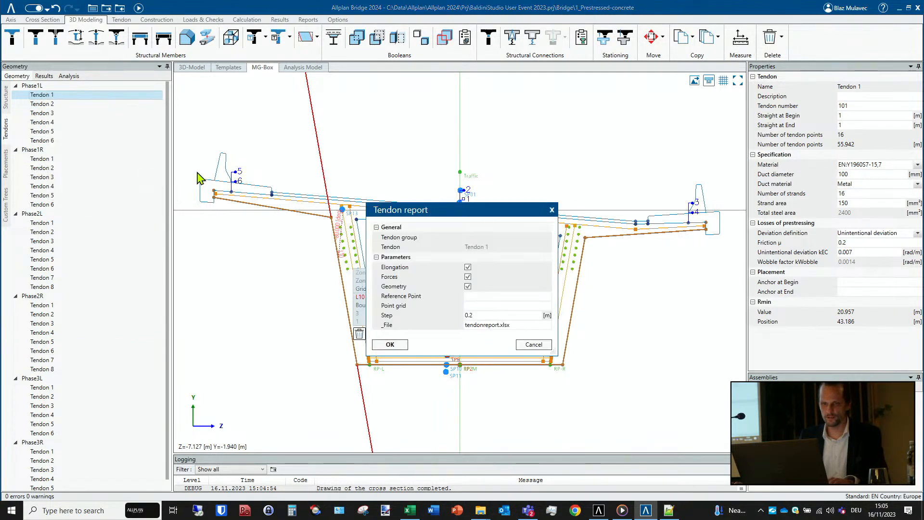
pyautogui.click(482, 304)
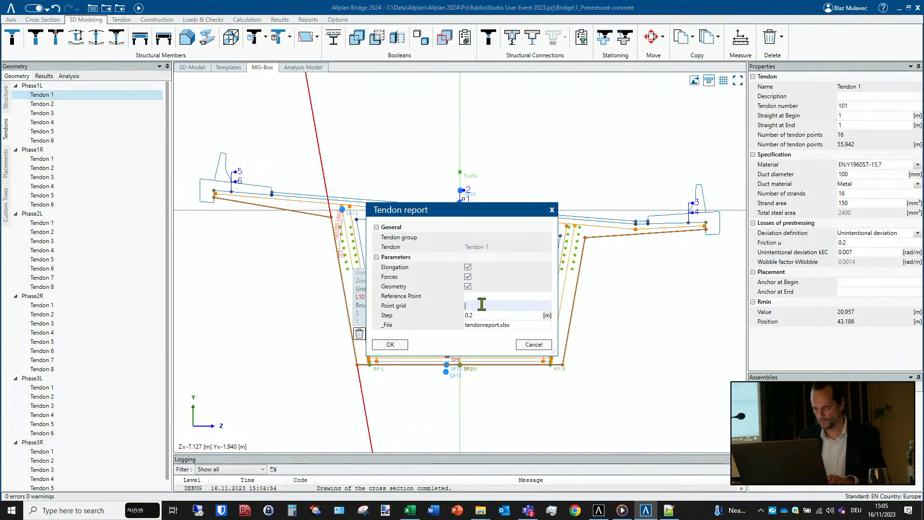
pyautogui.write('Gr')
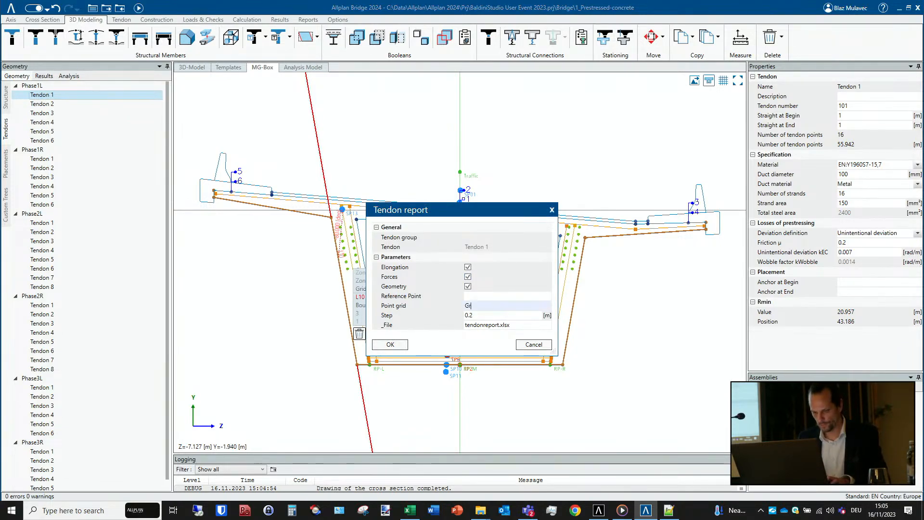
pyautogui.write('id')
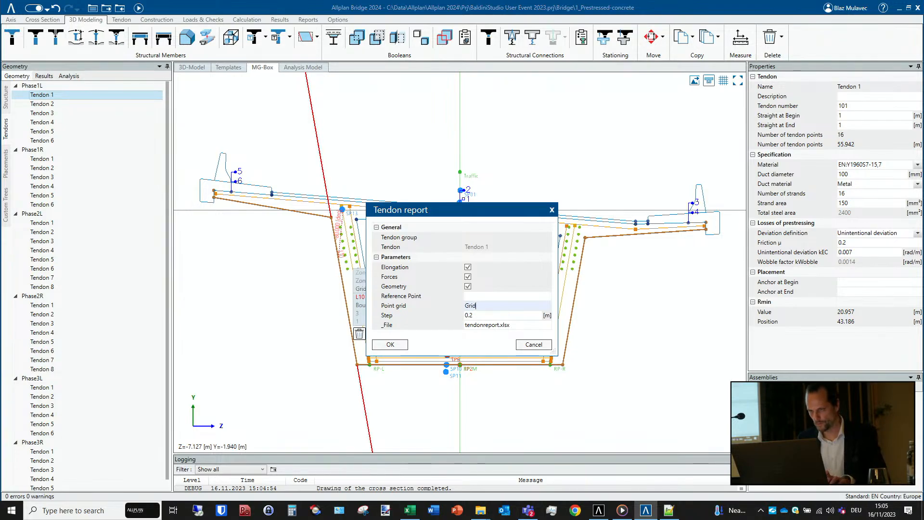
pyautogui.write(' 1')
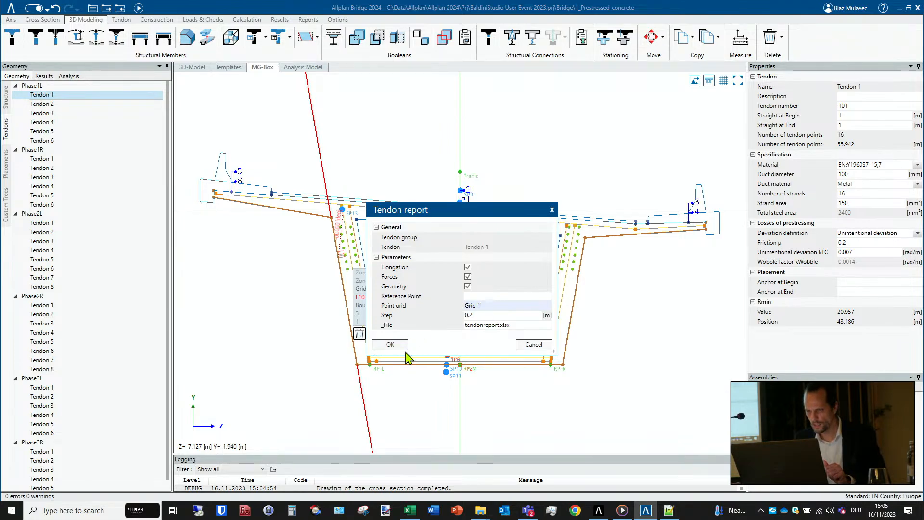
pyautogui.click(390, 345)
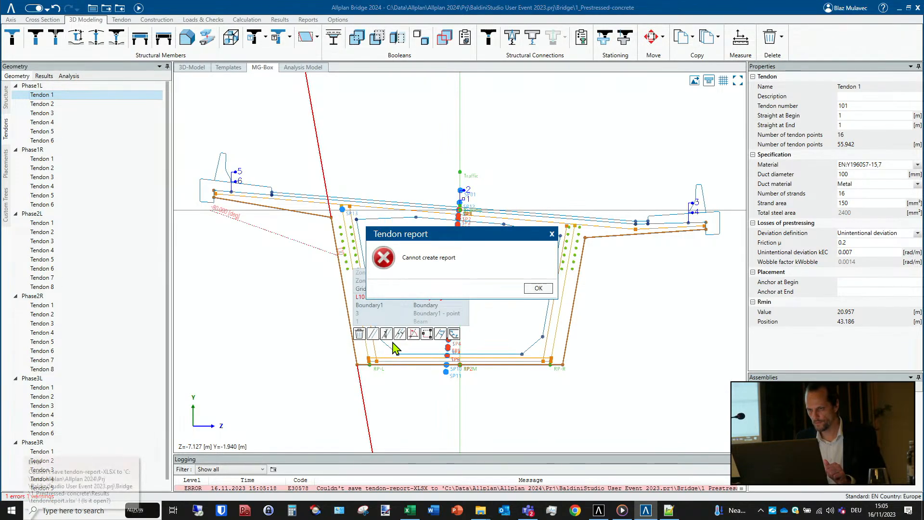
pyautogui.click(544, 289)
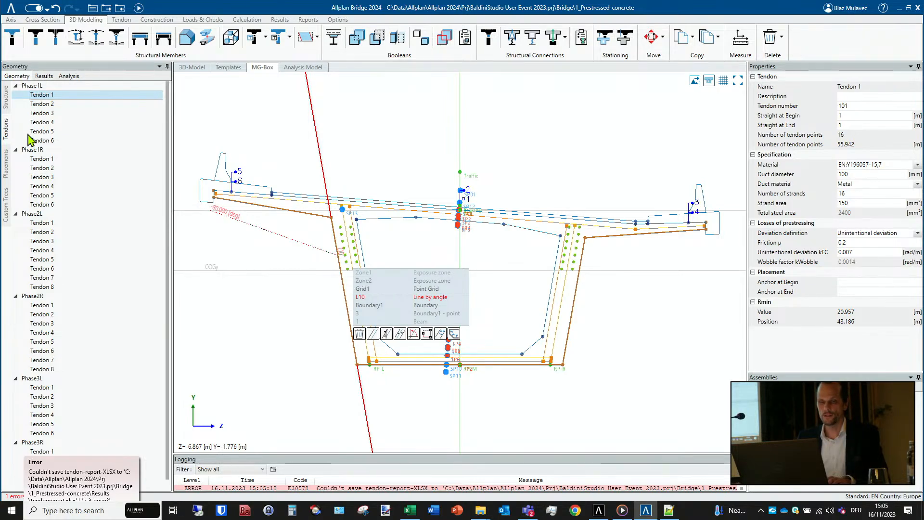
# - Reopen the MG-Box cross section and select the point grid in the left web to check its exact name
pyautogui.rightClick(33, 96)
pyautogui.click(32, 95)
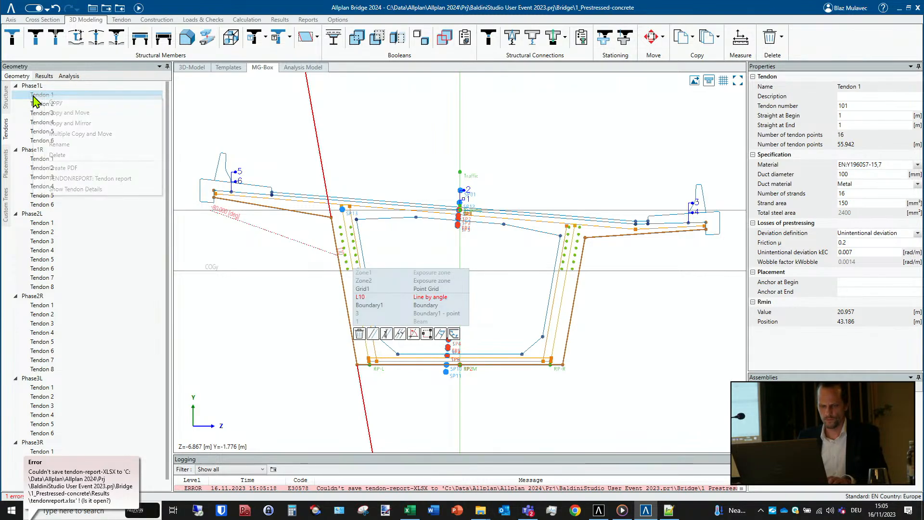
pyautogui.click(6, 97)
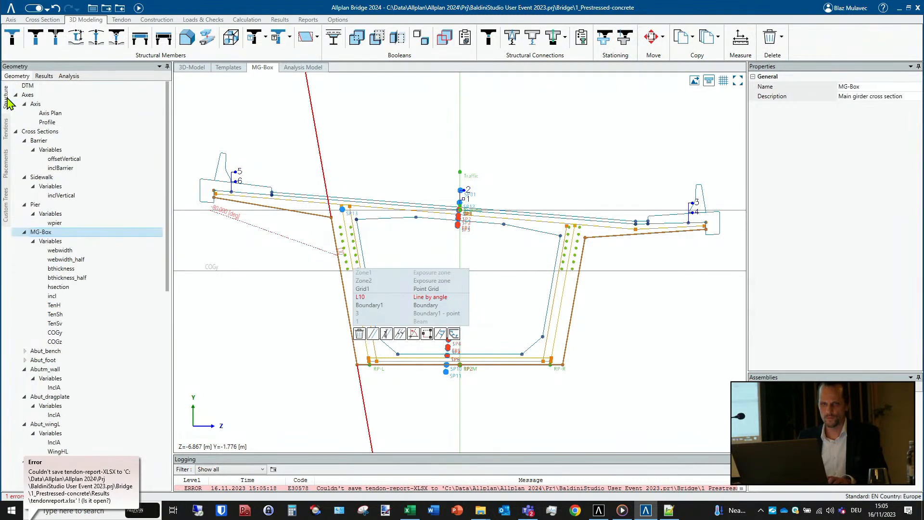
pyautogui.doubleClick(52, 232)
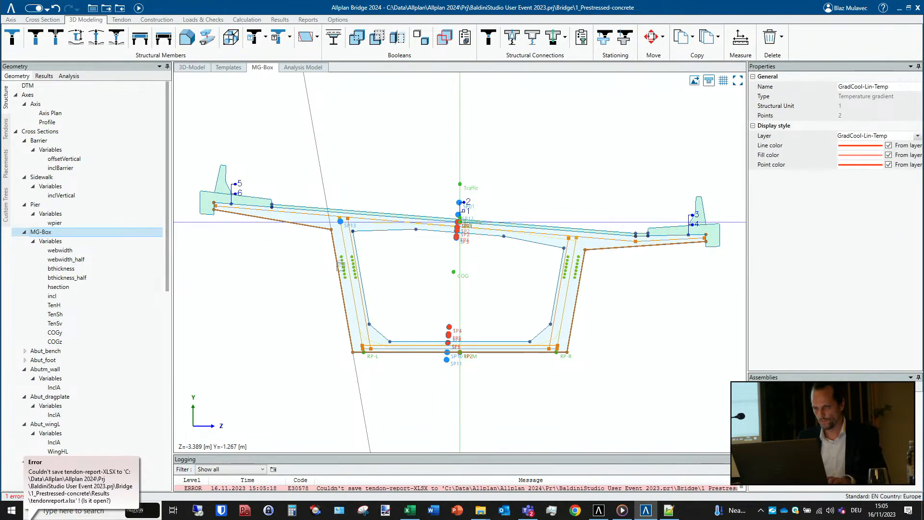
pyautogui.click(341, 266)
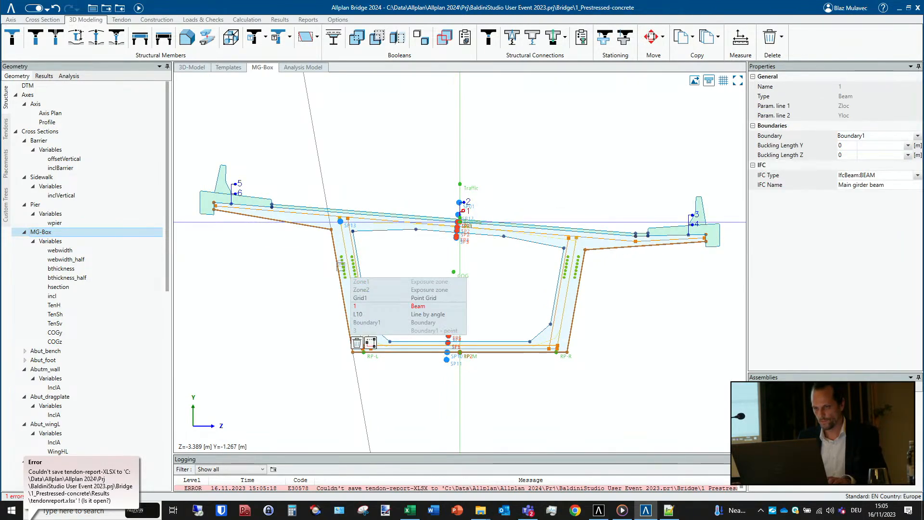
pyautogui.click(424, 297)
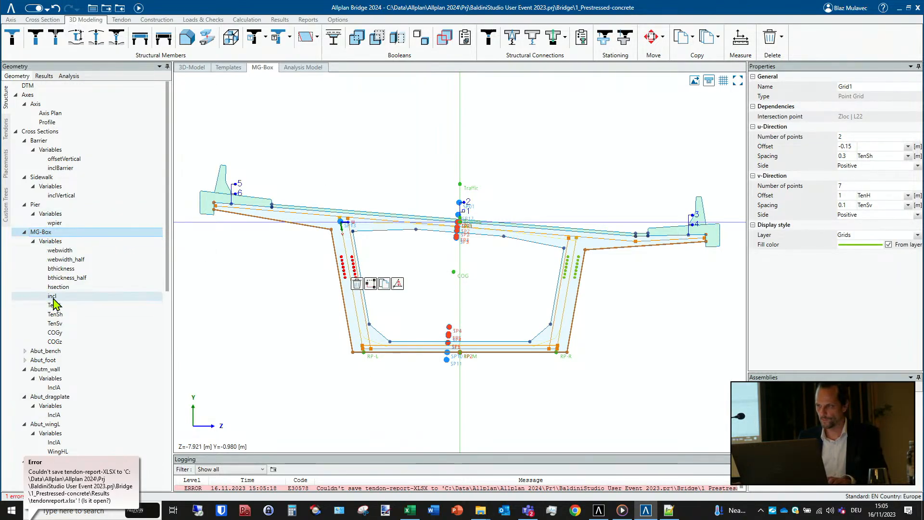
# - Try to generate the tendon report for Tendon 1 of Phase1L with the point grid set to Grid1
pyautogui.click(7, 130)
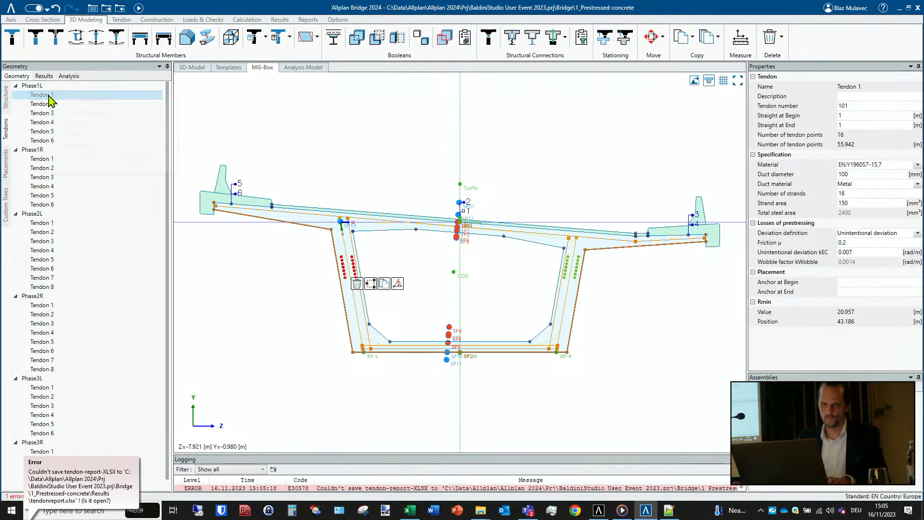
pyautogui.rightClick(52, 95)
pyautogui.click(93, 178)
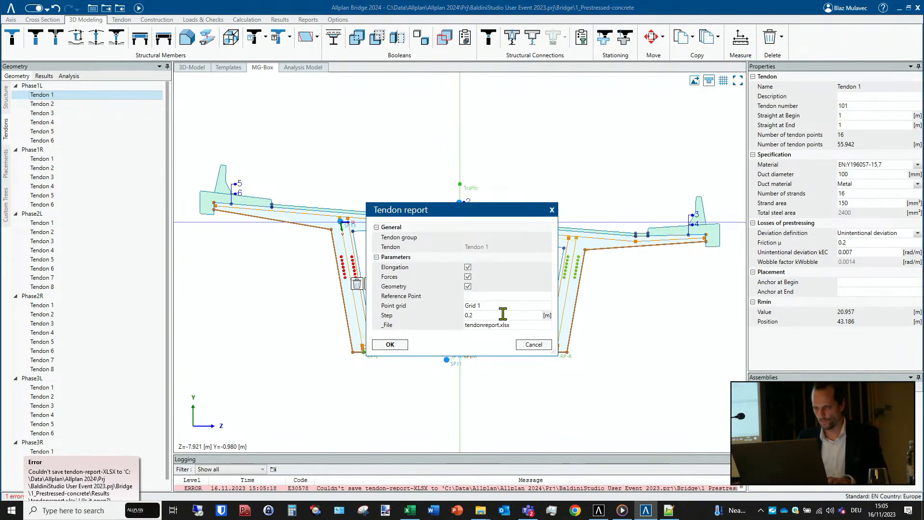
pyautogui.click(479, 305)
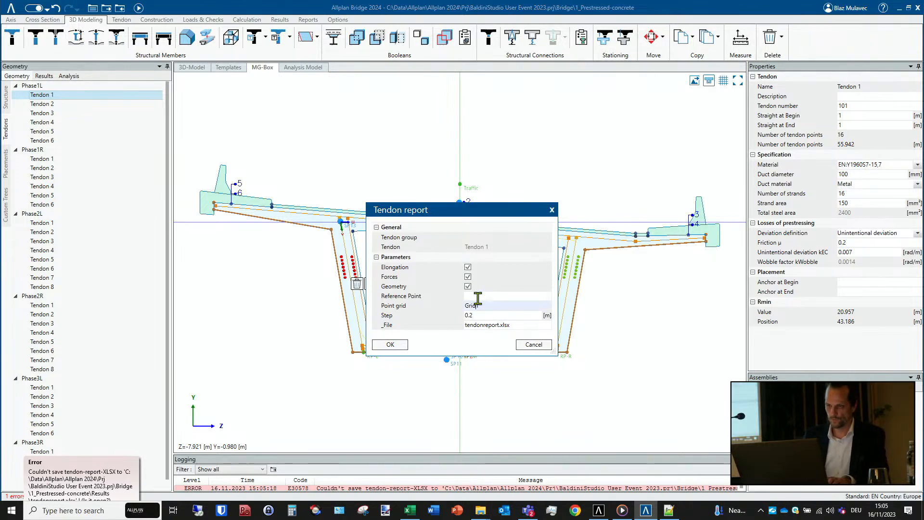
pyautogui.write('1')
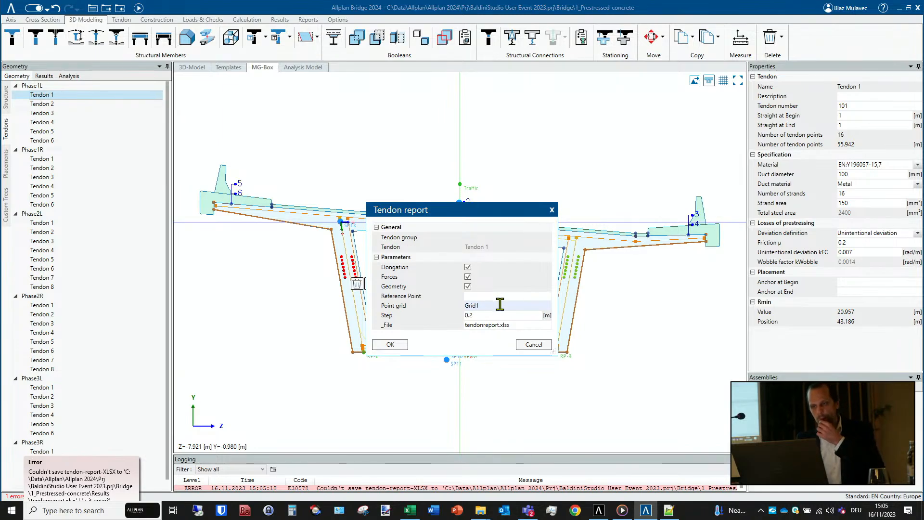
pyautogui.click(396, 343)
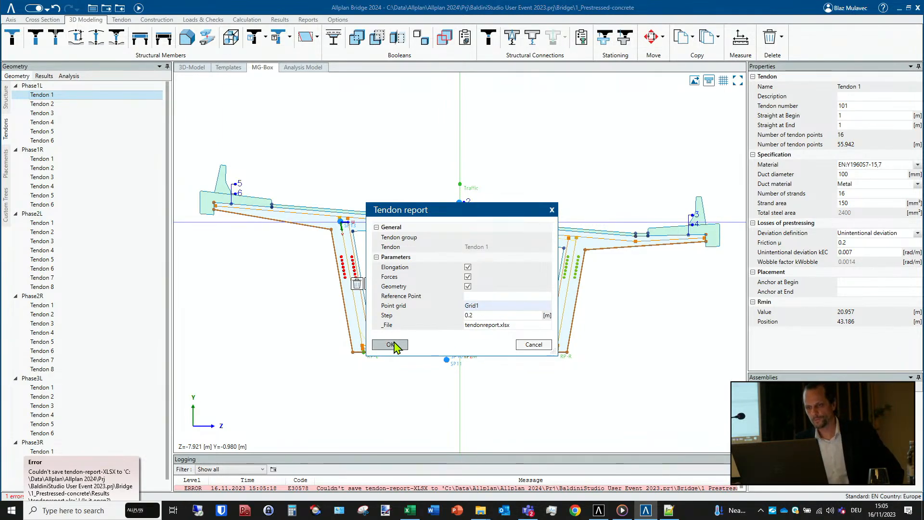
pyautogui.click(393, 345)
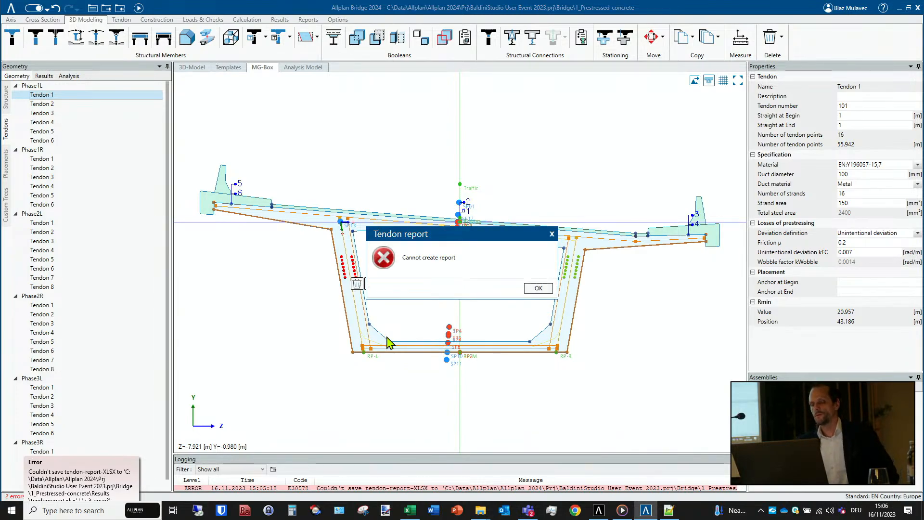
pyautogui.click(539, 288)
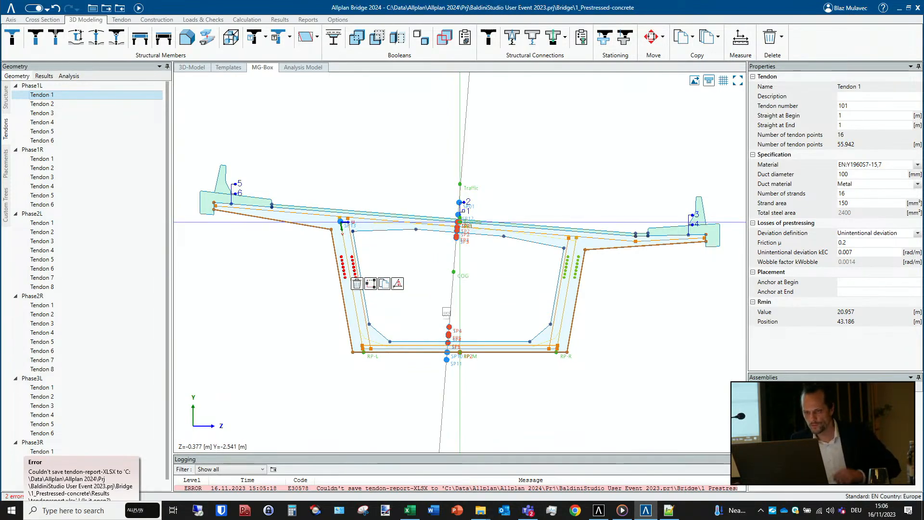
# - Open Tendon 1 of Phase1L and try to generate its tendon report with the reference point set to P1:2
pyautogui.doubleClick(40, 95)
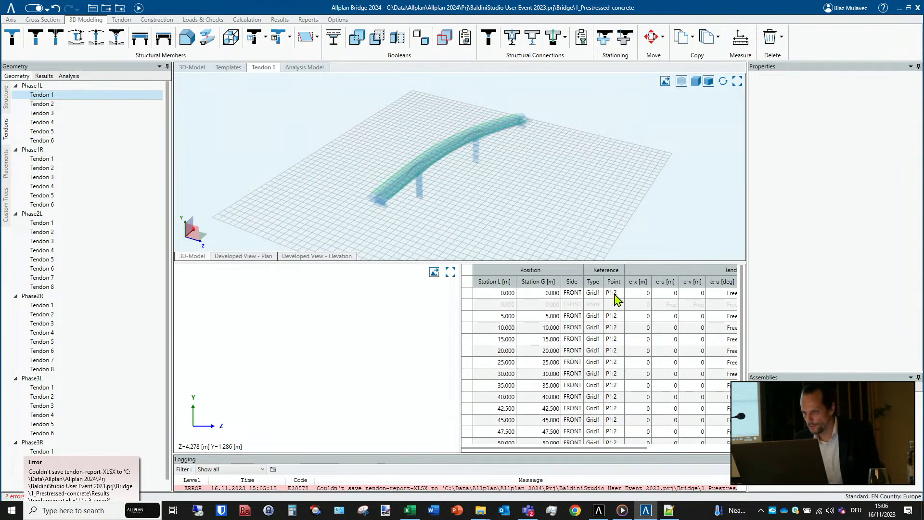
pyautogui.rightClick(48, 96)
pyautogui.click(103, 179)
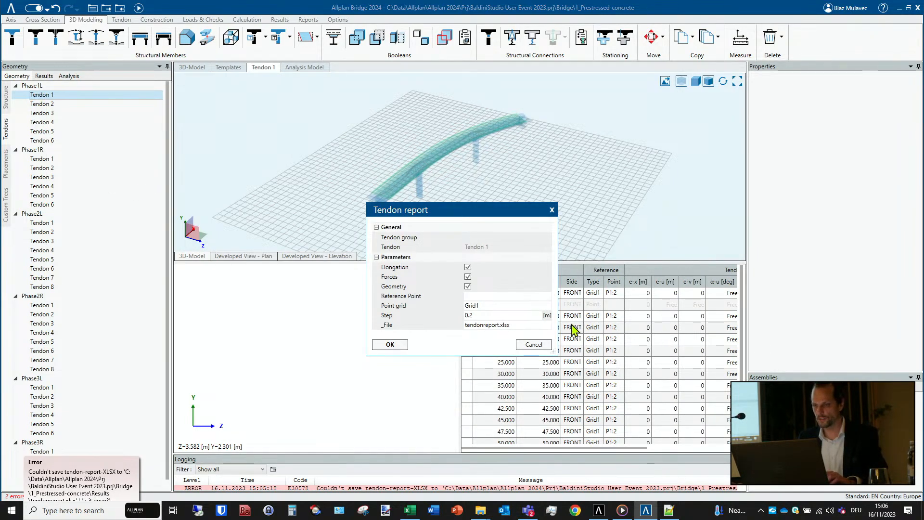
pyautogui.click(468, 297)
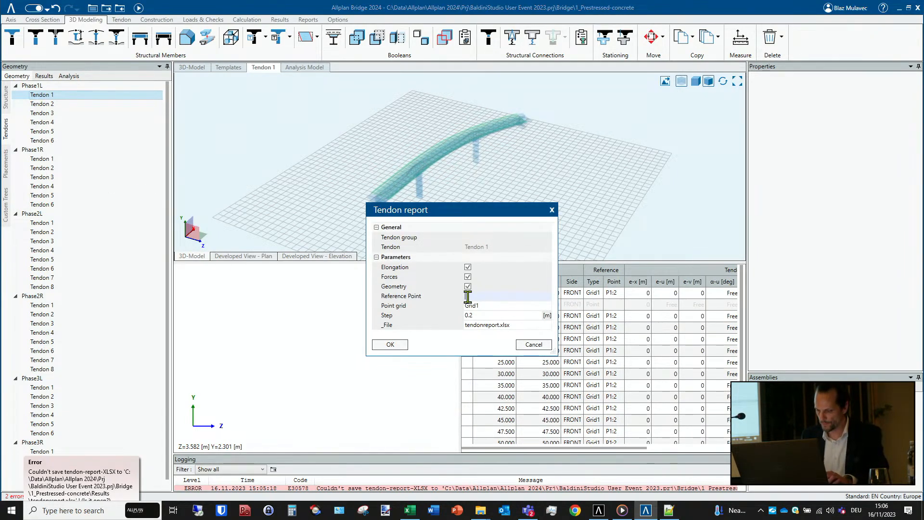
pyautogui.write('P1')
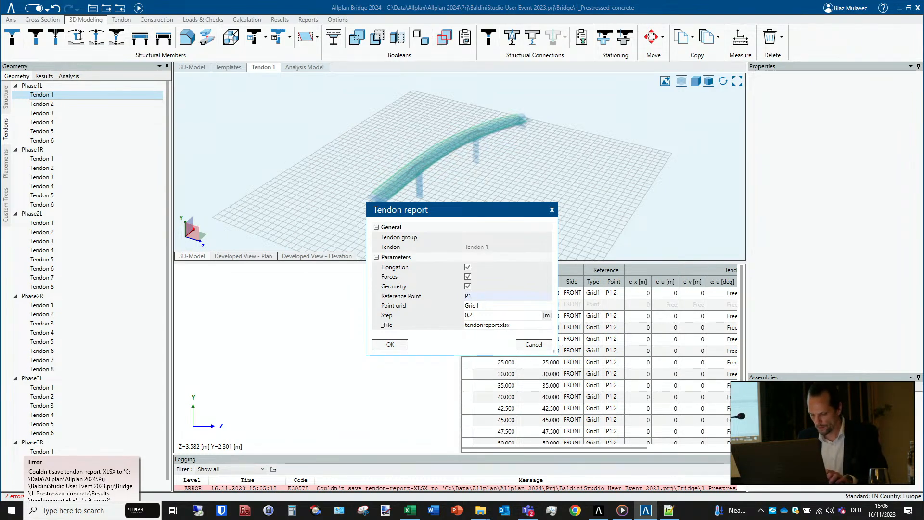
pyautogui.write(':2')
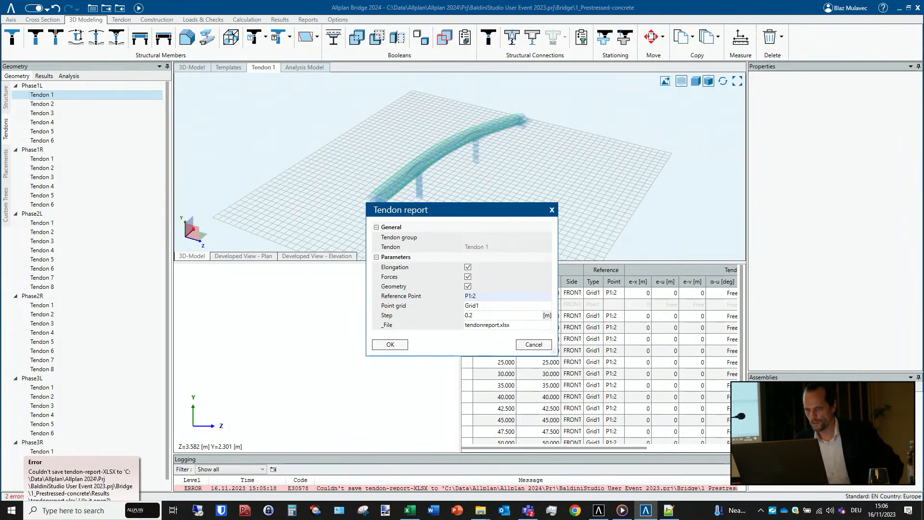
pyautogui.click(388, 345)
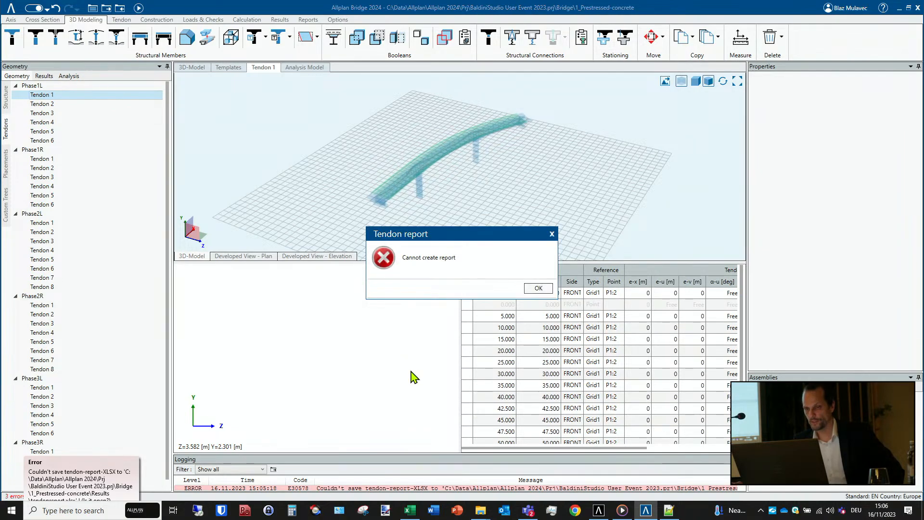
pyautogui.click(538, 288)
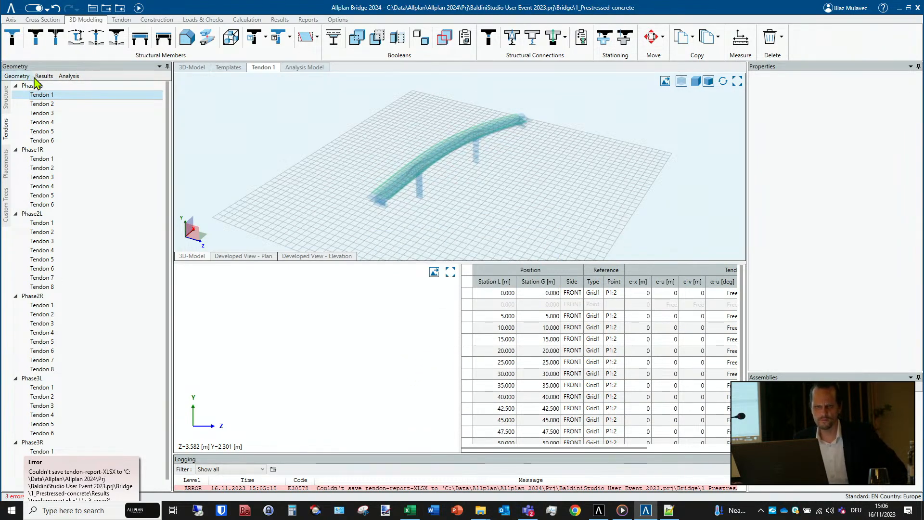
# - Generate the tendon report for Tendon 1 under the new file name 1Tendonreport.xlsx
pyautogui.rightClick(46, 100)
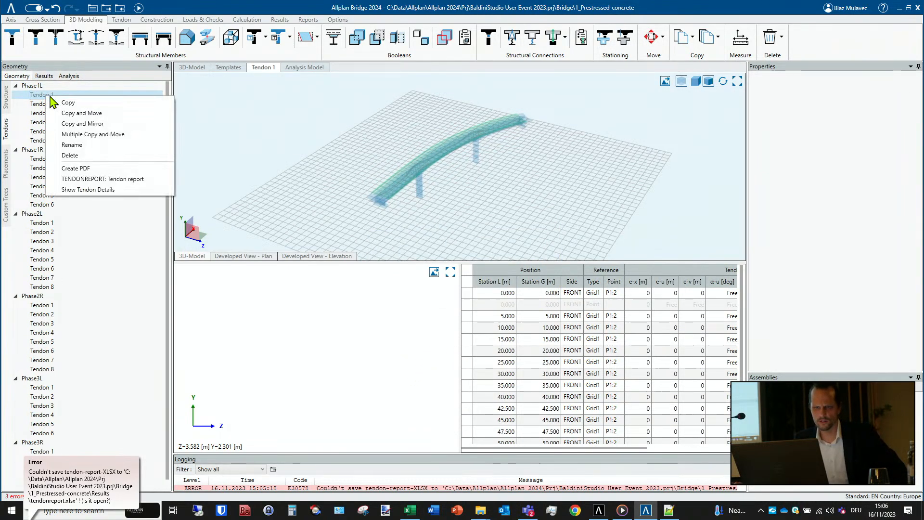
pyautogui.click(99, 181)
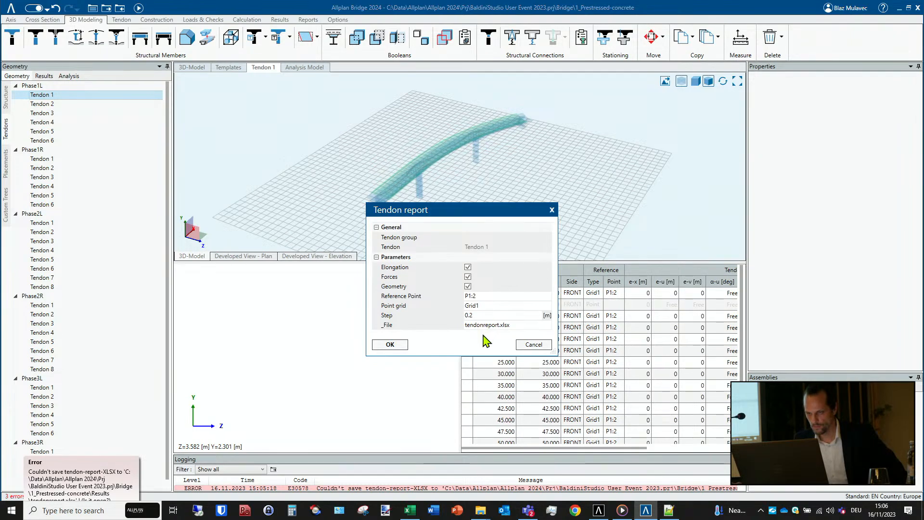
pyautogui.click(464, 325)
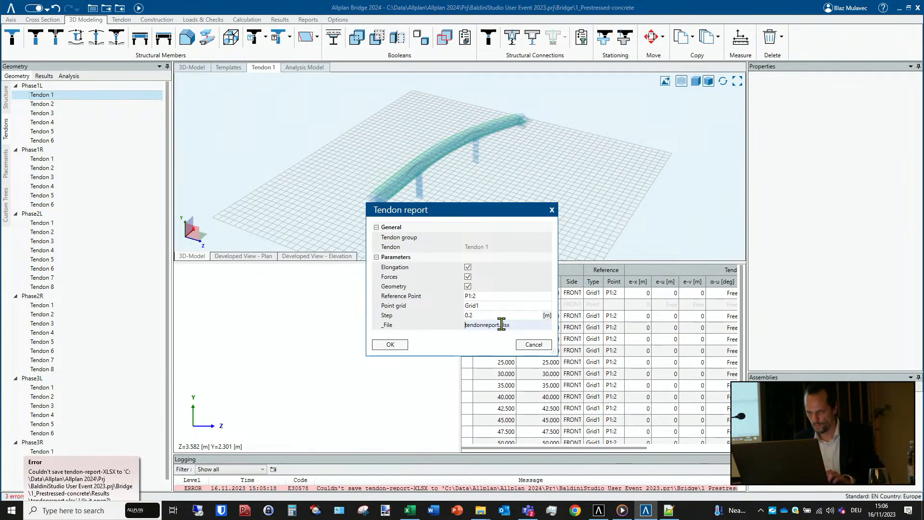
pyautogui.press('Delete')
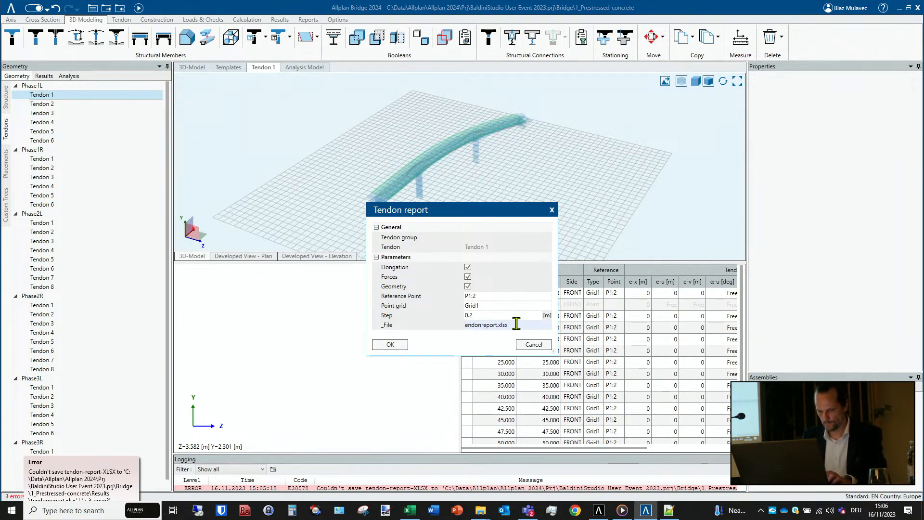
pyautogui.write('T')
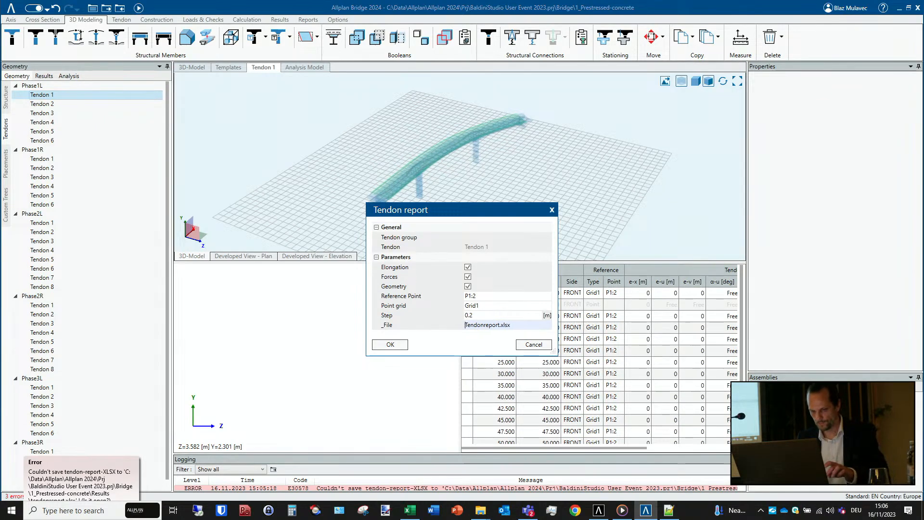
pyautogui.write('1')
pyautogui.click(395, 351)
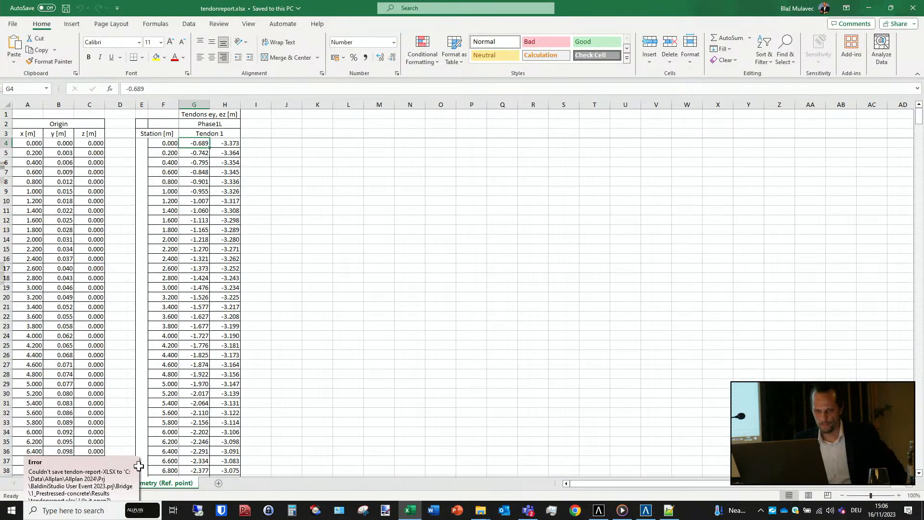
# - Look through the Forces, Geometry (Ref. point) and Geometry (Pointgrid) sheets, checking the Grid1 x, y and z coordinates at the first station
pyautogui.click(115, 484)
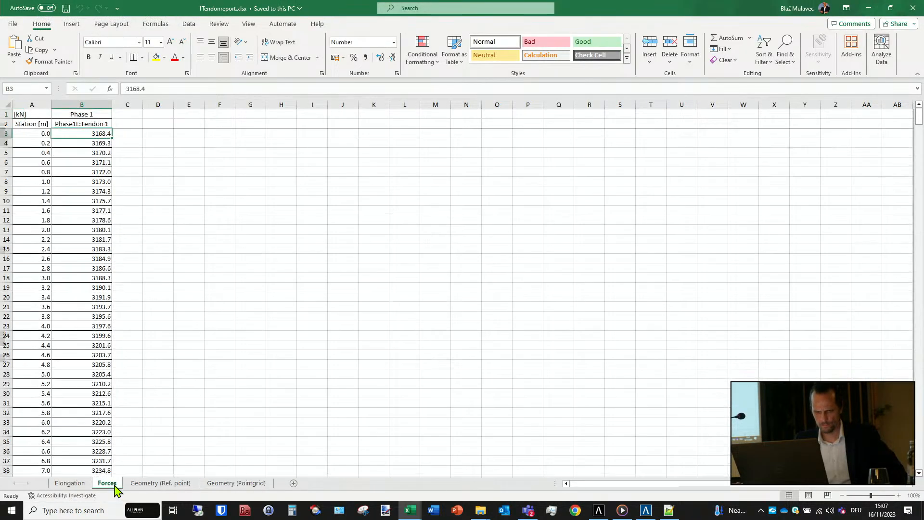
pyautogui.click(147, 483)
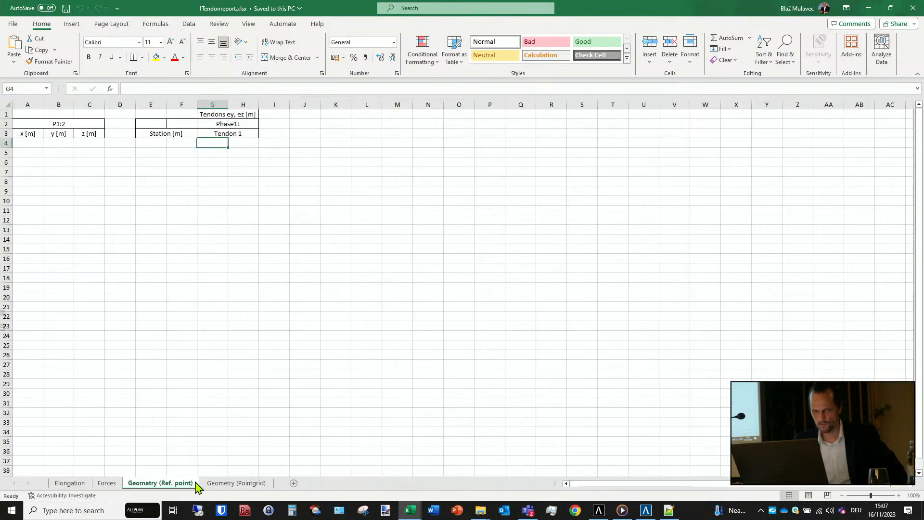
pyautogui.click(235, 484)
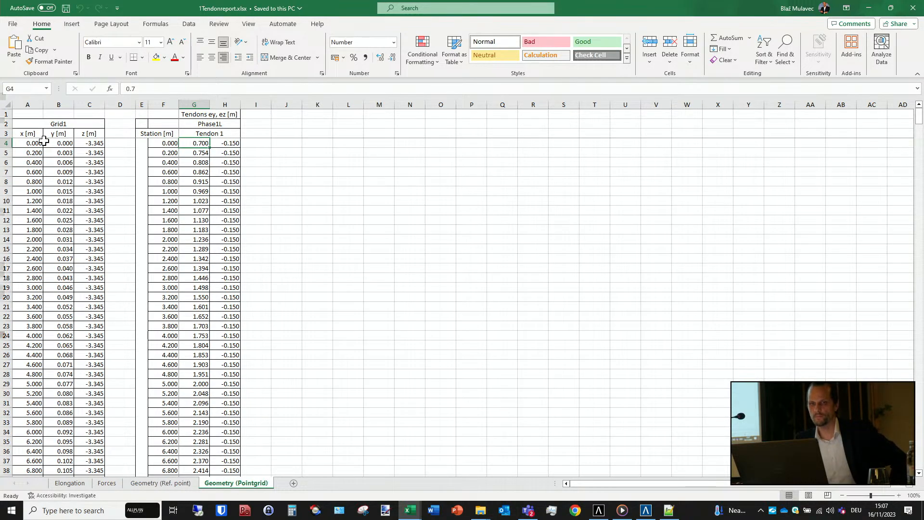
pyautogui.click(28, 145)
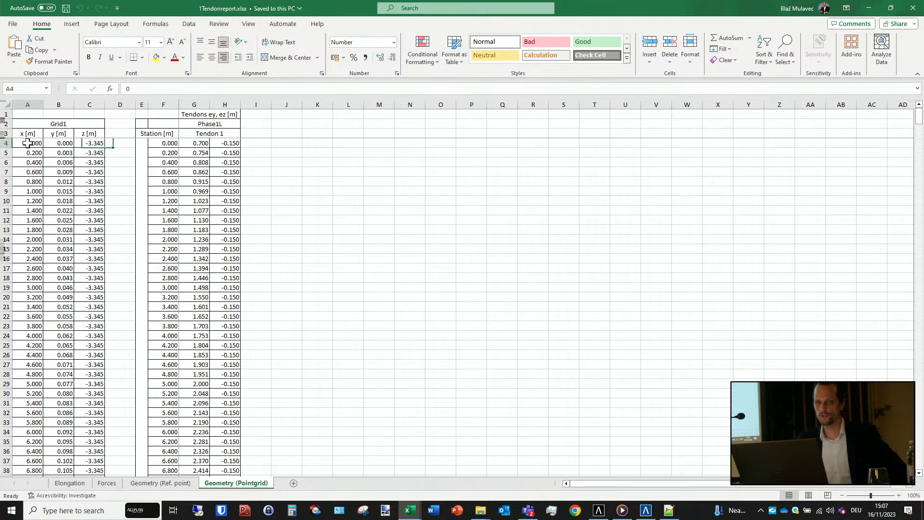
pyautogui.click(52, 145)
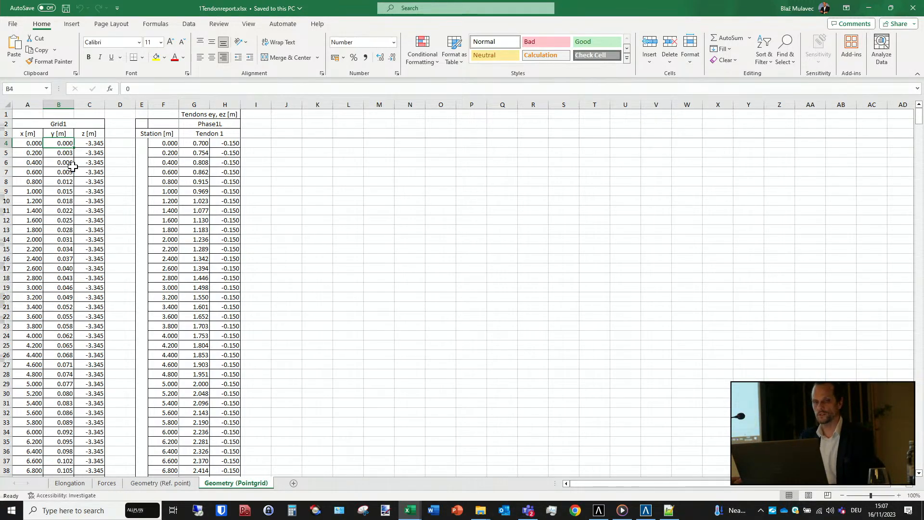
pyautogui.click(31, 144)
pyautogui.click(63, 146)
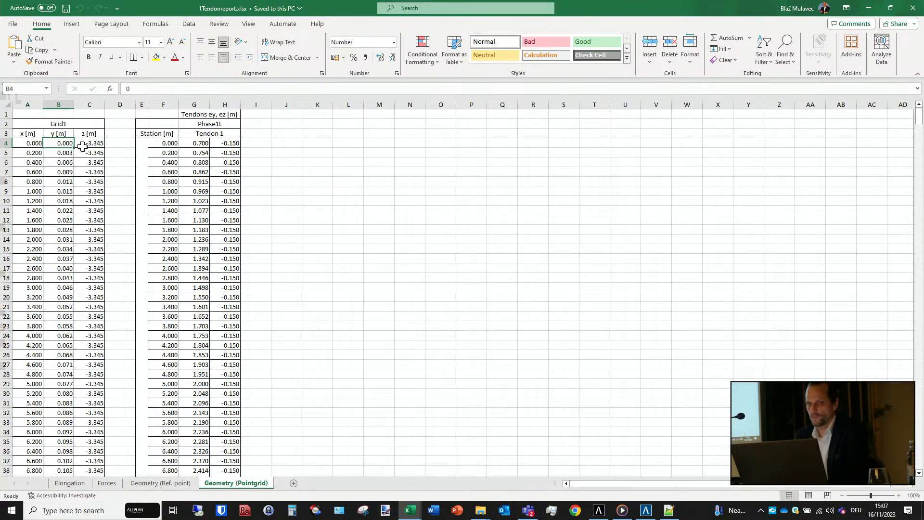
pyautogui.click(90, 144)
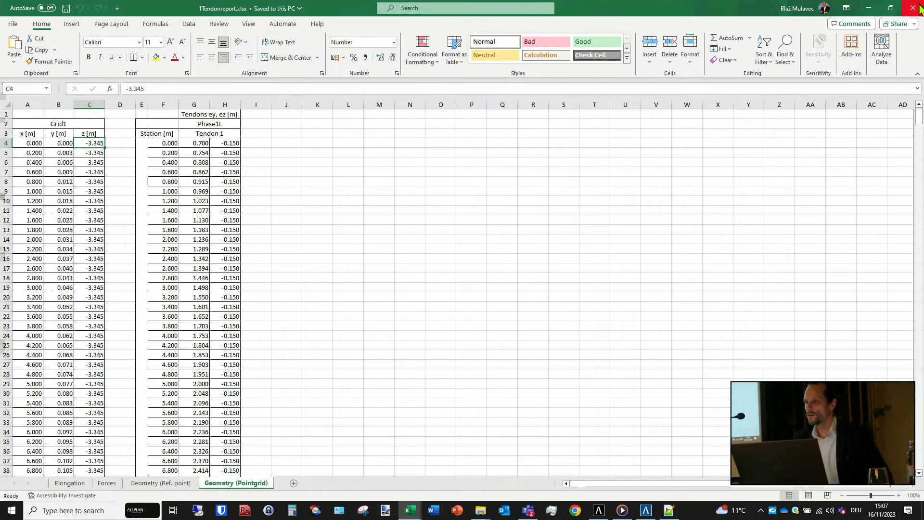
# - Close the 1Tendonreport.xlsx workbook and minimize tendonreport.xlsx to return to Allplan Bridge
pyautogui.moveTo(698, 9); pyautogui.dragTo(605, 90)
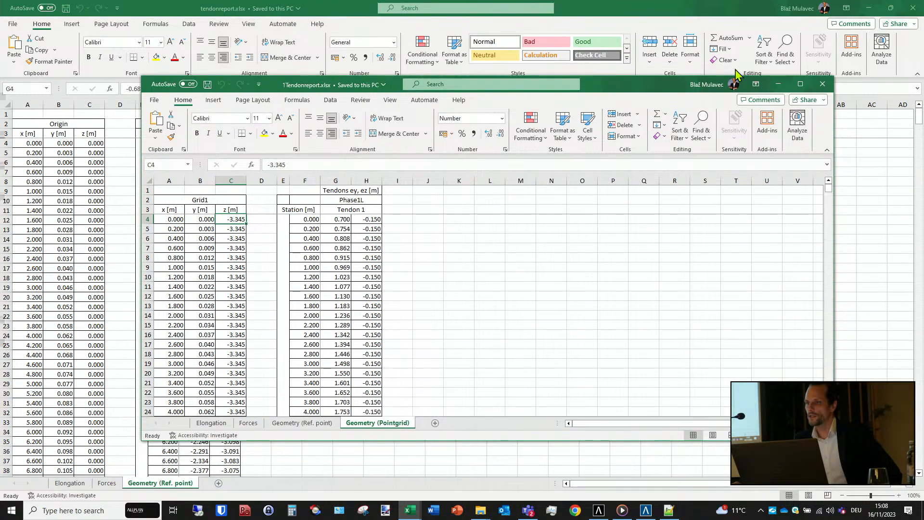
pyautogui.click(823, 84)
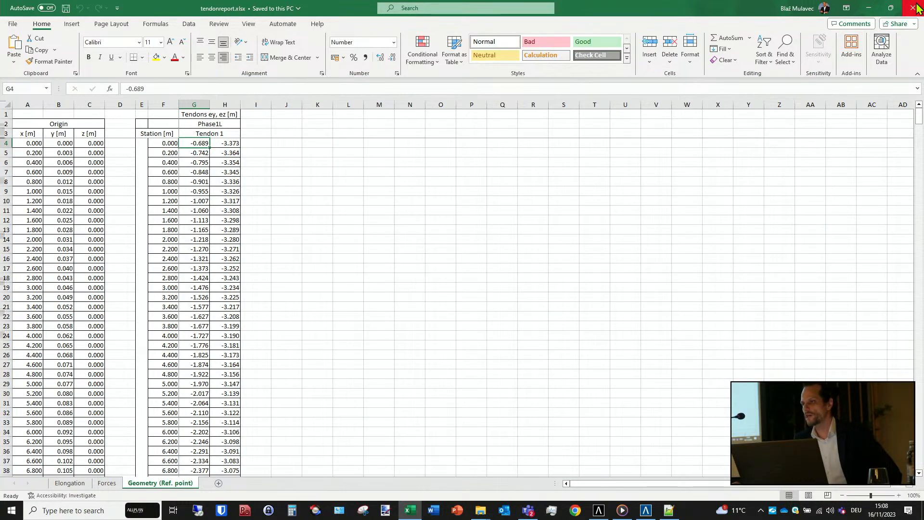
pyautogui.click(870, 8)
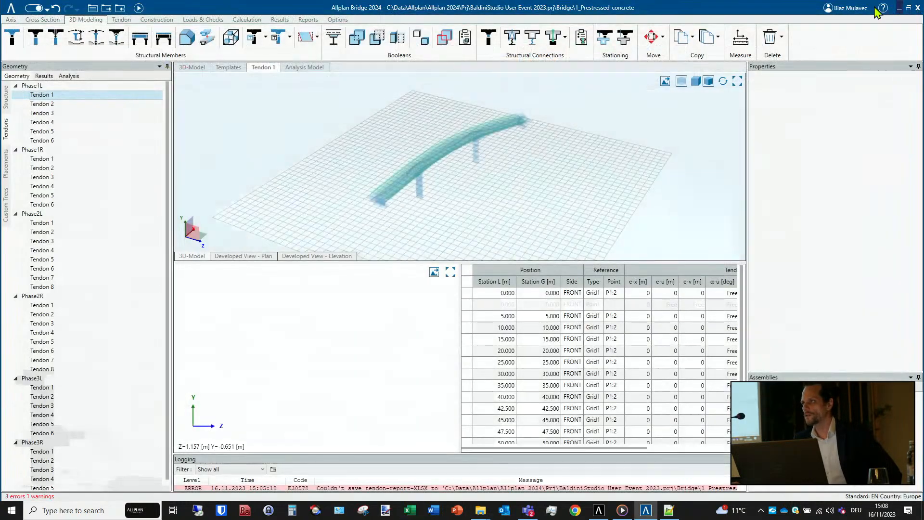
# - Browse the project folder's Reports and Schedule1 subfolders, go back to the project folder and return to the Allplan Bridge window
pyautogui.click(93, 8)
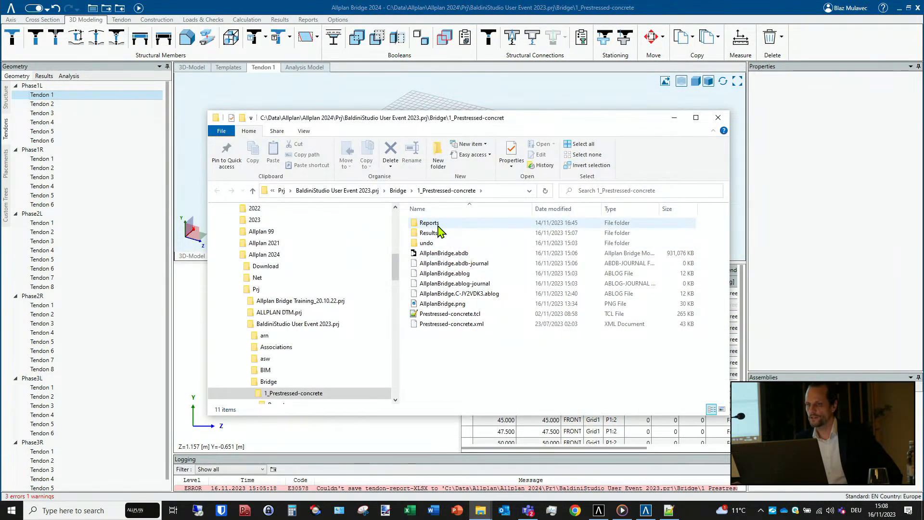
pyautogui.doubleClick(439, 225)
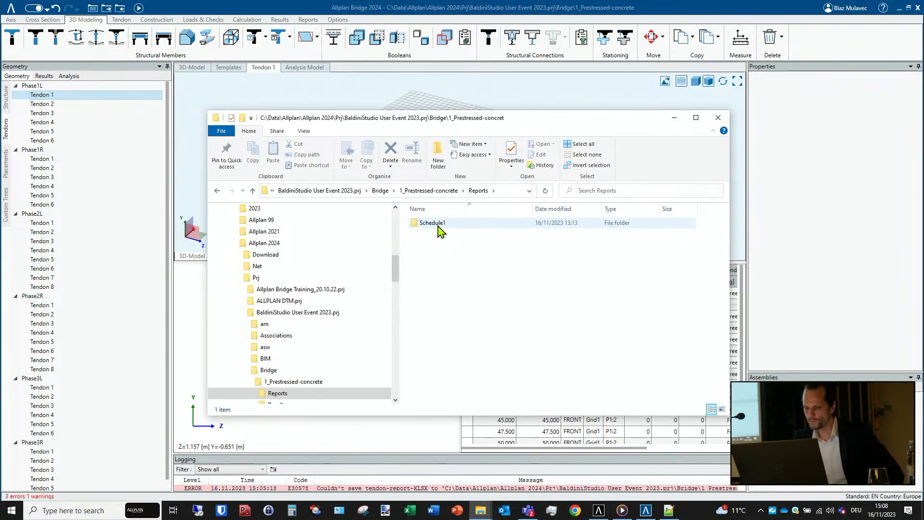
pyautogui.doubleClick(438, 225)
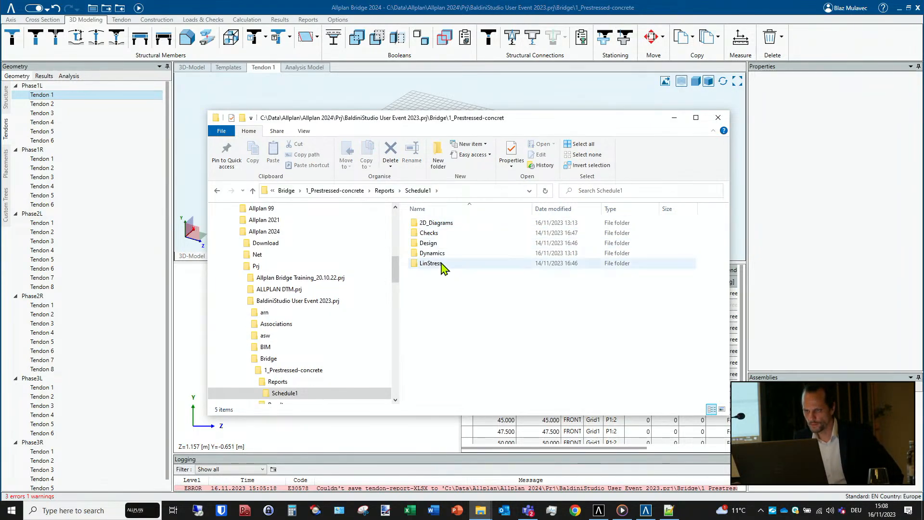
pyautogui.click(383, 191)
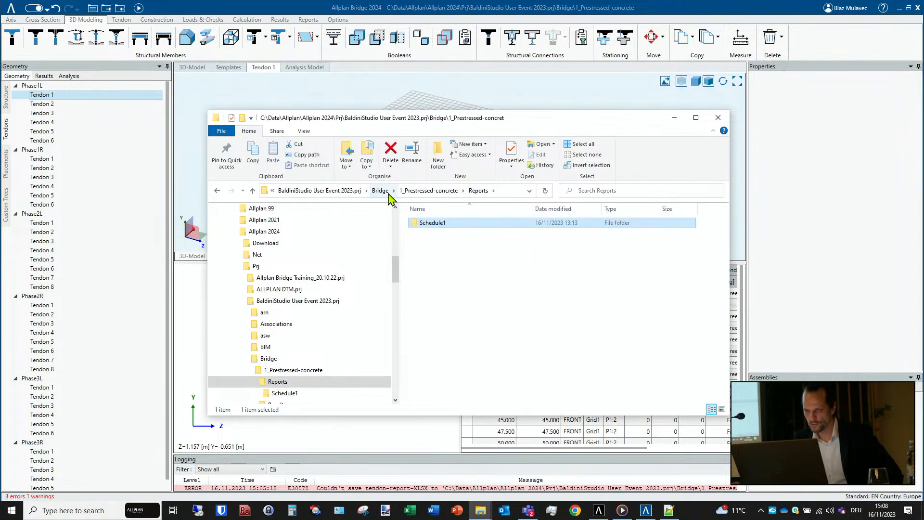
pyautogui.click(439, 191)
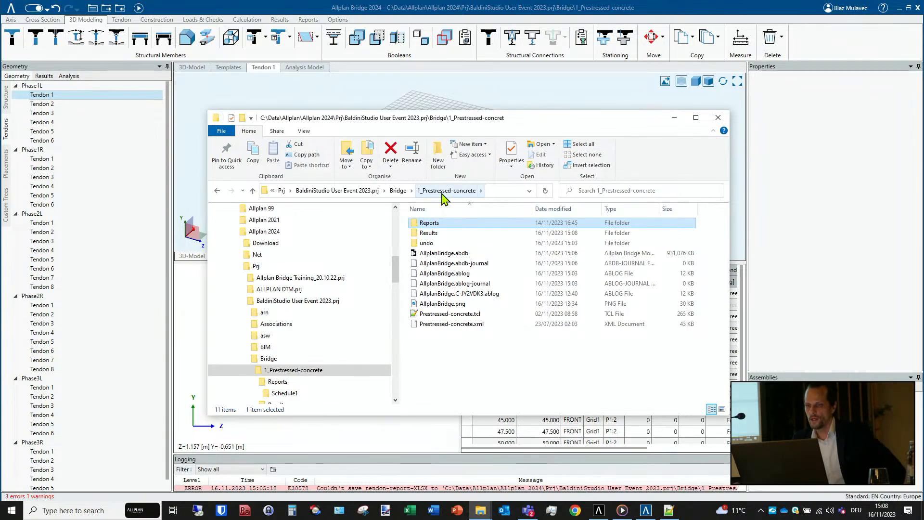
pyautogui.click(663, 8)
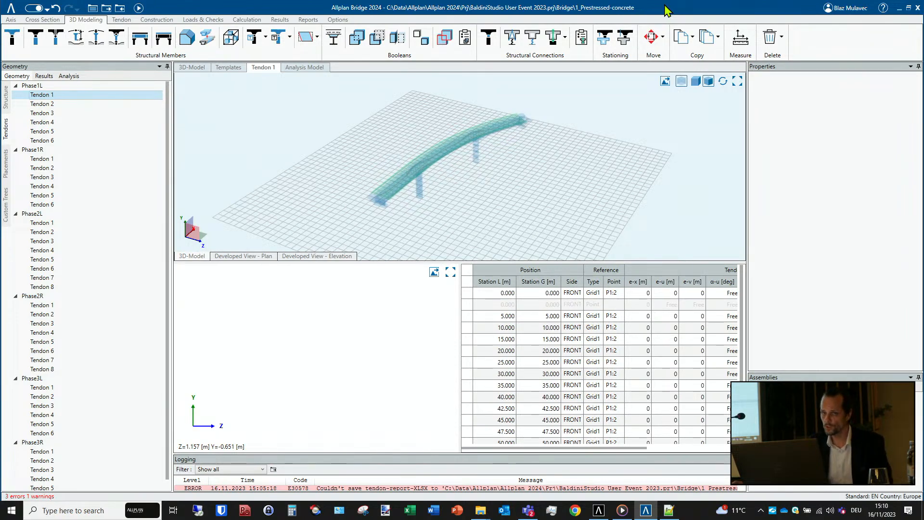
# - Reopen the project folder and view the diagram images in the 2D_Diagrams folder under Reports\Schedule1
pyautogui.click(93, 8)
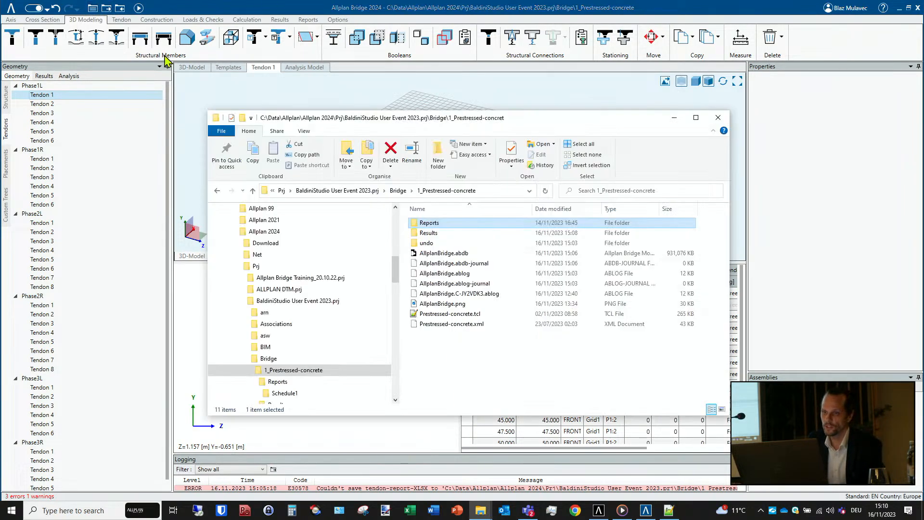
pyautogui.doubleClick(437, 224)
pyautogui.doubleClick(437, 223)
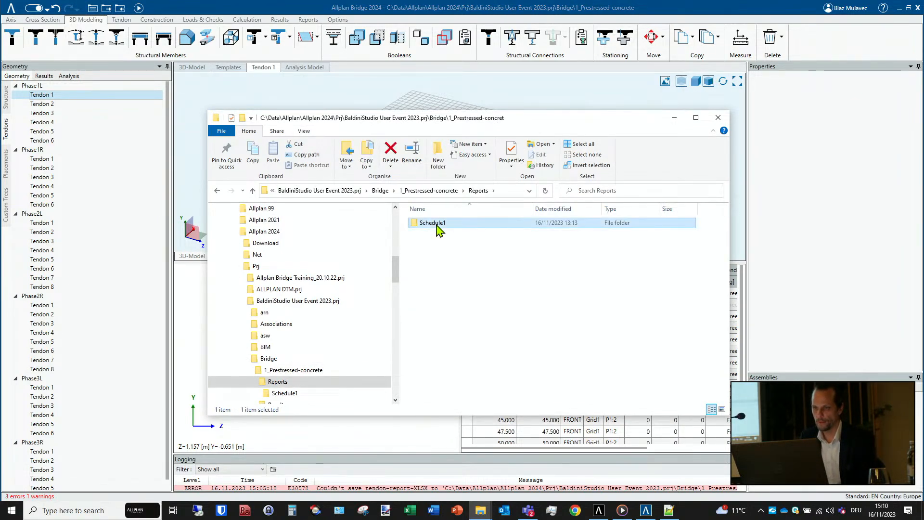
pyautogui.click(437, 227)
pyautogui.doubleClick(437, 224)
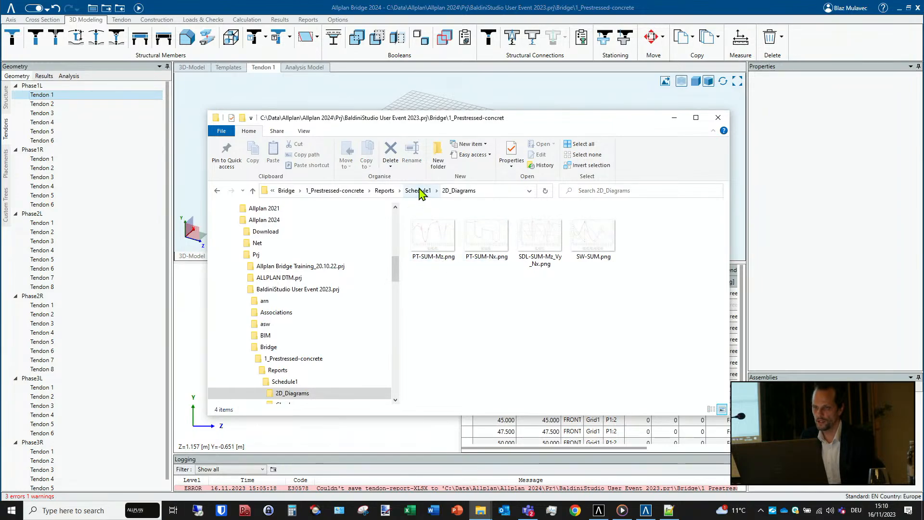
# - Open Fatigue.docx from the Fatigue_MG-Box_42.500[m]_front folder under Schedule1's Checks
pyautogui.click(420, 190)
pyautogui.doubleClick(435, 233)
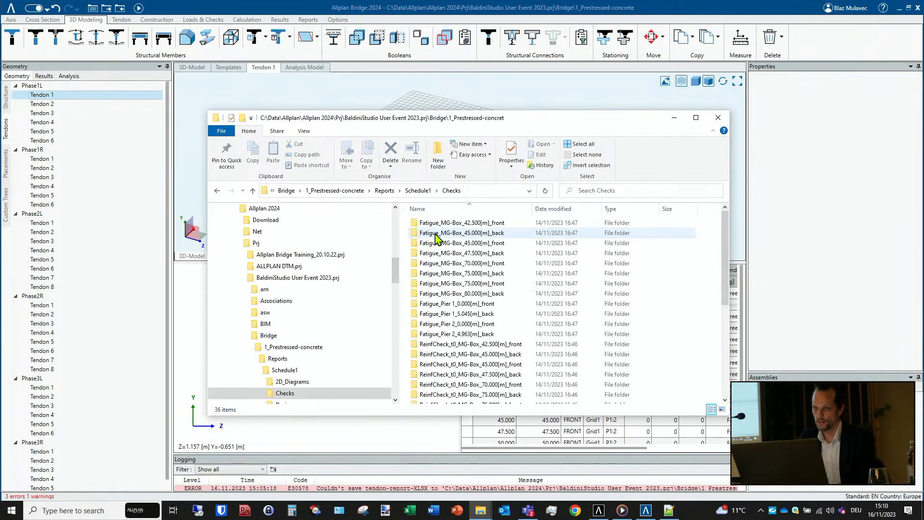
pyautogui.click(462, 224)
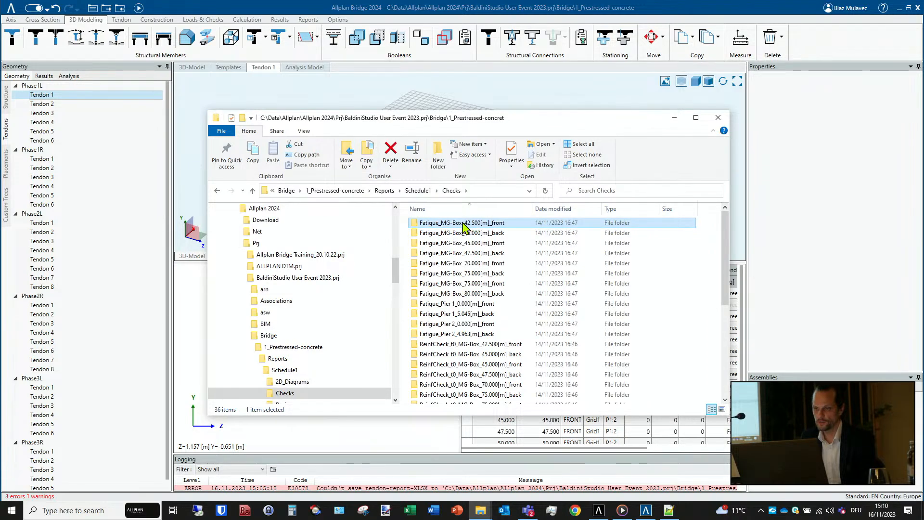
pyautogui.doubleClick(463, 224)
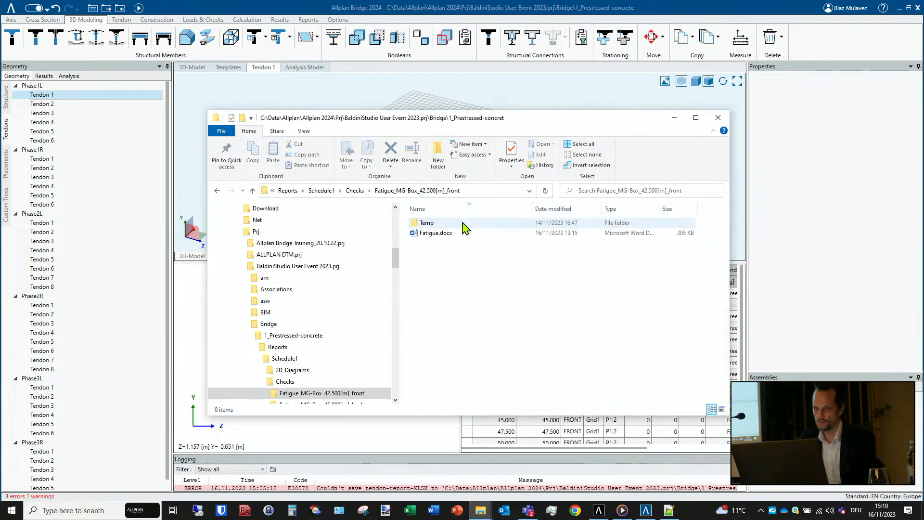
pyautogui.doubleClick(436, 233)
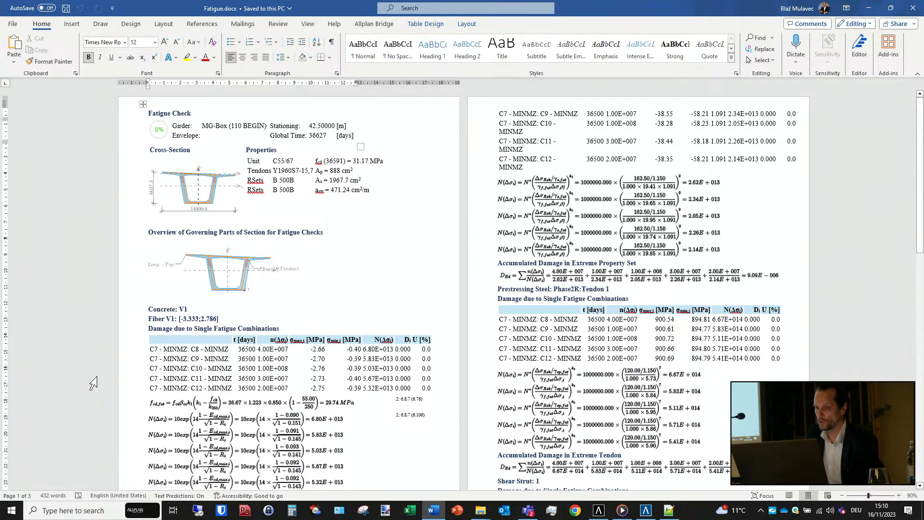
# - Read through the fatigue check formulas and damage tables in the report, and close the document
pyautogui.scroll(-5, 404, 216)
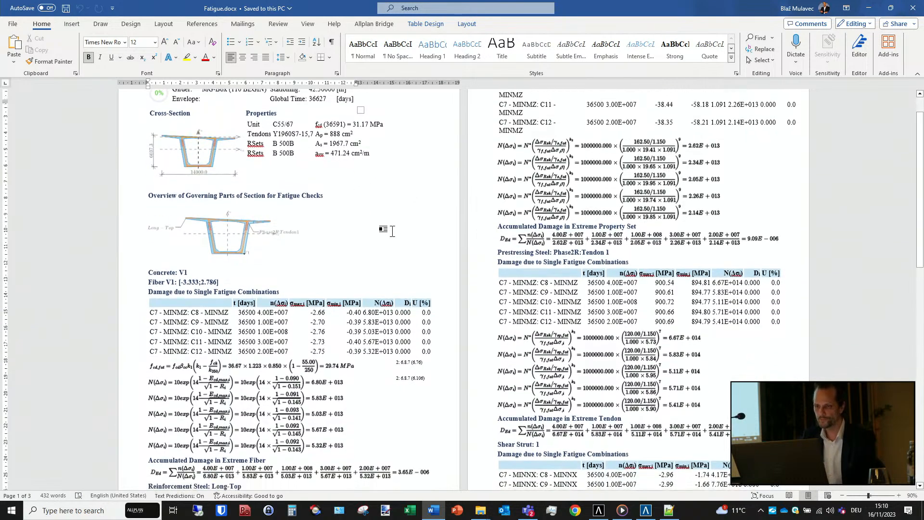
pyautogui.scroll(-5, 392, 232)
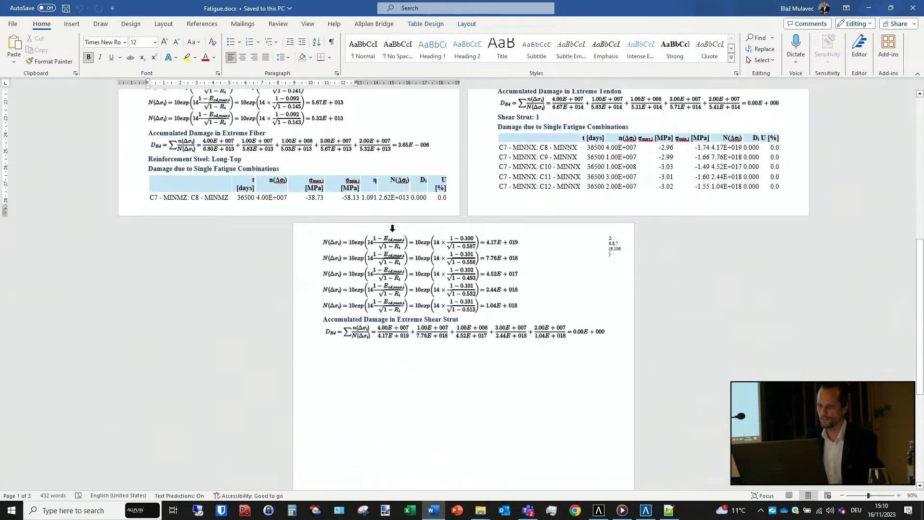
pyautogui.scroll(10, 392, 234)
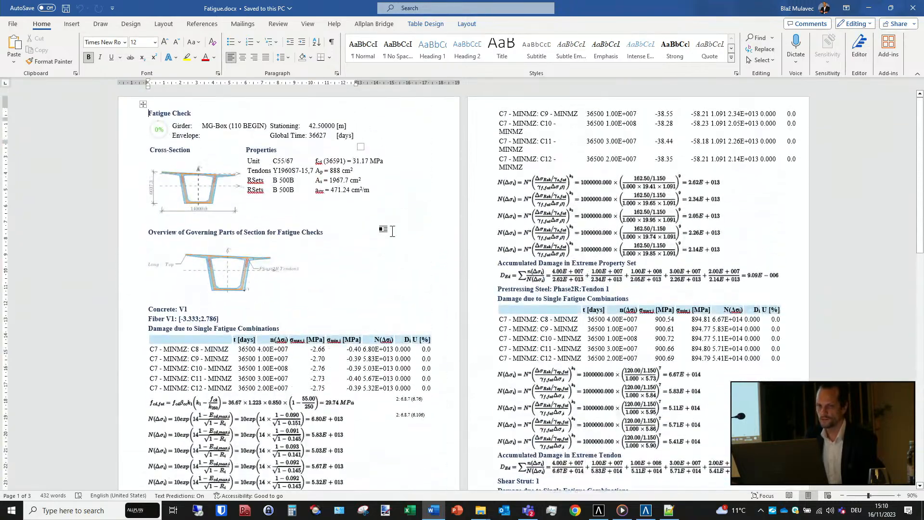
pyautogui.click(914, 7)
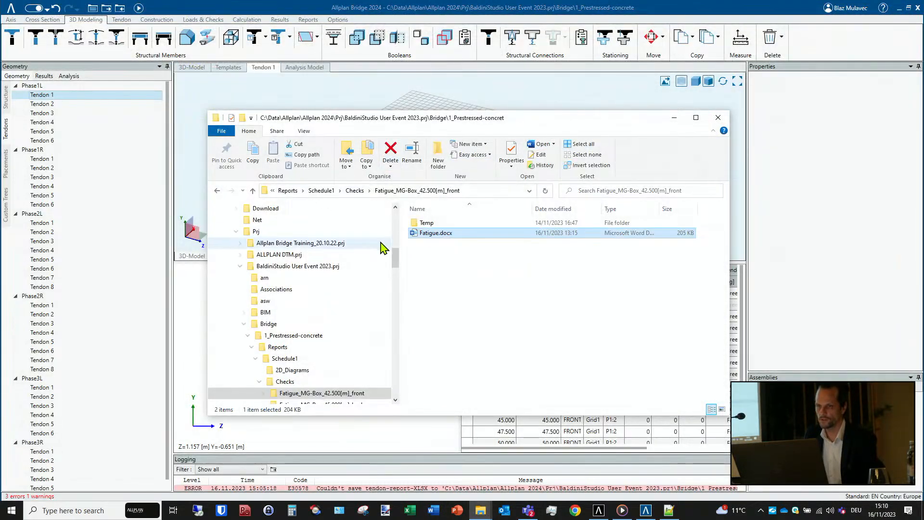
# - Open Design.docx from the ReinfDesign_MG-Box_45.000[m]_back folder under Schedule1's Design and review its reinforcement tables and non-conformities
pyautogui.click(355, 191)
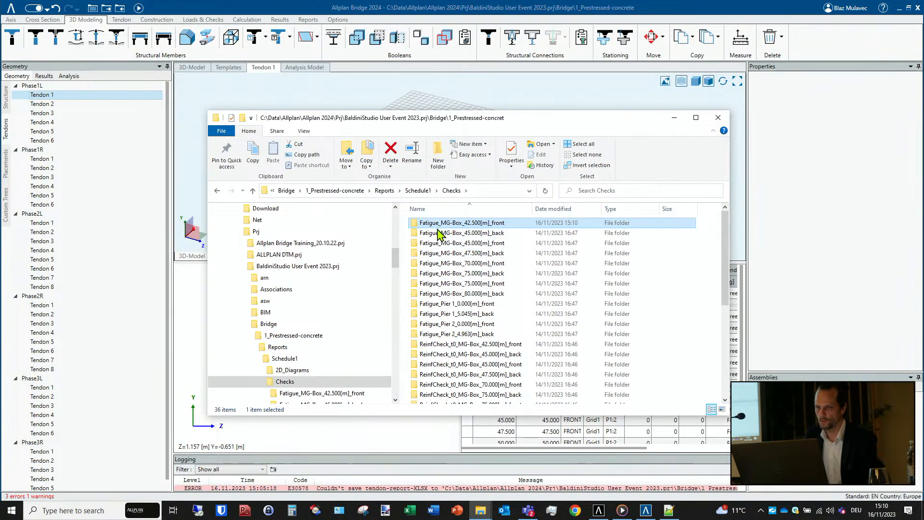
pyautogui.click(417, 192)
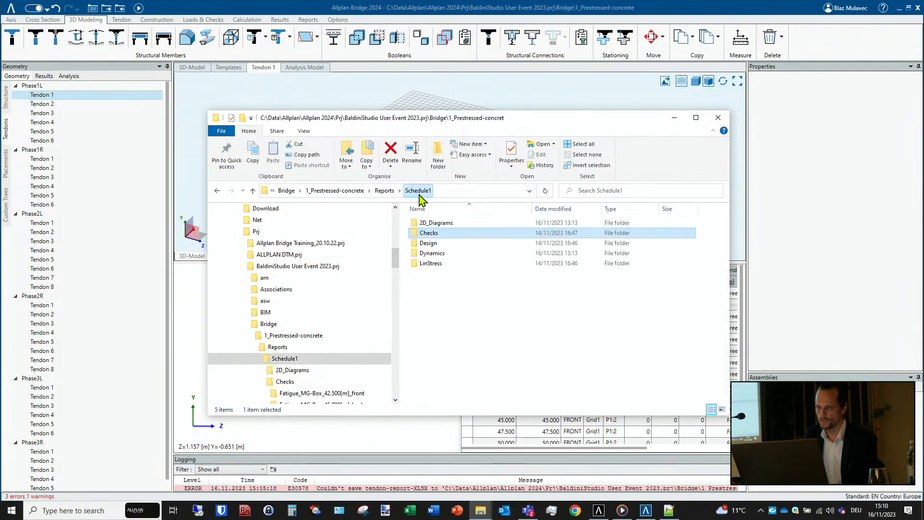
pyautogui.click(430, 245)
pyautogui.doubleClick(431, 245)
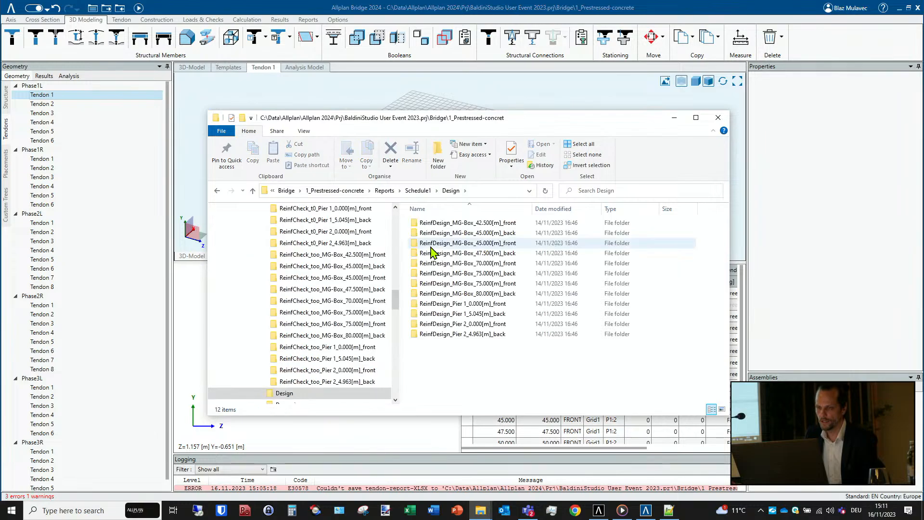
pyautogui.doubleClick(474, 233)
pyautogui.doubleClick(447, 233)
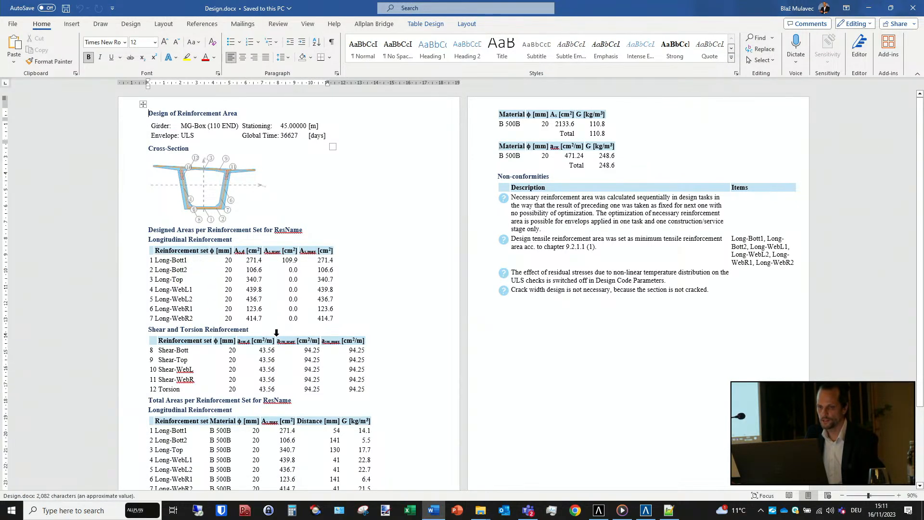
pyautogui.scroll(-1, 274, 340)
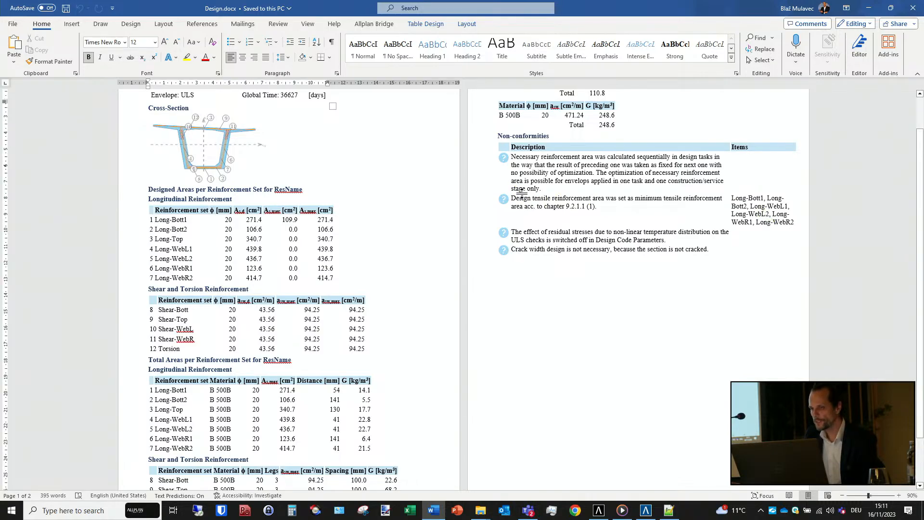
pyautogui.scroll(1, 522, 207)
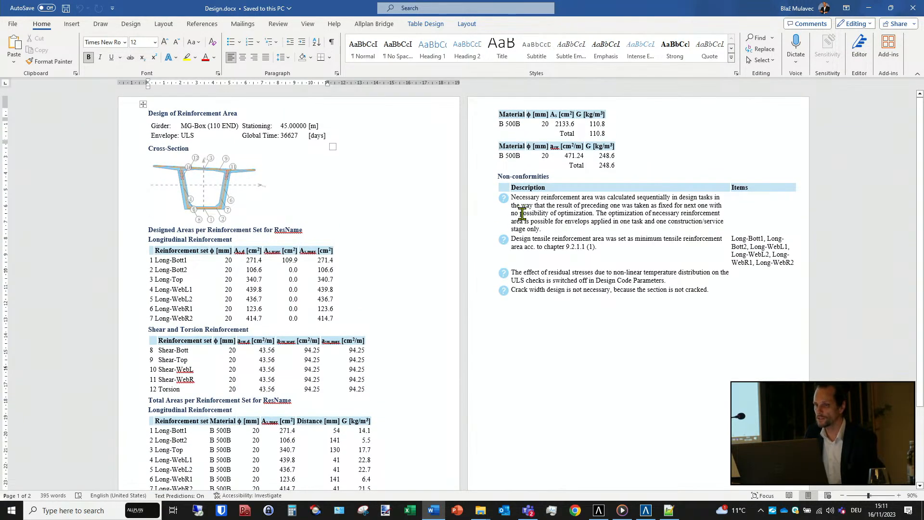